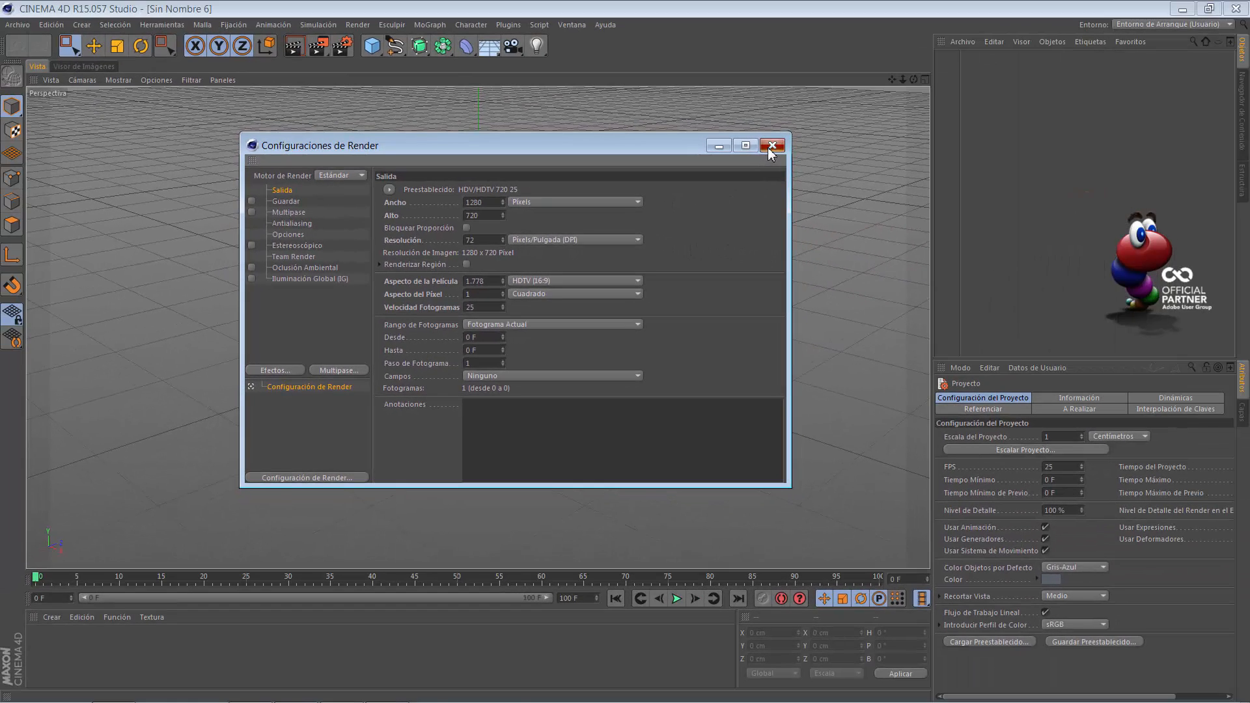
# Close the render settings and add a text spline reading "urban" and "sport" on two lines
pyautogui.click(772, 146)
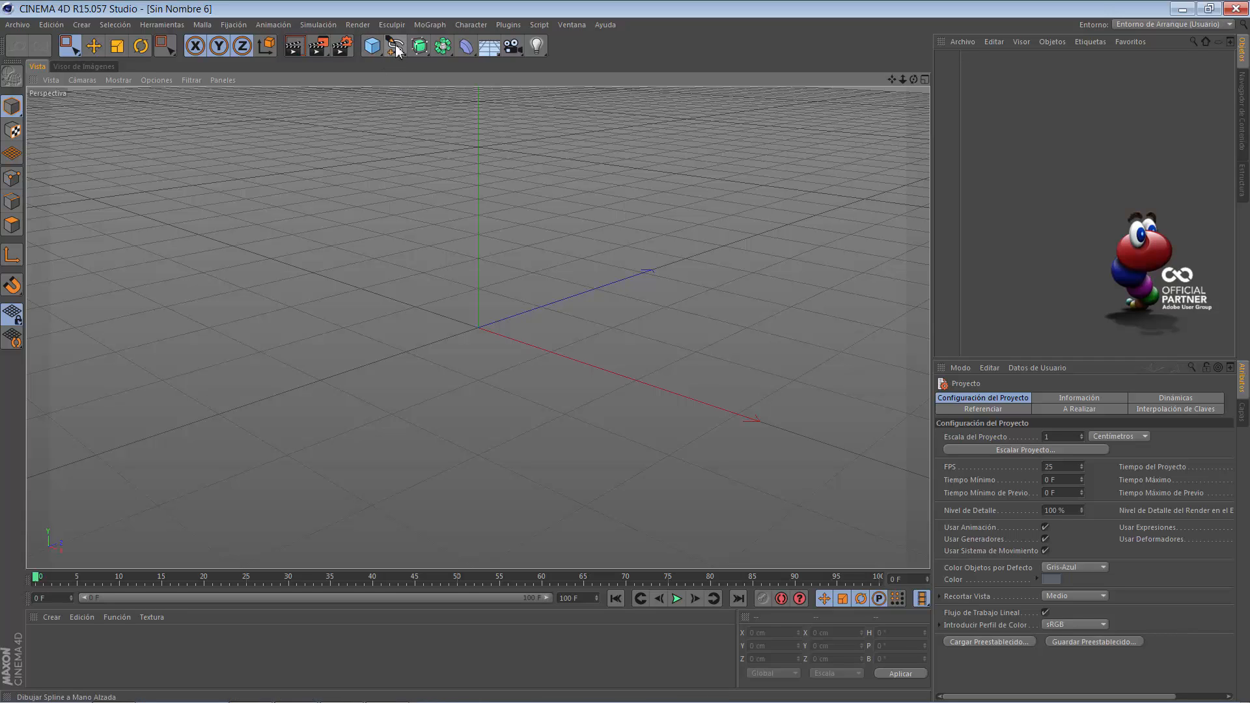
pyautogui.moveTo(395, 50); pyautogui.dragTo(455, 160)
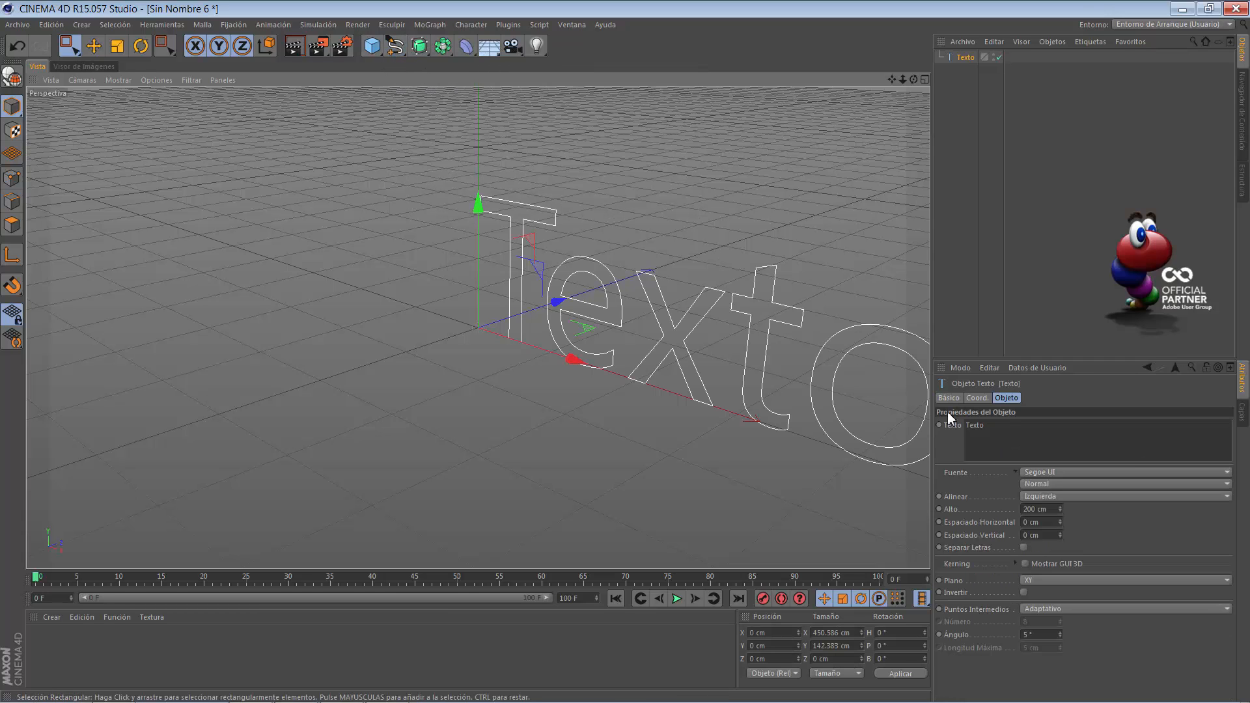
pyautogui.moveTo(1005, 426); pyautogui.dragTo(922, 407)
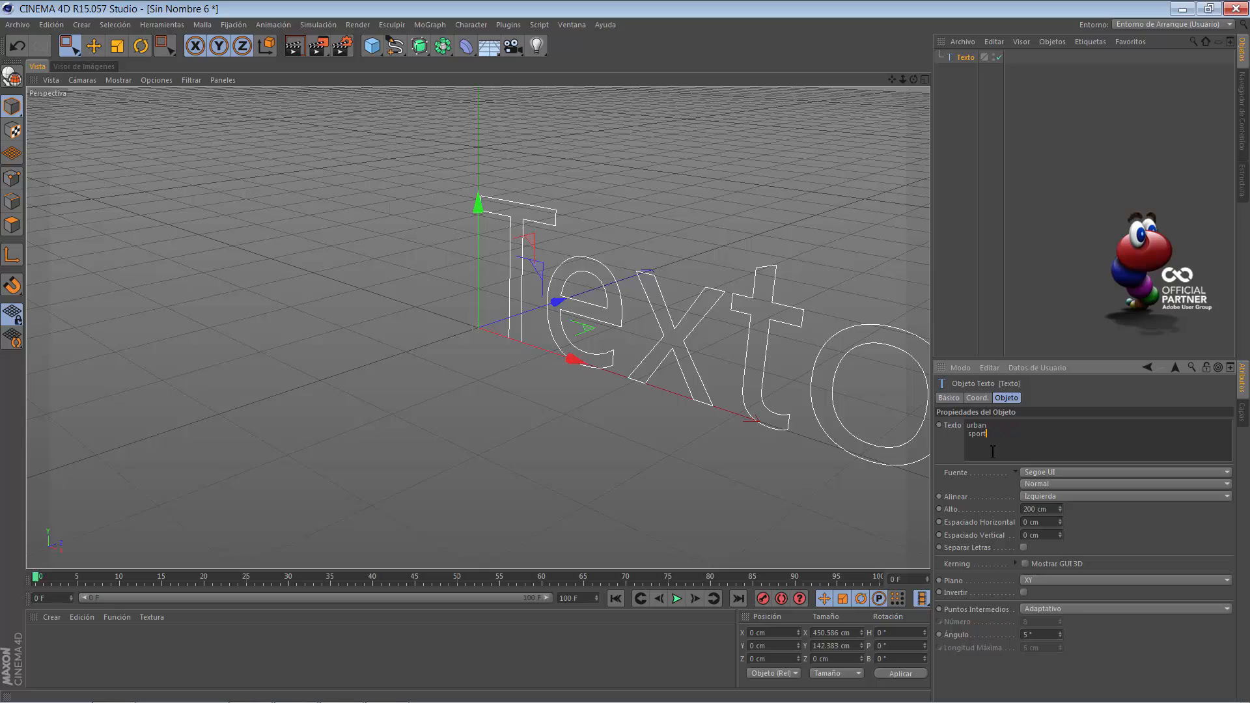
pyautogui.write('urban sport')
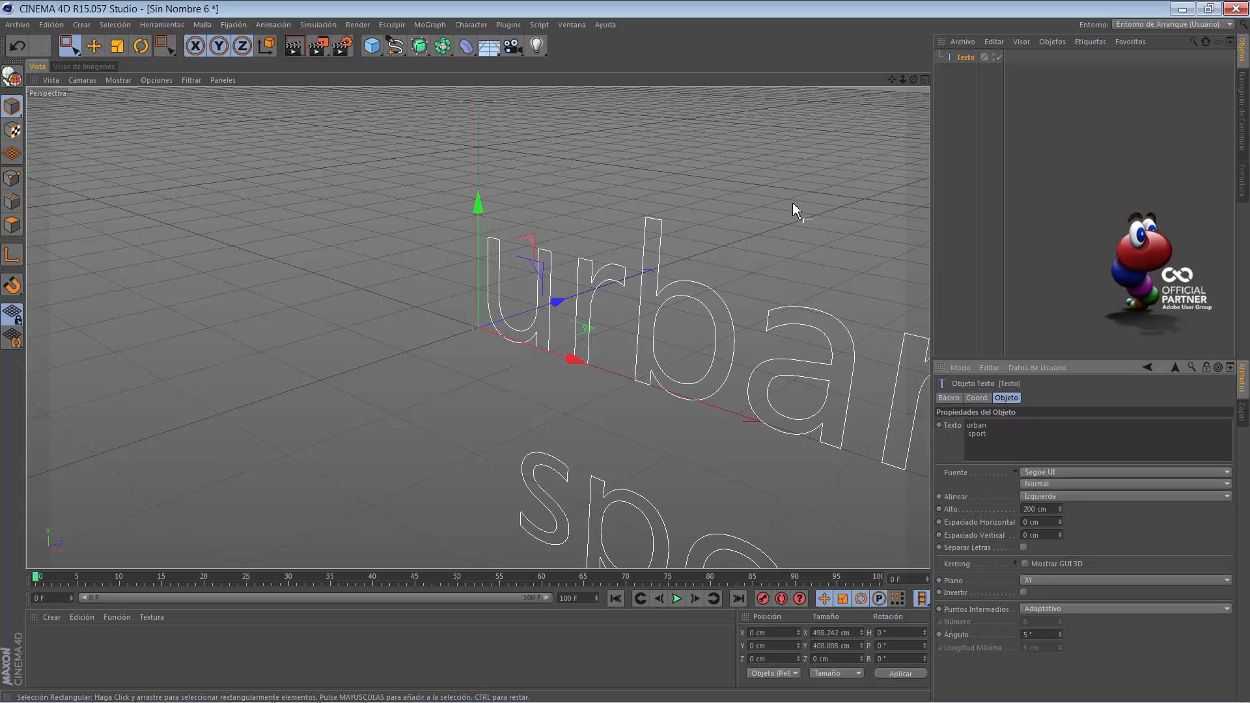
# Set the text spline's alignment to Centro
pyautogui.click(1027, 499)
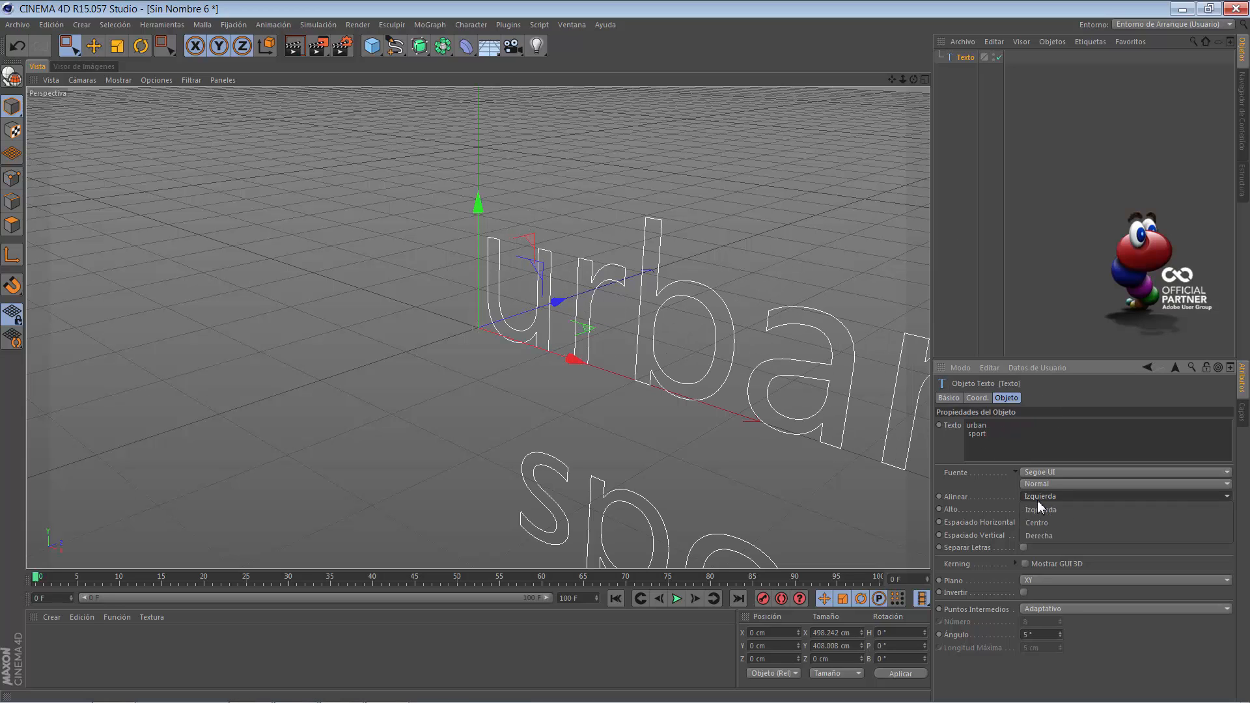
pyautogui.click(1047, 520)
pyautogui.moveTo(912, 79); pyautogui.dragTo(621, 338)
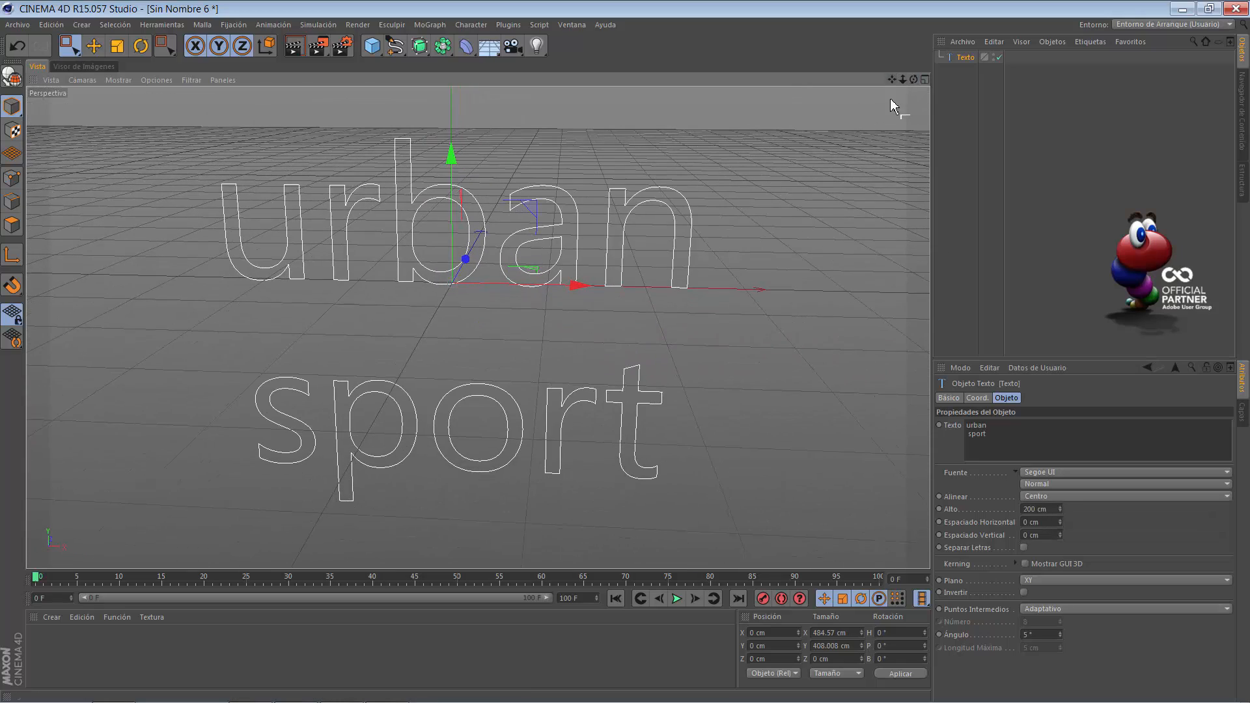
# Change the text spline's font to Sonic XBd BT
pyautogui.click(1042, 473)
pyautogui.scroll(-6, 1042, 481)
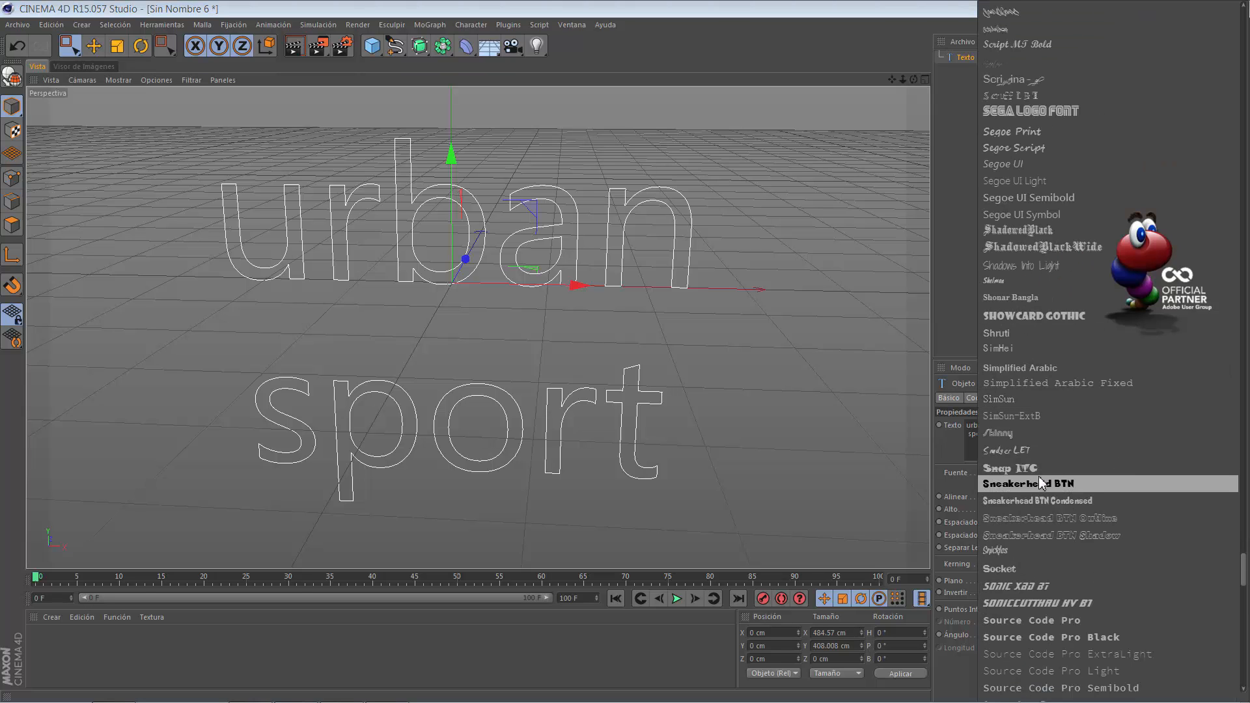
pyautogui.click(1042, 507)
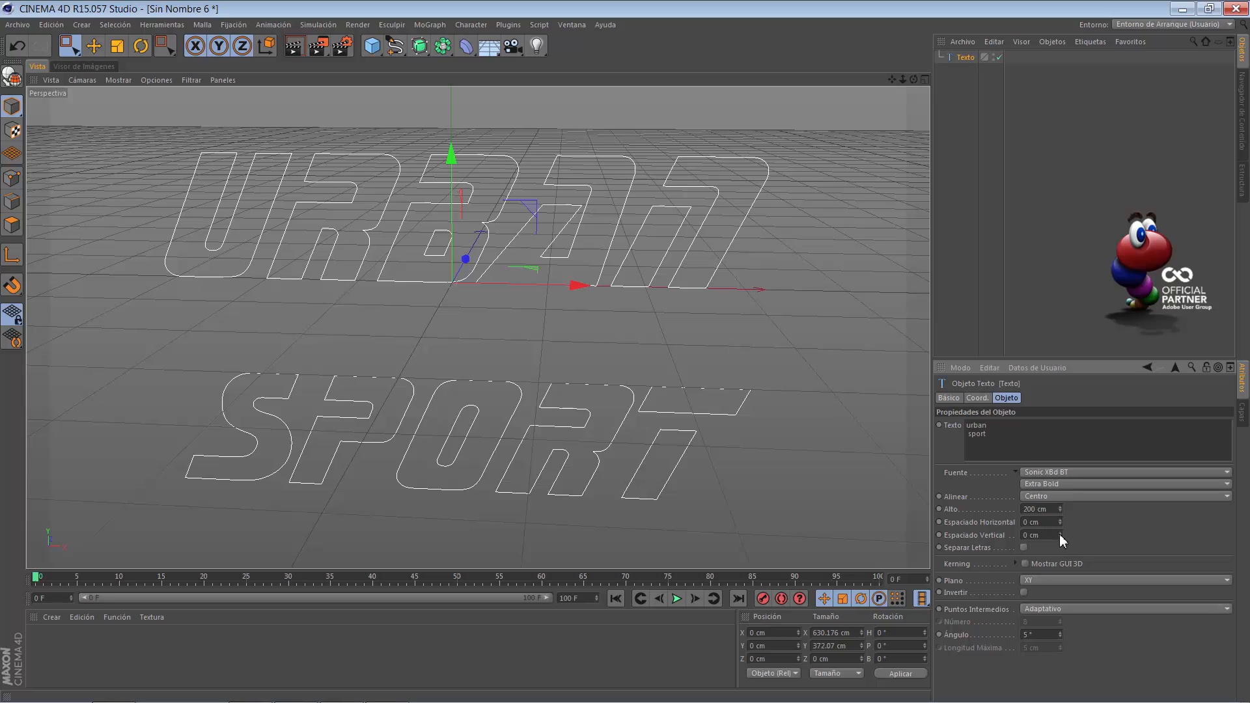
# Set the text's vertical spacing to -98 cm and its intermediate points to Uniforme
pyautogui.moveTo(1059, 534); pyautogui.dragTo(1060, 538)
pyautogui.moveTo(913, 79); pyautogui.dragTo(625, 357)
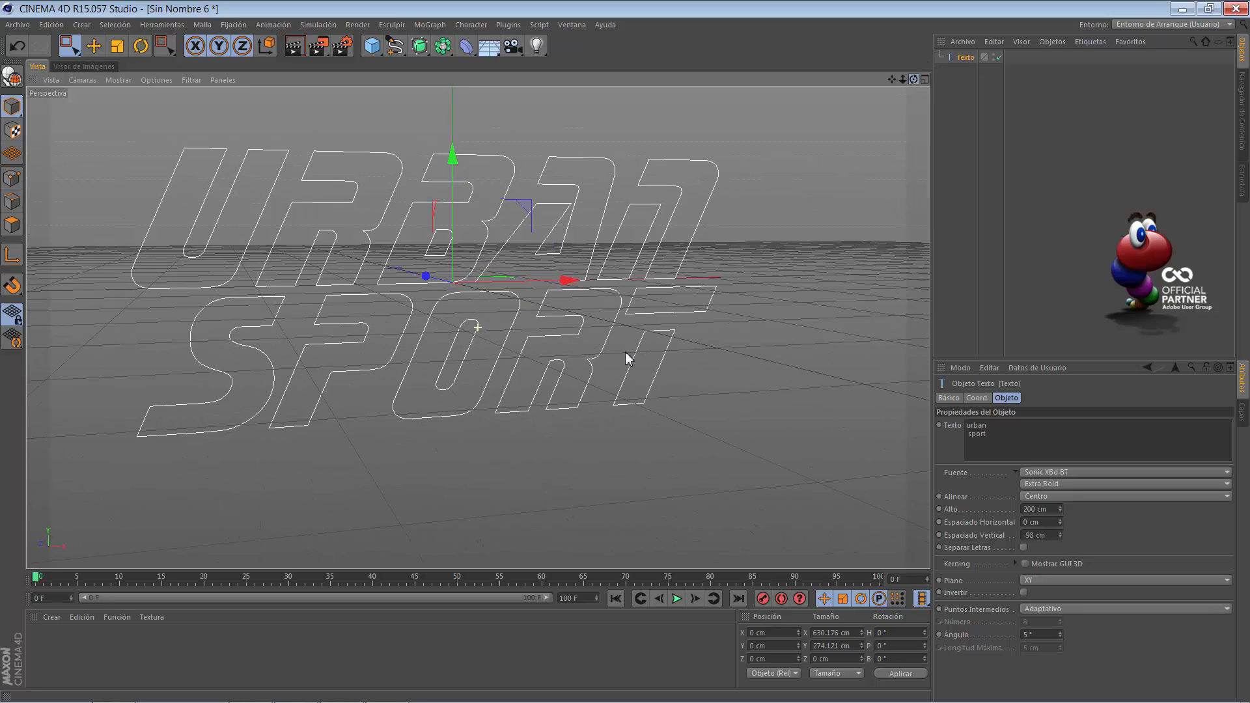
pyautogui.moveTo(904, 80); pyautogui.dragTo(627, 354)
pyautogui.moveTo(912, 80)
pyautogui.mouseDown()
pyautogui.moveTo(626, 358)
pyautogui.moveTo(910, 82)
pyautogui.mouseUp()
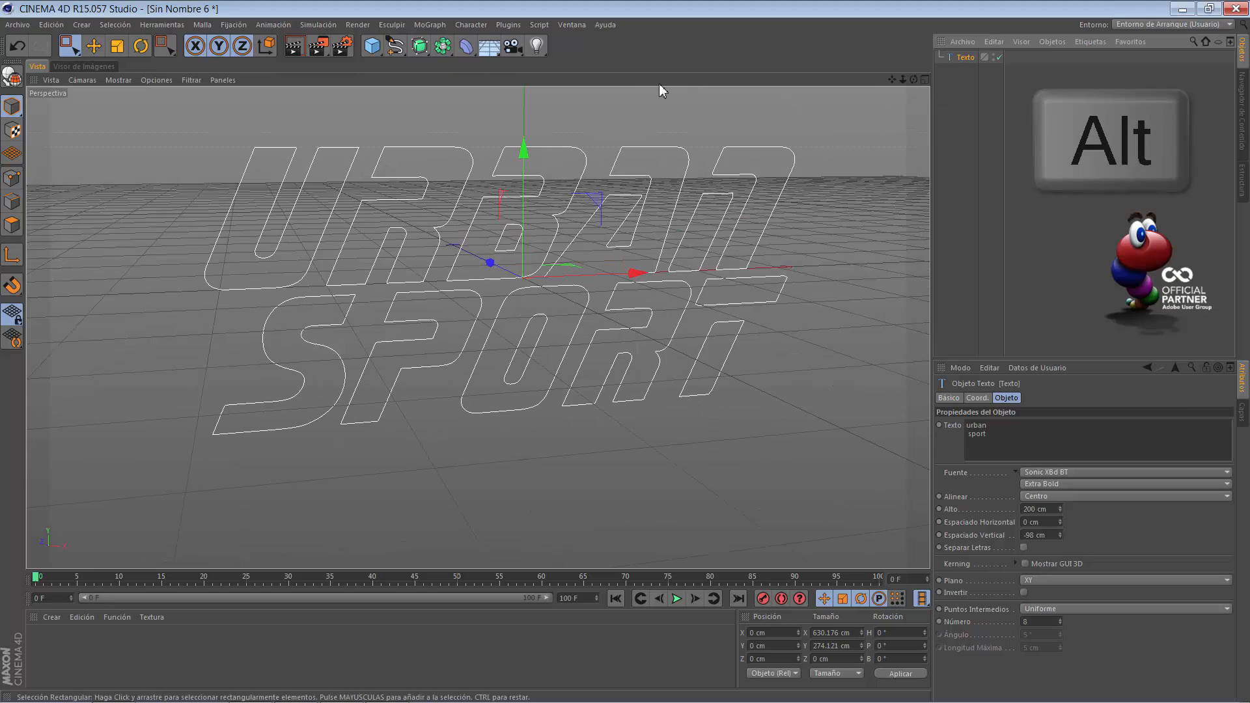
# Place the text spline in an Extrude object and set its Z movement to 30 cm
pyautogui.keyDown('alt'); pyautogui.moveTo(421, 53); pyautogui.dragTo(587, 65); pyautogui.keyUp('alt')
pyautogui.moveTo(914, 79); pyautogui.dragTo(627, 354)
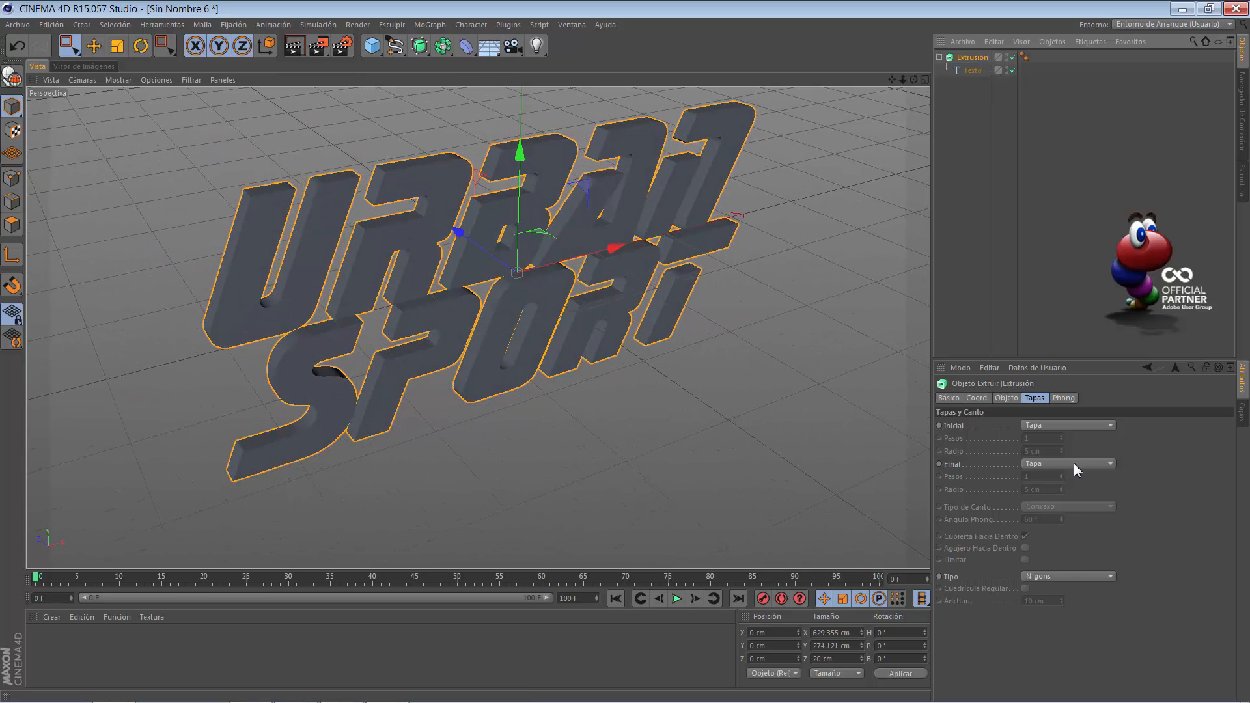
pyautogui.click(1007, 398)
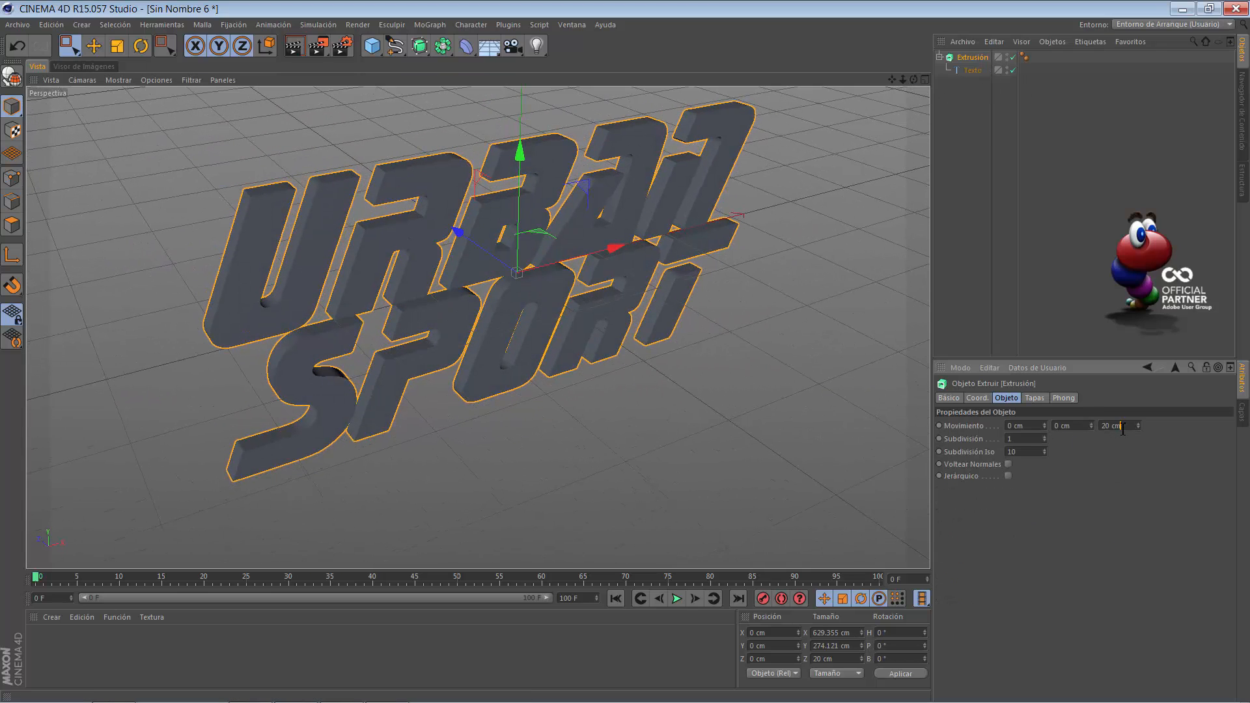
pyautogui.write('30')
pyautogui.press('Return')
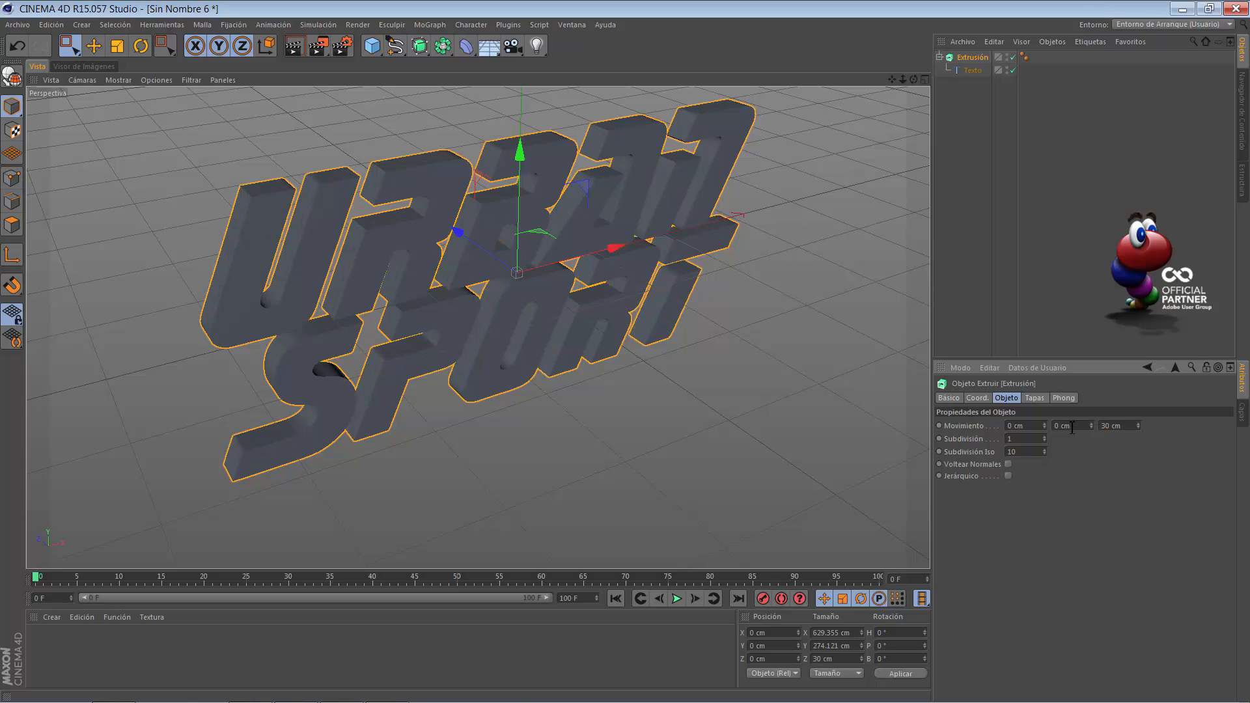
# Give the extrusion's initial cap a bevel with Tapa con Canto and a radius of 1 cm
pyautogui.click(1035, 399)
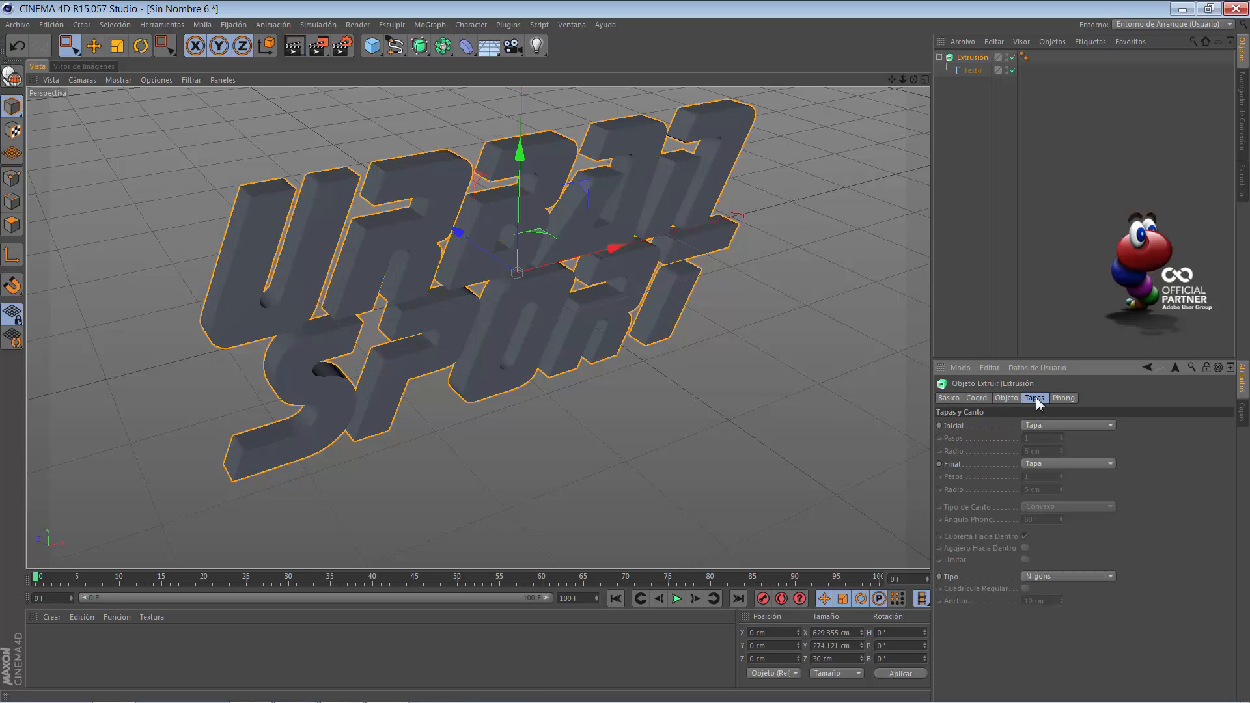
pyautogui.click(1054, 427)
pyautogui.click(1038, 464)
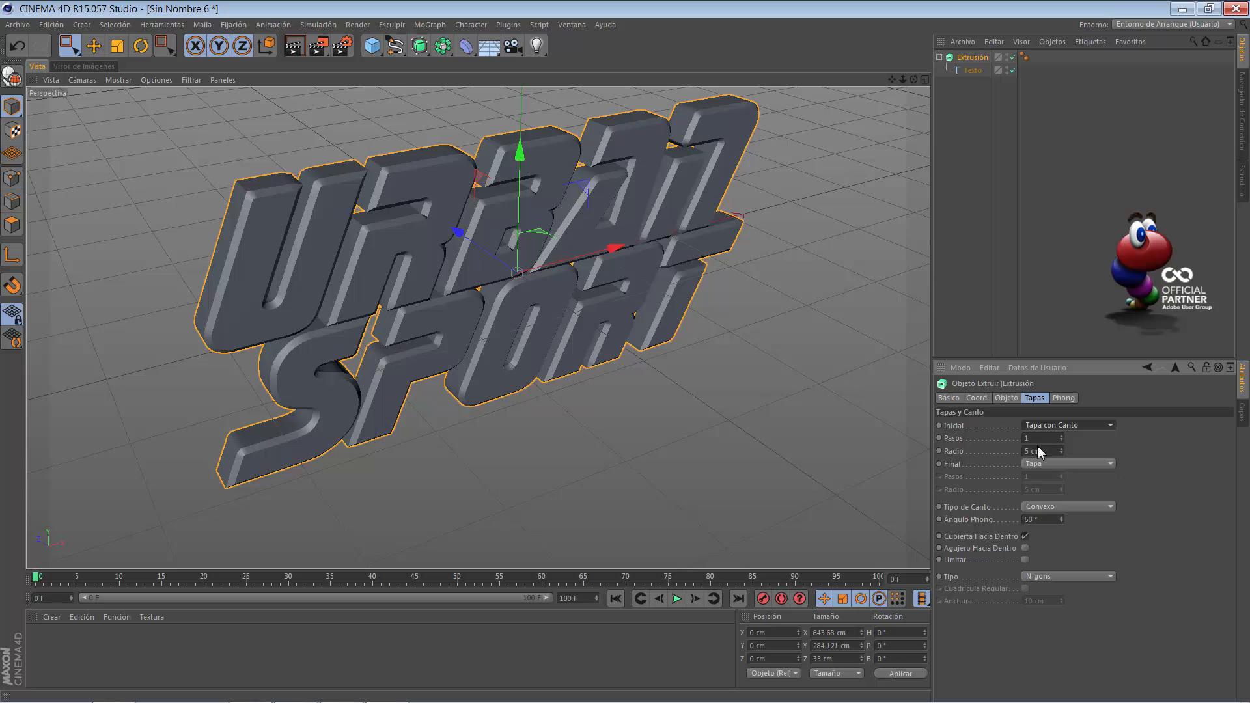
pyautogui.click(1040, 451)
pyautogui.write('1')
pyautogui.press('Return')
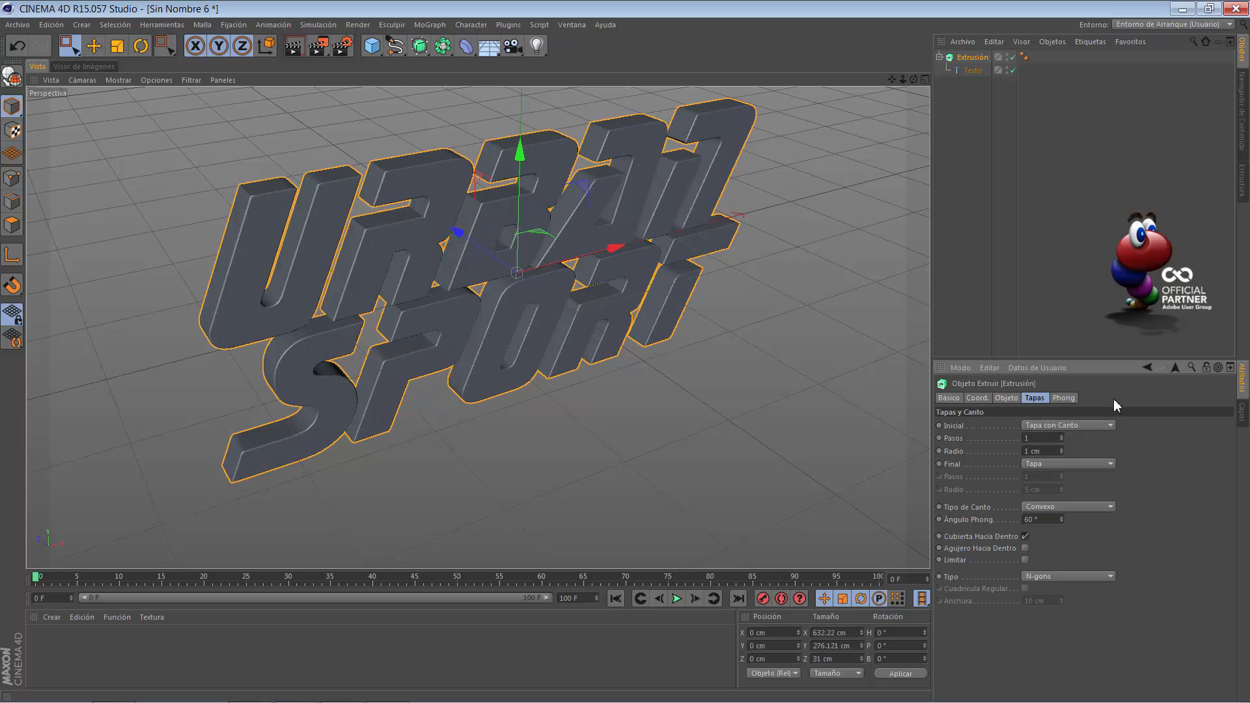
pyautogui.moveTo(914, 79); pyautogui.dragTo(519, 138)
pyautogui.scroll(3, 313, 173)
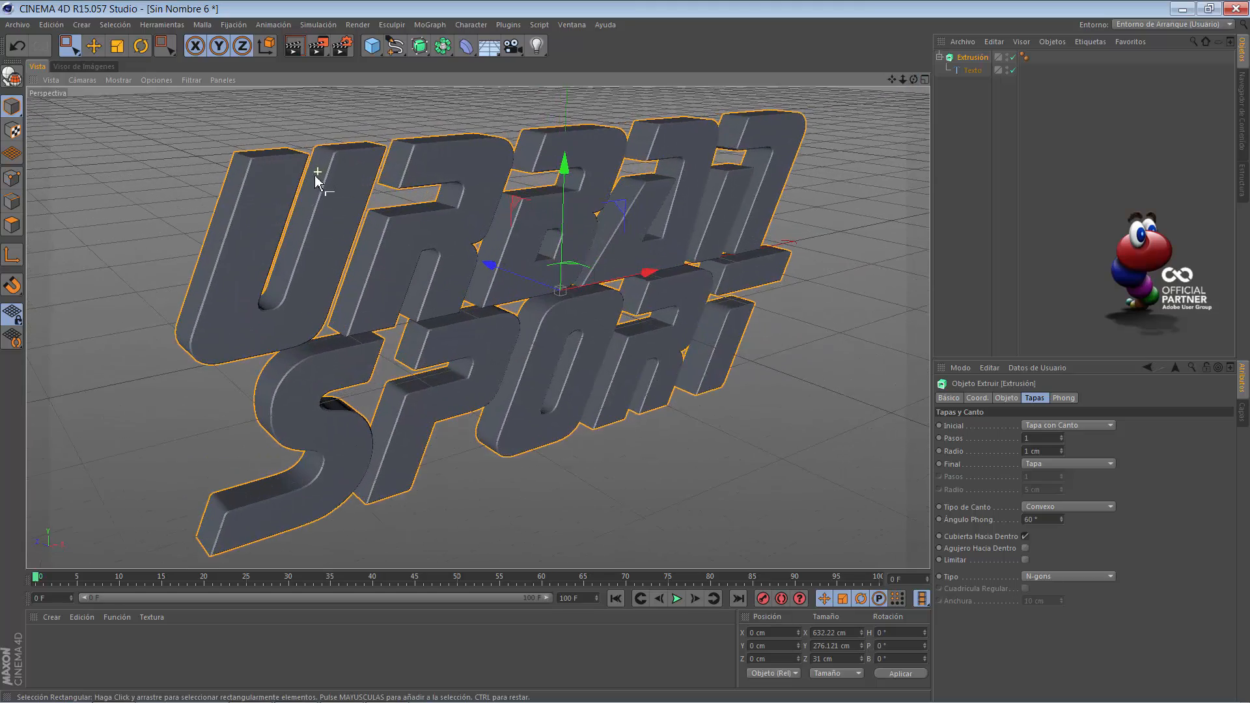
pyautogui.scroll(-3, 314, 174)
pyautogui.moveTo(915, 80); pyautogui.dragTo(626, 339)
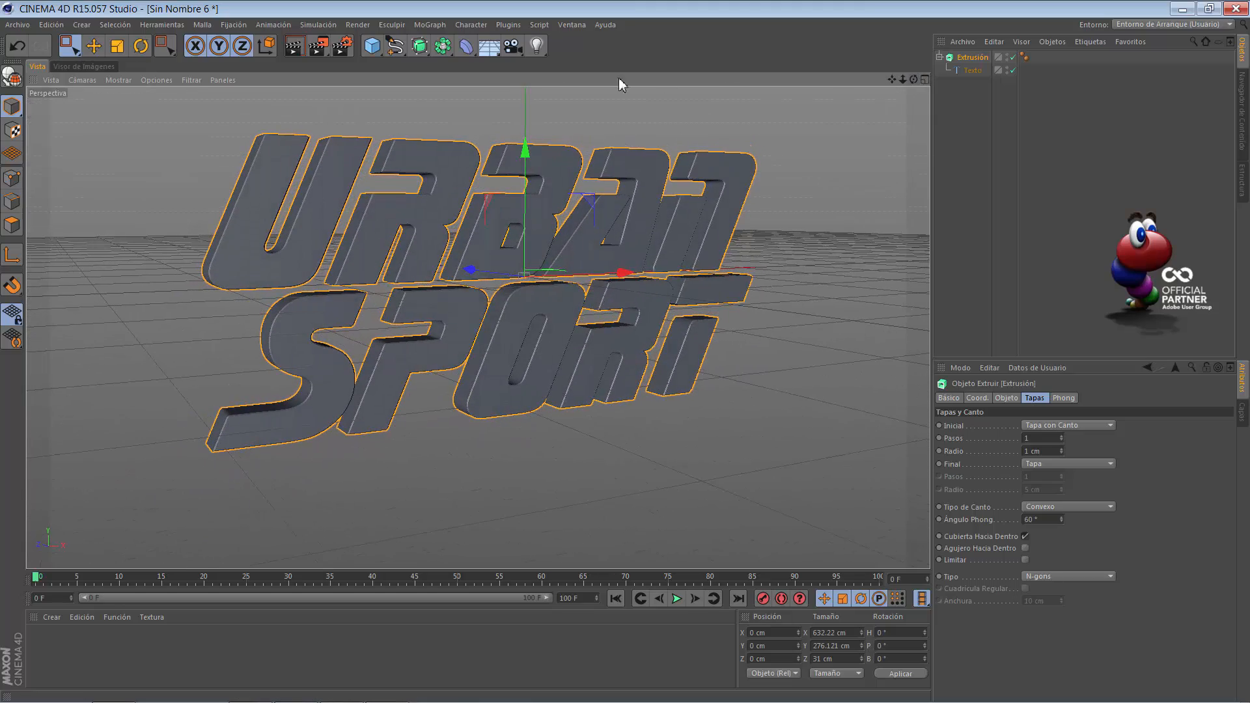
# Add a Conector object, make the extrusion its child and disable its Soldar option
pyautogui.moveTo(443, 45); pyautogui.dragTo(604, 87)
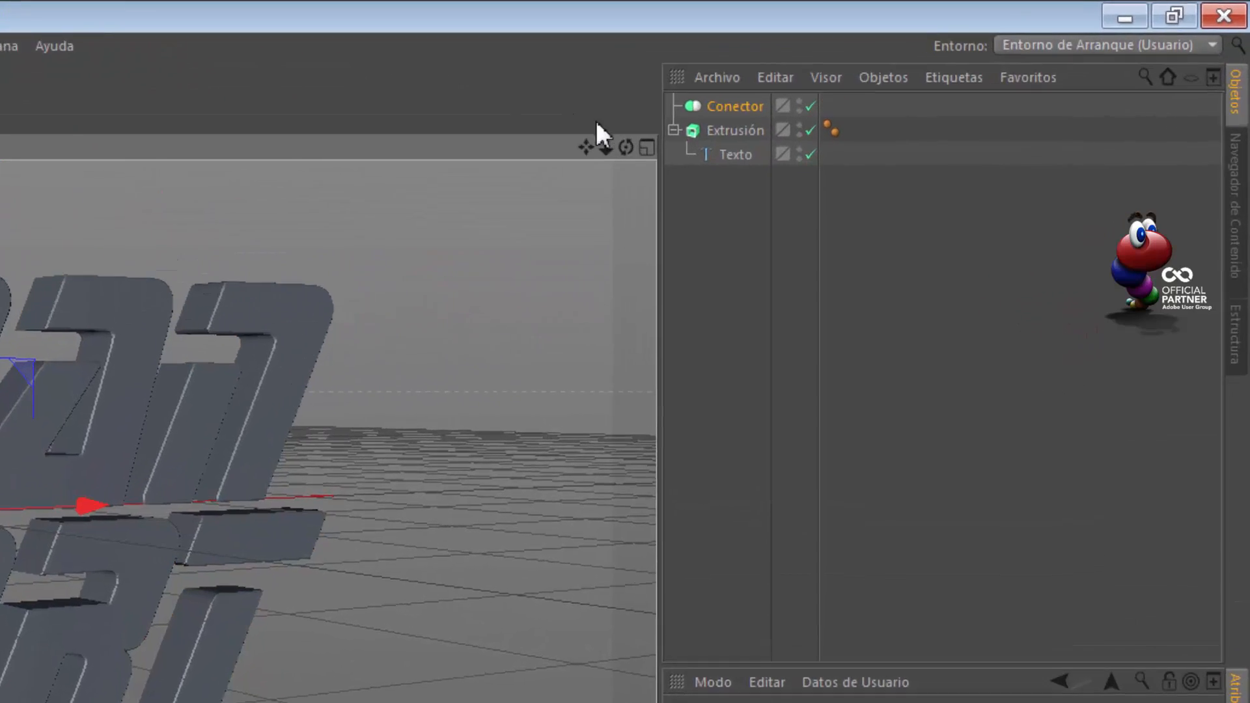
pyautogui.click(967, 69)
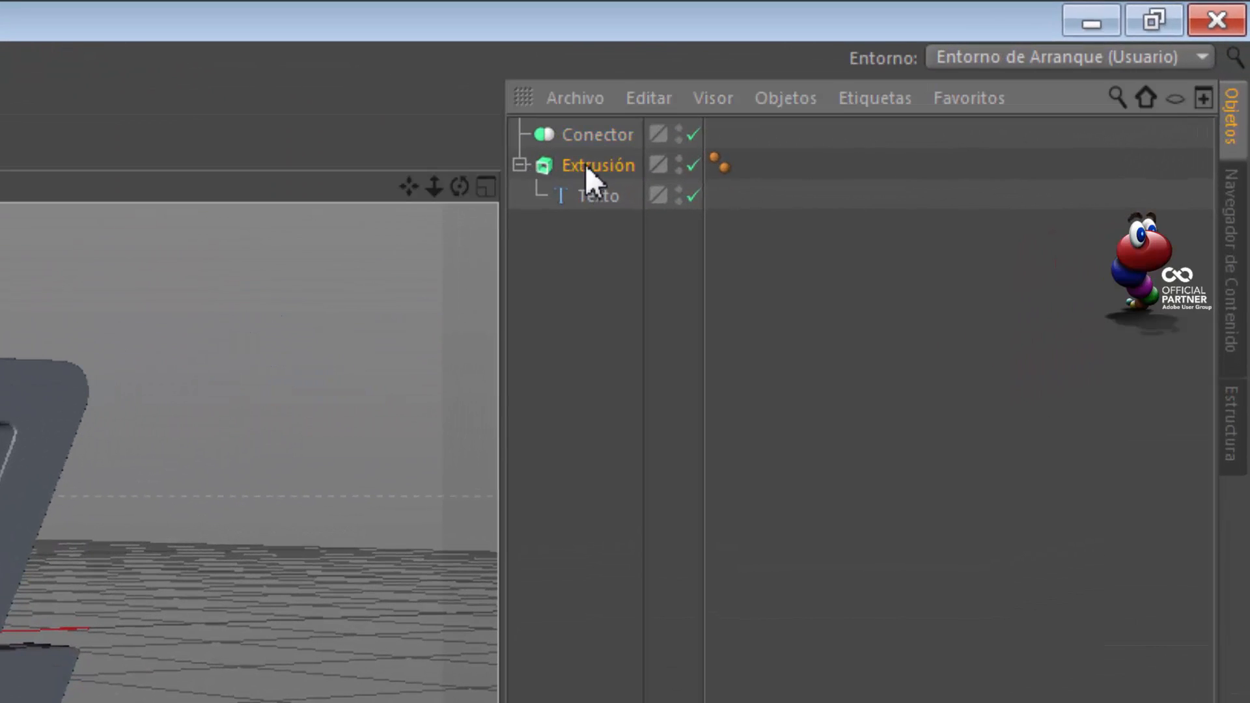
pyautogui.moveTo(585, 167); pyautogui.dragTo(600, 132)
pyautogui.click(598, 135)
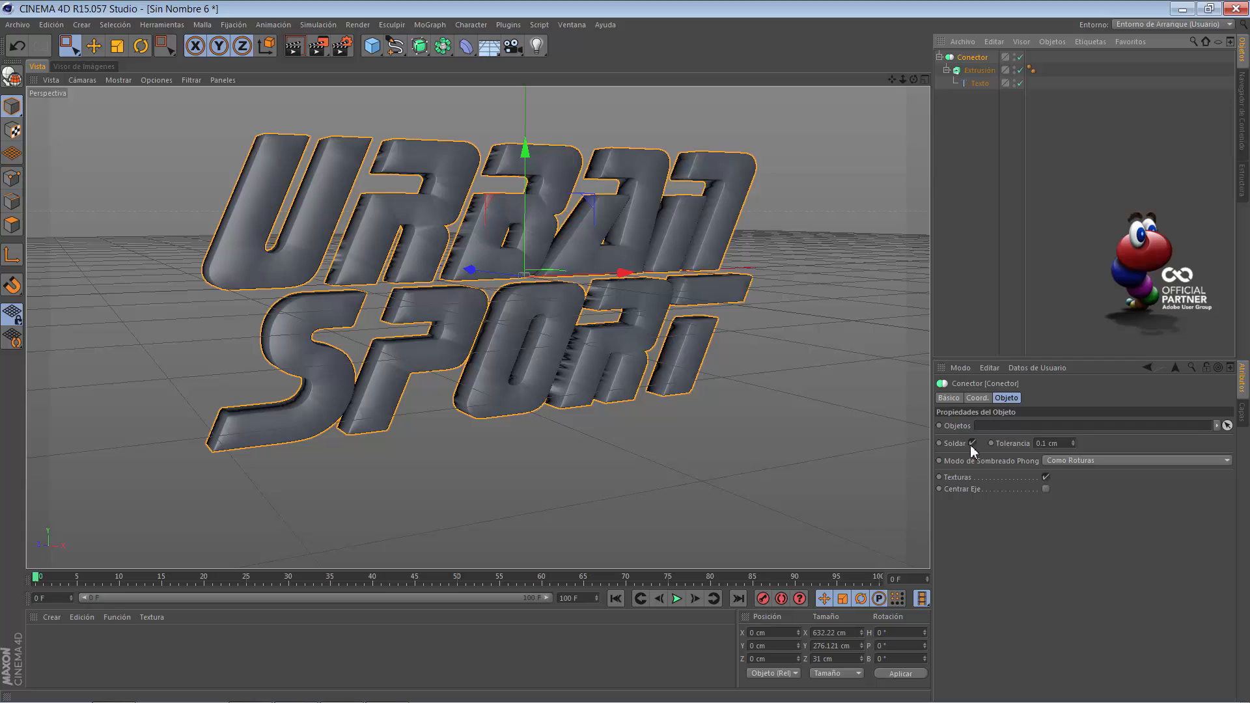
pyautogui.click(972, 443)
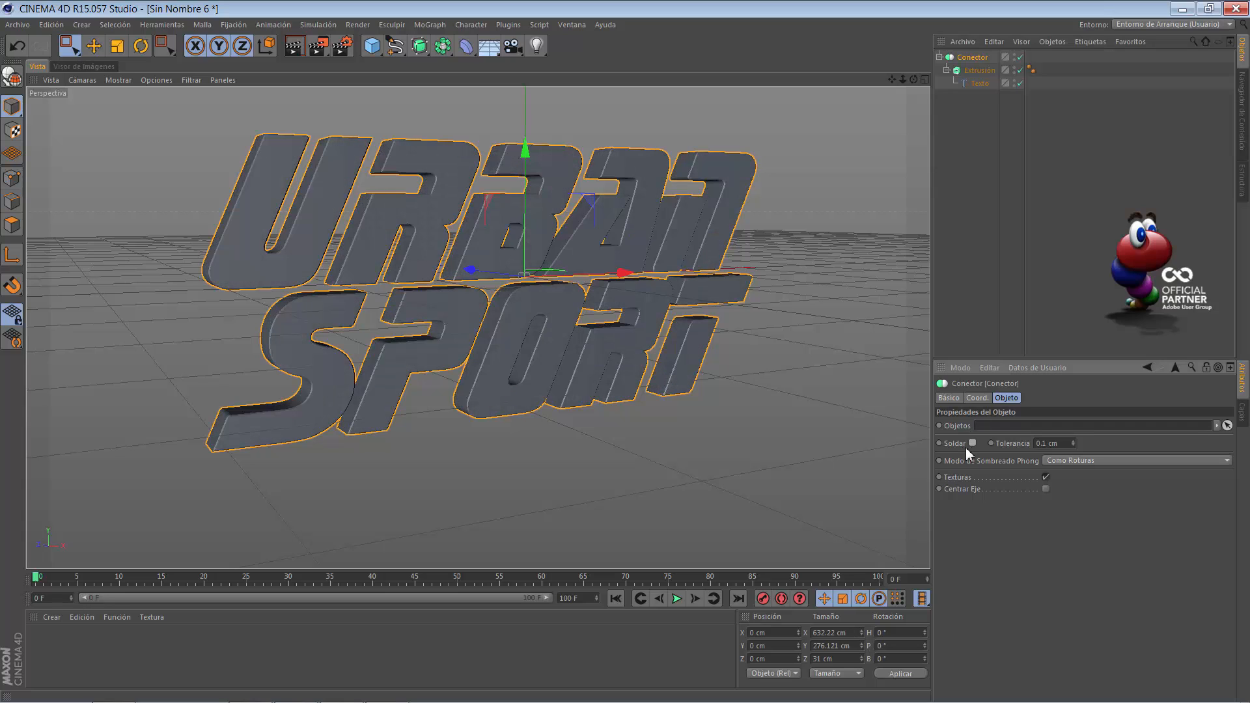
# Create a polygon copy of the Conector with Estado Actual del Objeto and delete the copy's three selection tags
pyautogui.rightClick(972, 58)
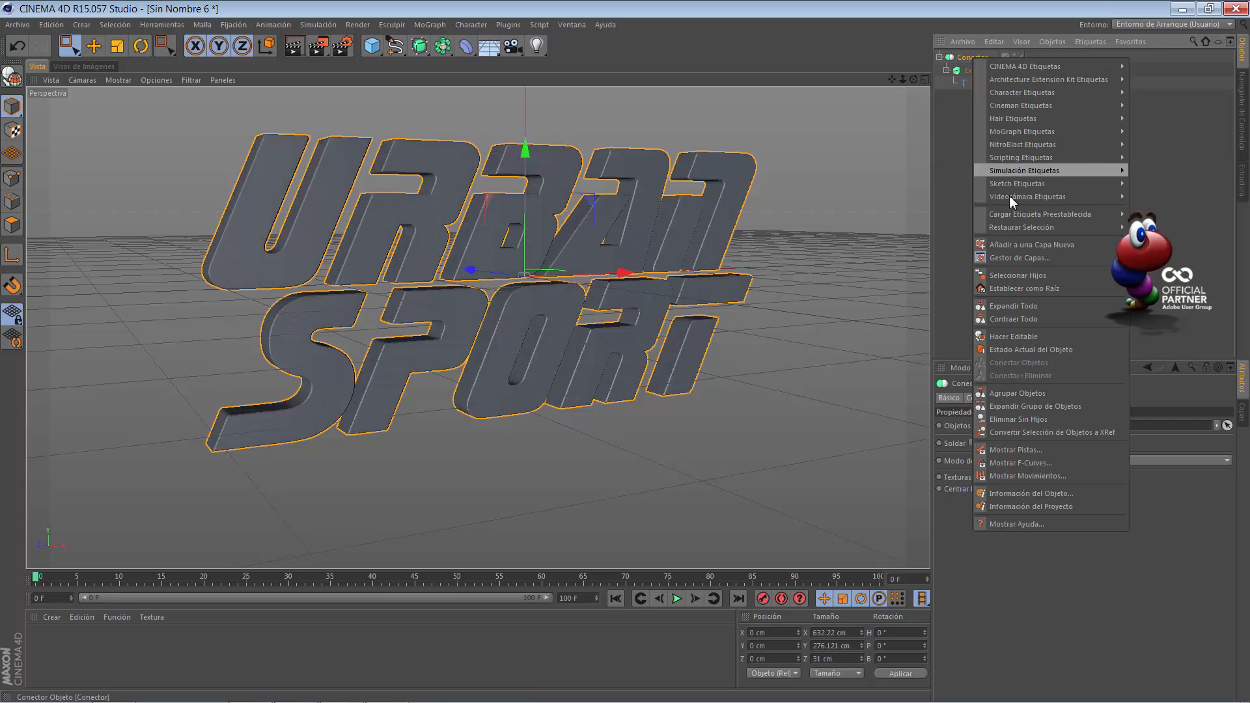
pyautogui.click(1020, 350)
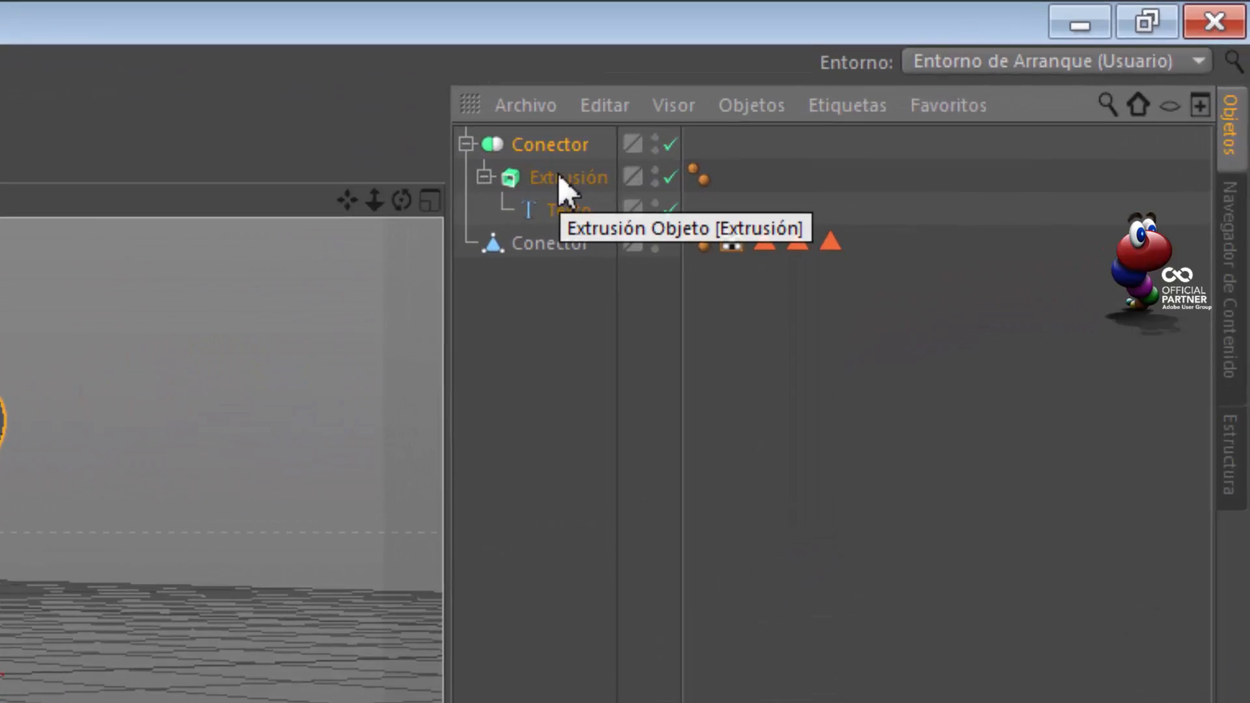
pyautogui.click(482, 277)
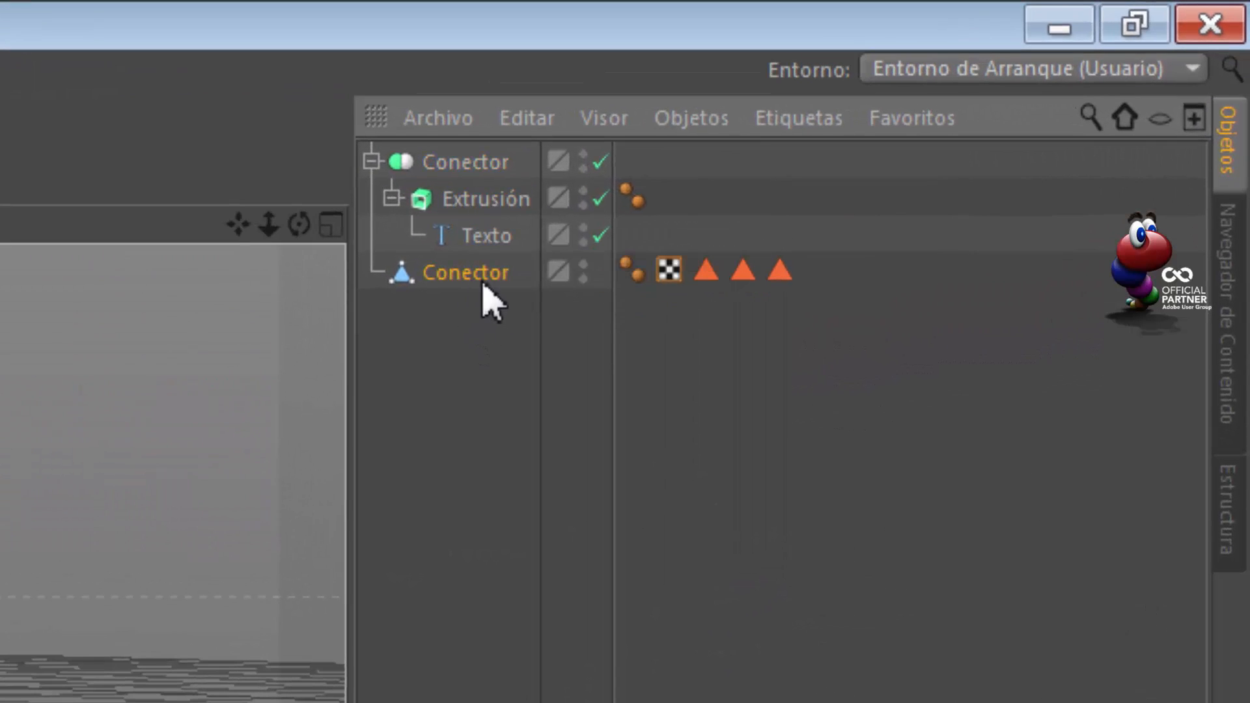
pyautogui.moveTo(668, 269); pyautogui.dragTo(819, 248)
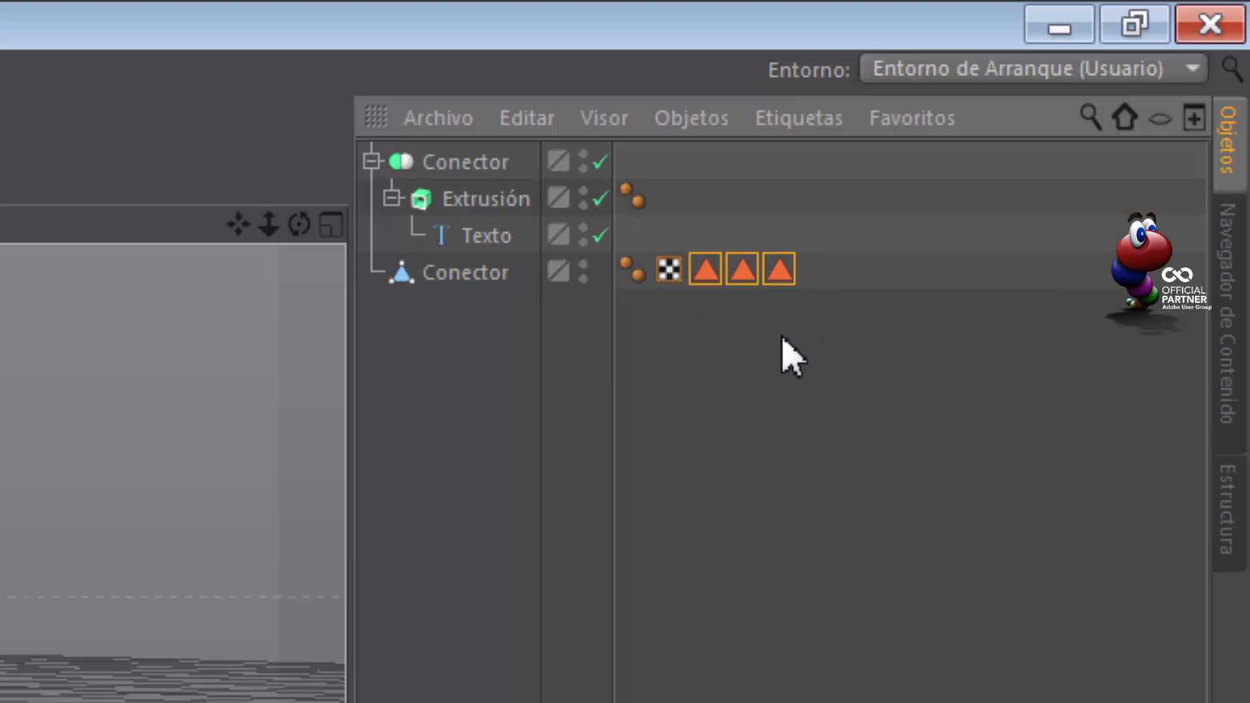
pyautogui.press('Delete')
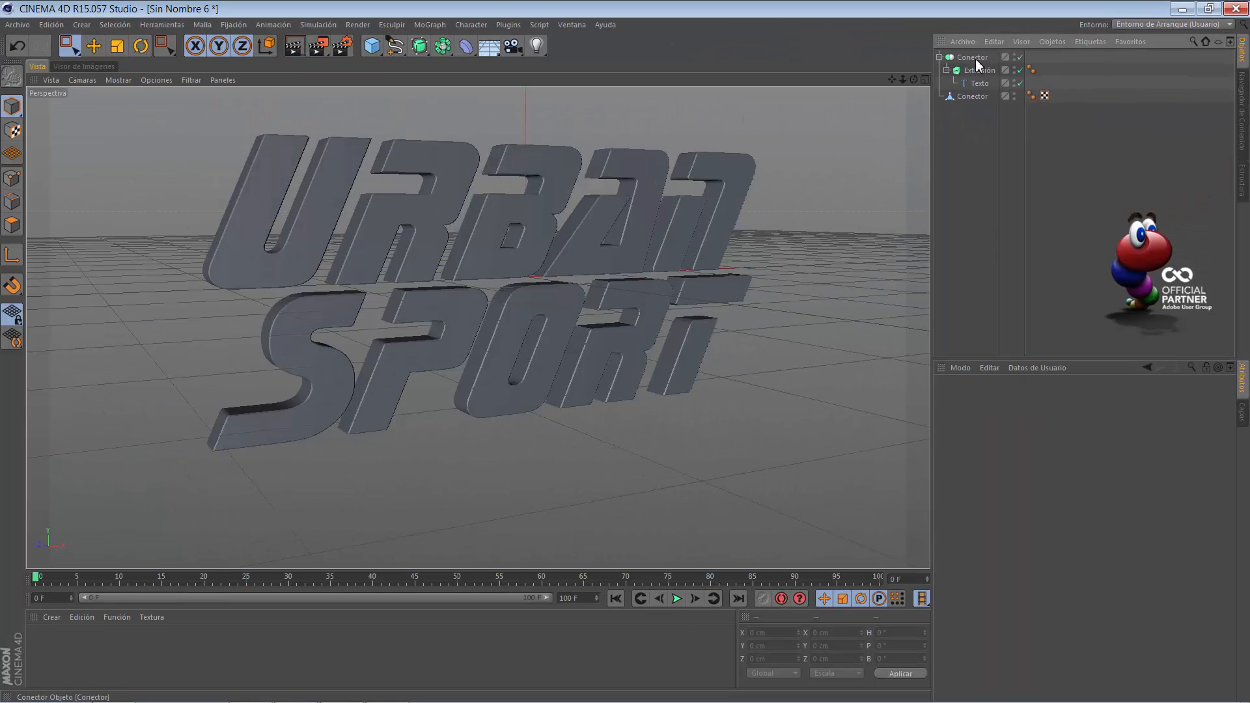
# Delete the original Conector generator with its extrusion and text, keeping only the polygon copy
pyautogui.click(942, 65)
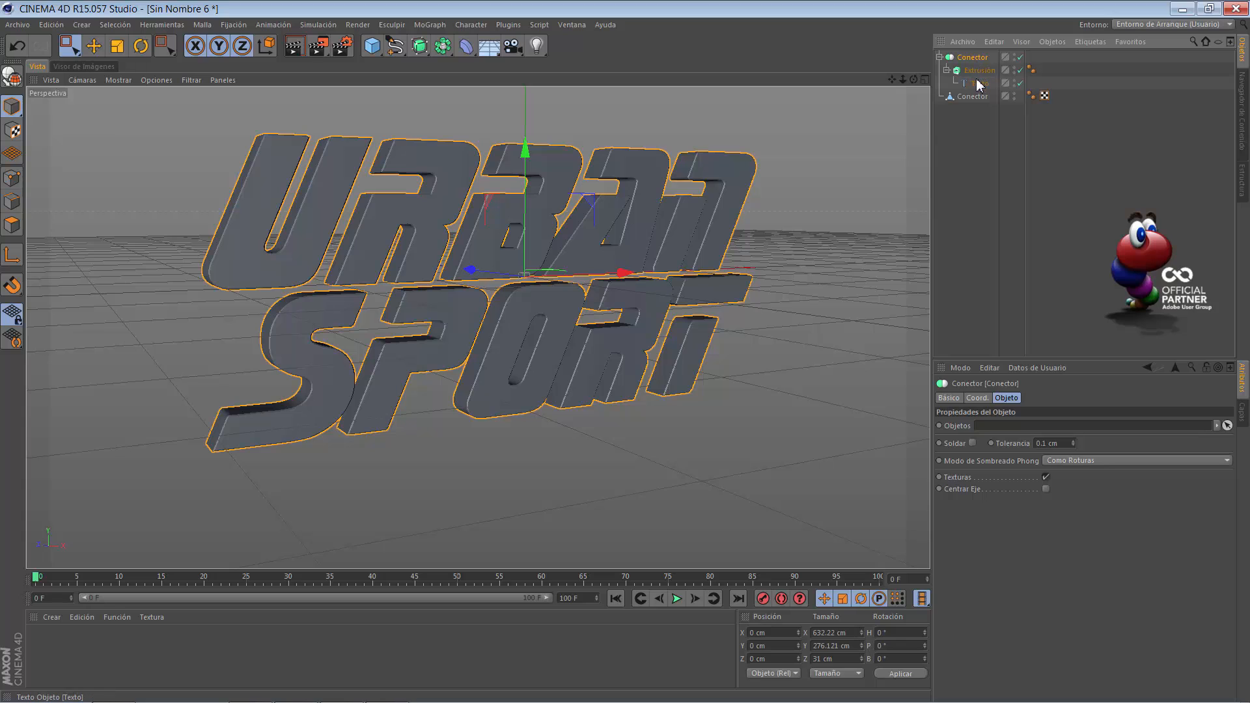
pyautogui.keyDown('shift'); pyautogui.click(947, 94); pyautogui.keyUp('shift')
pyautogui.press('Delete')
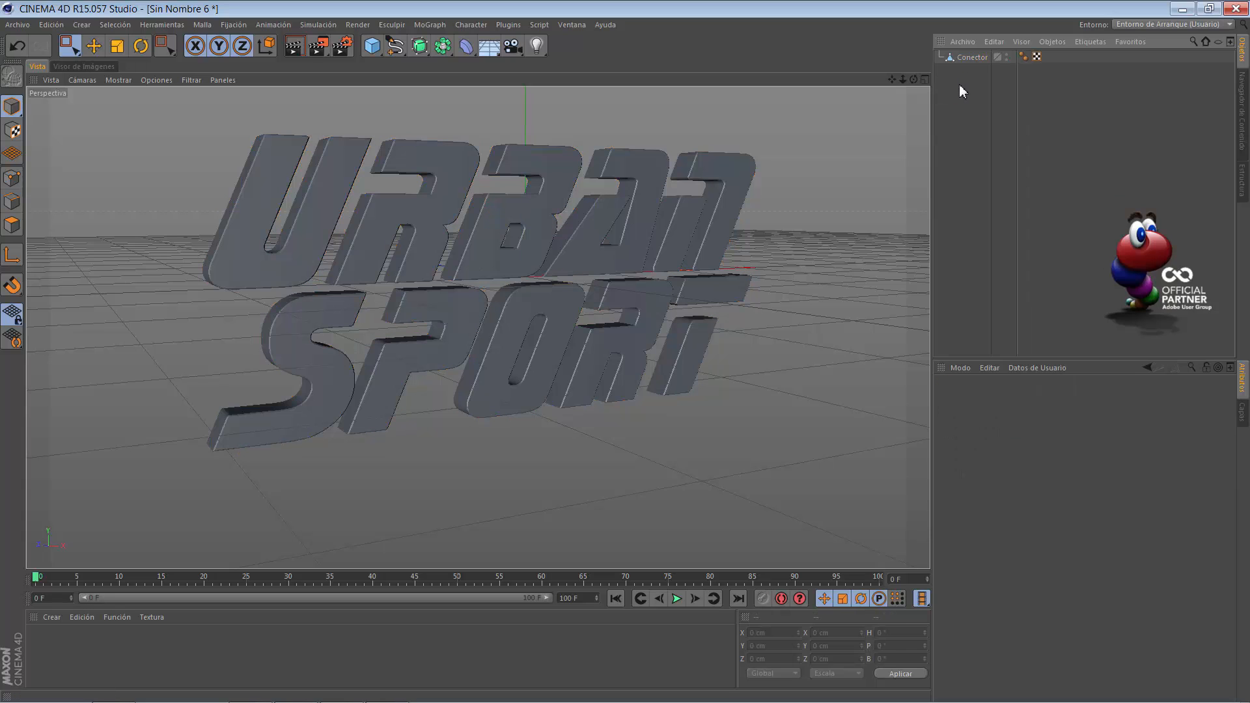
# Add a camera from a low, slightly angled front view of the text and set the viewport to look through it
pyautogui.moveTo(914, 80); pyautogui.dragTo(623, 352)
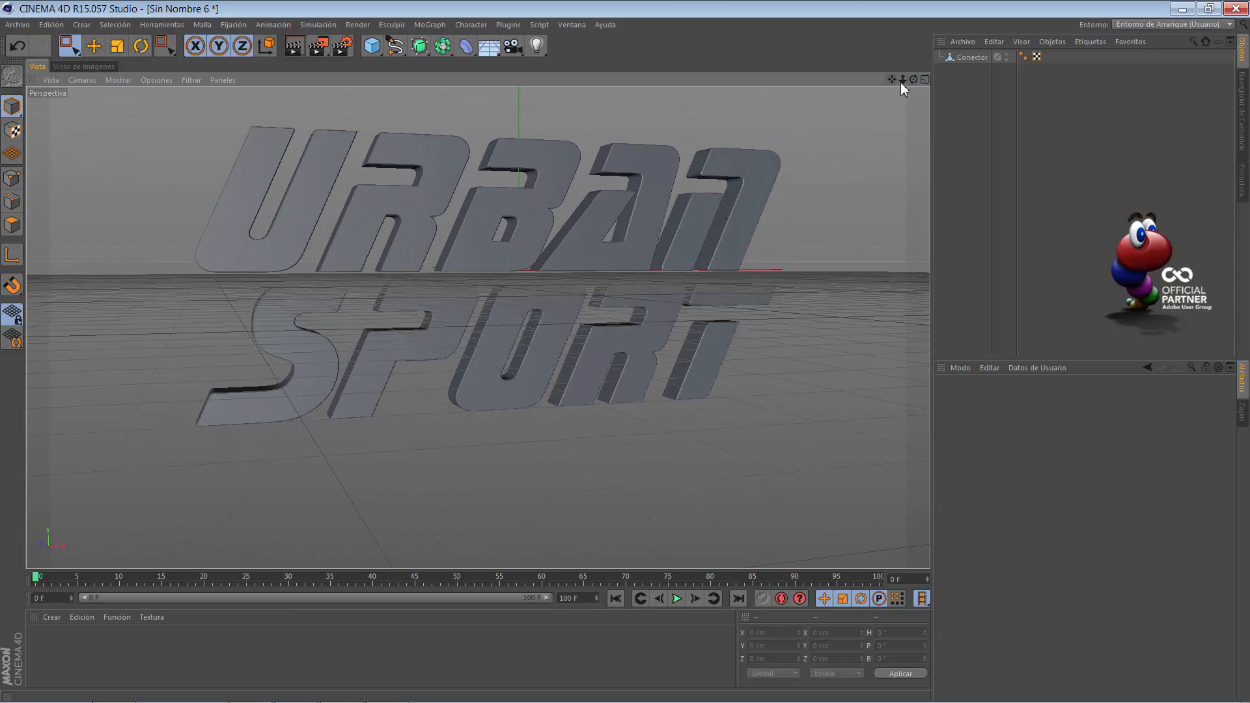
pyautogui.moveTo(514, 48); pyautogui.dragTo(576, 60)
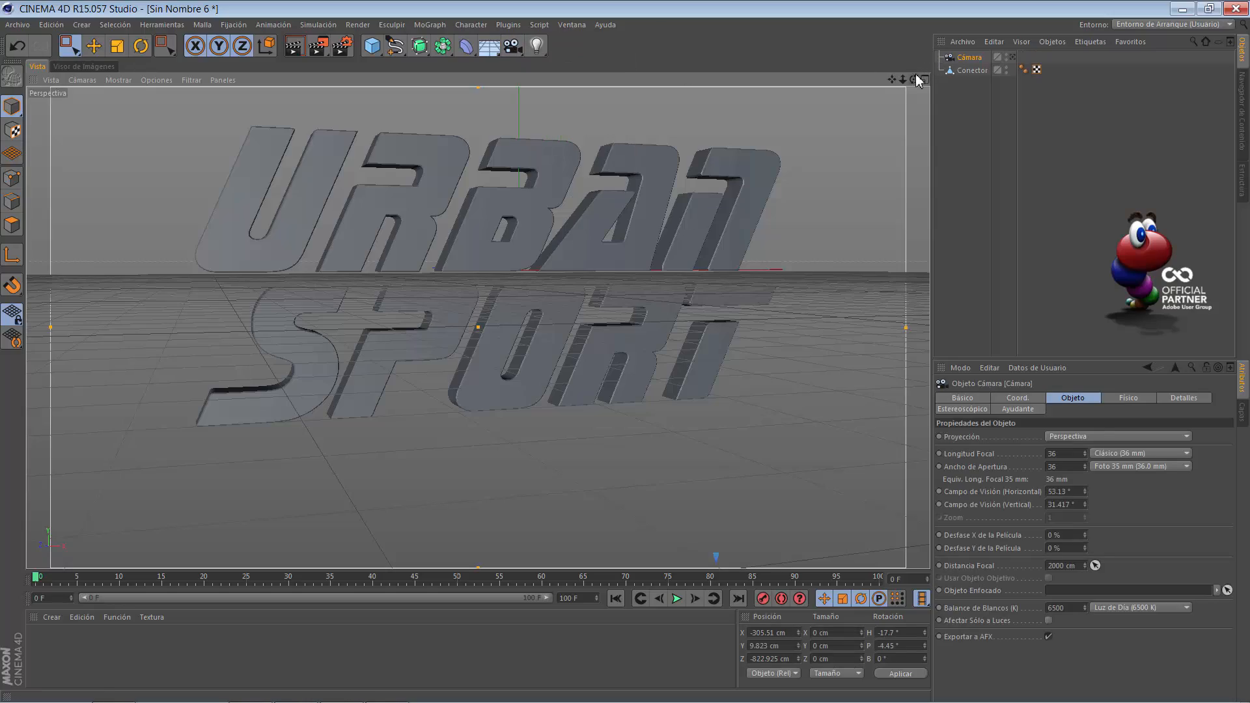
pyautogui.moveTo(915, 81); pyautogui.dragTo(625, 352)
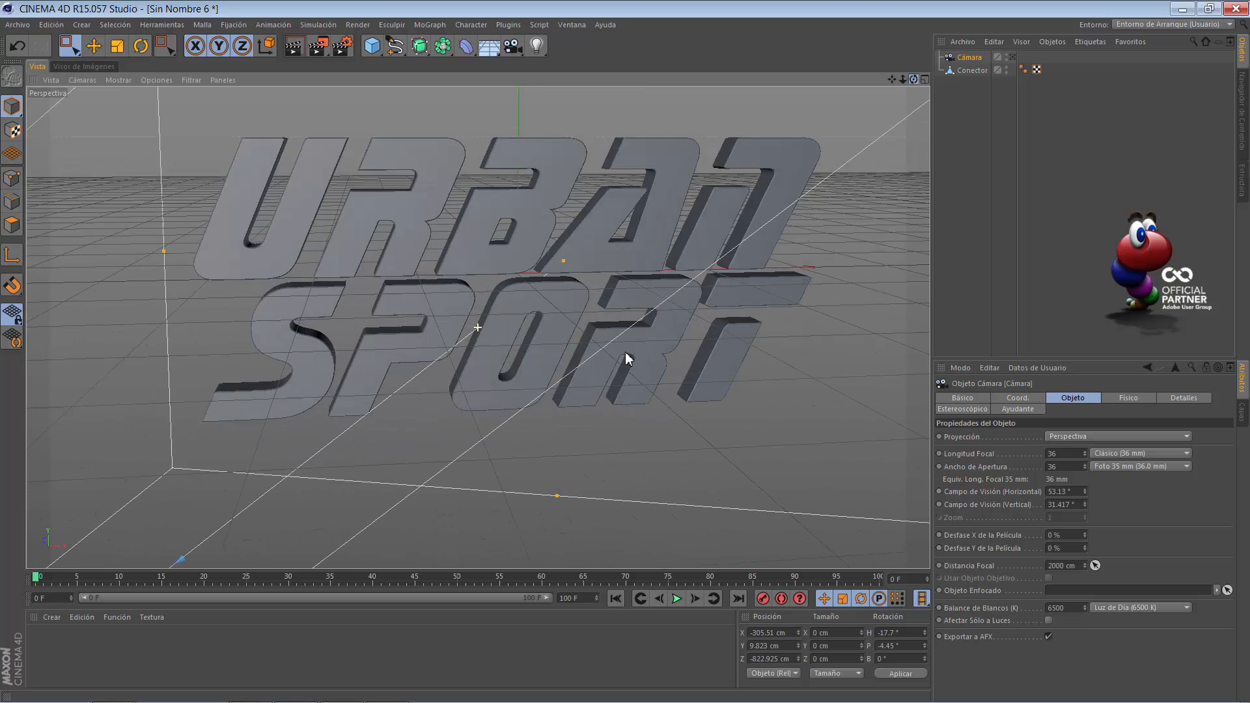
pyautogui.click(1013, 57)
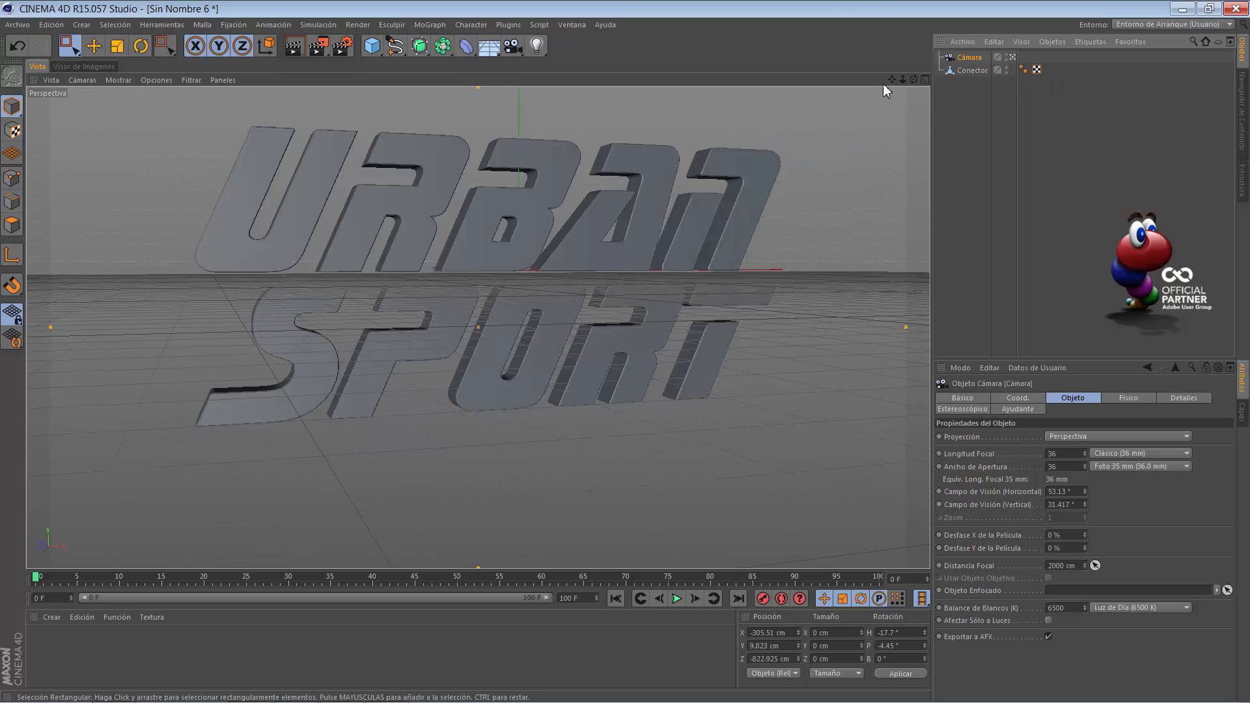
pyautogui.click(1012, 58)
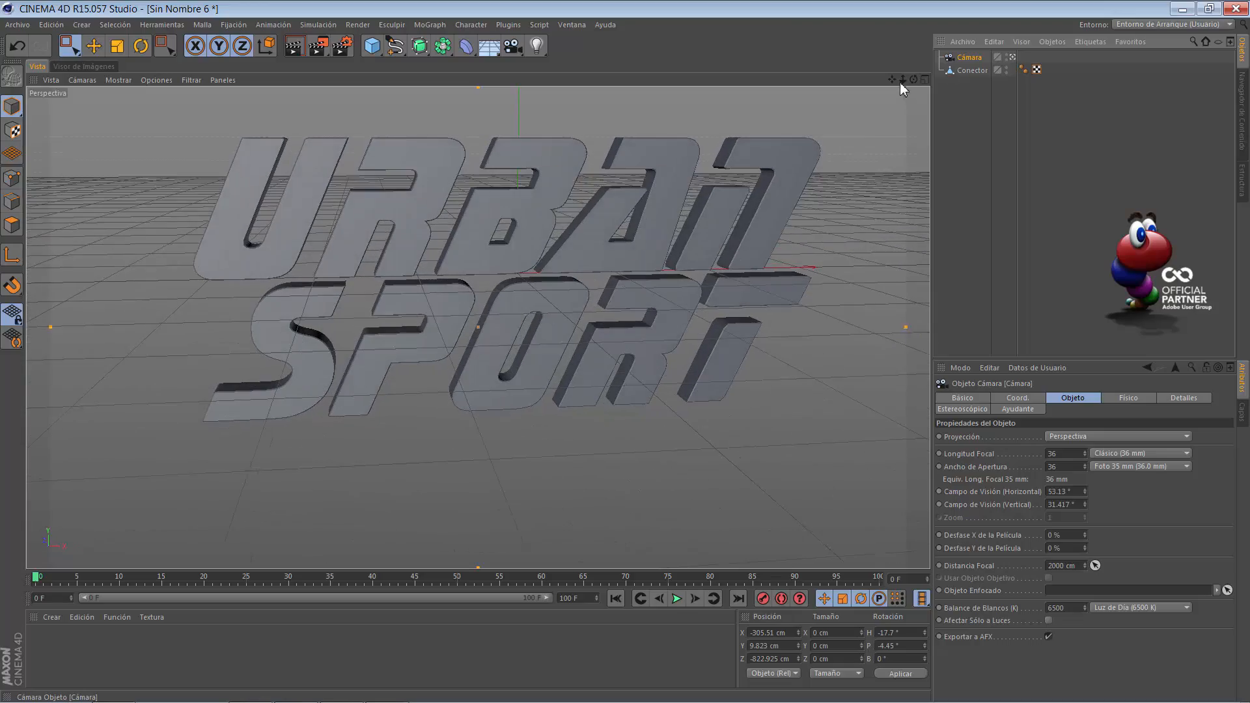
pyautogui.moveTo(914, 79); pyautogui.dragTo(625, 353)
pyautogui.click(1012, 57)
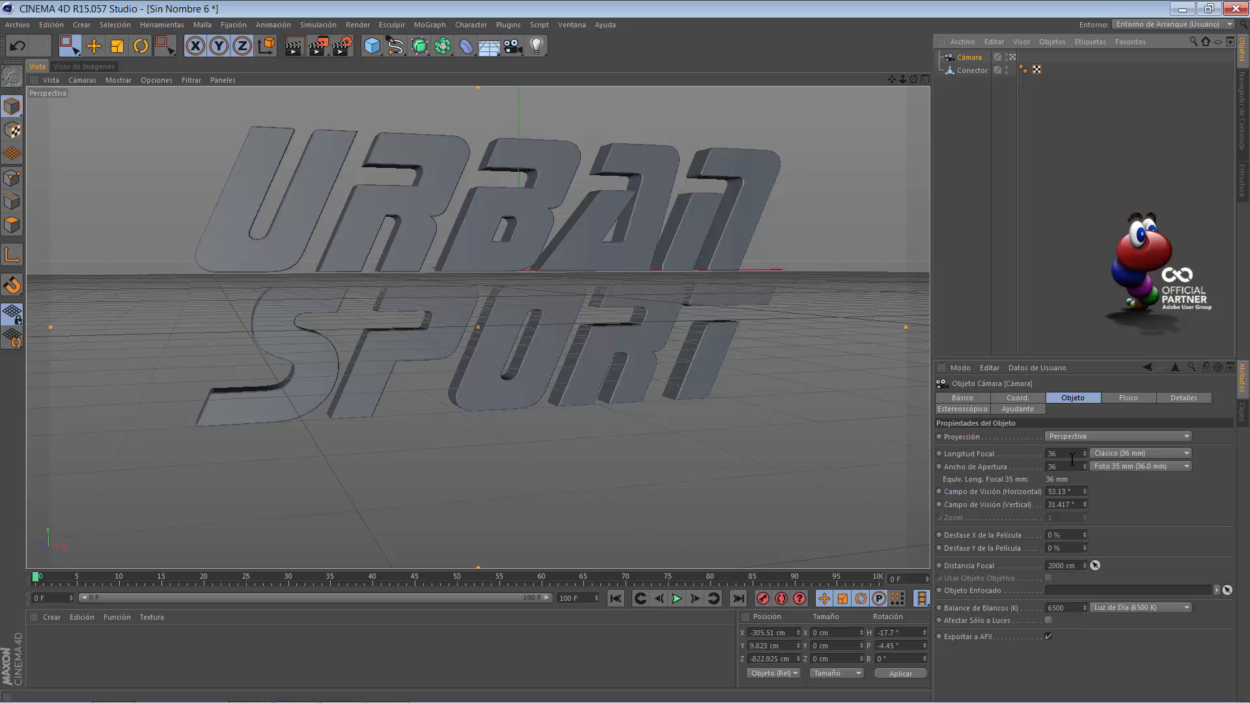
# Set the camera's focal length to 15 and its aperture width to 40, and move it closer until the text fills the frame
pyautogui.doubleClick(1071, 459)
pyautogui.write('15')
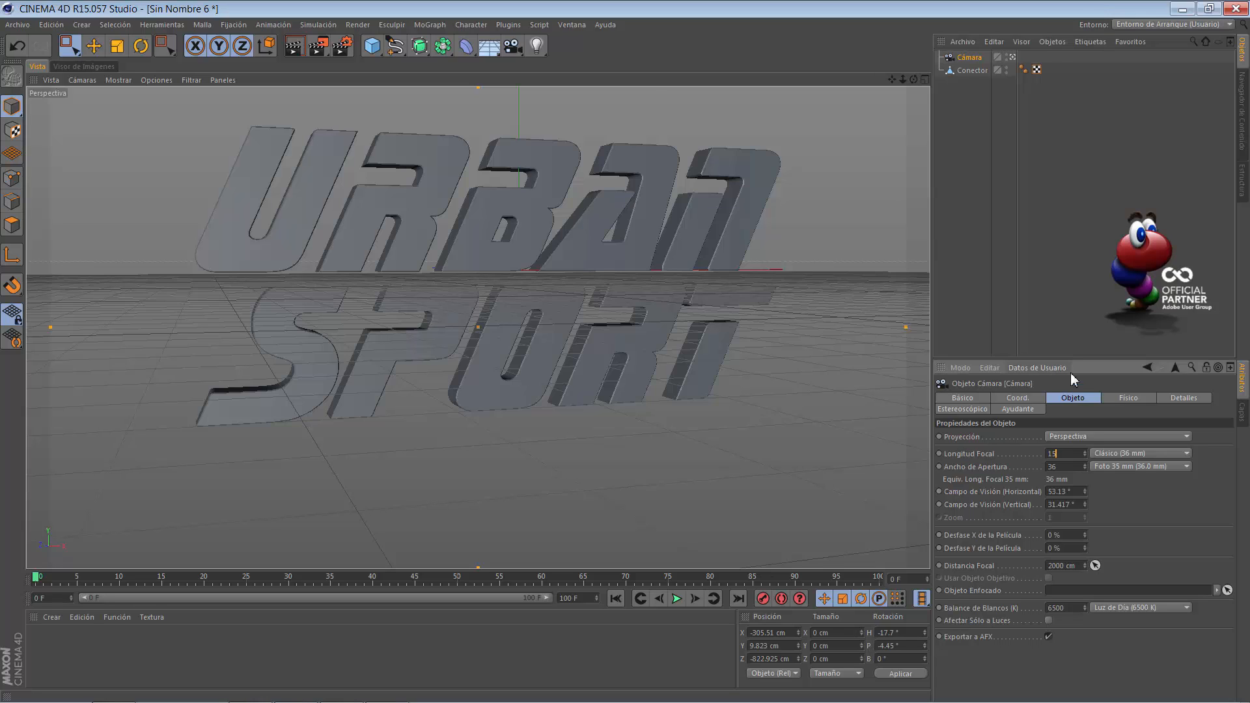
pyautogui.press('Return')
pyautogui.doubleClick(1068, 465)
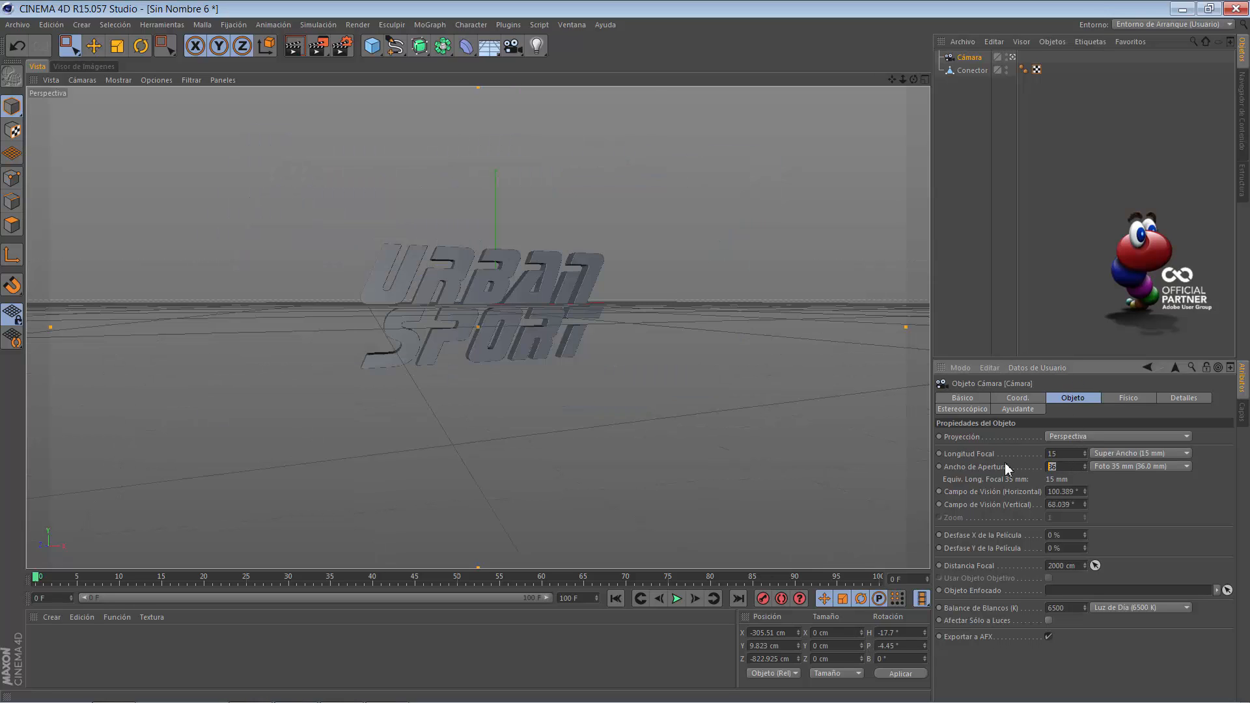
pyautogui.write('40')
pyautogui.press('Return')
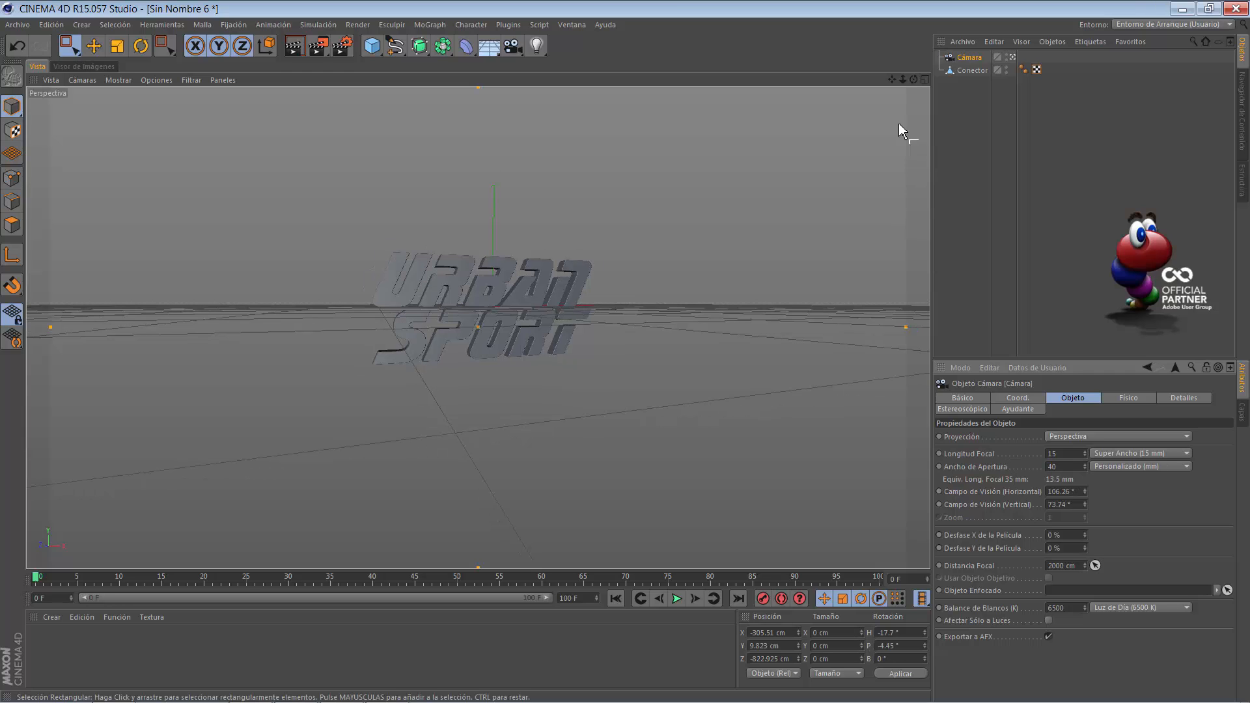
pyautogui.moveTo(902, 80); pyautogui.dragTo(625, 350)
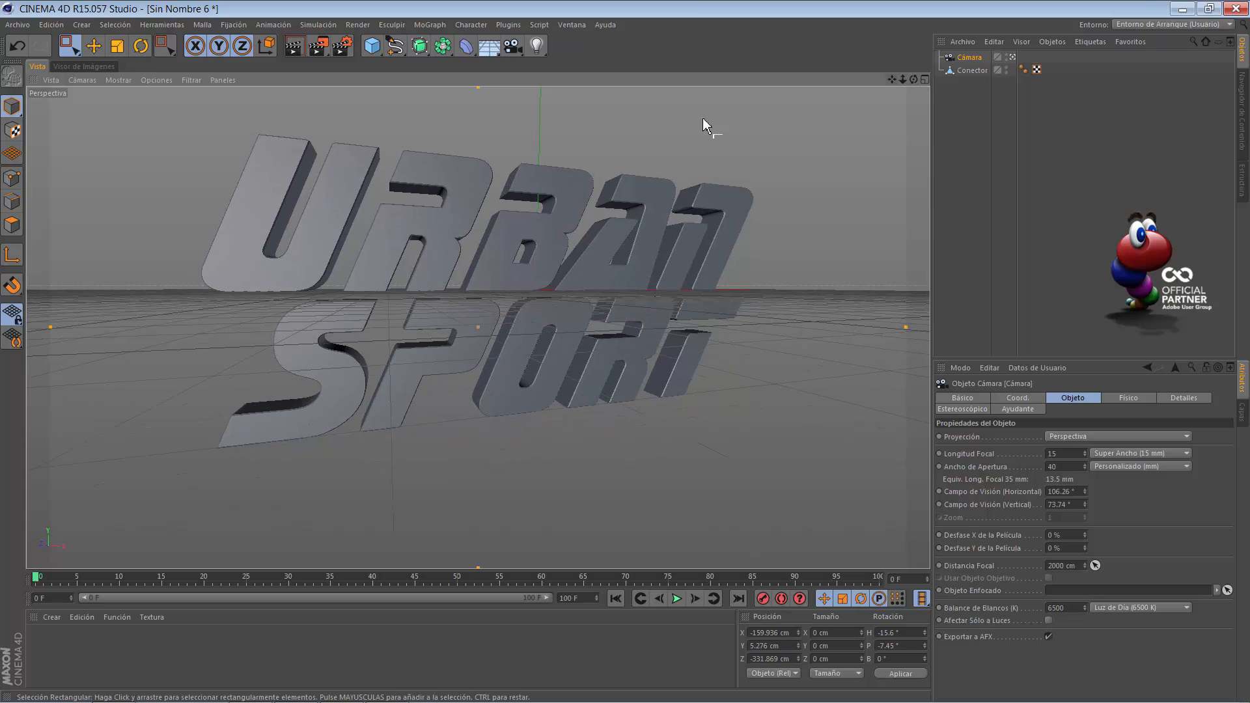
# Move the Conector text's axis to its base using Centrar Ejes with Y at -100%
pyautogui.click(962, 70)
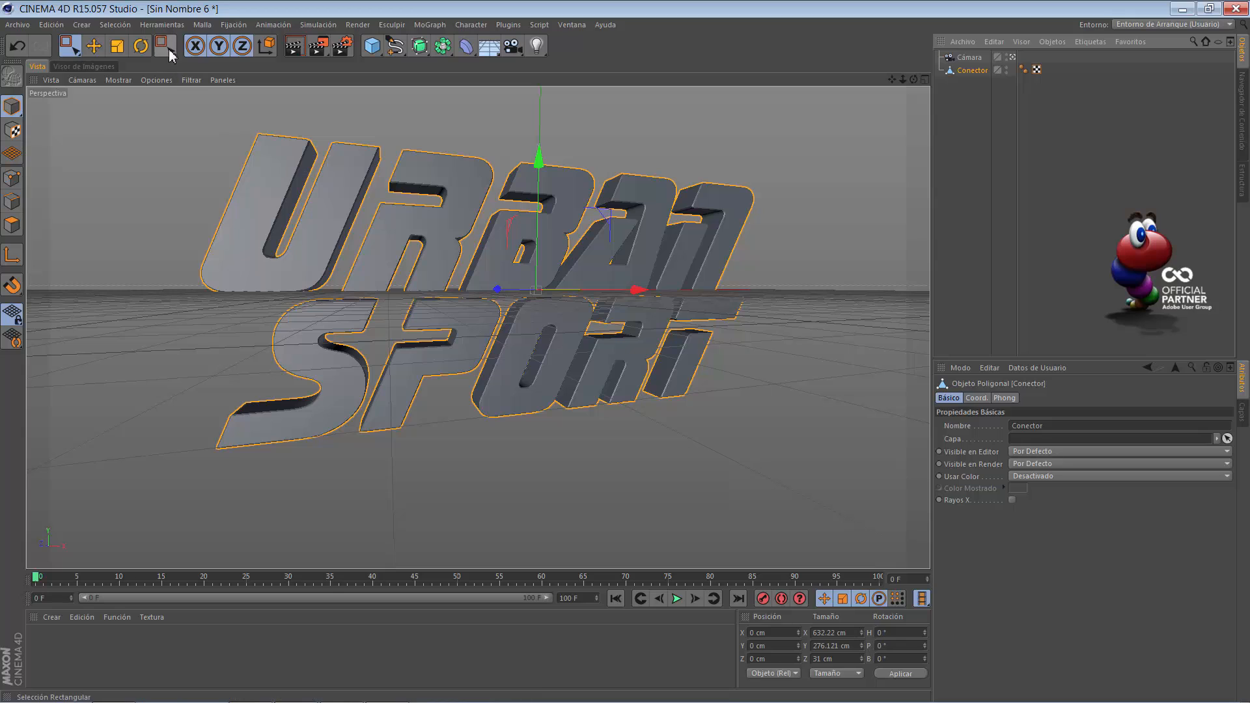
pyautogui.click(202, 24)
pyautogui.moveTo(228, 149)
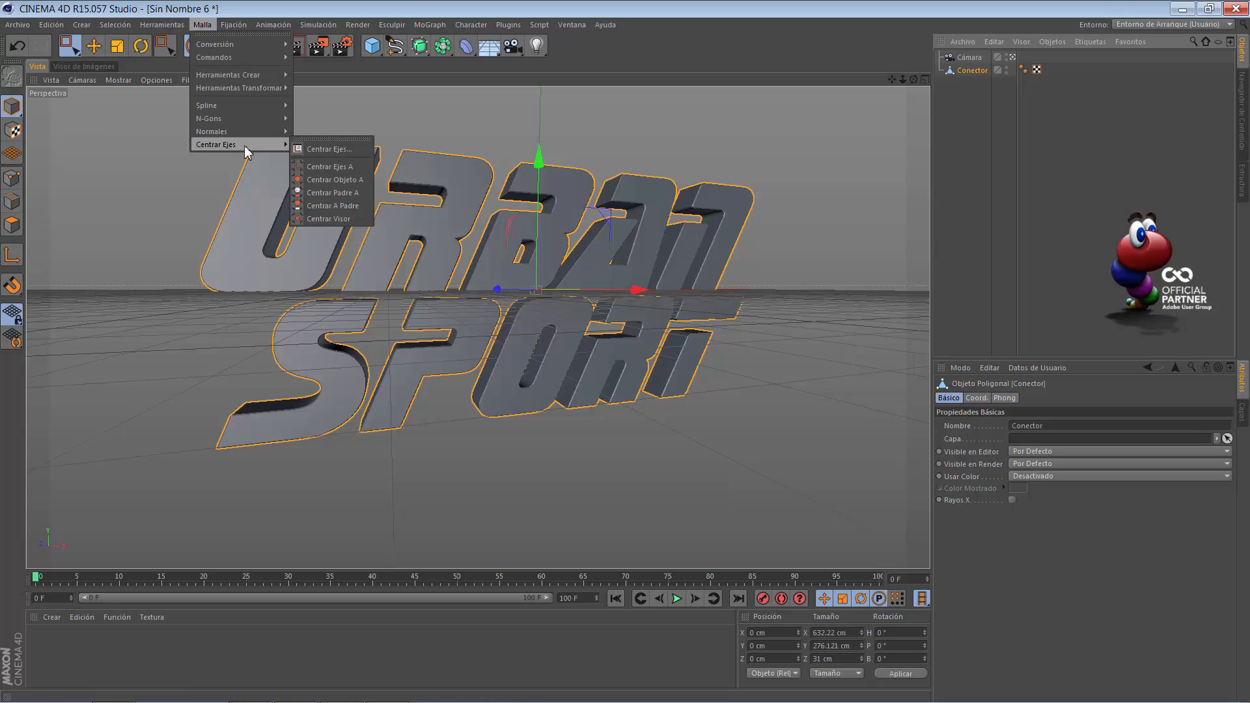
pyautogui.click(326, 149)
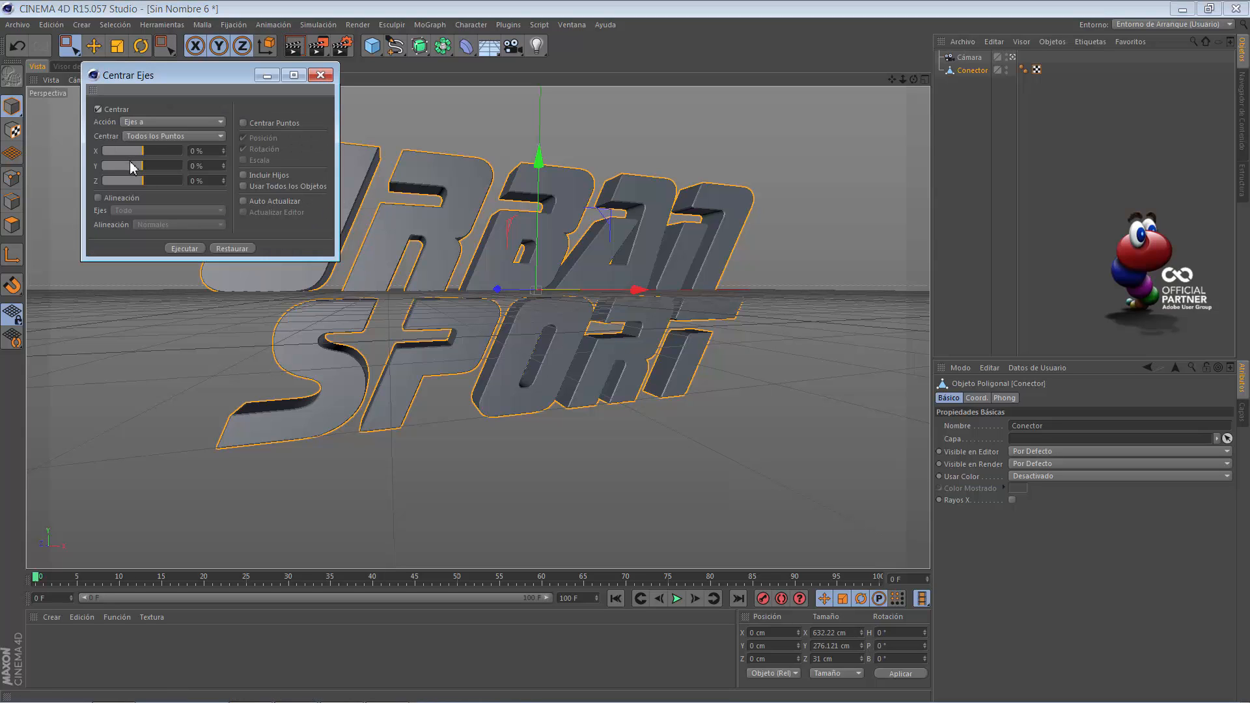
pyautogui.moveTo(145, 171); pyautogui.dragTo(95, 172)
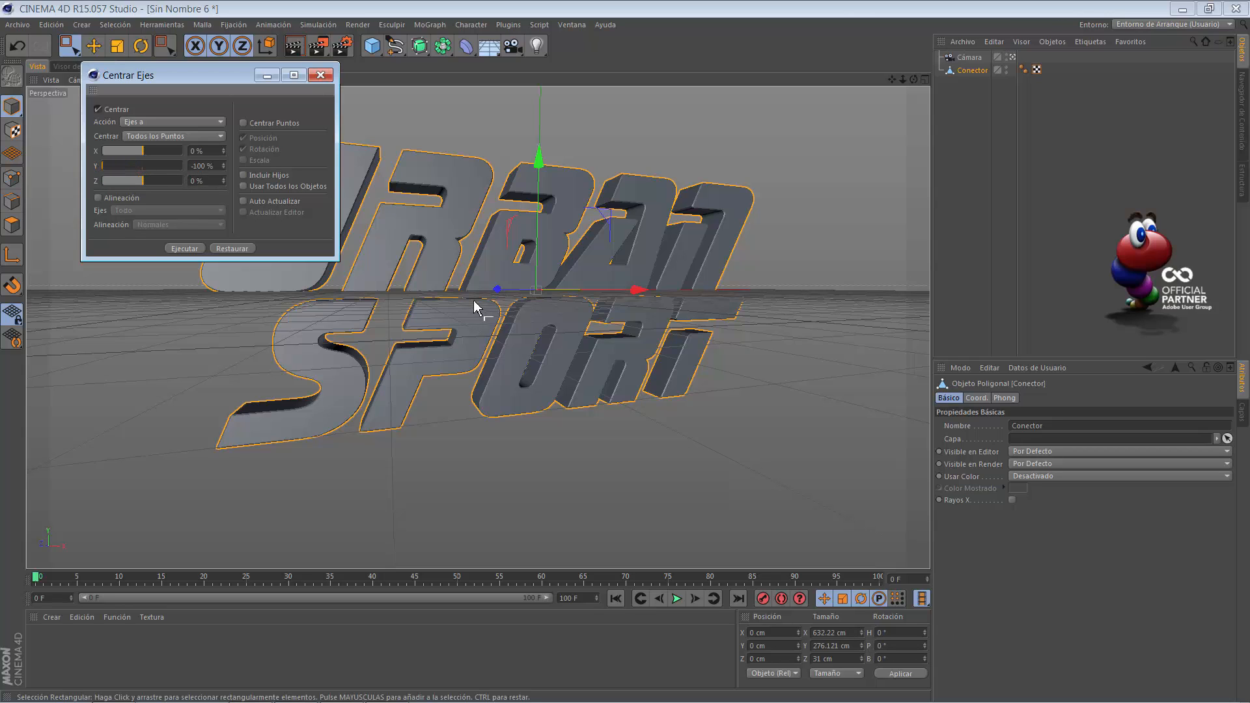
pyautogui.click(184, 248)
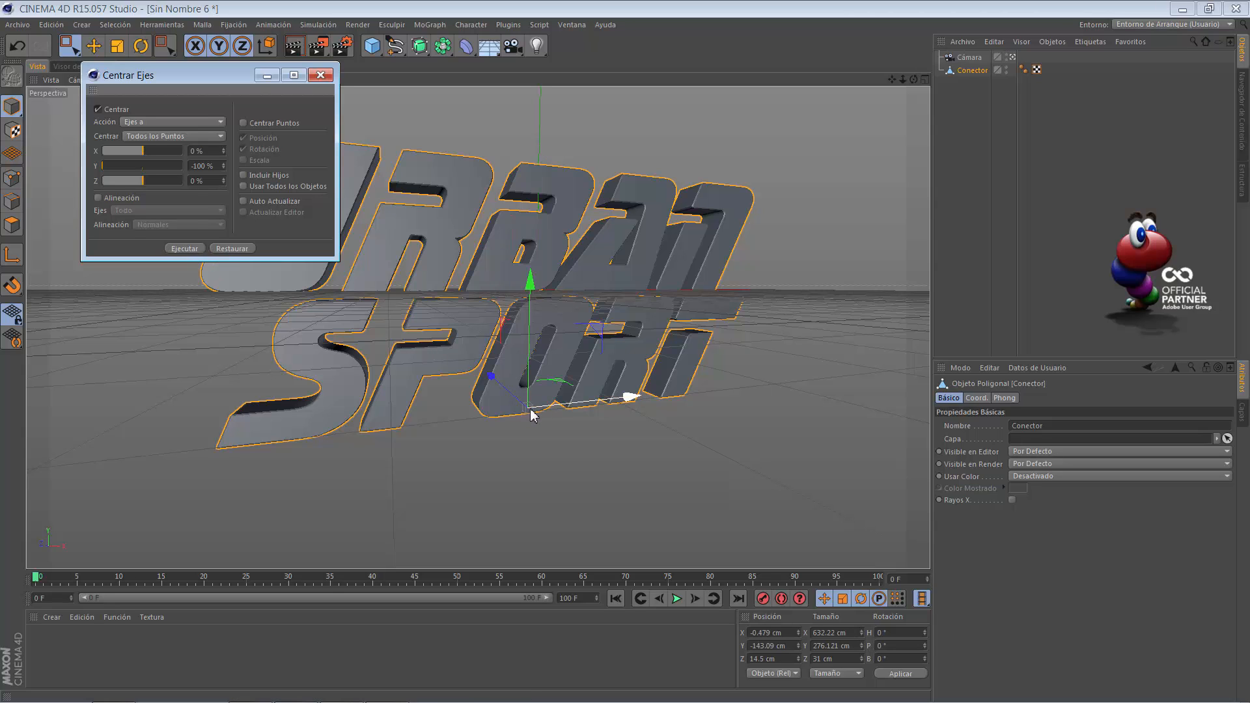
pyautogui.click(320, 75)
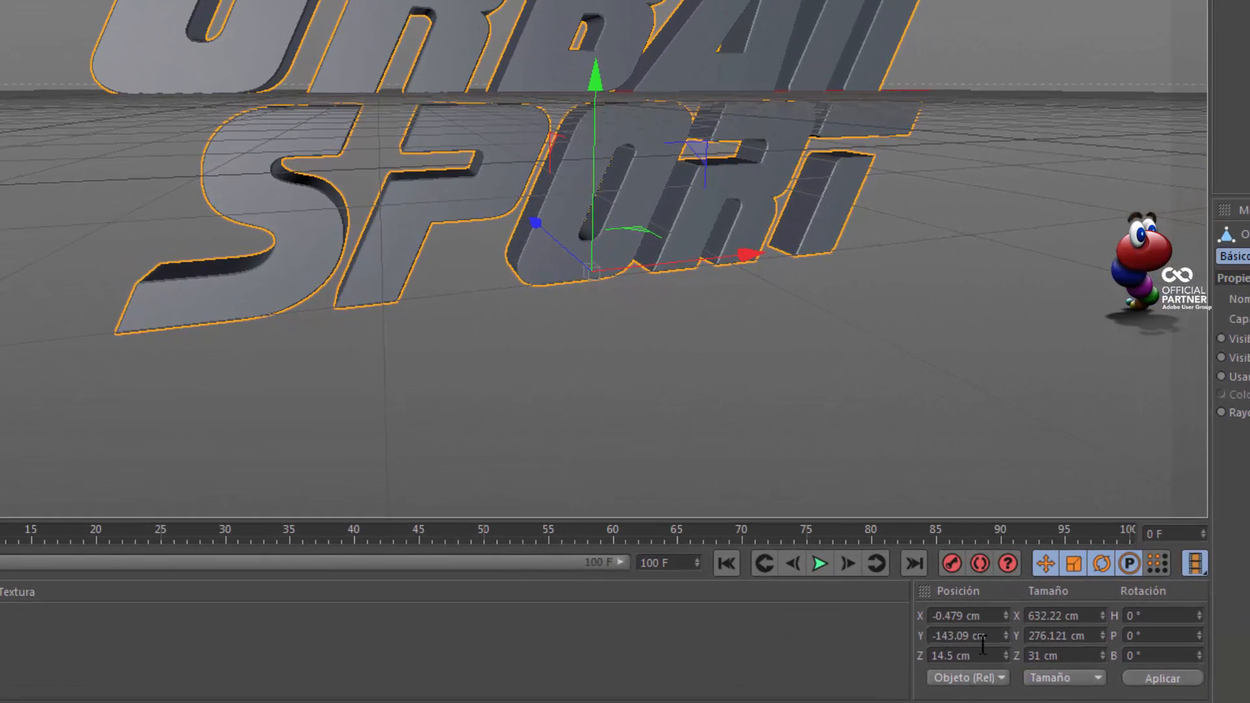
# Set the Conector text's Y position to 0 cm so its base rests on the ground grid
pyautogui.moveTo(996, 641); pyautogui.dragTo(873, 630)
pyautogui.write('0')
pyautogui.press('Return')
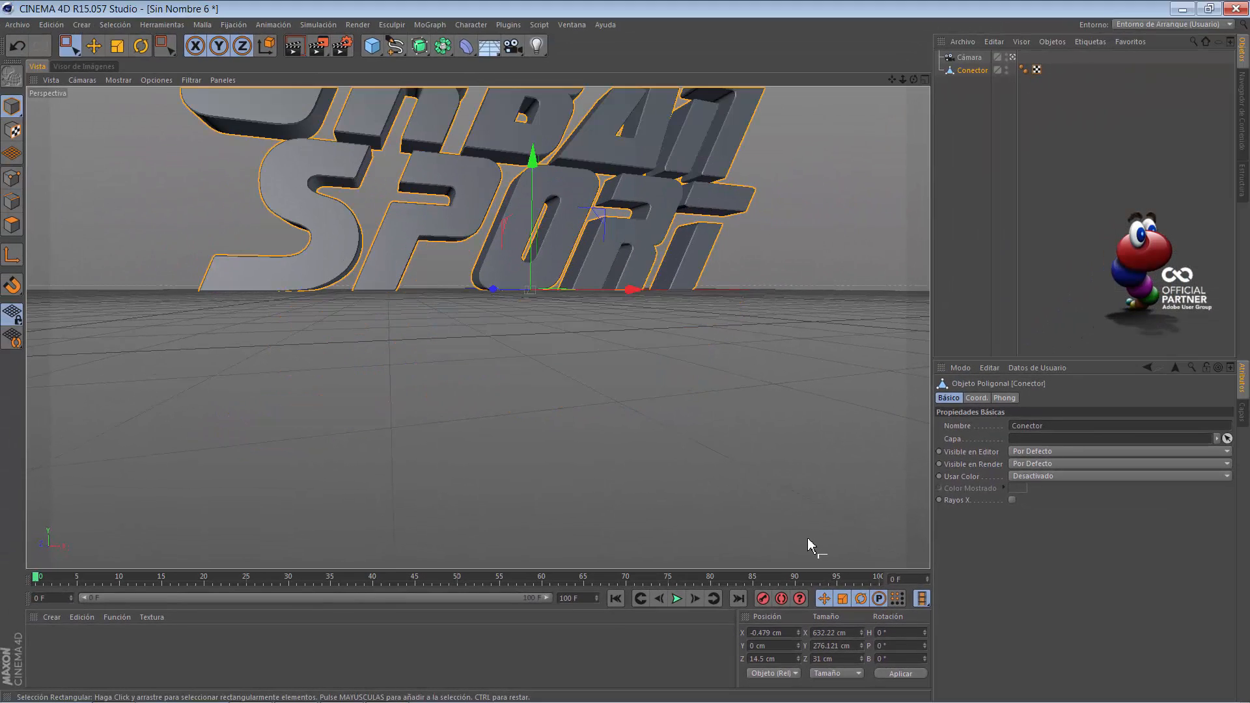
# Reframe the camera so both lines of the raised text are centred in a low, slightly angled view
pyautogui.moveTo(892, 79); pyautogui.dragTo(627, 358)
pyautogui.moveTo(891, 79); pyautogui.dragTo(628, 358)
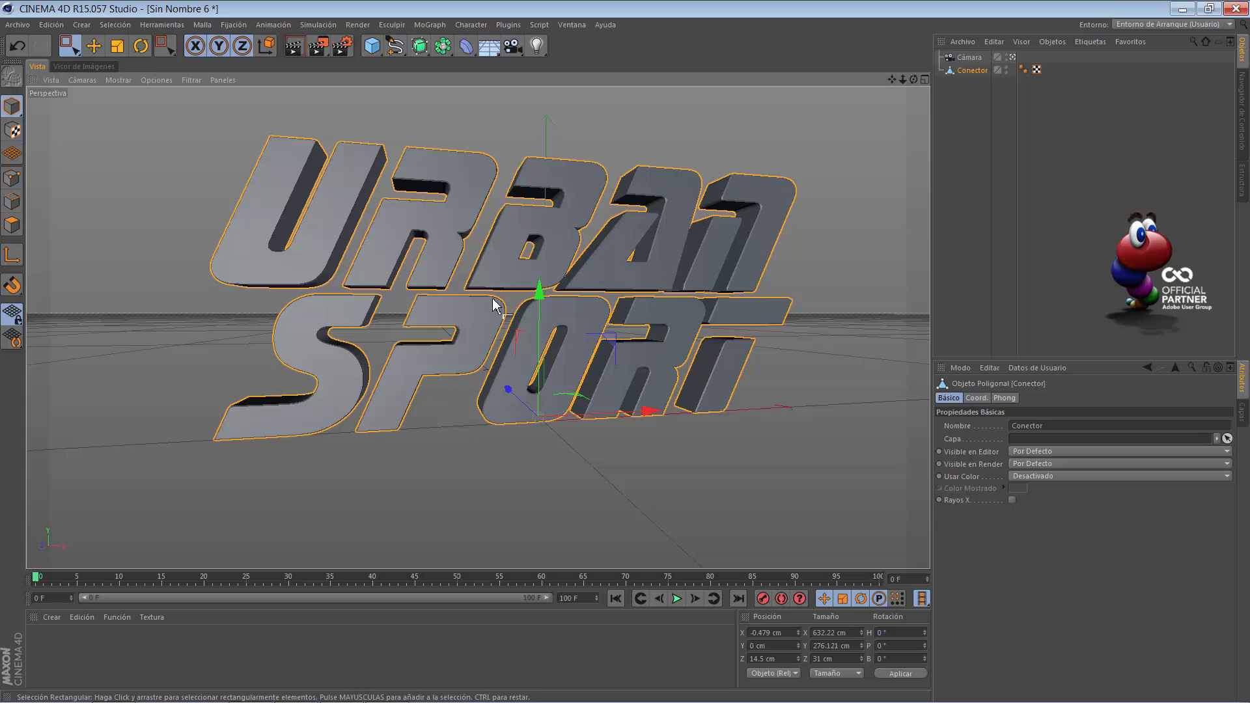
pyautogui.moveTo(913, 79); pyautogui.dragTo(627, 358)
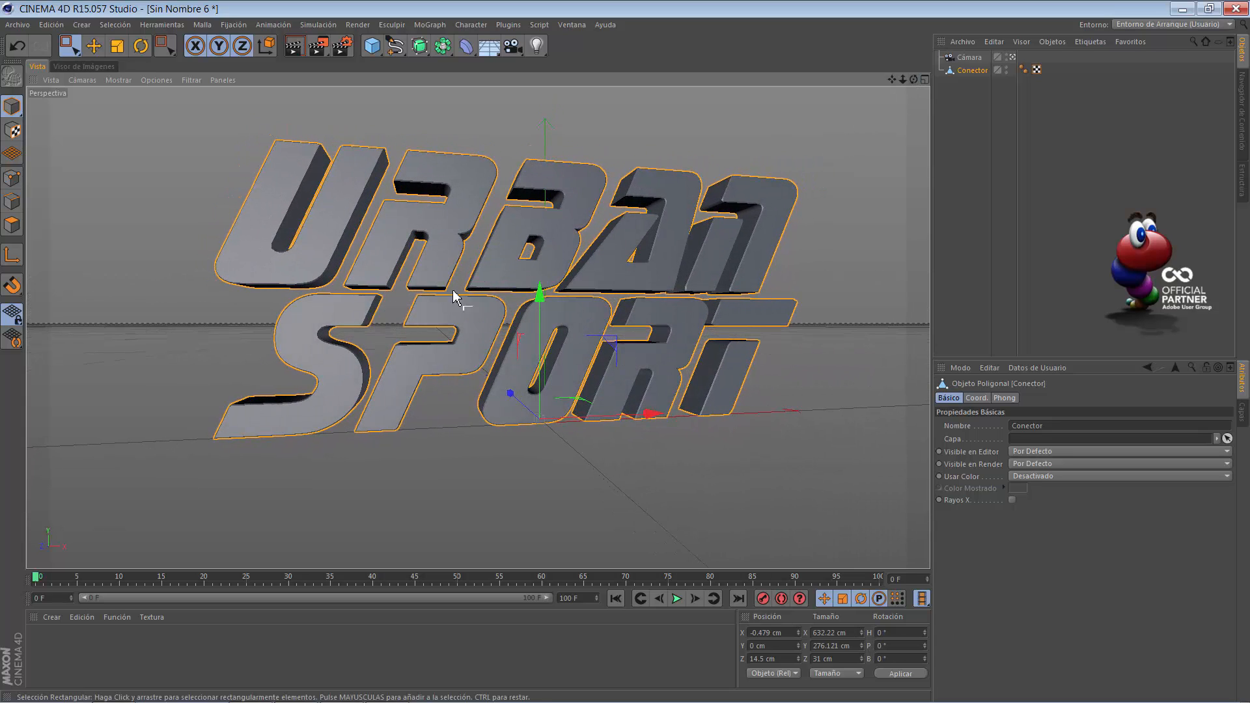
pyautogui.moveTo(913, 79); pyautogui.dragTo(627, 358)
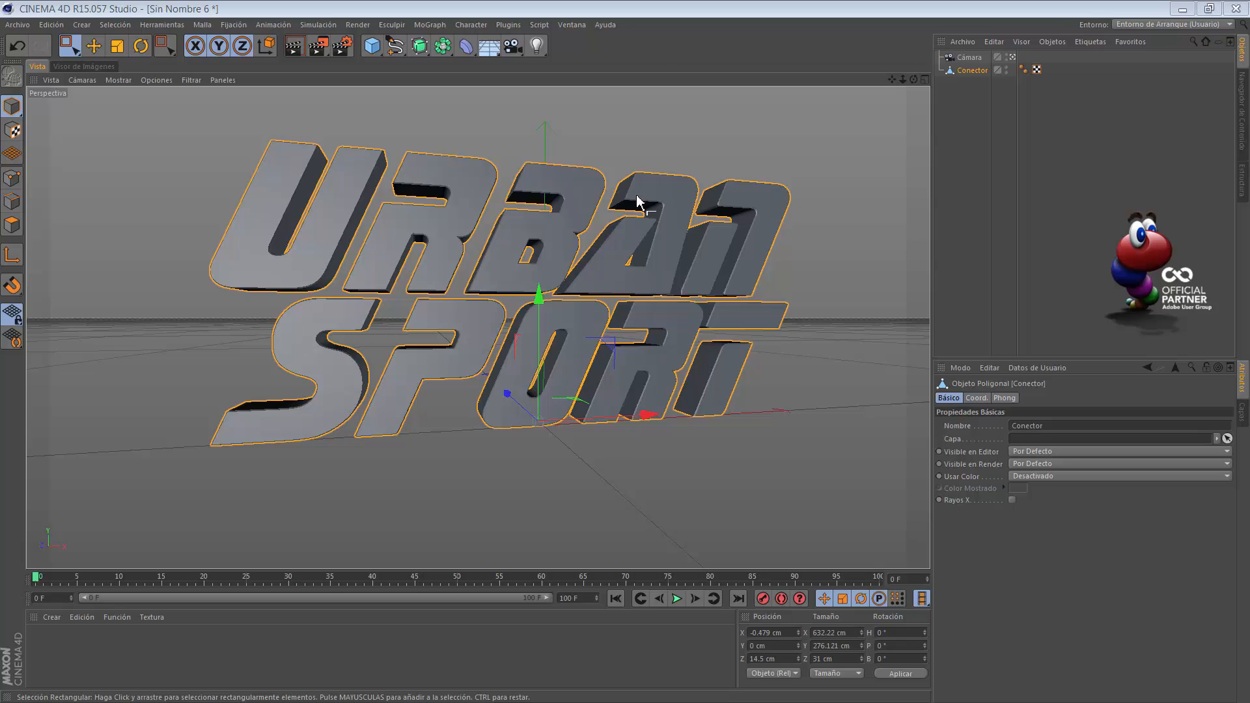
# Create a new material and disable its Especular channel
pyautogui.click(52, 617)
pyautogui.click(96, 507)
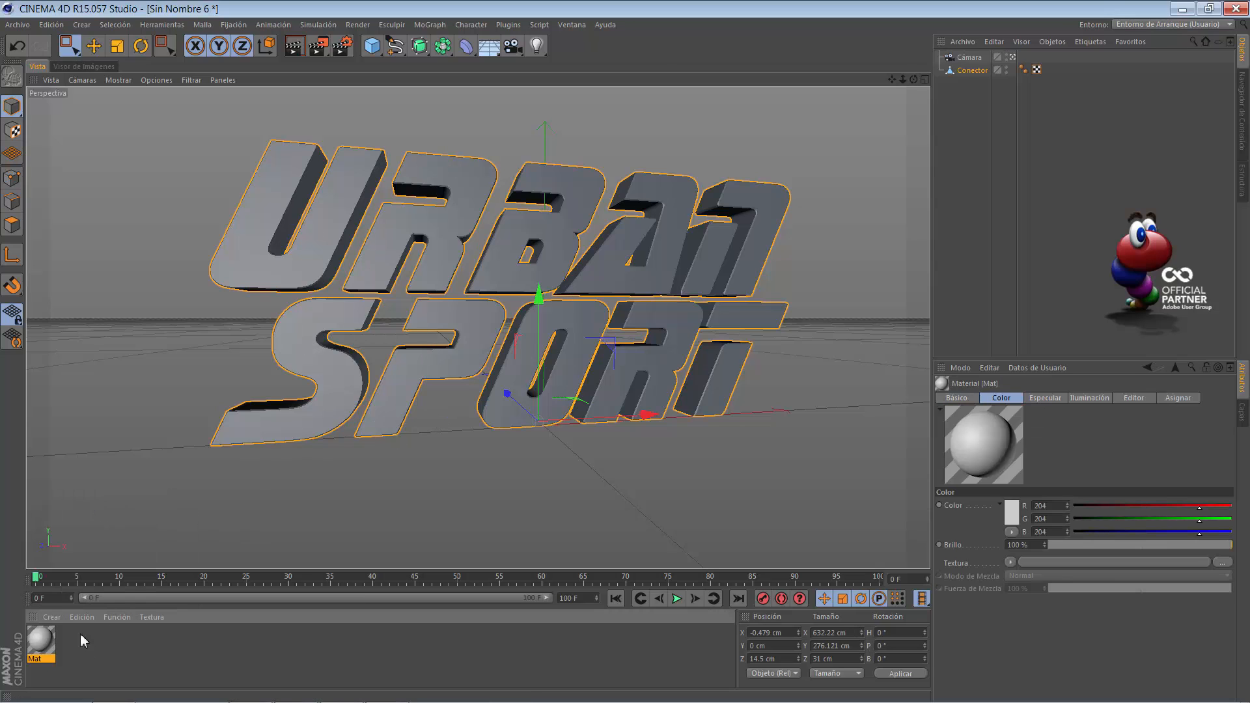
pyautogui.doubleClick(41, 640)
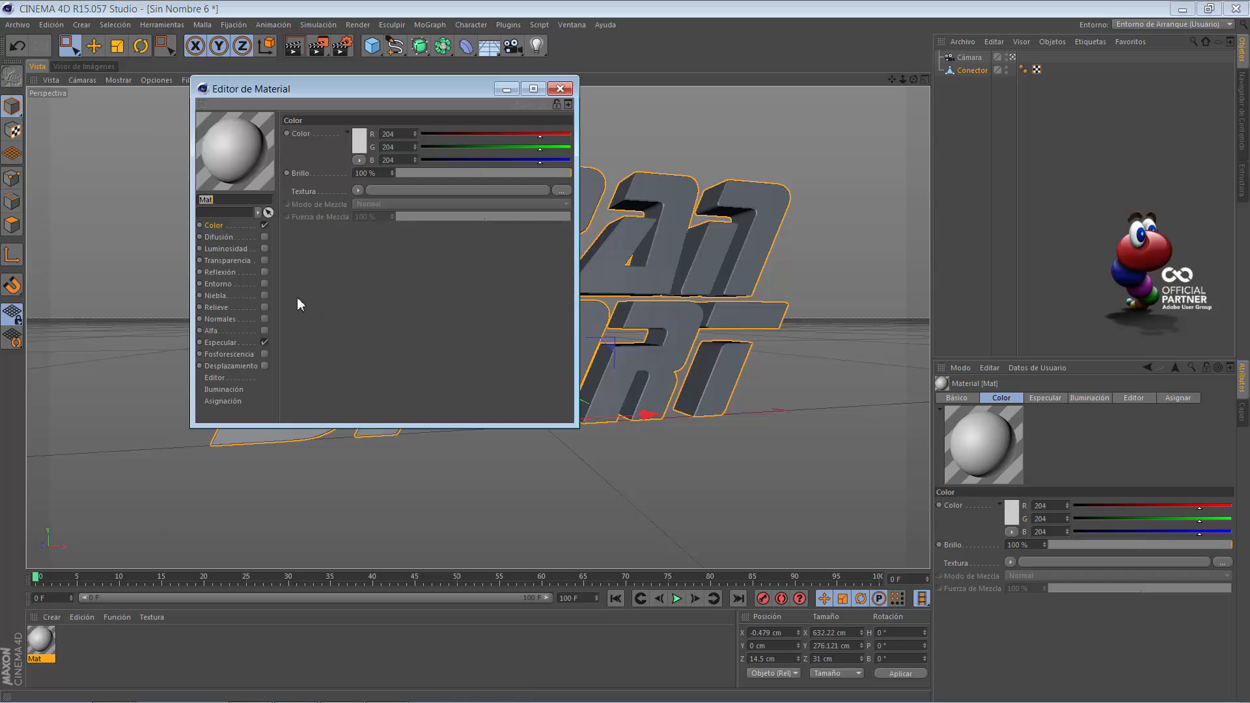
pyautogui.click(265, 343)
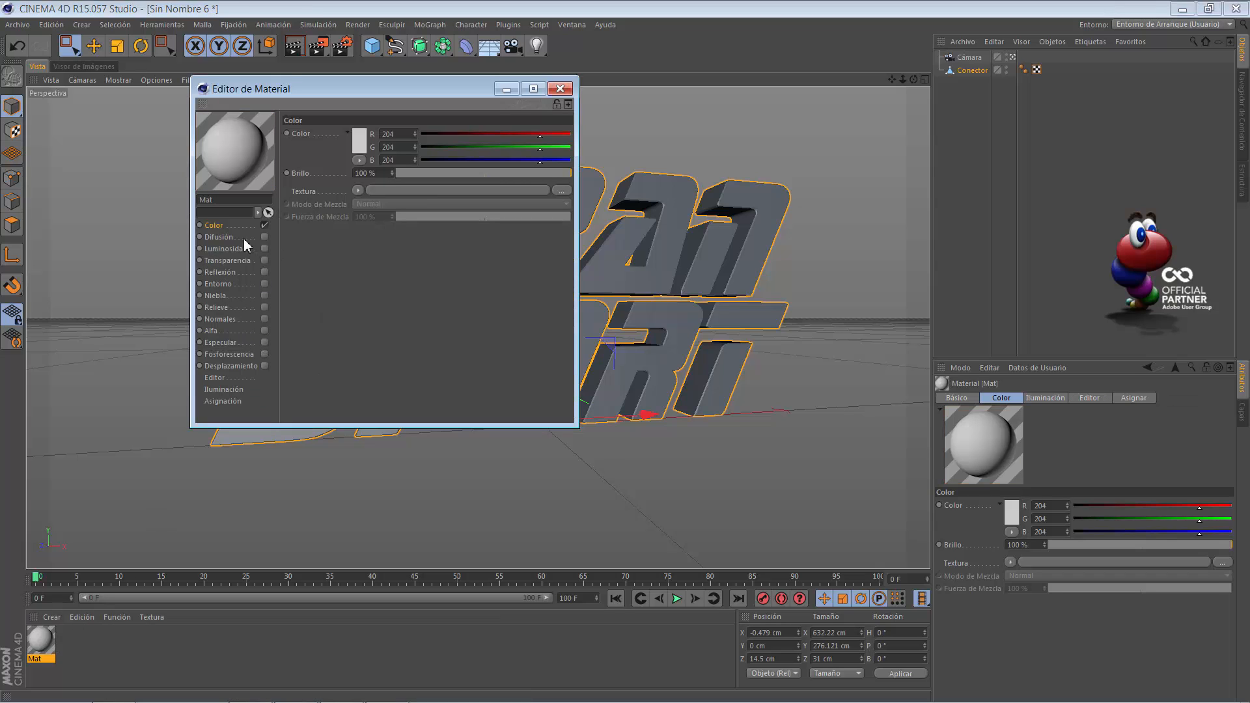
# Load bg.jpg from the urban Sport folder as the material's Color texture
pyautogui.click(358, 191)
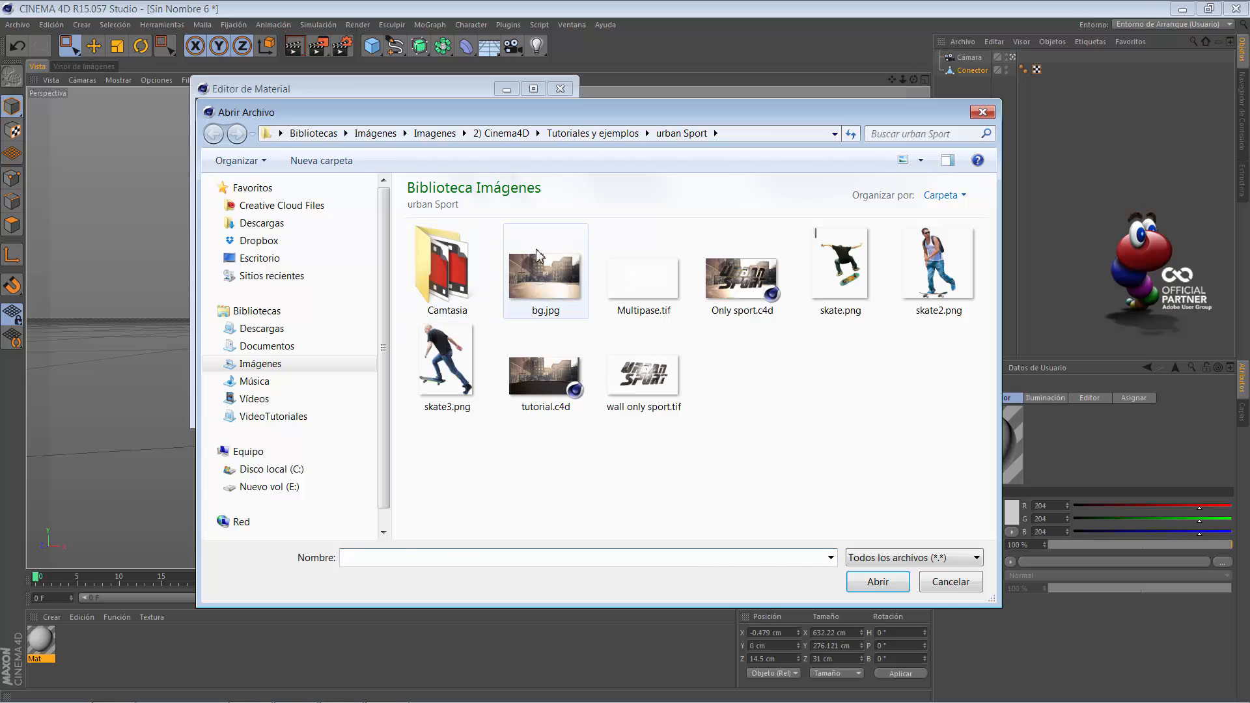
pyautogui.click(536, 285)
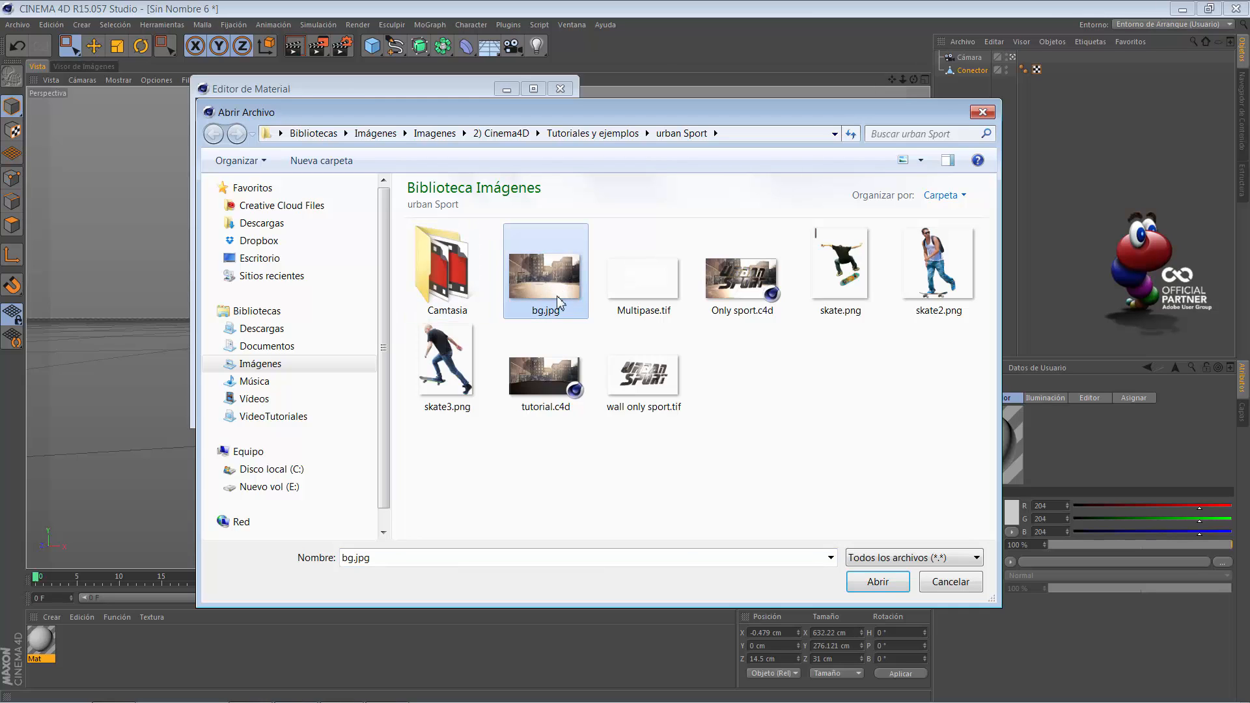
pyautogui.click(877, 582)
pyautogui.click(754, 420)
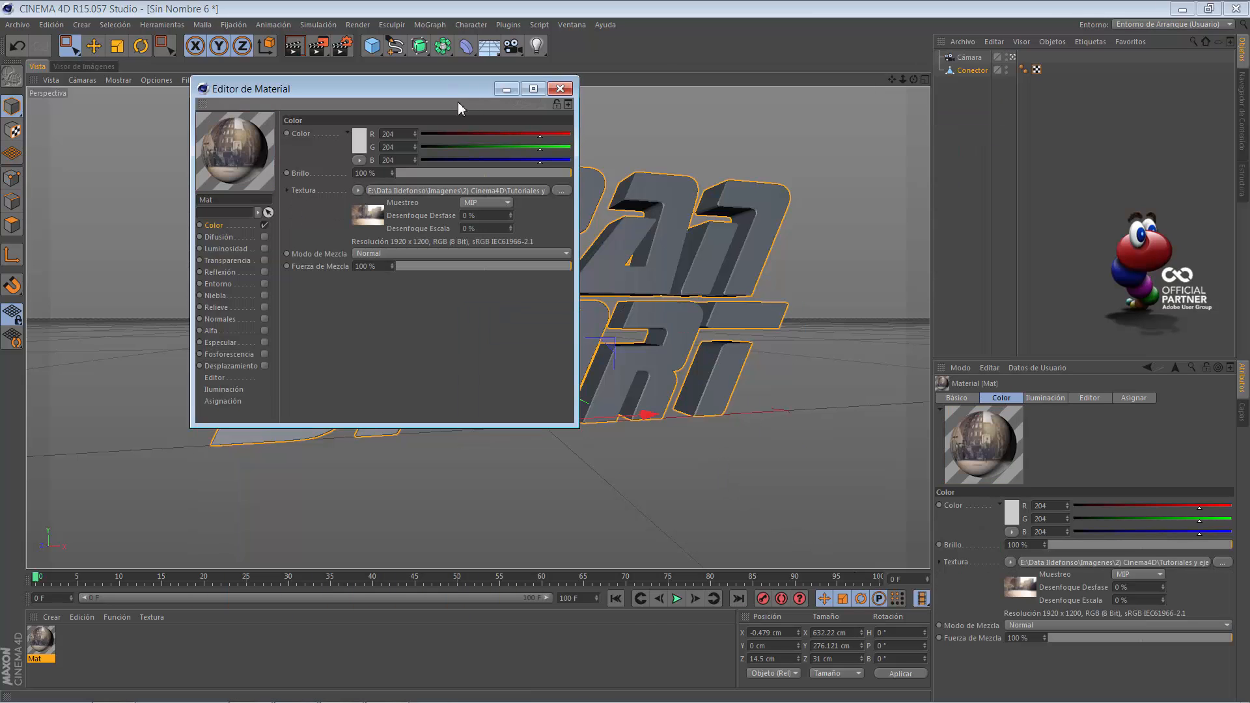
# Add a Fondo object, apply the bg.jpg material to it and close the material editor
pyautogui.moveTo(458, 107); pyautogui.dragTo(525, 192)
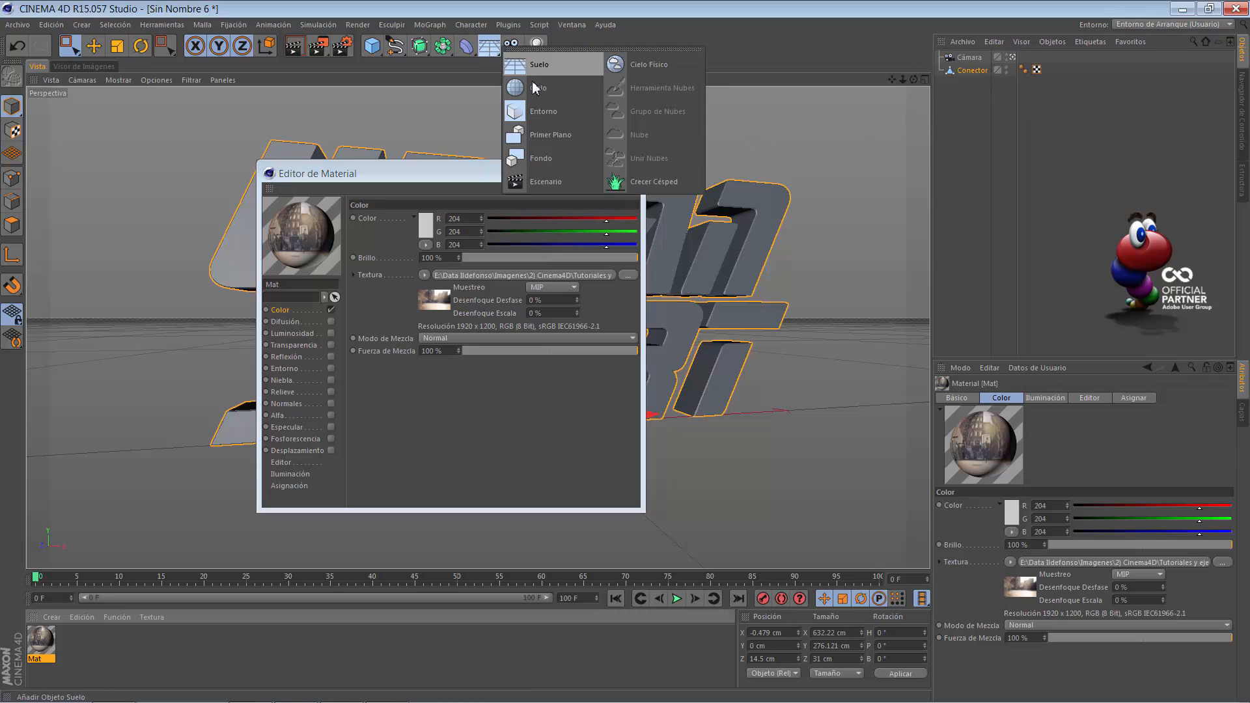
pyautogui.click(488, 46)
pyautogui.click(565, 162)
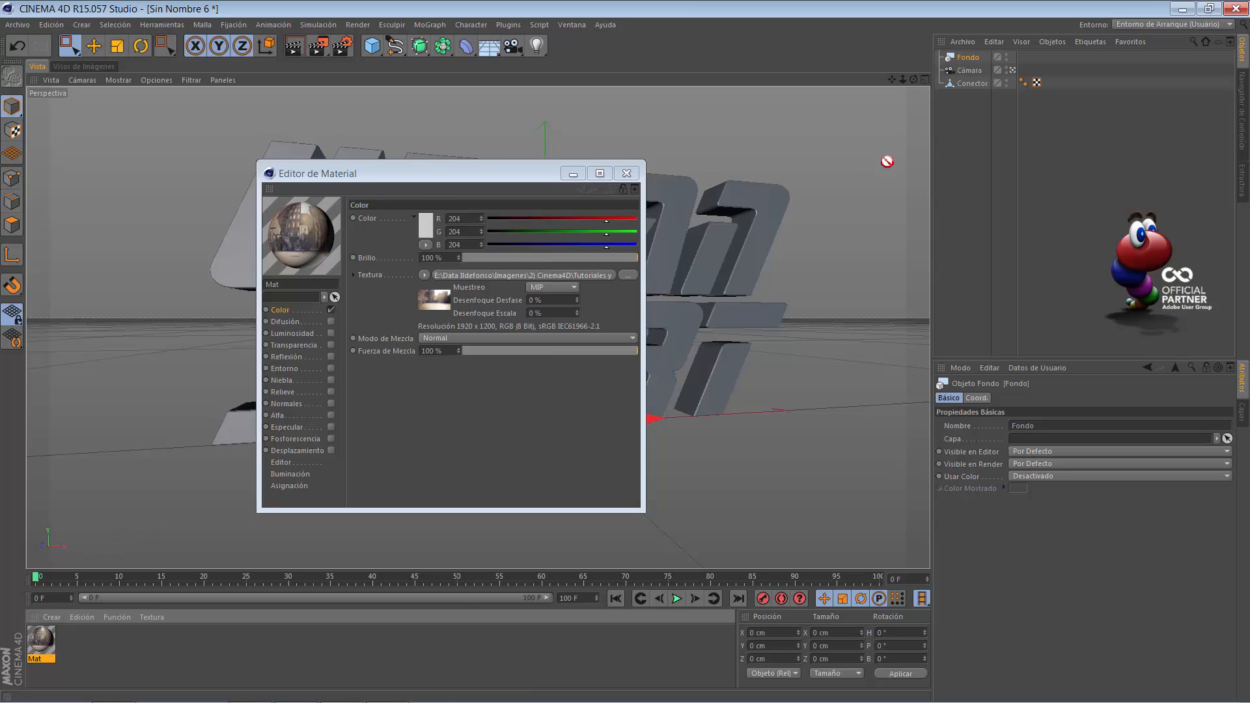
pyautogui.moveTo(966, 63); pyautogui.dragTo(967, 60)
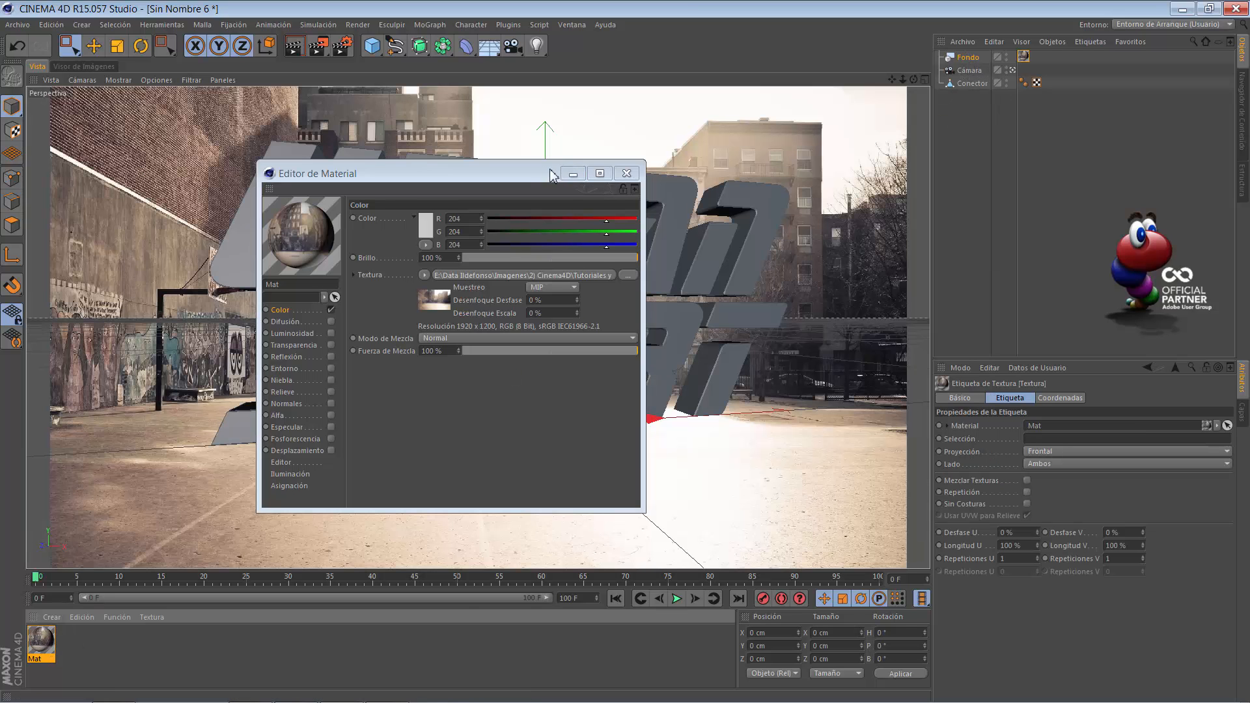
pyautogui.moveTo(547, 174); pyautogui.dragTo(583, 181)
pyautogui.click(663, 180)
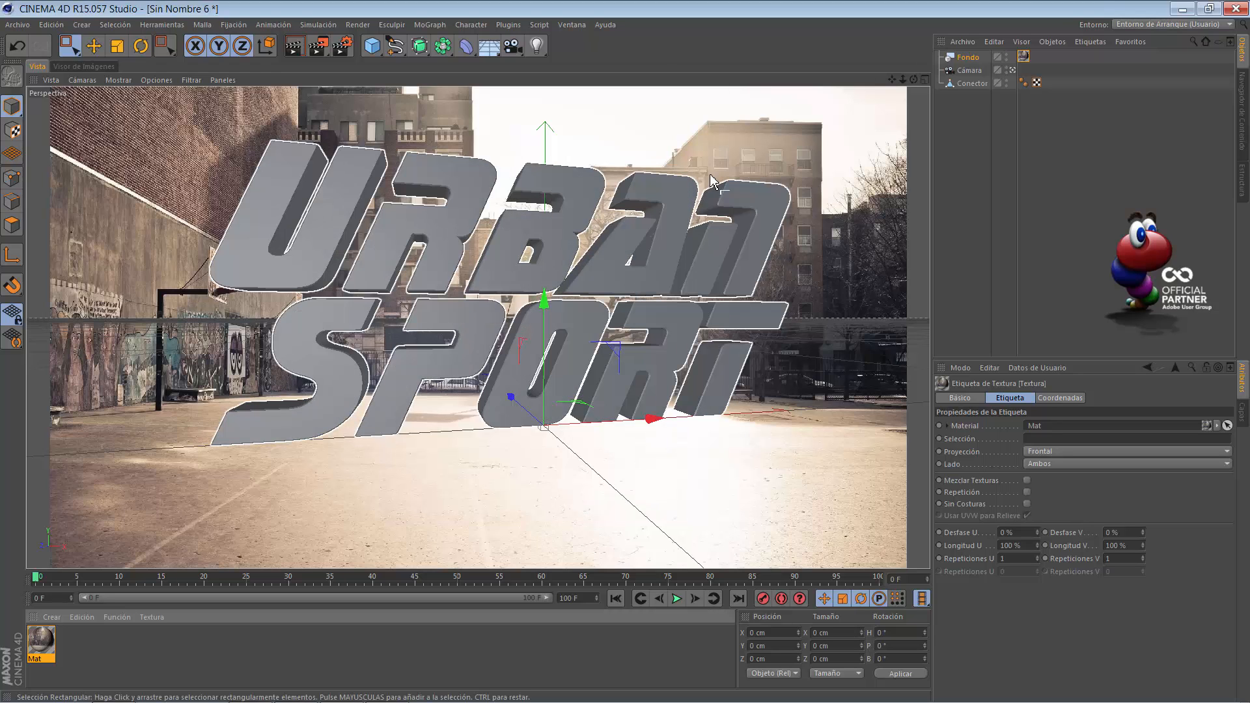
# Adjust the camera so the text sits lower on the court of the background photo
pyautogui.moveTo(902, 79); pyautogui.dragTo(908, 84)
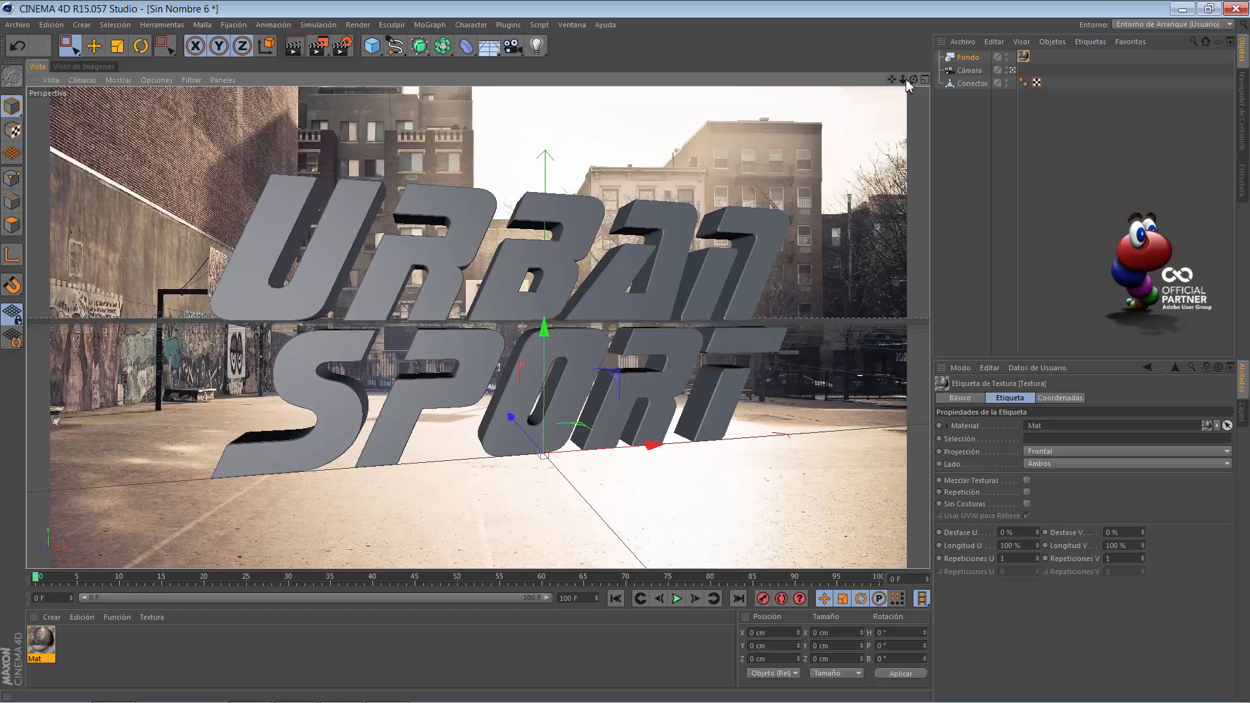
pyautogui.moveTo(624, 352); pyautogui.dragTo(625, 352)
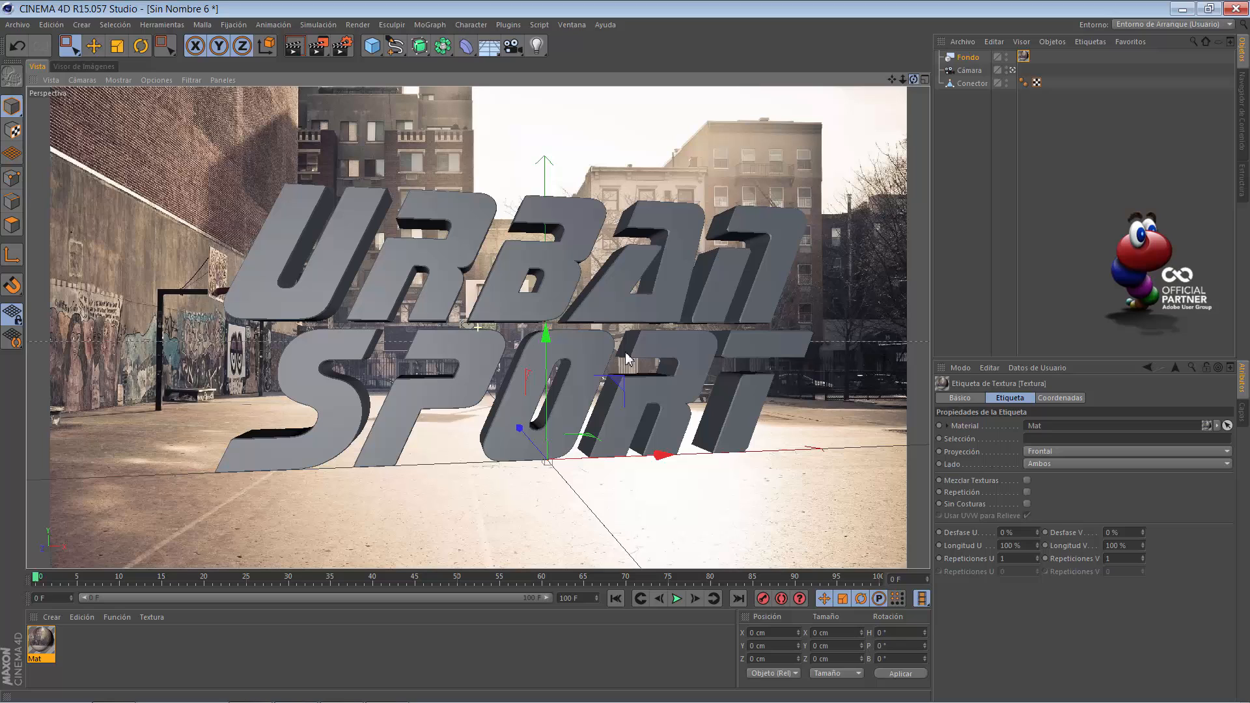
# Add a Plano under the text and enlarge it to about 1134 cm wide and 854 cm high
pyautogui.click(371, 46)
pyautogui.click(544, 91)
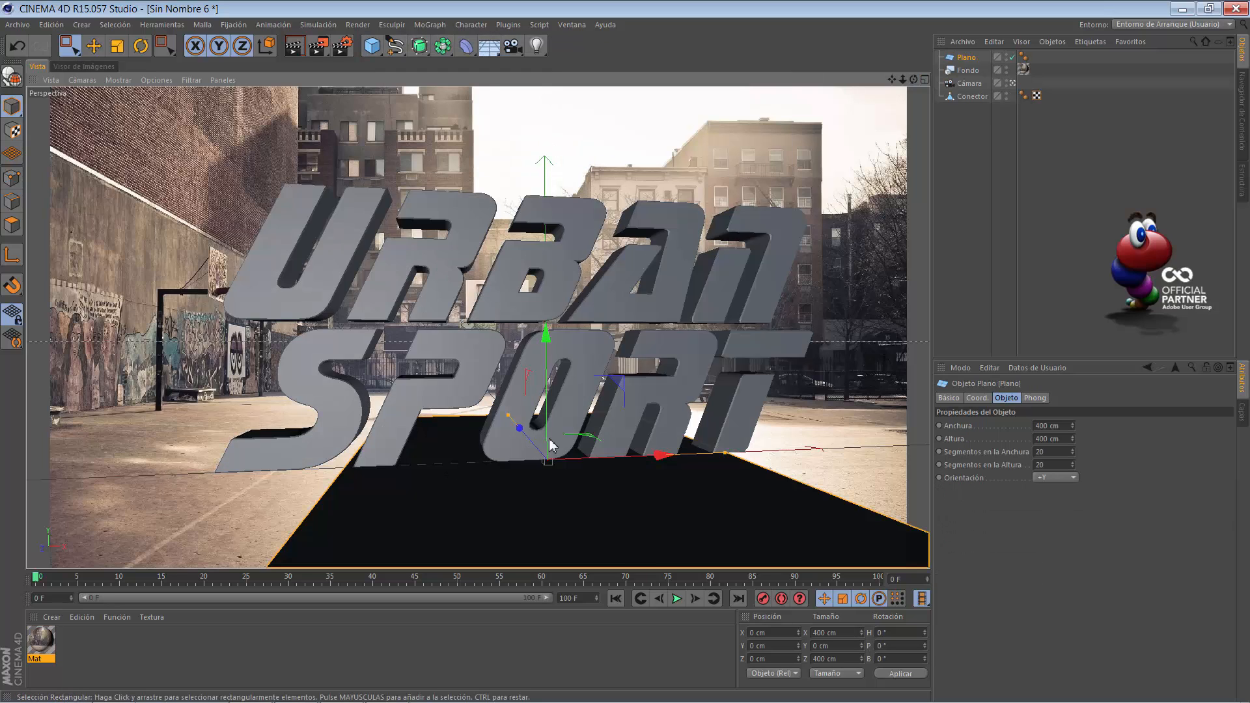
pyautogui.moveTo(914, 78); pyautogui.dragTo(628, 358)
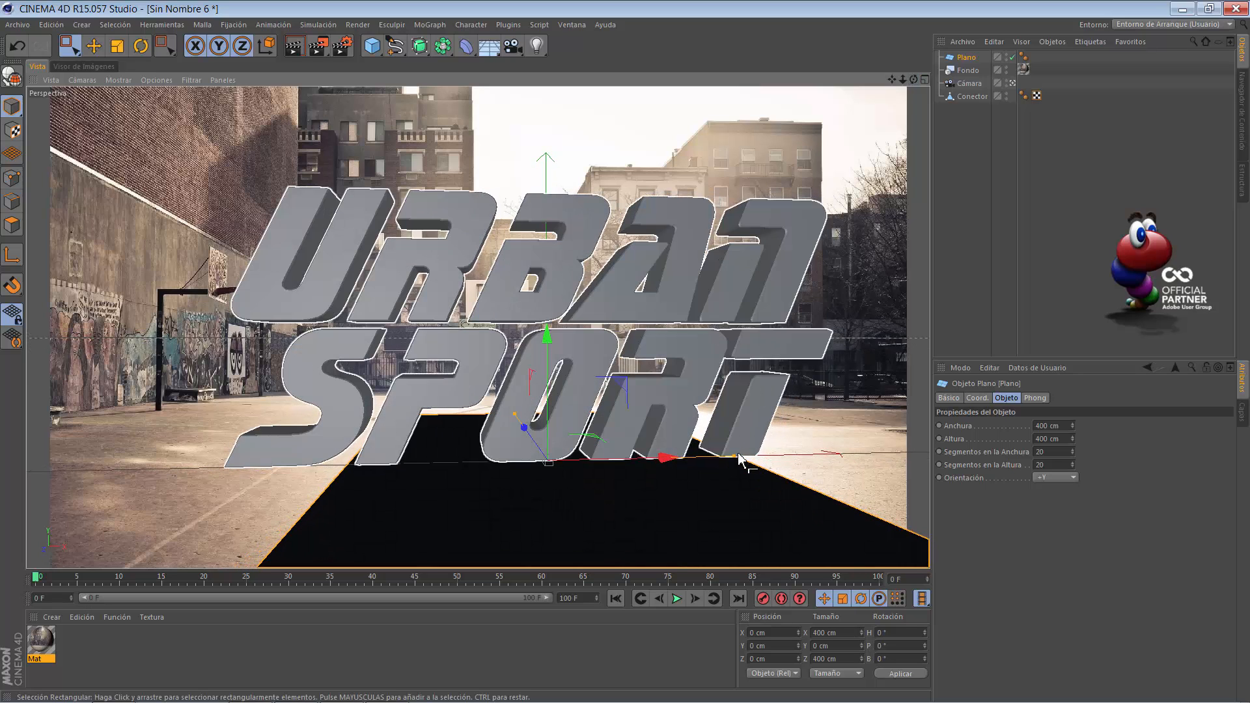
pyautogui.moveTo(737, 456); pyautogui.dragTo(1067, 431)
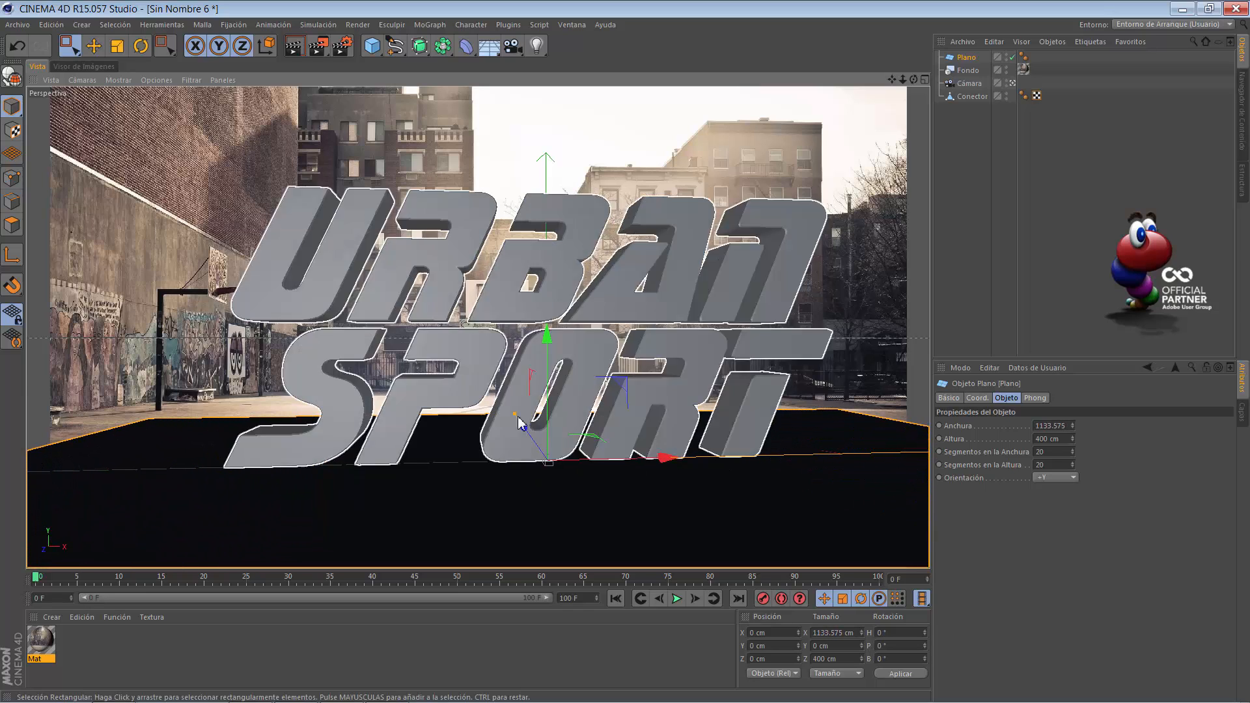
pyautogui.moveTo(514, 411); pyautogui.dragTo(506, 394)
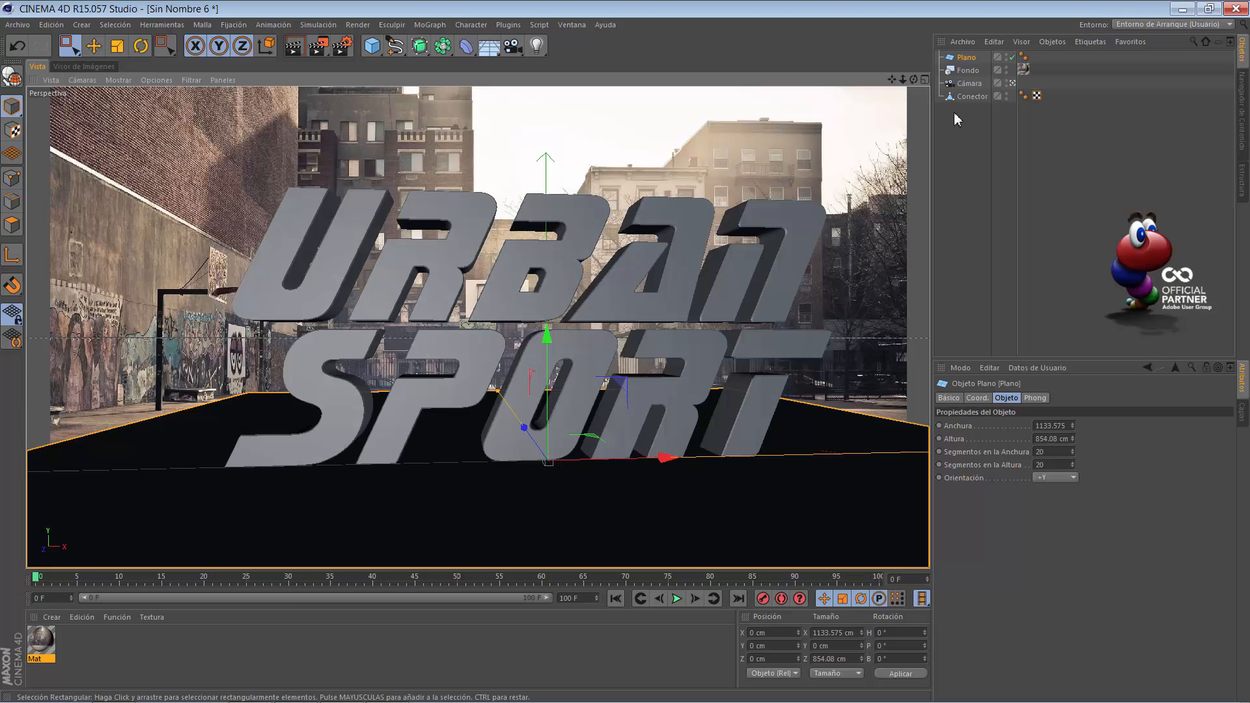
# With the text temporarily hidden, level the camera to match the plane to the court's ground and widen the plane to about 1398 cm
pyautogui.click(1007, 95)
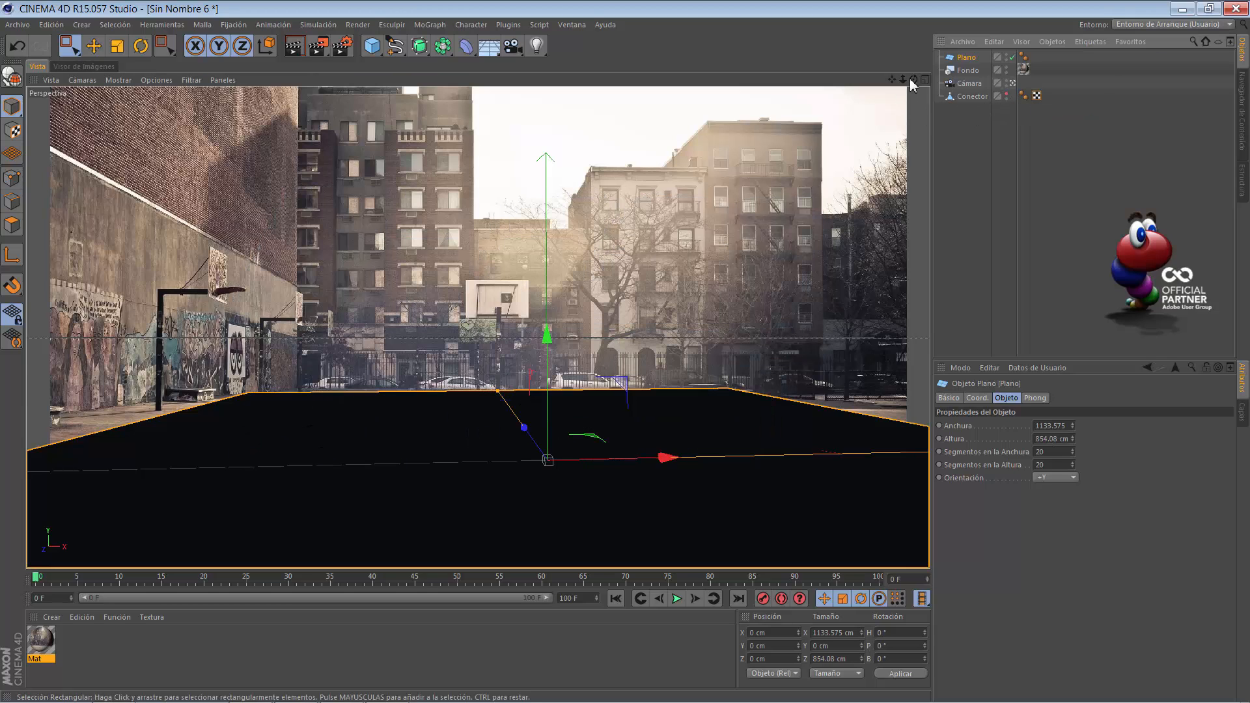
pyautogui.moveTo(623, 351); pyautogui.dragTo(626, 352)
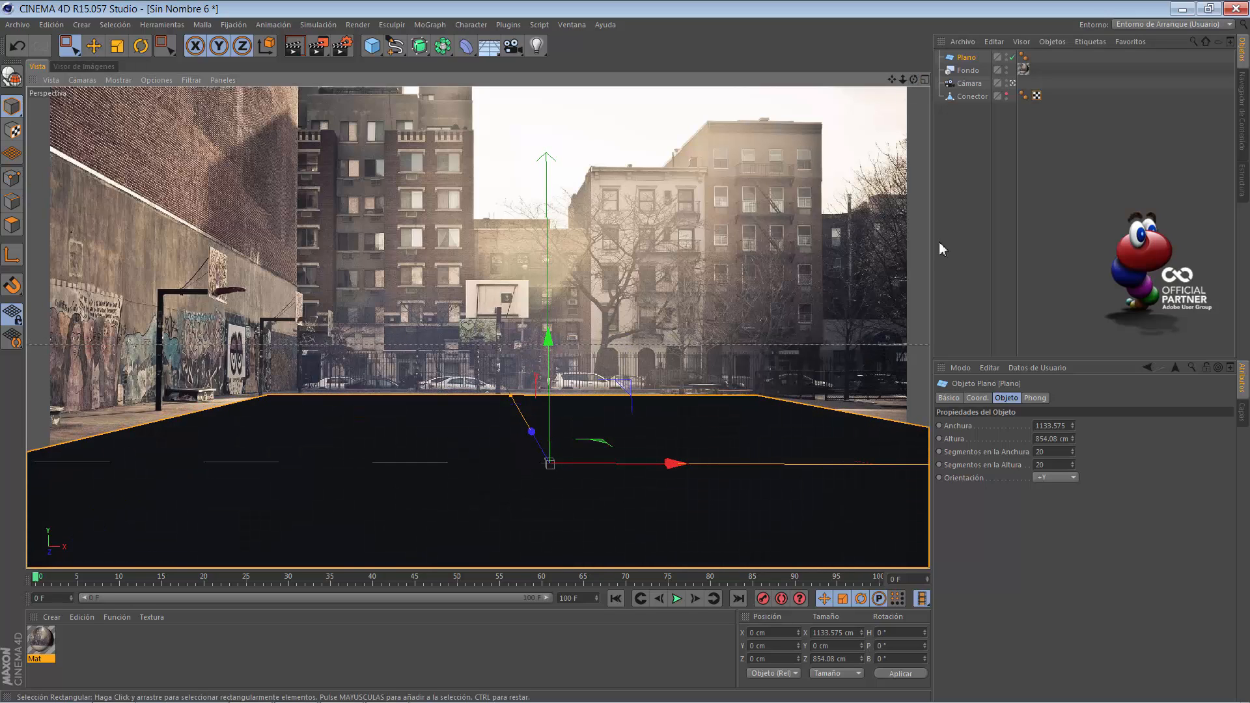
pyautogui.moveTo(1073, 430); pyautogui.dragTo(1073, 430)
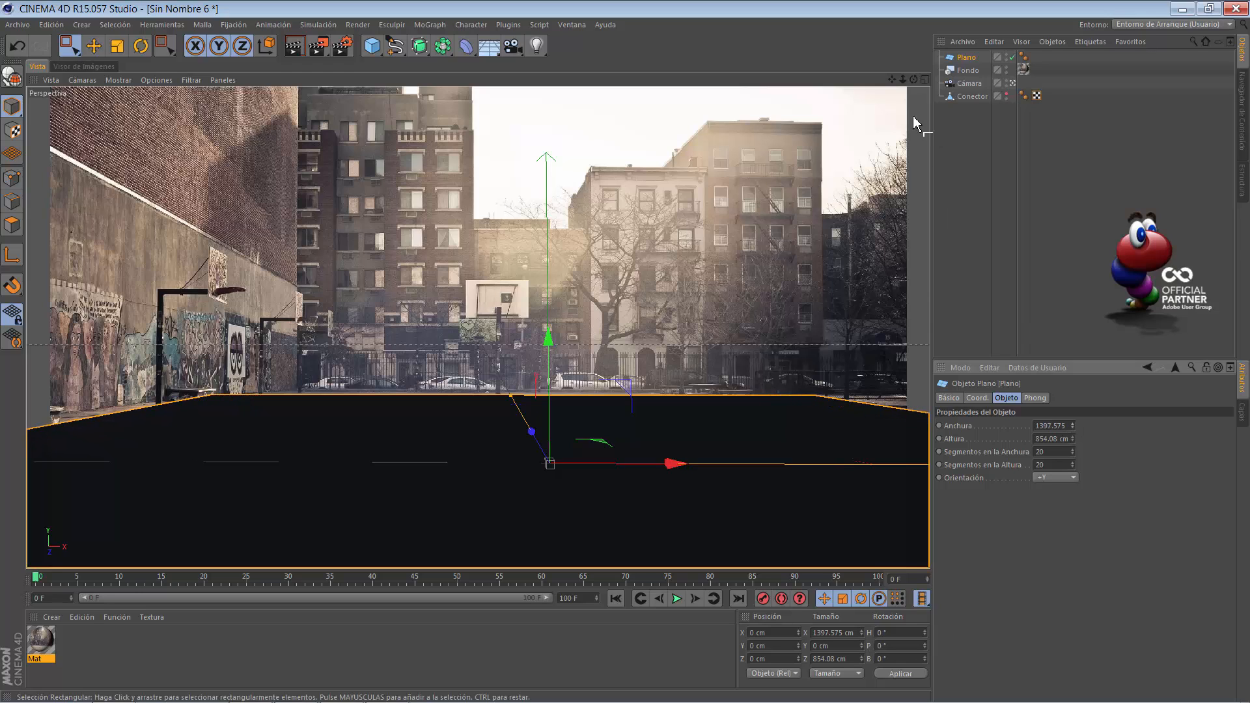
pyautogui.moveTo(914, 79); pyautogui.dragTo(625, 353)
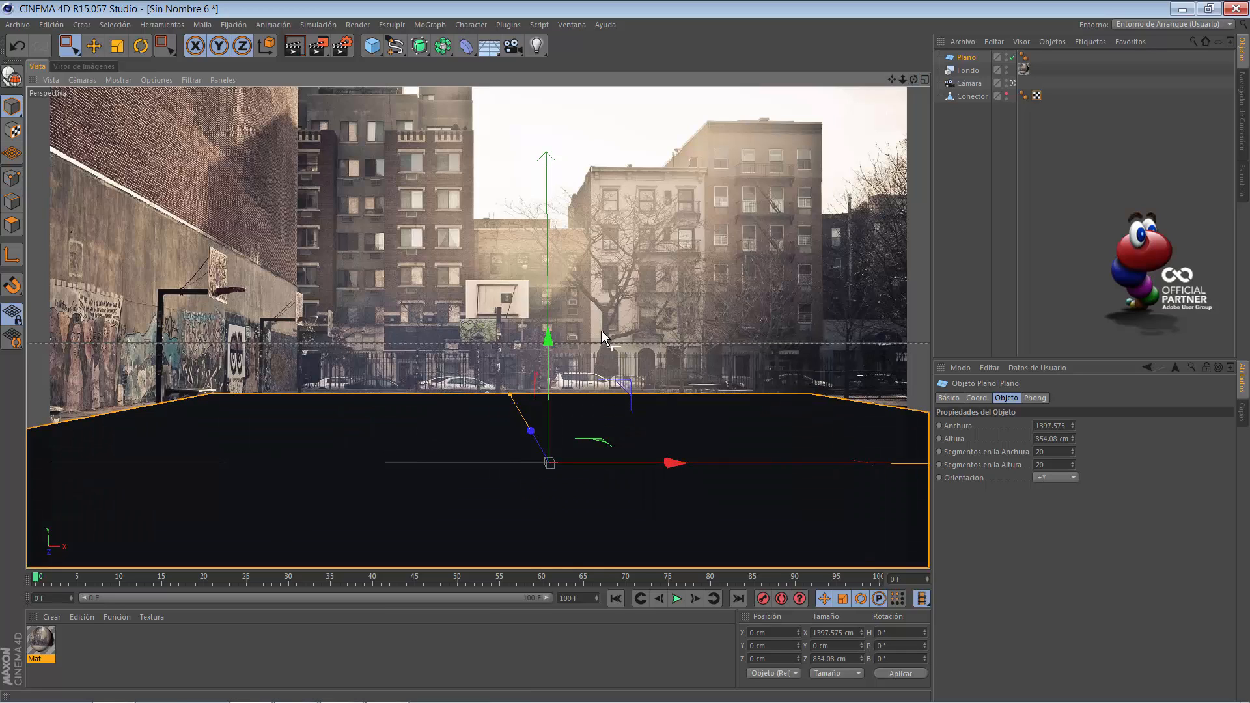
pyautogui.click(1005, 94)
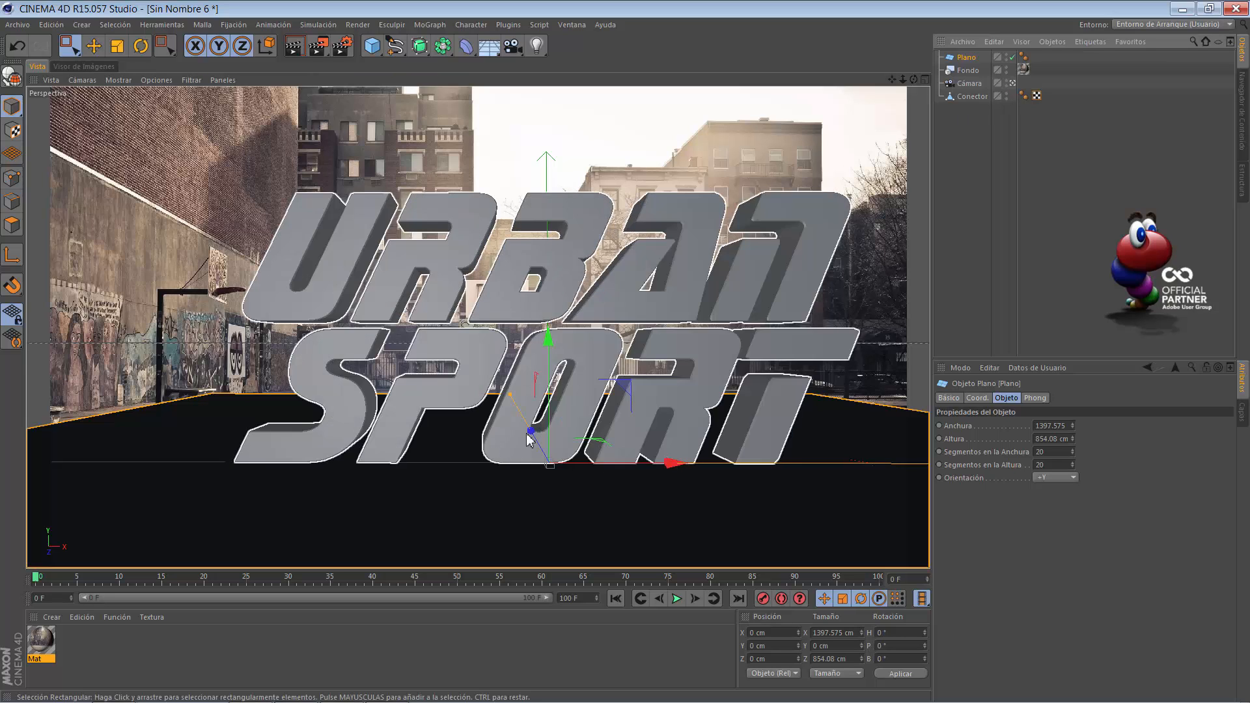
# Move the text back to about Z 40.7 cm, rotate its heading to about 9.6°, and preview the render
pyautogui.moveTo(530, 431); pyautogui.dragTo(521, 427)
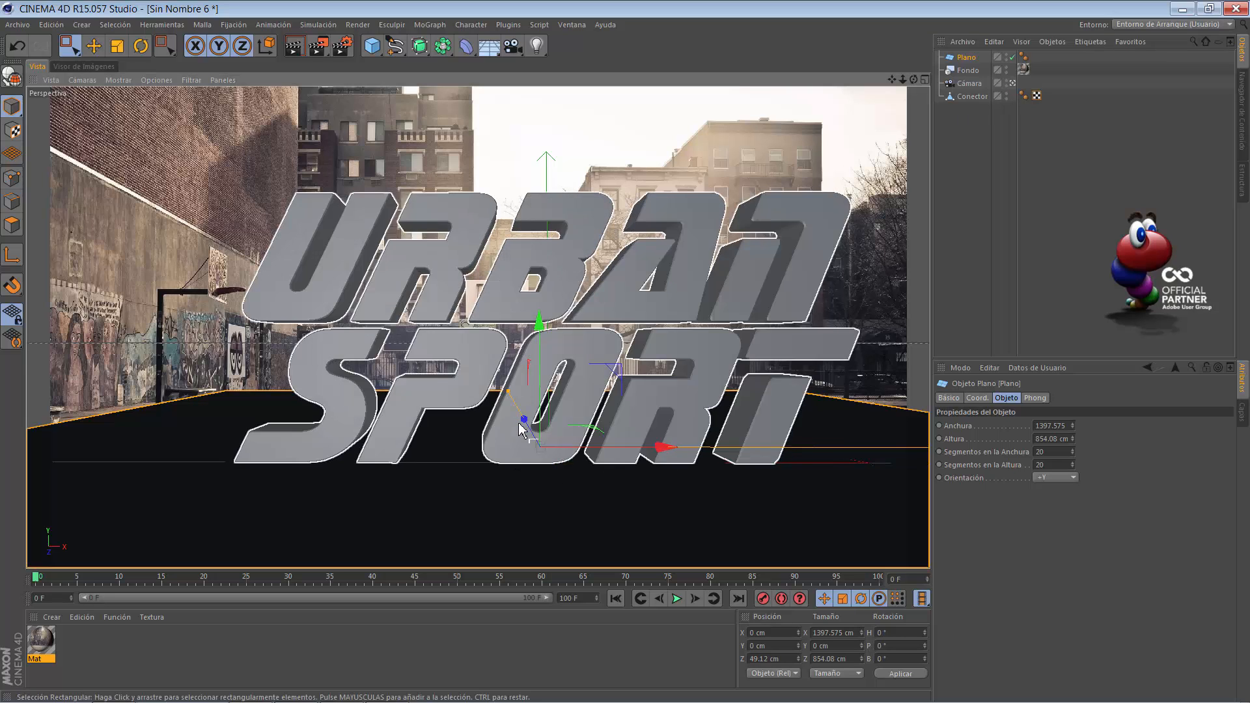
pyautogui.click(728, 260)
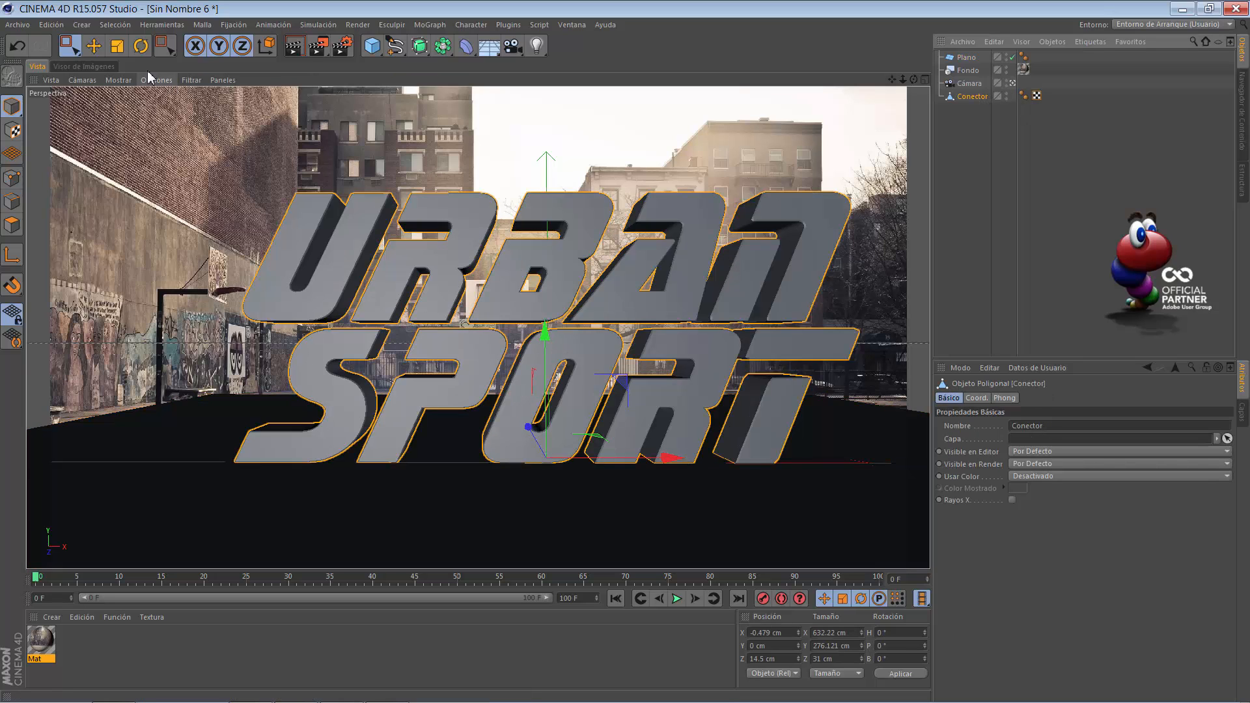
pyautogui.moveTo(71, 48); pyautogui.dragTo(99, 64)
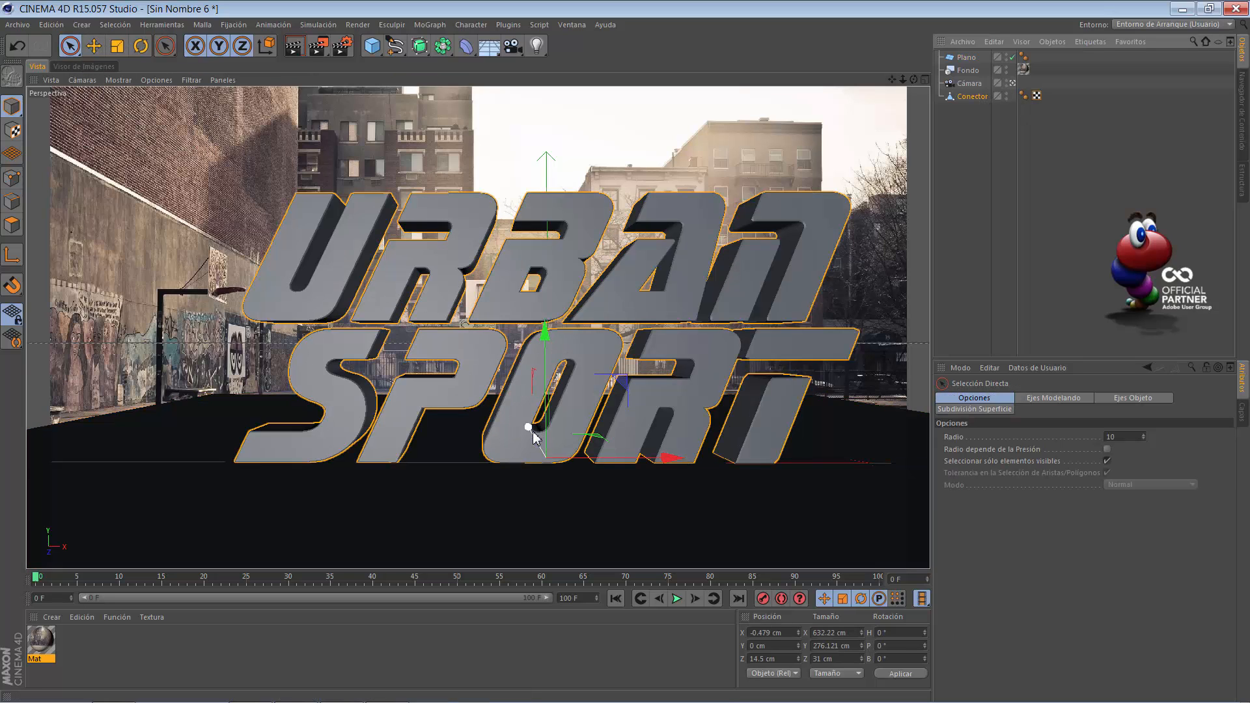
pyautogui.moveTo(528, 427); pyautogui.dragTo(530, 425)
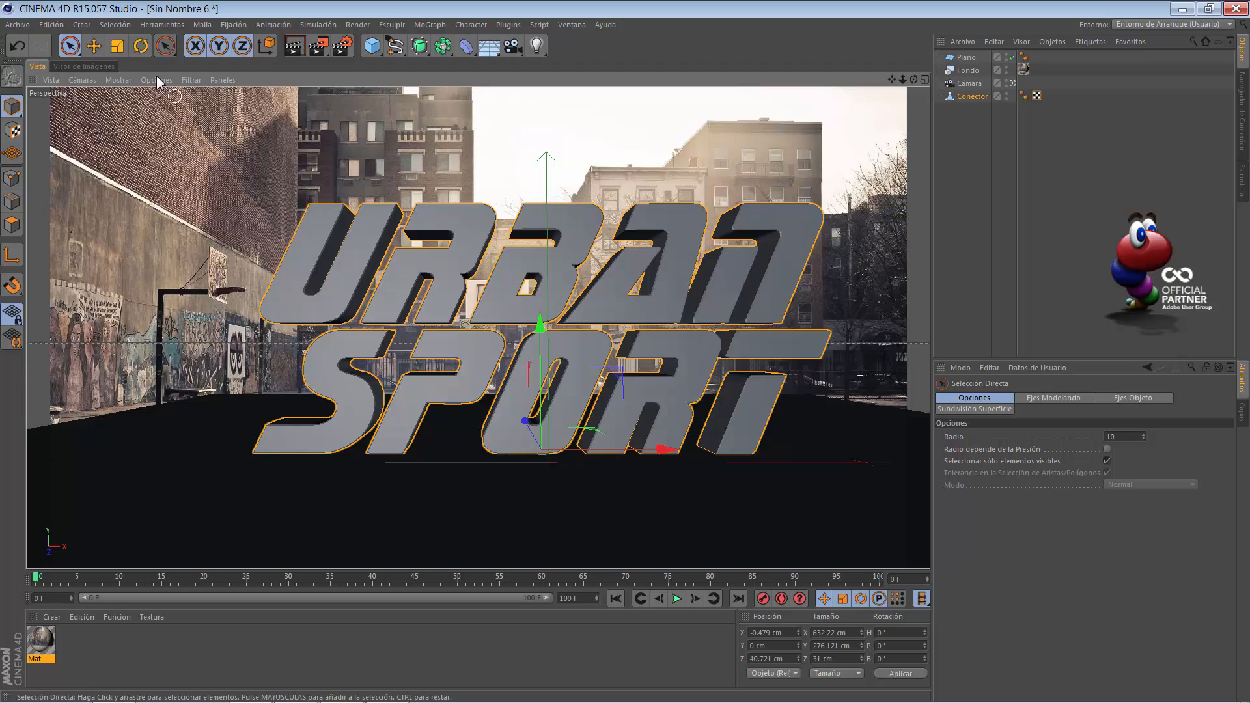
pyautogui.press('r')
pyautogui.moveTo(542, 483); pyautogui.dragTo(558, 480)
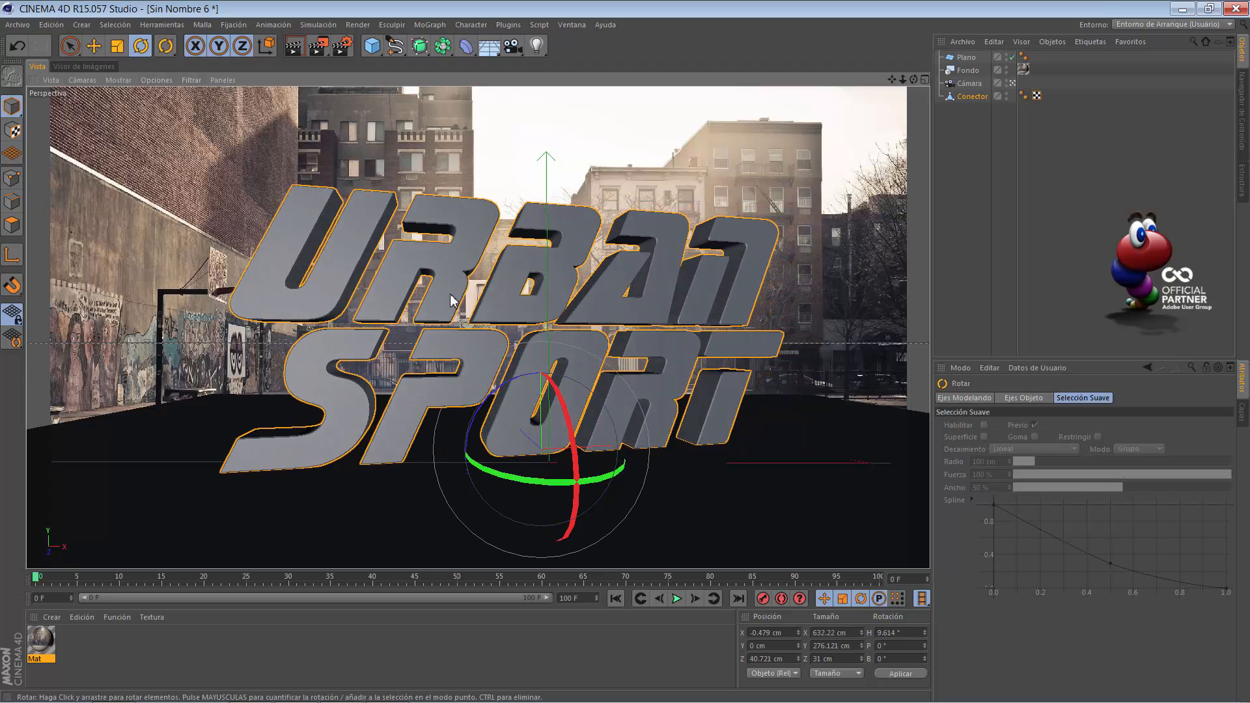
pyautogui.click(293, 47)
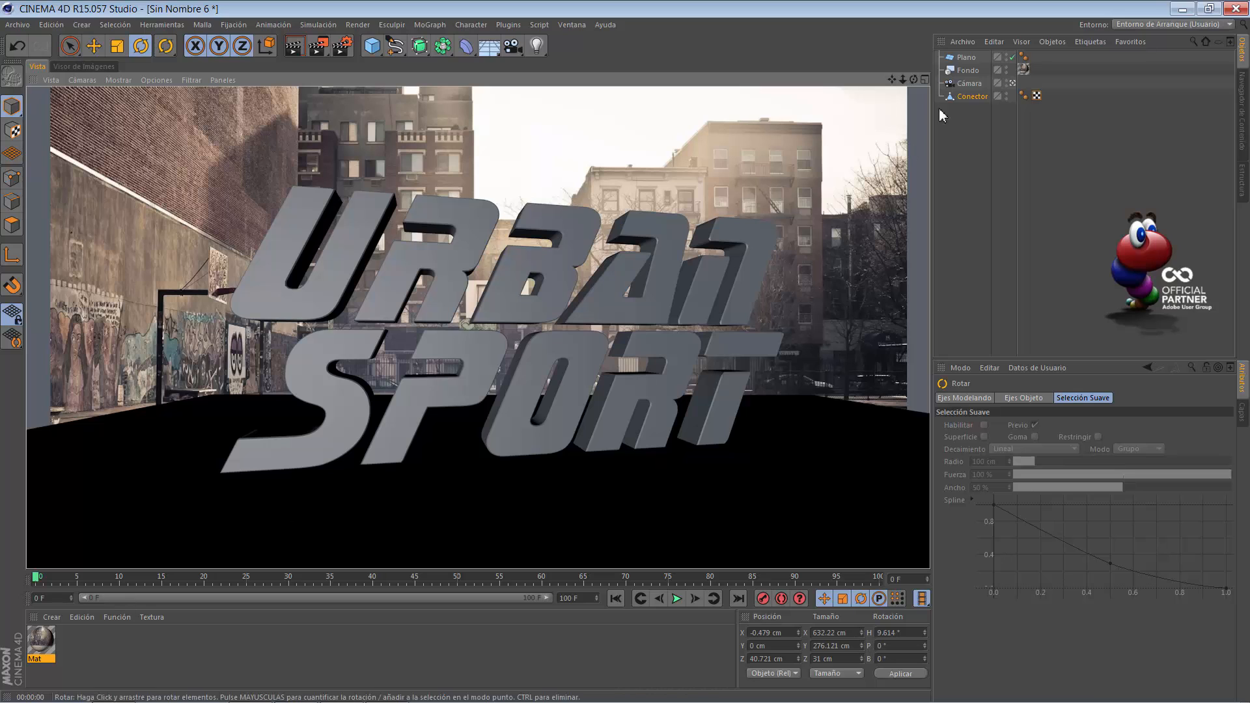
# Apply the background photo material to the Plano with Frontal projection and render the view
pyautogui.click(966, 58)
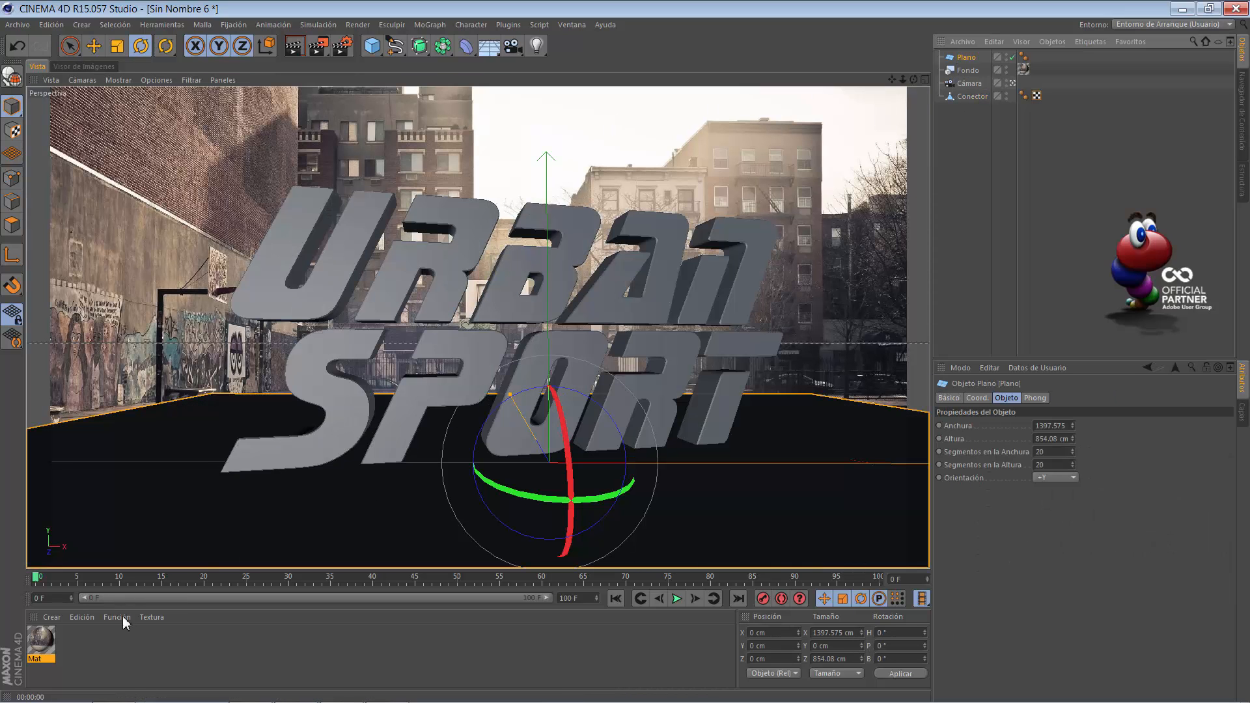
pyautogui.moveTo(49, 644); pyautogui.dragTo(102, 597)
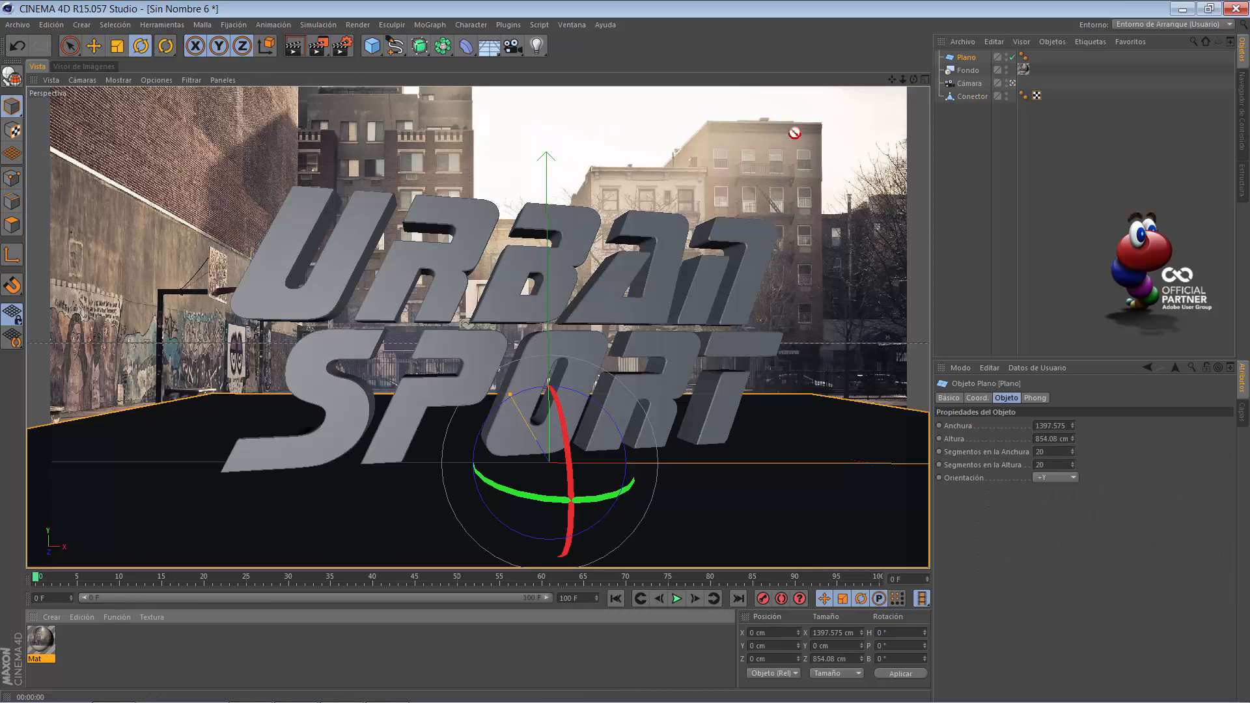
pyautogui.moveTo(967, 63); pyautogui.dragTo(969, 62)
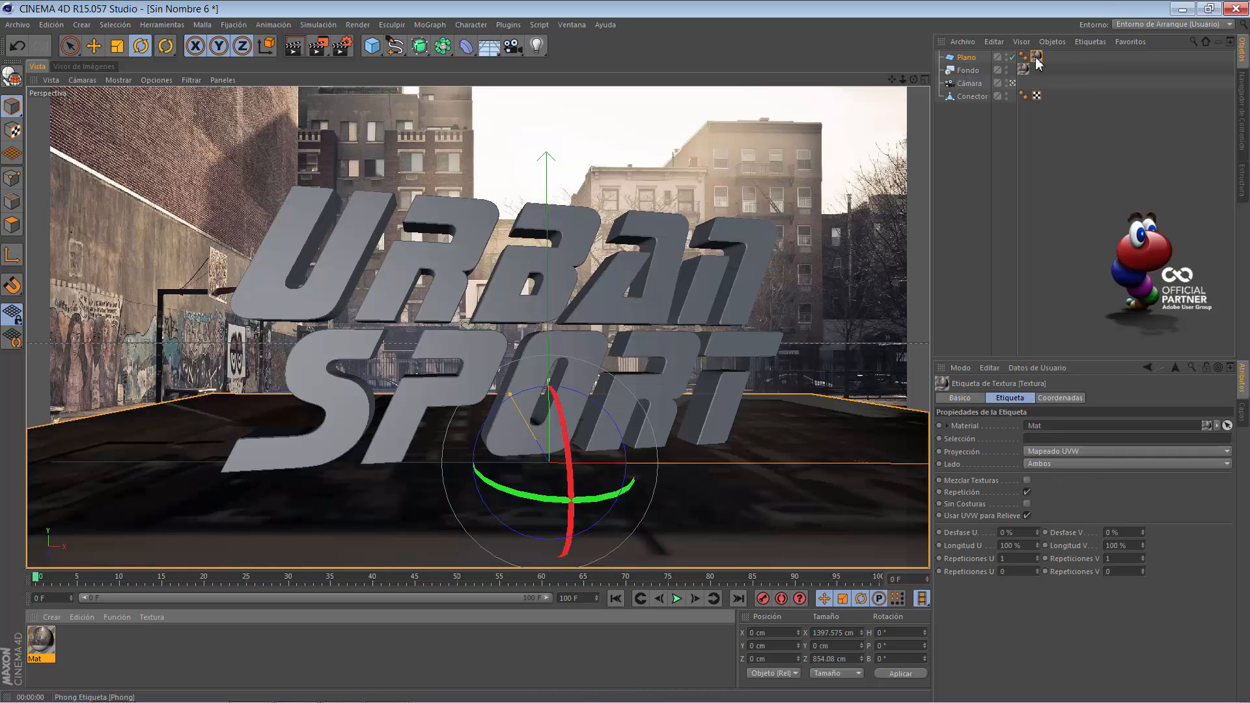
pyautogui.click(1049, 452)
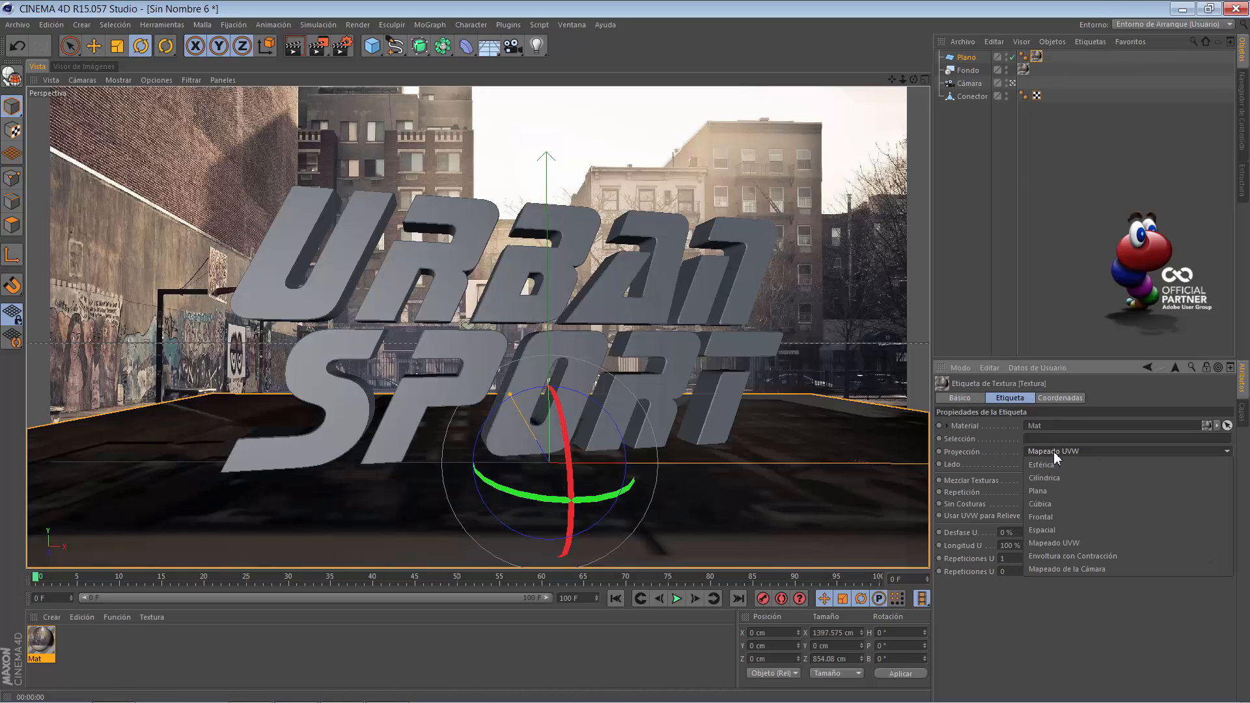
pyautogui.click(1045, 514)
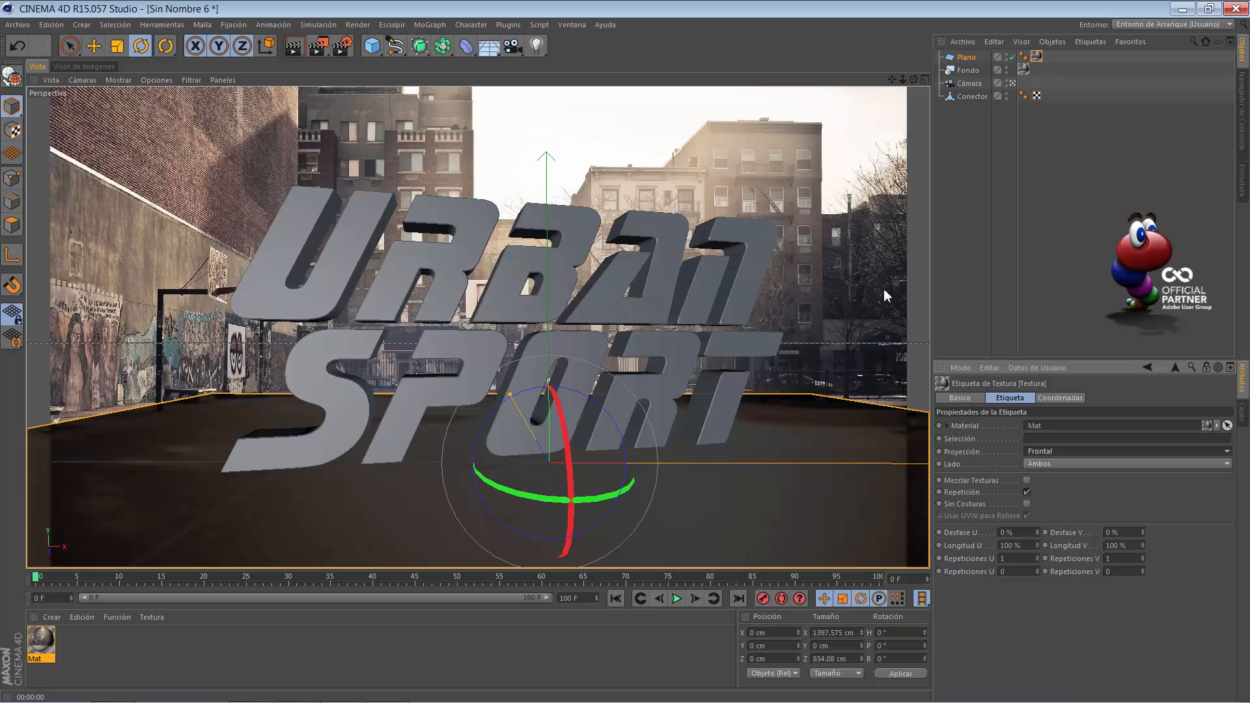
pyautogui.click(294, 47)
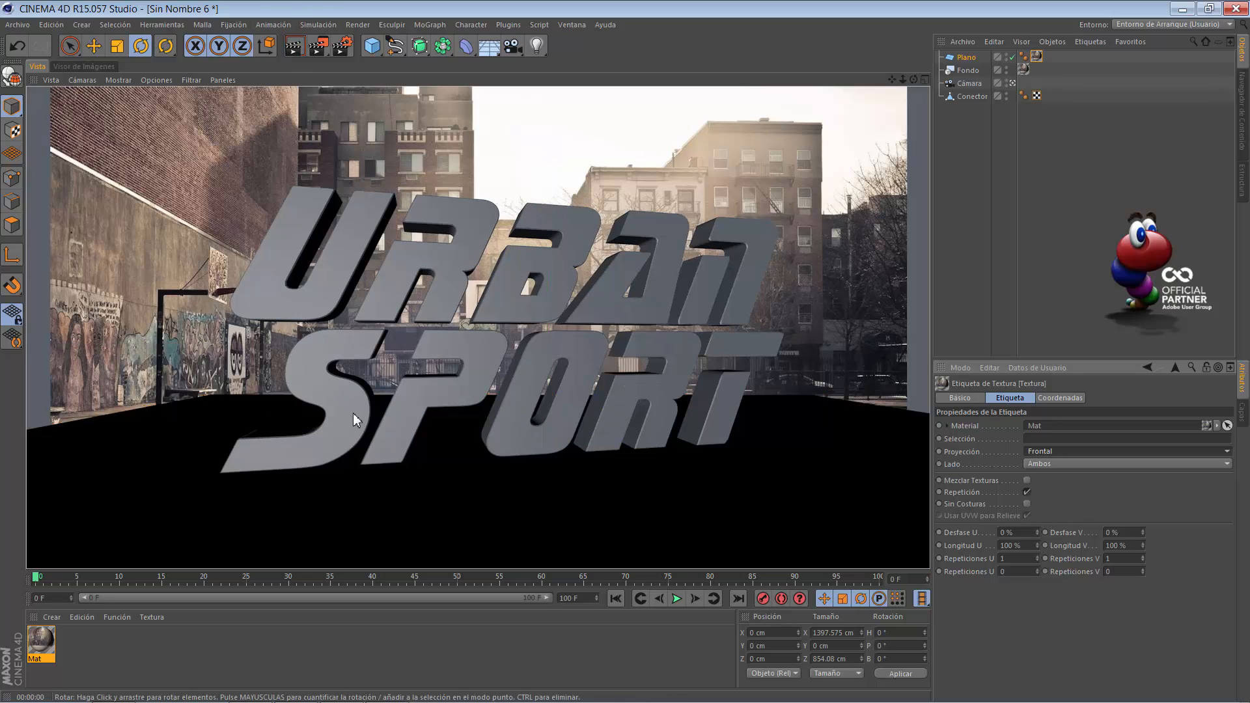
# Add a Composición tag to the Plano and enable Composición de Fondo
pyautogui.click(966, 57)
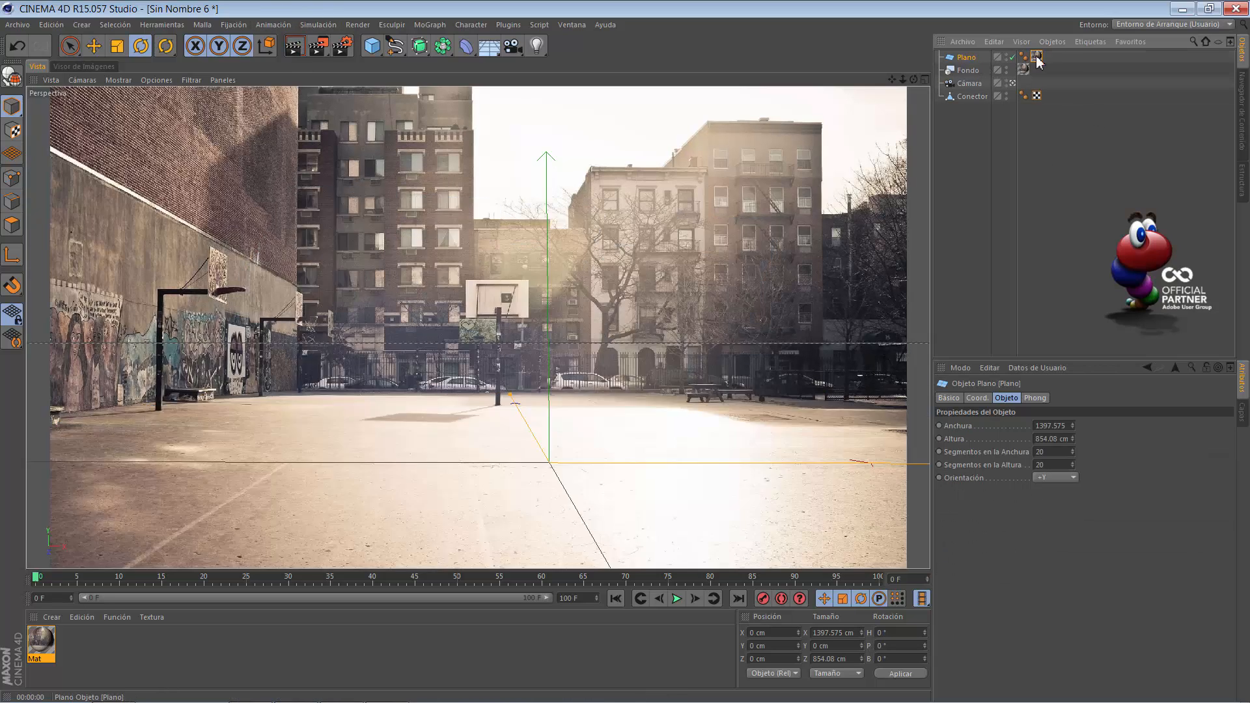
pyautogui.click(1081, 43)
pyautogui.moveTo(1095, 60)
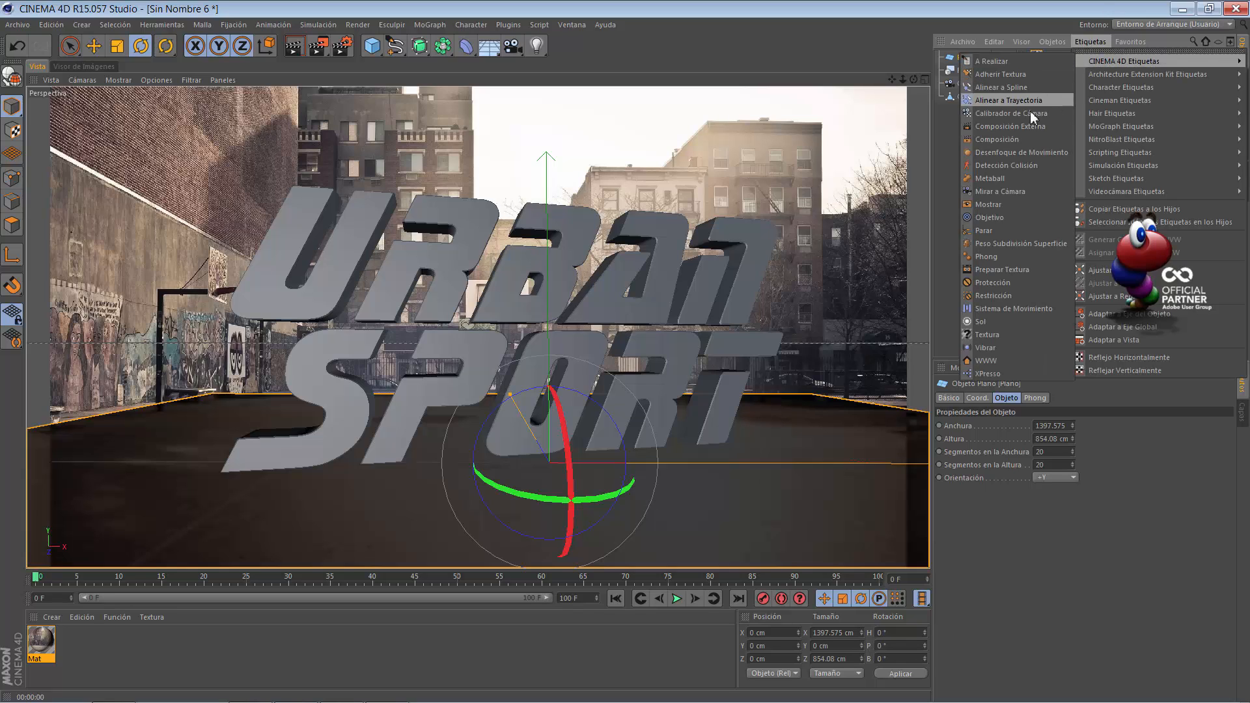
pyautogui.click(1020, 137)
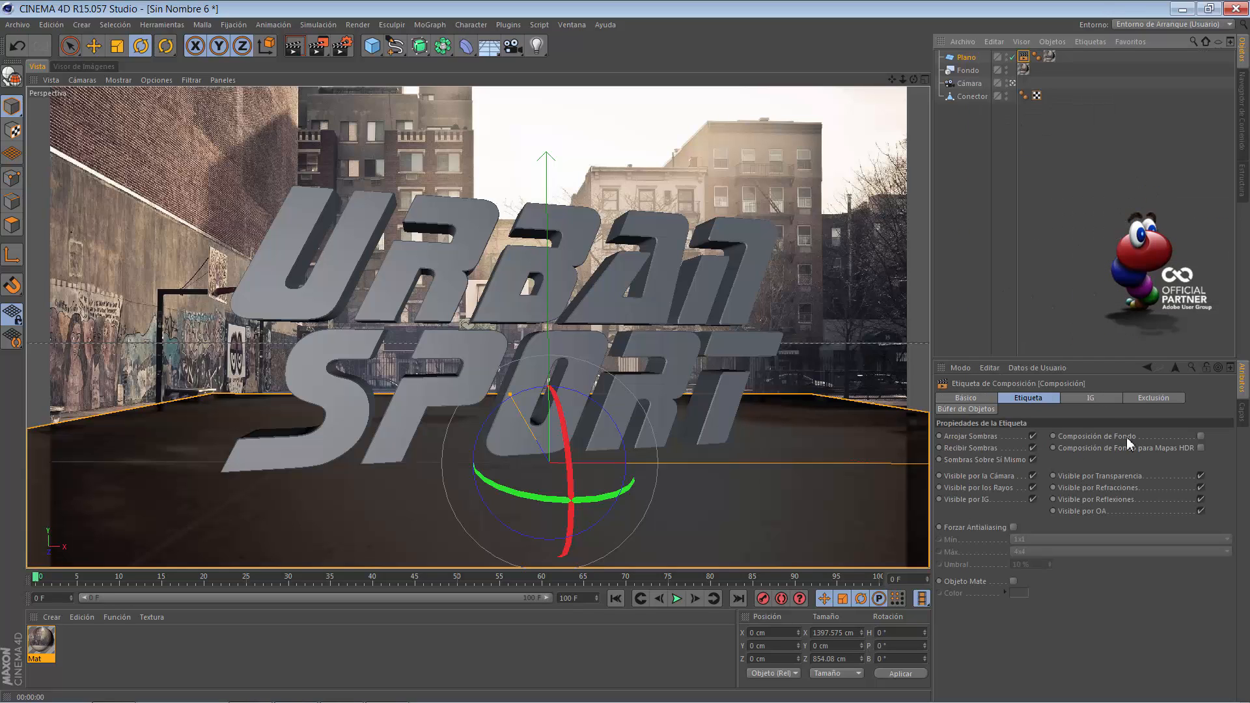
pyautogui.click(1200, 436)
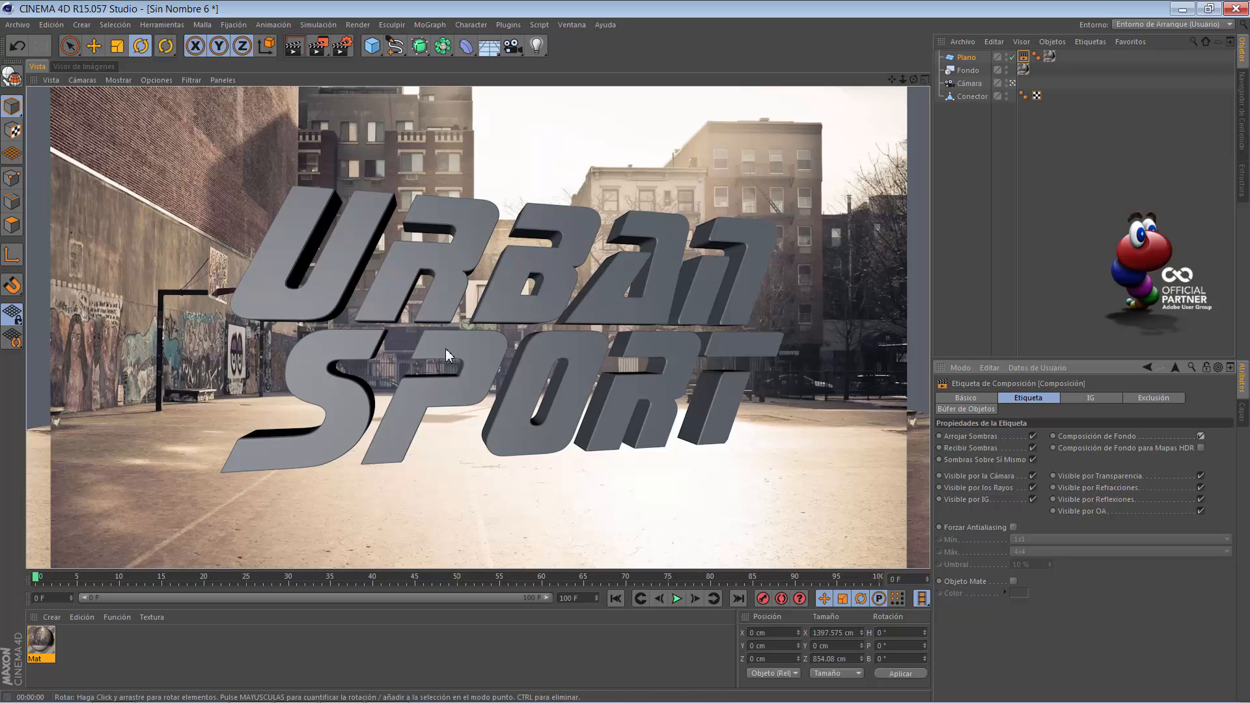
# Inspect the Plano's frontal projection from outside the camera with the Fondo temporarily hidden, and restore the camera view and Fondo
pyautogui.click(1012, 83)
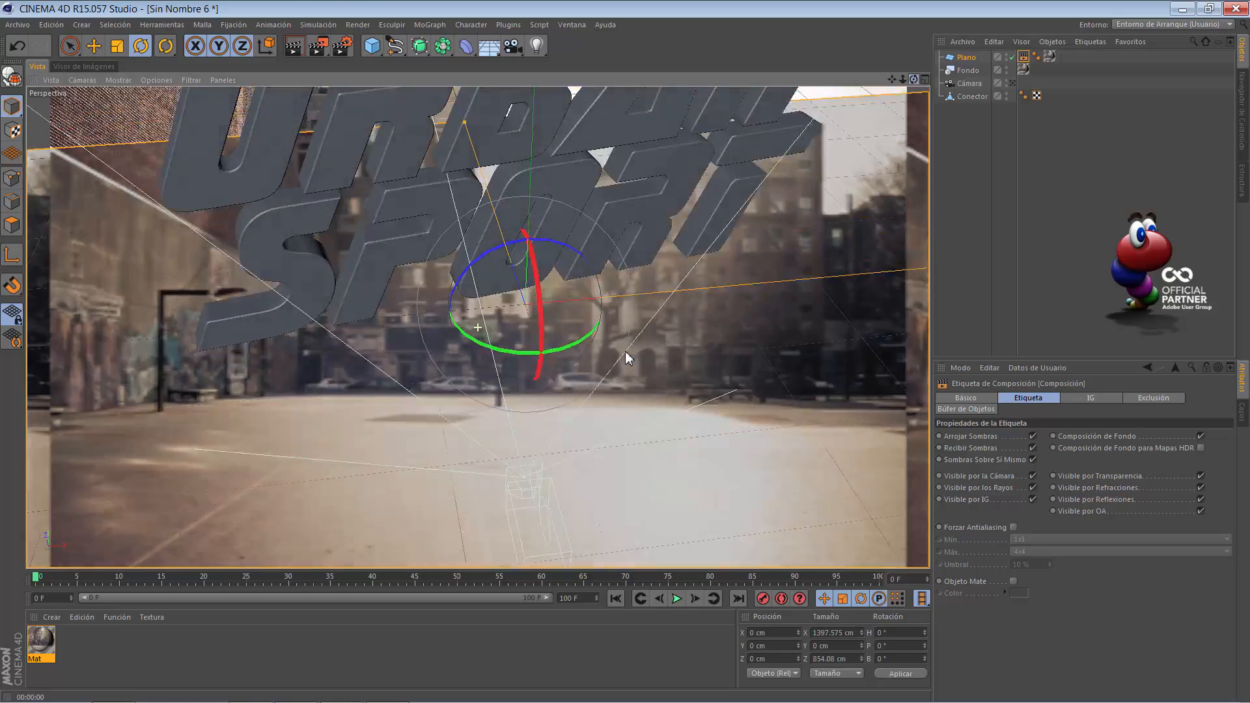
pyautogui.keyDown('alt'); pyautogui.moveTo(626, 352); pyautogui.dragTo(626, 353); pyautogui.keyUp('alt')
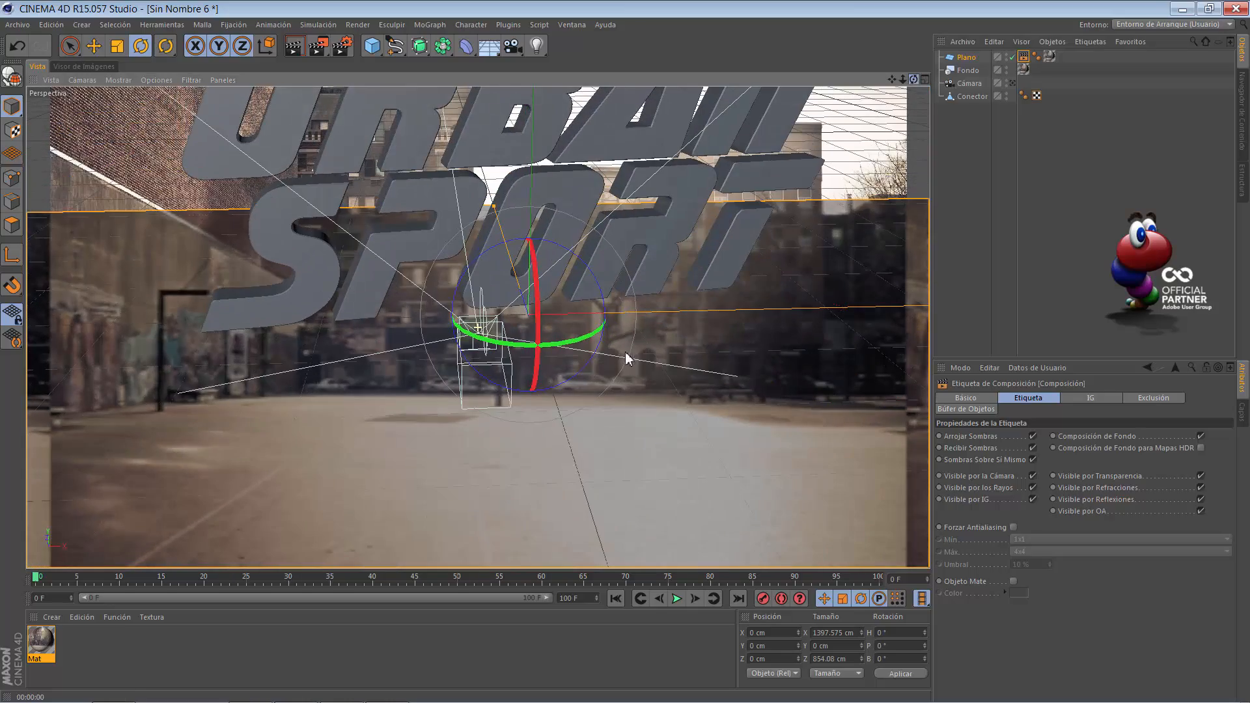
pyautogui.click(1006, 68)
pyautogui.click(1007, 69)
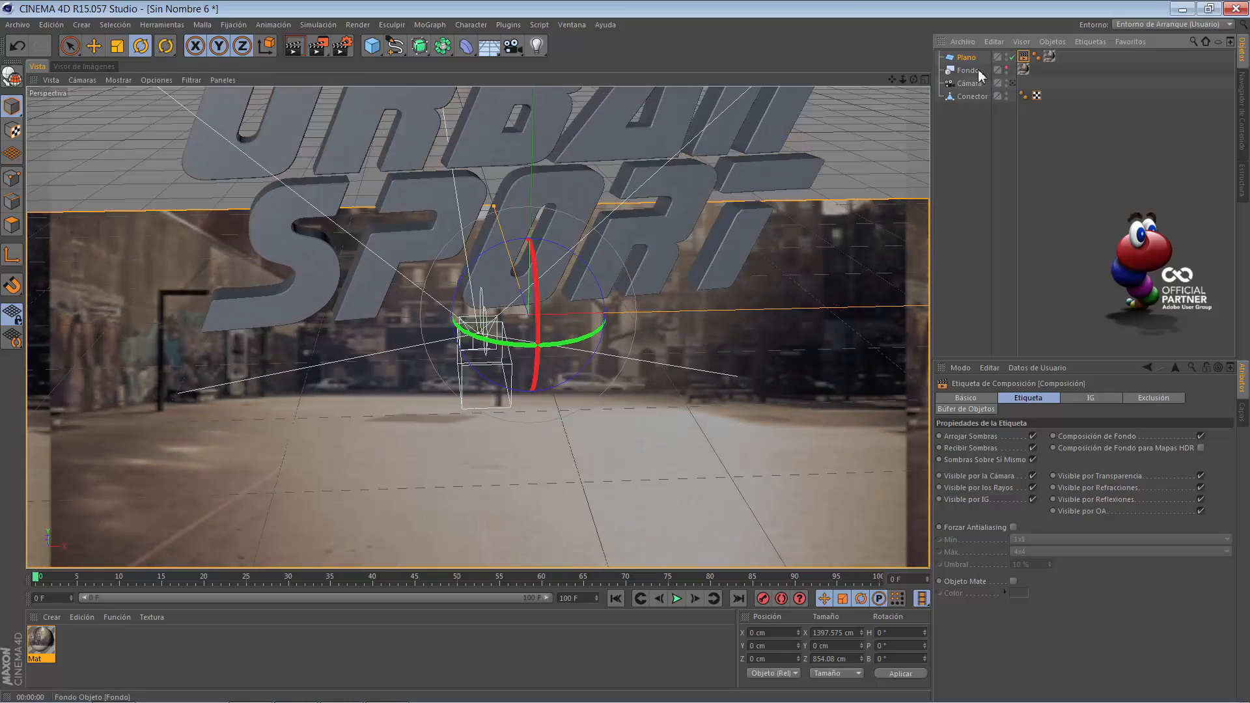
pyautogui.moveTo(913, 79); pyautogui.dragTo(625, 353)
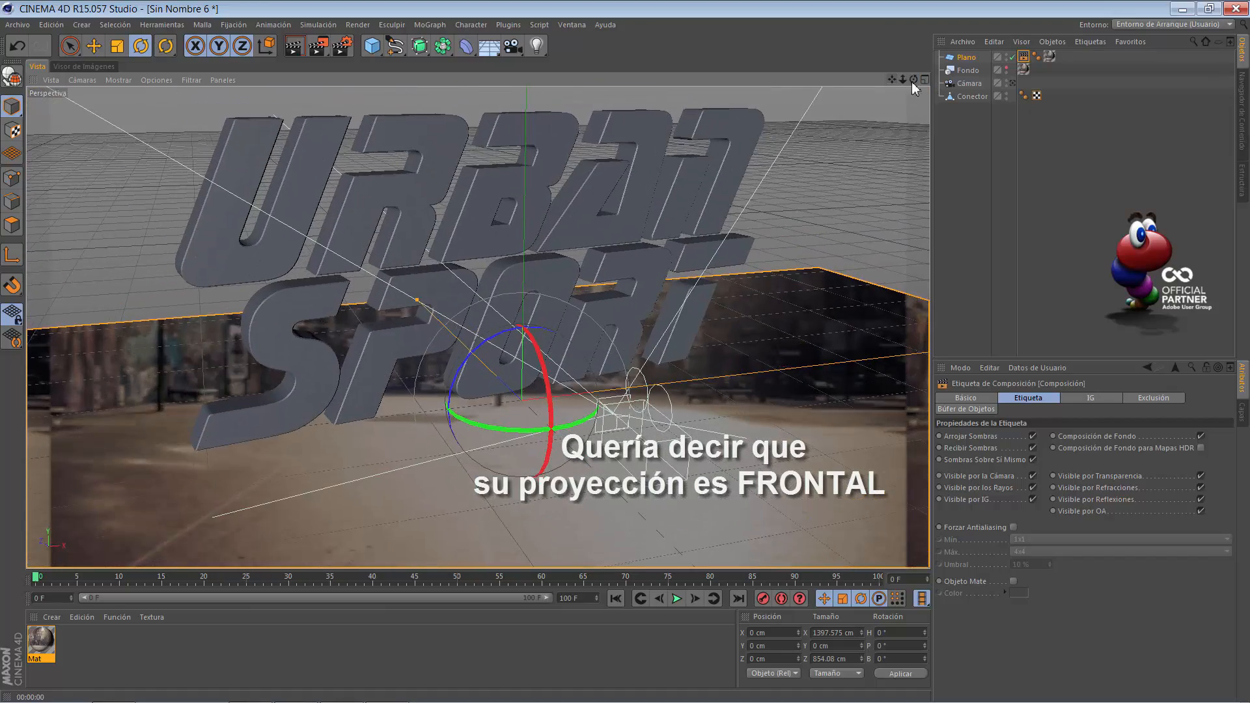
pyautogui.click(1013, 83)
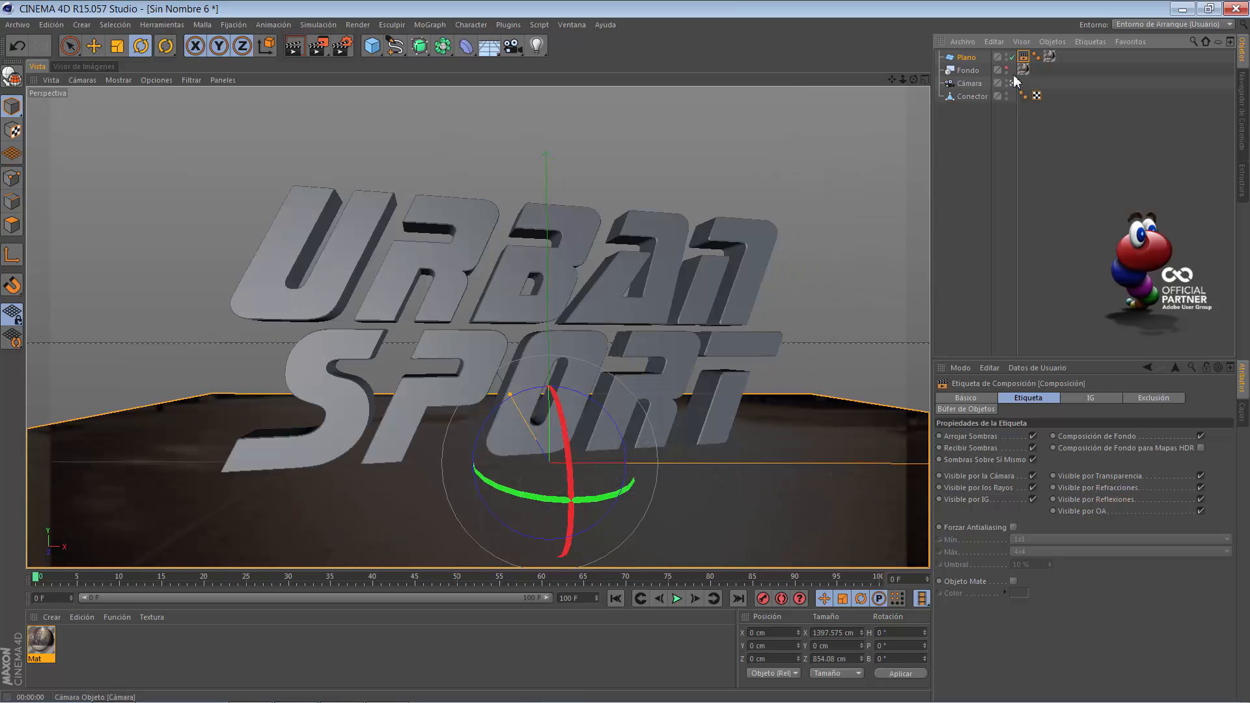
pyautogui.click(1007, 69)
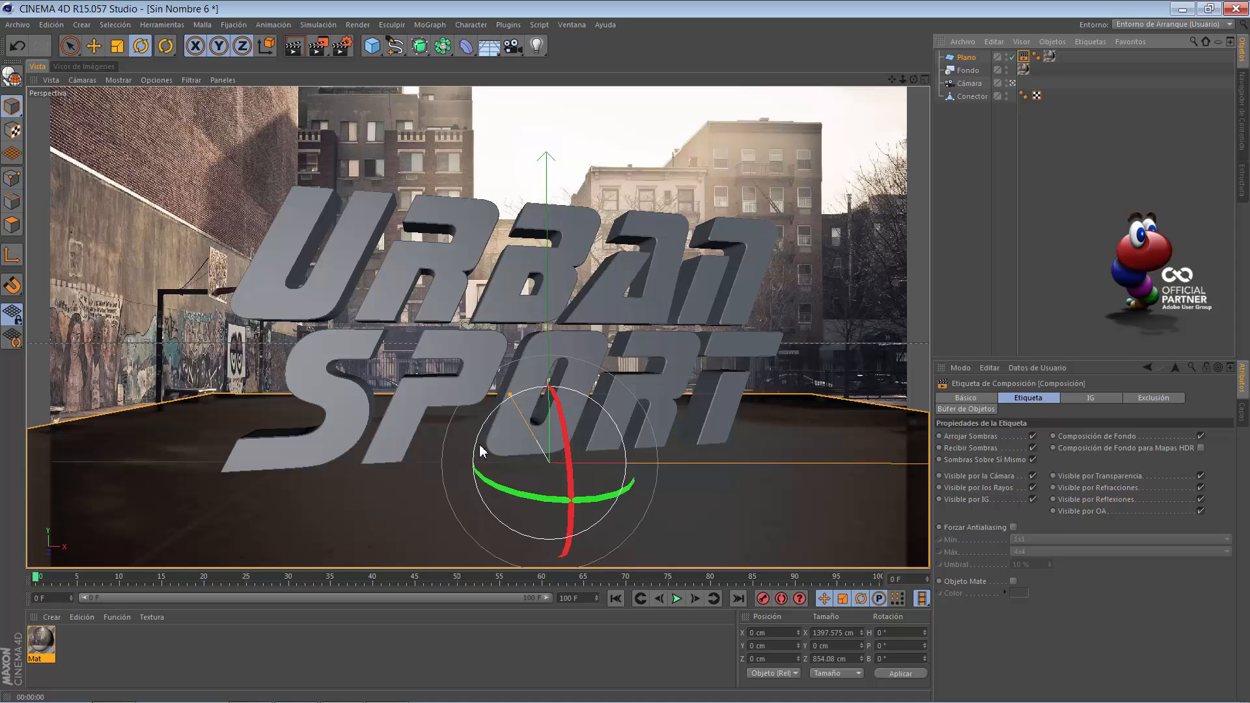
# Review the render settings, including the listed ambient occlusion and global illumination effects, and close them
pyautogui.click(342, 46)
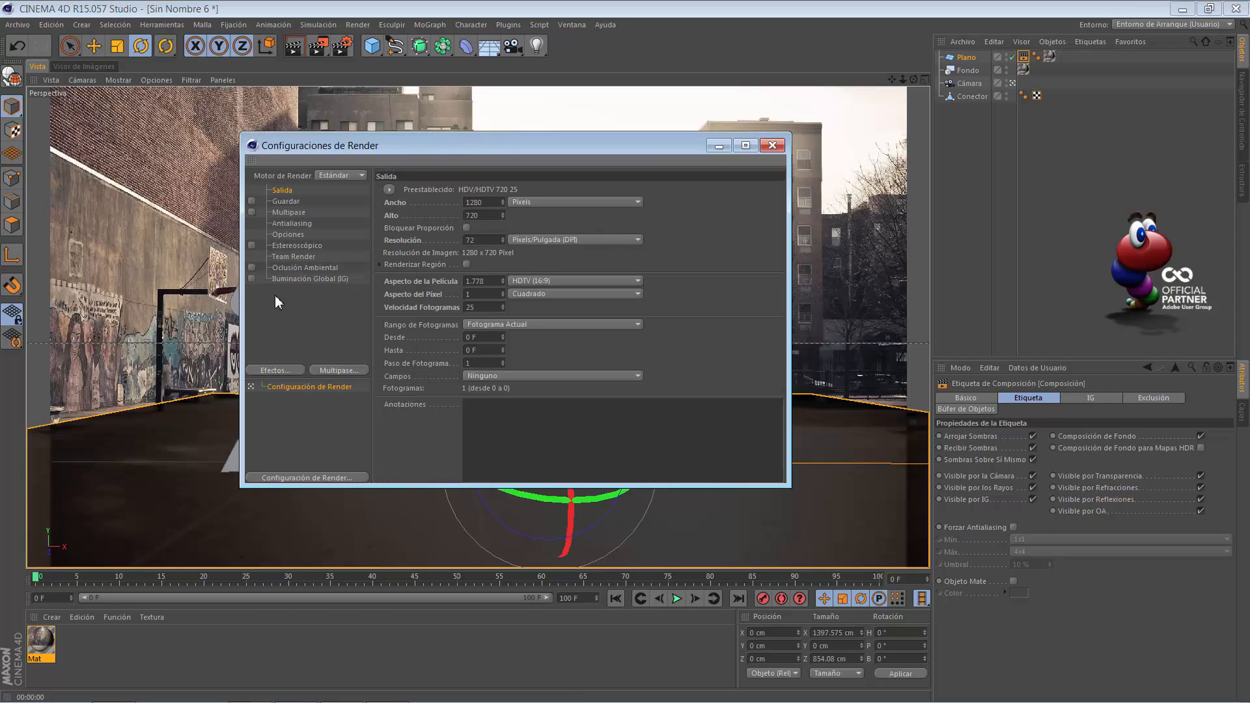
pyautogui.click(772, 145)
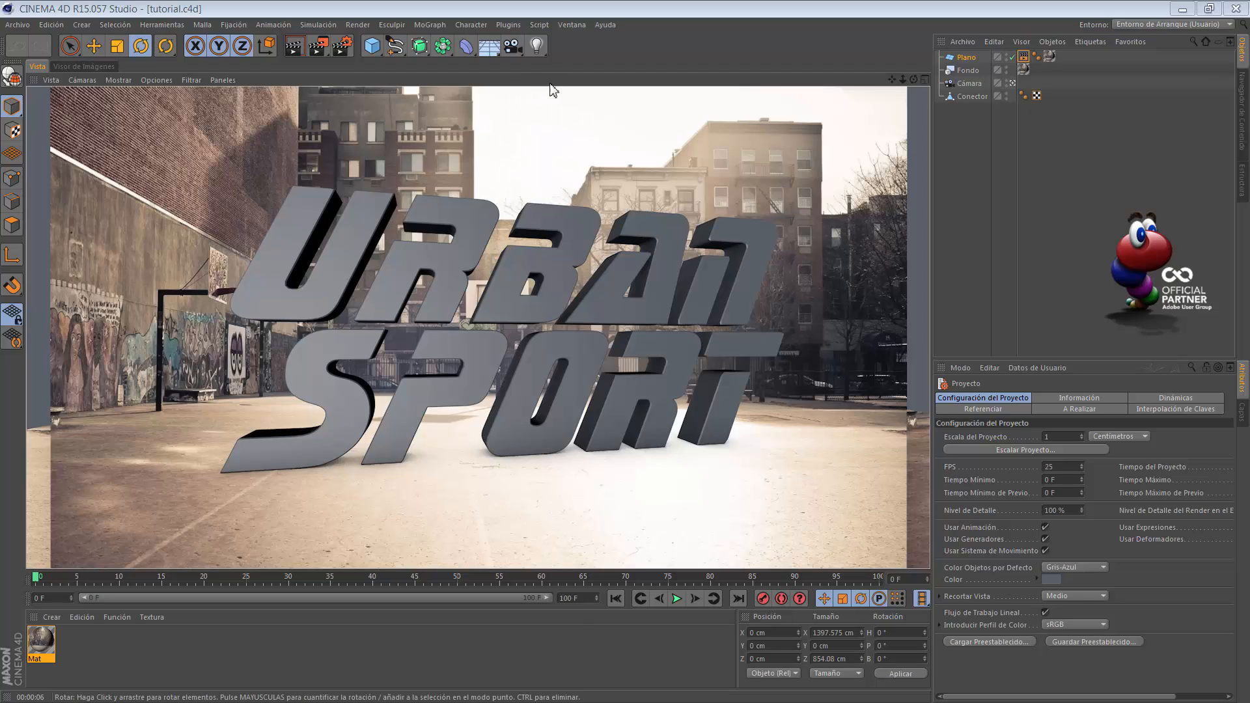
# Add a Luz and, leaving the camera view, place it high behind the text at about Y 971 cm and Z 1293 cm
pyautogui.moveTo(538, 52); pyautogui.dragTo(583, 73)
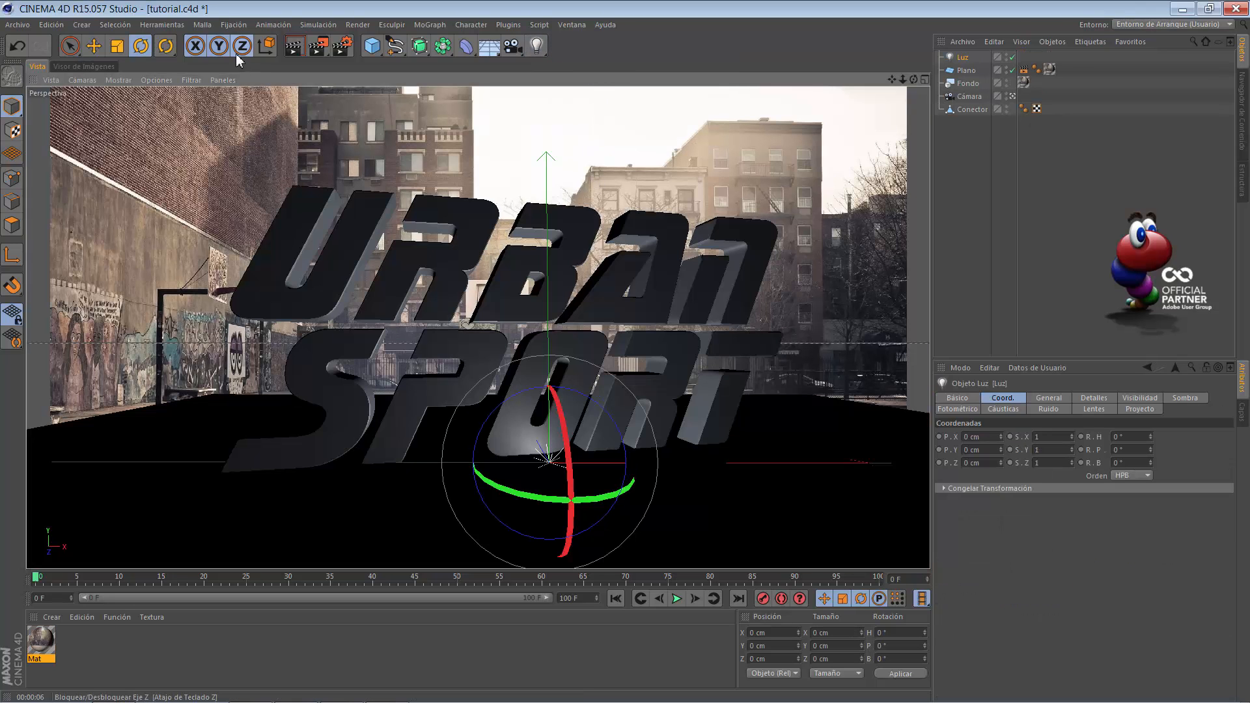
pyautogui.click(94, 46)
pyautogui.moveTo(550, 353); pyautogui.dragTo(550, 61)
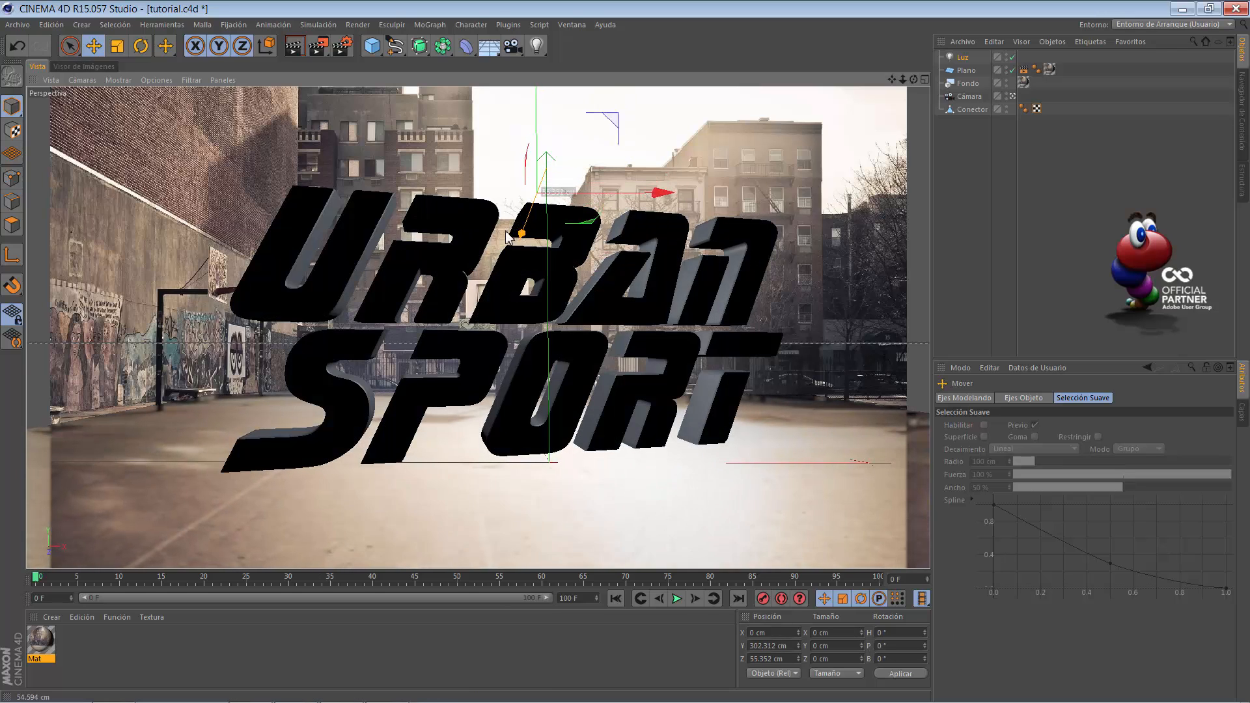
pyautogui.moveTo(528, 215); pyautogui.dragTo(513, 257)
pyautogui.moveTo(521, 119); pyautogui.dragTo(521, 82)
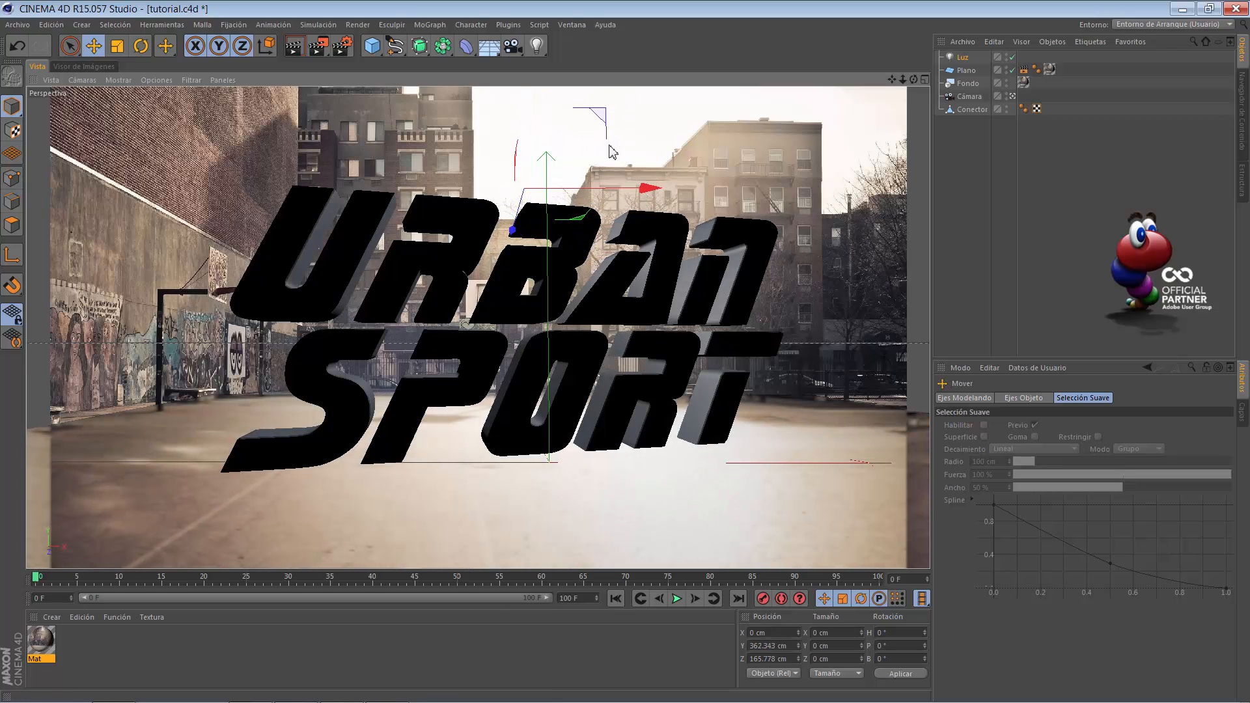
pyautogui.click(1012, 97)
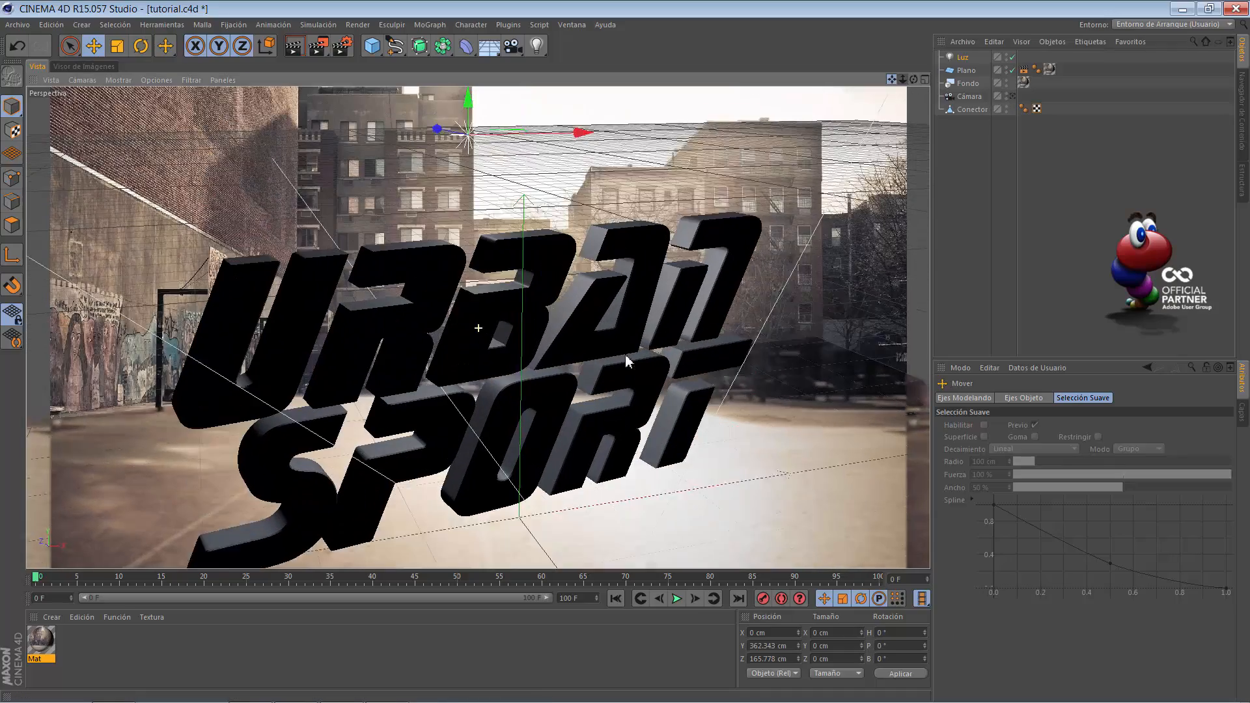
pyautogui.moveTo(913, 79); pyautogui.dragTo(619, 292)
pyautogui.moveTo(540, 315); pyautogui.dragTo(804, 207)
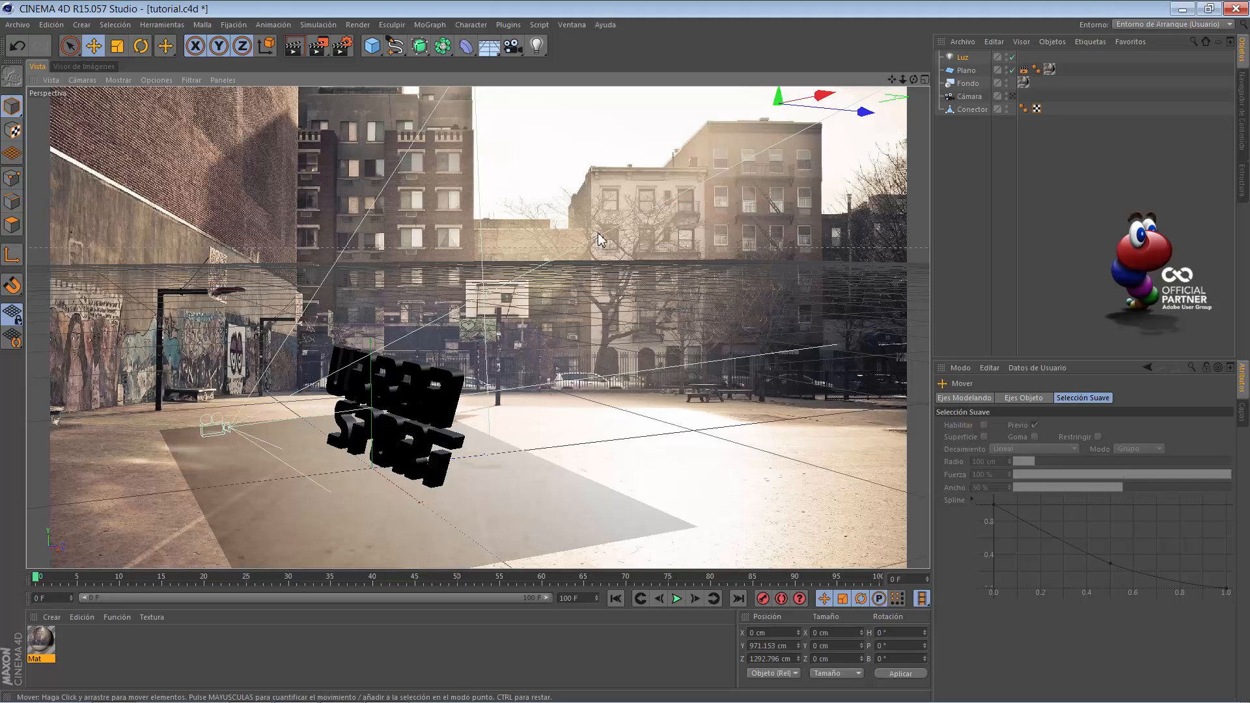
# Add a Nulo and give the Luz an Objetivo tag with the Nulo as its target object
pyautogui.click(81, 24)
pyautogui.moveTo(101, 47)
pyautogui.click(149, 47)
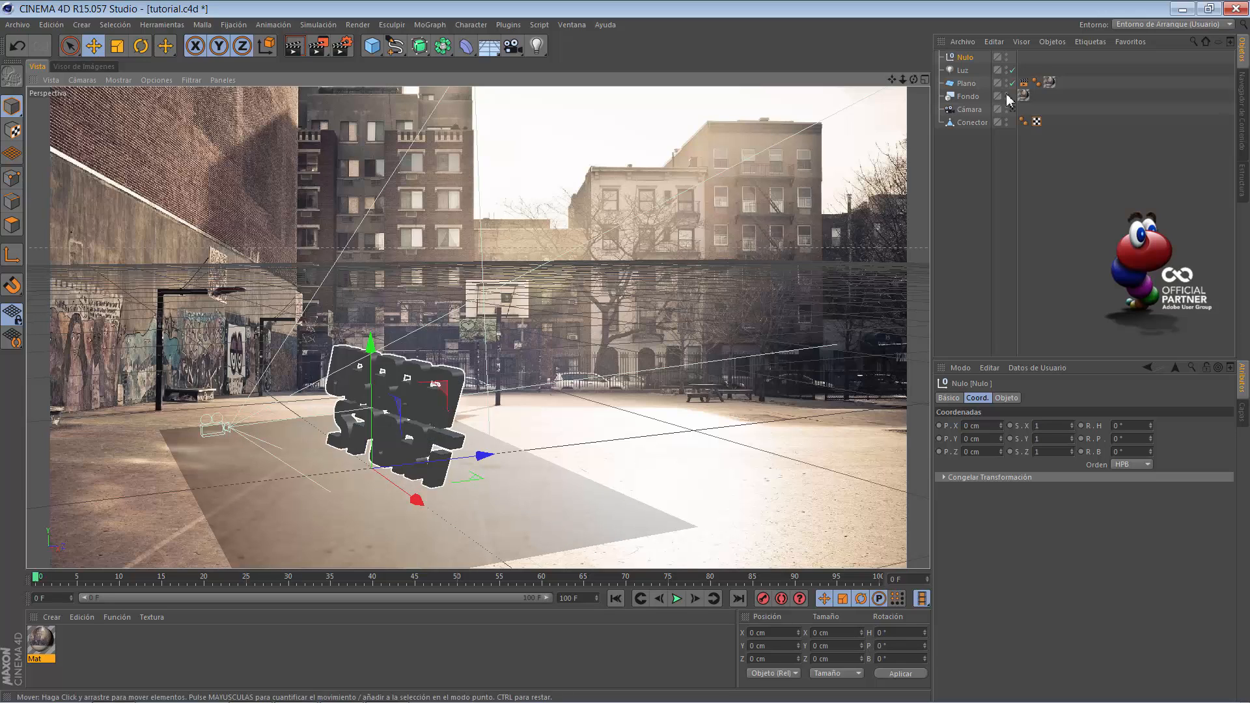
pyautogui.click(964, 73)
pyautogui.rightClick(963, 73)
pyautogui.moveTo(997, 78)
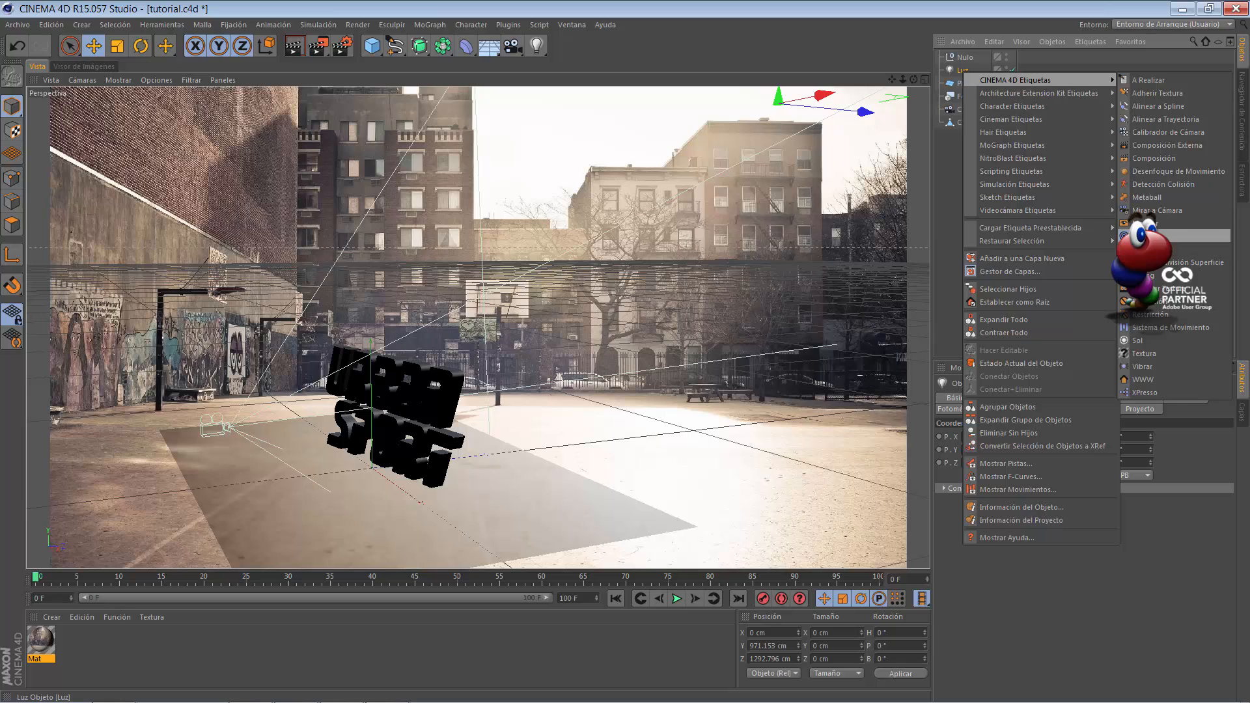
pyautogui.click(1145, 235)
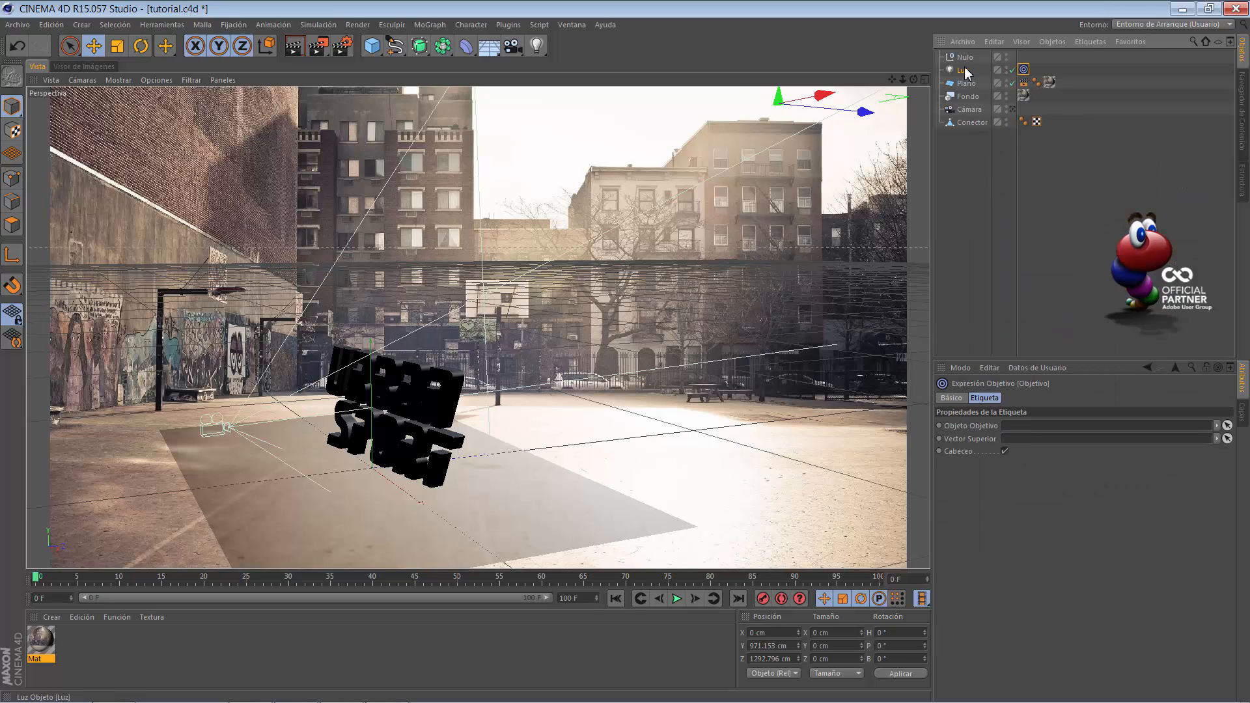
pyautogui.moveTo(964, 58); pyautogui.dragTo(1026, 437)
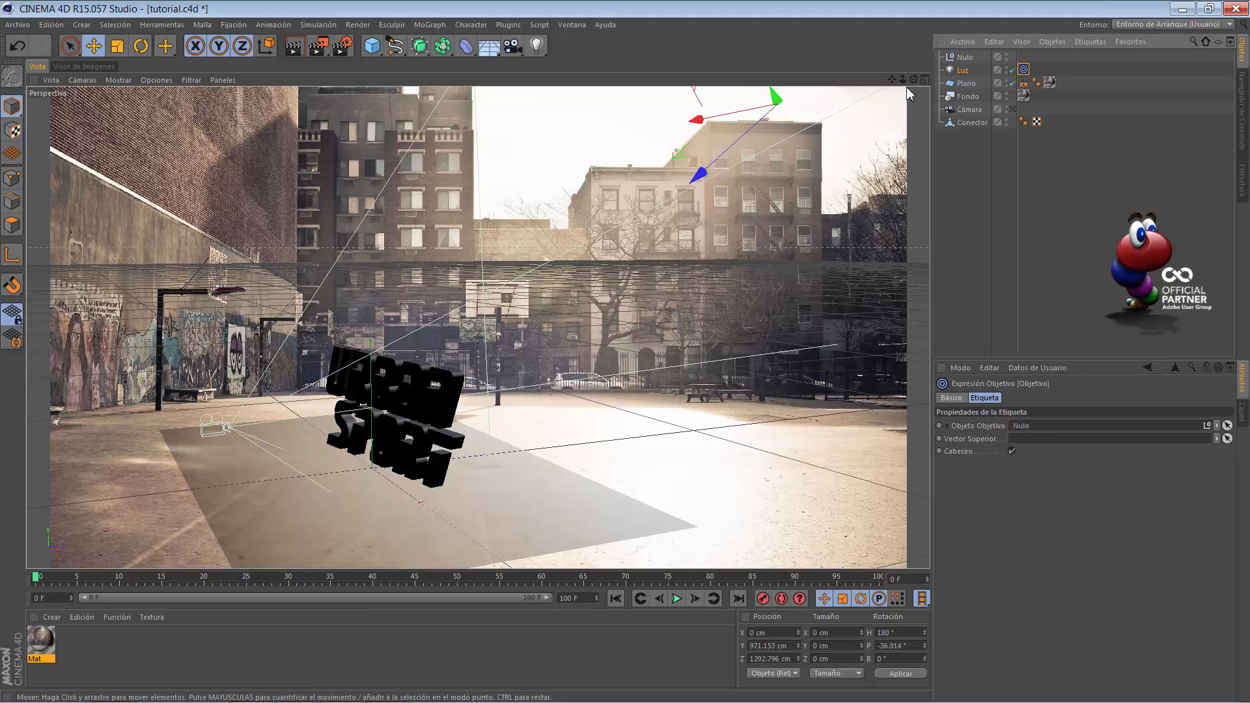
# Set the shadow type of the Luz behind the text to Mapa de Sombras (Suave)
pyautogui.click(960, 70)
pyautogui.click(1047, 398)
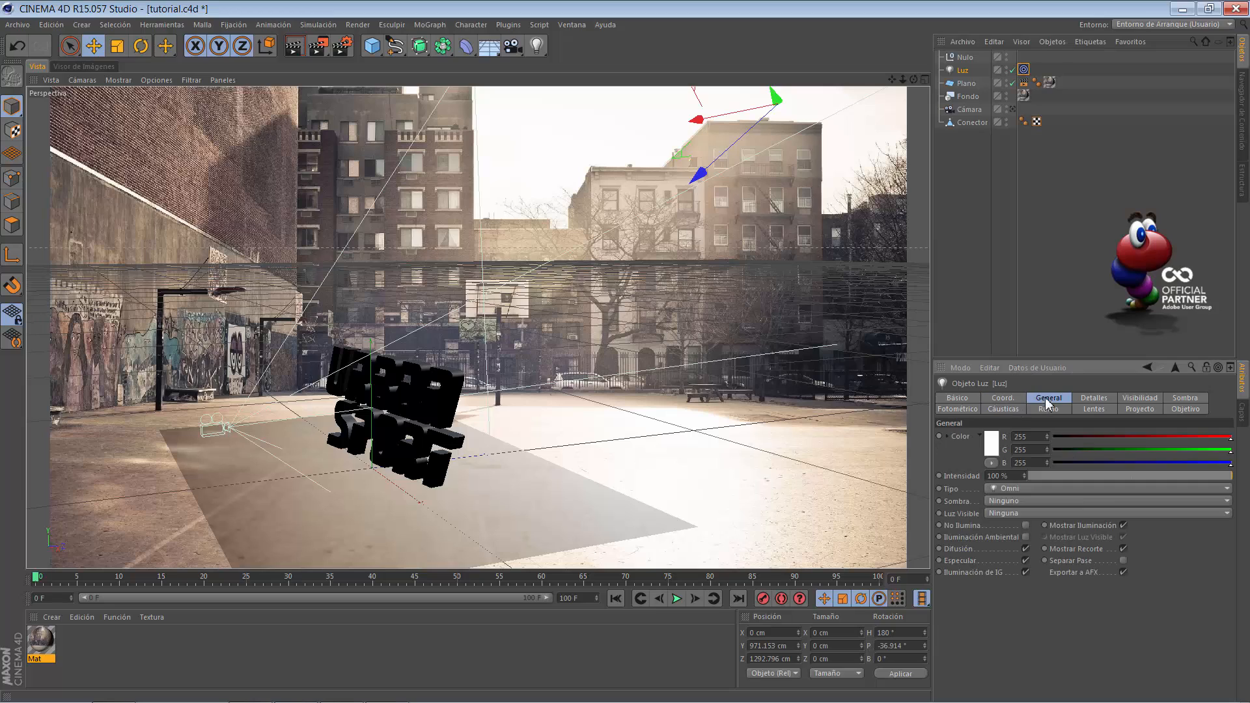
pyautogui.click(1020, 501)
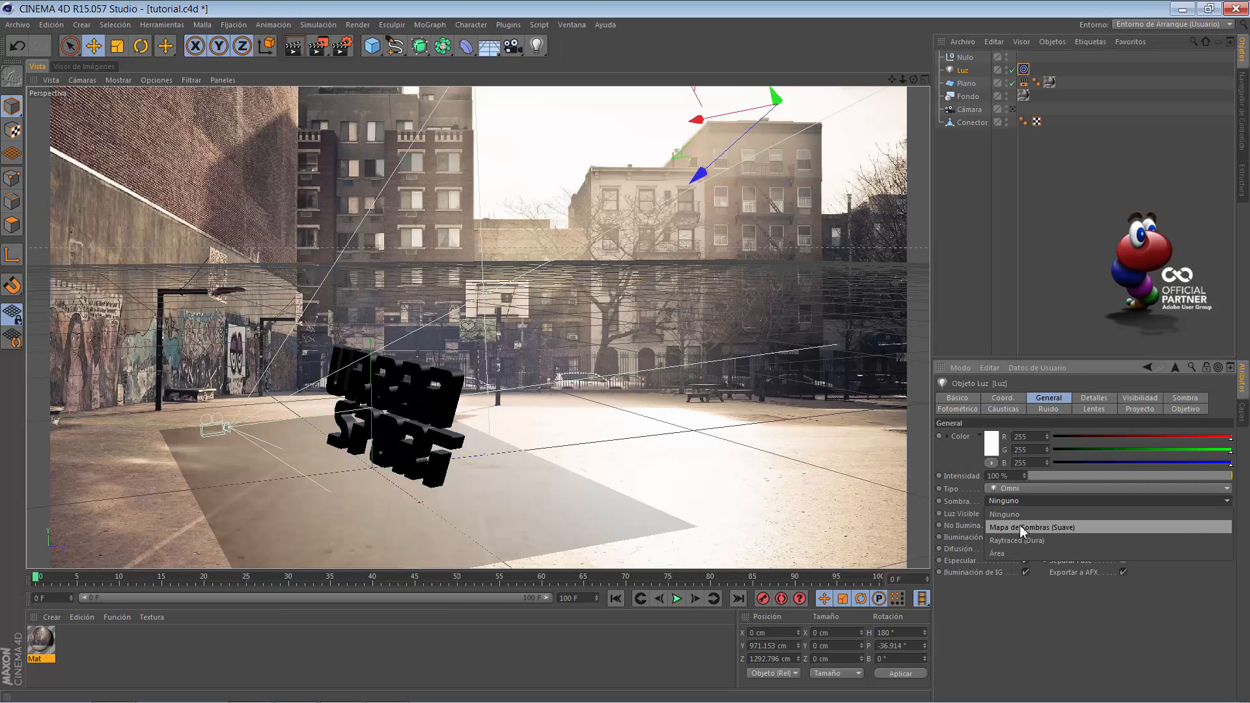
pyautogui.click(1020, 525)
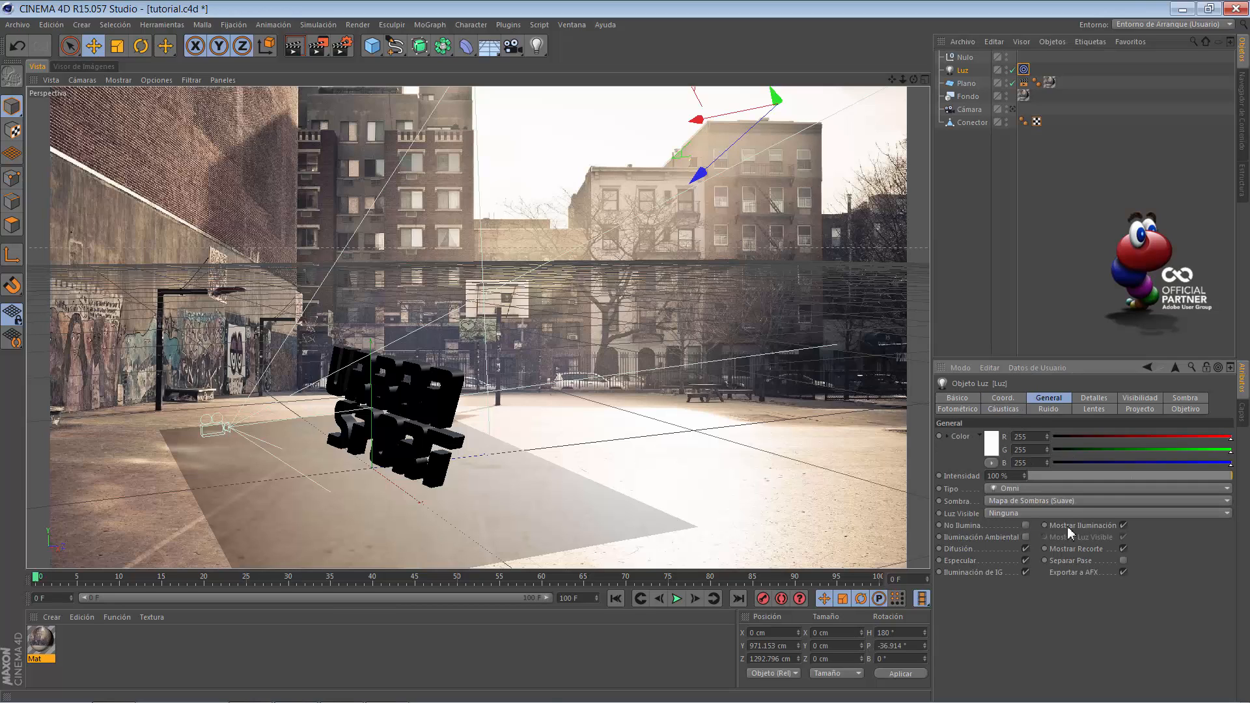
# Look through the Cámara, test-render the view with the new shadows, and save the project
pyautogui.click(1012, 109)
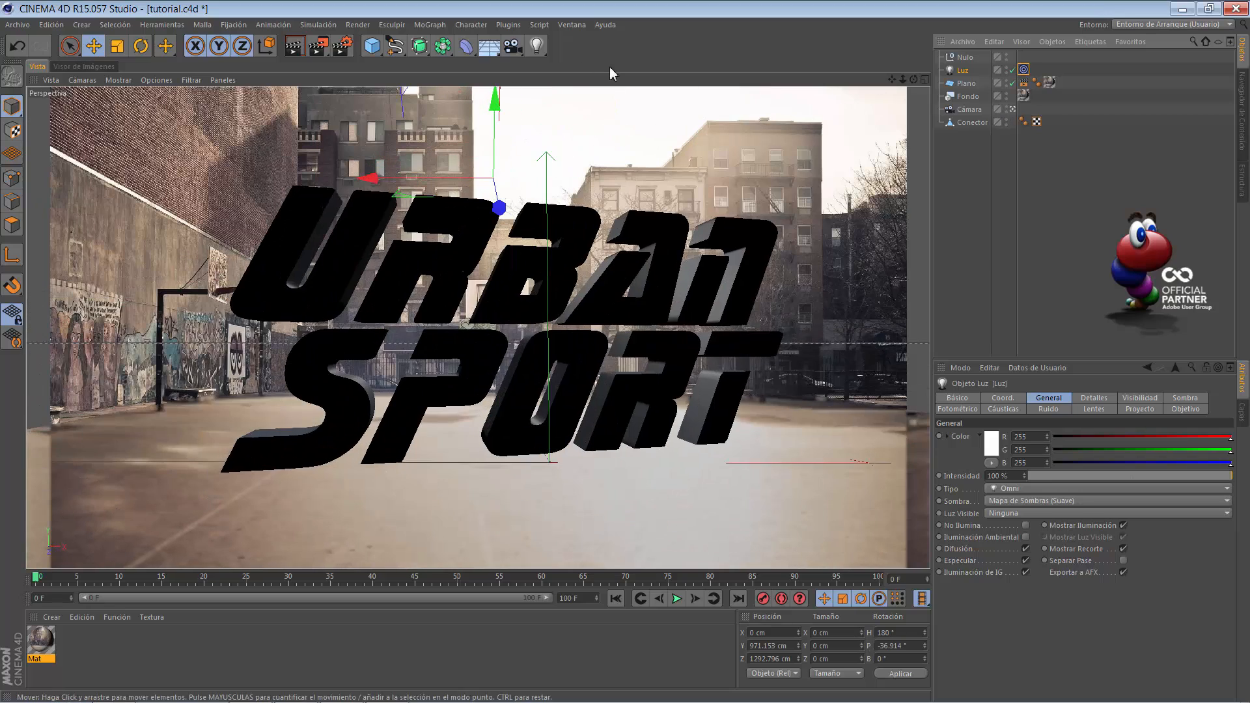
pyautogui.click(294, 46)
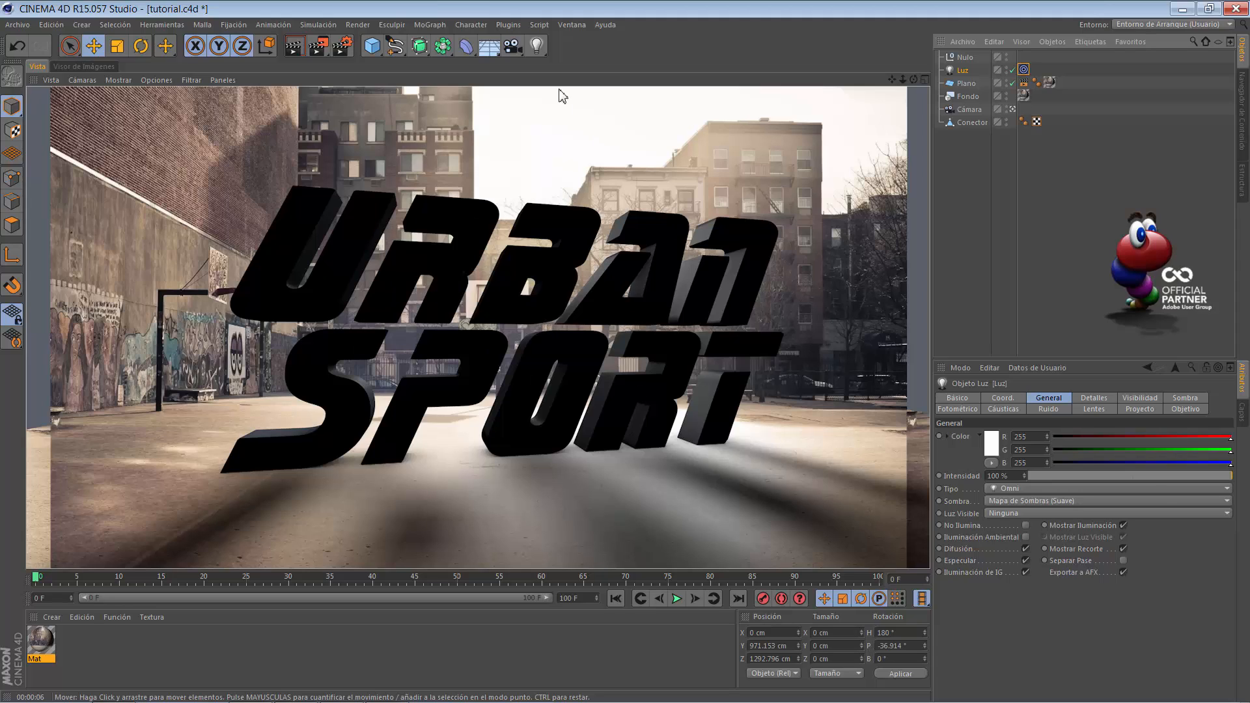
pyautogui.hotkey('ctrl', 's')
# Add a second Luz and place it in front of the text at about X 14 cm, Y 115 cm and Z -194 cm
pyautogui.click(537, 46)
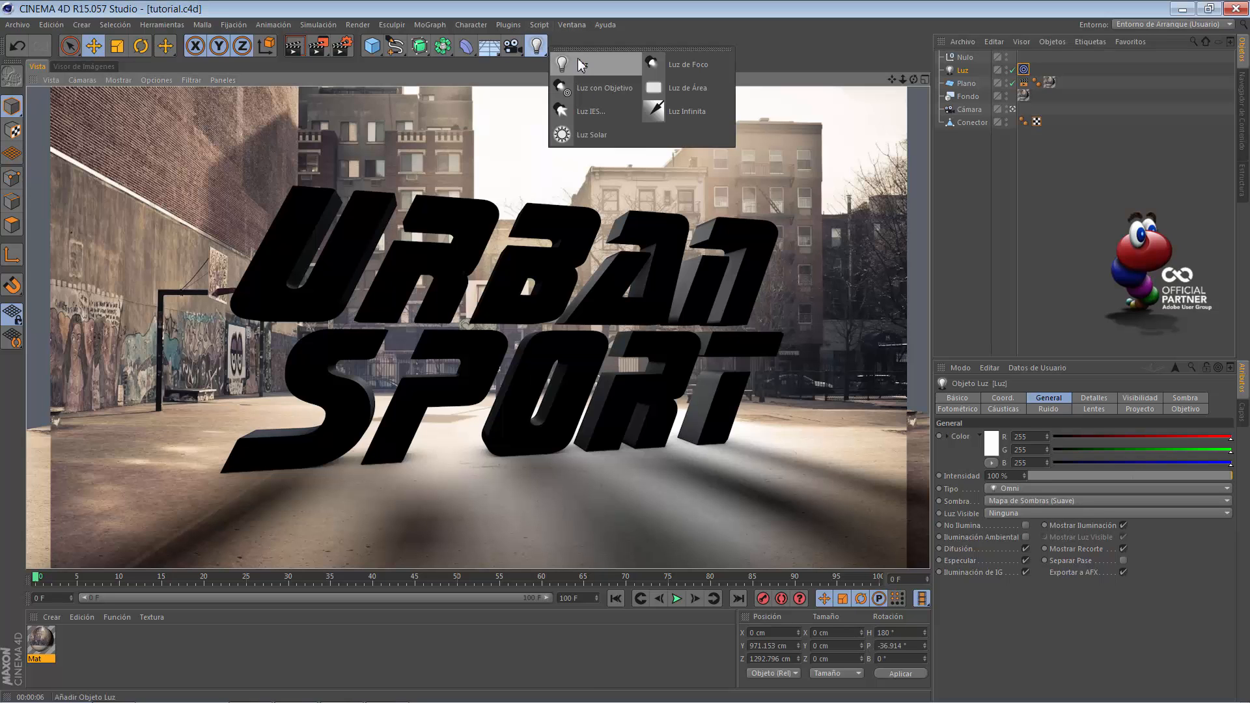
pyautogui.click(578, 60)
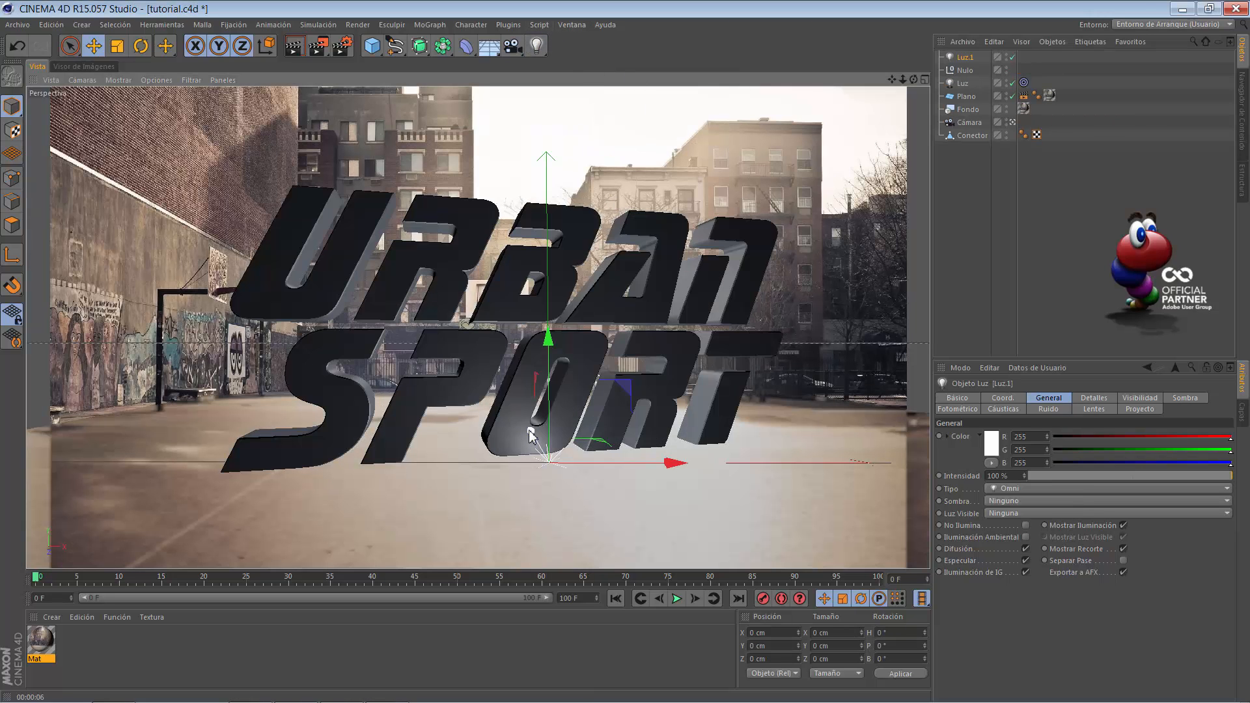
pyautogui.moveTo(531, 430); pyautogui.dragTo(562, 464)
pyautogui.moveTo(551, 517); pyautogui.dragTo(603, 364)
pyautogui.moveTo(770, 354); pyautogui.dragTo(800, 355)
# Set the contrast of Luz.1 to -200 %
pyautogui.click(964, 83)
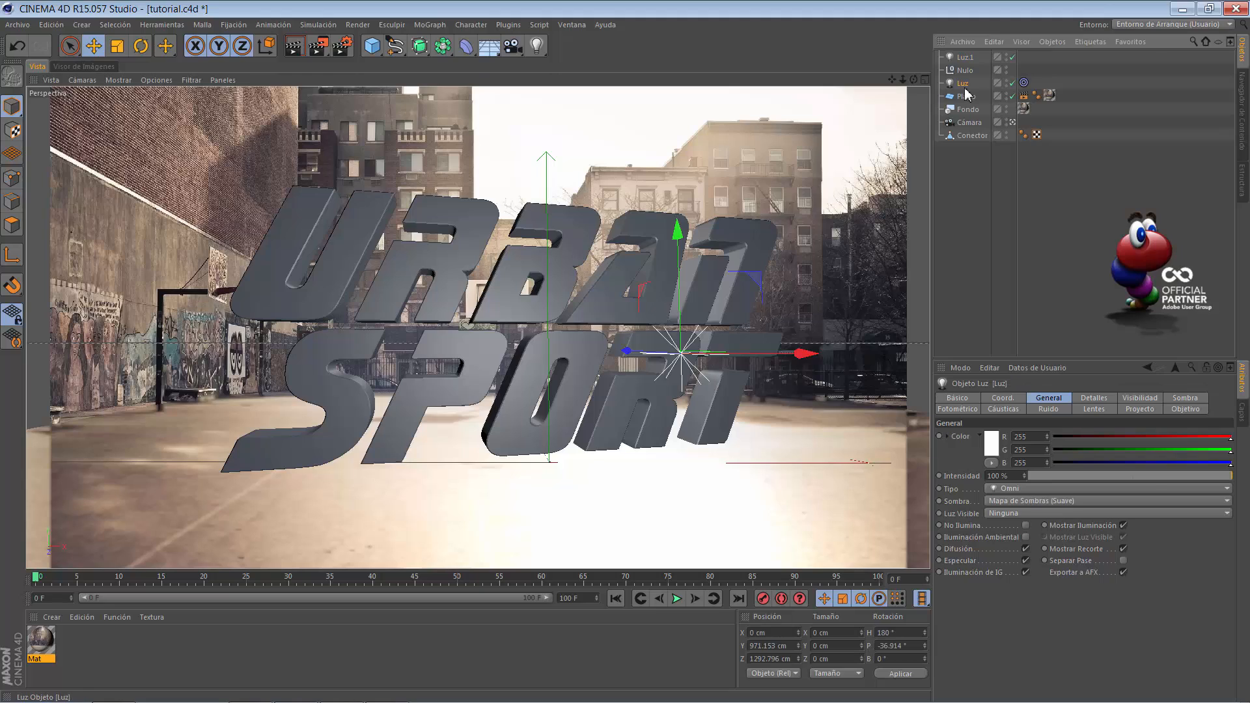
pyautogui.click(966, 59)
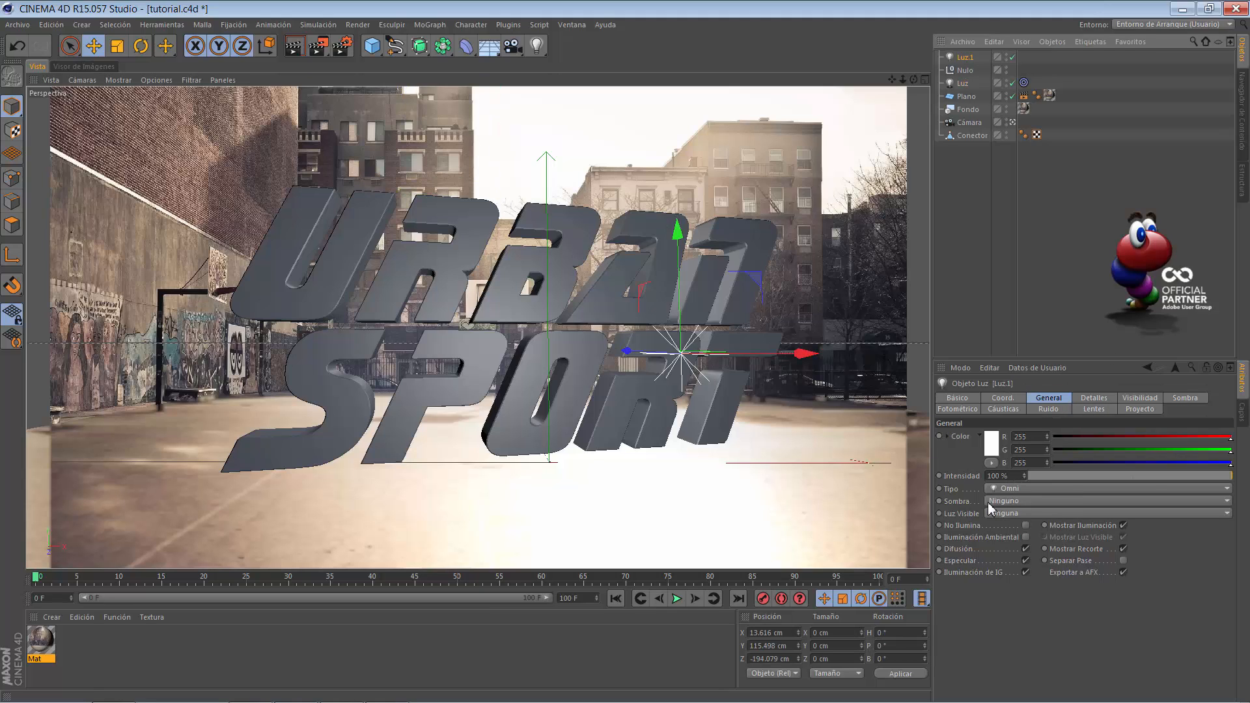
pyautogui.click(1083, 402)
pyautogui.click(1051, 488)
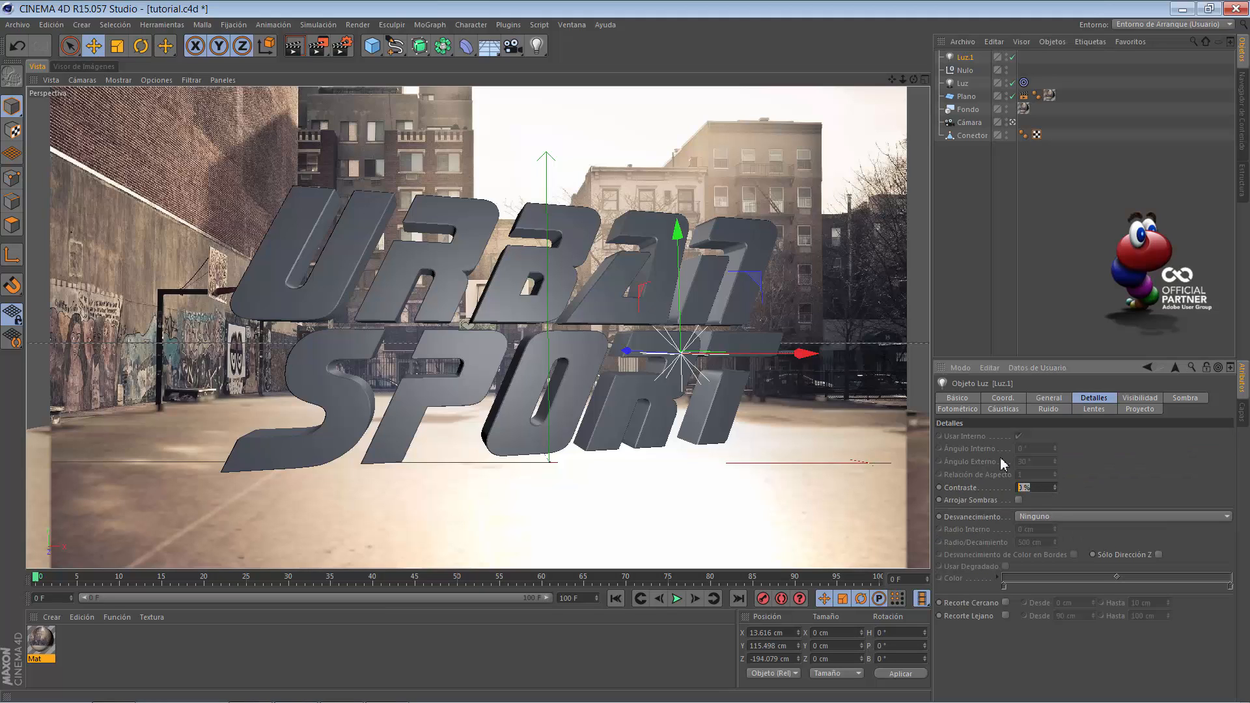
pyautogui.press('Return')
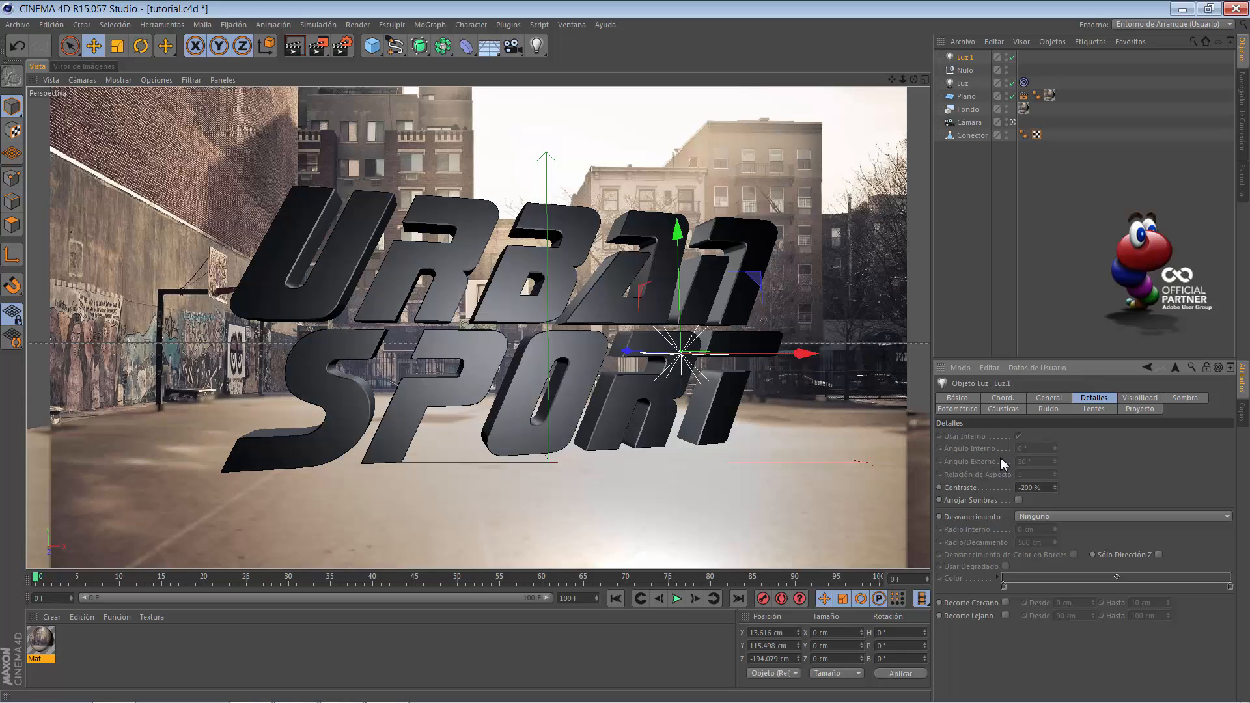
# Give Luz.1 a Cuadrado Inverso (Físicamente Perfecto) falloff with a decay radius of 340 cm
pyautogui.click(1035, 520)
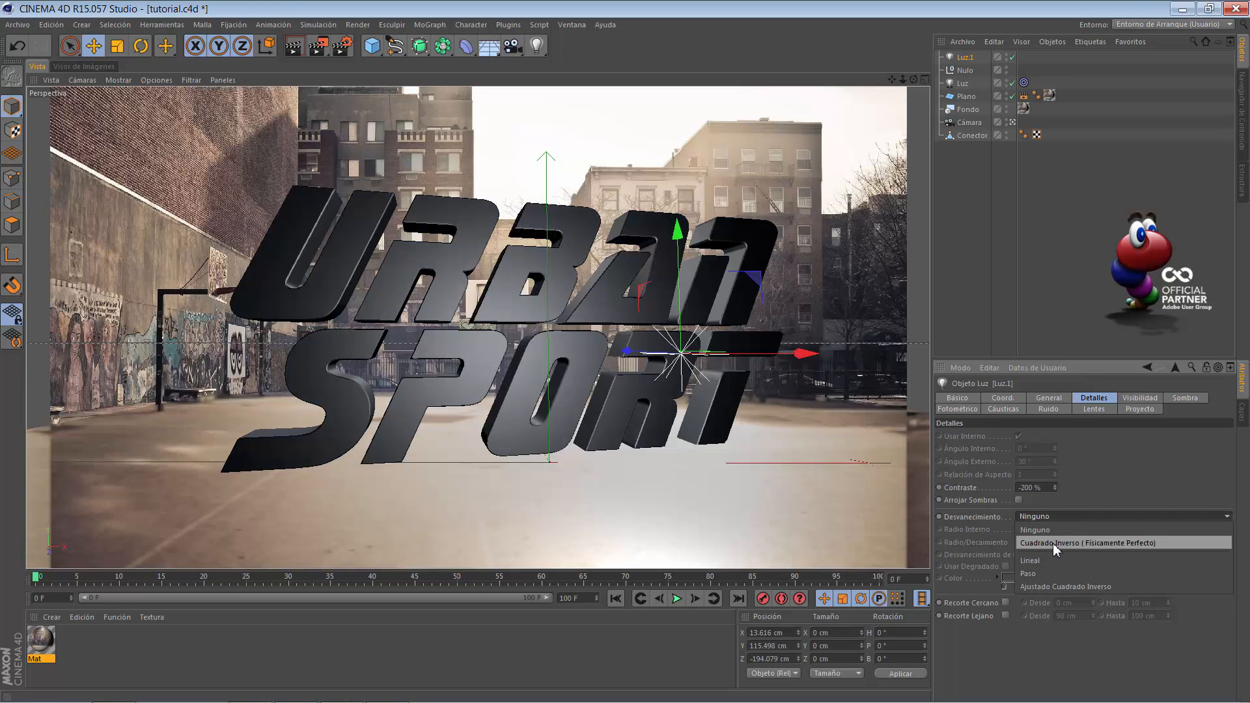
pyautogui.click(1053, 544)
pyautogui.moveTo(1052, 547); pyautogui.dragTo(996, 532)
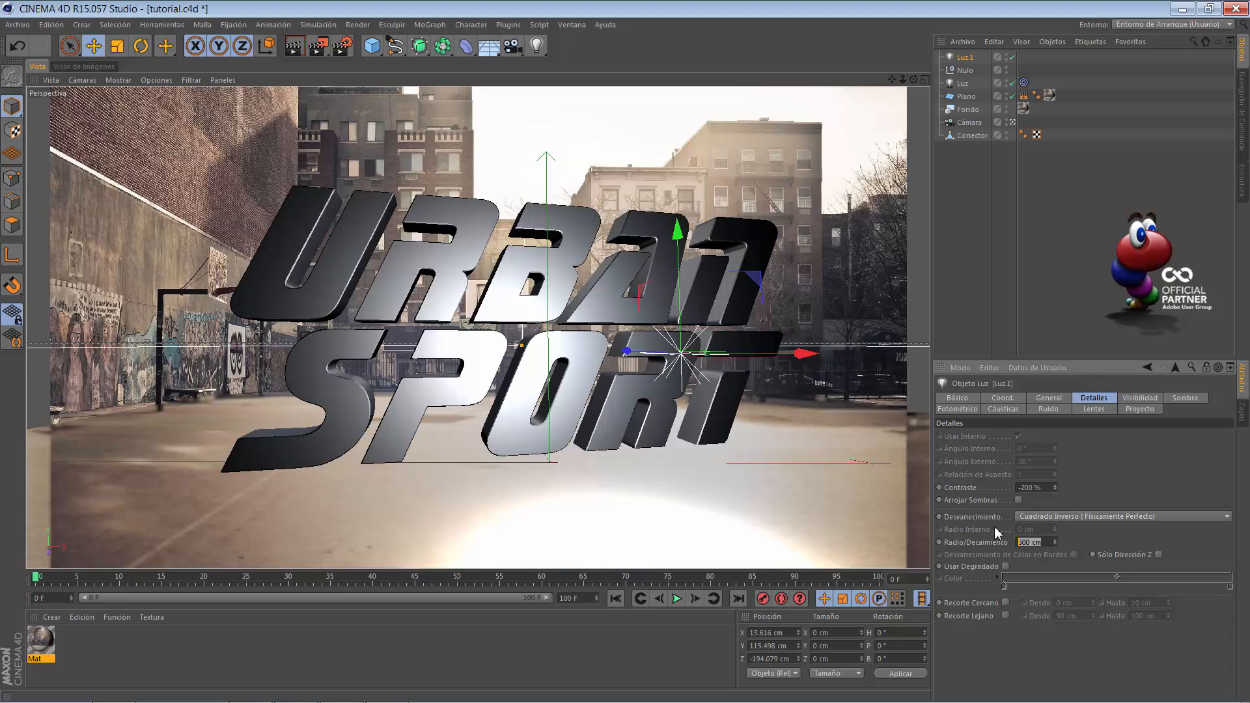
pyautogui.write('340')
pyautogui.press('Return')
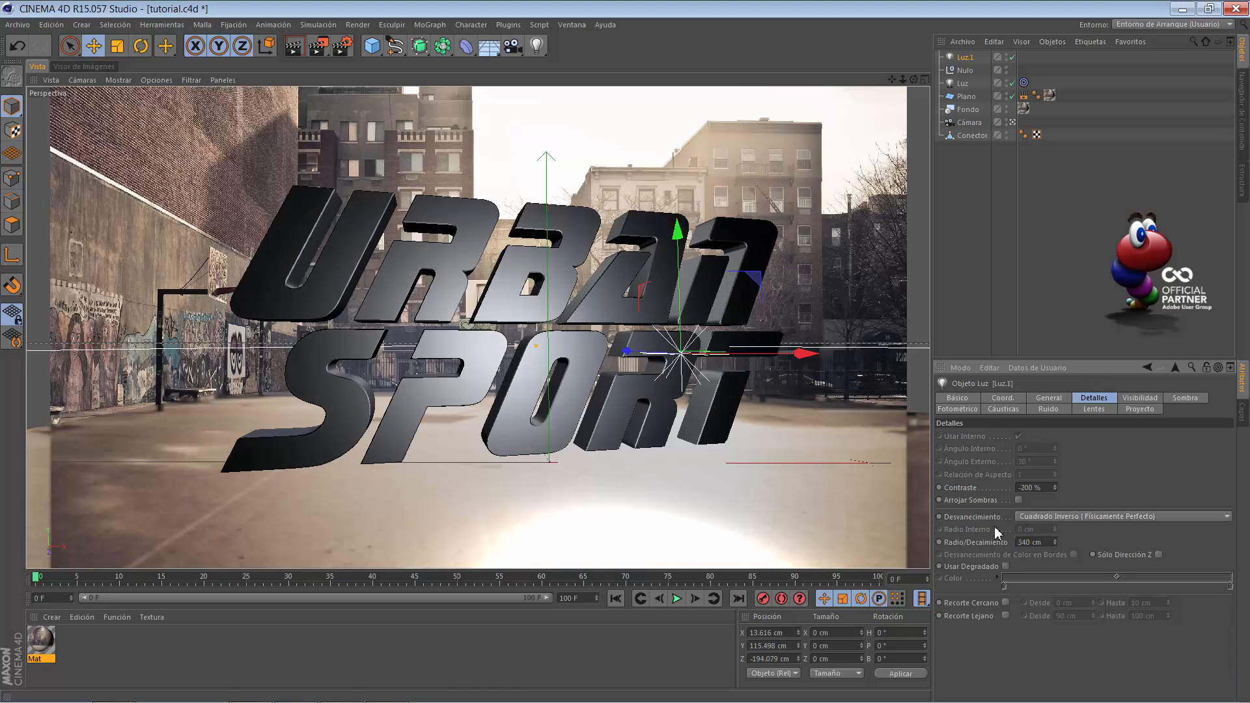
# Reposition Luz.1, leaving the camera view, to about X 137 cm, Y 167 cm and Z -293 cm in front of the text
pyautogui.moveTo(677, 230); pyautogui.dragTo(677, 186)
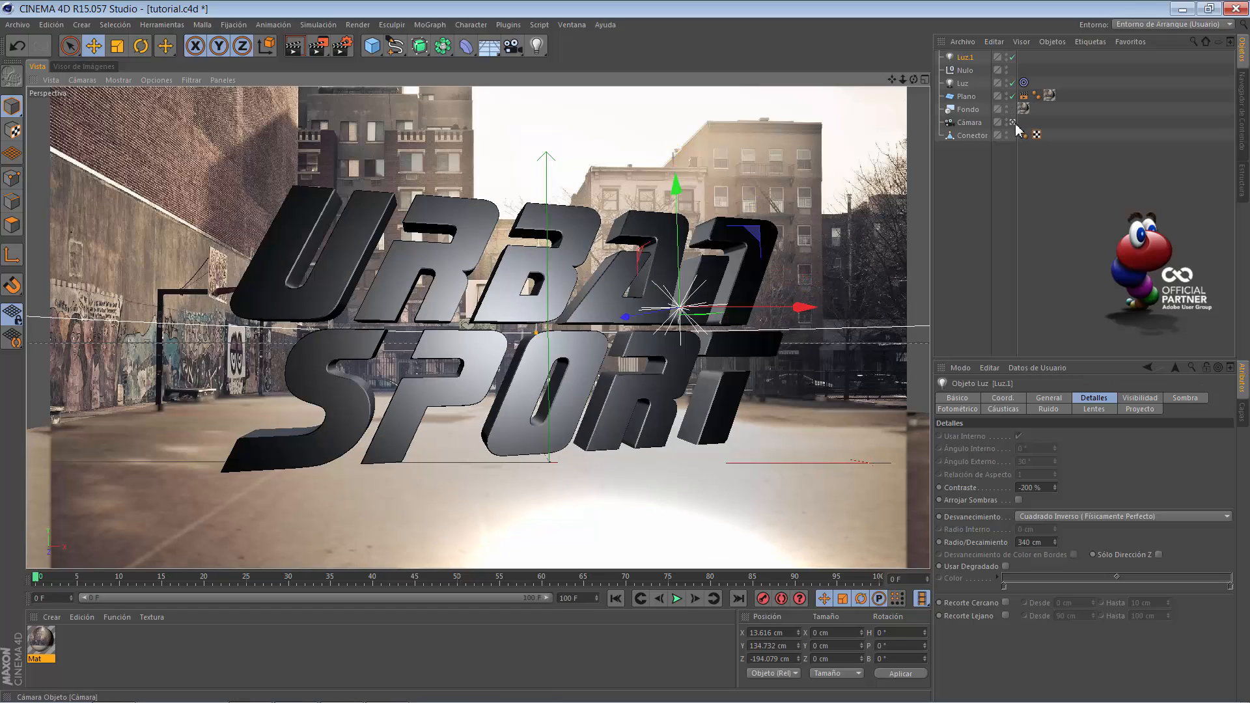
pyautogui.click(1013, 123)
pyautogui.keyDown('alt'); pyautogui.moveTo(625, 273); pyautogui.dragTo(449, 378); pyautogui.keyUp('alt')
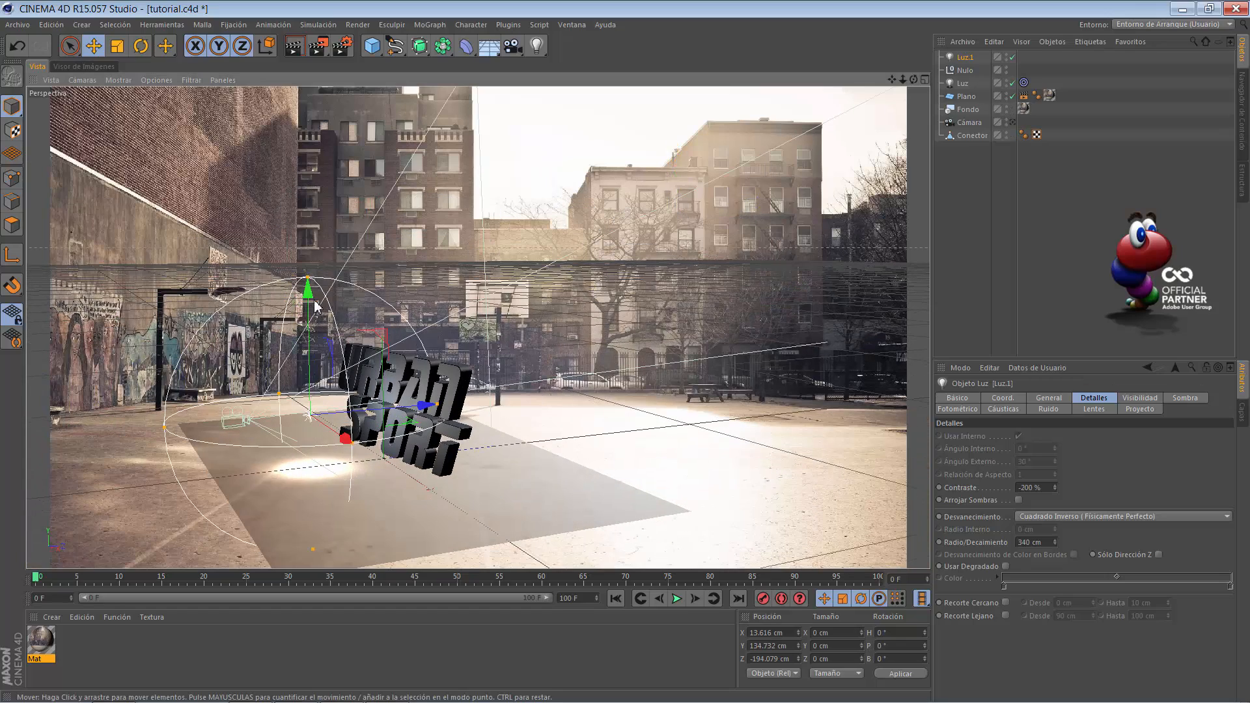
pyautogui.moveTo(318, 307); pyautogui.dragTo(318, 291)
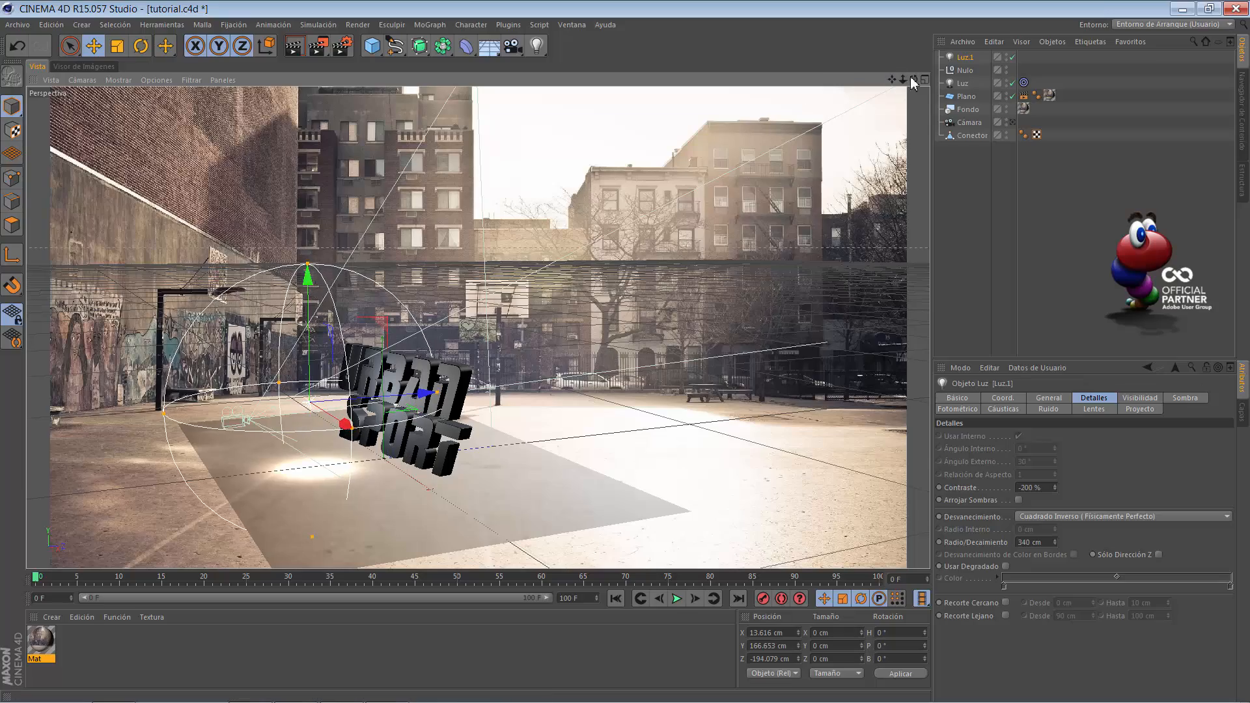
pyautogui.moveTo(913, 80); pyautogui.dragTo(852, 107)
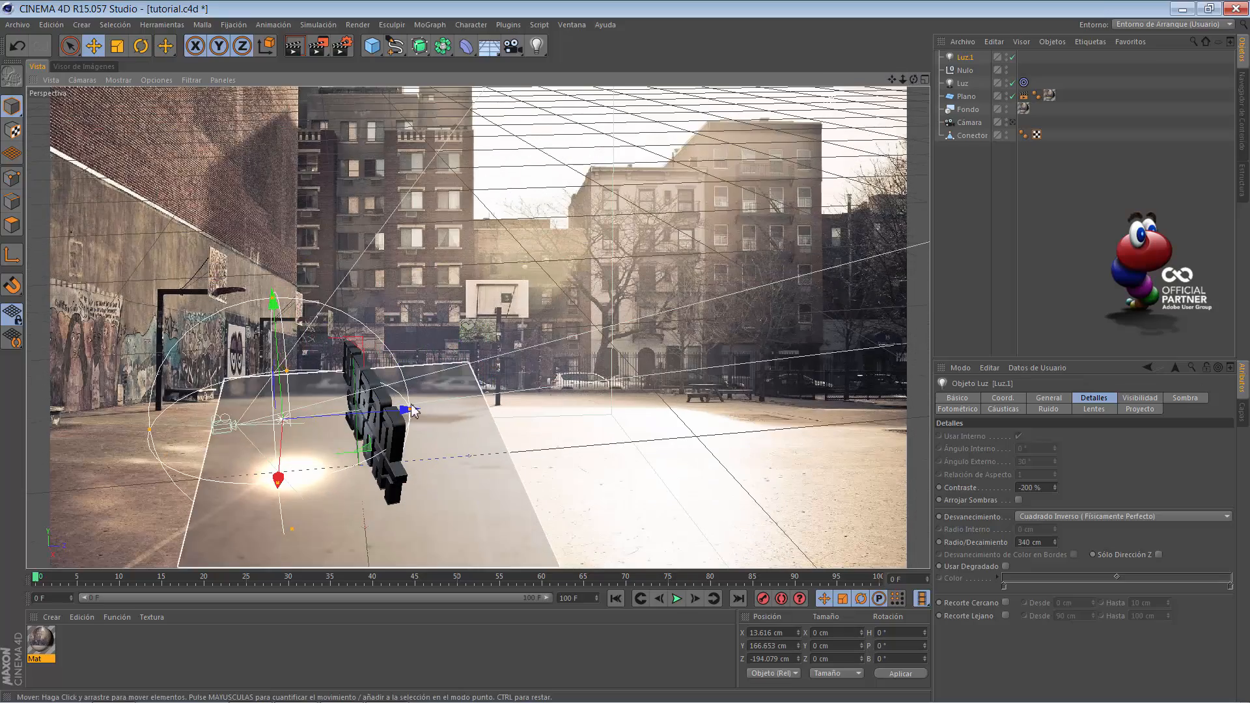
pyautogui.moveTo(407, 410); pyautogui.dragTo(368, 412)
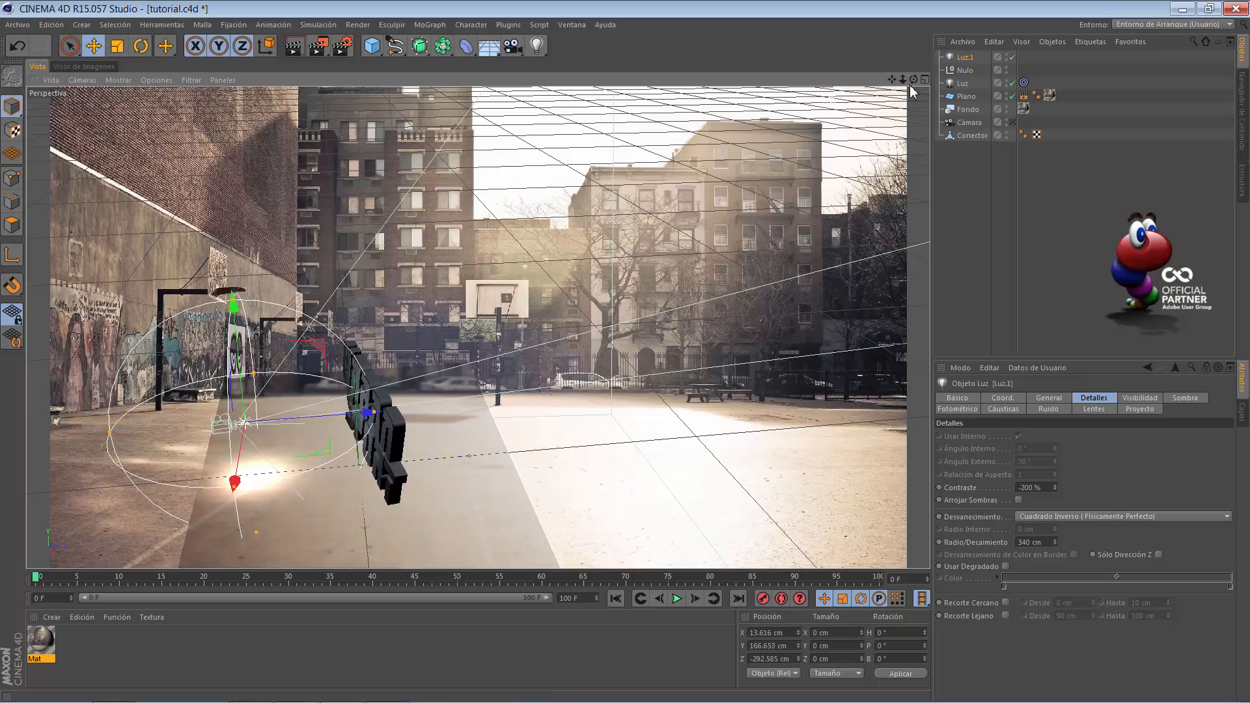
pyautogui.moveTo(913, 80); pyautogui.dragTo(1019, 54)
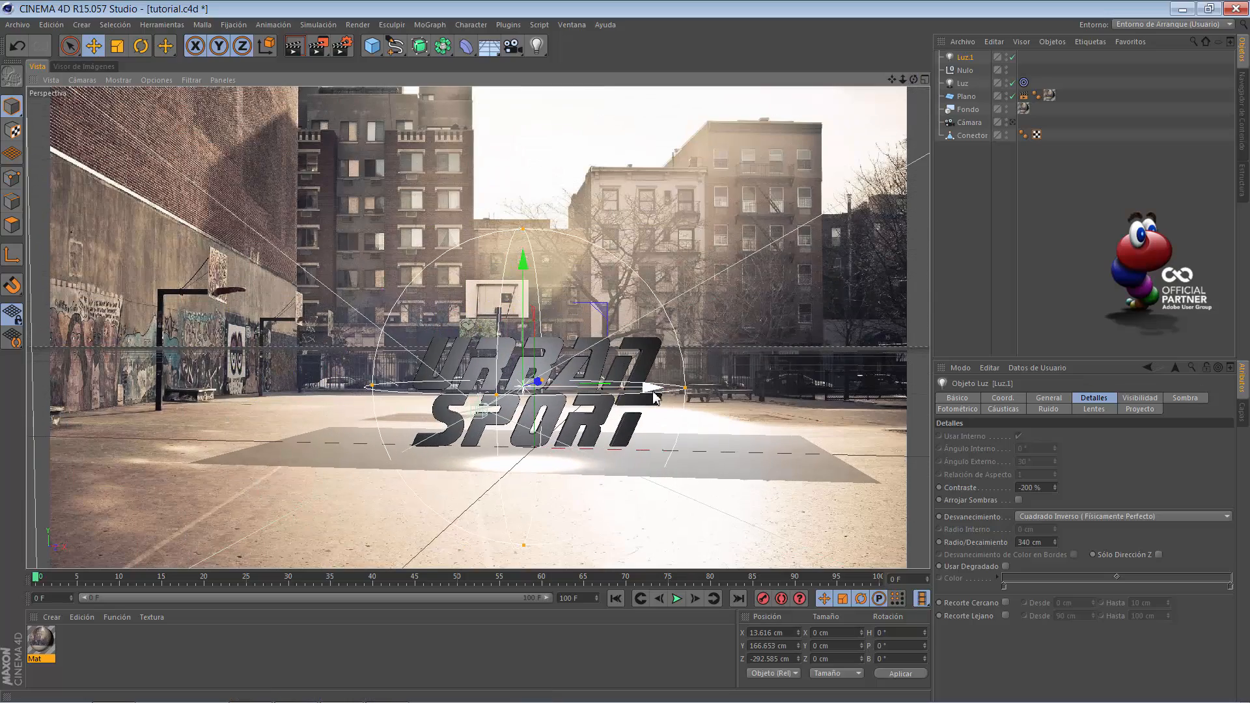
pyautogui.moveTo(654, 388); pyautogui.dragTo(706, 388)
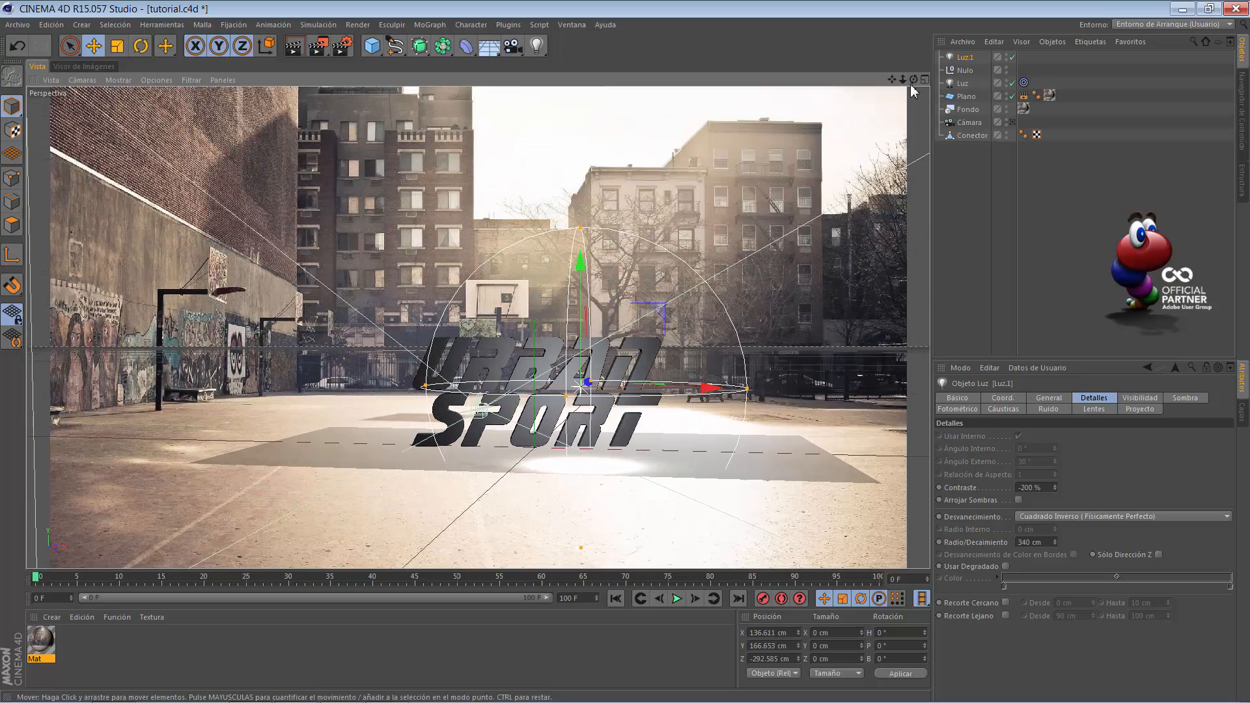
# Add a third Luz and place it in front of the text at about Y 155 cm and Z -252 cm
pyautogui.moveTo(913, 80); pyautogui.dragTo(935, 101)
pyautogui.moveTo(543, 47); pyautogui.dragTo(588, 65)
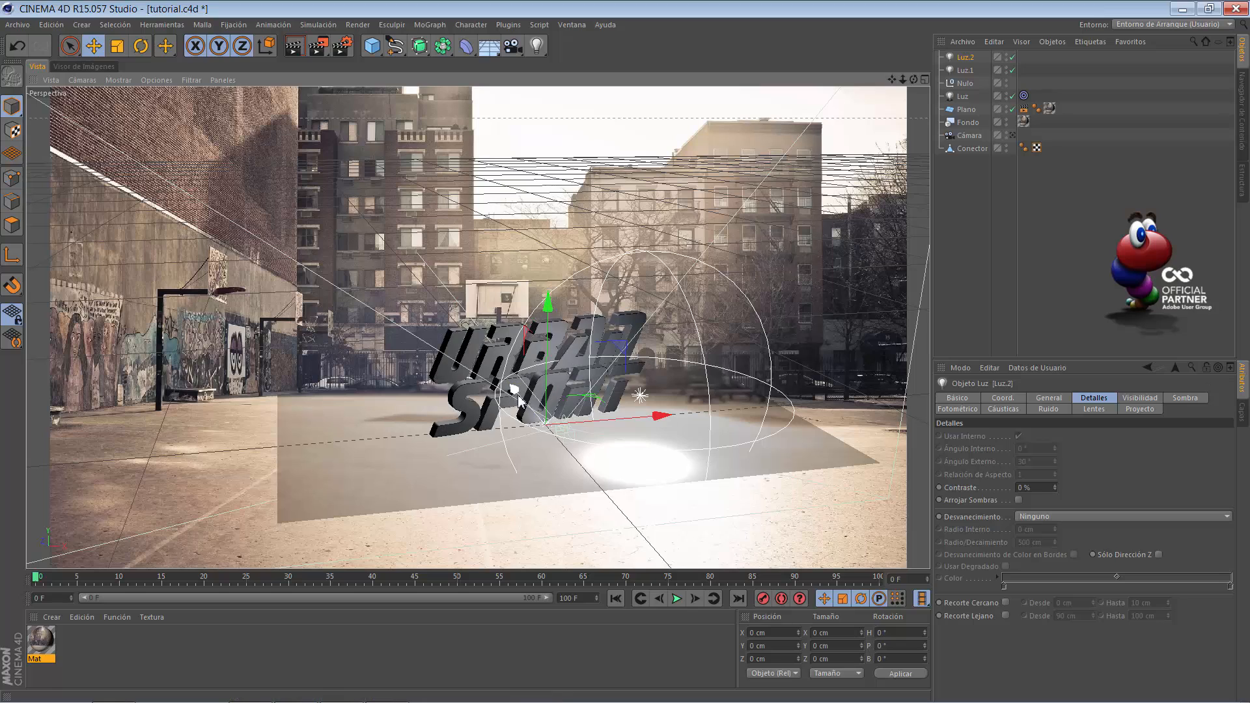
pyautogui.moveTo(514, 390); pyautogui.dragTo(584, 288)
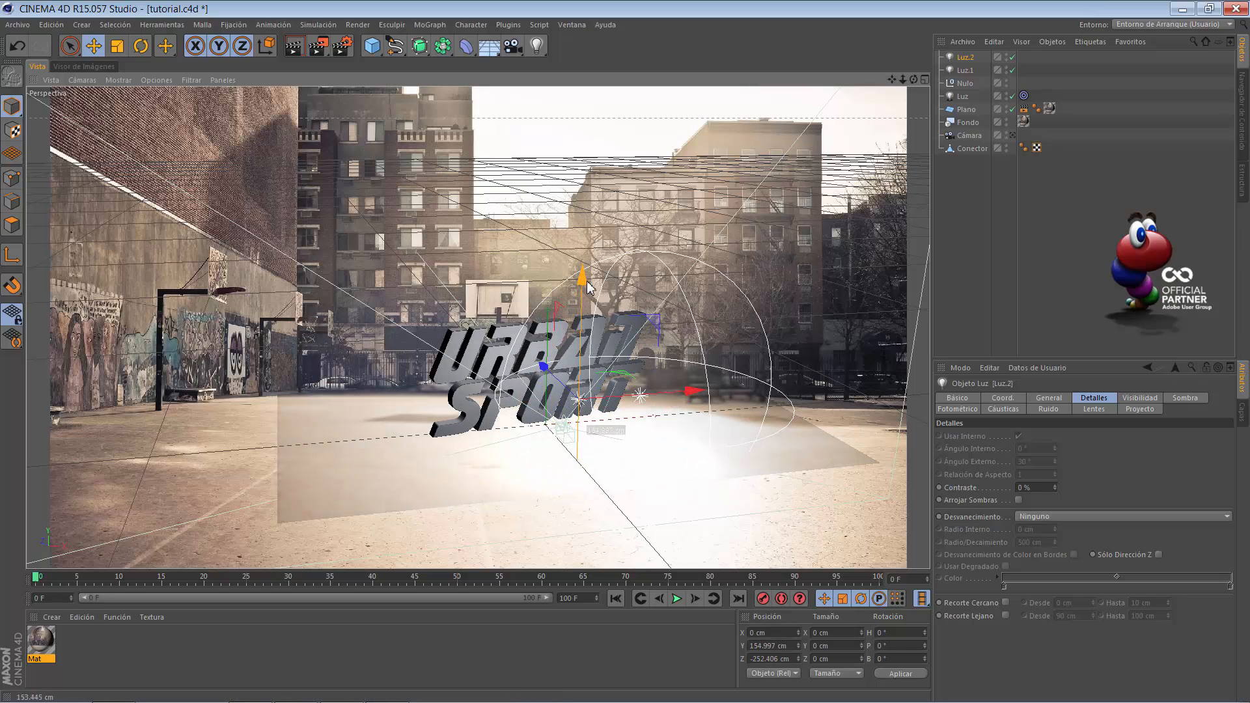
# Enable ambient illumination on Luz.2 at 50 % intensity and test-render the scene through the Cámara
pyautogui.click(1047, 399)
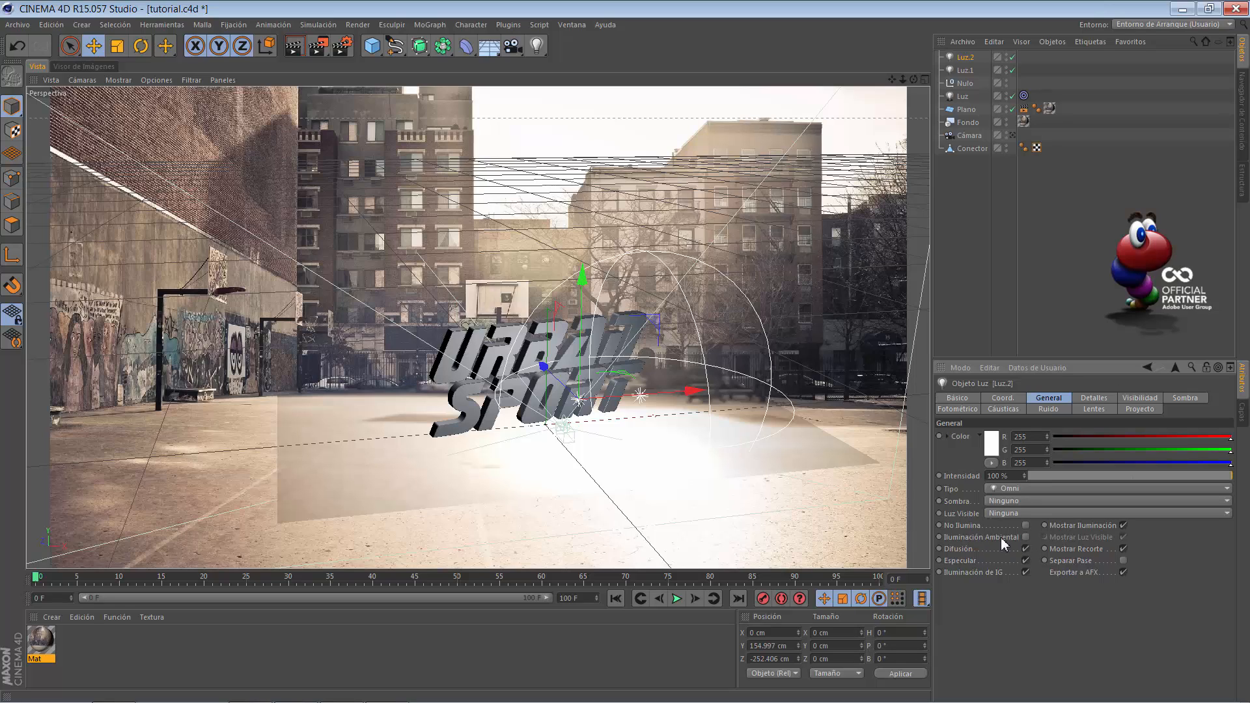
pyautogui.click(1025, 538)
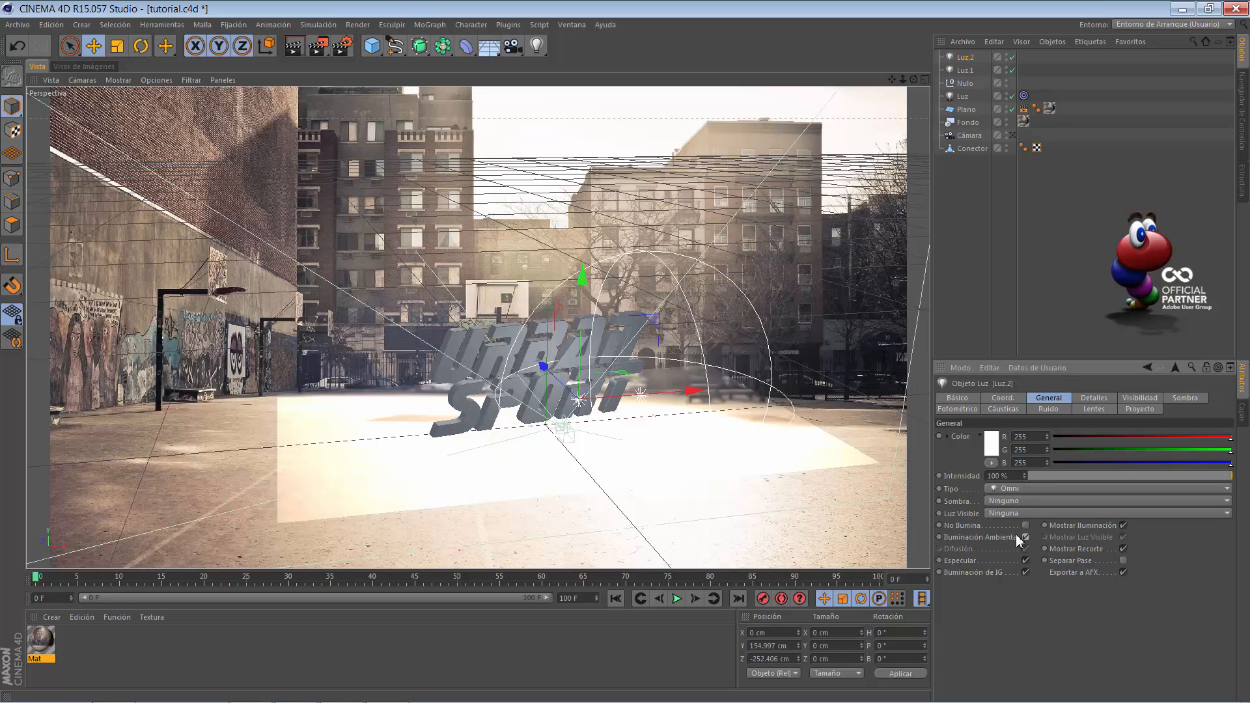
pyautogui.doubleClick(1018, 478)
pyautogui.write('50')
pyautogui.press('Return')
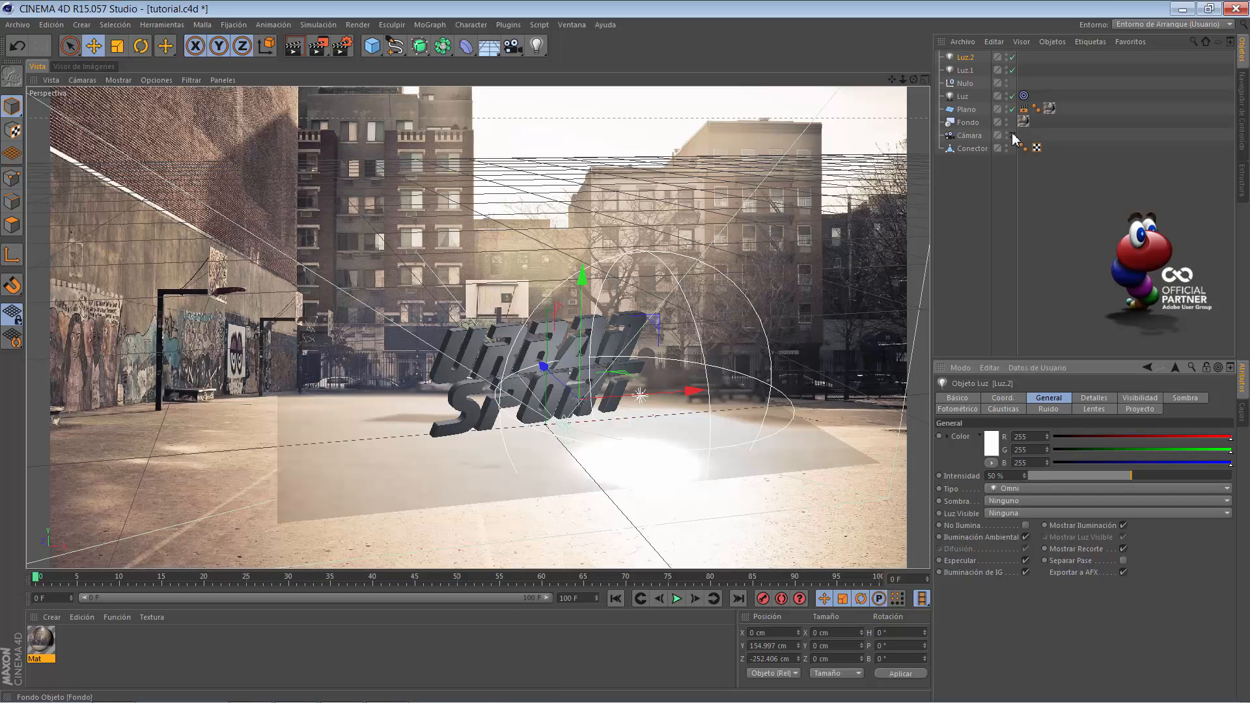
pyautogui.scroll(5, 598, 163)
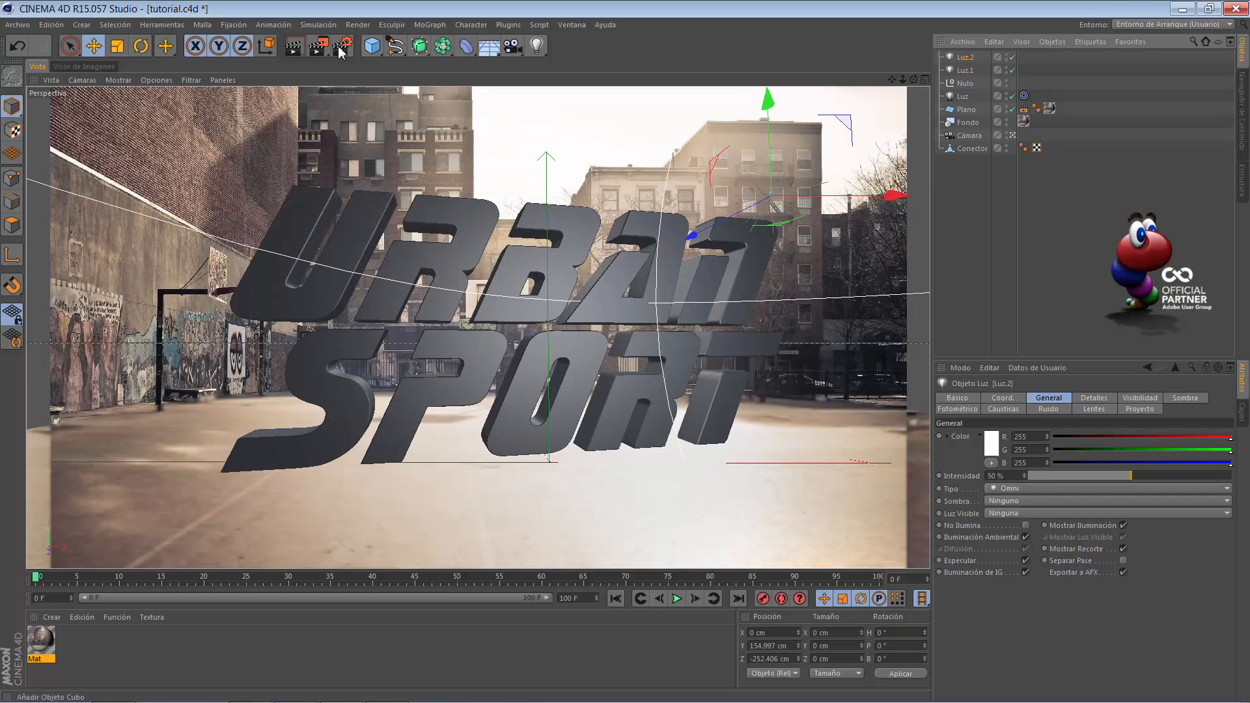
pyautogui.click(294, 45)
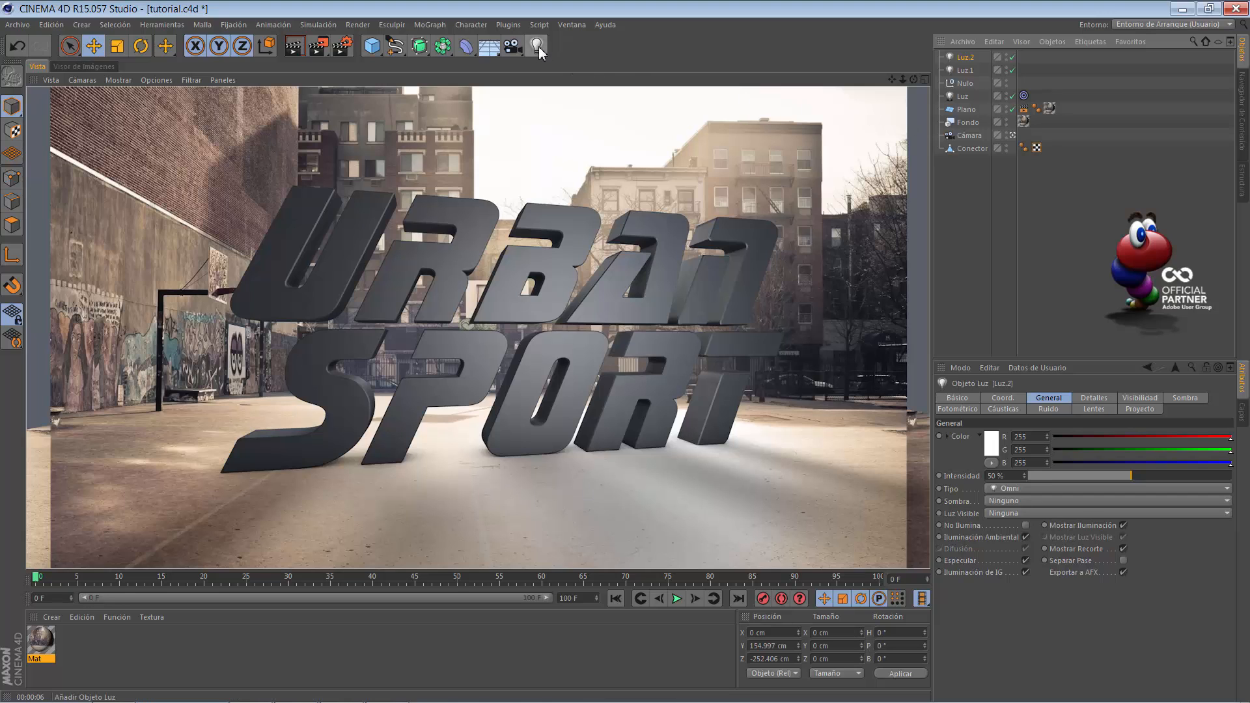
# Add a fourth Luz and, outside the camera view, place it above and behind the text at about X -67 cm, Y 291 cm and Z 600 cm
pyautogui.moveTo(537, 45); pyautogui.dragTo(600, 73)
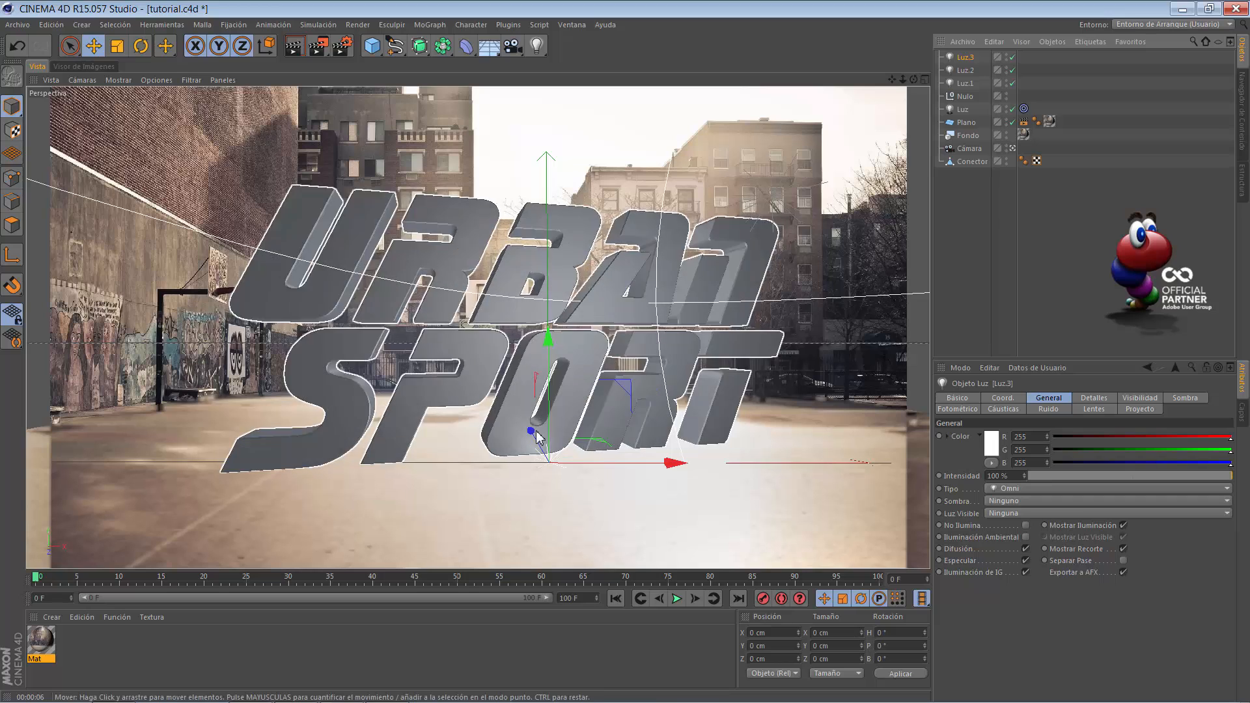
pyautogui.moveTo(534, 432); pyautogui.dragTo(514, 390)
pyautogui.hotkey('ctrl', 'z')
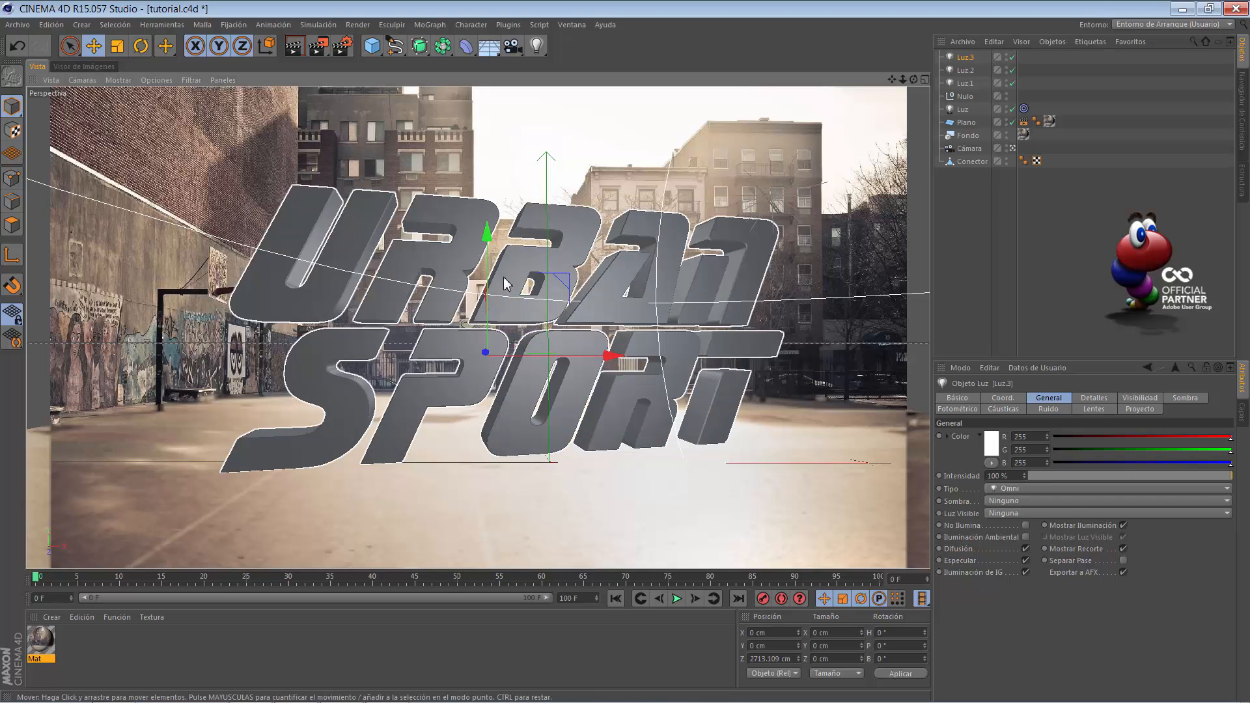
pyautogui.click(1012, 149)
pyautogui.scroll(3, 628, 372)
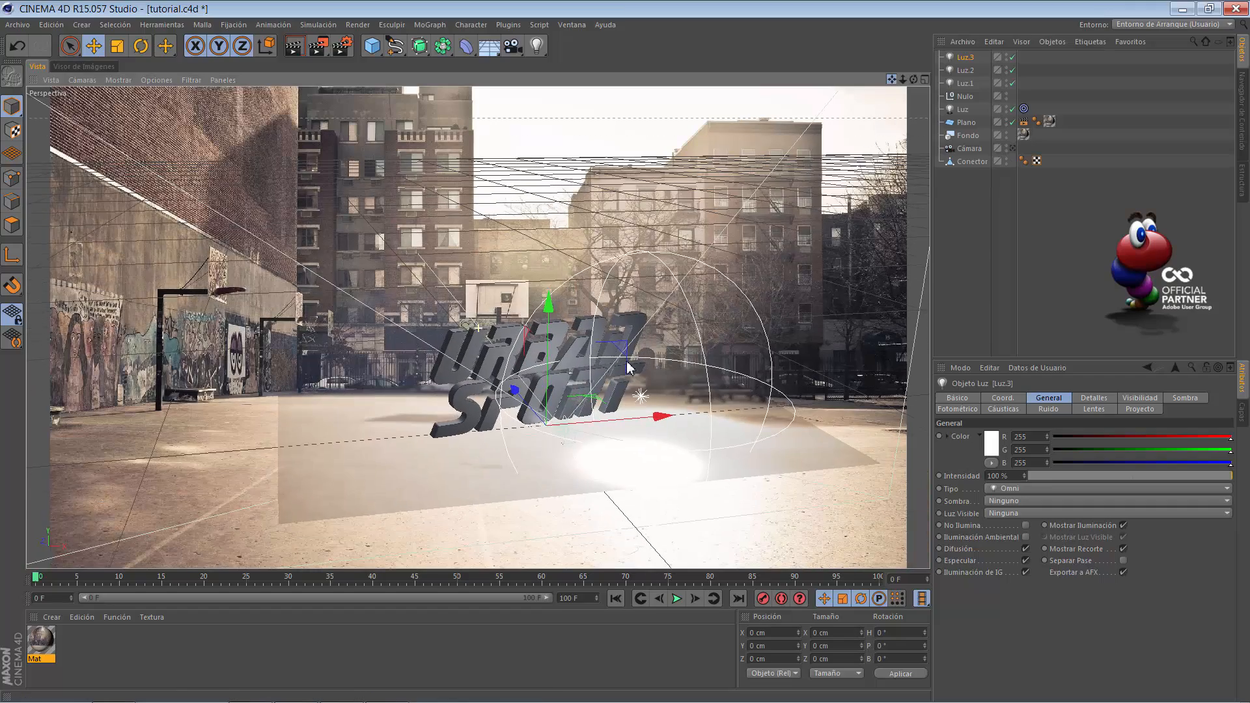
pyautogui.moveTo(509, 400); pyautogui.dragTo(449, 140)
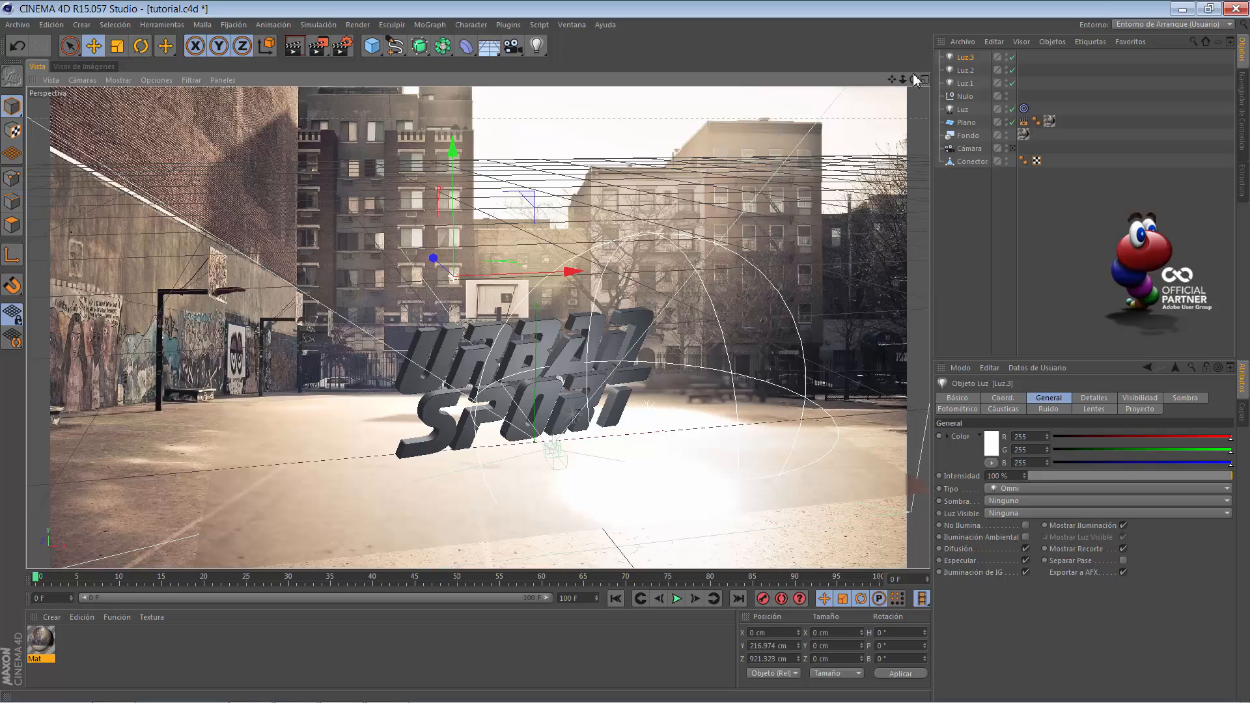
pyautogui.moveTo(913, 79); pyautogui.dragTo(801, 318)
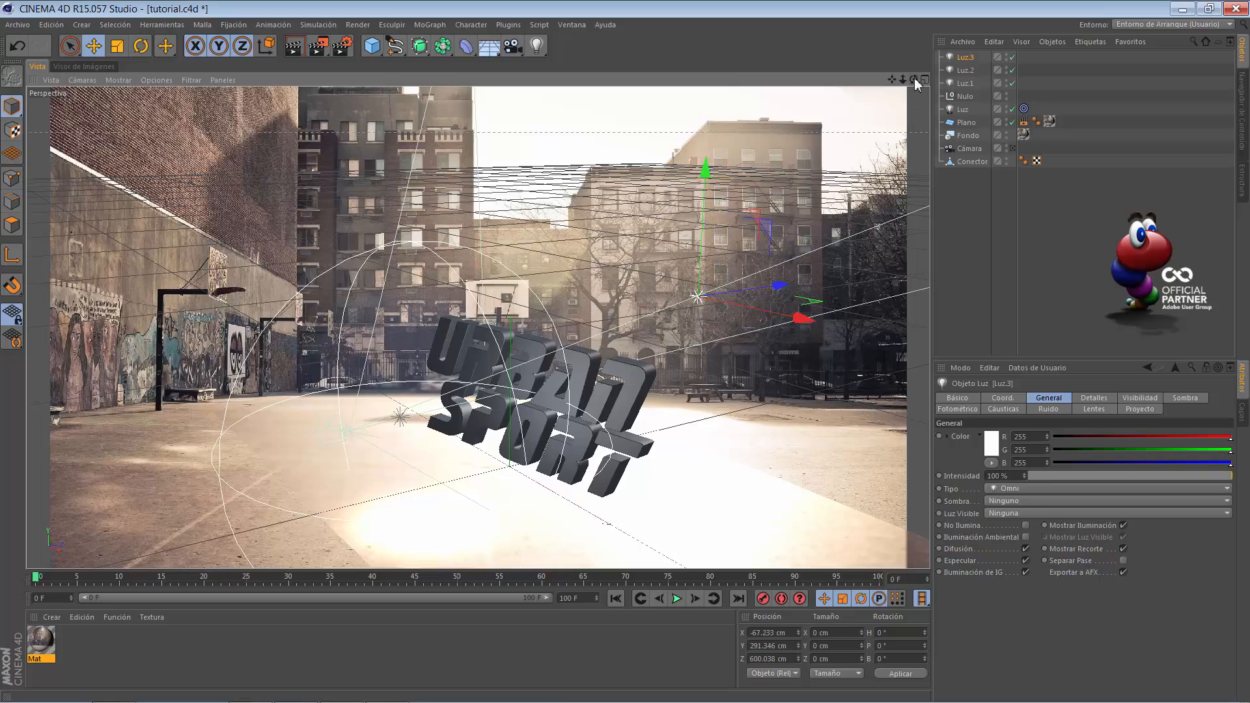
pyautogui.moveTo(914, 79)
pyautogui.mouseDown()
pyautogui.moveTo(879, 130)
pyautogui.moveTo(916, 84)
pyautogui.mouseUp()
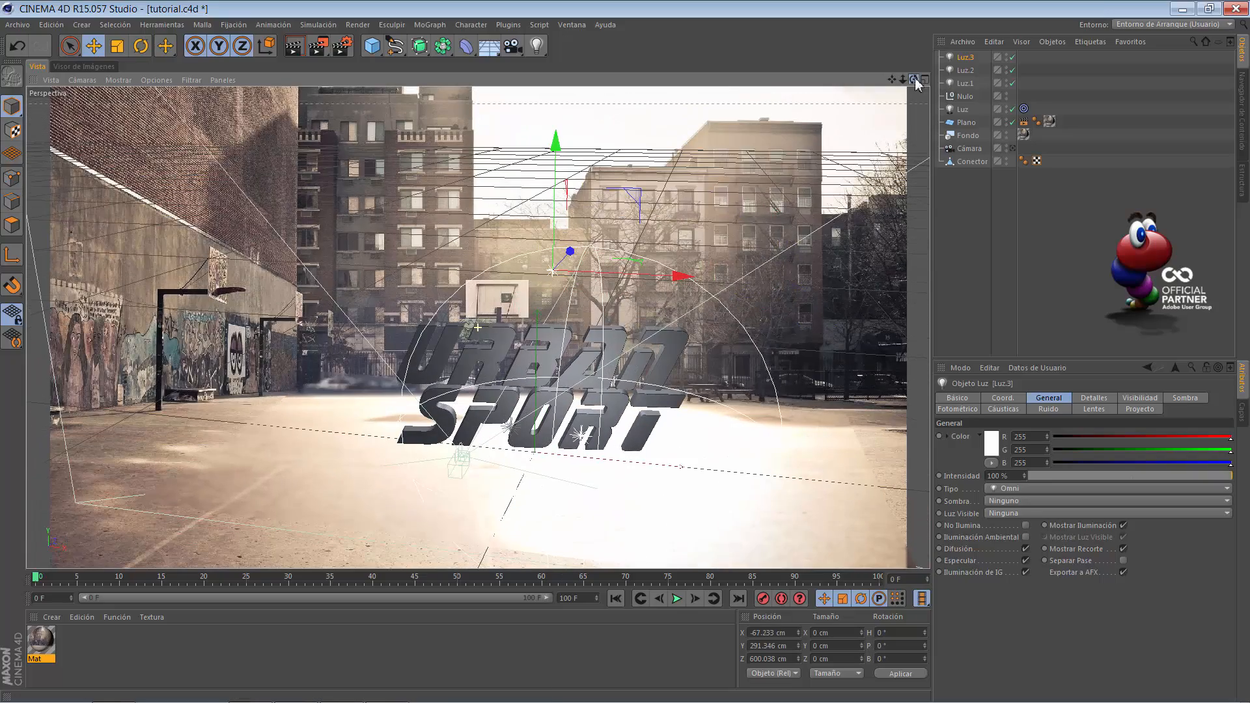
# Set Luz.3 to 75 % intensity with soft shadow maps (Mapa de Sombras Suave) and test-render the scene through the Cámara
pyautogui.moveTo(1011, 477); pyautogui.dragTo(934, 457)
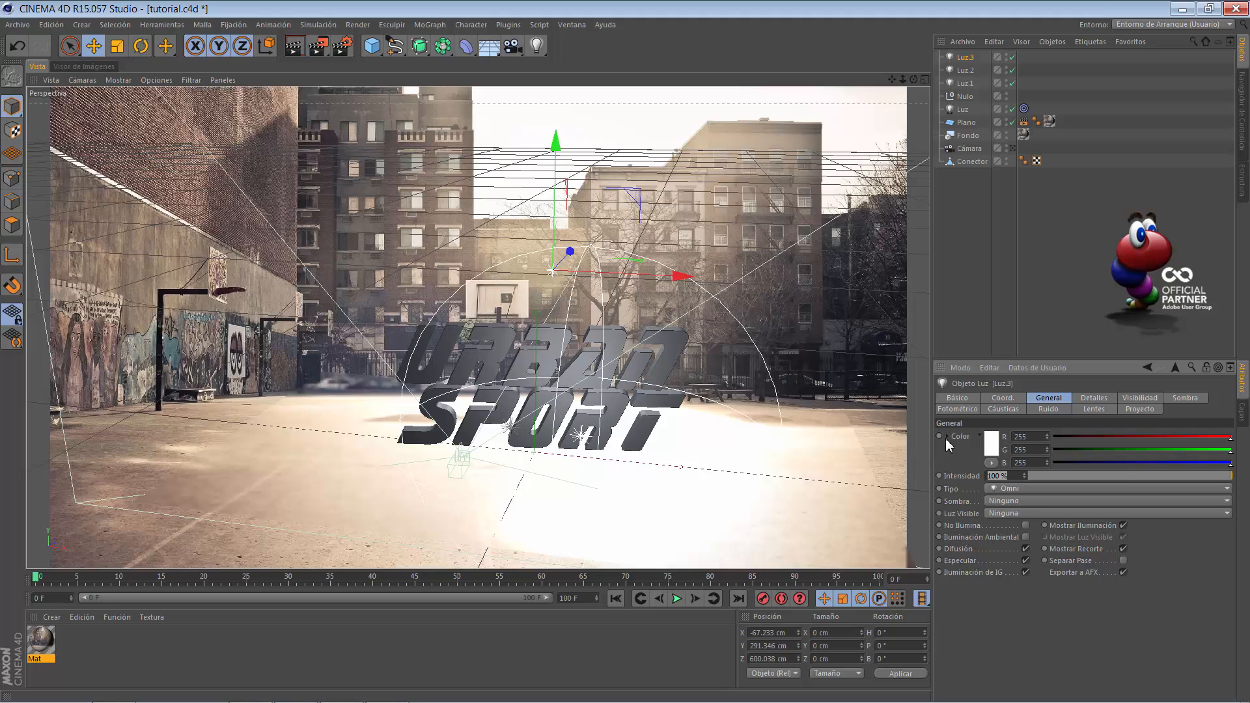
pyautogui.write('75')
pyautogui.press('Return')
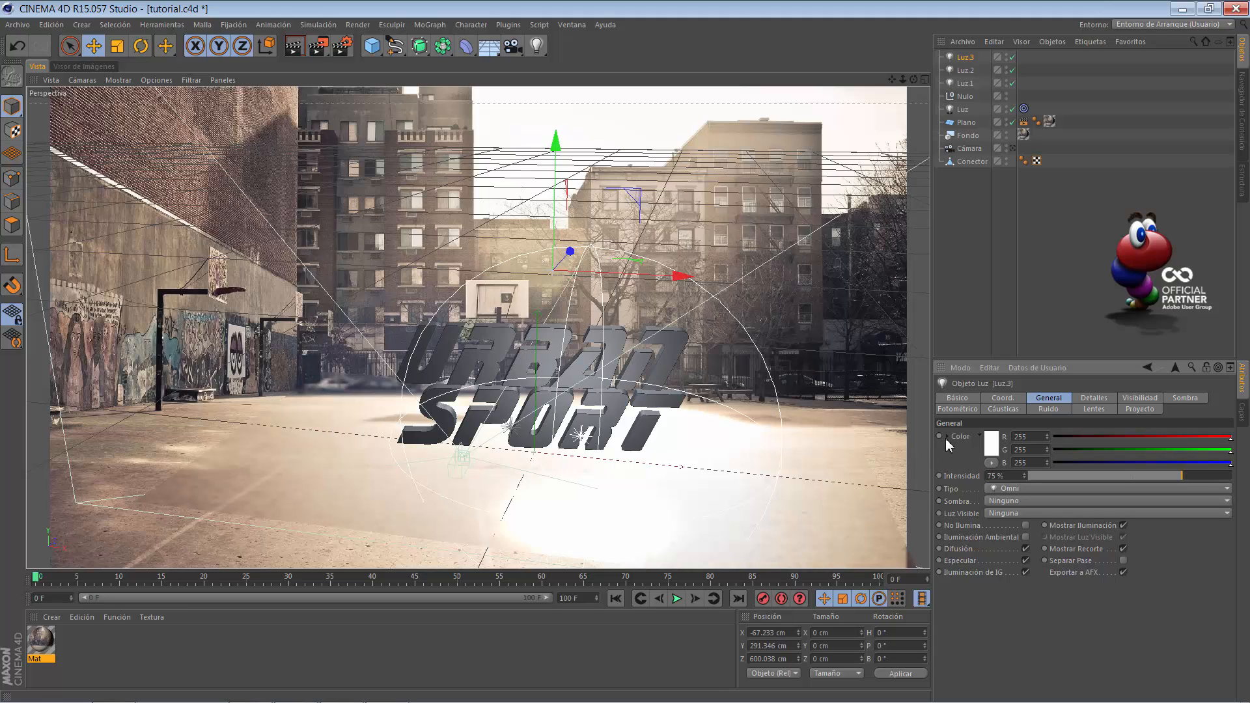
pyautogui.click(1011, 500)
pyautogui.click(1022, 515)
pyautogui.click(1012, 149)
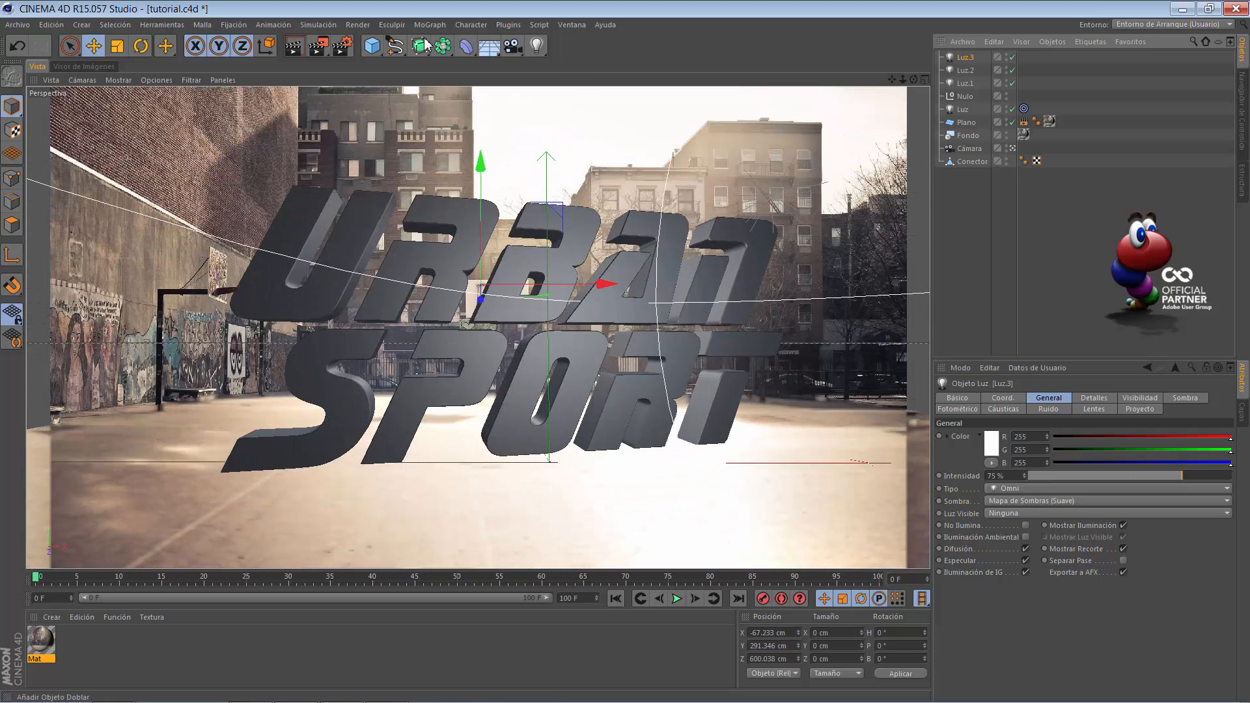
pyautogui.click(293, 45)
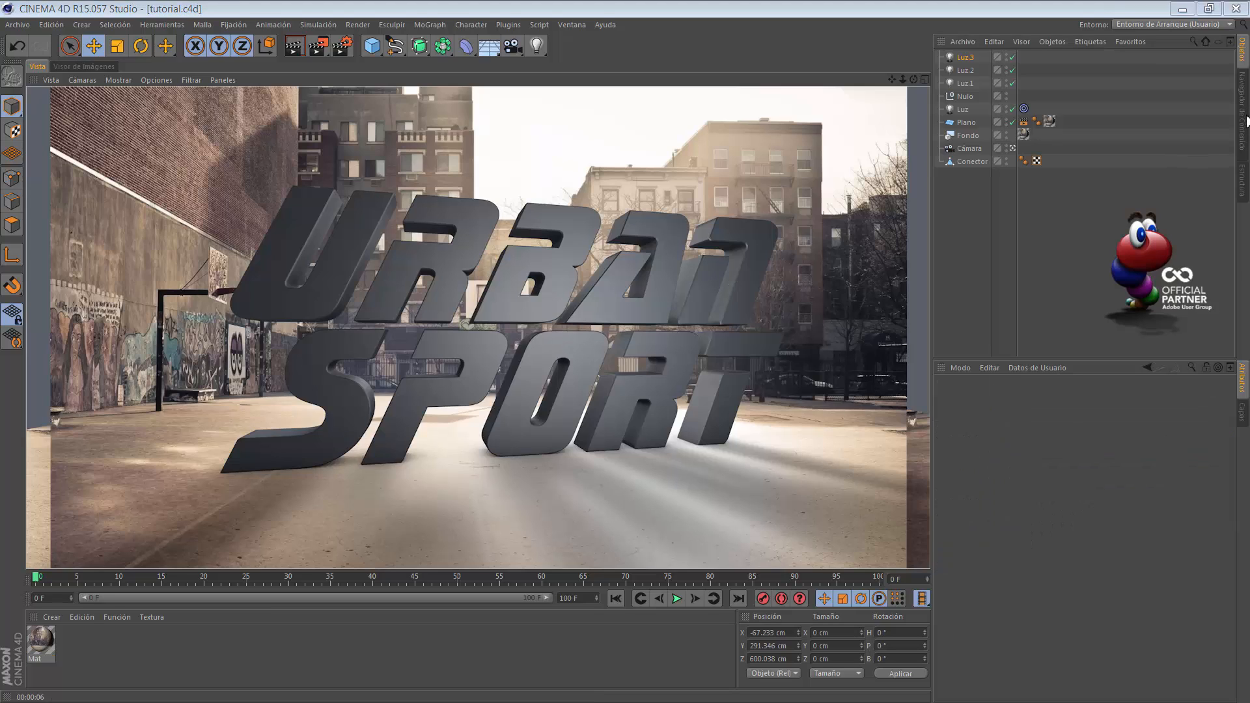
# Find the Metal 009 preset among the Prime basic materials and apply it to the URBAN SPORT text
pyautogui.click(1246, 120)
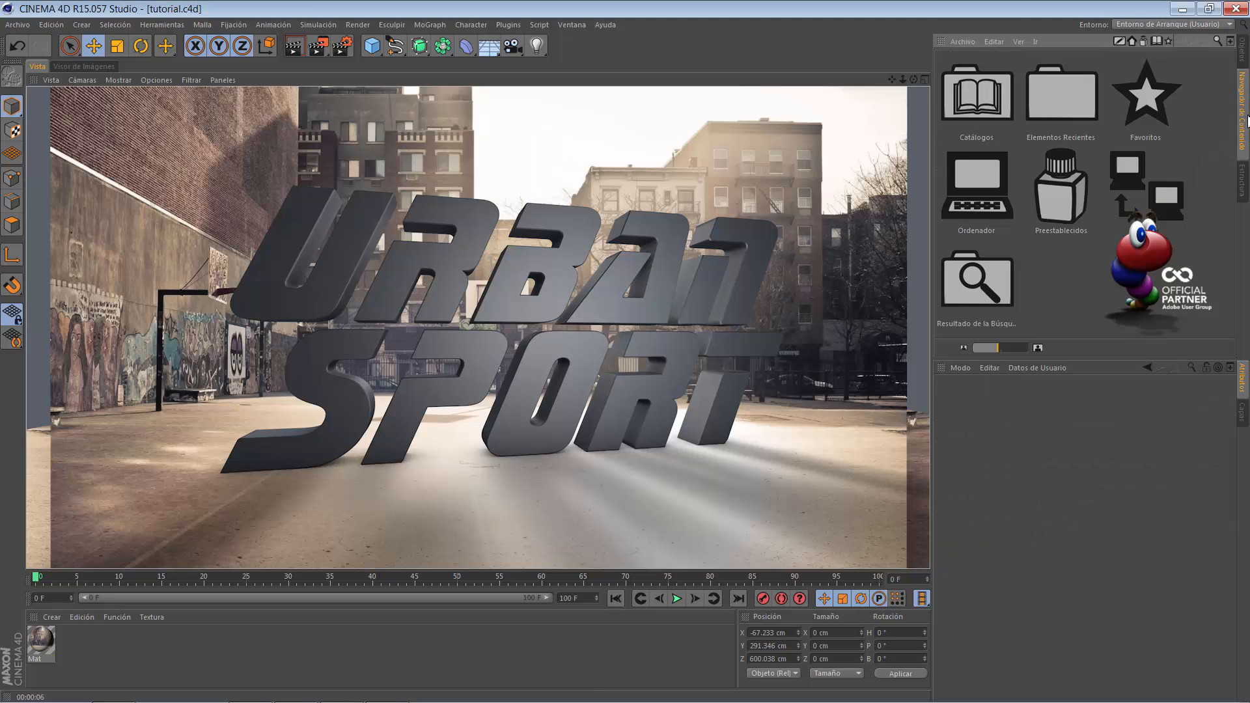
pyautogui.doubleClick(1061, 200)
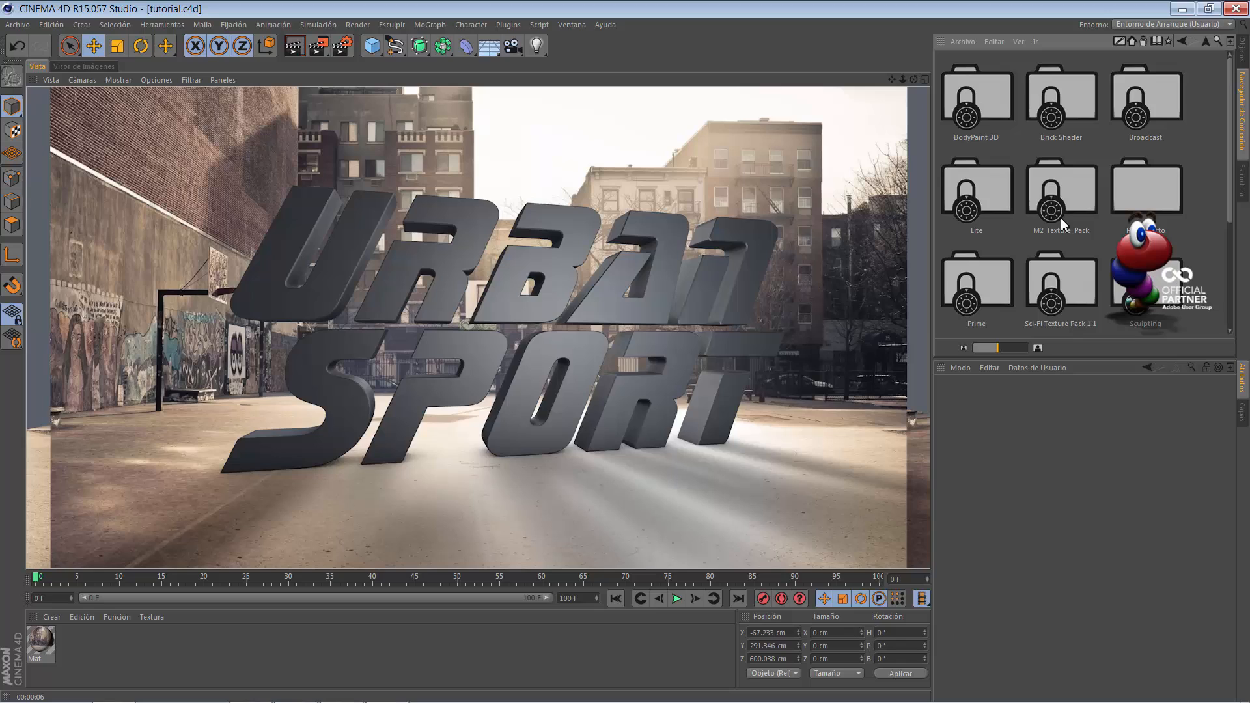
pyautogui.doubleClick(989, 285)
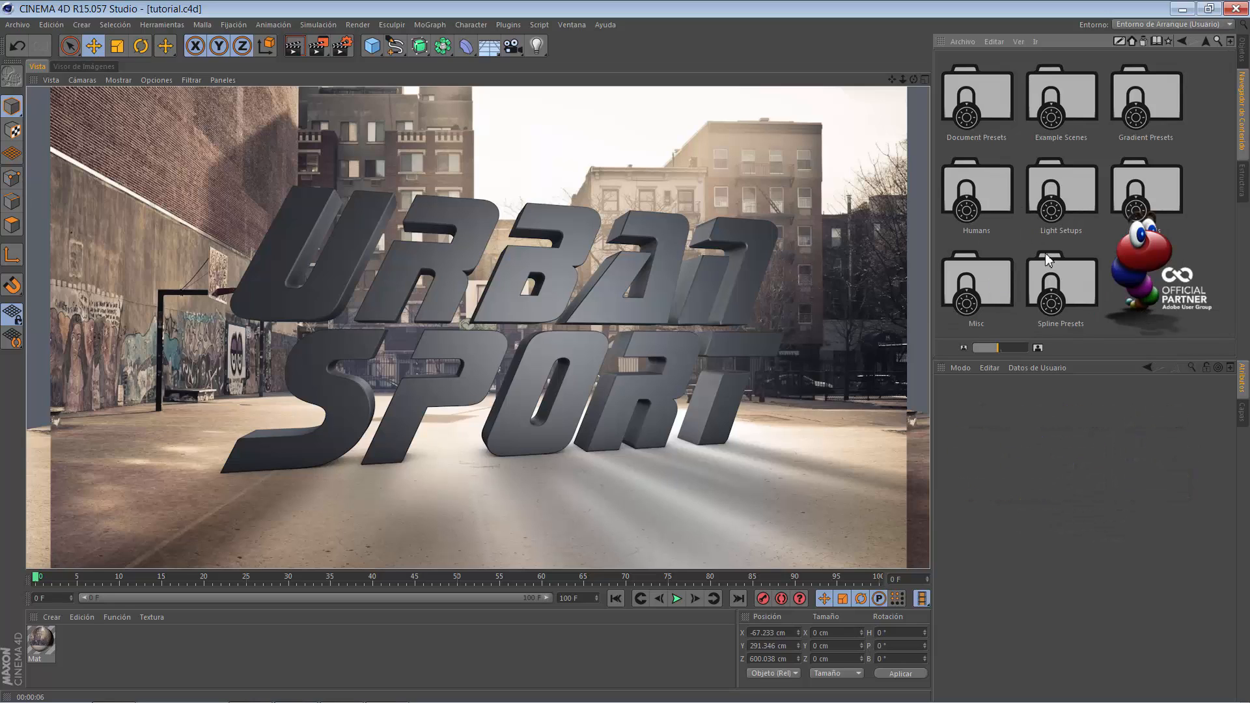
pyautogui.doubleClick(1133, 208)
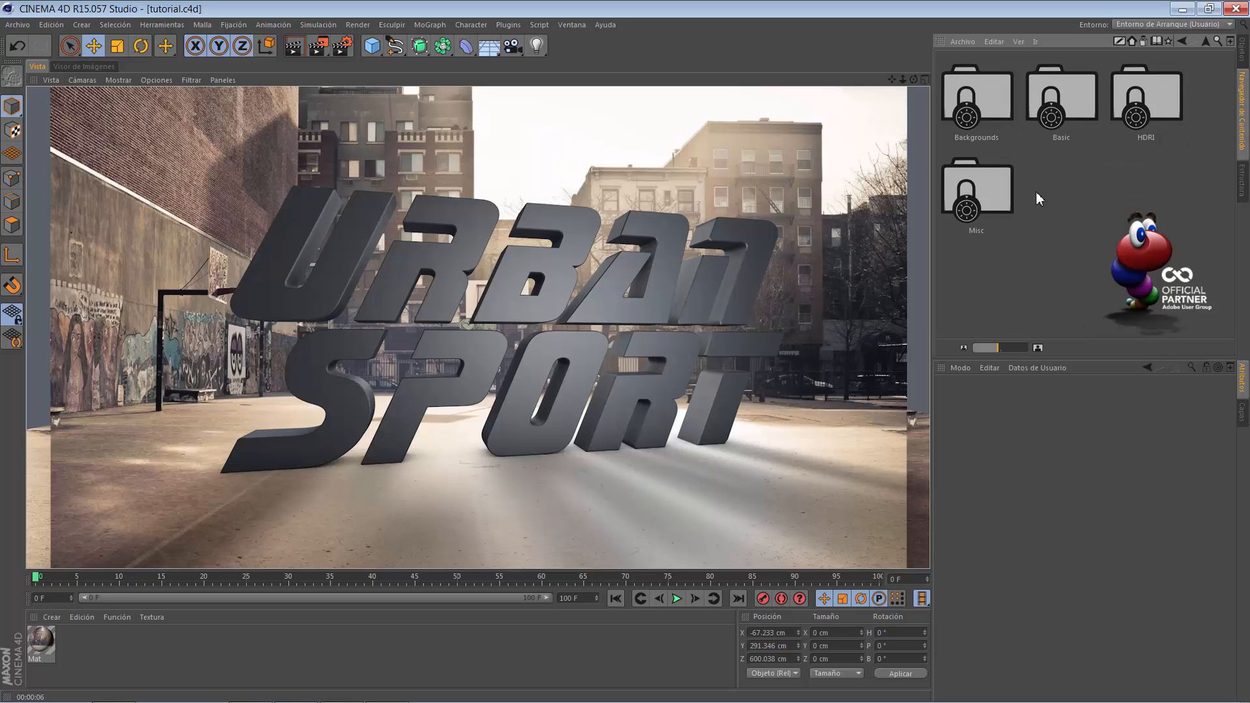
pyautogui.doubleClick(1075, 108)
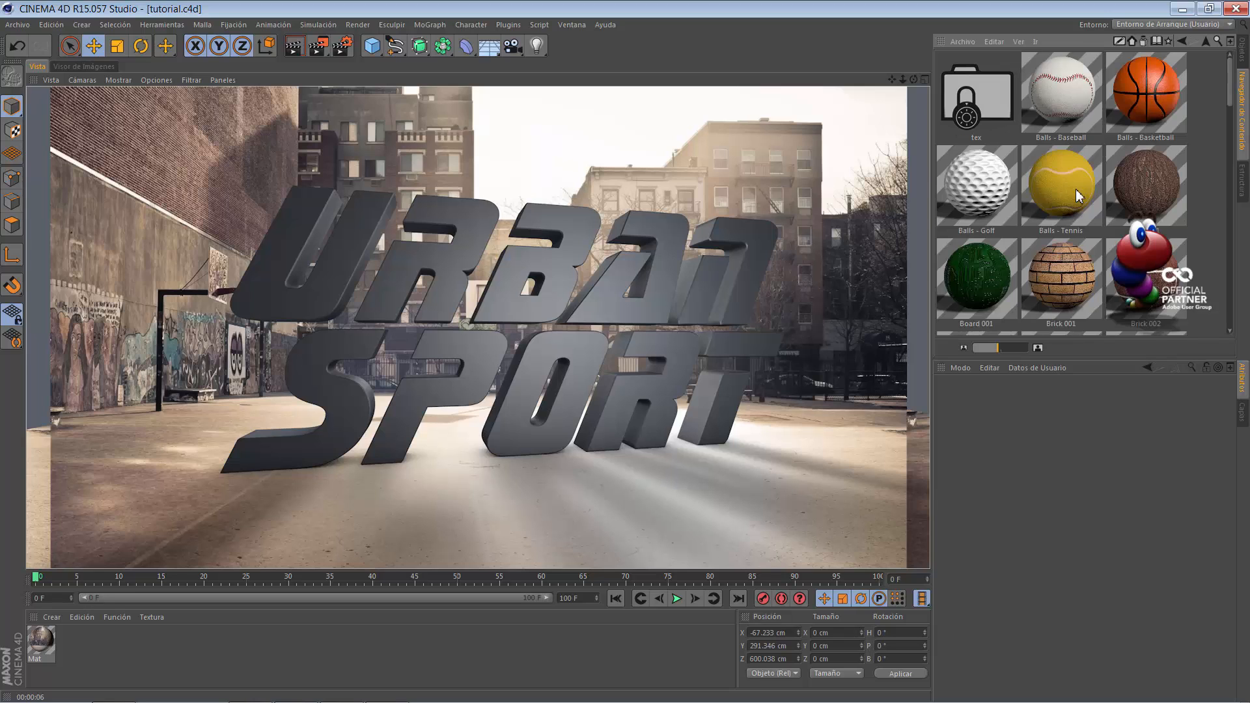
pyautogui.scroll(-5, 1075, 189)
pyautogui.scroll(-3, 1075, 188)
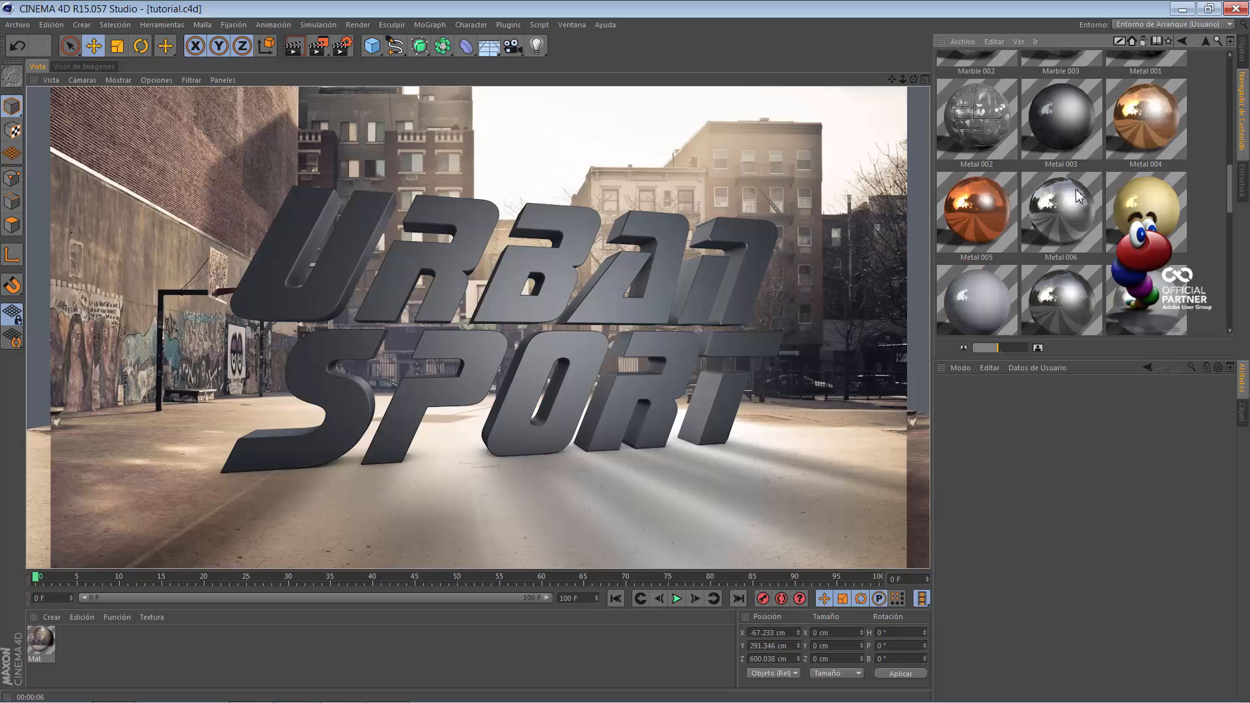
pyautogui.scroll(-1, 1078, 195)
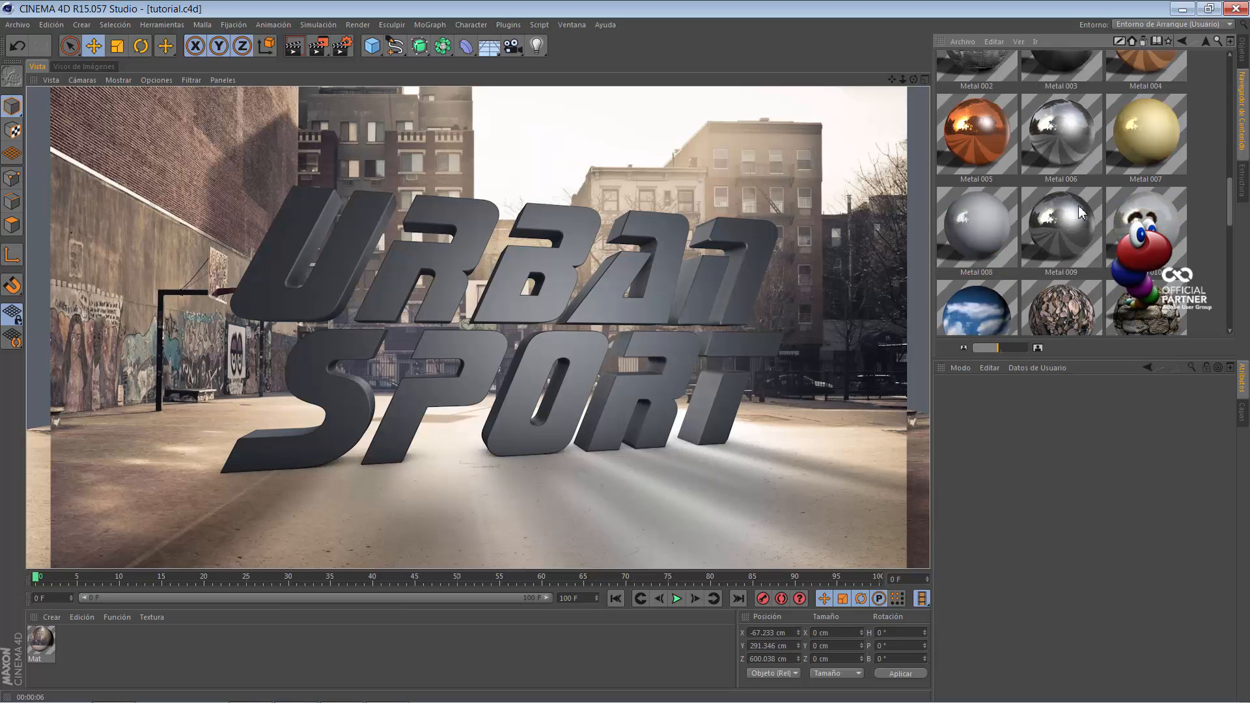
pyautogui.moveTo(1073, 220); pyautogui.dragTo(478, 480)
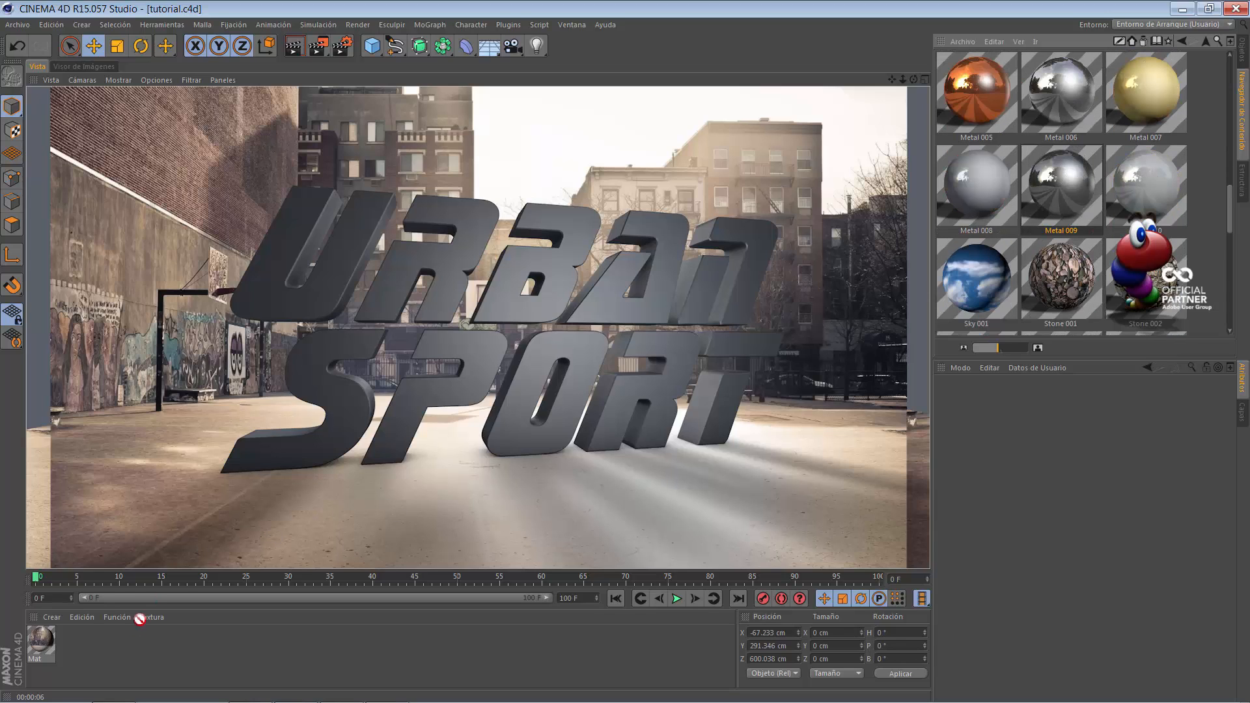
pyautogui.moveTo(139, 618); pyautogui.dragTo(384, 303)
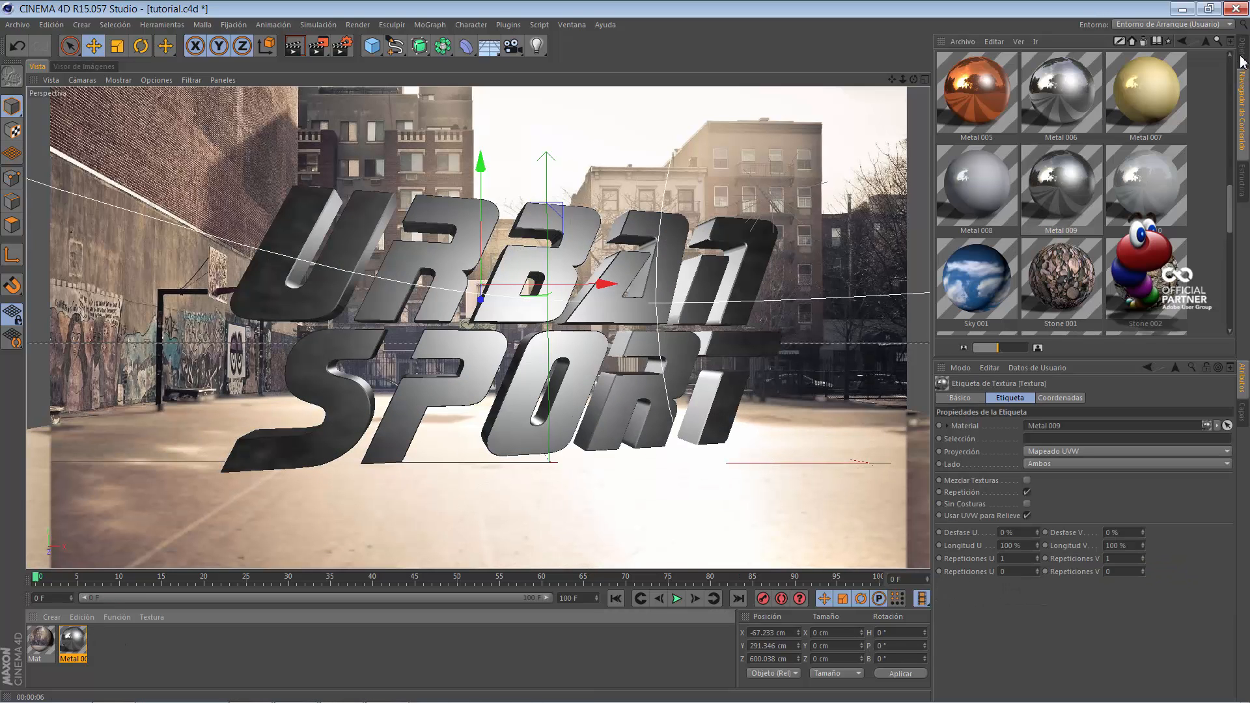
# Set the Metal 009 texture projection on the Conector text to Cúbica and review the material's reflection settings
pyautogui.click(1240, 60)
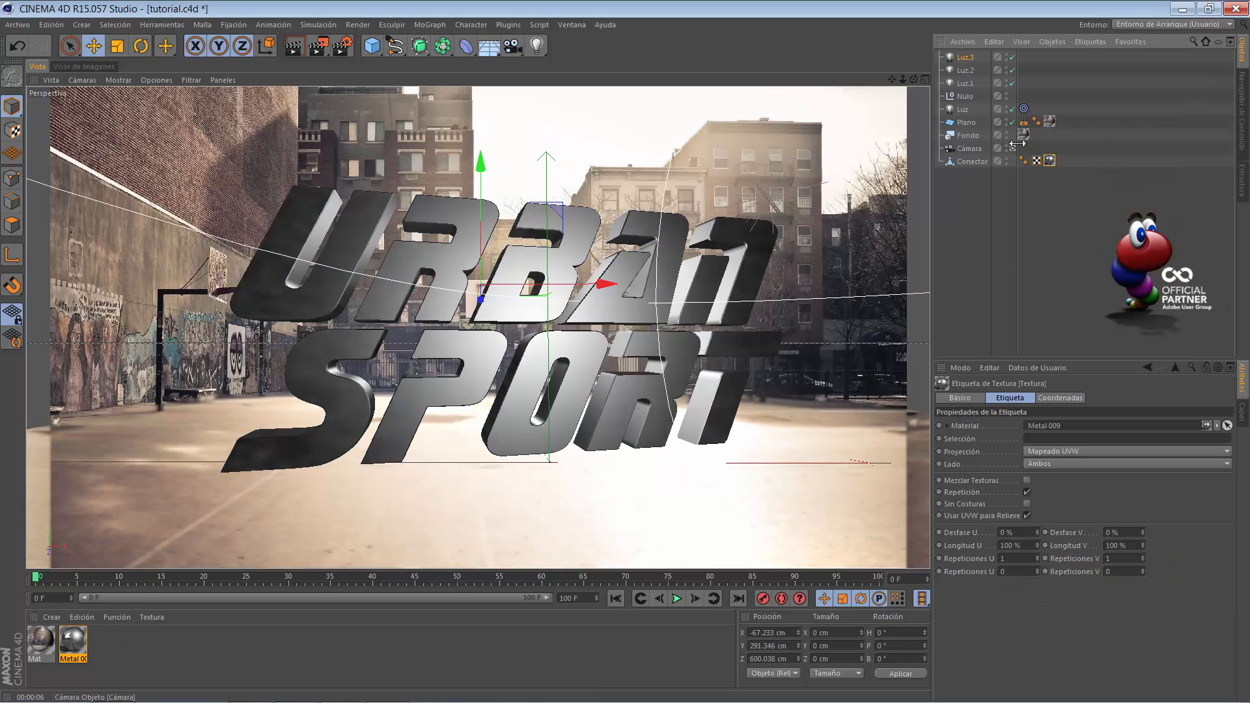
pyautogui.click(1056, 451)
pyautogui.click(1056, 503)
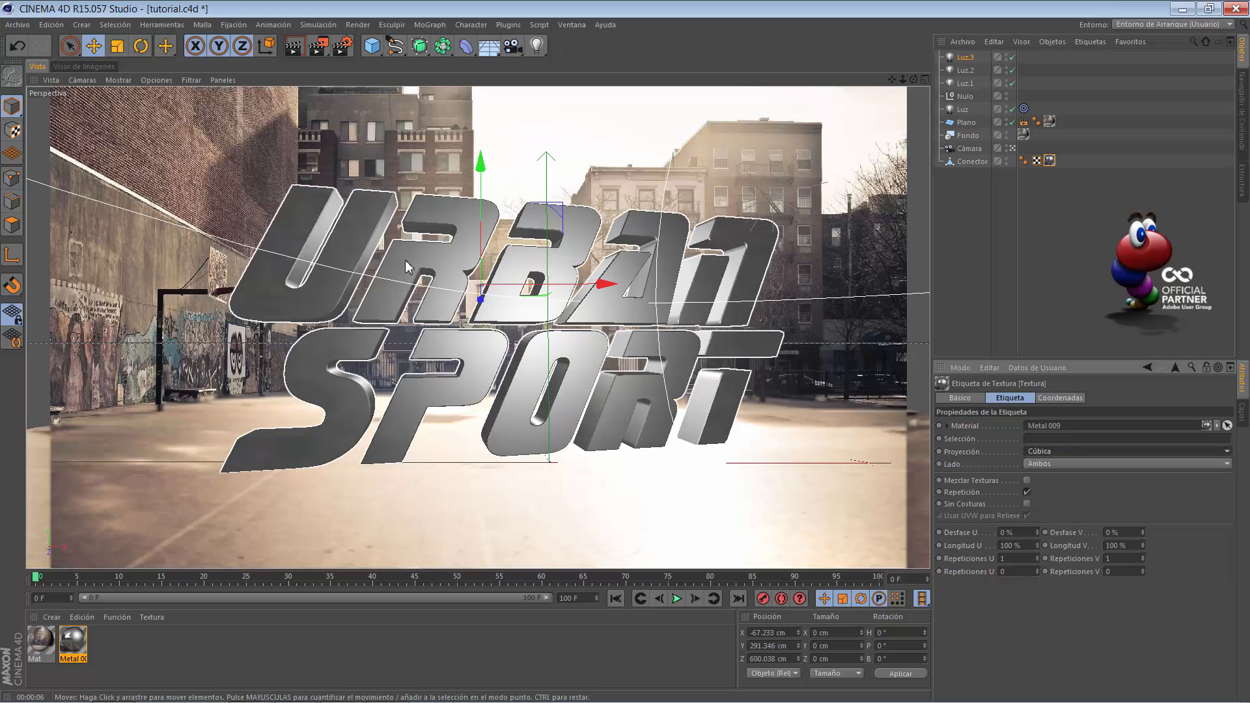
pyautogui.doubleClick(73, 641)
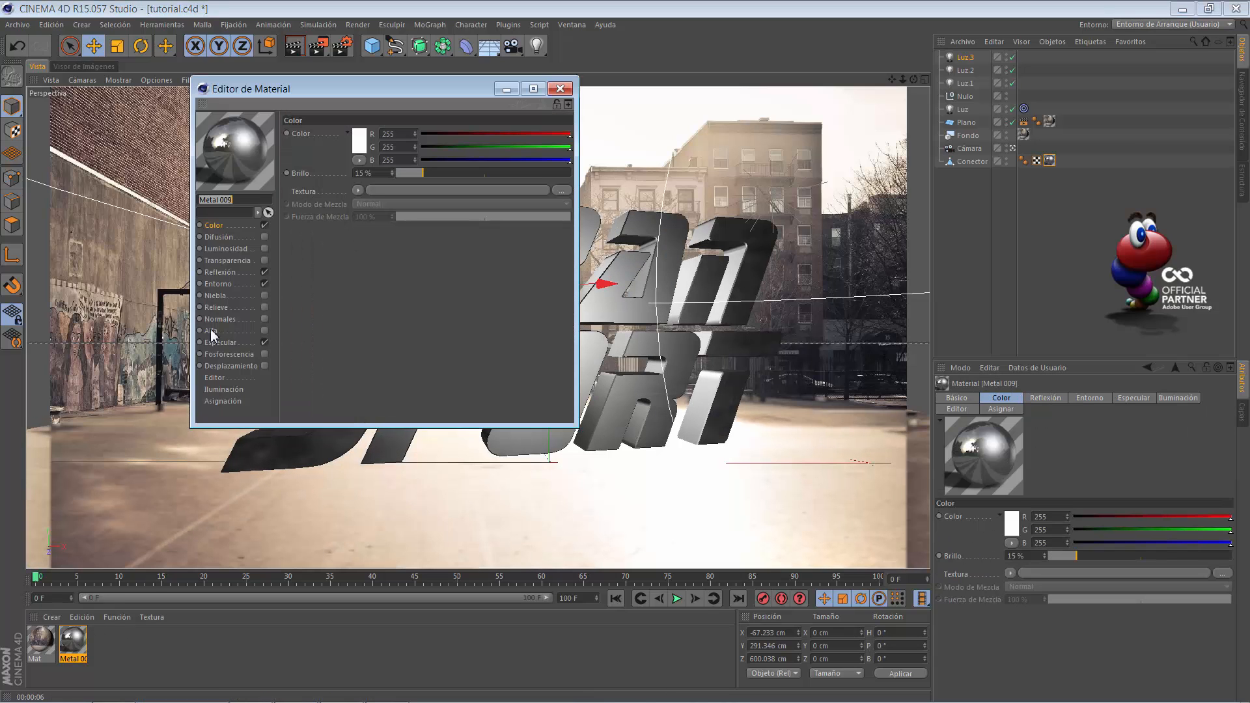
pyautogui.click(233, 274)
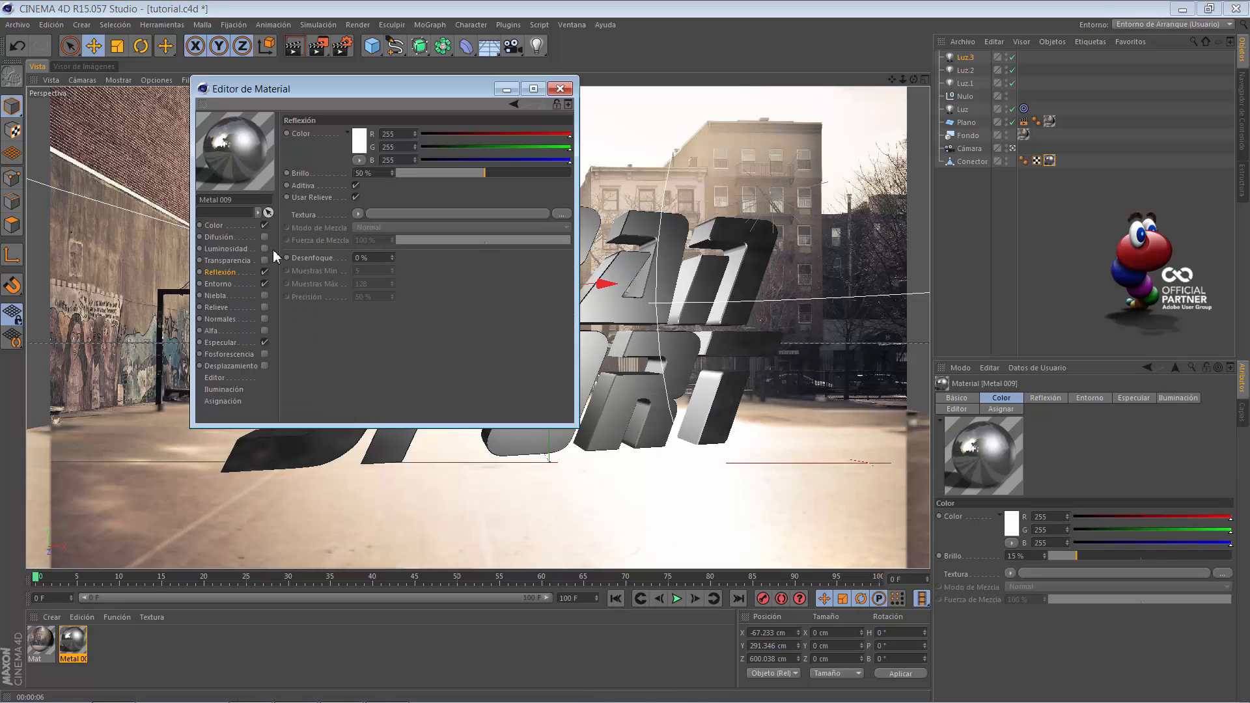
pyautogui.click(560, 88)
# Add a Cielo object and apply the HDRI 016 preset from the HDRI materials to it
pyautogui.moveTo(489, 46); pyautogui.dragTo(543, 87)
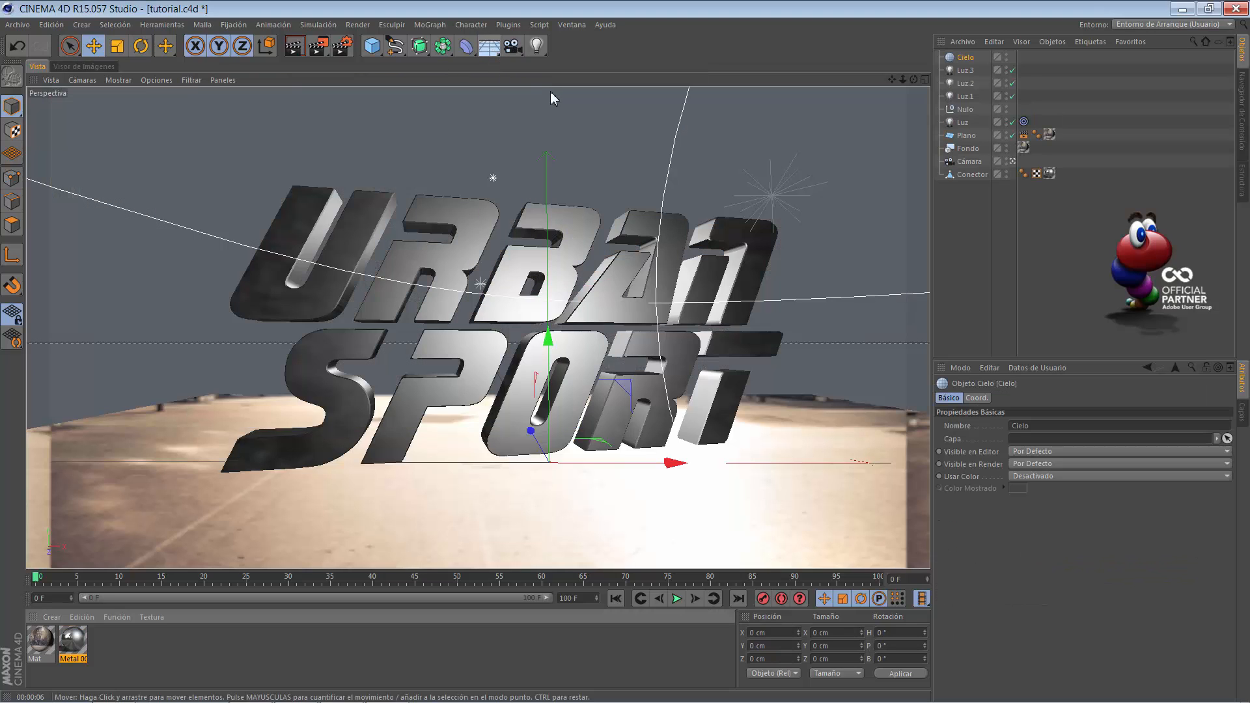
pyautogui.click(1244, 140)
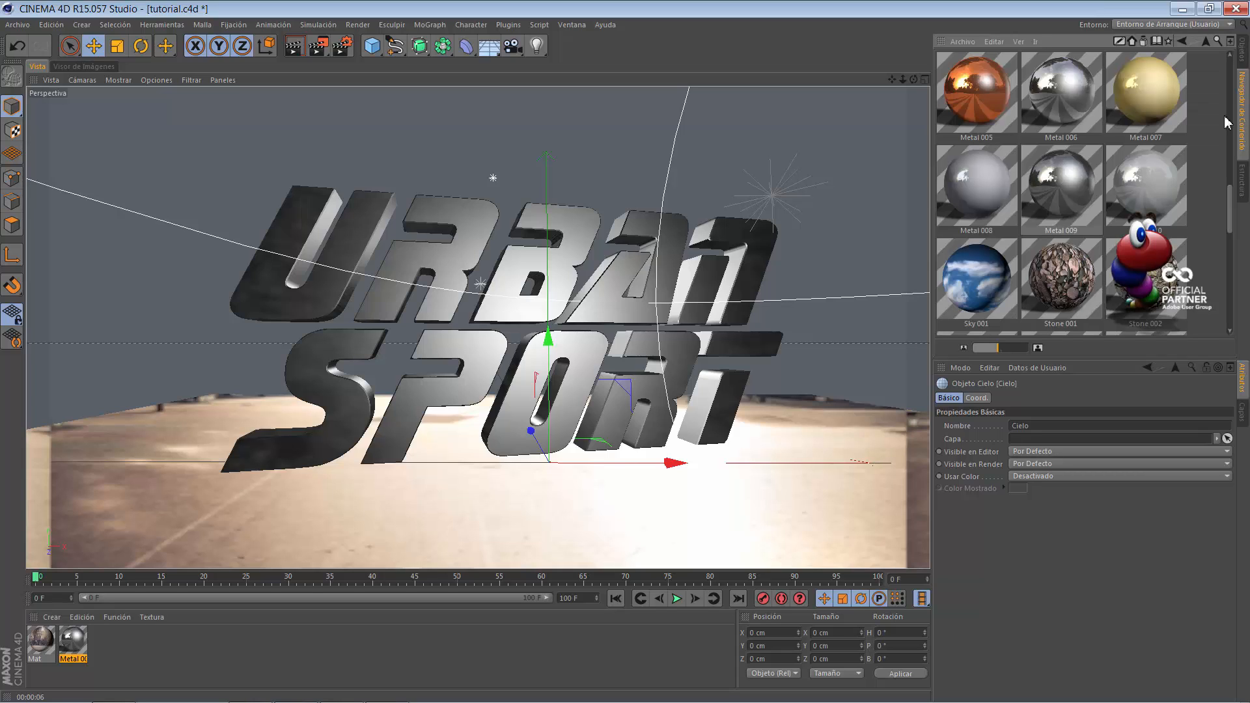
pyautogui.click(1206, 41)
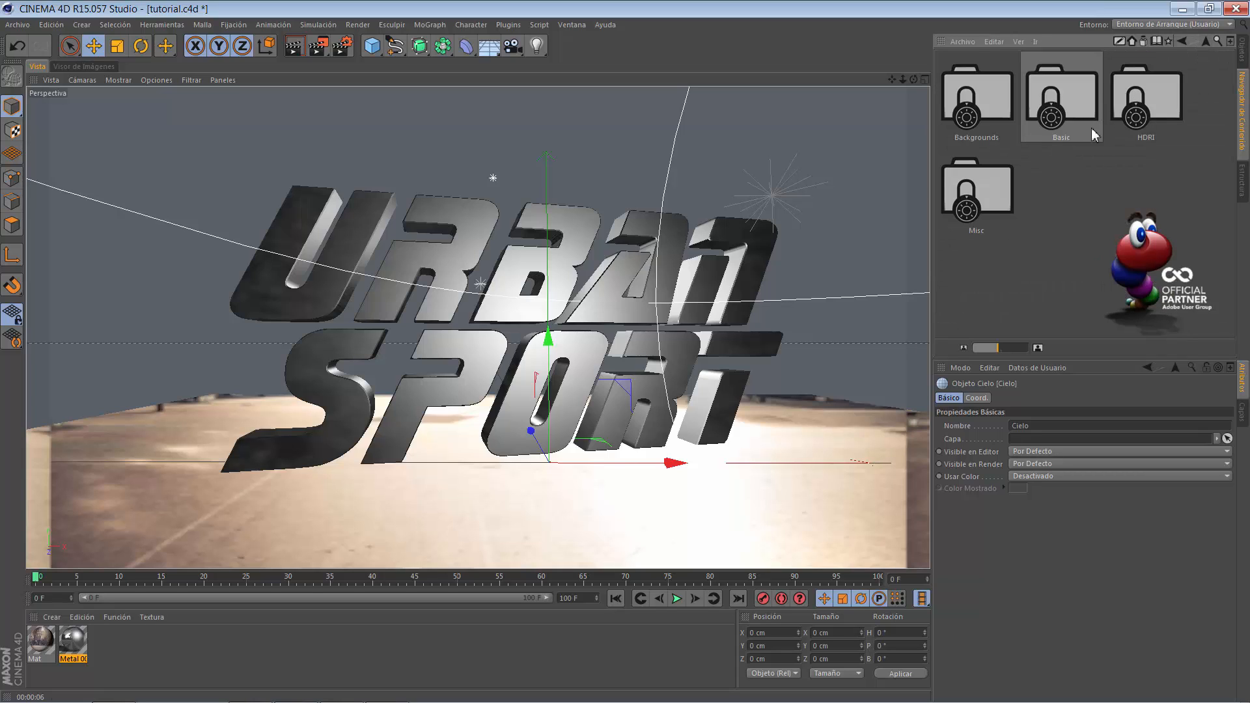
pyautogui.doubleClick(1145, 104)
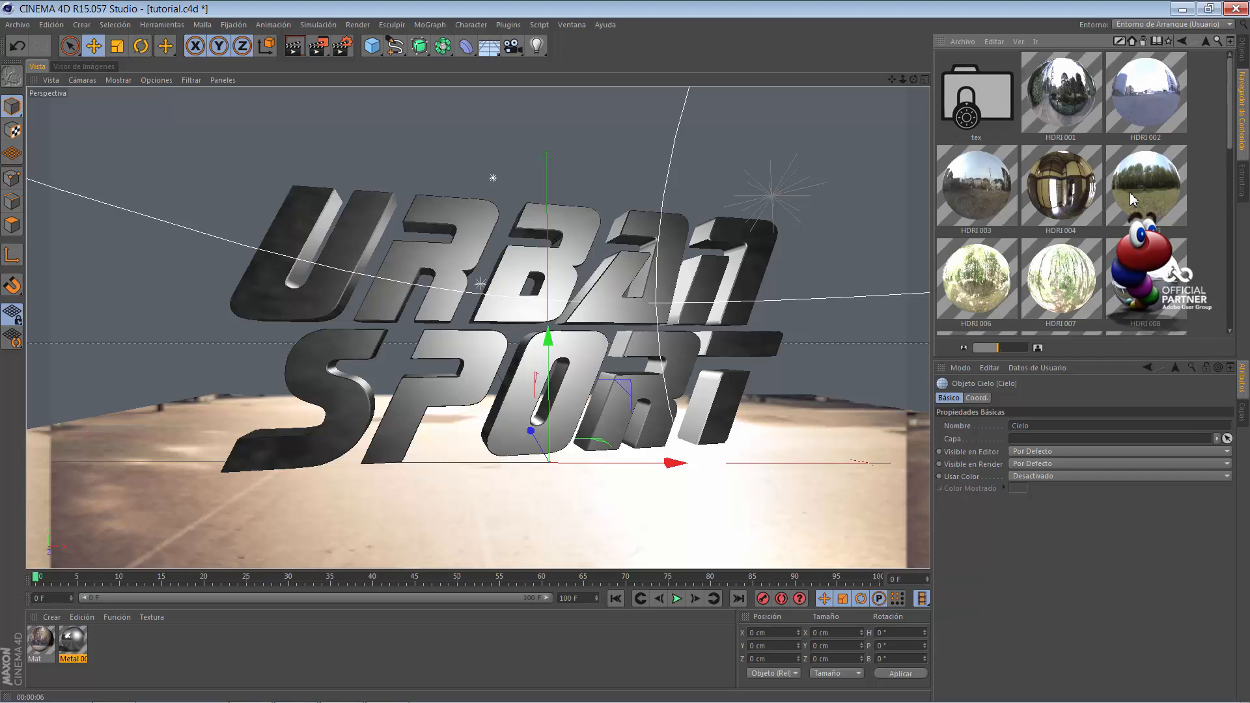
pyautogui.scroll(-6, 1131, 198)
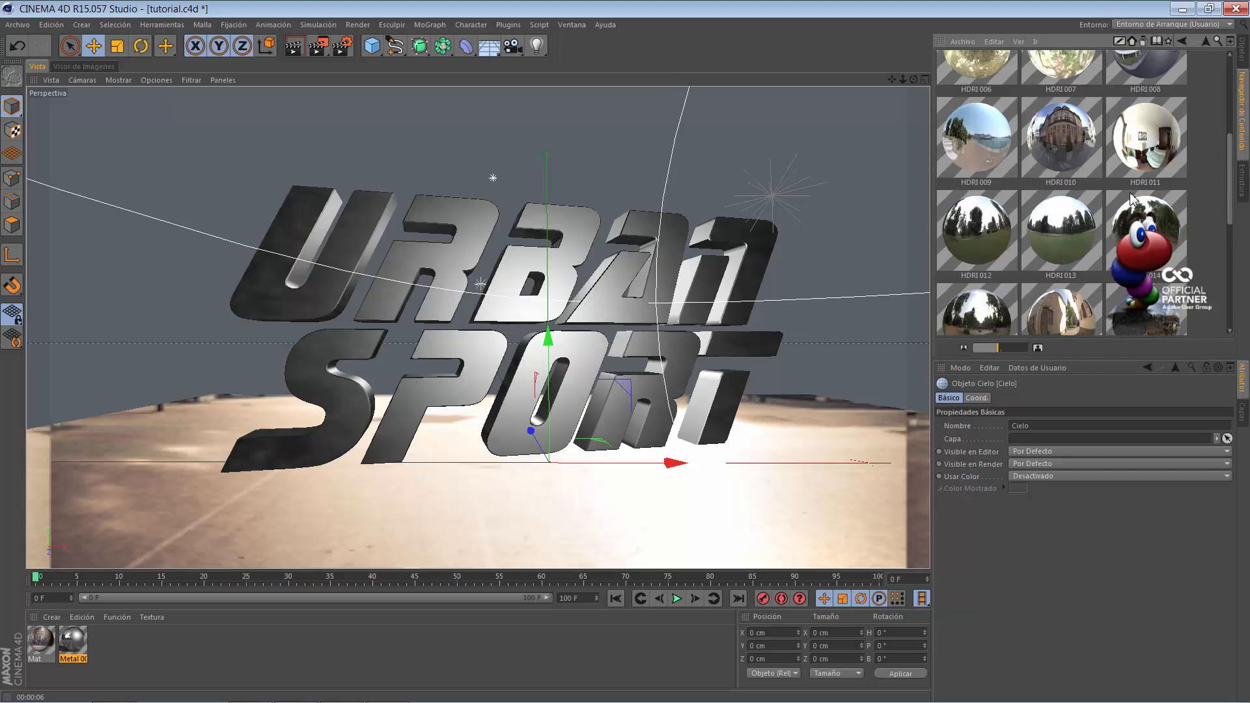
pyautogui.click(1077, 242)
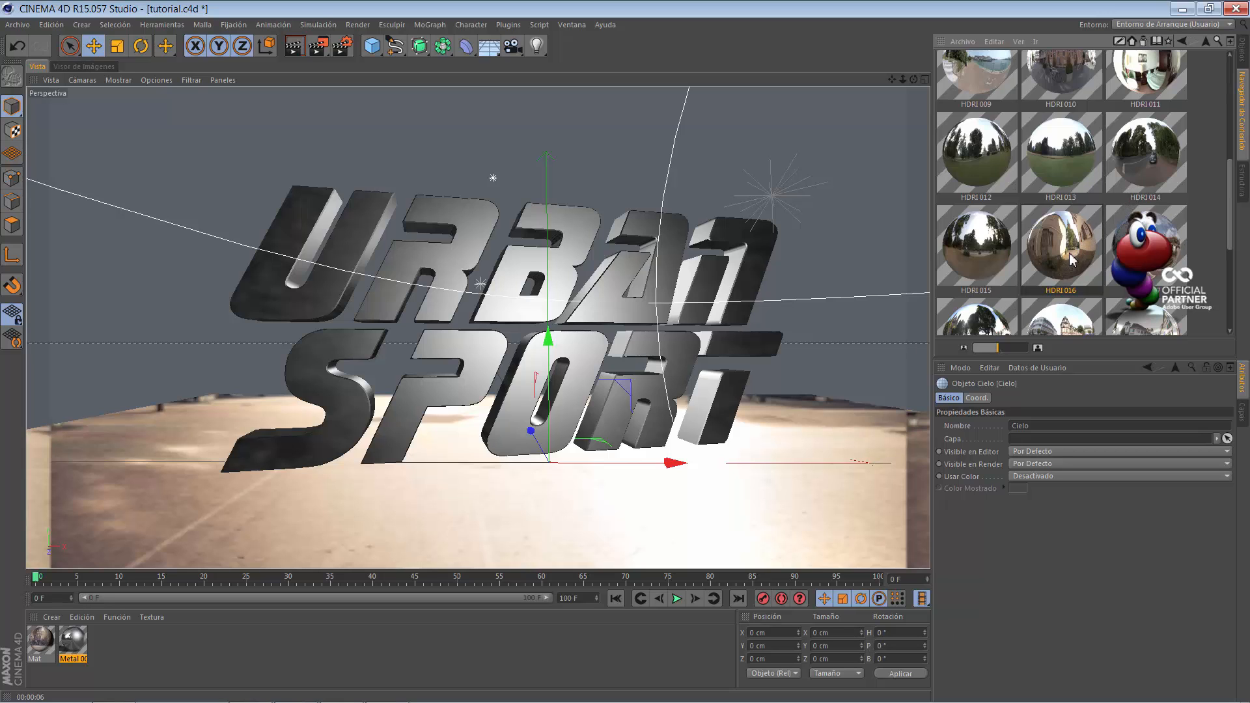
pyautogui.moveTo(1073, 260); pyautogui.dragTo(222, 657)
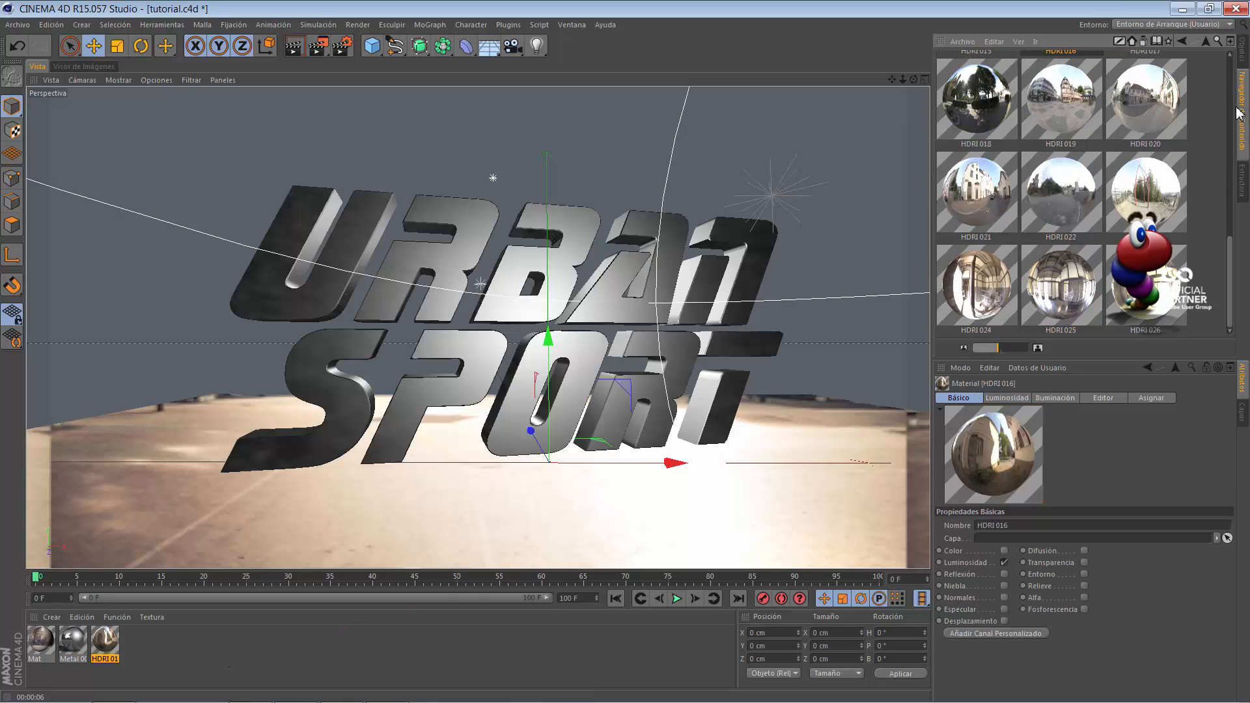
pyautogui.click(1242, 51)
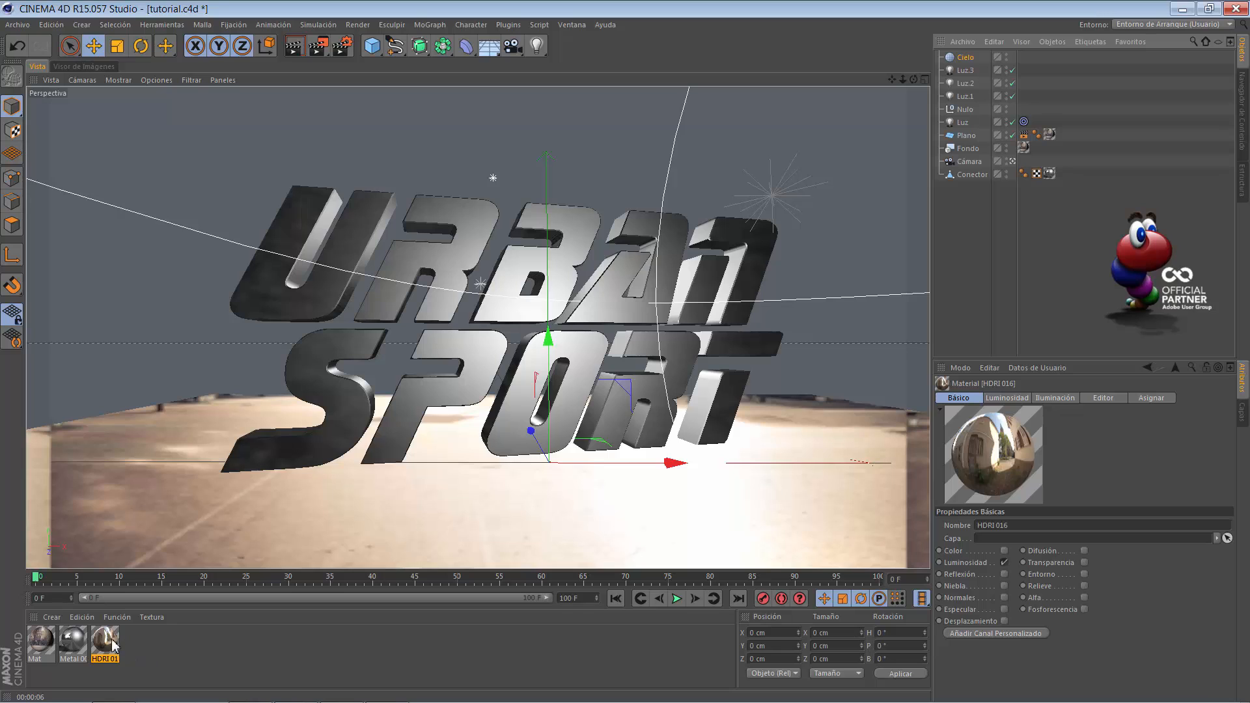
pyautogui.moveTo(113, 645); pyautogui.dragTo(965, 64)
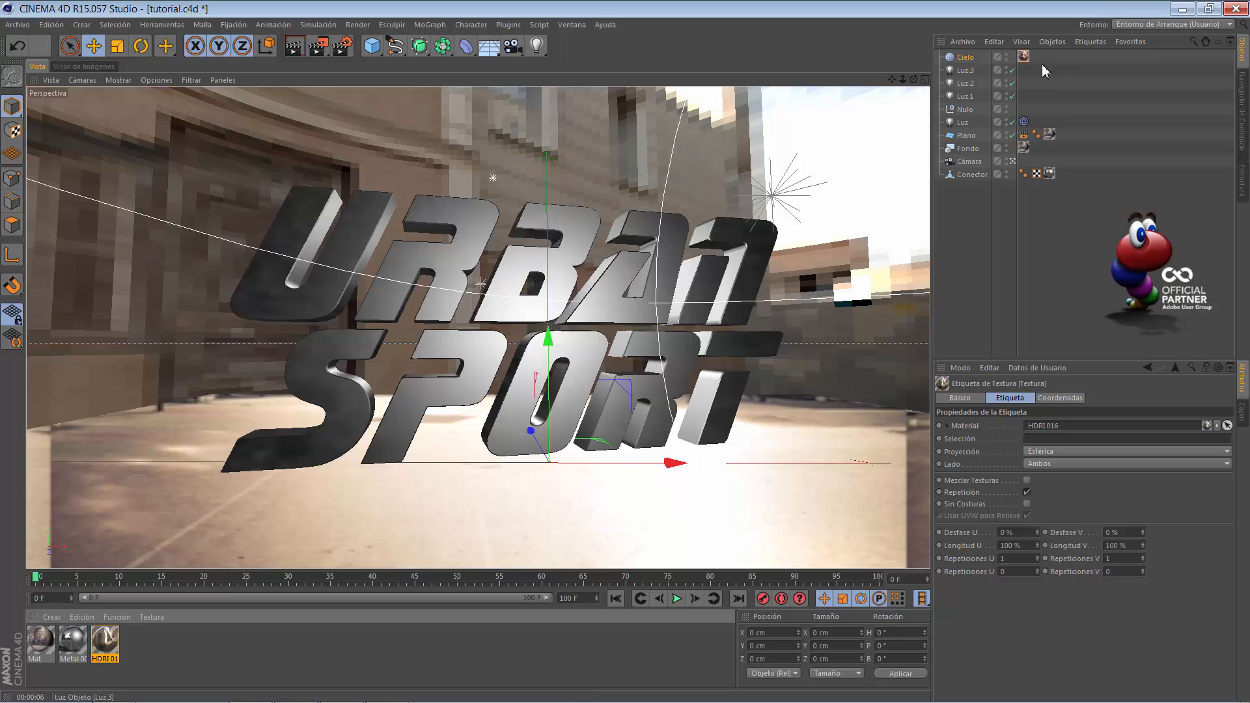
# Give Cielo a Composición tag with Visible por la Cámara disabled and test-render the view
pyautogui.click(1090, 42)
pyautogui.moveTo(1094, 62)
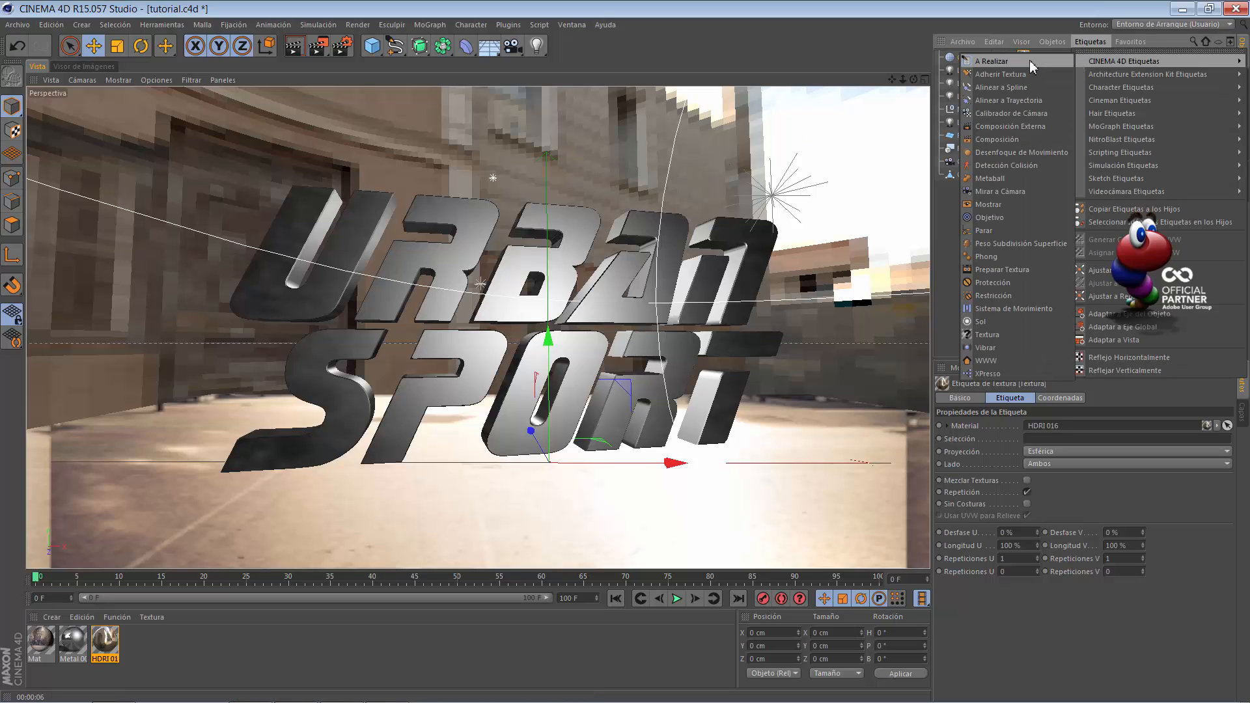
pyautogui.click(996, 140)
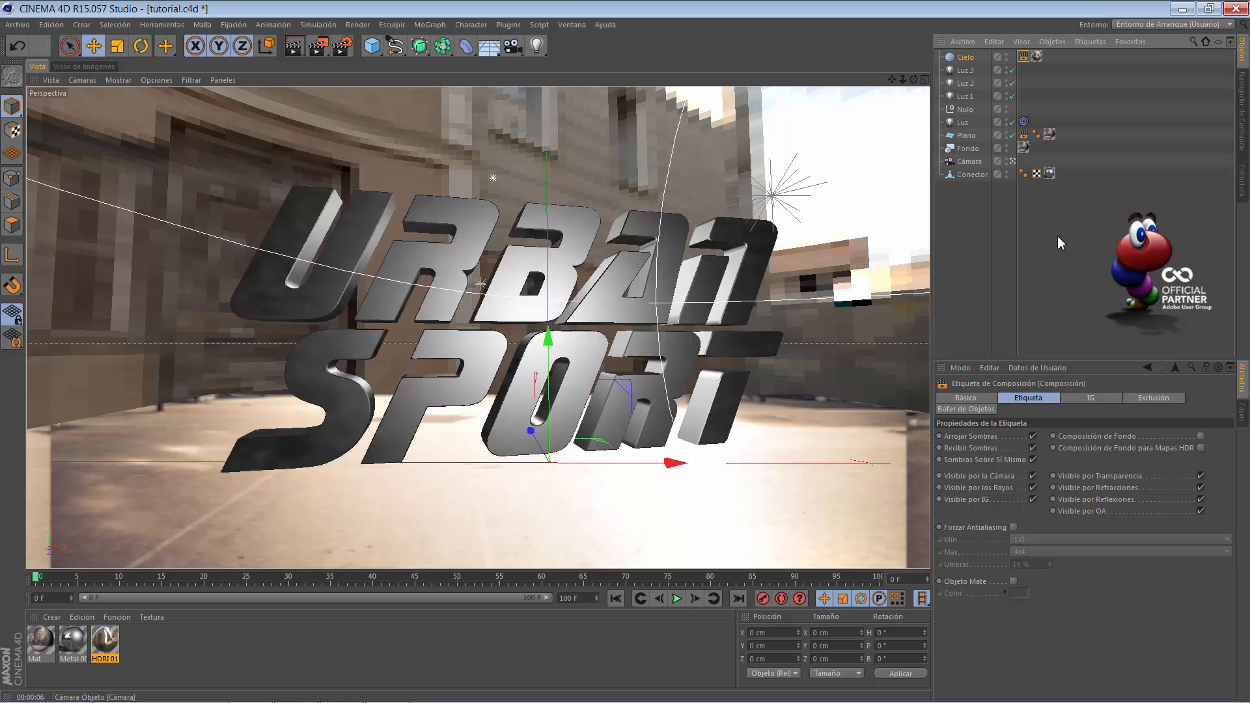
pyautogui.click(1033, 477)
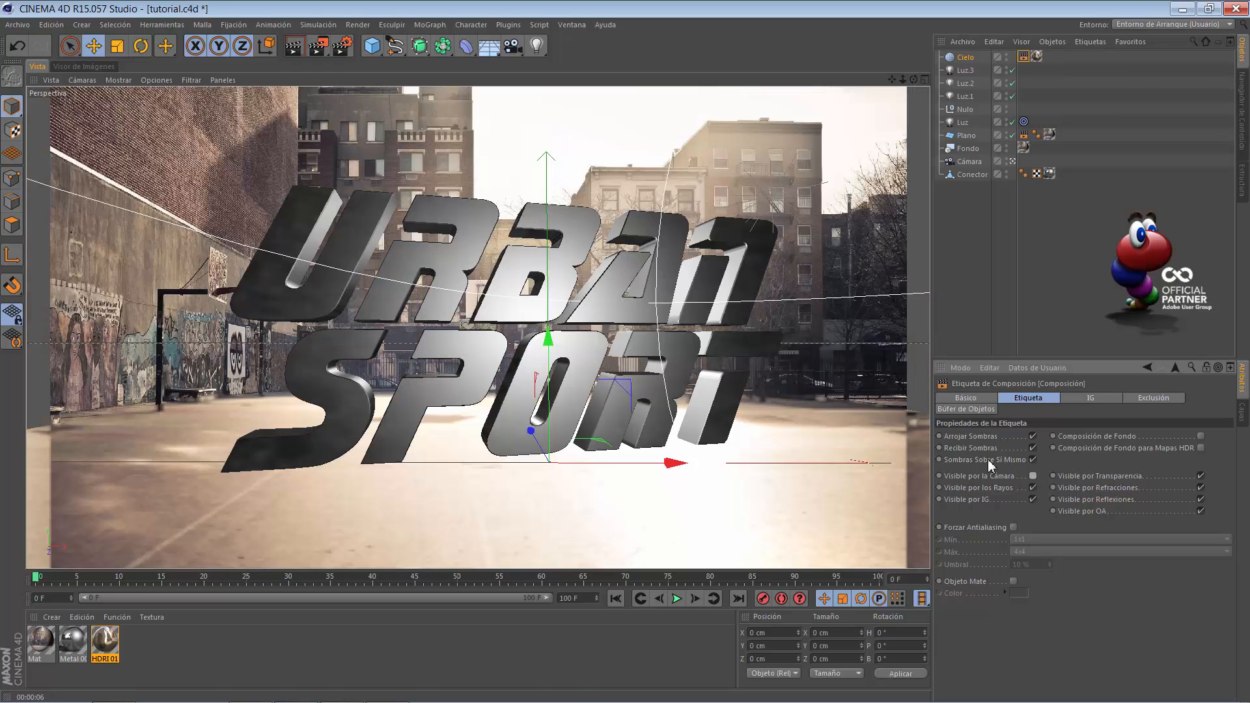
pyautogui.hotkey('ctrl', 'r')
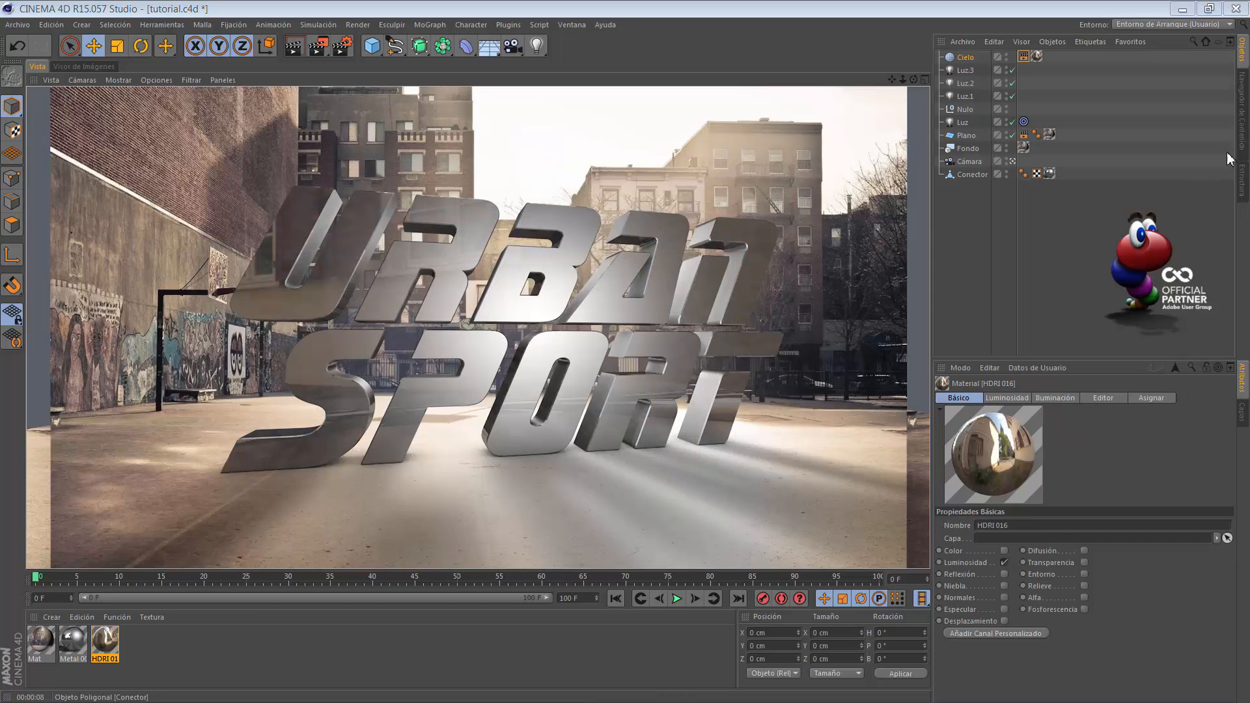
# Replace the scene's HDRI 016 material with the HDRI 021 preset
pyautogui.click(1243, 123)
pyautogui.moveTo(988, 219); pyautogui.dragTo(111, 645)
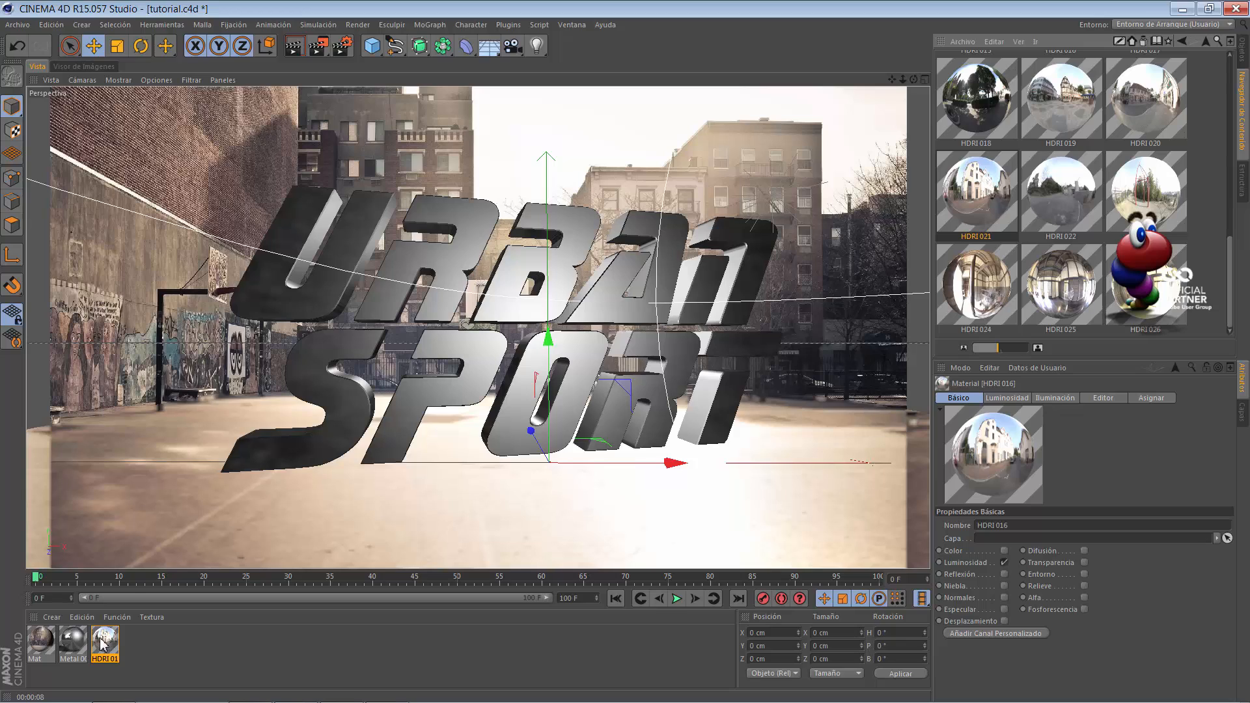
# Load the Metal - Silver preset material from the Lite metal presets into the scene
pyautogui.click(81, 617)
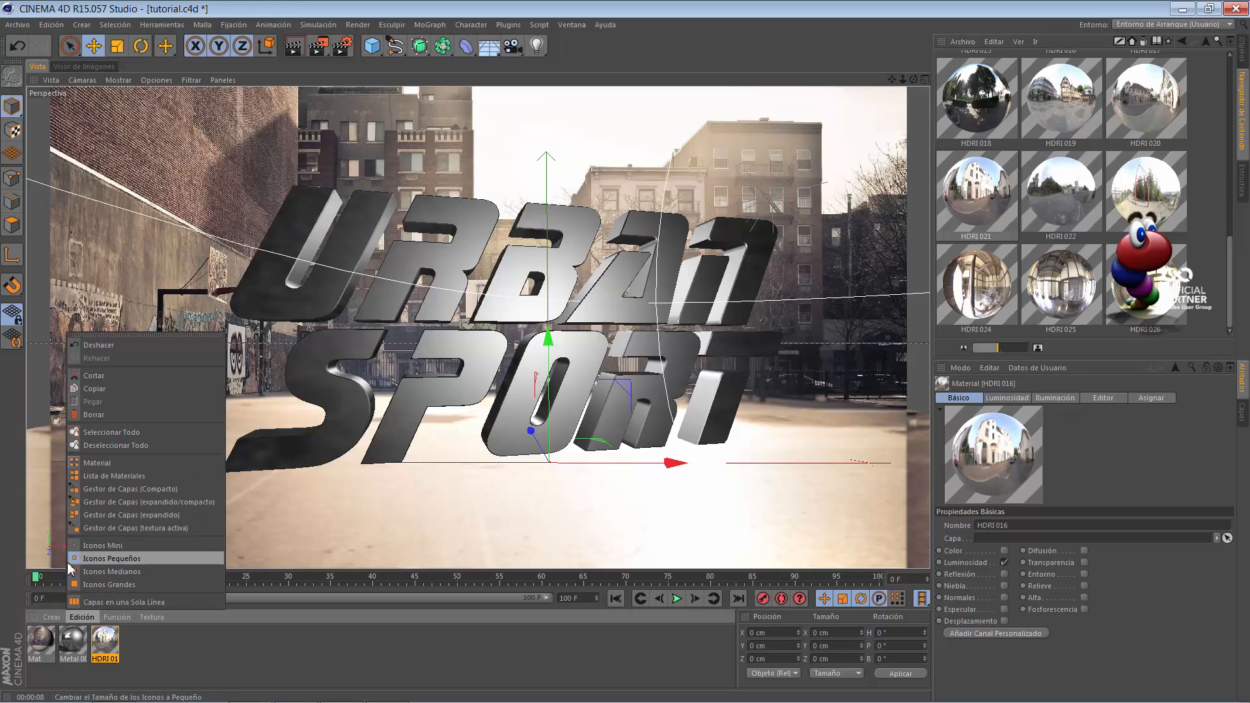
pyautogui.click(52, 617)
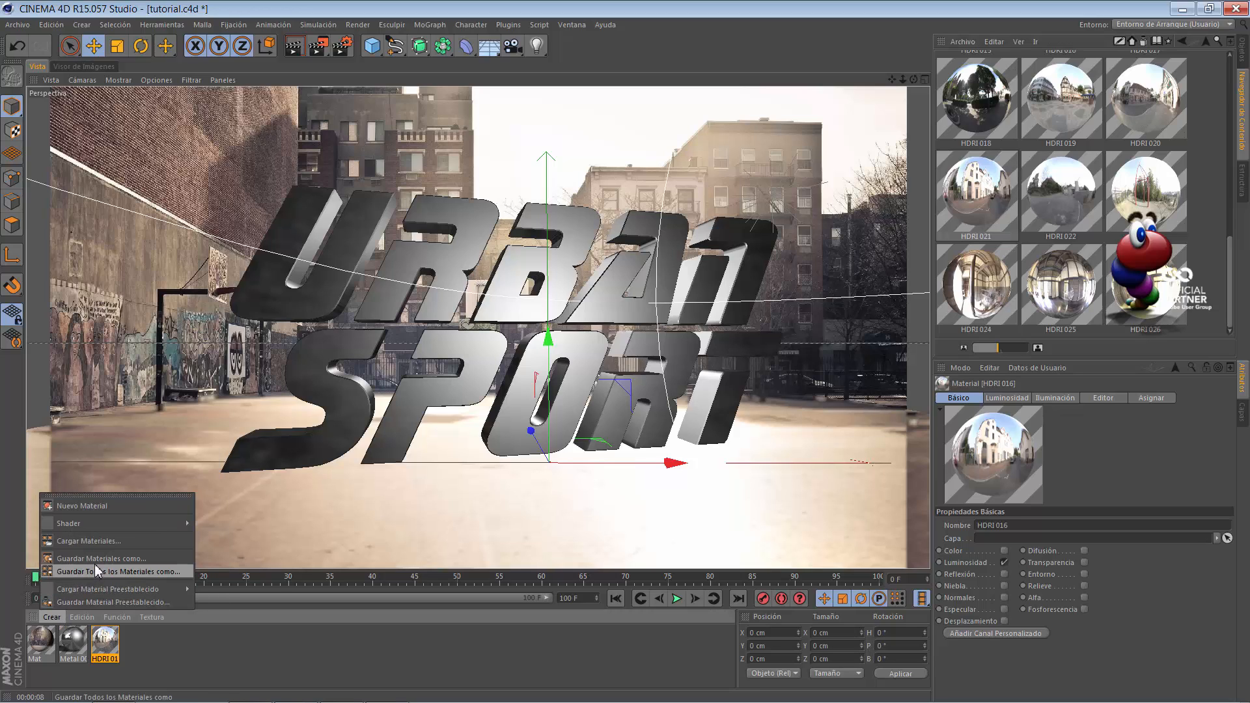
pyautogui.moveTo(103, 589)
pyautogui.moveTo(222, 594)
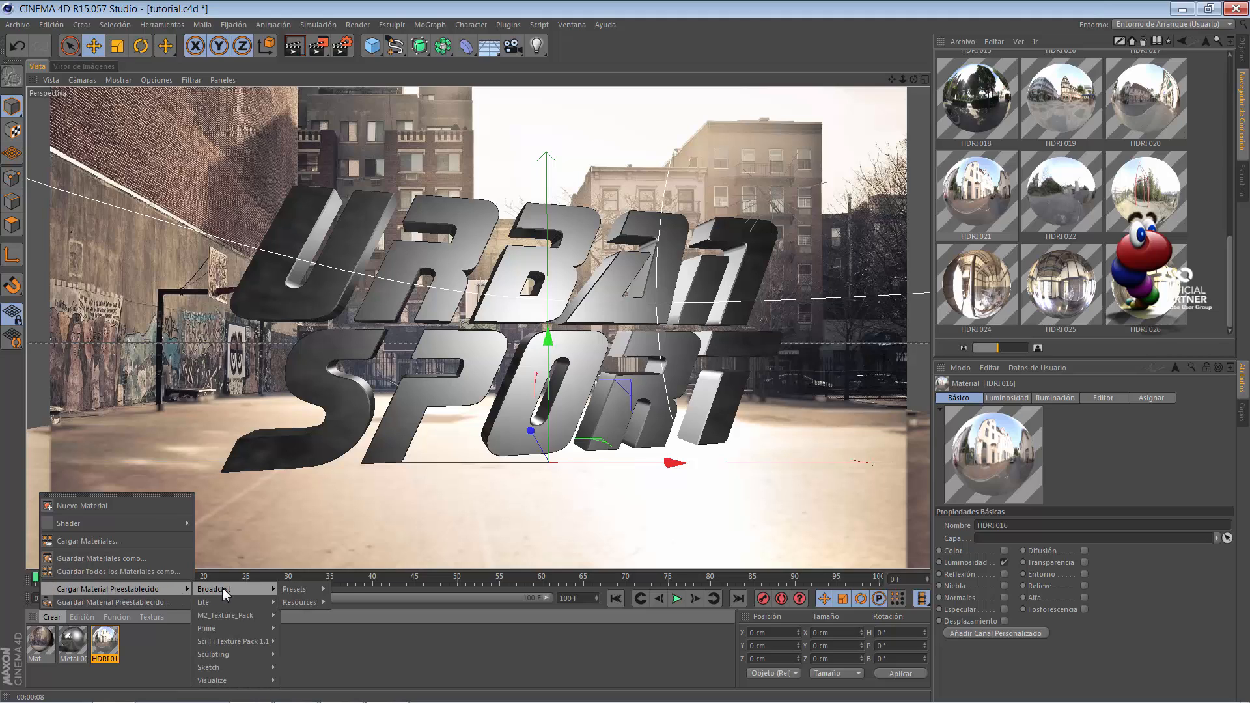
pyautogui.moveTo(302, 603)
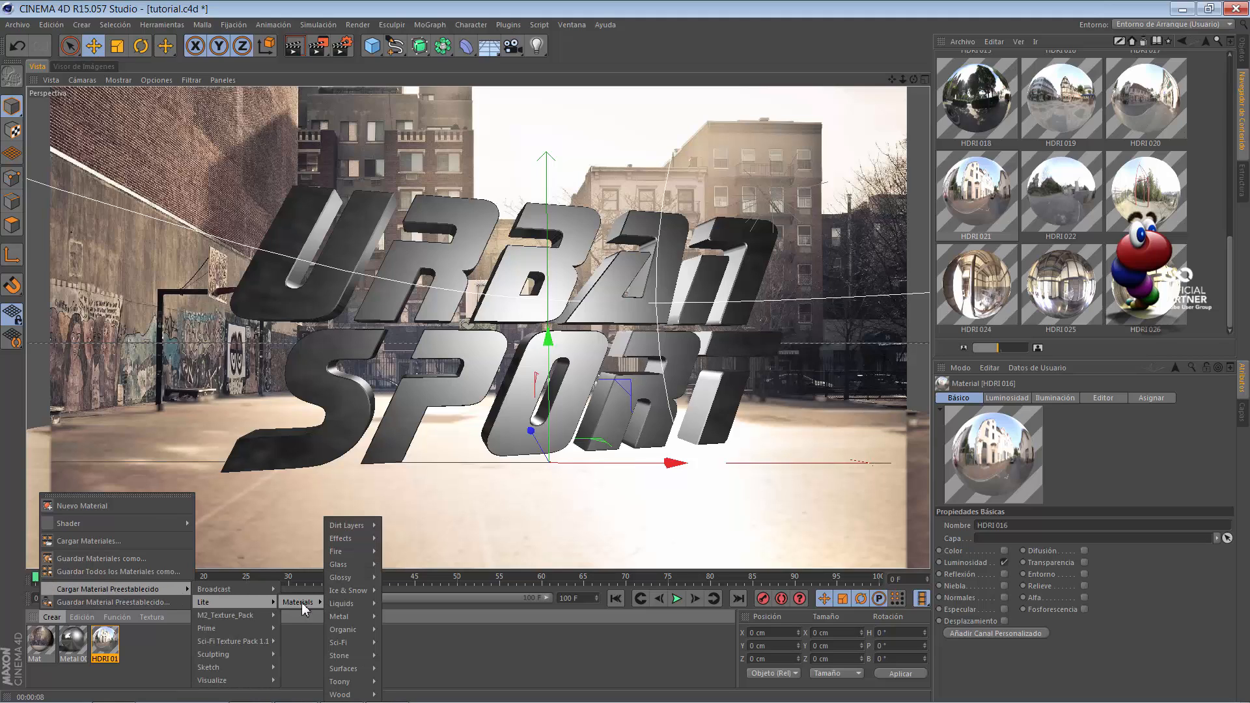
pyautogui.moveTo(341, 605)
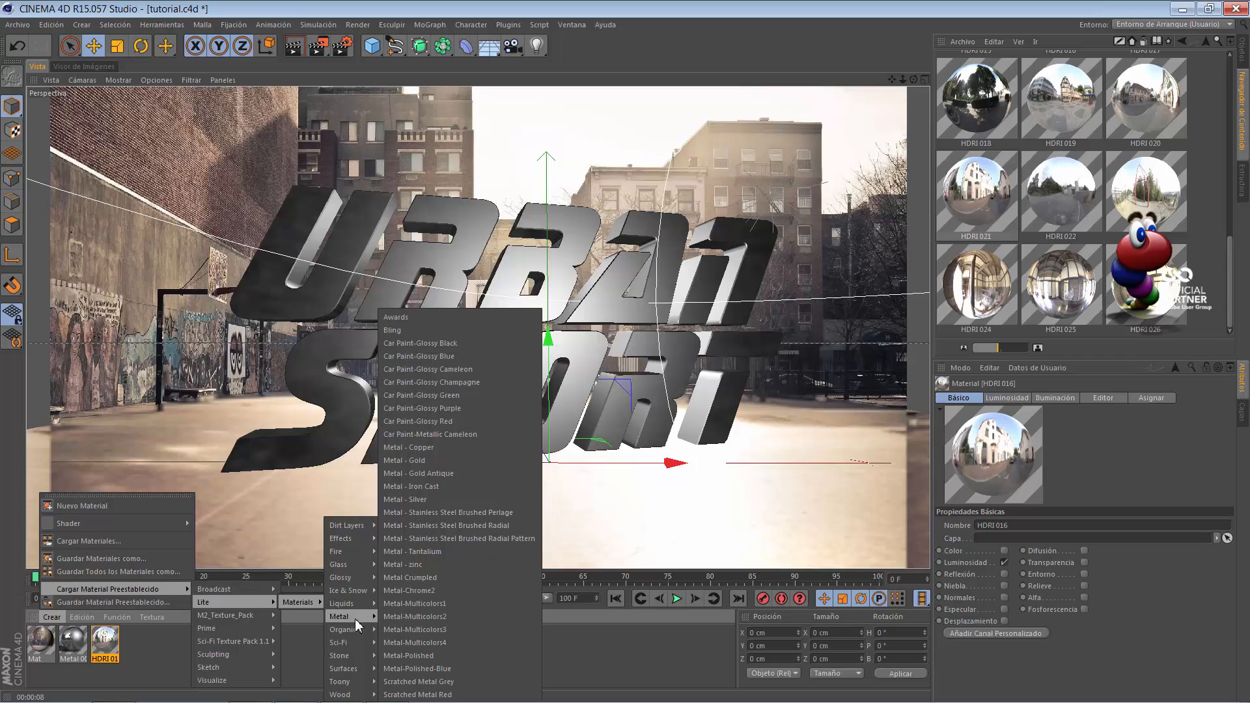
pyautogui.click(415, 502)
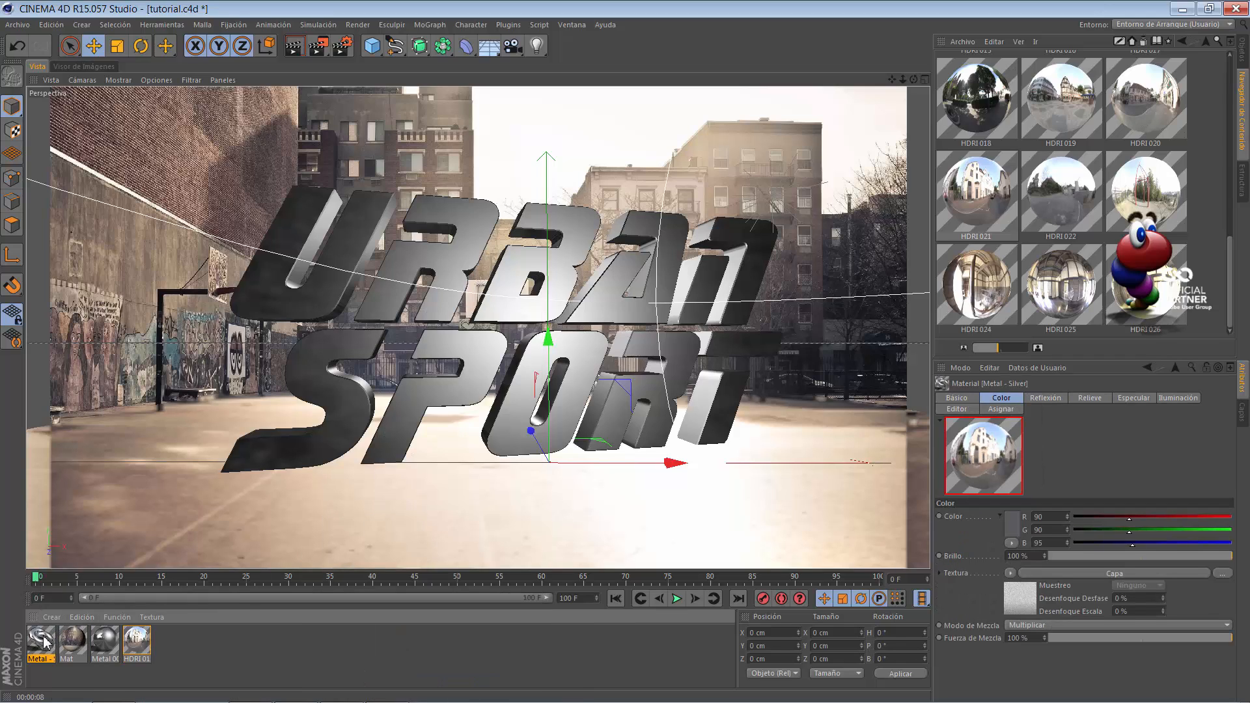
# Apply the Metal - Silver material to the Conector text and test-render the view
pyautogui.click(1244, 59)
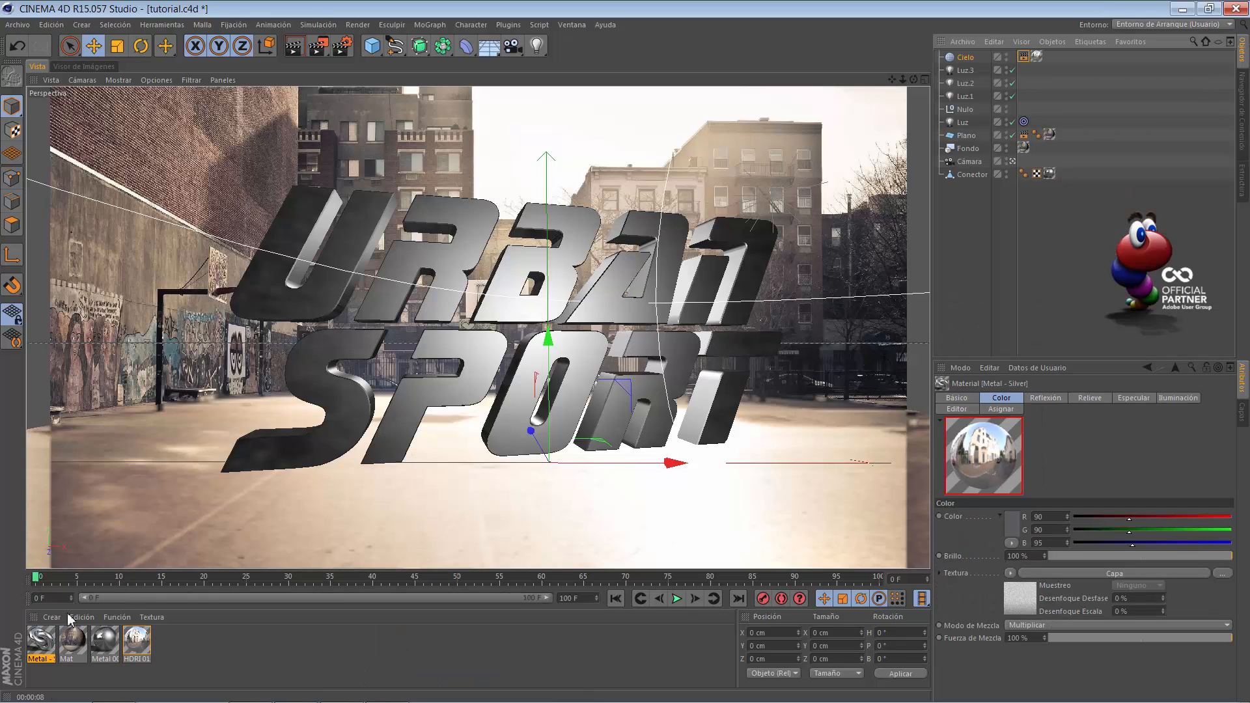
pyautogui.moveTo(47, 643); pyautogui.dragTo(1053, 177)
pyautogui.moveTo(1053, 177); pyautogui.dragTo(1053, 177)
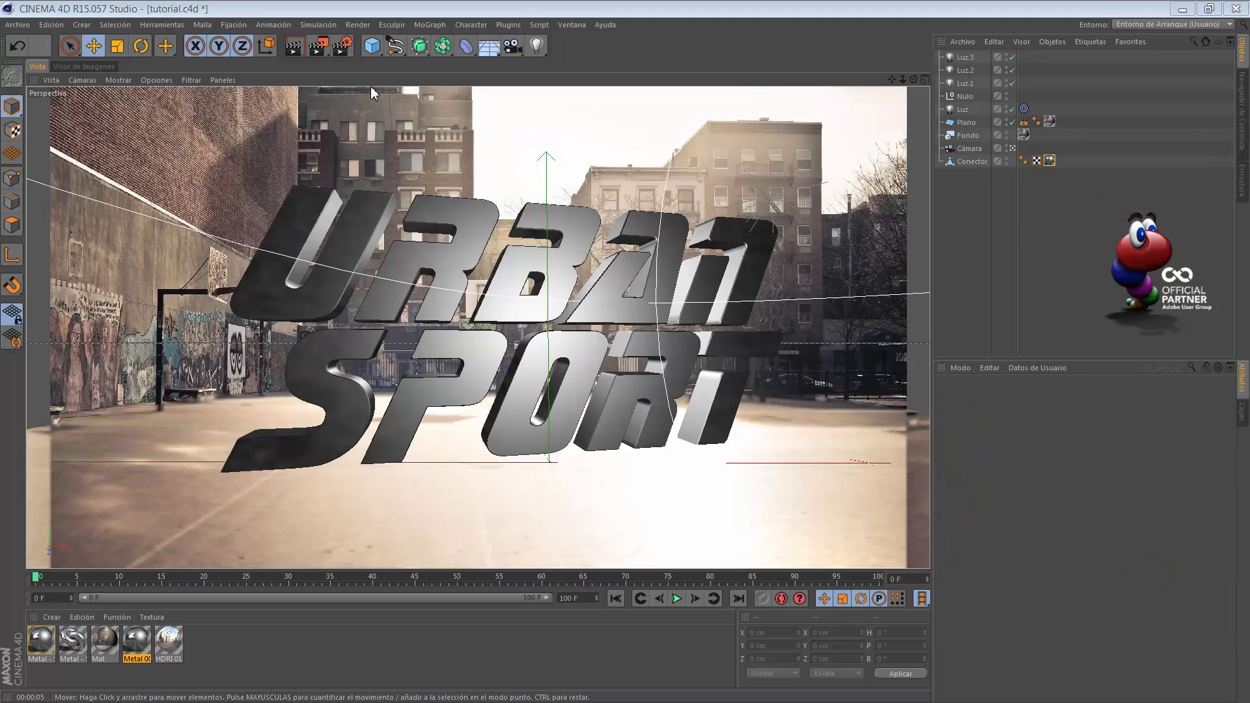
pyautogui.click(294, 47)
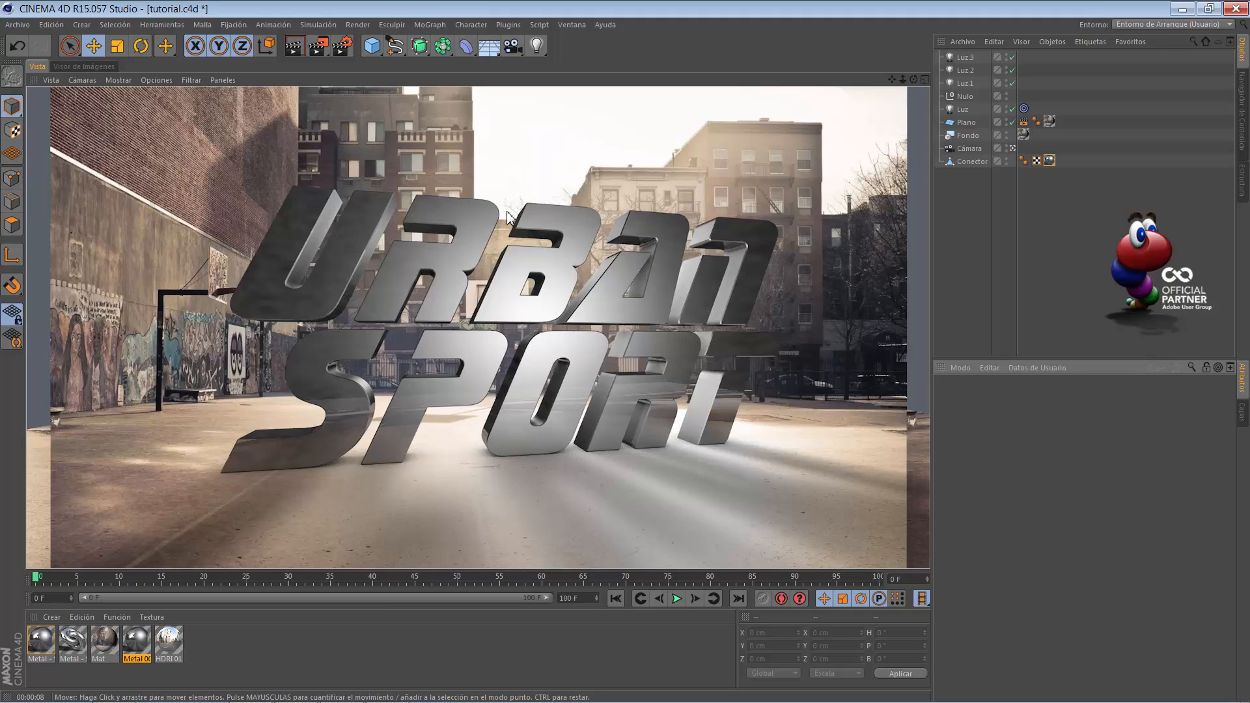
# Add an Omni light named flare and set its shadow to Mapa de Sombras (Suave)
pyautogui.click(536, 47)
pyautogui.click(562, 65)
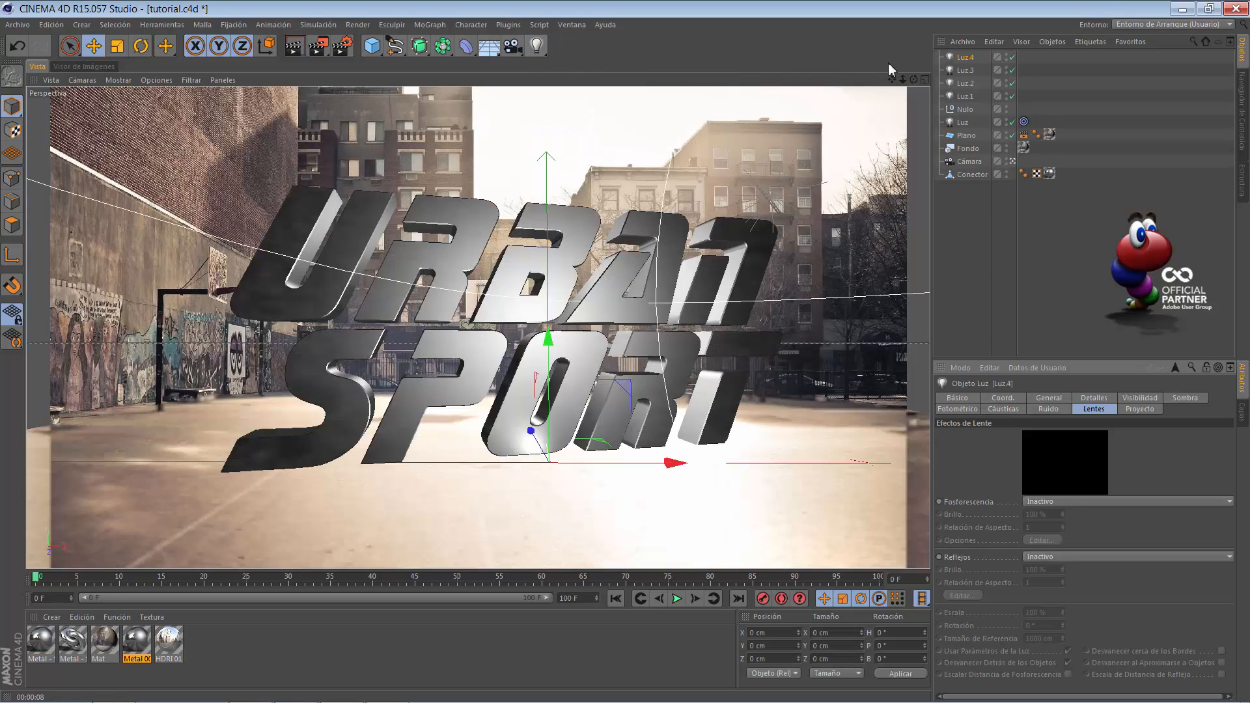
pyautogui.doubleClick(968, 57)
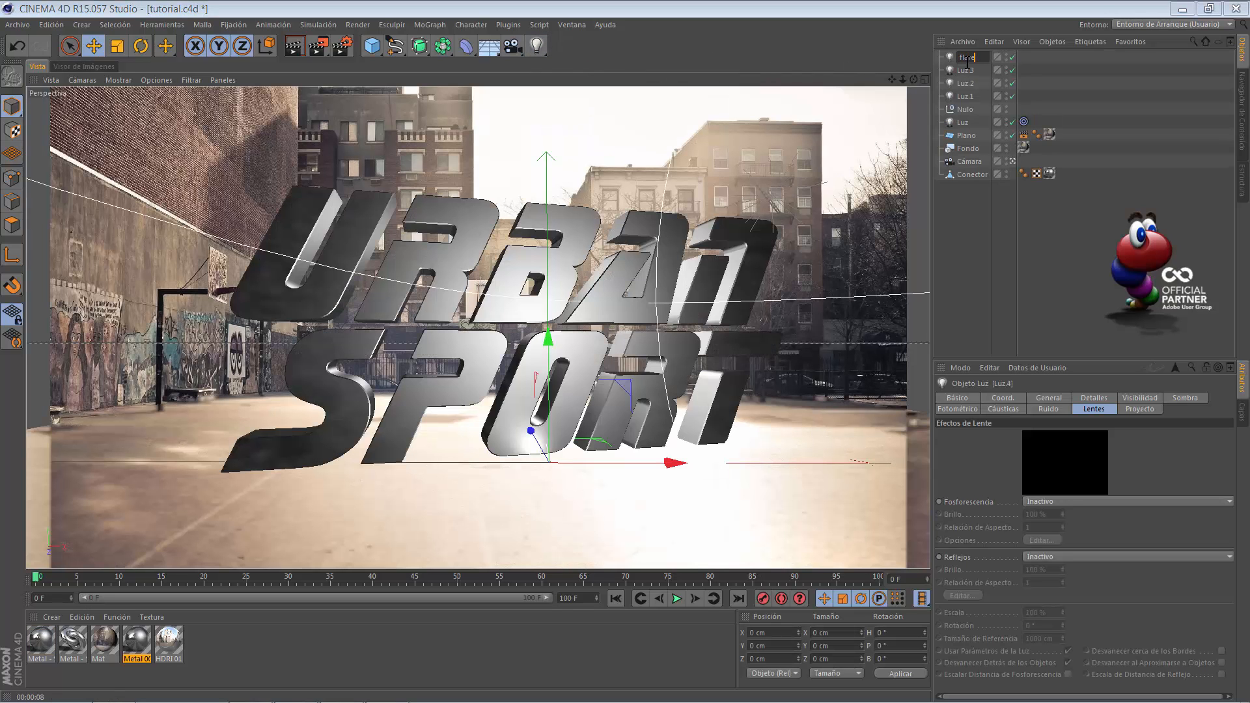
pyautogui.press('Return')
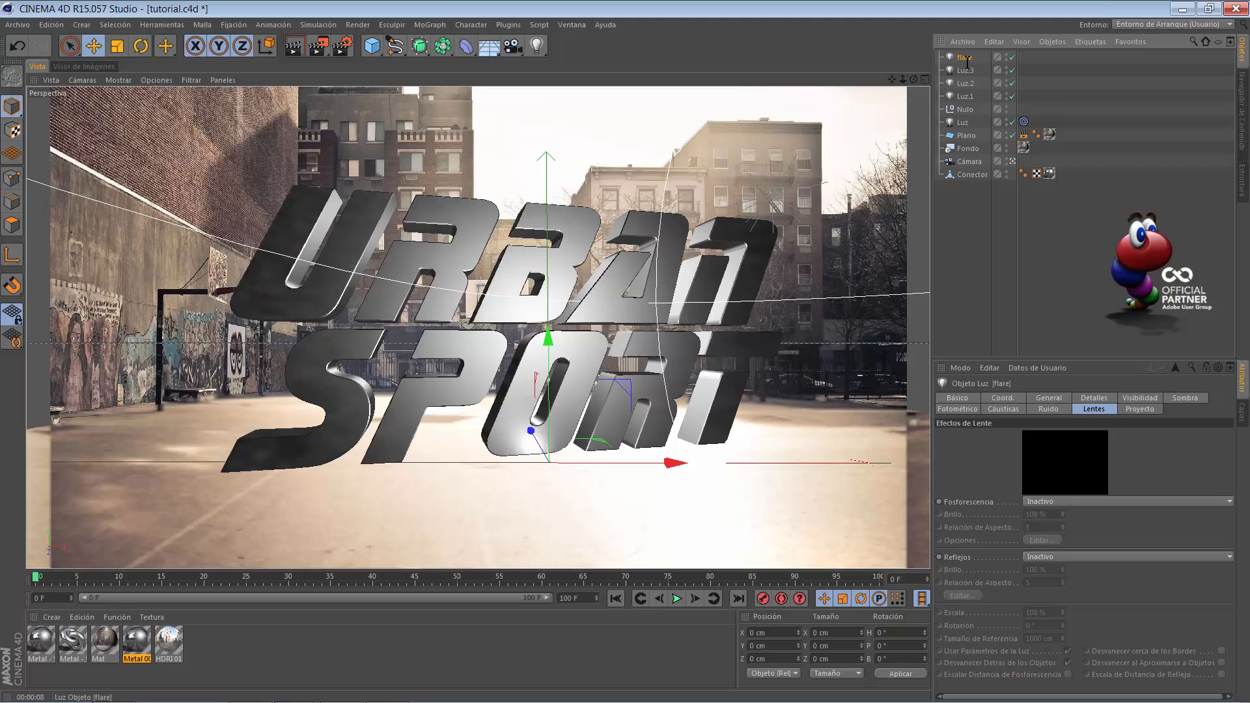
pyautogui.click(1029, 399)
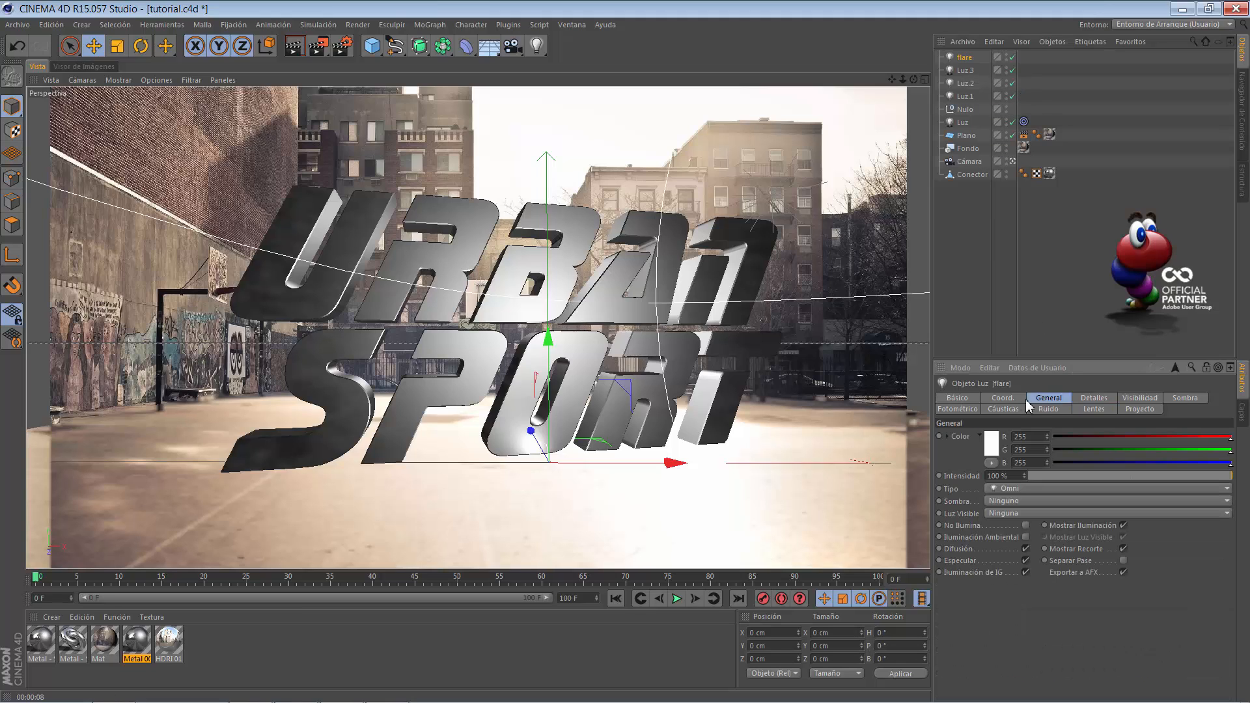
pyautogui.click(1009, 501)
pyautogui.click(1010, 523)
# Position the flare light behind and above the text at about X 44, Y 643 and Z 908 cm
pyautogui.moveTo(533, 448); pyautogui.dragTo(534, 92)
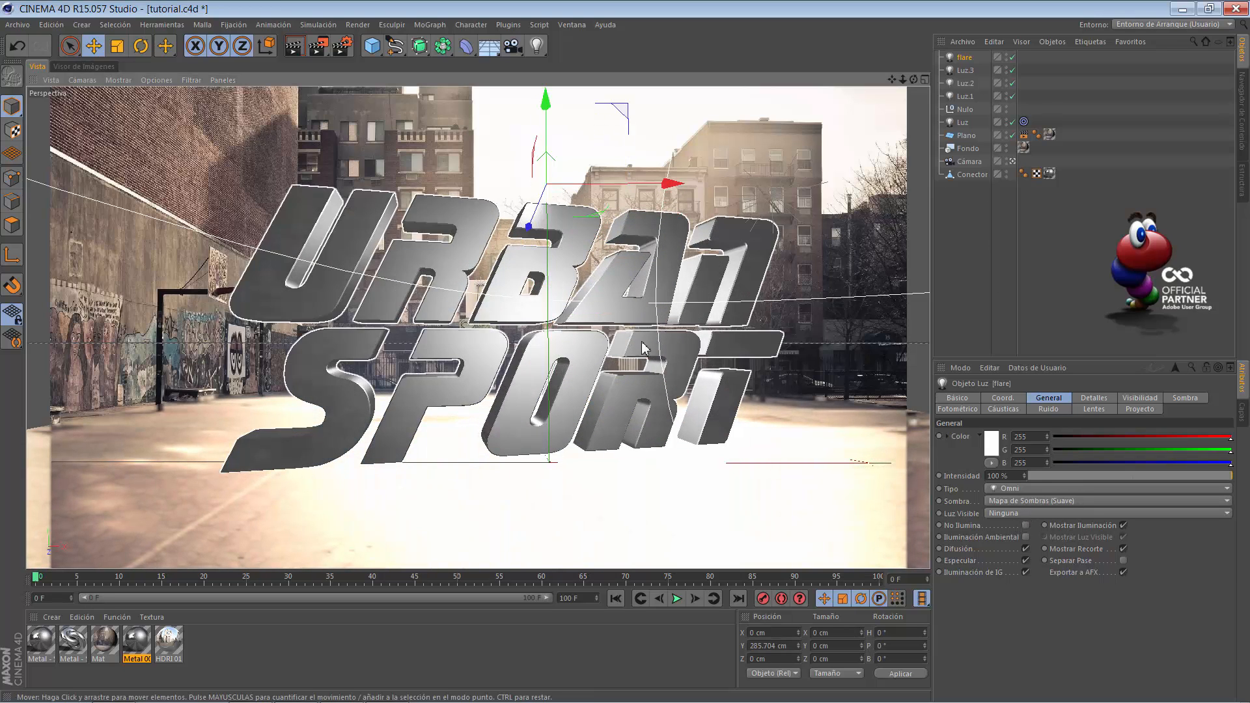
pyautogui.click(1012, 161)
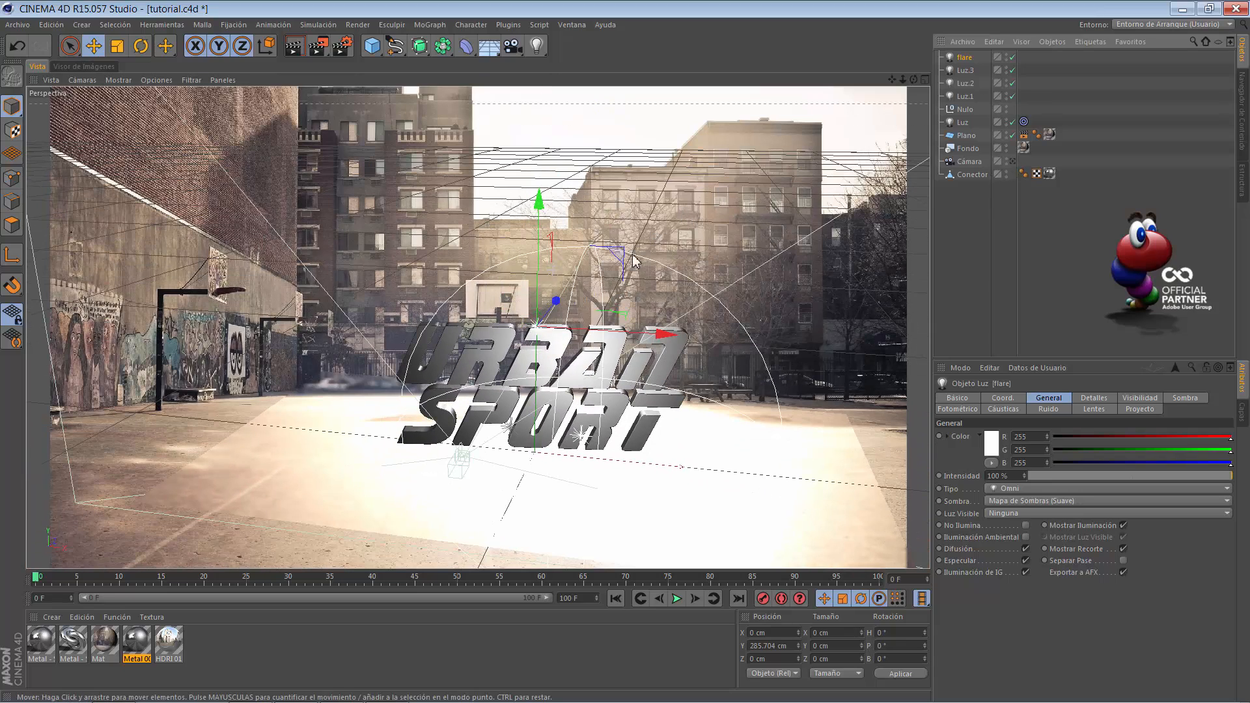
pyautogui.moveTo(557, 301); pyautogui.dragTo(604, 229)
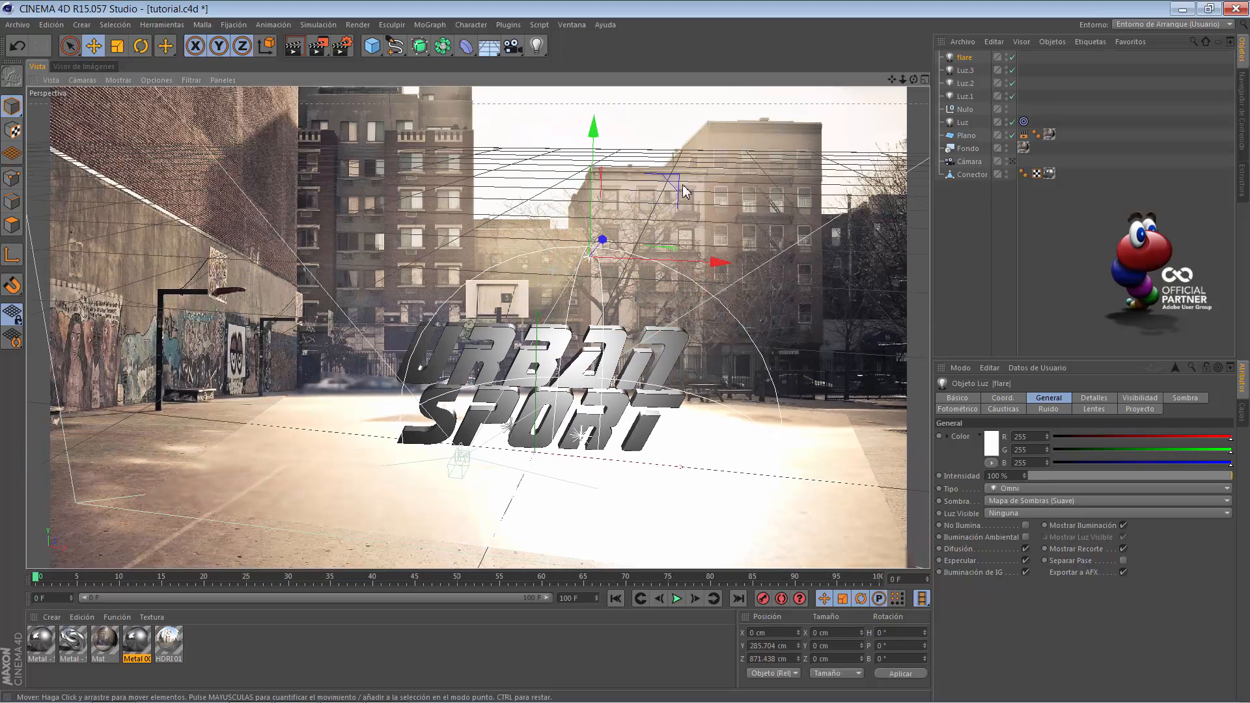
pyautogui.click(1012, 161)
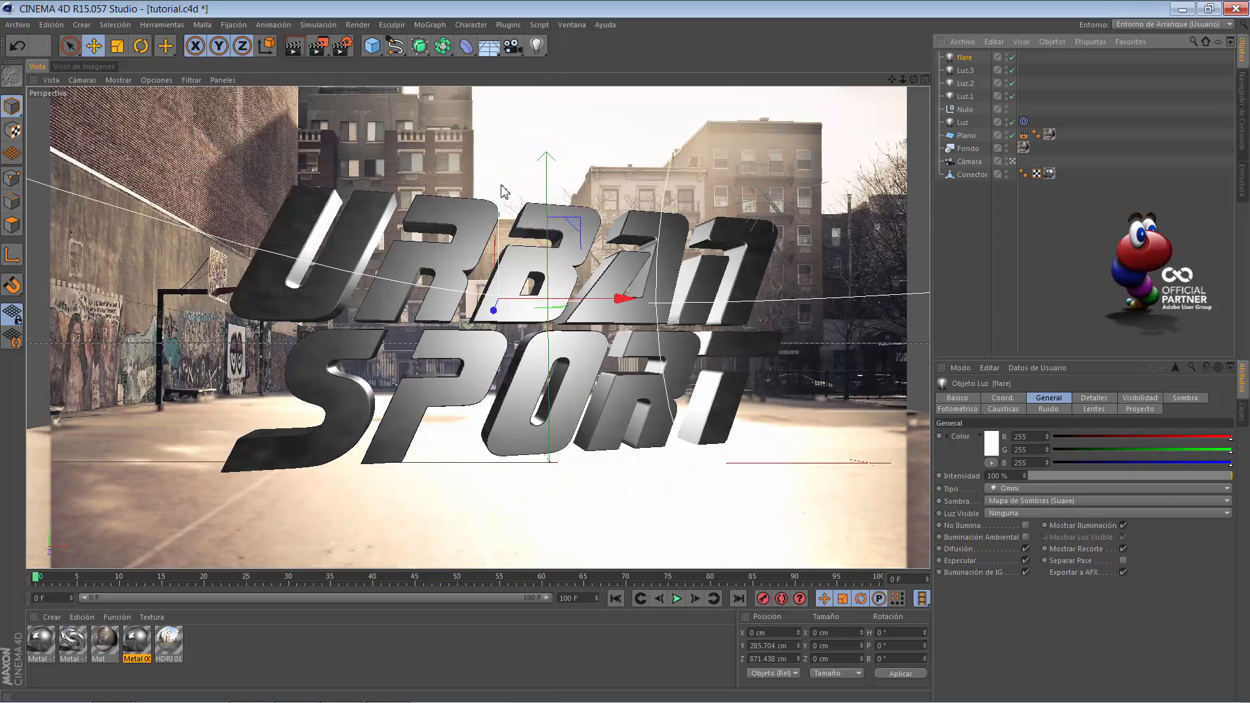
pyautogui.moveTo(500, 190); pyautogui.dragTo(498, 128)
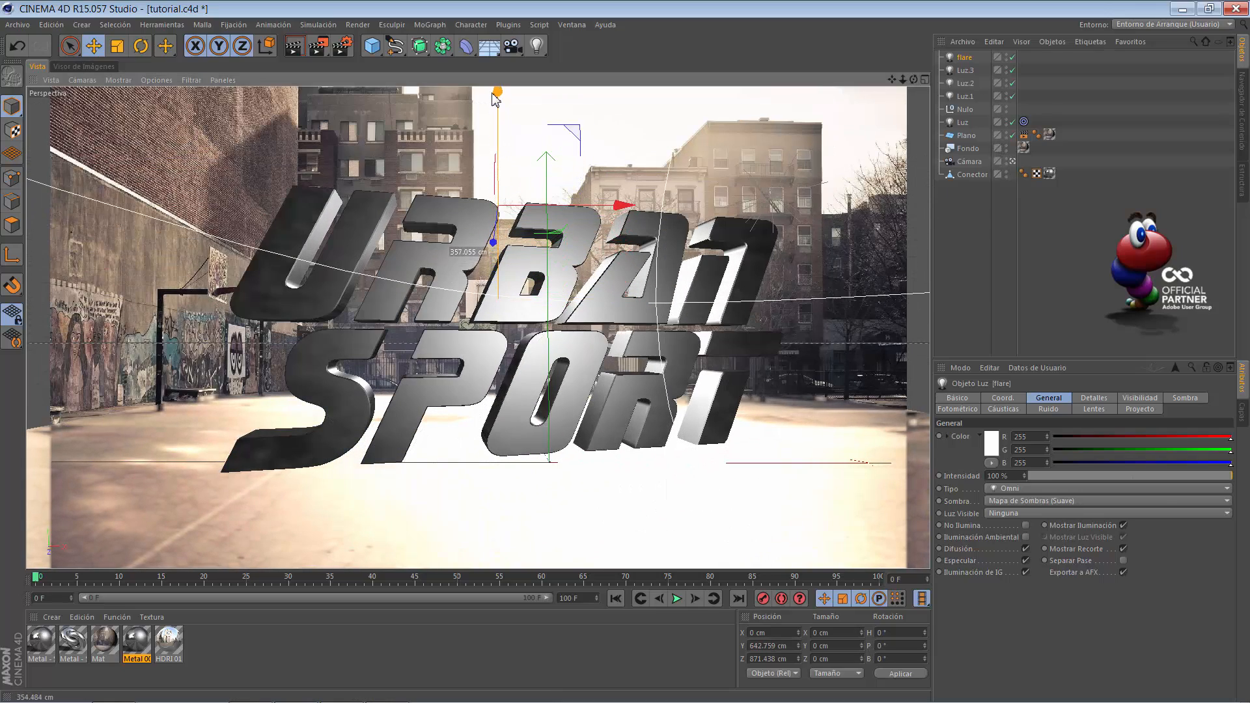
pyautogui.moveTo(622, 205); pyautogui.dragTo(633, 205)
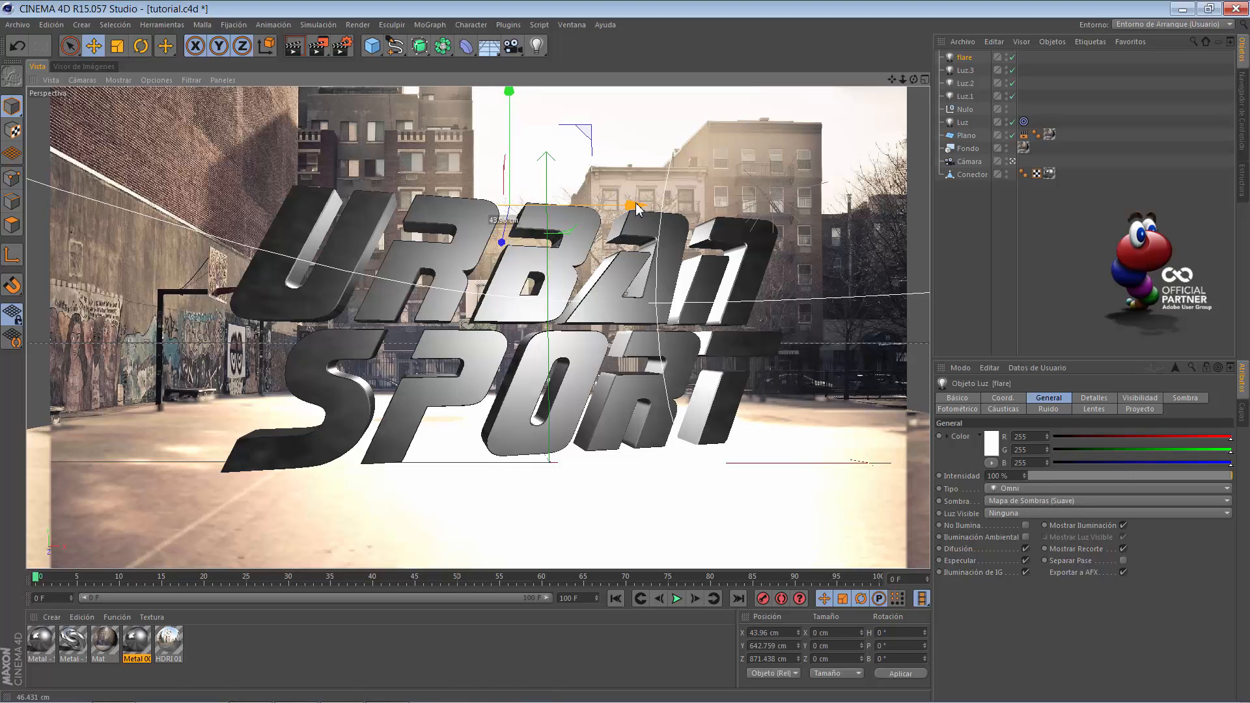
pyautogui.moveTo(501, 242); pyautogui.dragTo(501, 245)
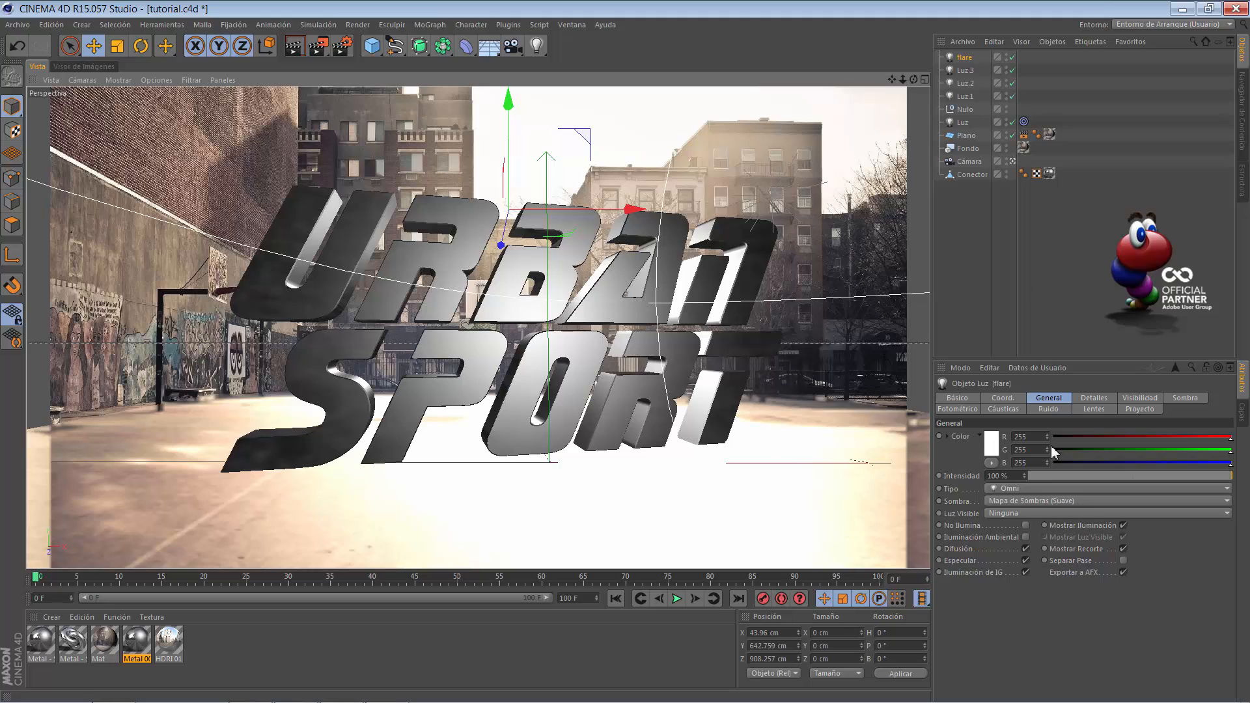
# Set the flare light's lens Fosforescencia to Camcorder and test-render the view
pyautogui.click(1094, 410)
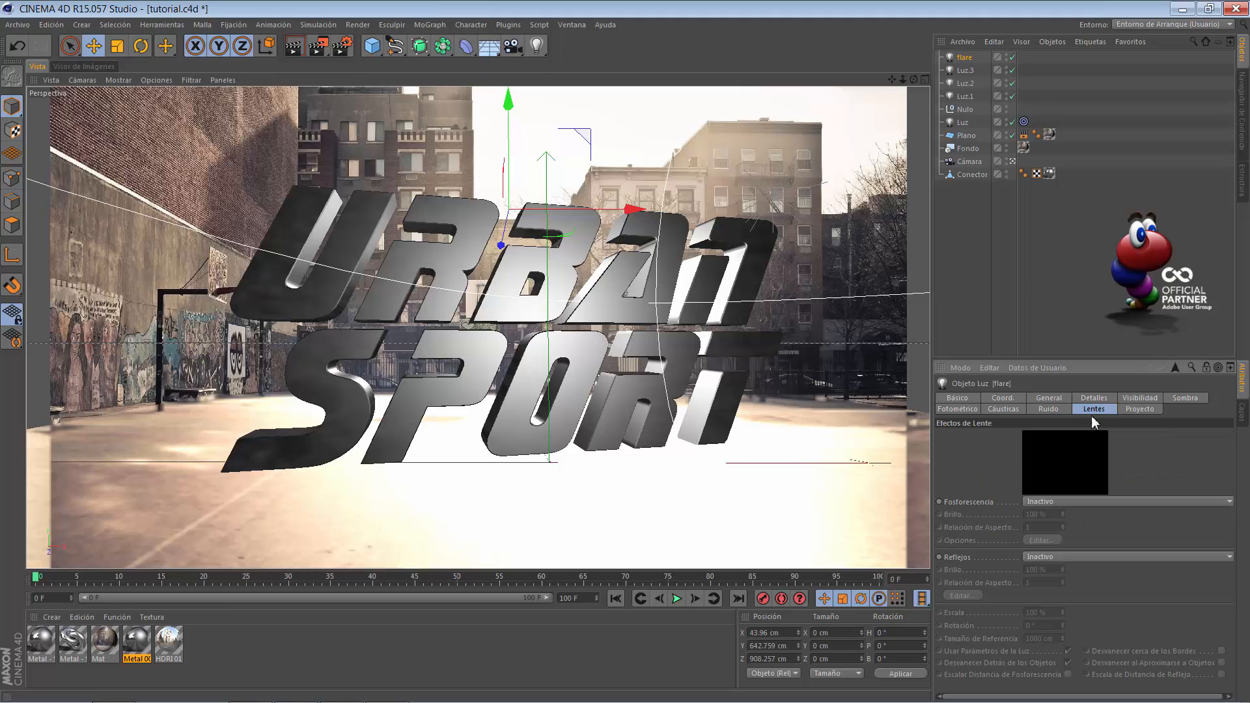
pyautogui.click(1036, 502)
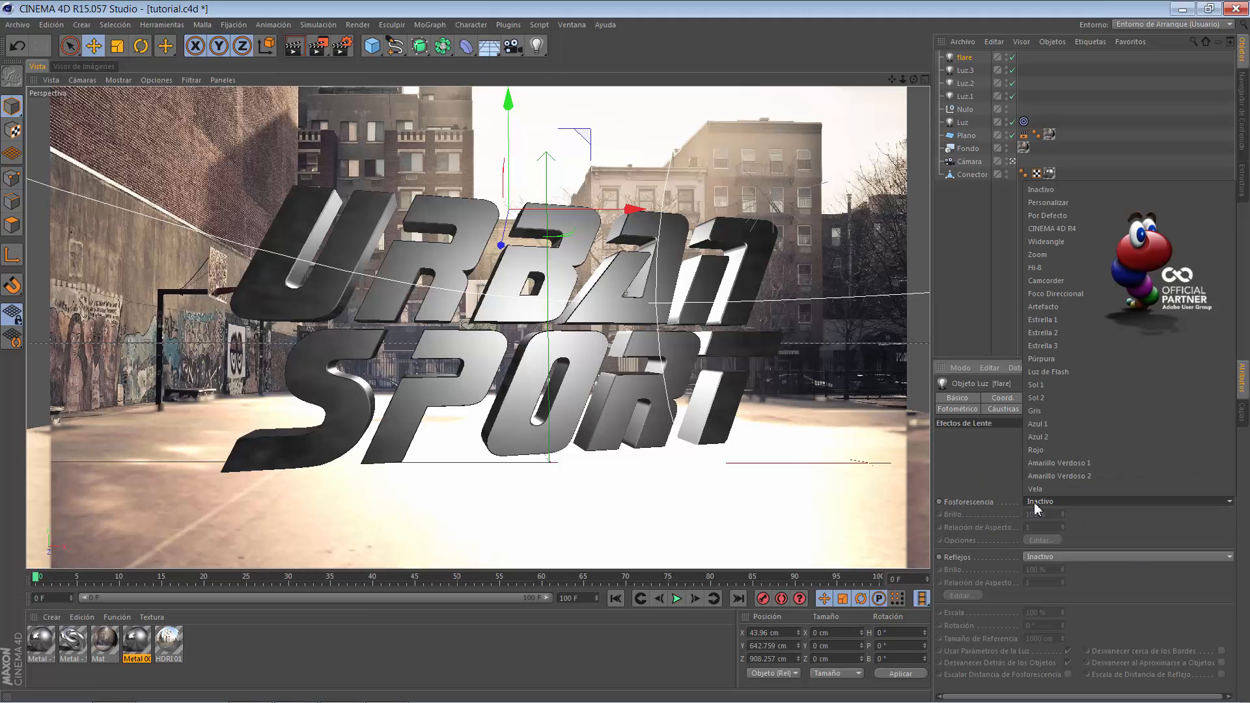
pyautogui.click(1057, 281)
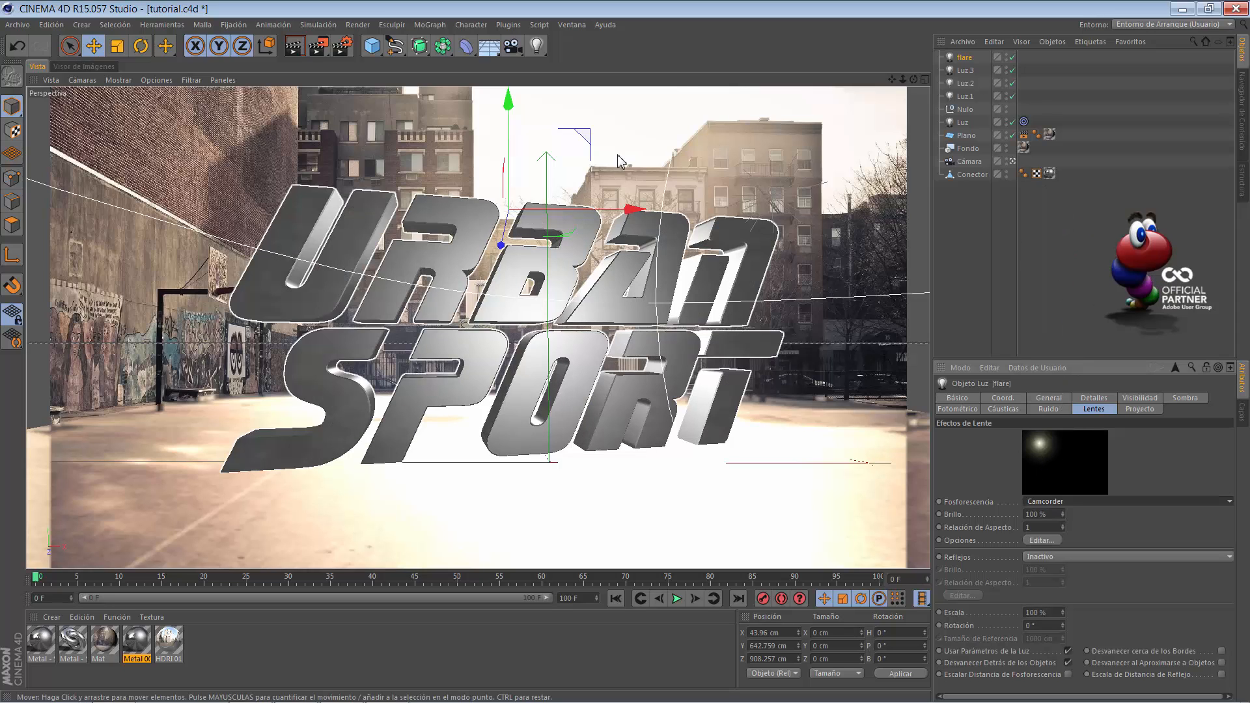
pyautogui.click(294, 46)
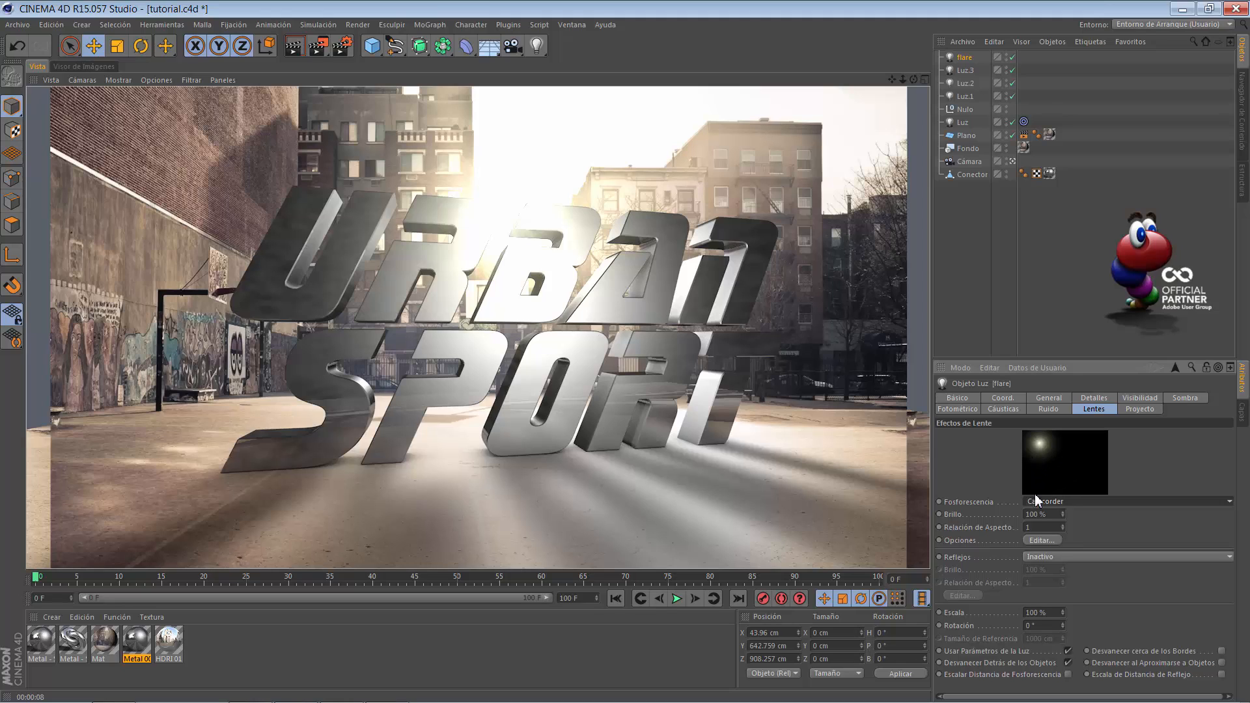
# Set the flare's Fosforescencia Brillo to 35 % and its Reflejos type to Camcorder
pyautogui.click(1056, 515)
pyautogui.write('3')
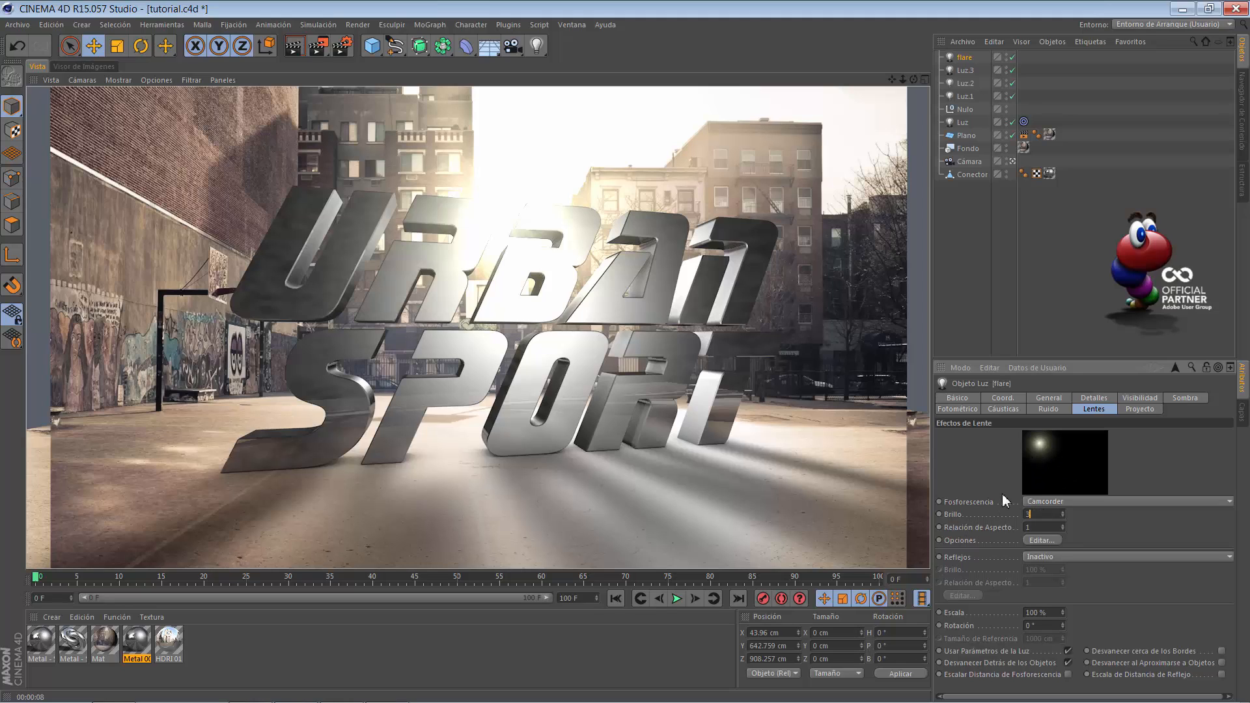
pyautogui.write('5')
pyautogui.press('Return')
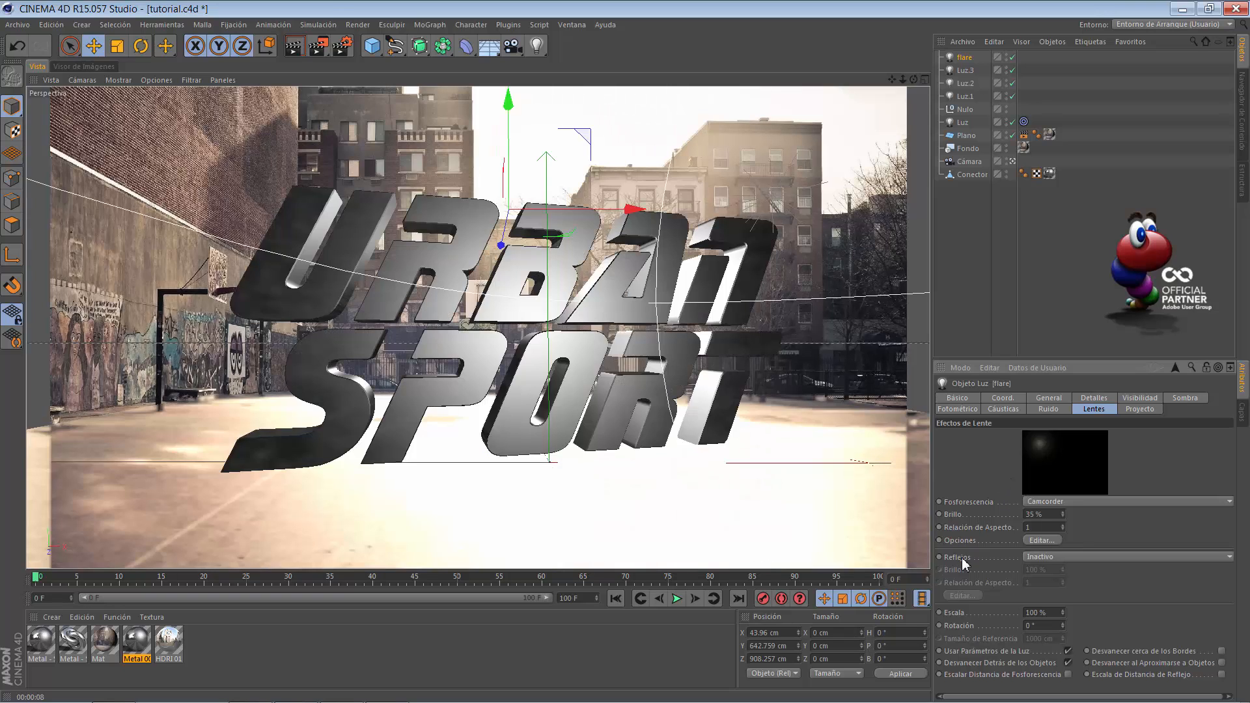
pyautogui.click(1032, 559)
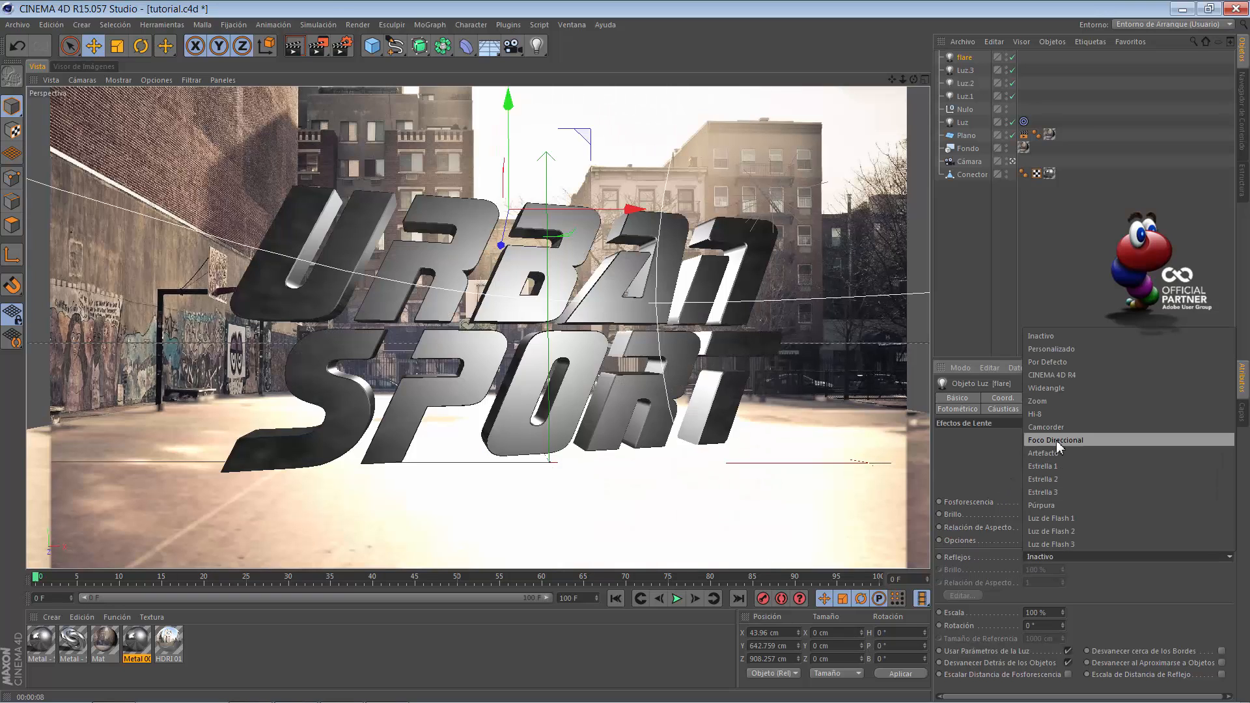
pyautogui.click(1068, 427)
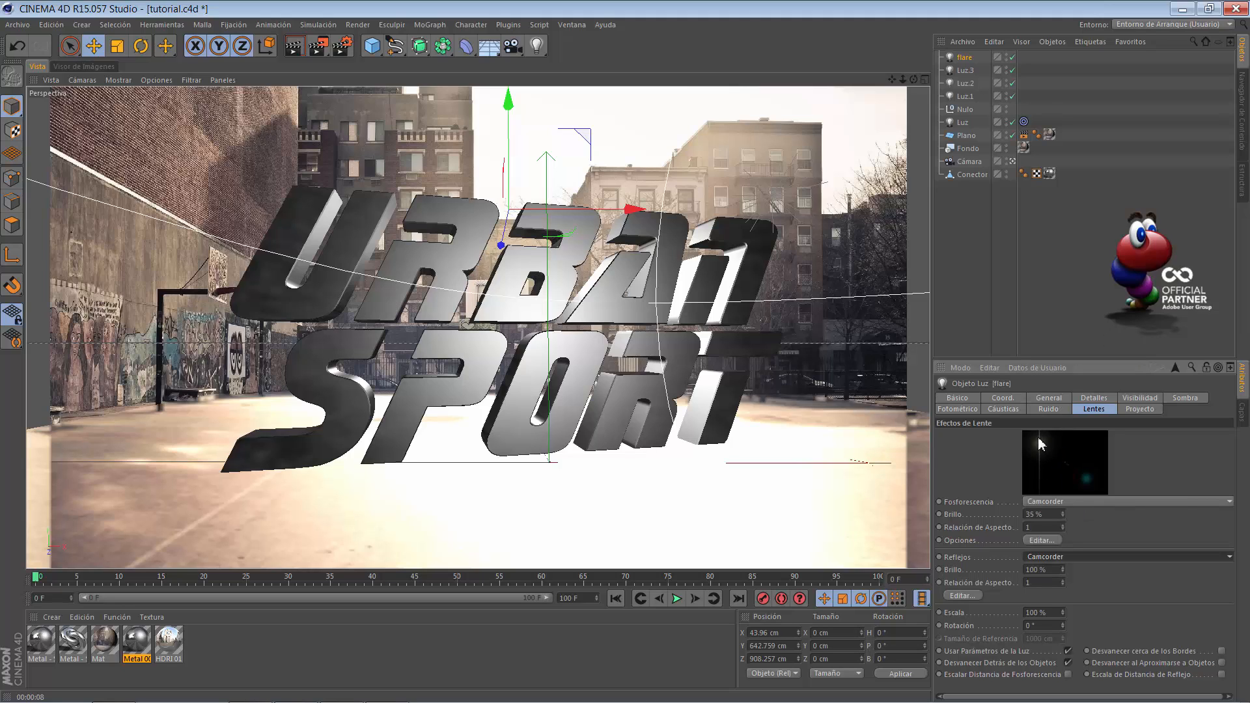
# Edit the flare's lens reflections, changing the lens type of element 0 to Raya Horizontal
pyautogui.click(976, 596)
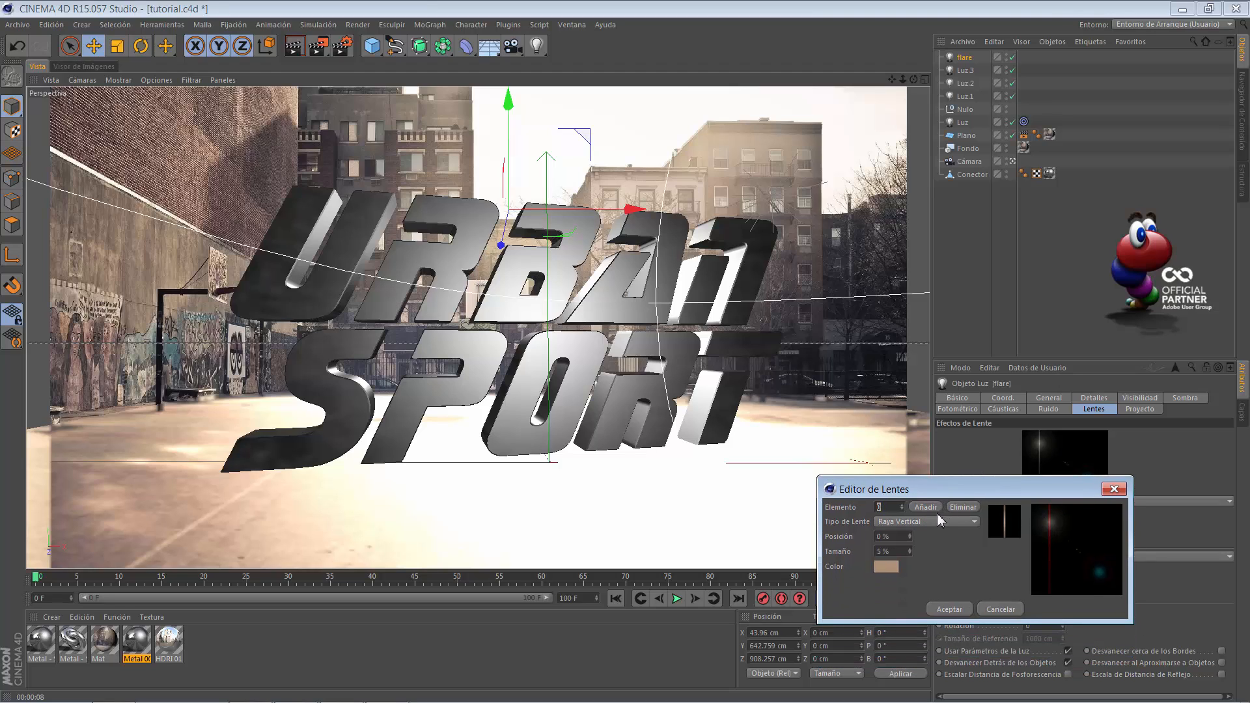
pyautogui.click(925, 521)
pyautogui.click(923, 511)
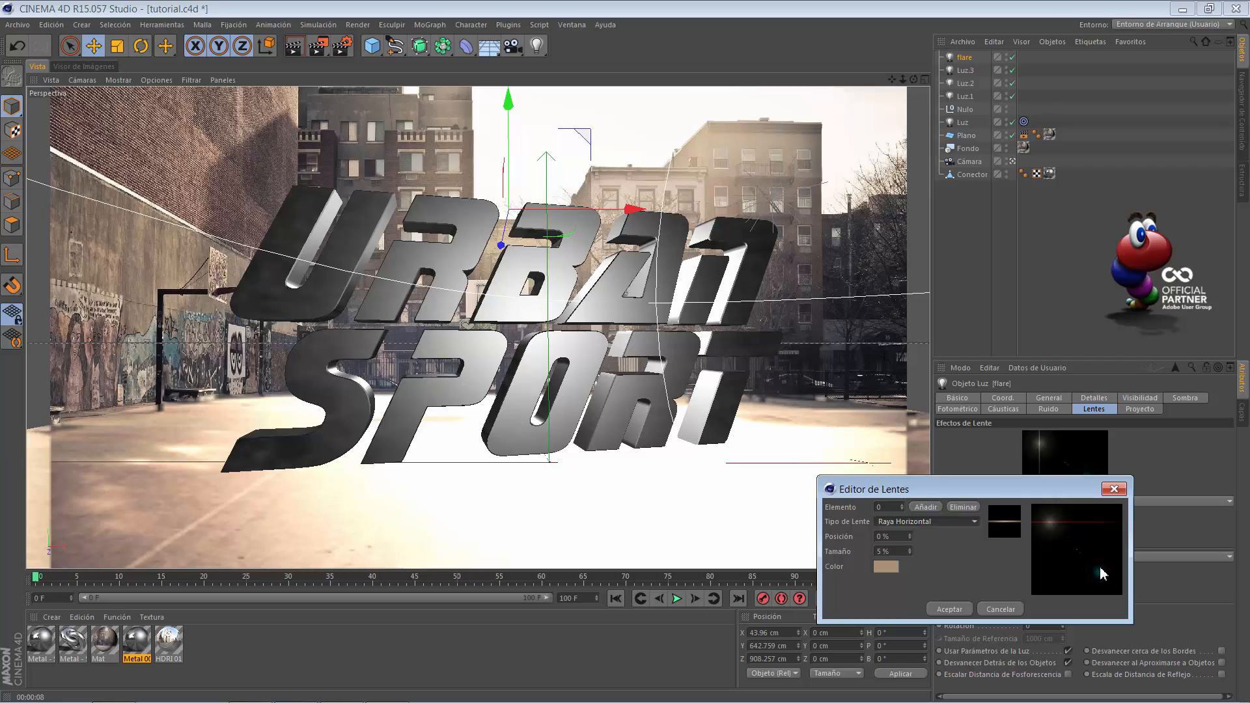
# Delete the unwanted light-spot and disc elements from the flare's lens reflections and accept the edited lens
pyautogui.click(904, 505)
pyautogui.click(951, 507)
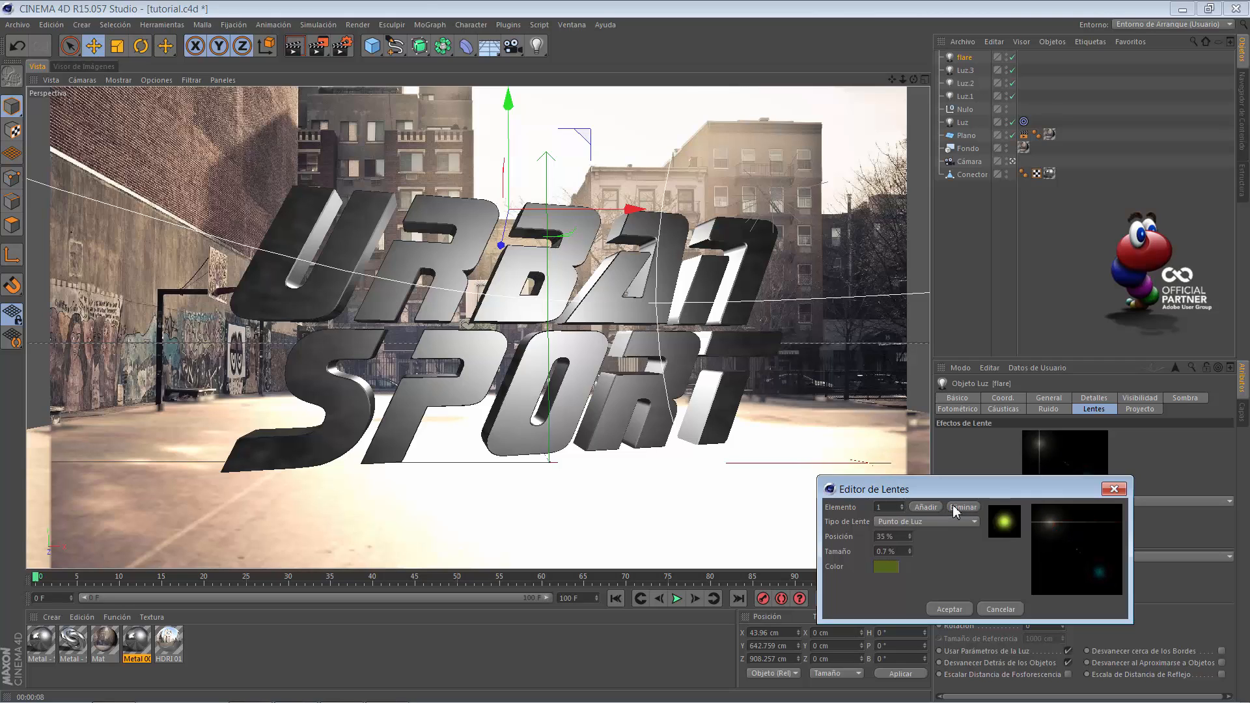
pyautogui.click(902, 505)
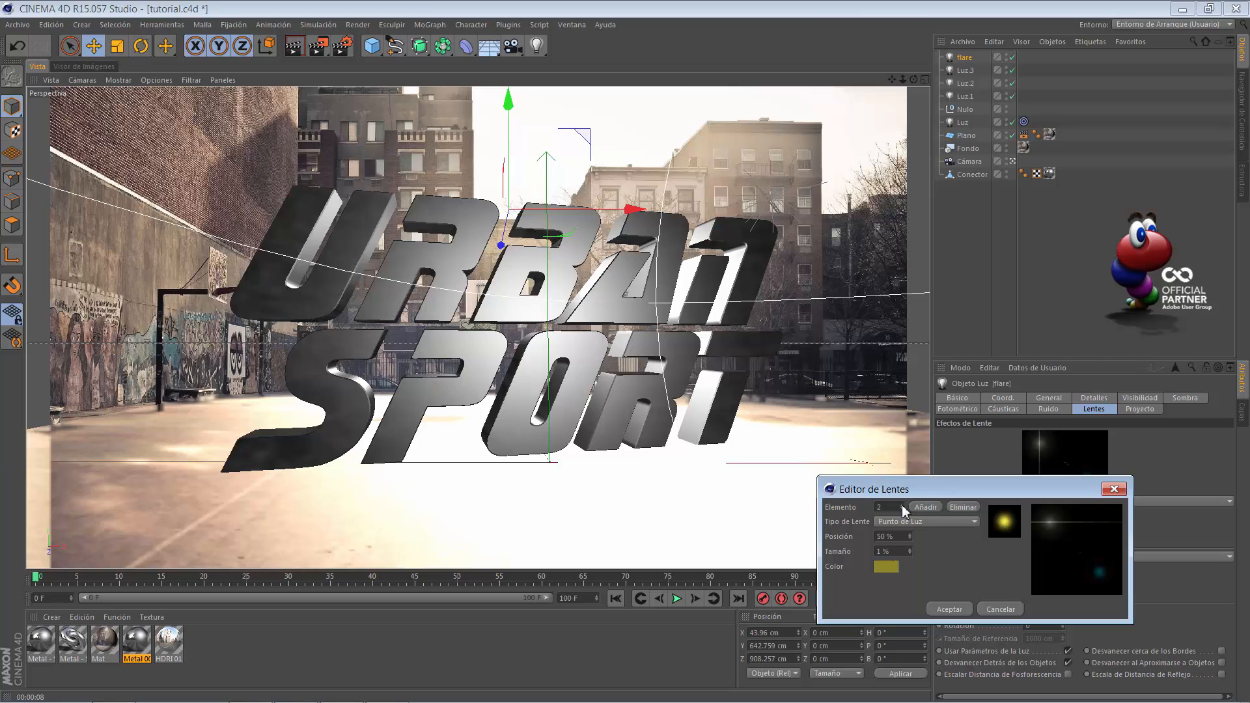
pyautogui.click(956, 506)
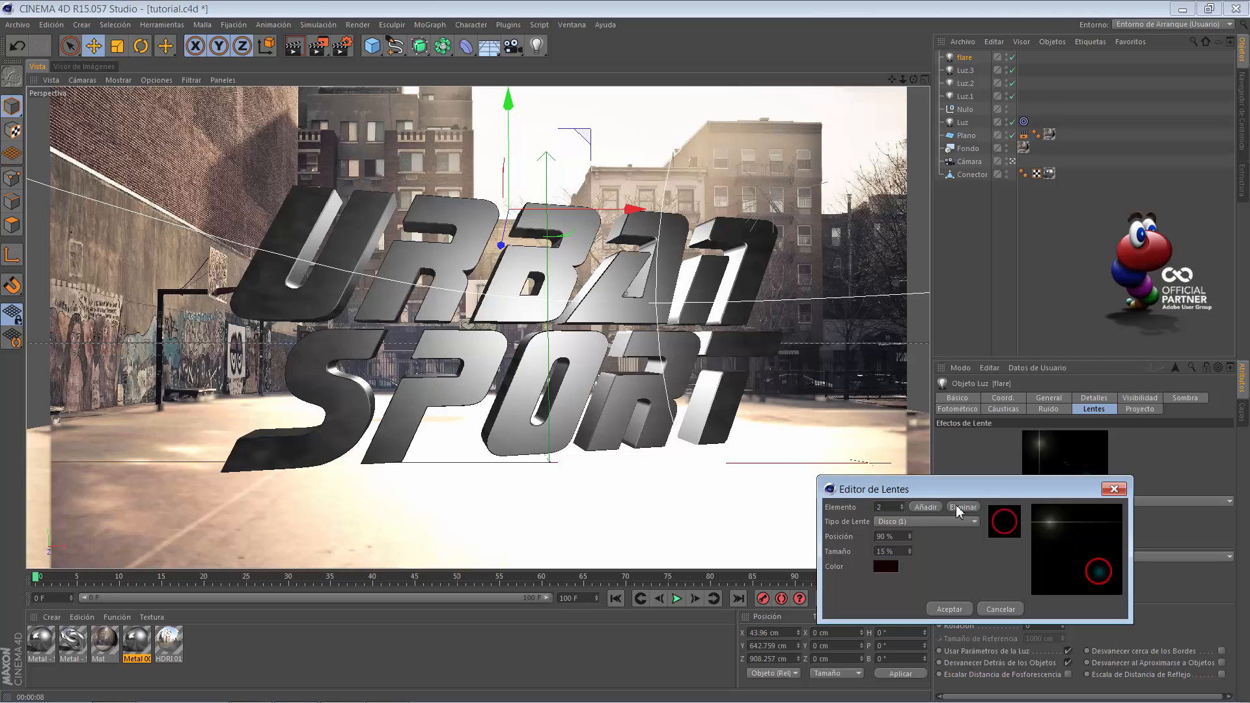
pyautogui.click(956, 507)
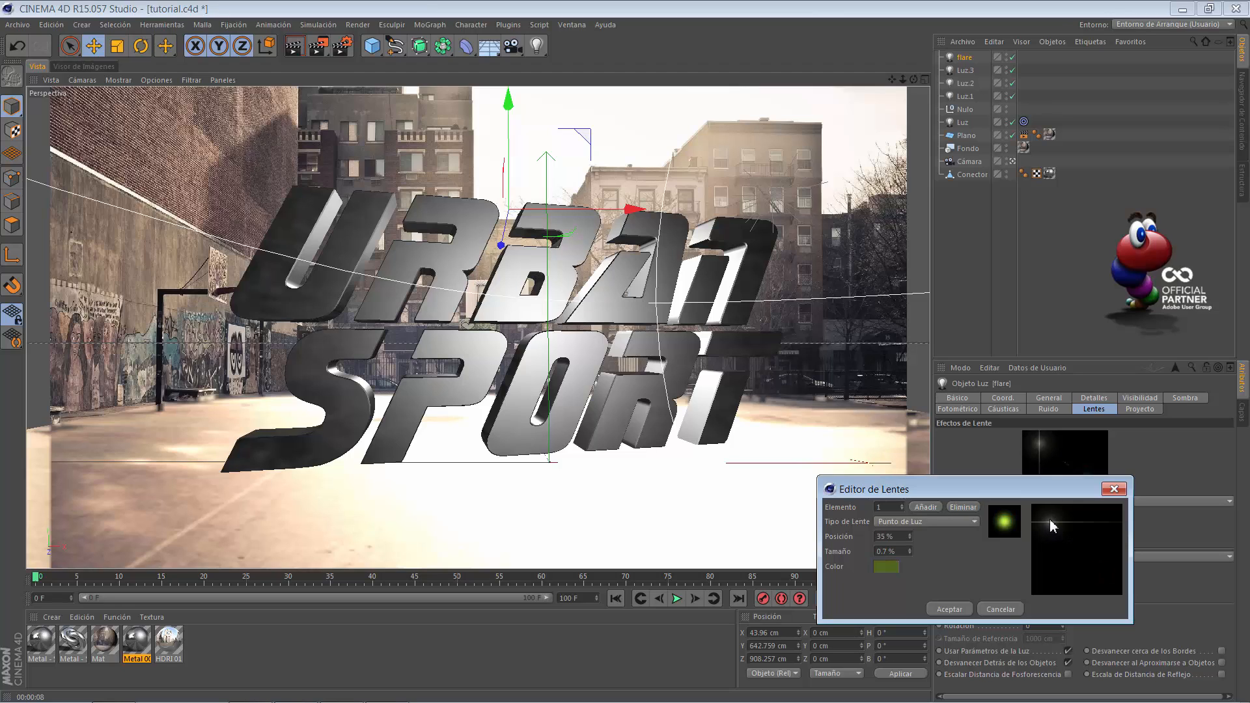
pyautogui.click(949, 608)
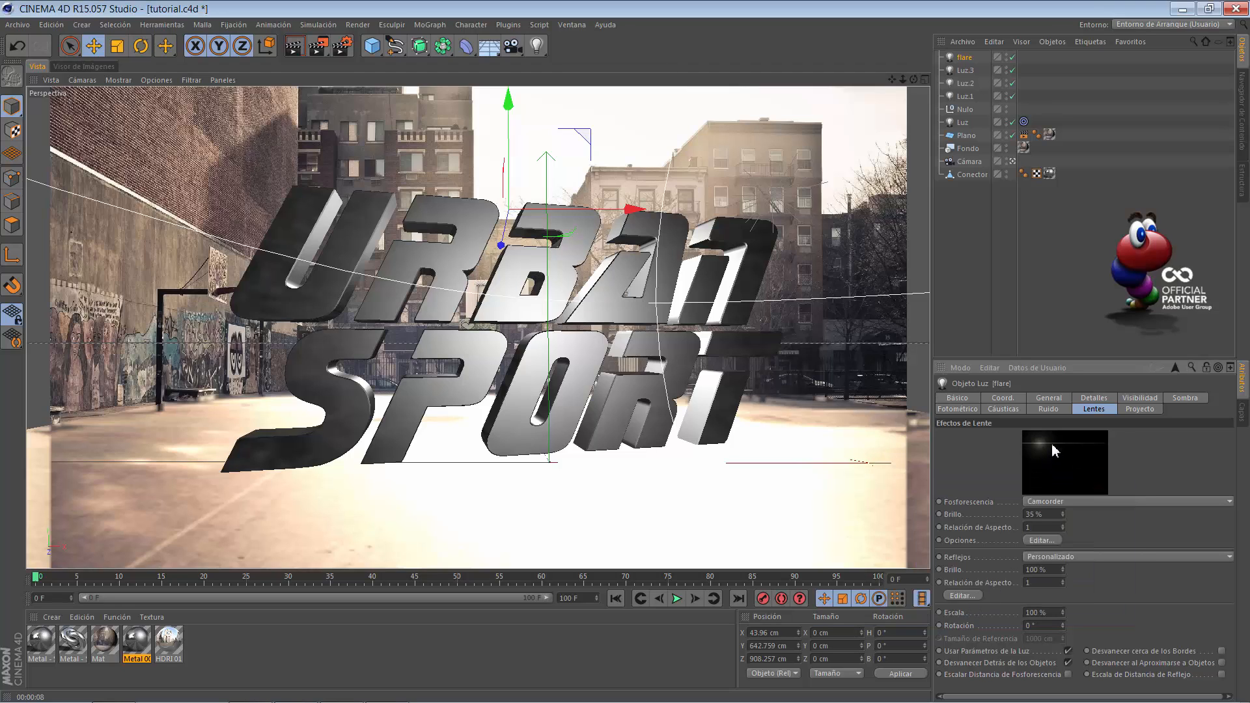
# Set the flare light's lens Reflejos Brillo to 25 %, test-render the view, and select the text object in the viewport
pyautogui.click(1045, 569)
pyautogui.write('15')
pyautogui.press('Return')
pyautogui.write('25')
pyautogui.press('Return')
pyautogui.click(294, 45)
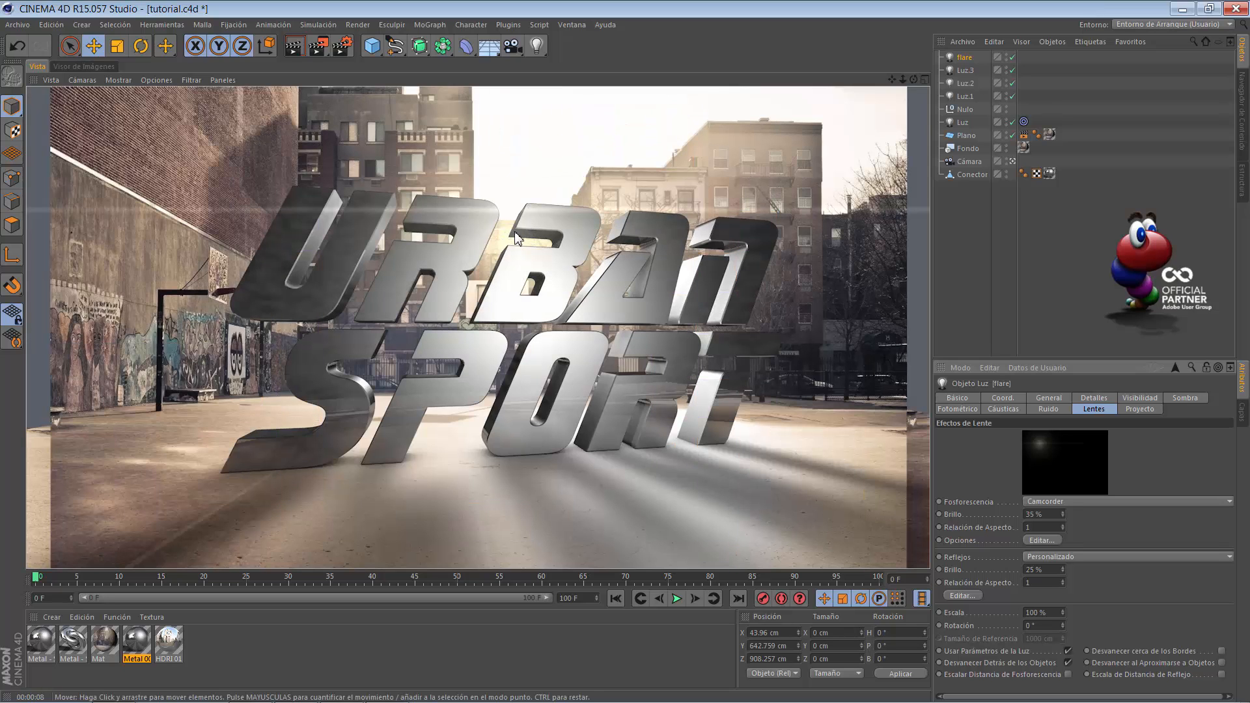
pyautogui.click(521, 299)
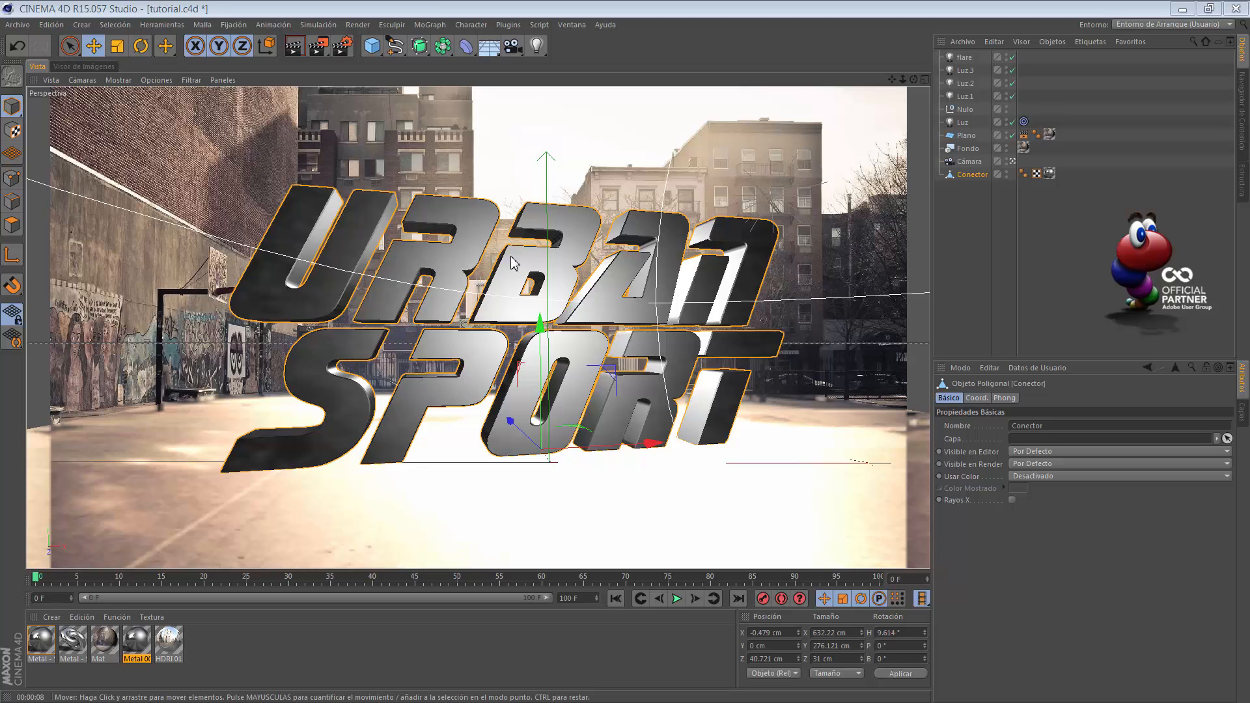
# Enable Guardar in the render settings and set the normal image's output file to "Tutorial render" in the urban Sport folder
pyautogui.click(342, 46)
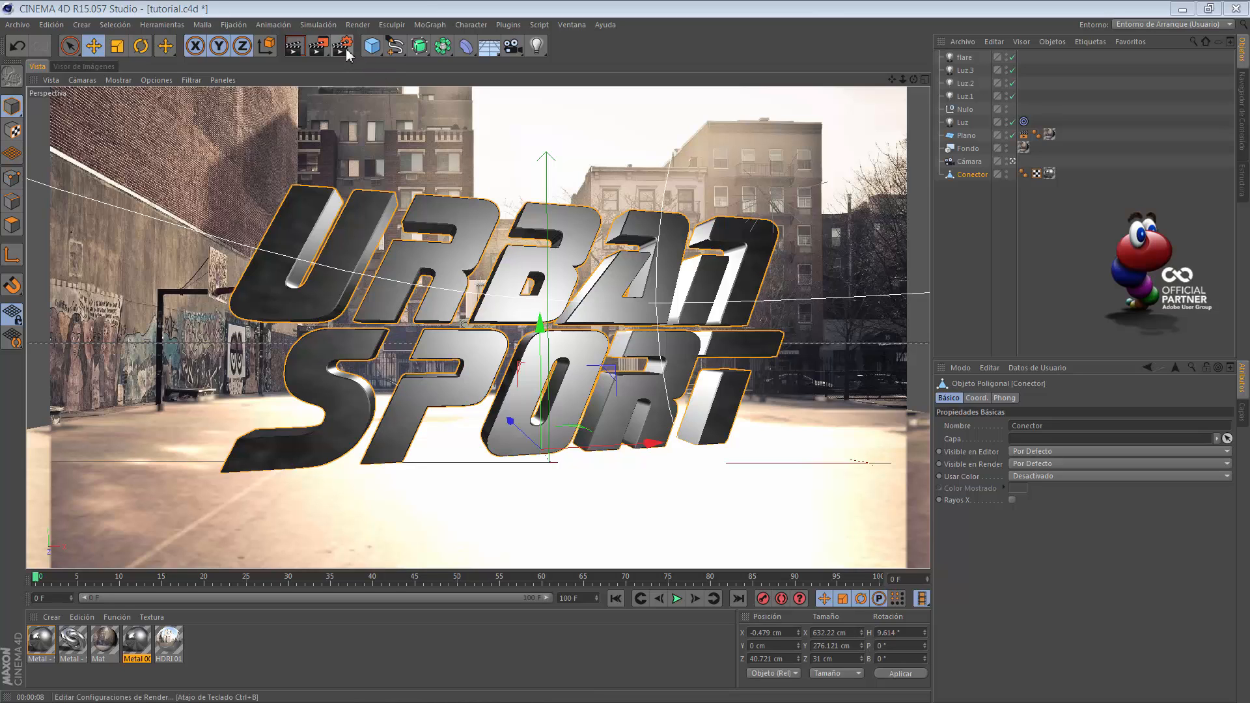
pyautogui.moveTo(339, 139); pyautogui.dragTo(324, 123)
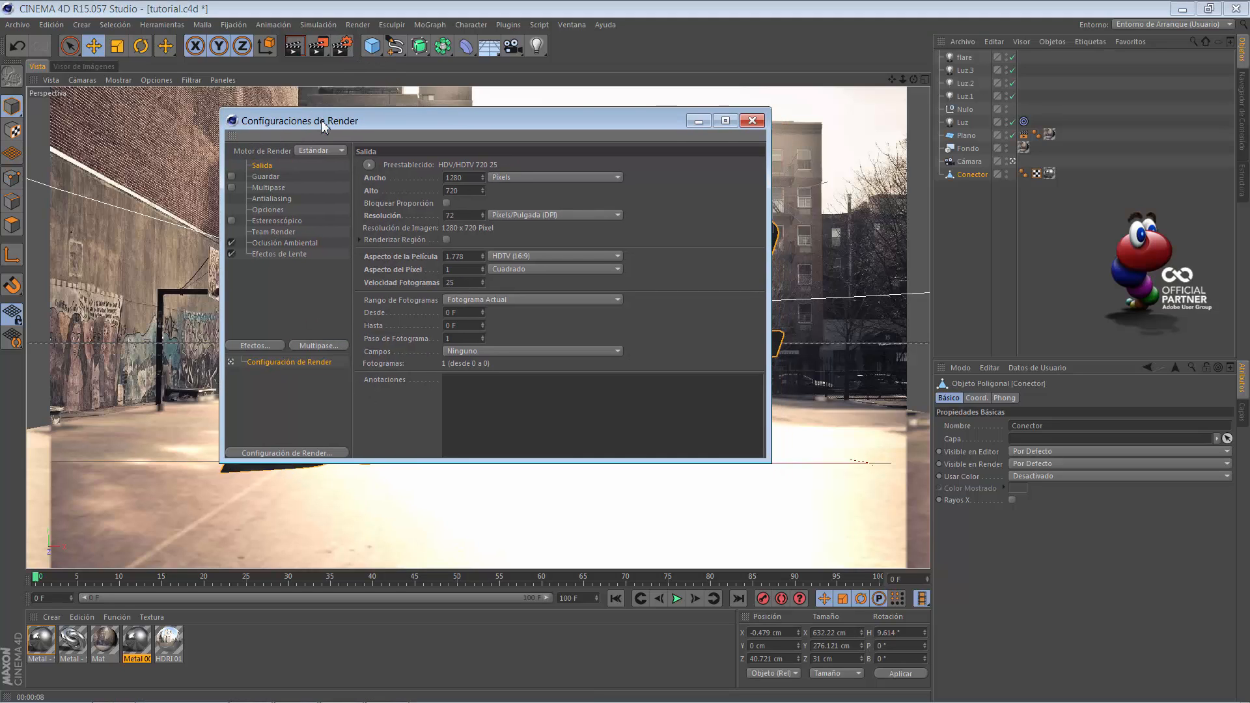
pyautogui.click(231, 176)
pyautogui.click(265, 177)
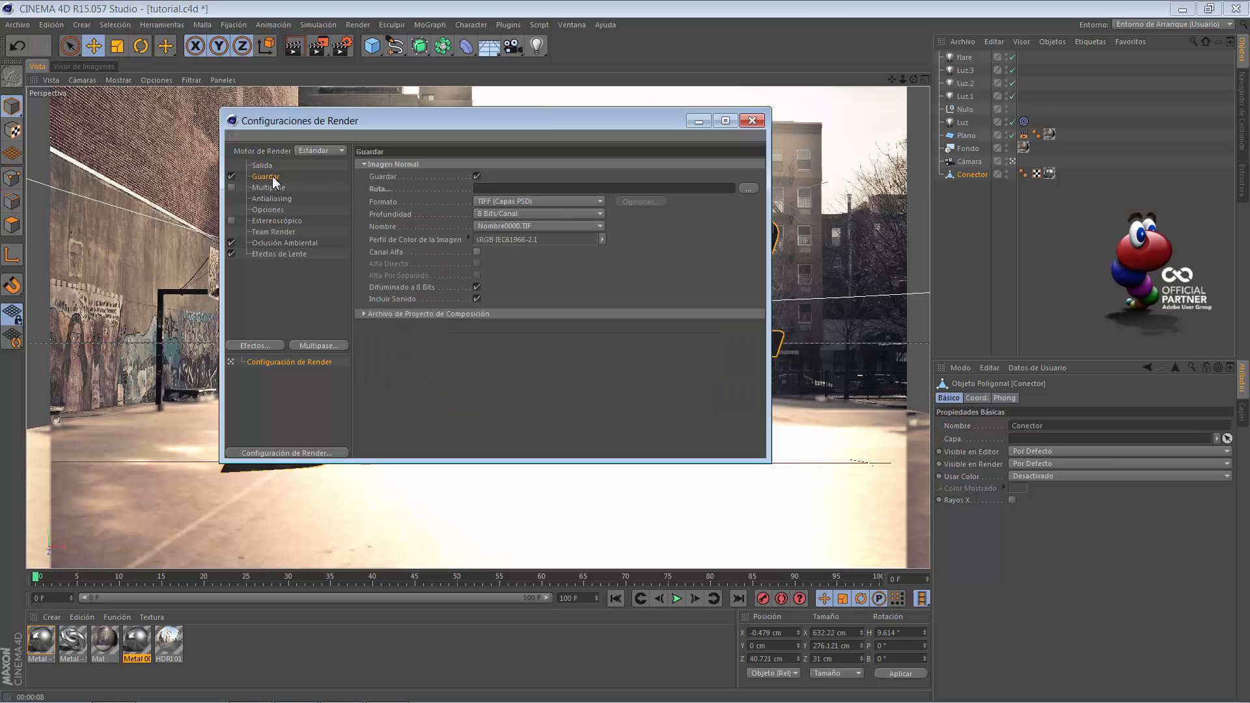
pyautogui.click(748, 188)
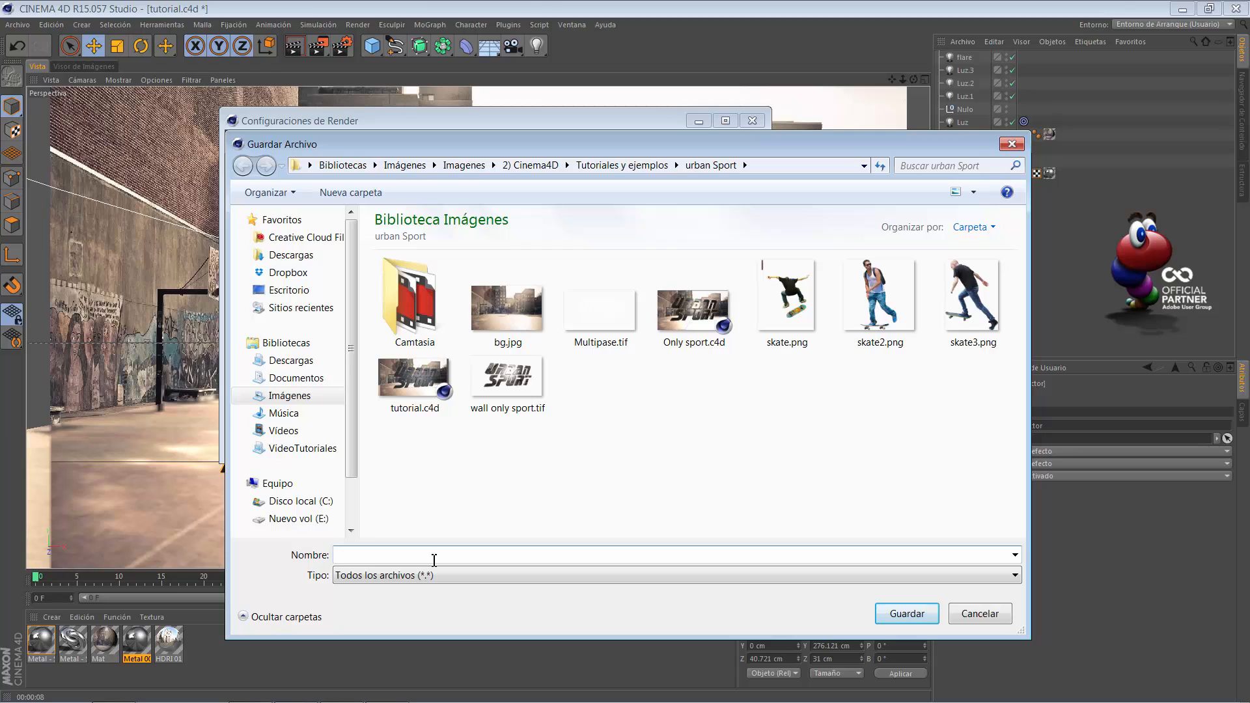
pyautogui.write('Tutorial render')
pyautogui.press('Return')
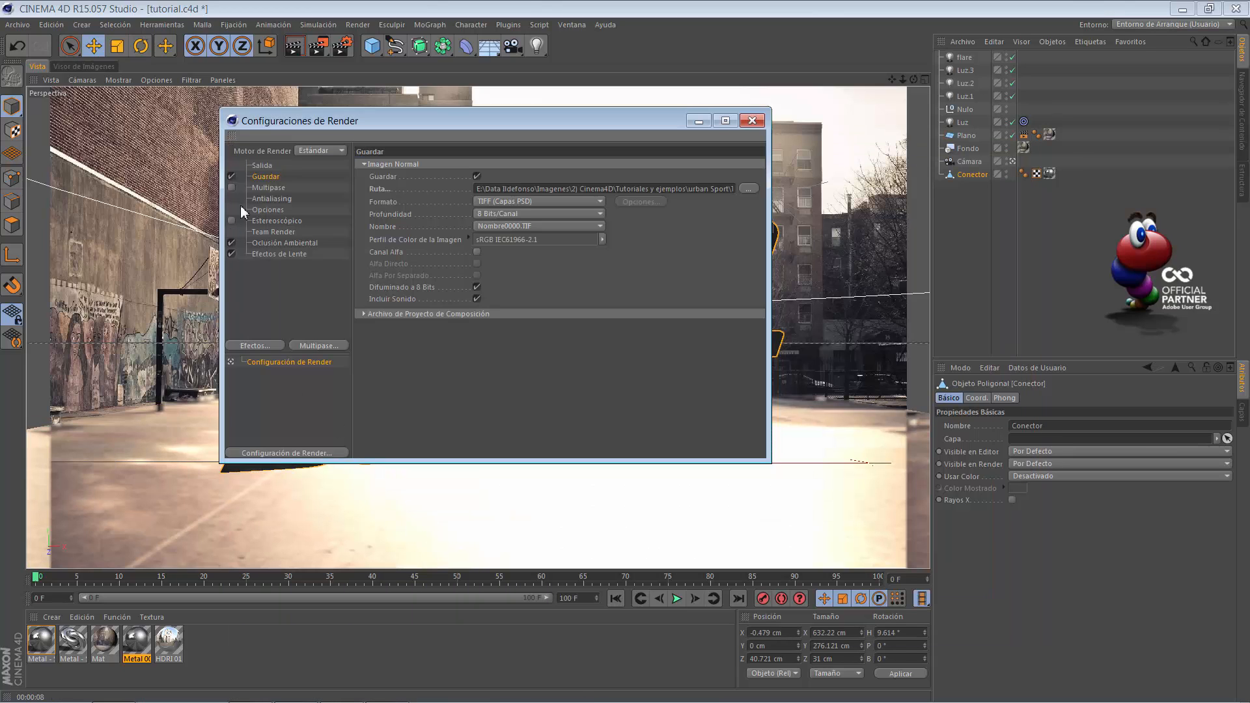
# Enable Multipase rendering, set its output file to "tuto multi" in the urban Sport folder, and close the render settings
pyautogui.click(232, 188)
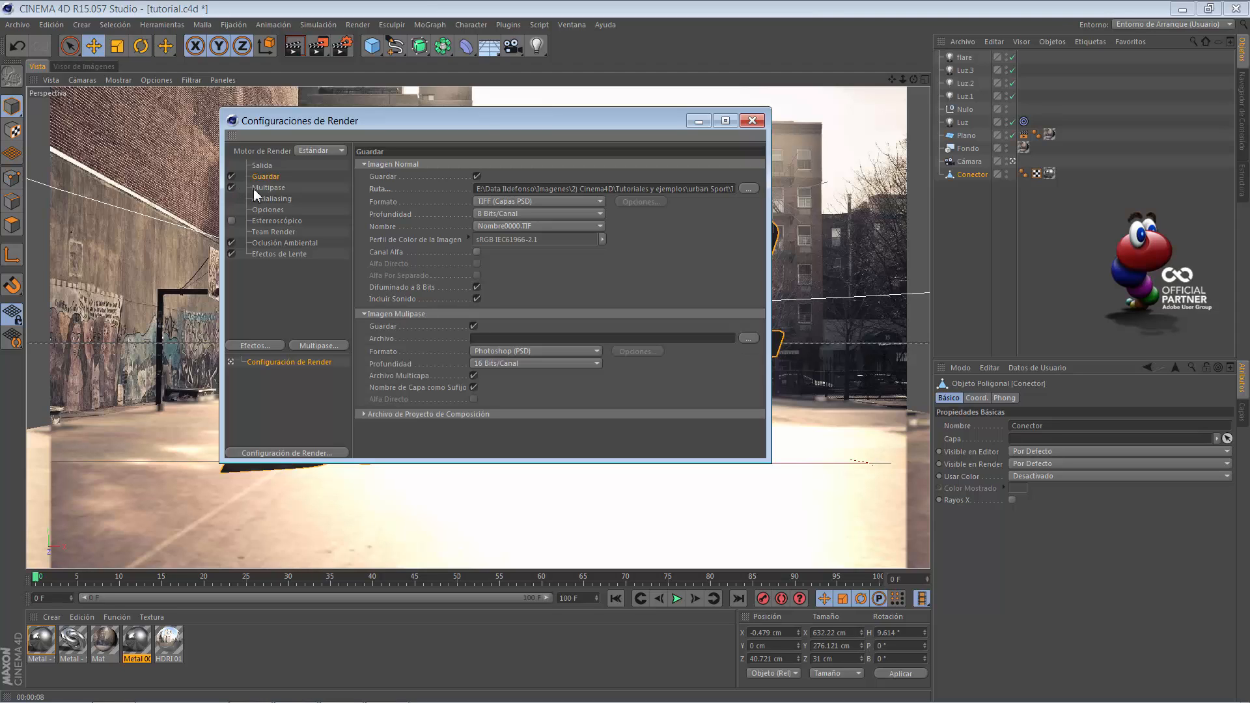
pyautogui.click(263, 189)
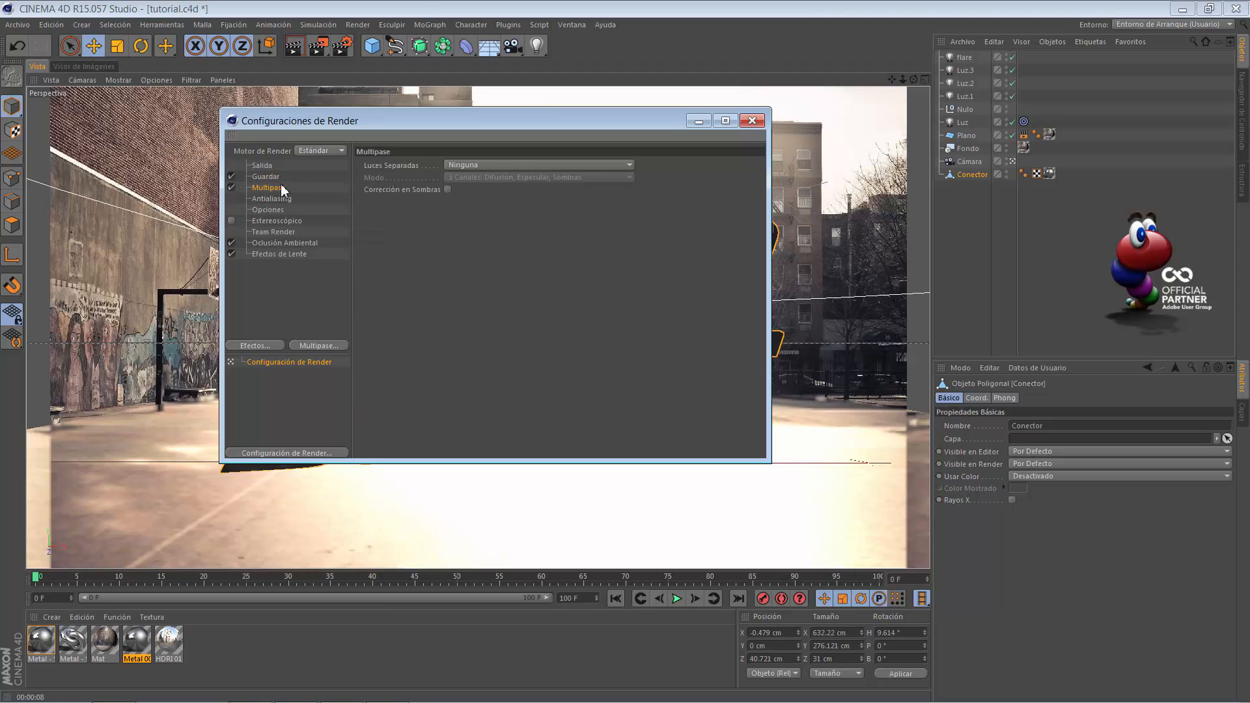
pyautogui.click(263, 177)
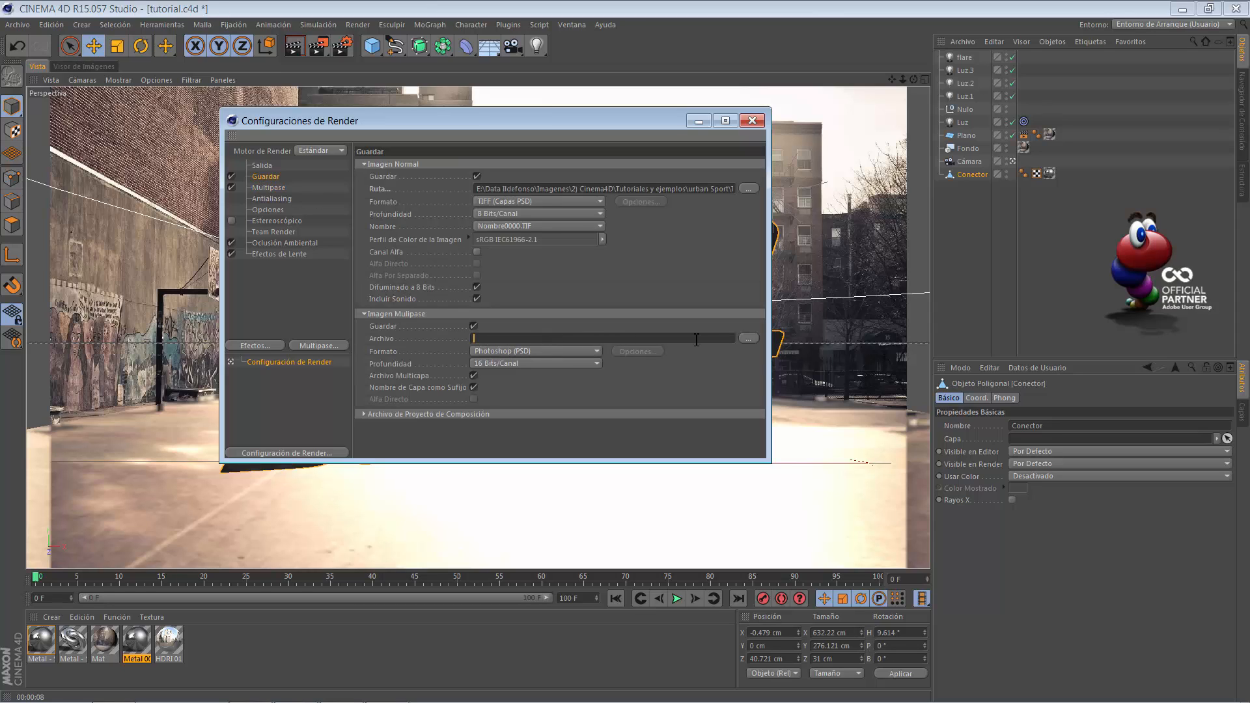
pyautogui.click(748, 338)
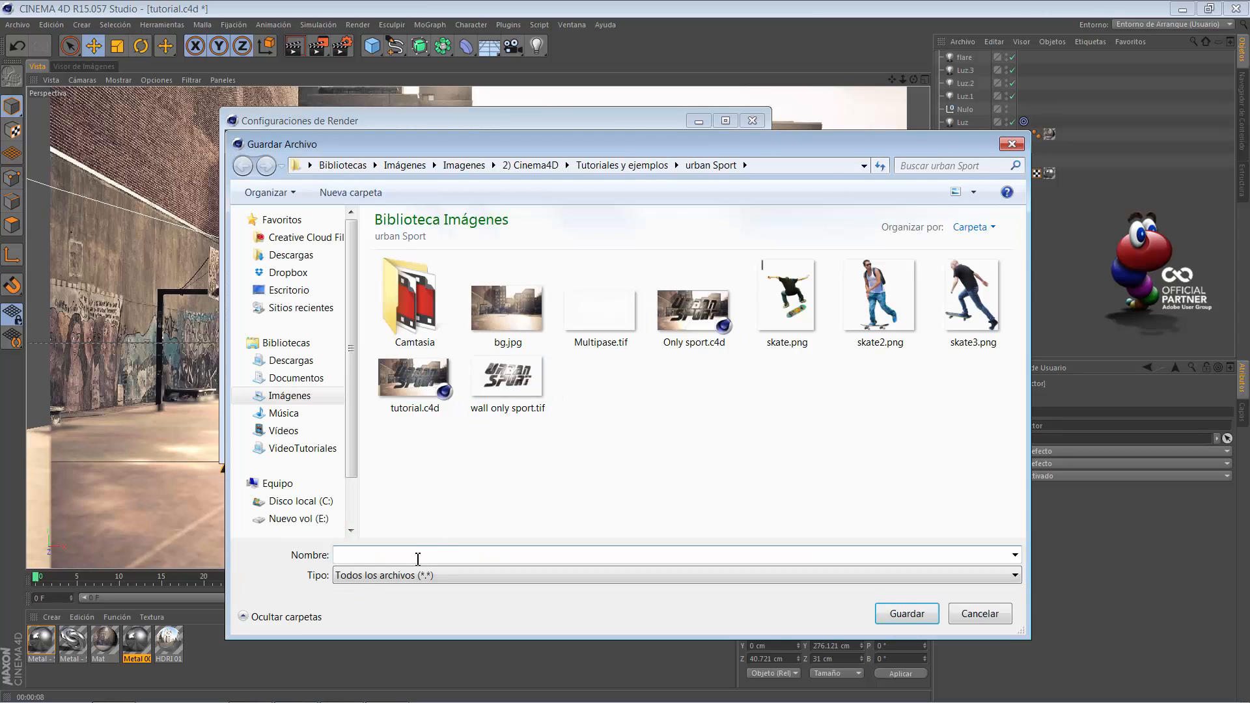
pyautogui.write('tuto multi')
pyautogui.click(906, 613)
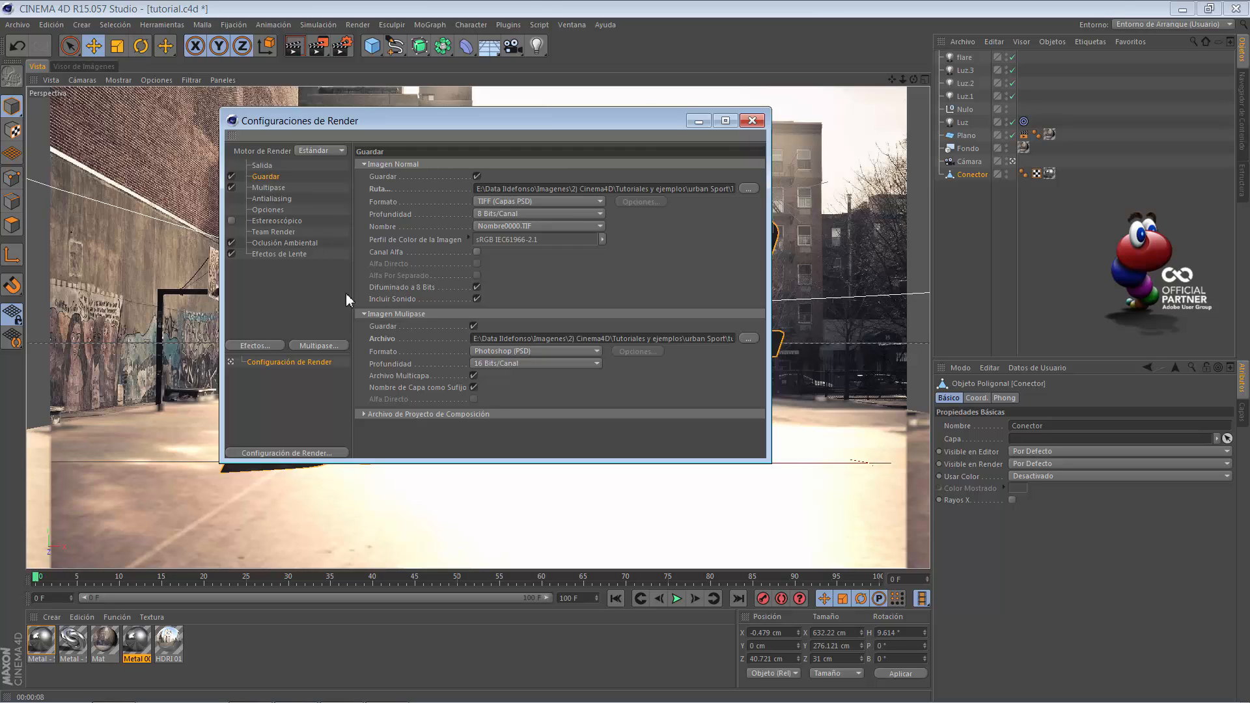
pyautogui.click(752, 121)
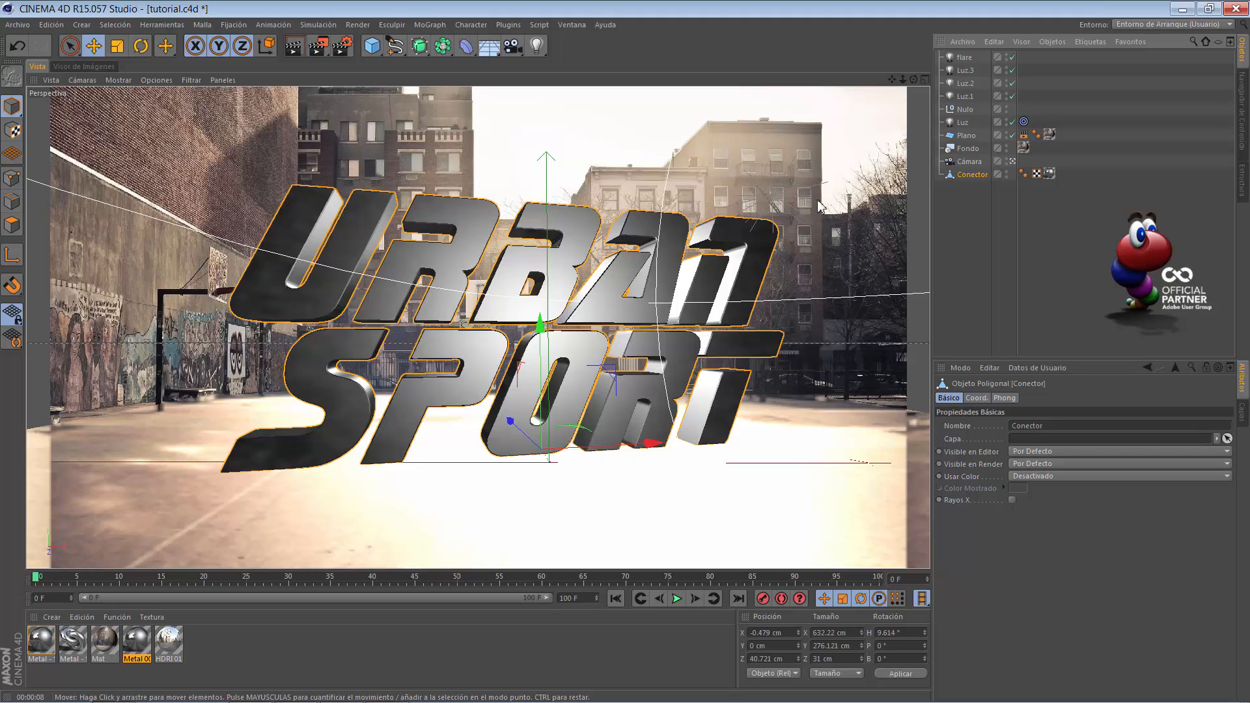
# Add a Composición tag to the Conector text object and activate object buffer 1 in it
pyautogui.click(1096, 41)
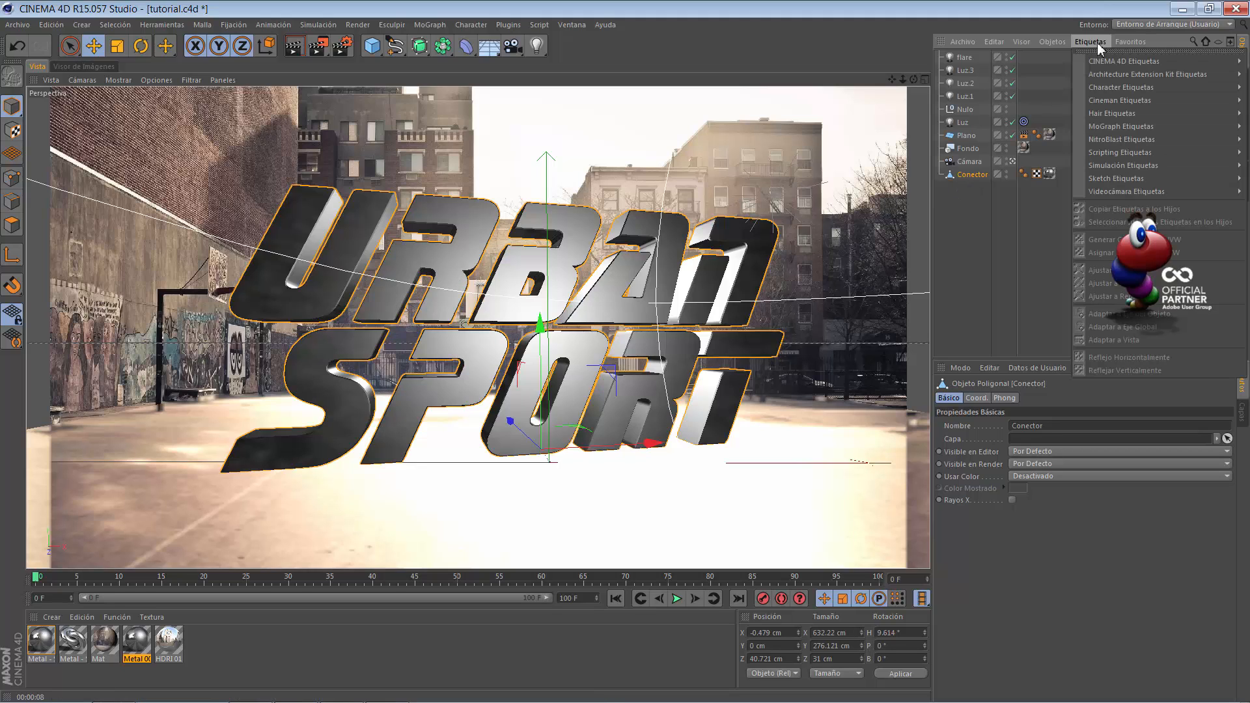
pyautogui.moveTo(1106, 59)
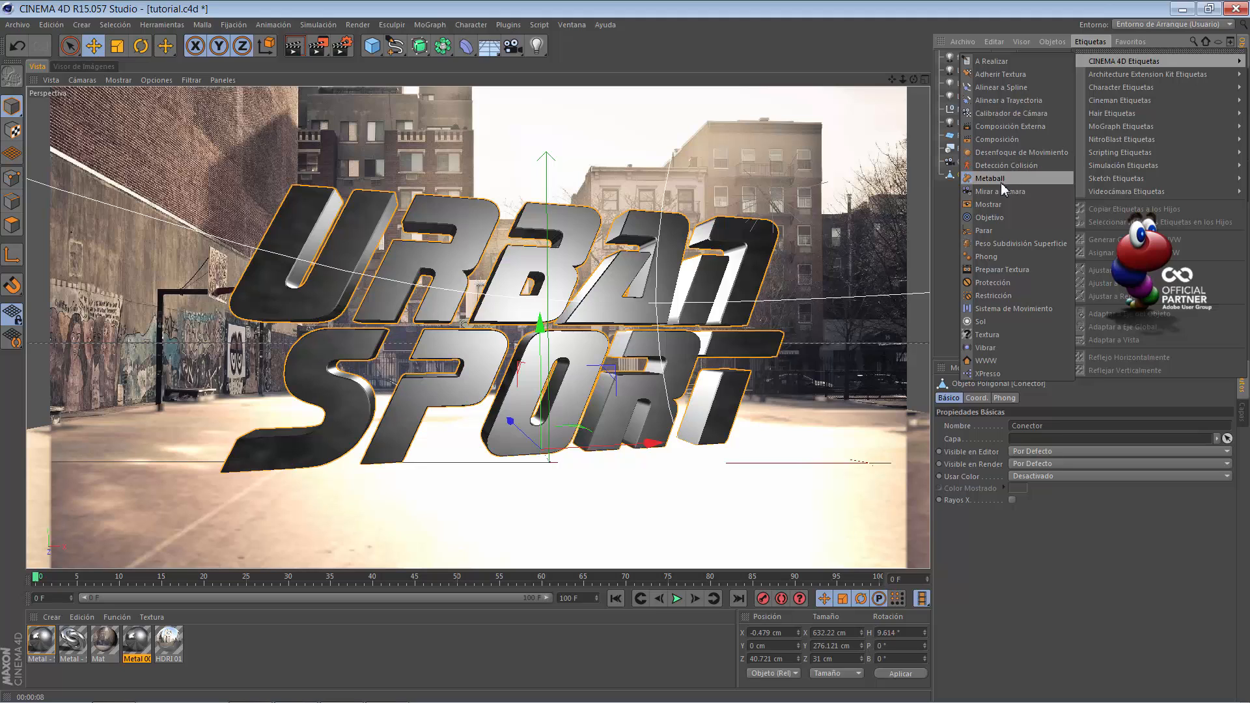
pyautogui.click(998, 141)
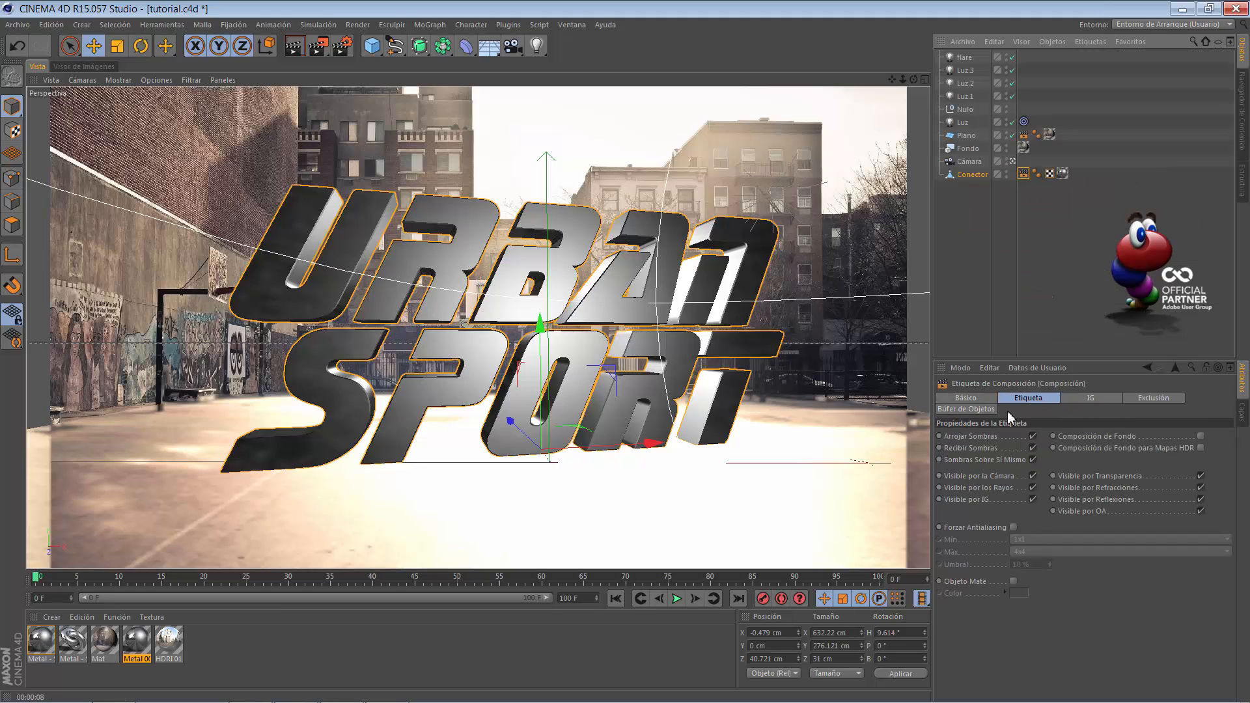
pyautogui.click(966, 409)
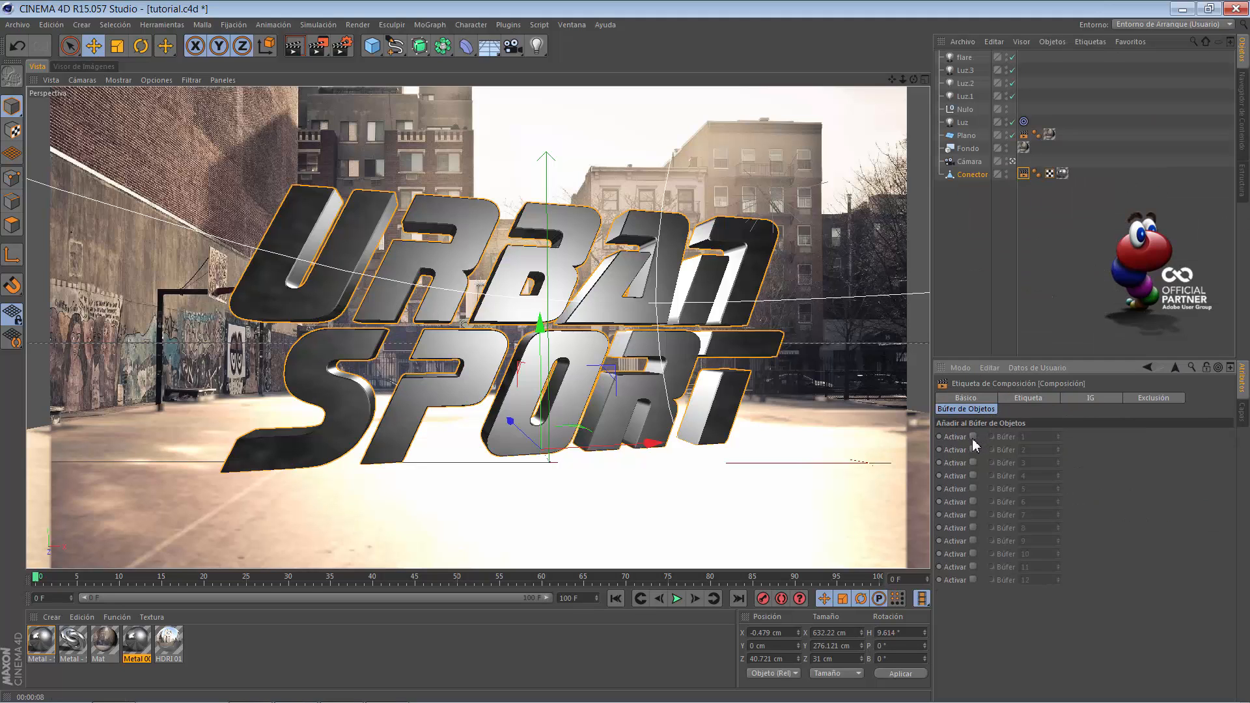
pyautogui.click(972, 437)
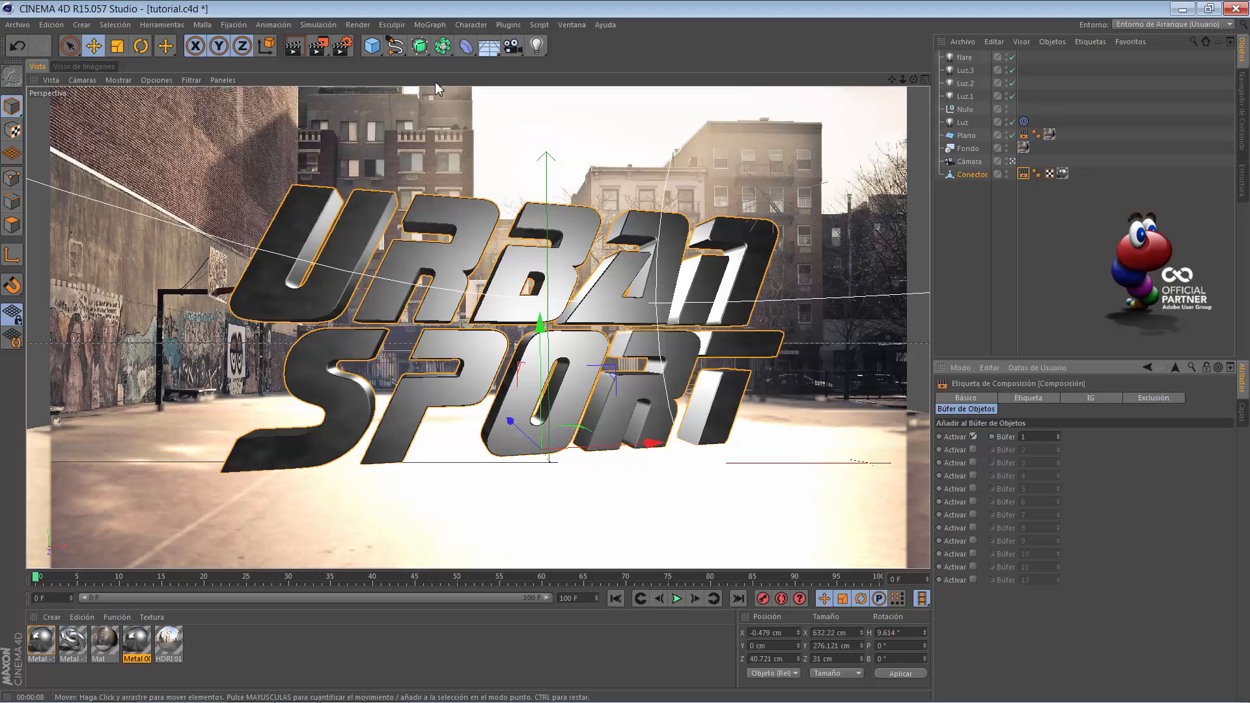
# Add Búfer de Objetos and Oclusión Ambiental passes to the Multipase render settings
pyautogui.click(342, 45)
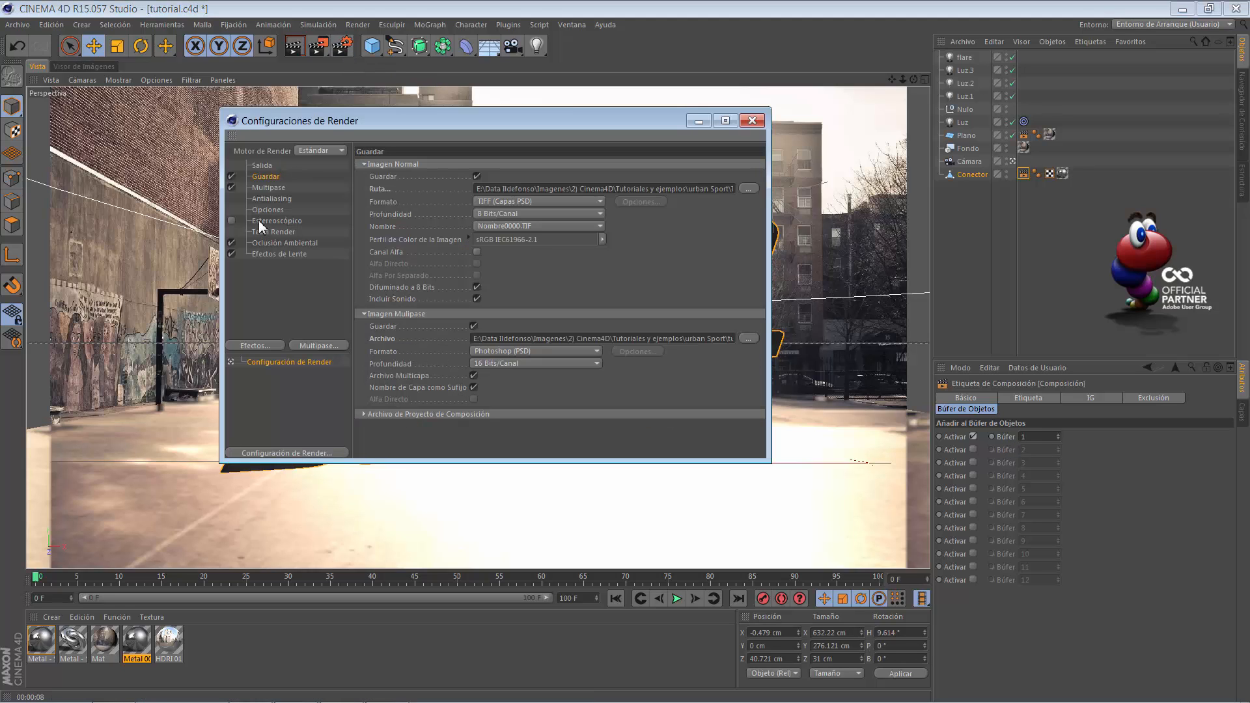
pyautogui.click(267, 190)
pyautogui.click(325, 345)
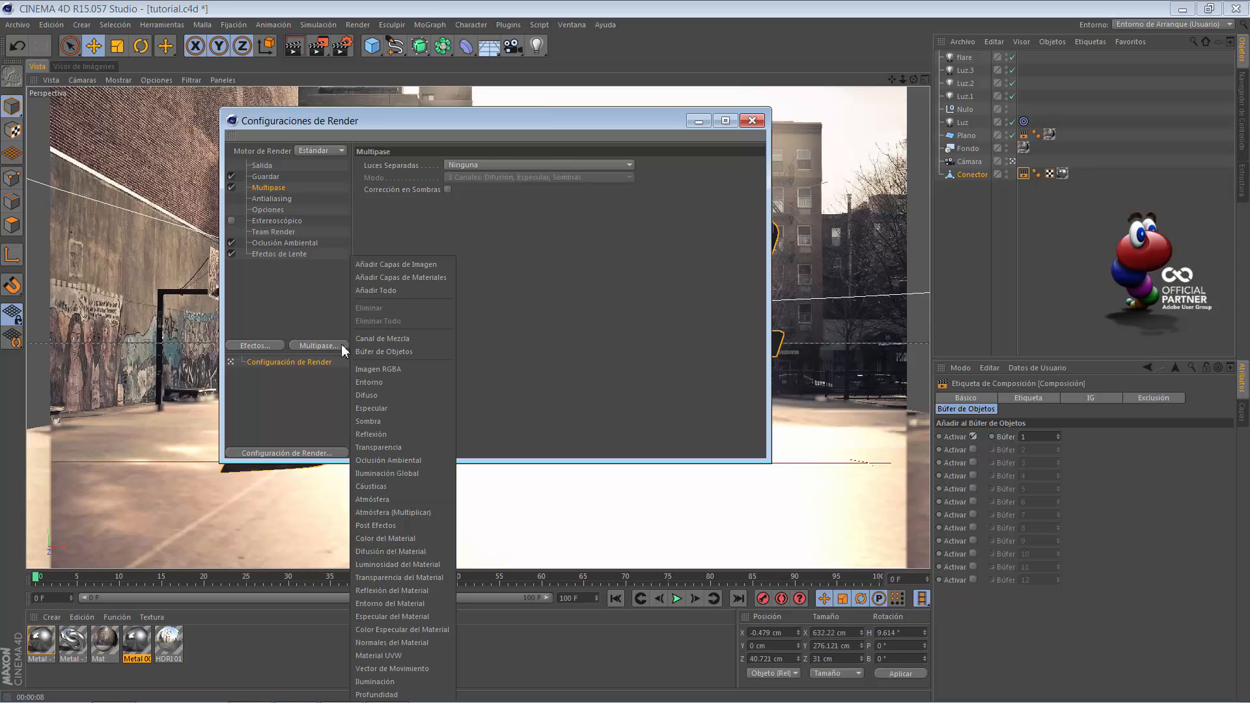
pyautogui.click(392, 351)
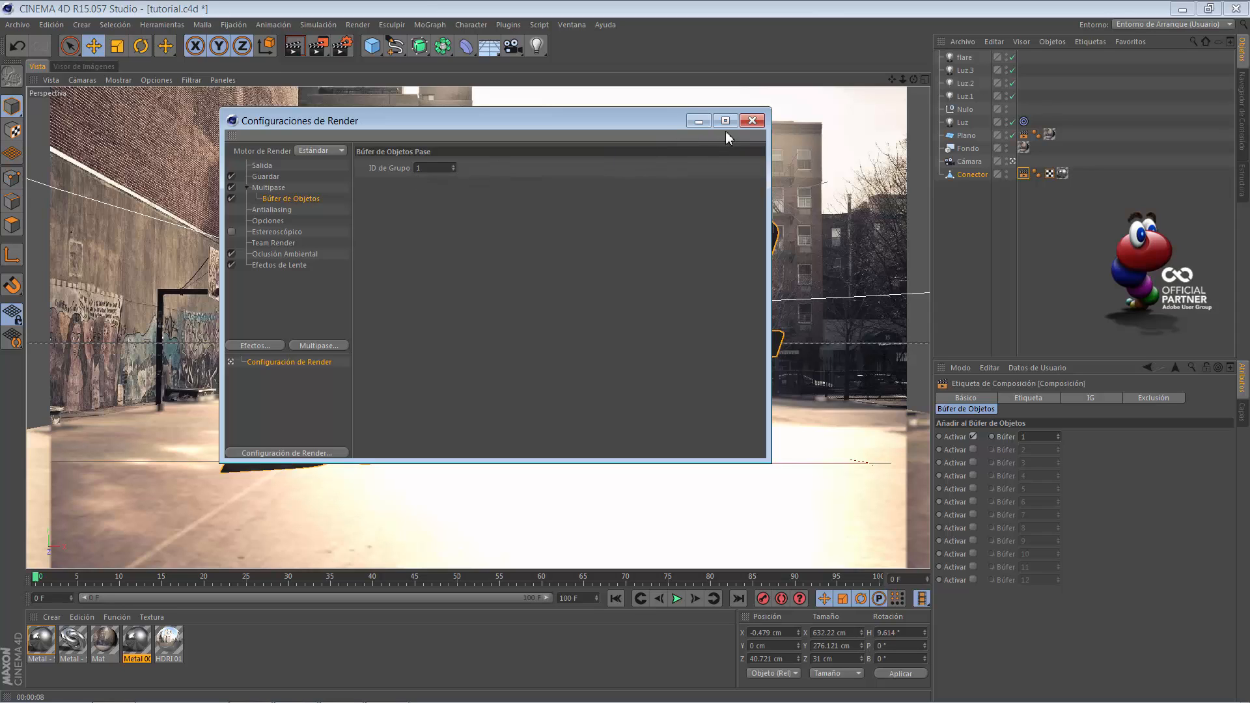
pyautogui.click(317, 348)
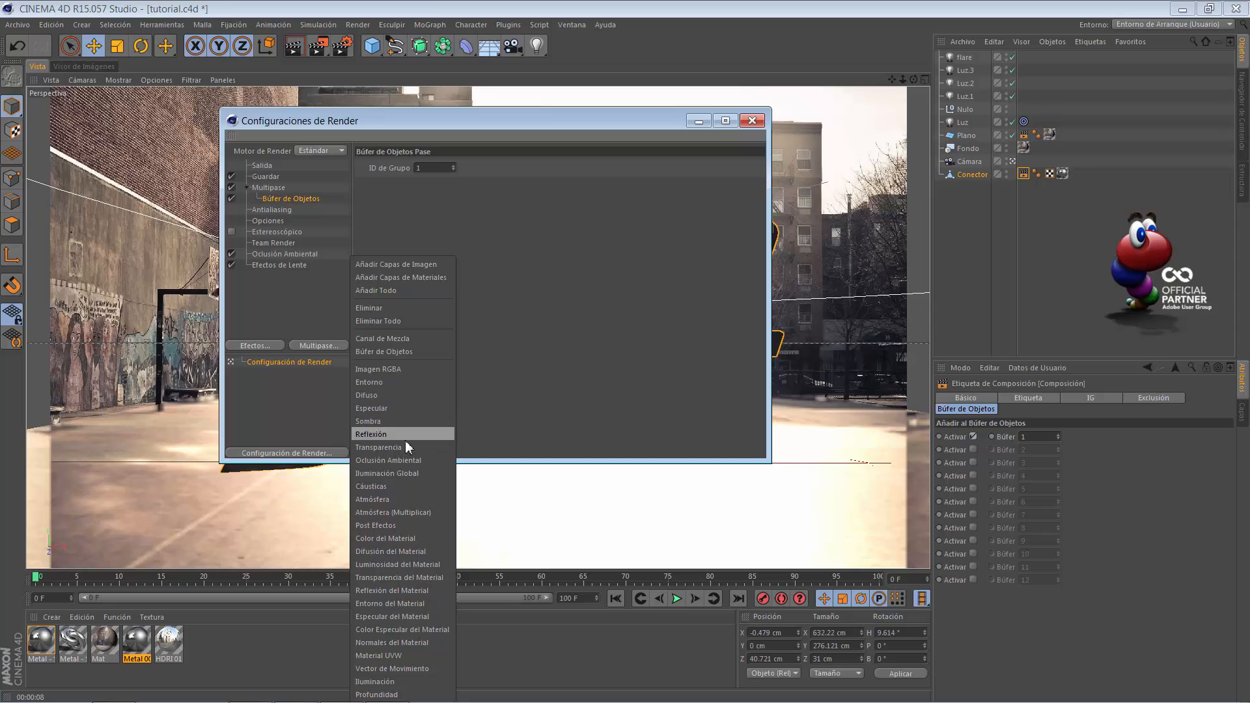
pyautogui.click(402, 457)
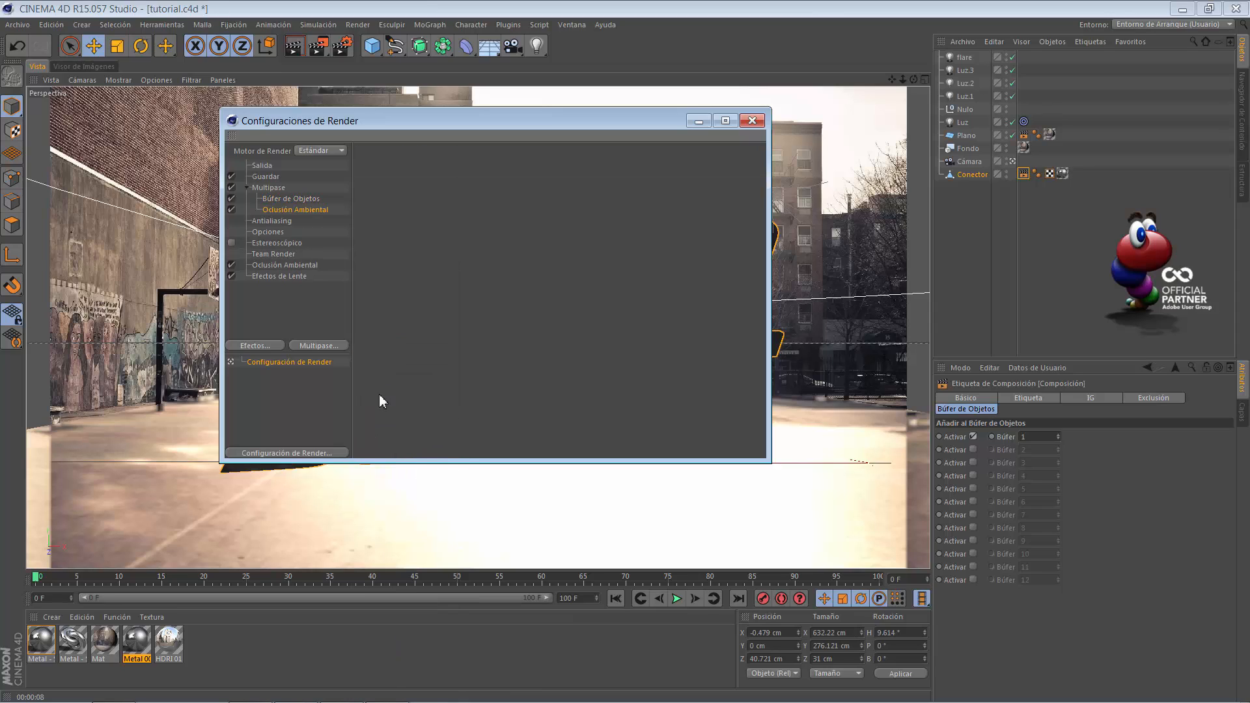
# Add the Sombra and Post Efectos passes to the multipass render and close the render settings
pyautogui.click(317, 345)
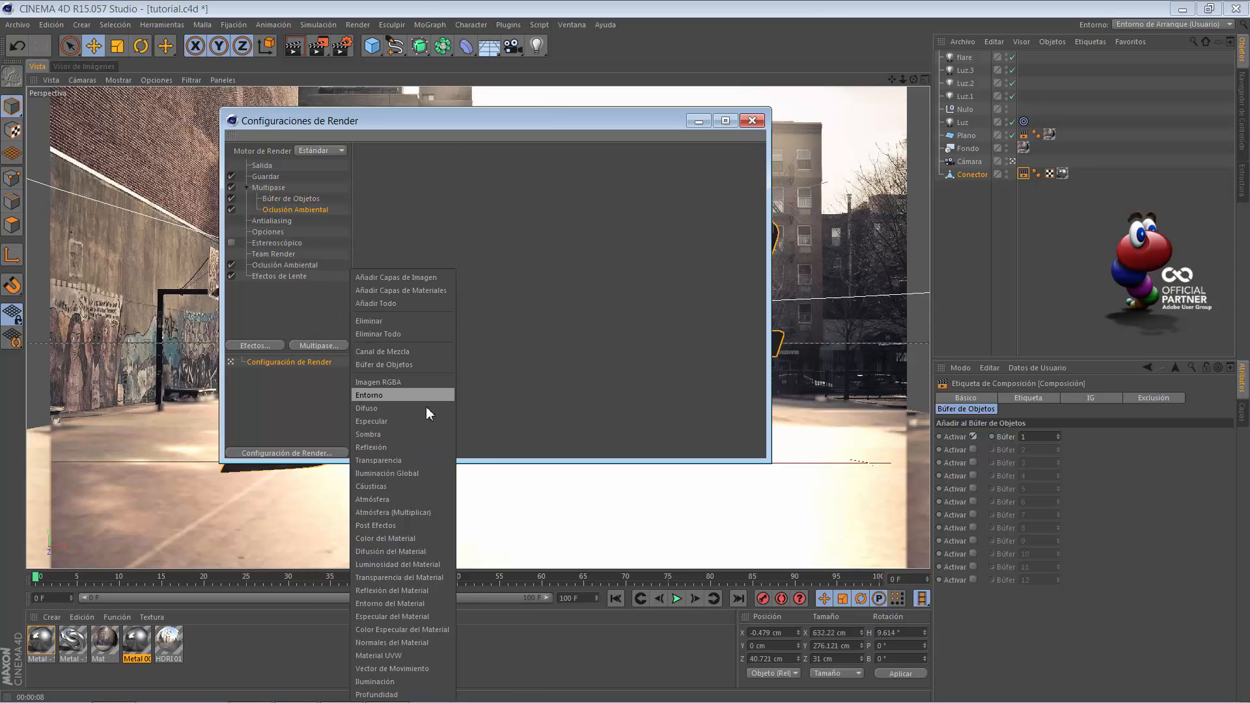
pyautogui.click(385, 434)
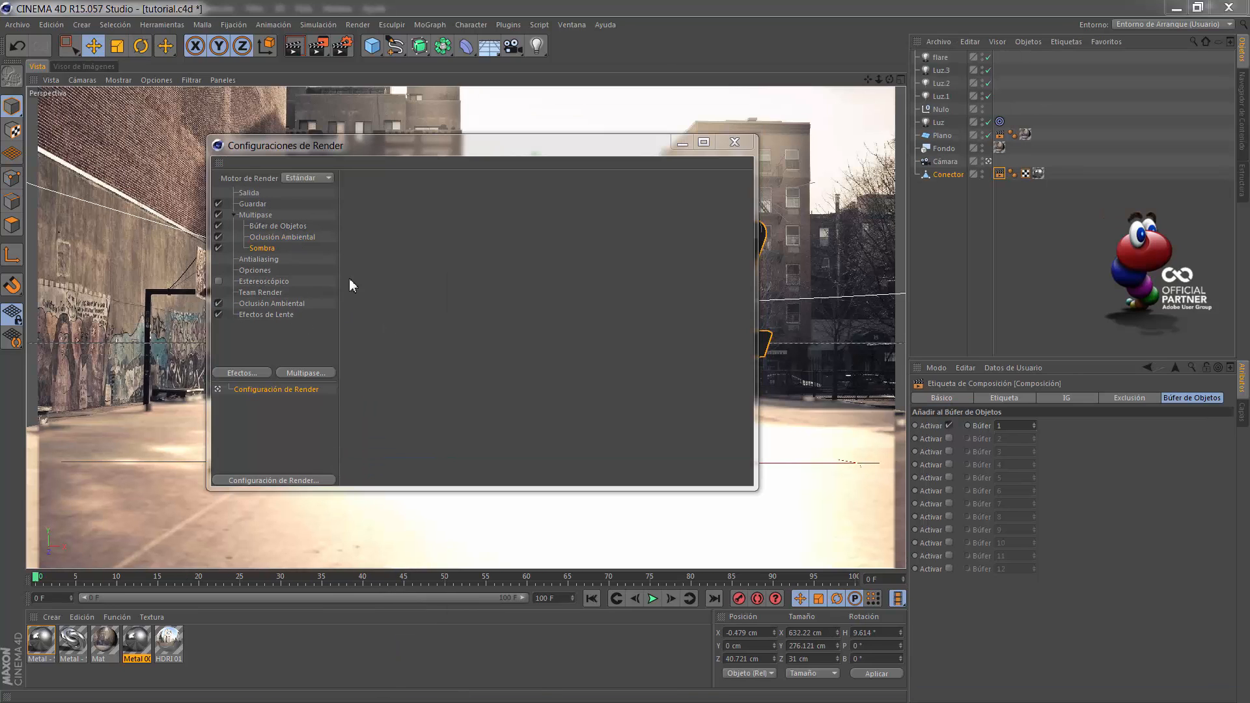
pyautogui.click(322, 374)
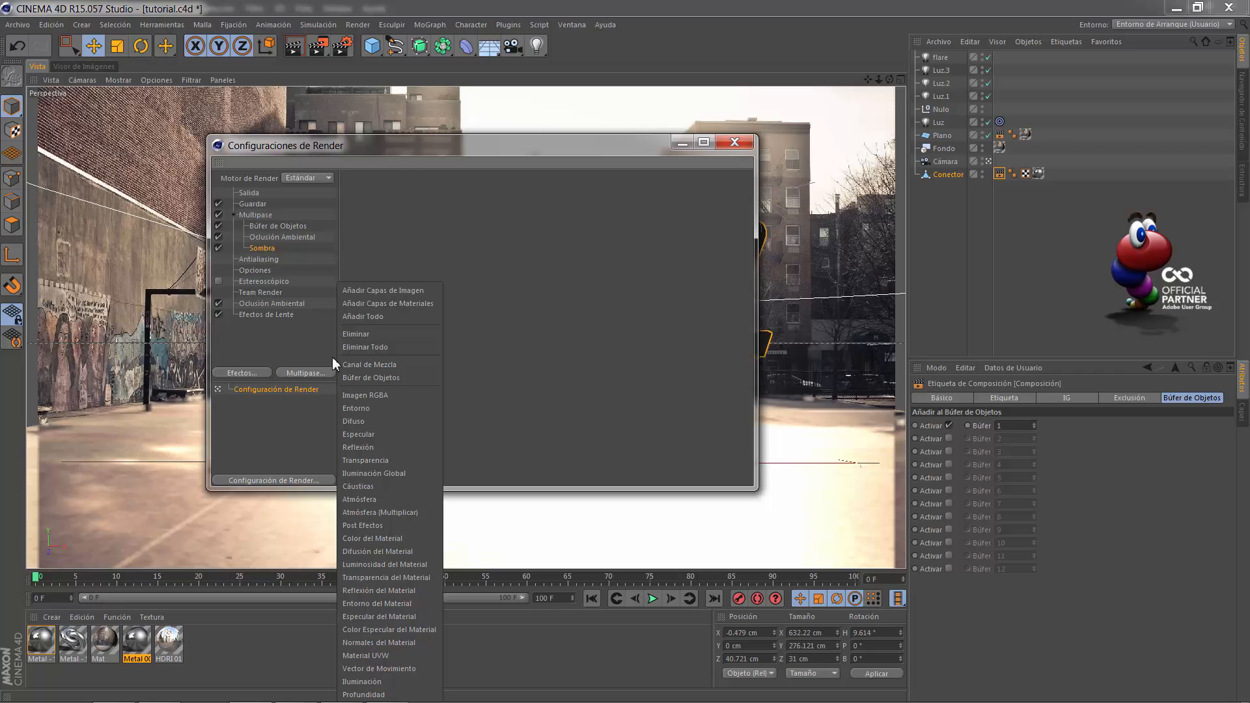
pyautogui.click(380, 526)
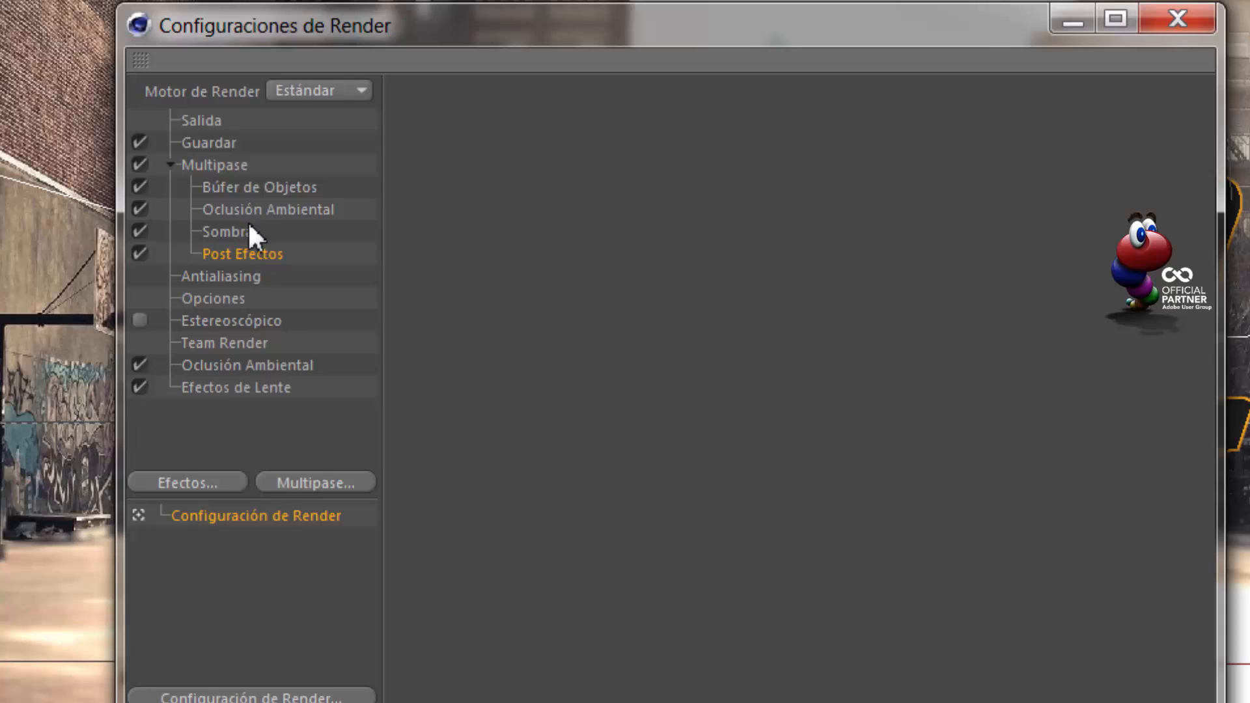
pyautogui.click(279, 189)
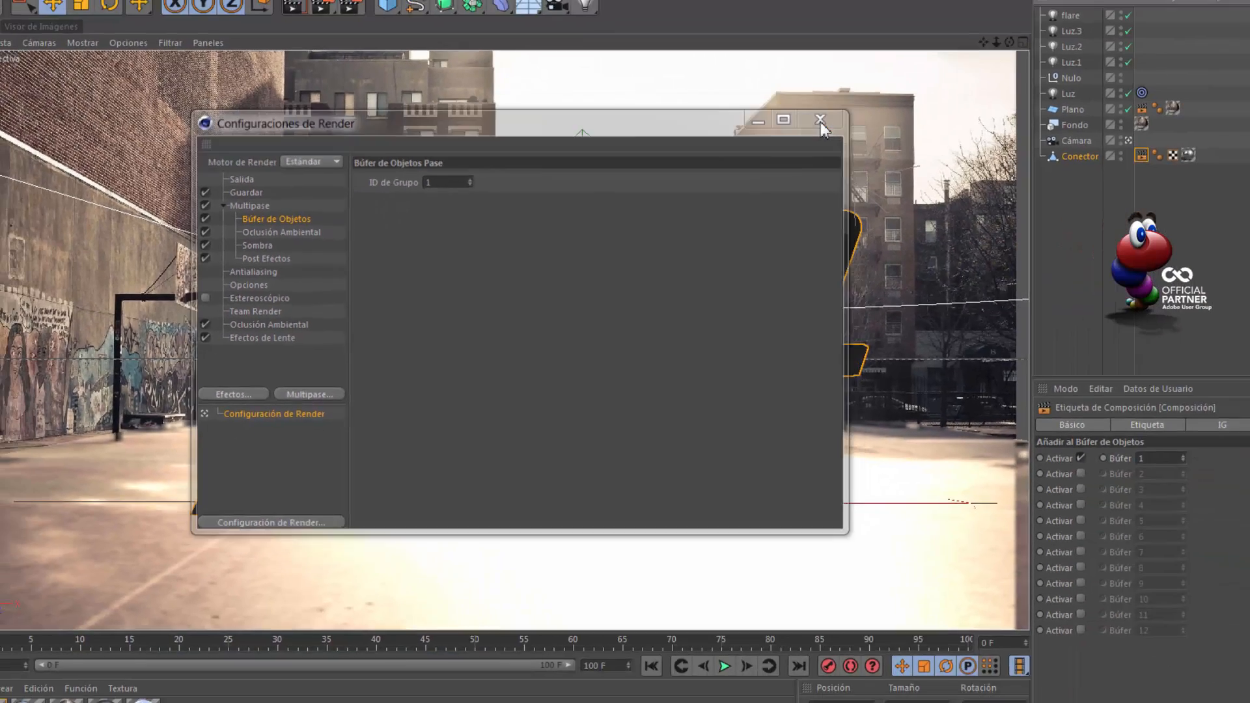
pyautogui.click(1177, 18)
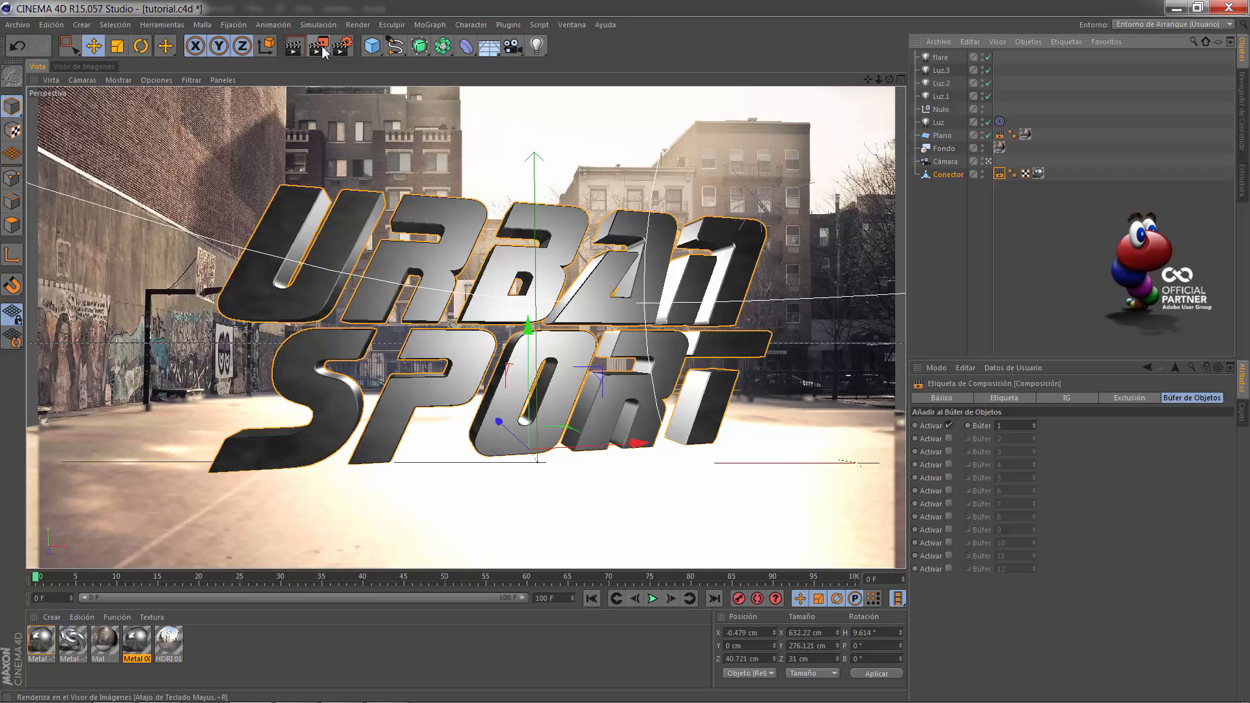
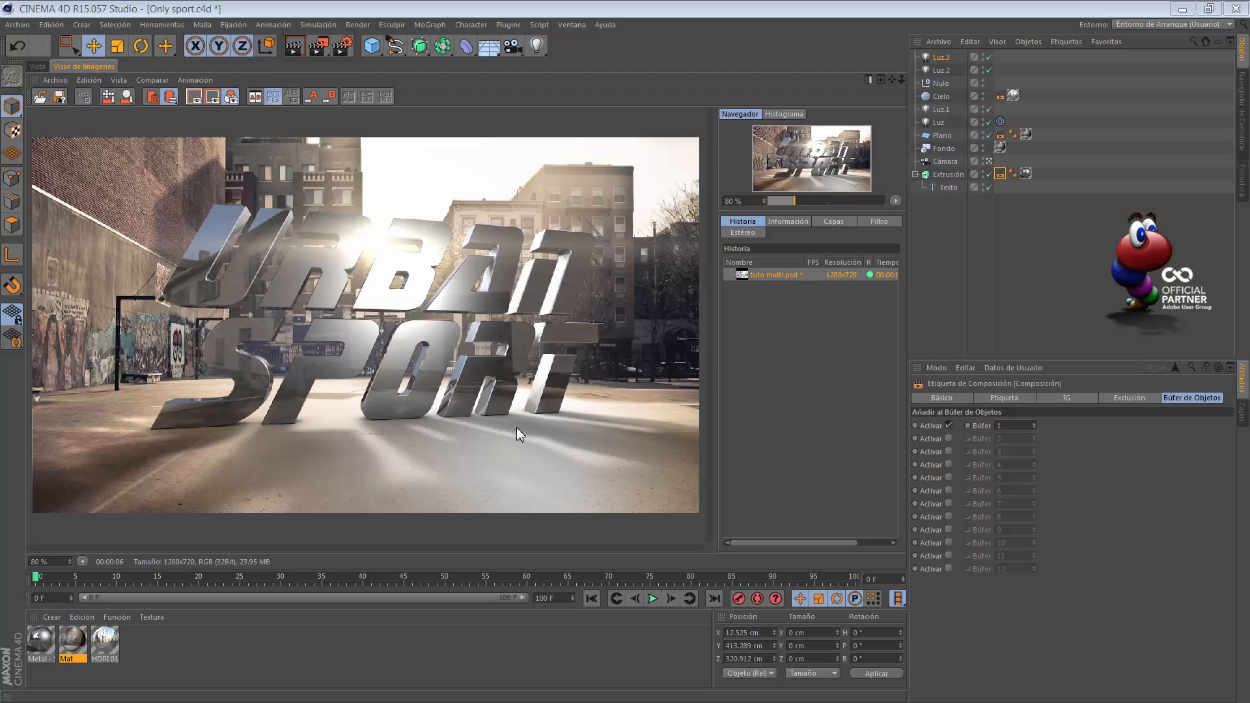
# Switch to the Renders folder and open Tutorial render.tif in Photoshop
pyautogui.hotkey('alt', 'Tab')
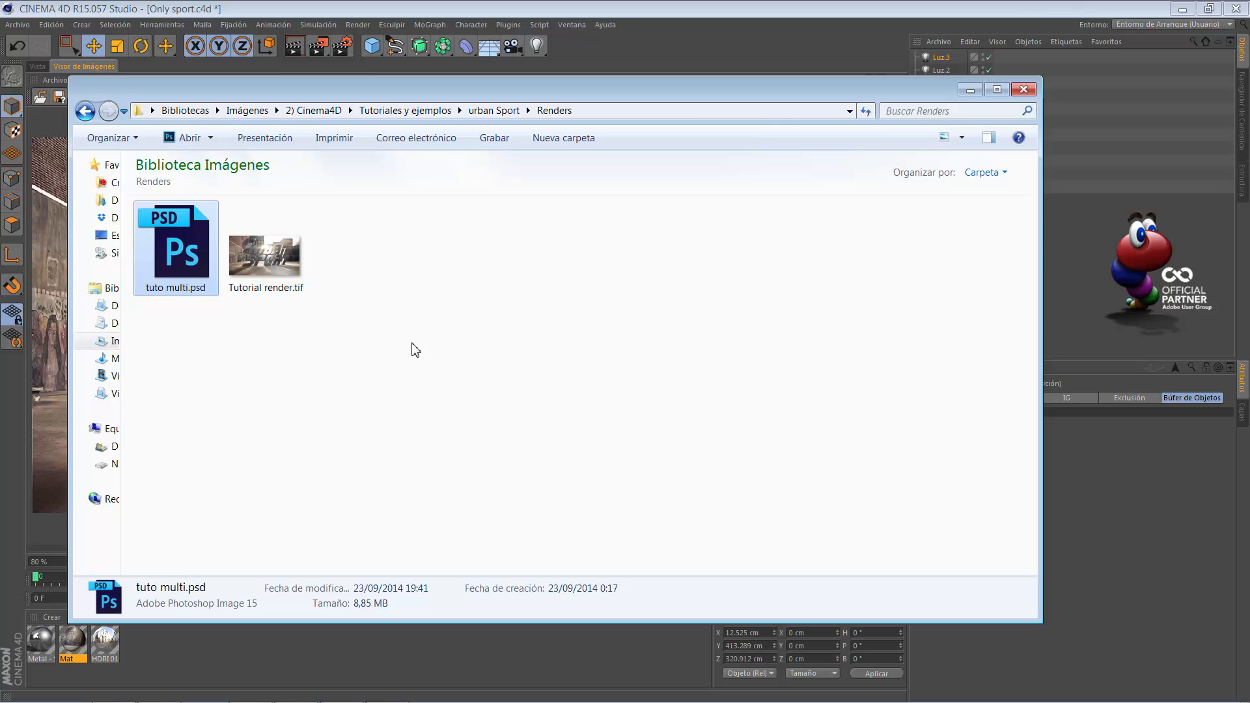
pyautogui.click(281, 288)
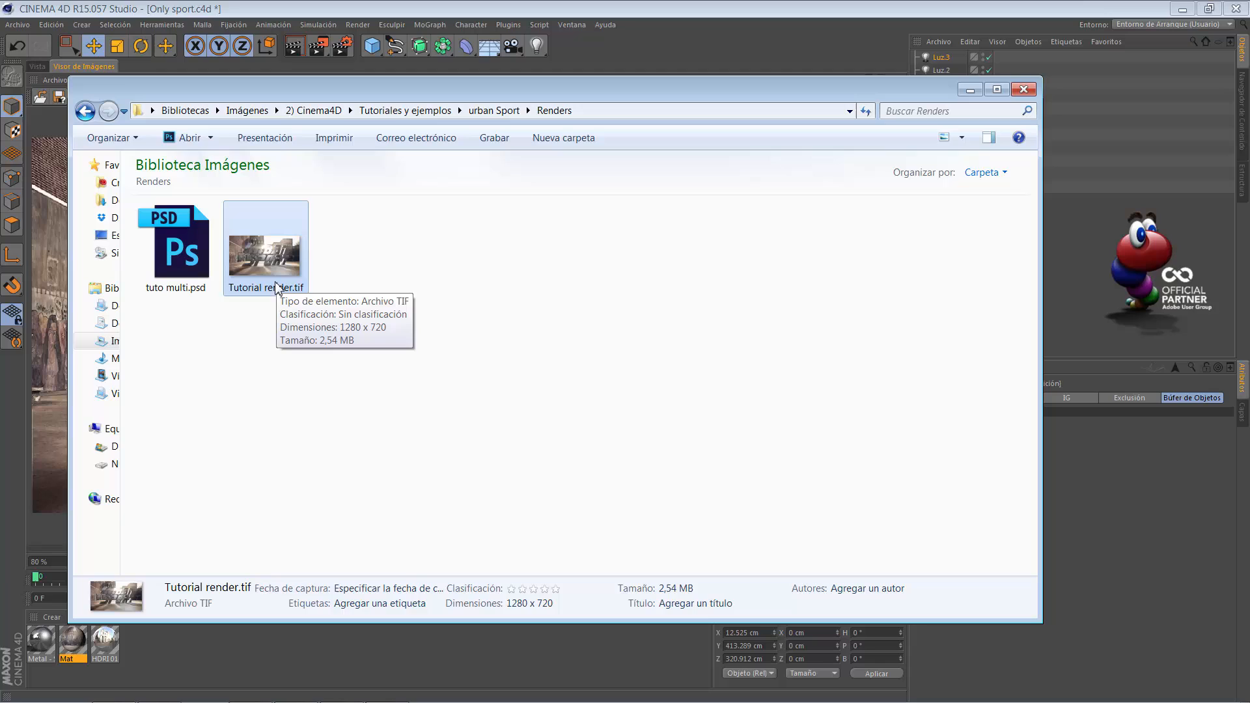
pyautogui.click(196, 287)
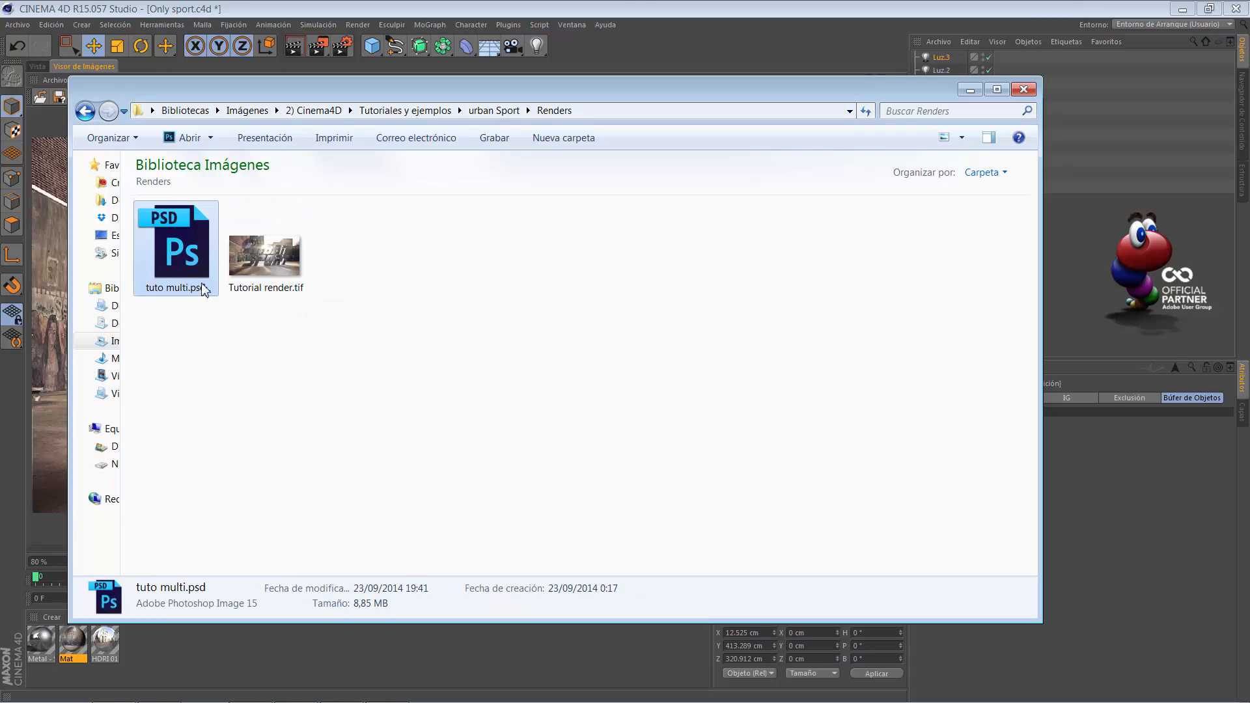
pyautogui.doubleClick(256, 279)
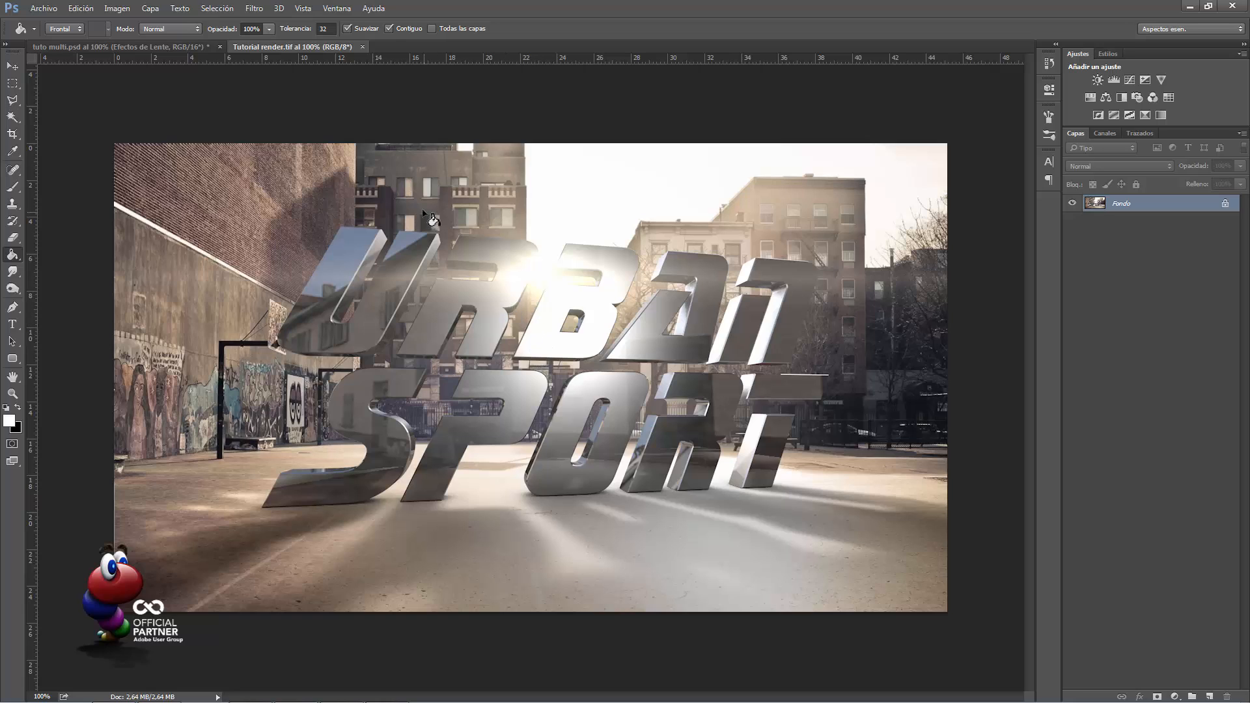
# In tuto multi.psd, view the Efectos de Lente, Oclusión Ambiental and Sombra layers one at a time, then restore their visibility
pyautogui.click(173, 49)
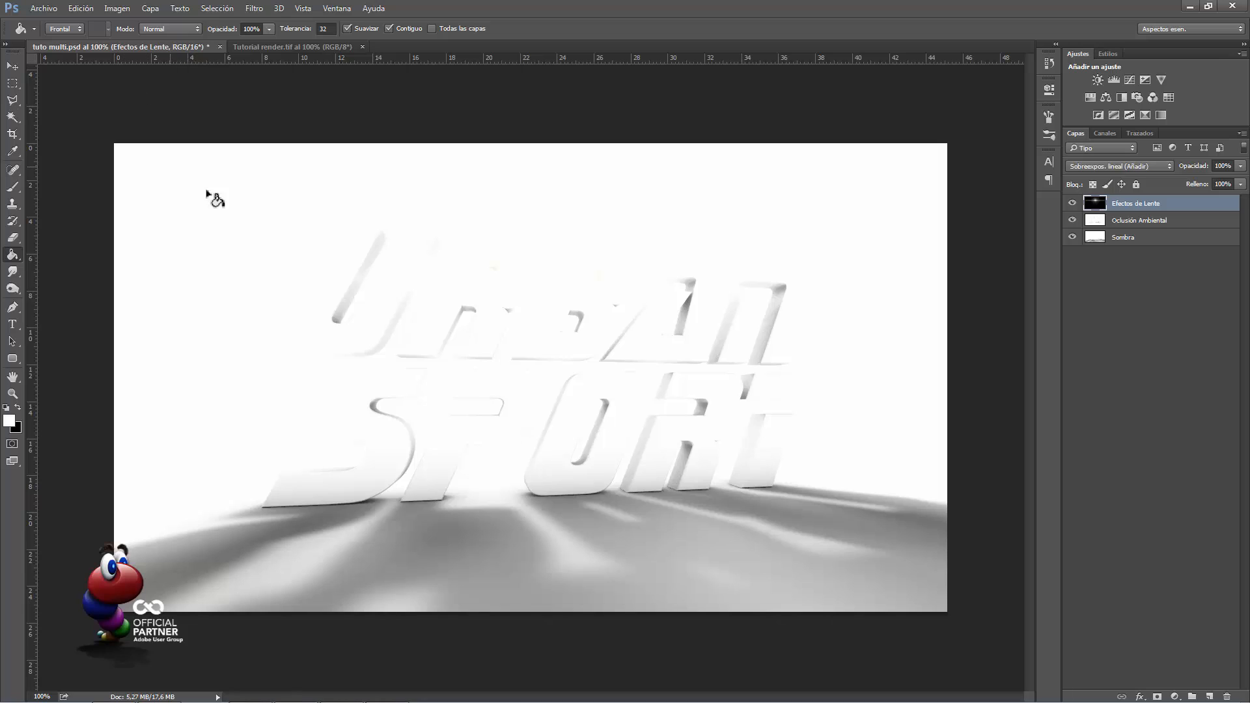
pyautogui.click(1072, 220)
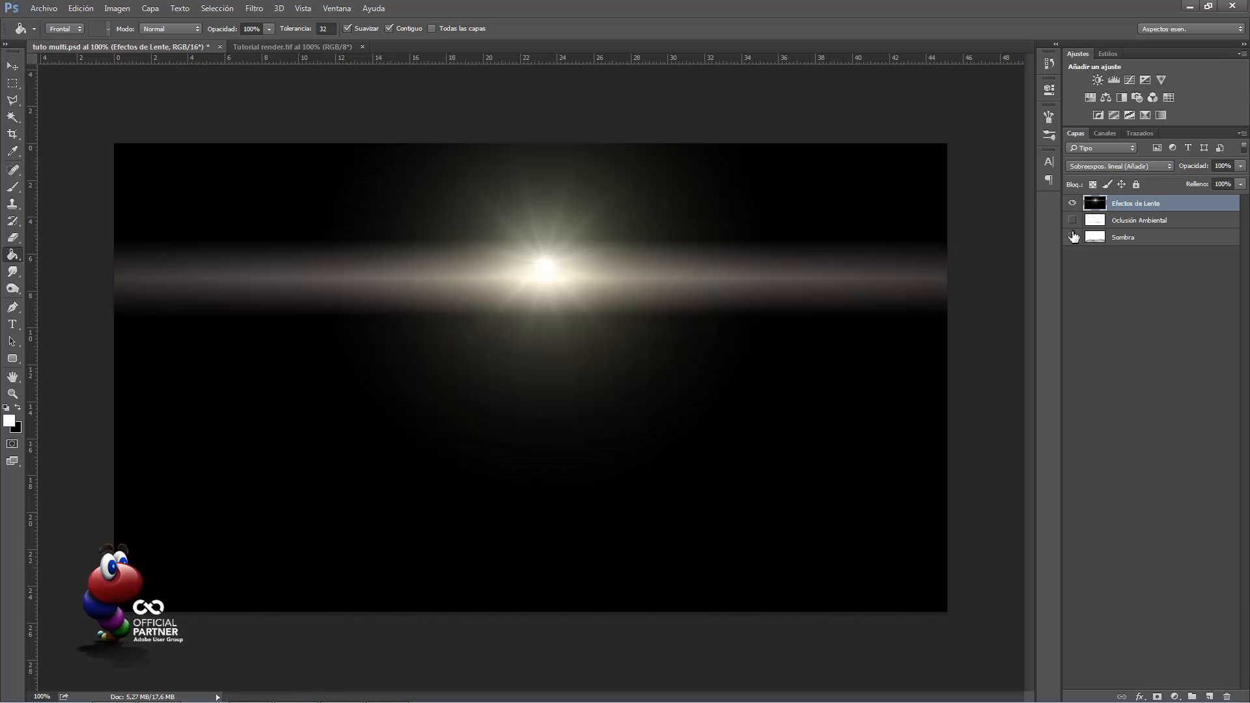
pyautogui.click(1072, 237)
pyautogui.click(1072, 204)
pyautogui.click(1072, 220)
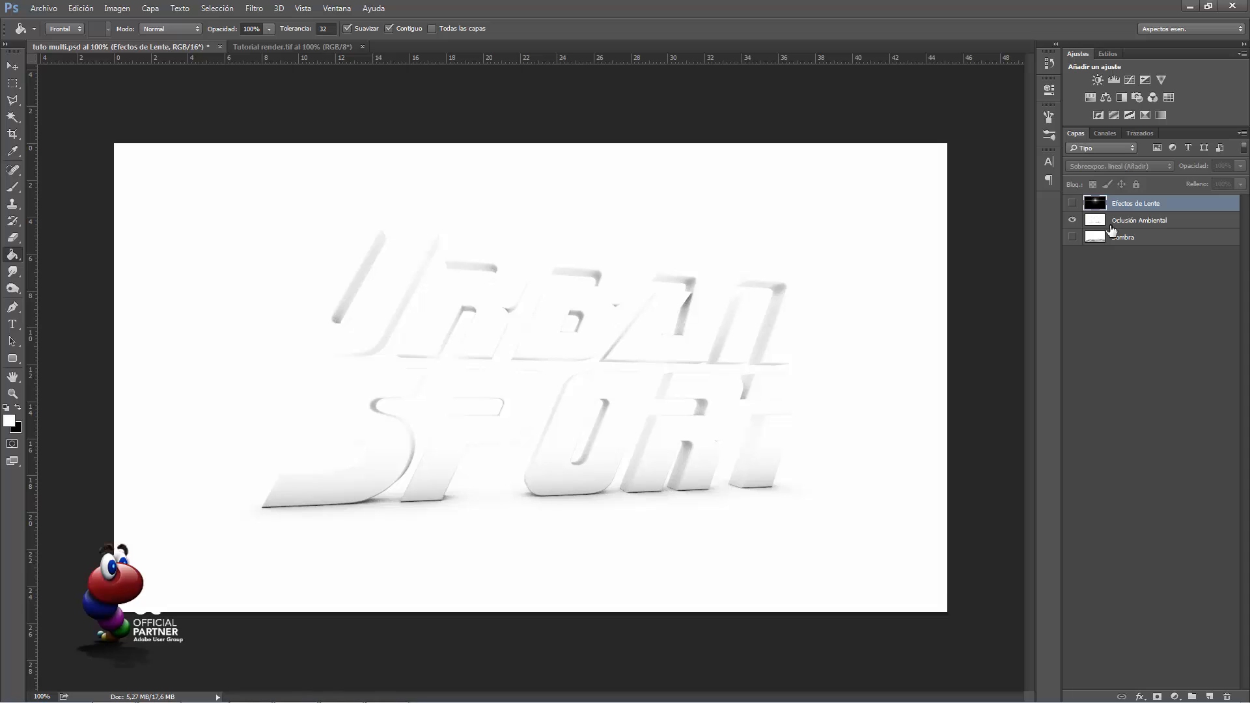
pyautogui.click(1072, 220)
pyautogui.click(1072, 237)
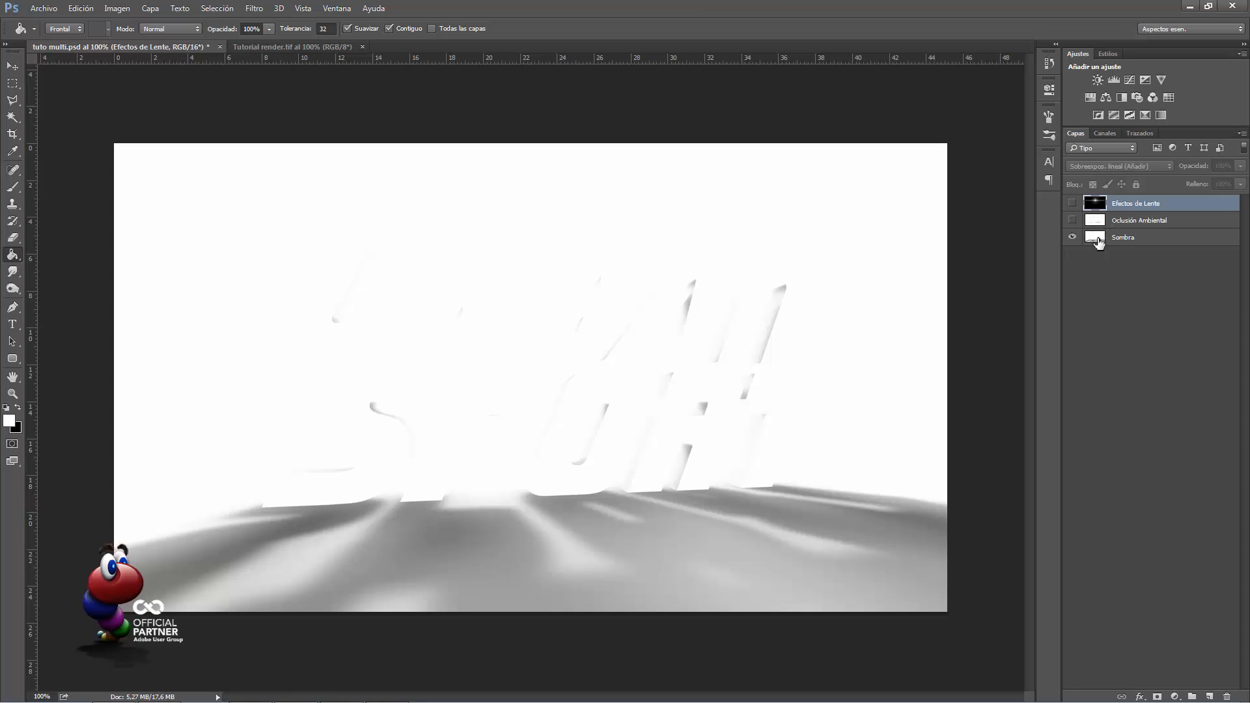
pyautogui.click(1072, 220)
pyautogui.click(1072, 203)
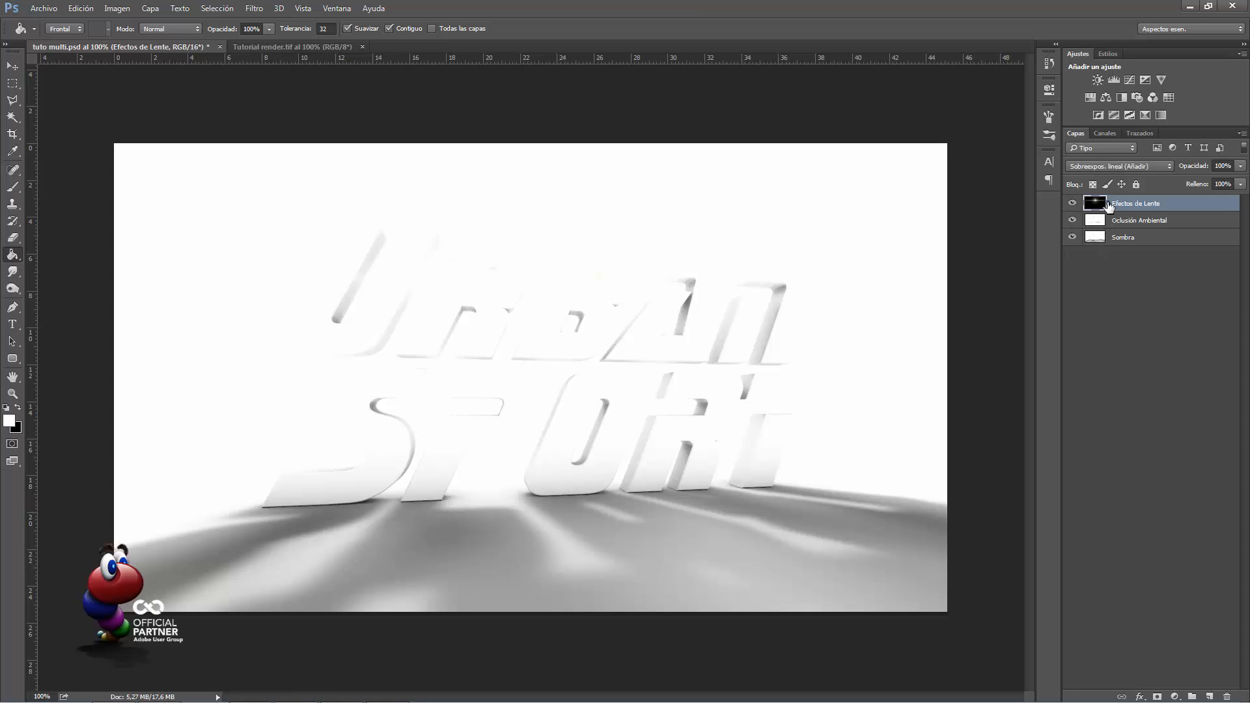
# Check the blending modes of the Oclusión Ambiental, Sombra and Efectos de Lente layers
pyautogui.click(1096, 221)
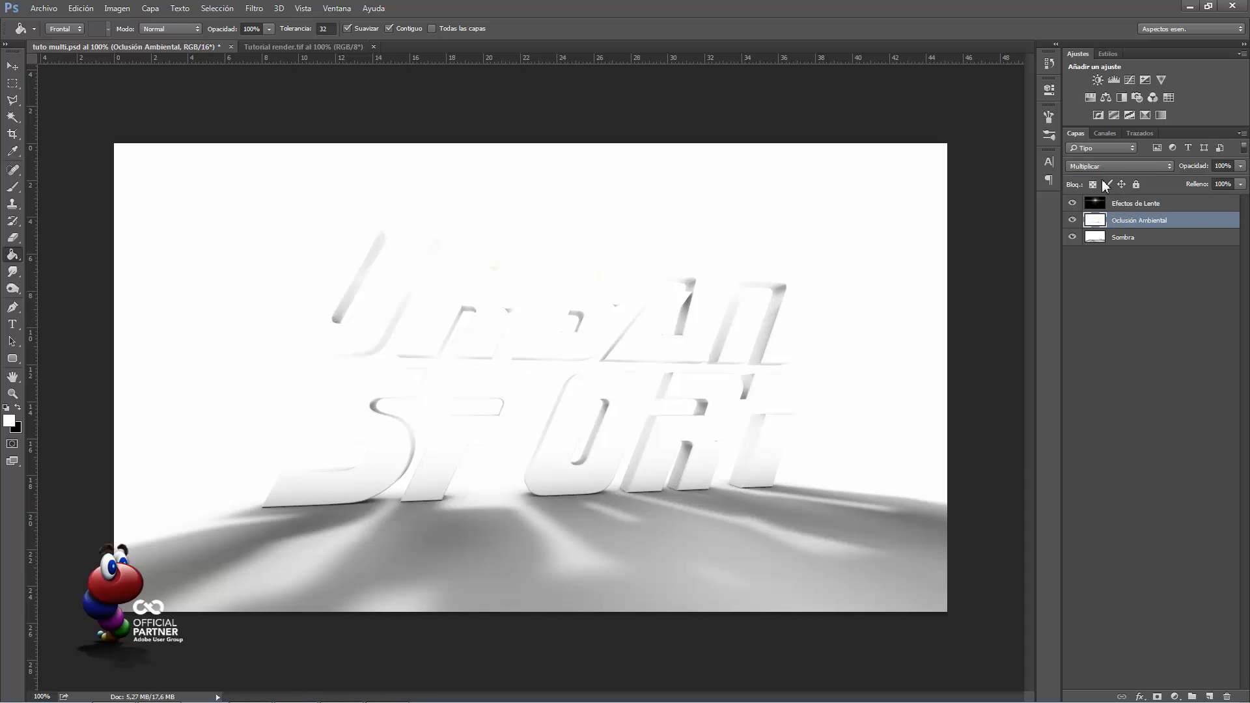
pyautogui.click(1096, 237)
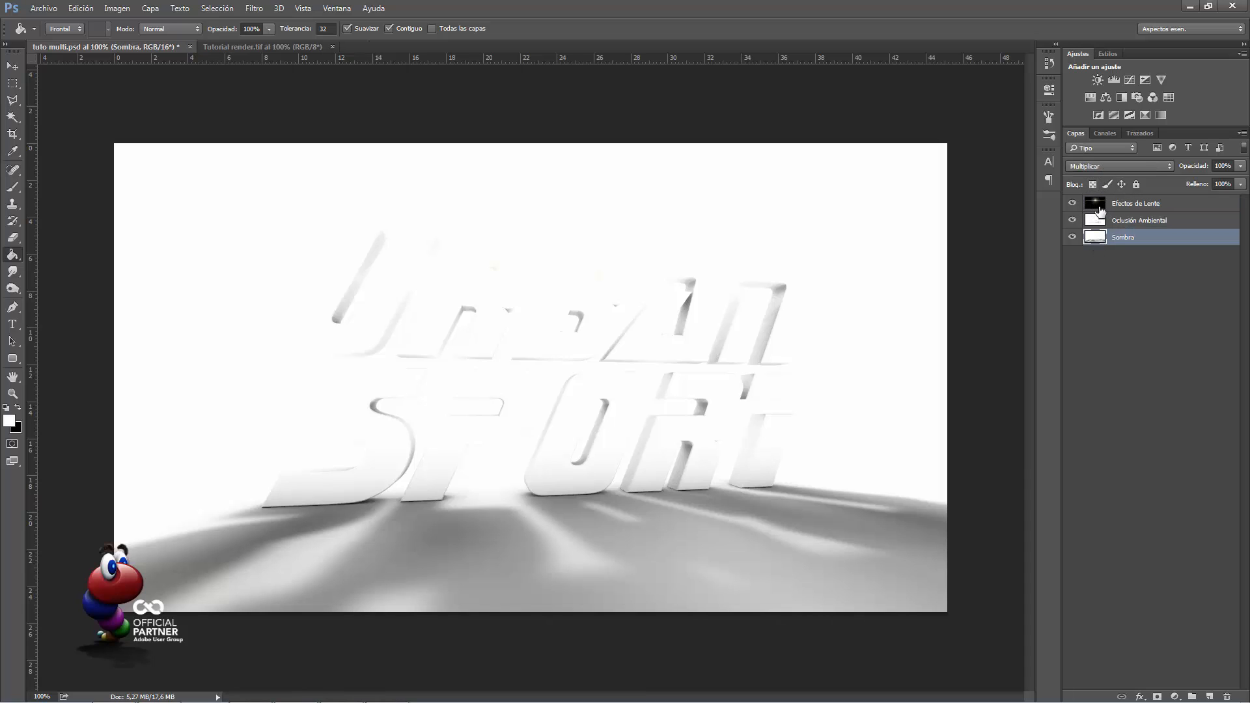
pyautogui.click(1099, 207)
pyautogui.click(1100, 223)
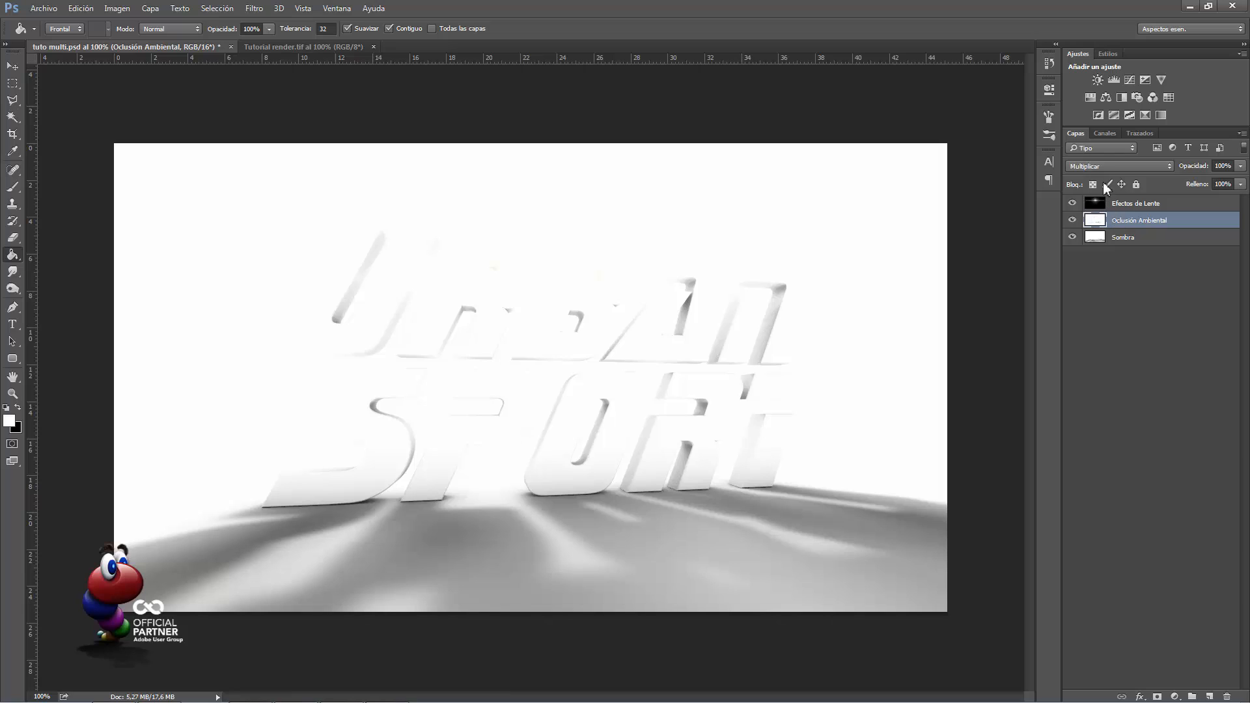
pyautogui.click(1097, 238)
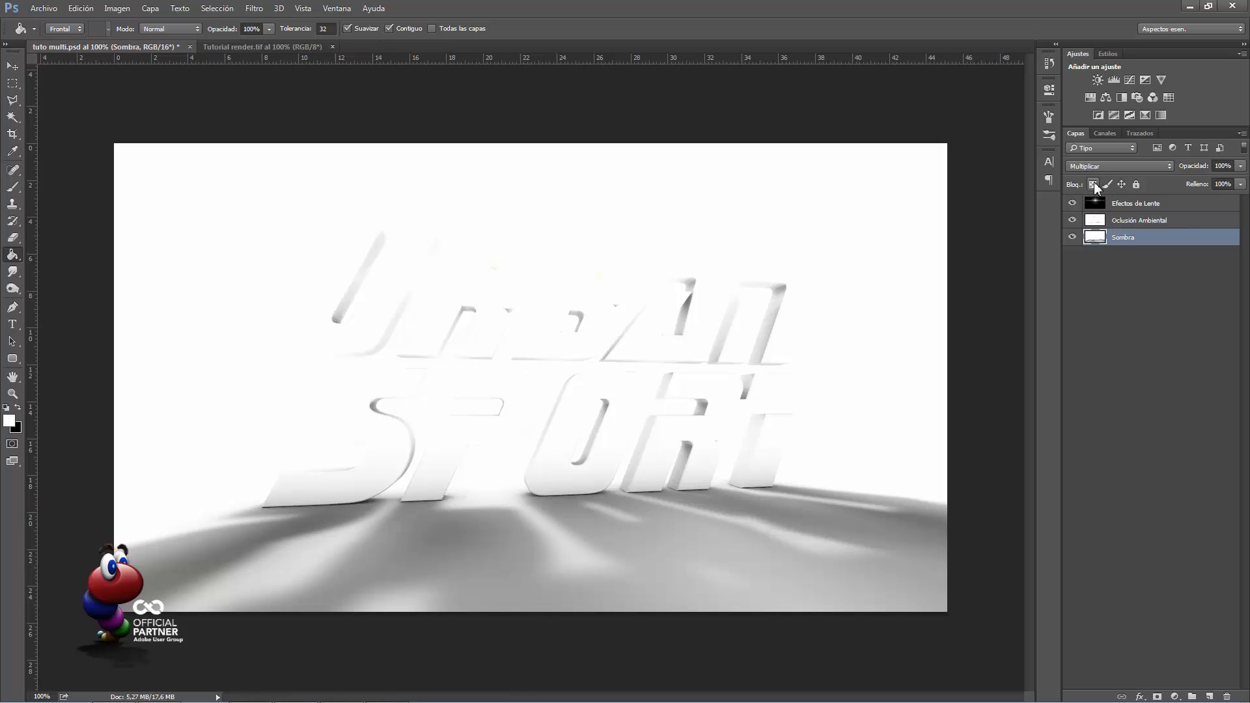
pyautogui.click(1102, 205)
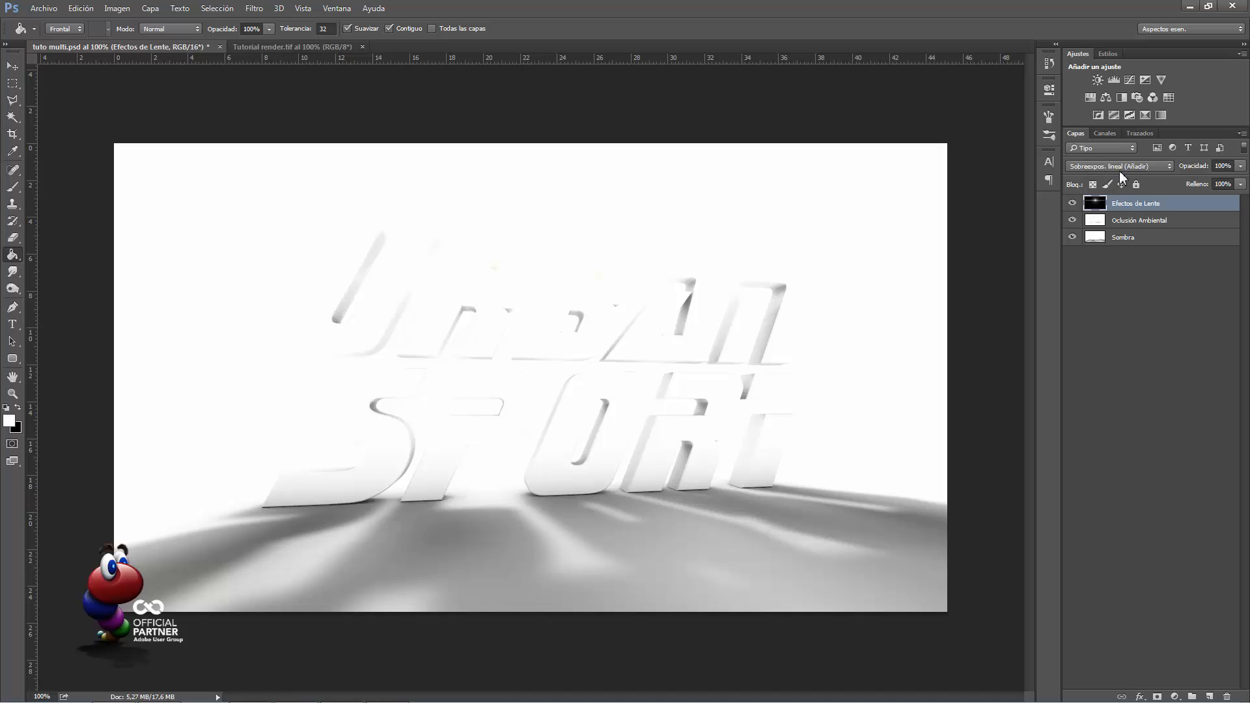
# Inspect the Búfer de Objetos 1 channel, then restore the RGB view and return to the layers
pyautogui.click(1105, 133)
pyautogui.click(1091, 215)
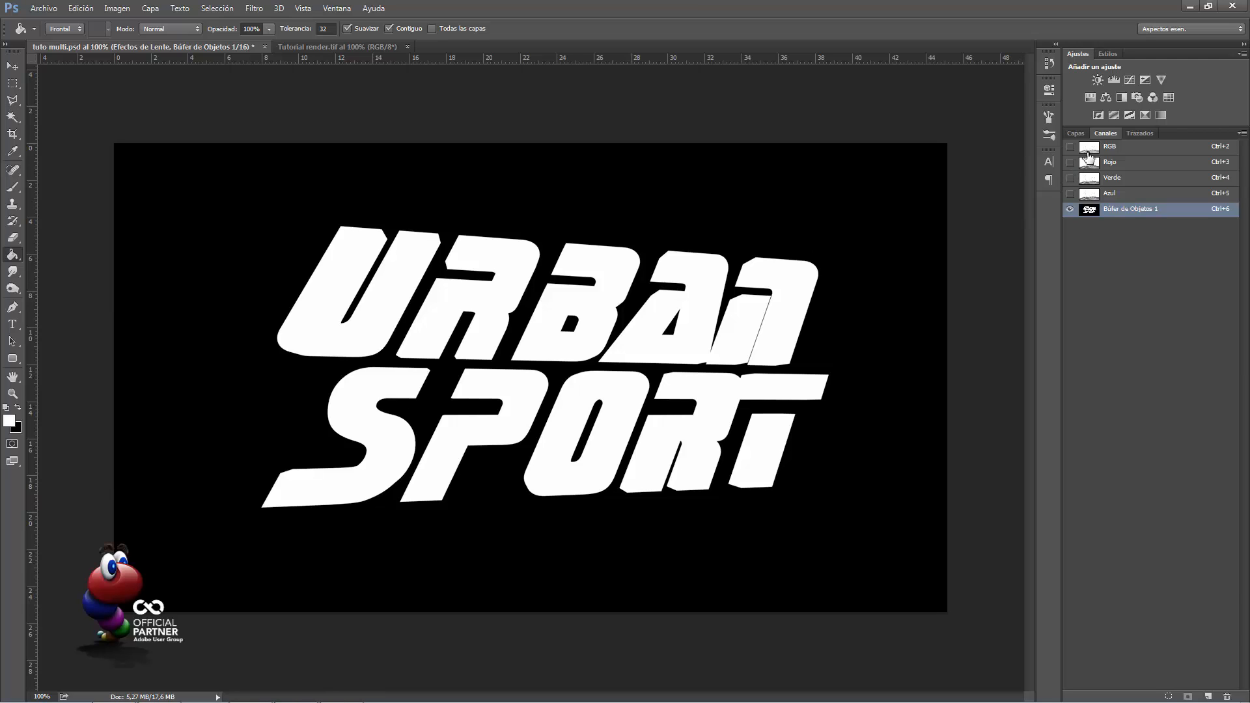
pyautogui.click(1089, 154)
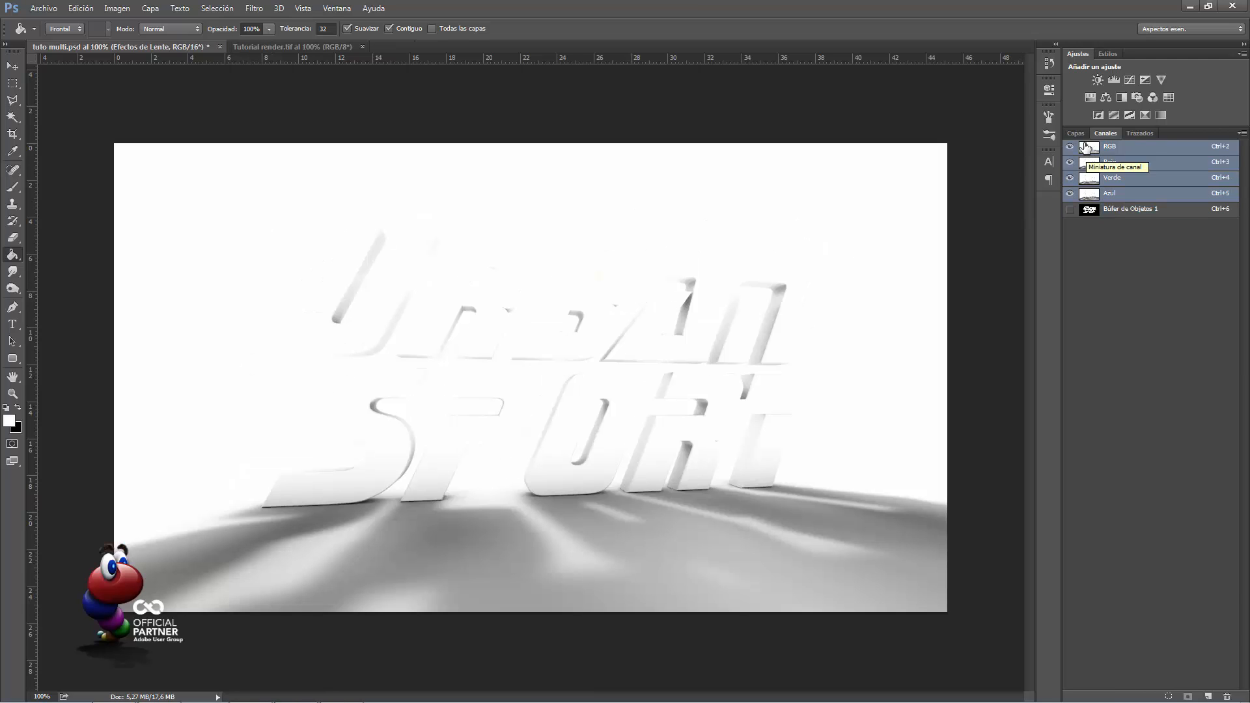
pyautogui.click(1076, 133)
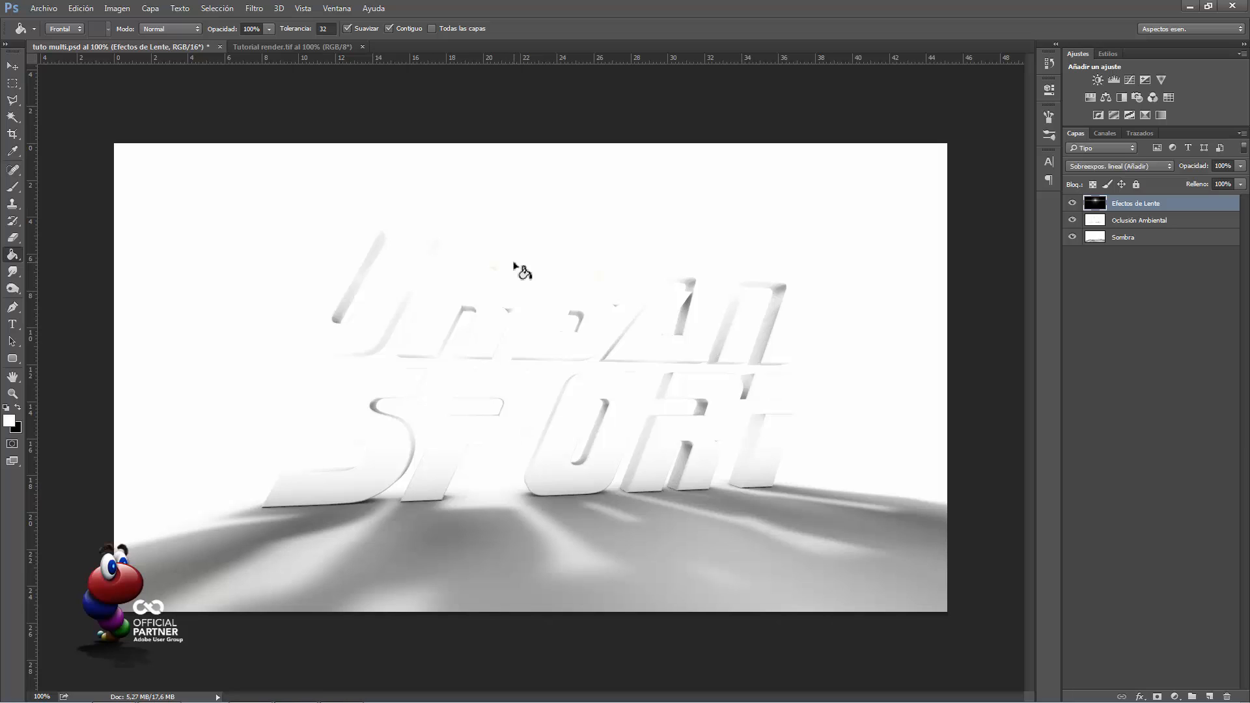
# Duplicate the Fondo layer of Tutorial render.tif into the tuto multi.psd document
pyautogui.click(277, 47)
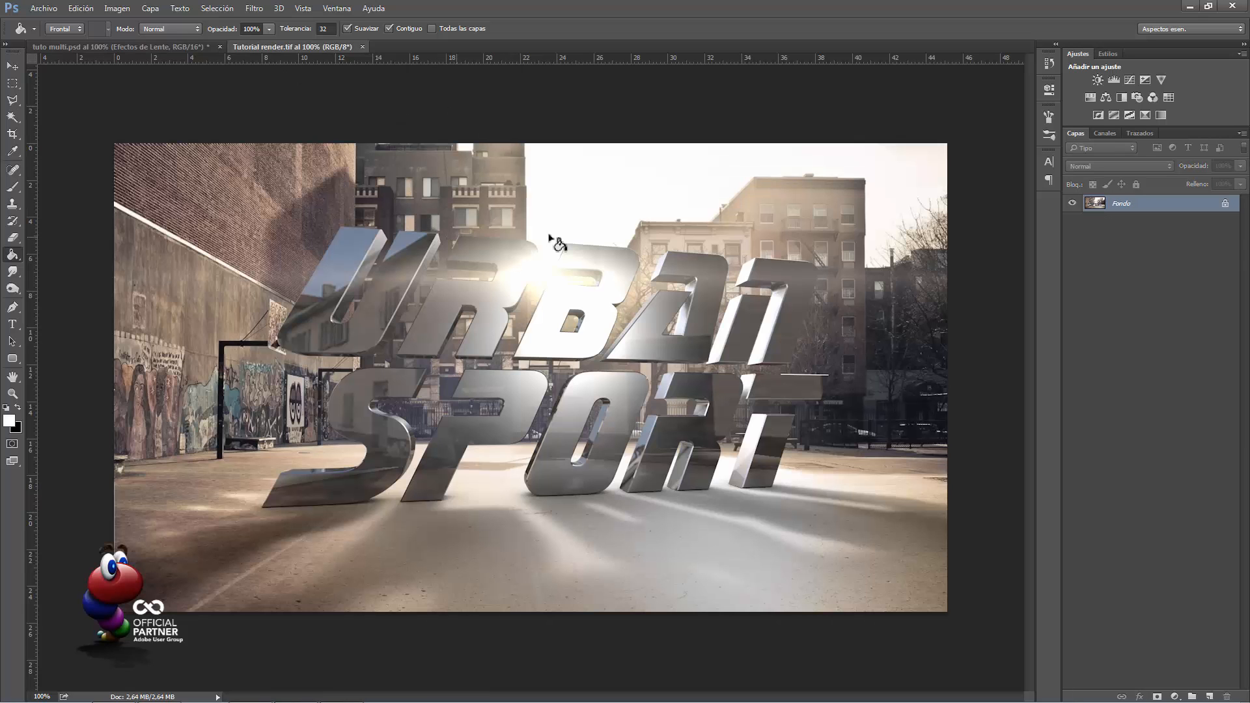
pyautogui.rightClick(1128, 205)
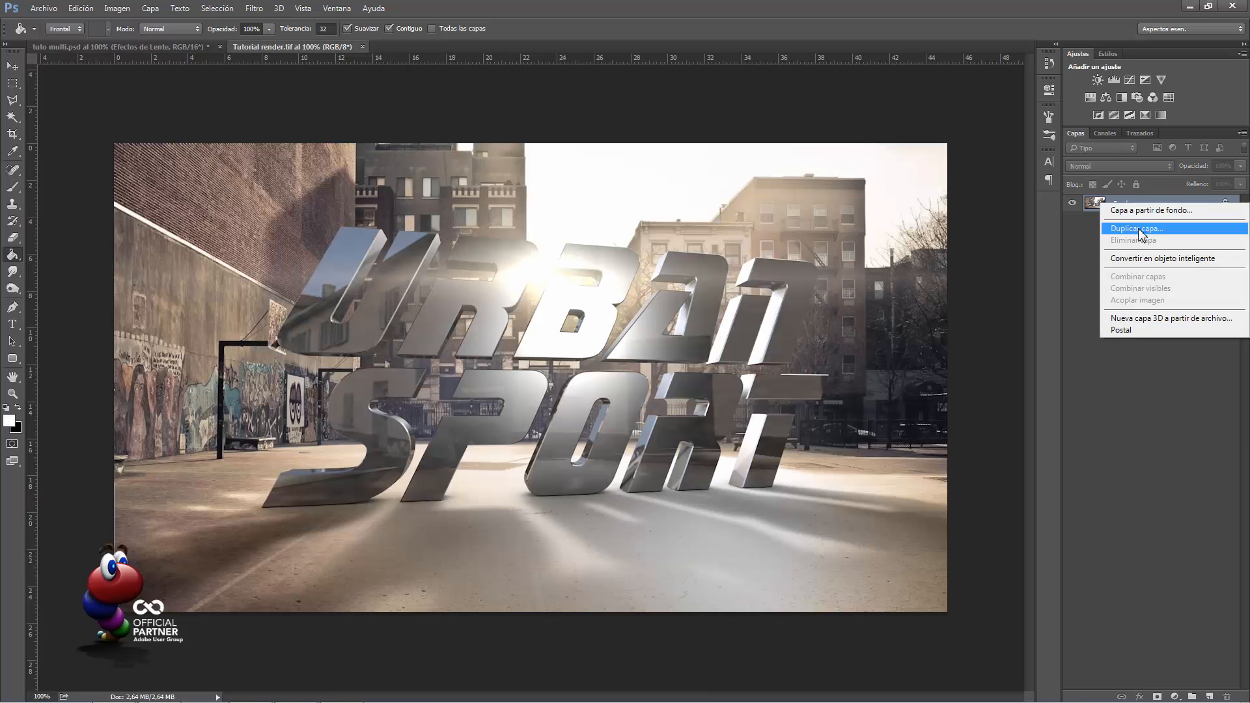
pyautogui.click(1138, 228)
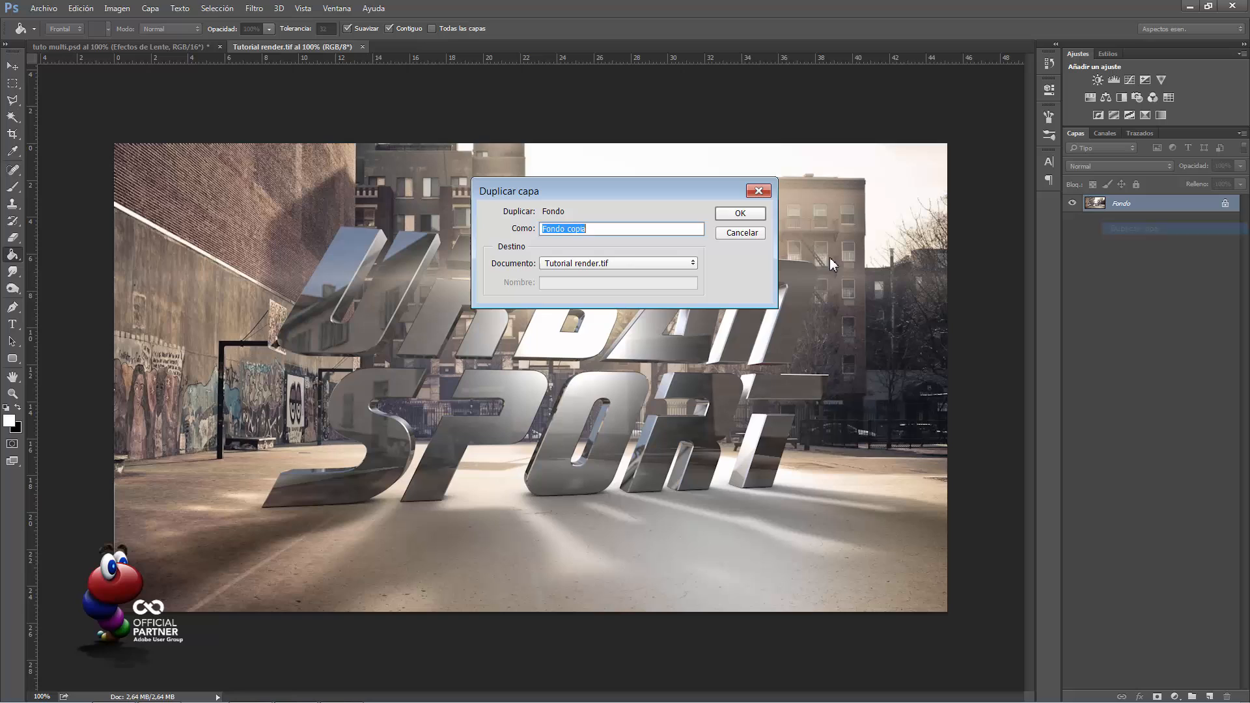
pyautogui.click(619, 263)
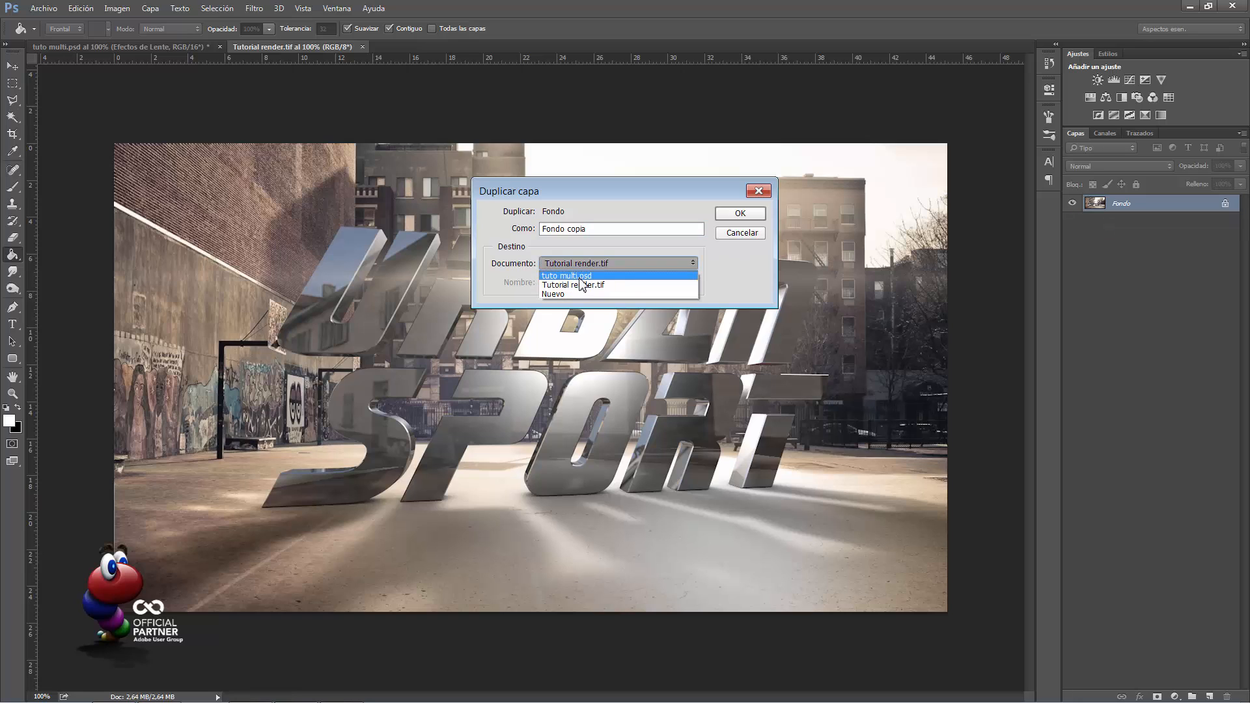
pyautogui.click(573, 275)
pyautogui.click(740, 213)
pyautogui.click(681, 319)
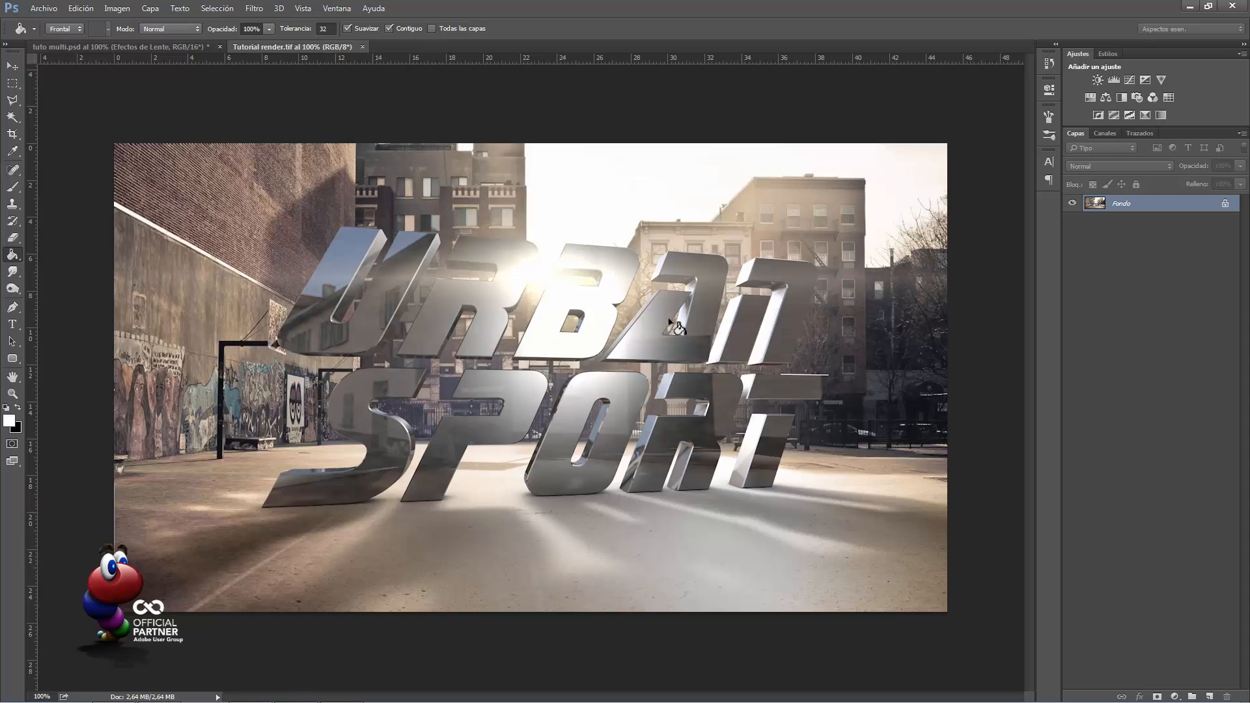
# In tuto multi.psd, move the Fondo layer to the bottom of the stack and place Efectos de Lente directly above it
pyautogui.click(154, 45)
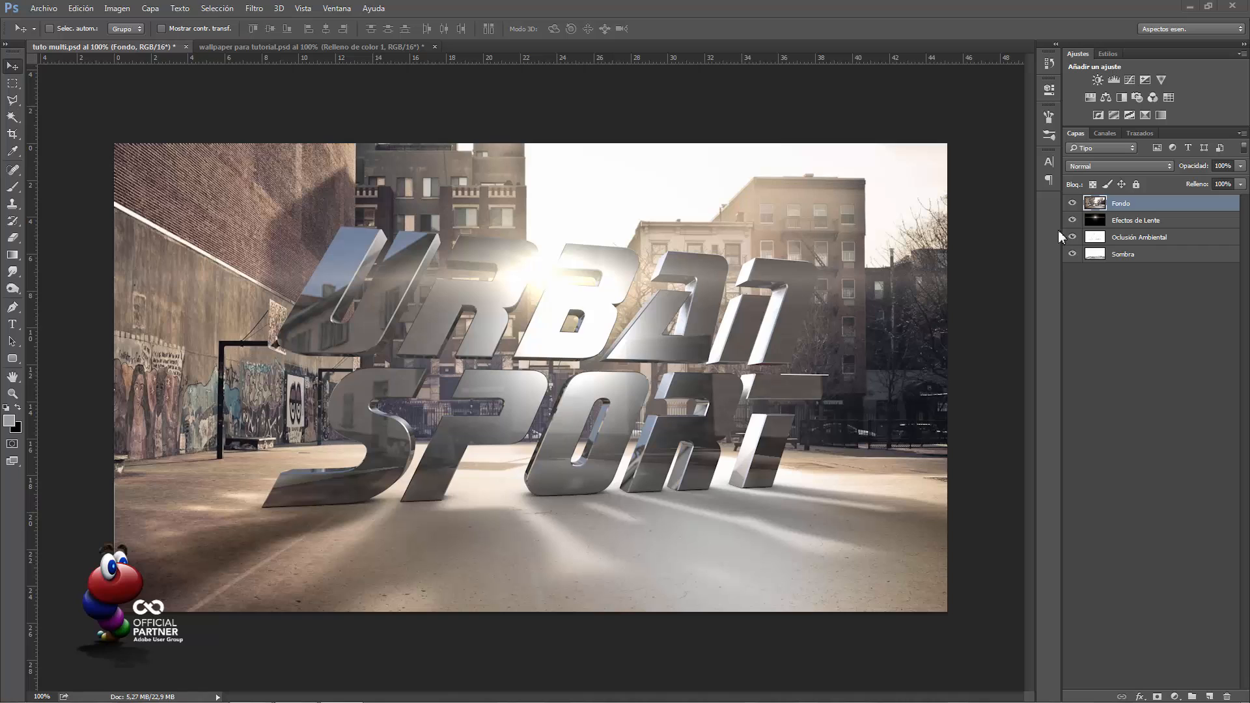
pyautogui.moveTo(1093, 202); pyautogui.dragTo(1103, 284)
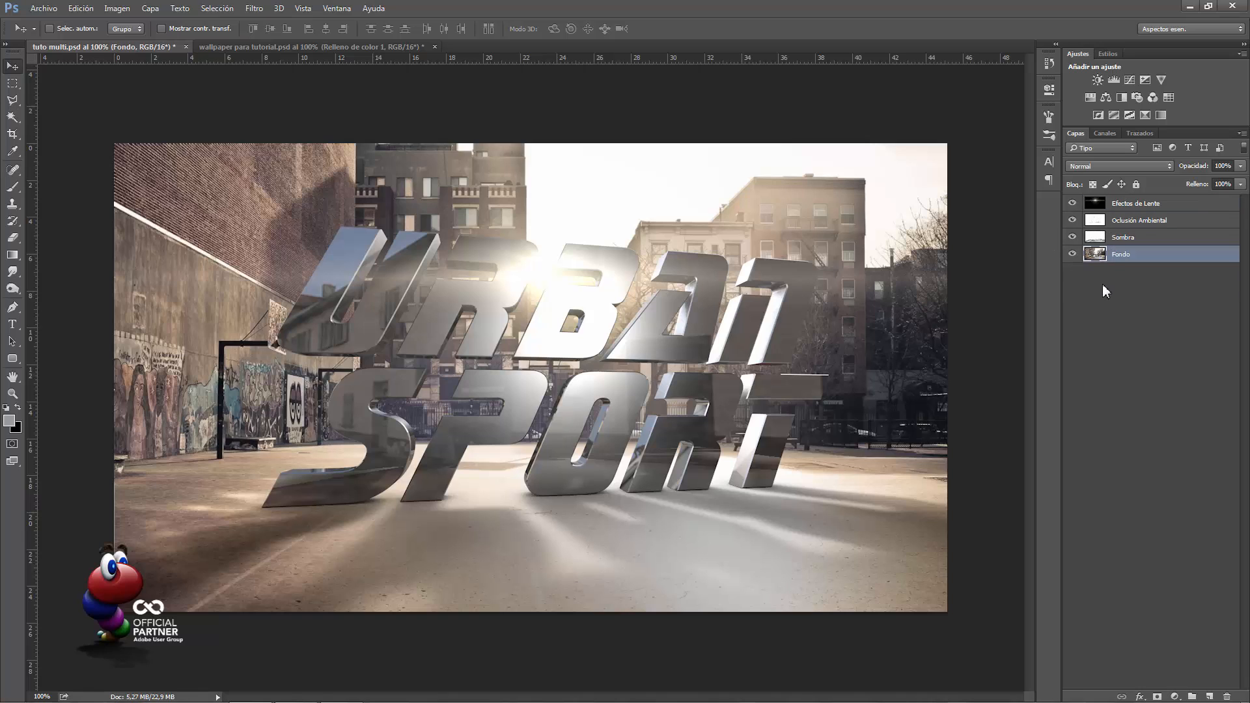
pyautogui.moveTo(1094, 205); pyautogui.dragTo(1096, 246)
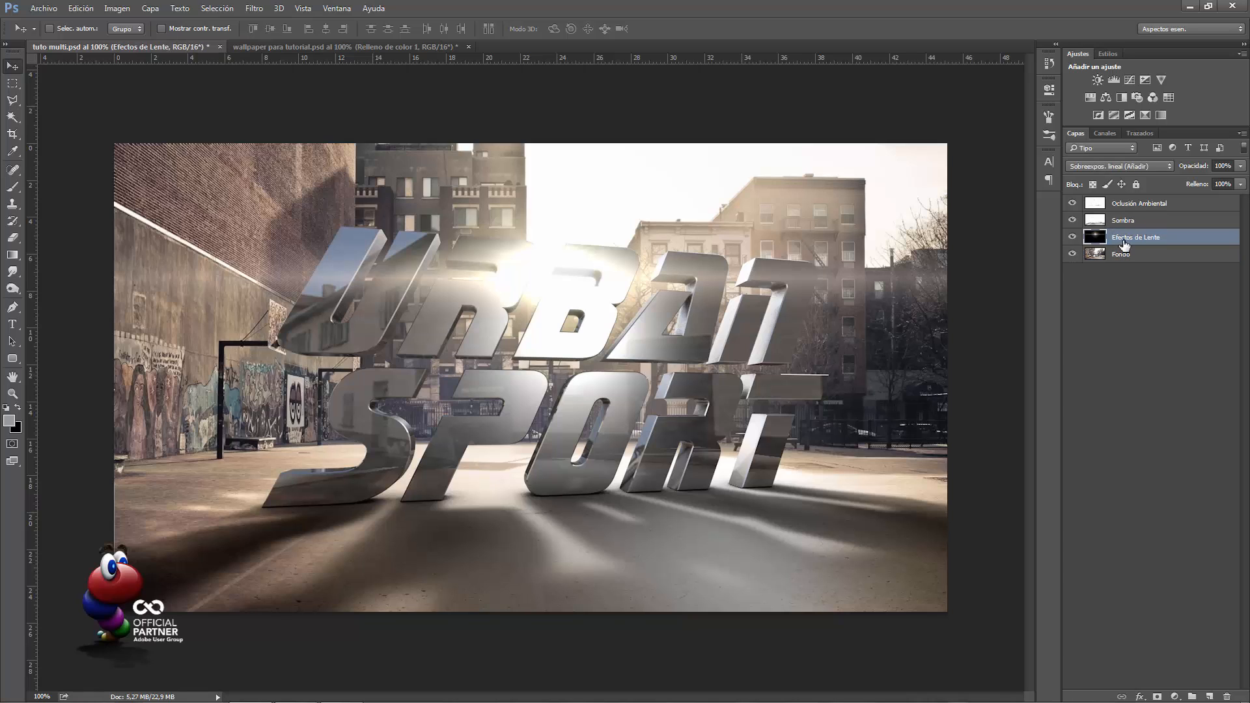
# Hide the Oclusión Ambiental and Sombra layers, and compare the image with and without Efectos de Lente
pyautogui.click(1072, 203)
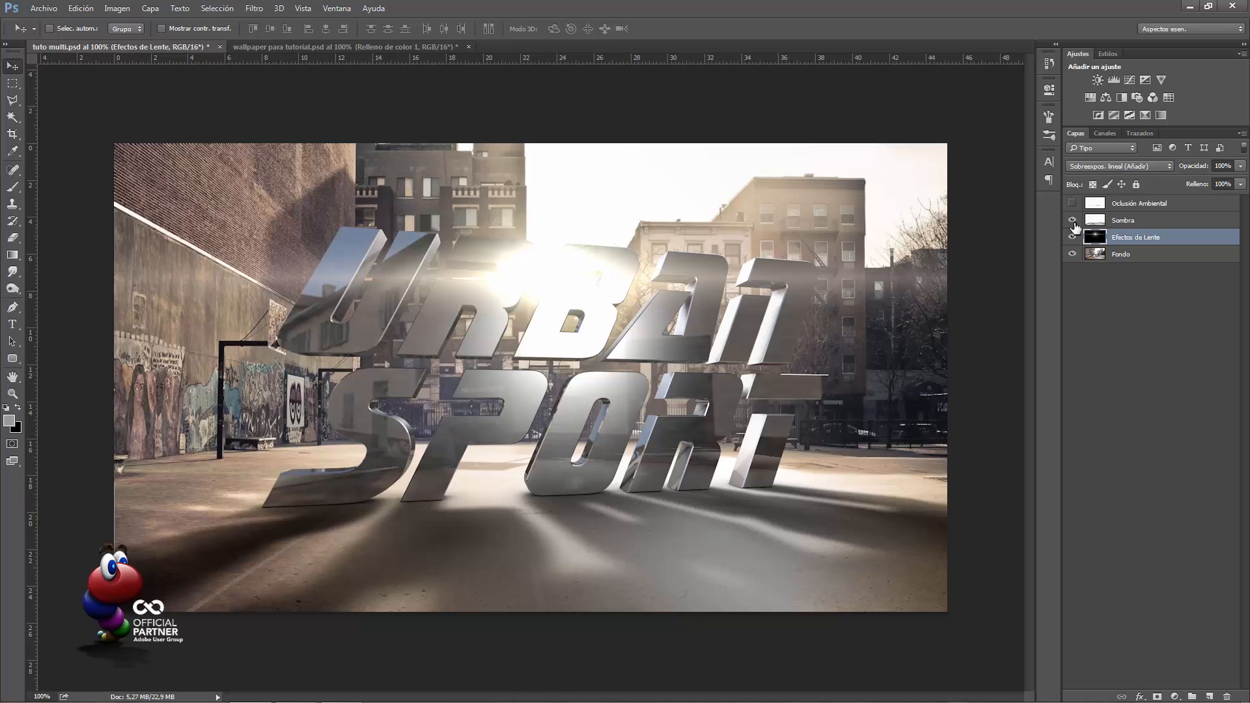
pyautogui.click(1073, 220)
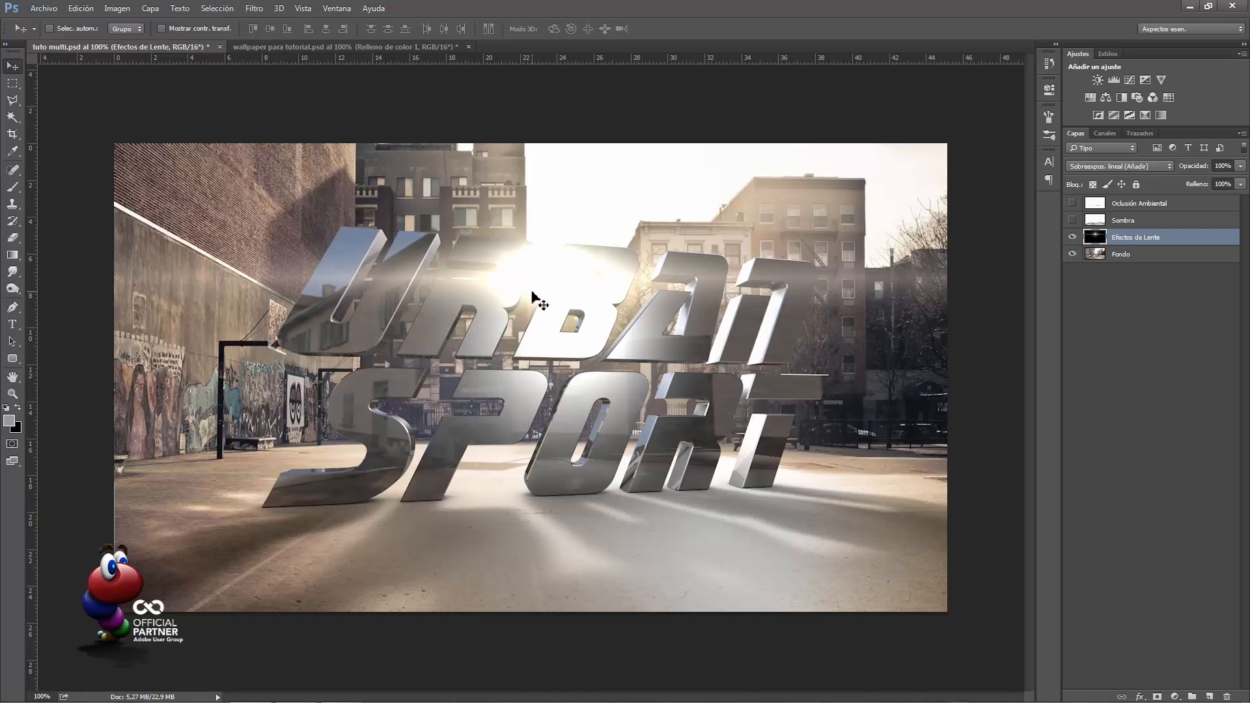
pyautogui.click(1071, 238)
pyautogui.click(1071, 238)
# Mask the lettering out of the Efectos de Lente layer using the inverted Búfer de Objetos 1 selection, and compare the image with and without the layer
pyautogui.click(1105, 133)
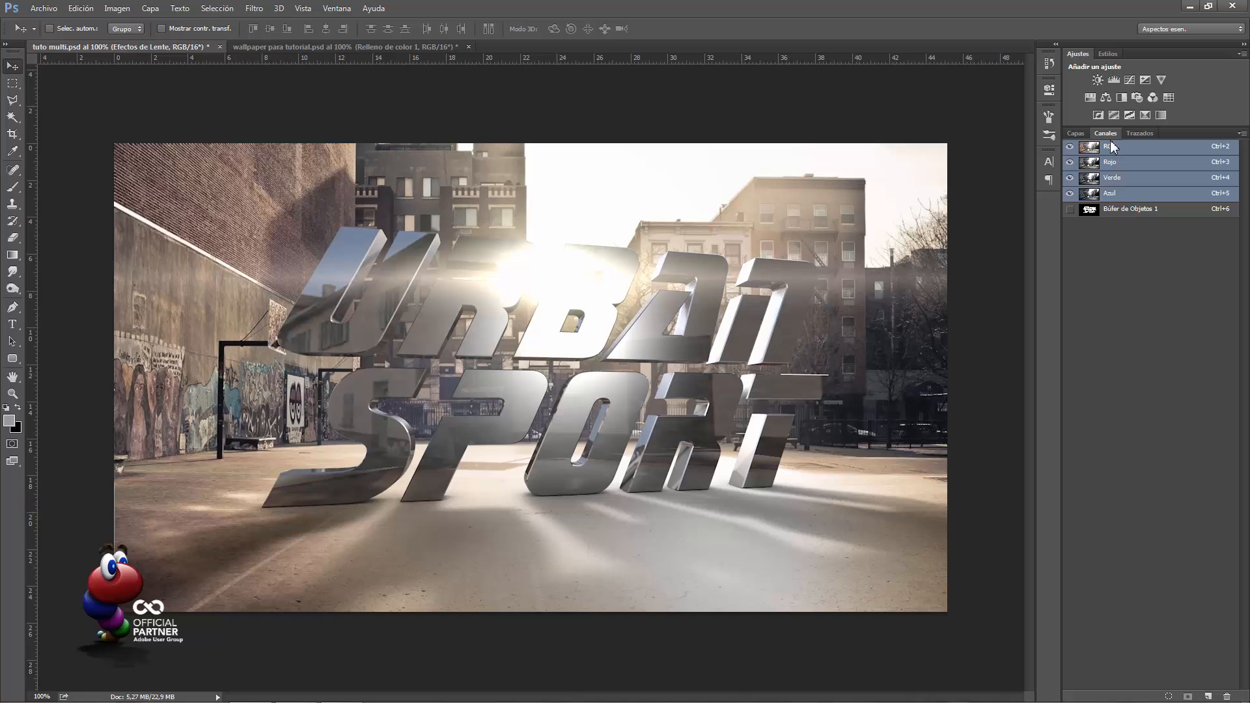
pyautogui.keyDown('ctrl'); pyautogui.click(1098, 221); pyautogui.keyUp('ctrl')
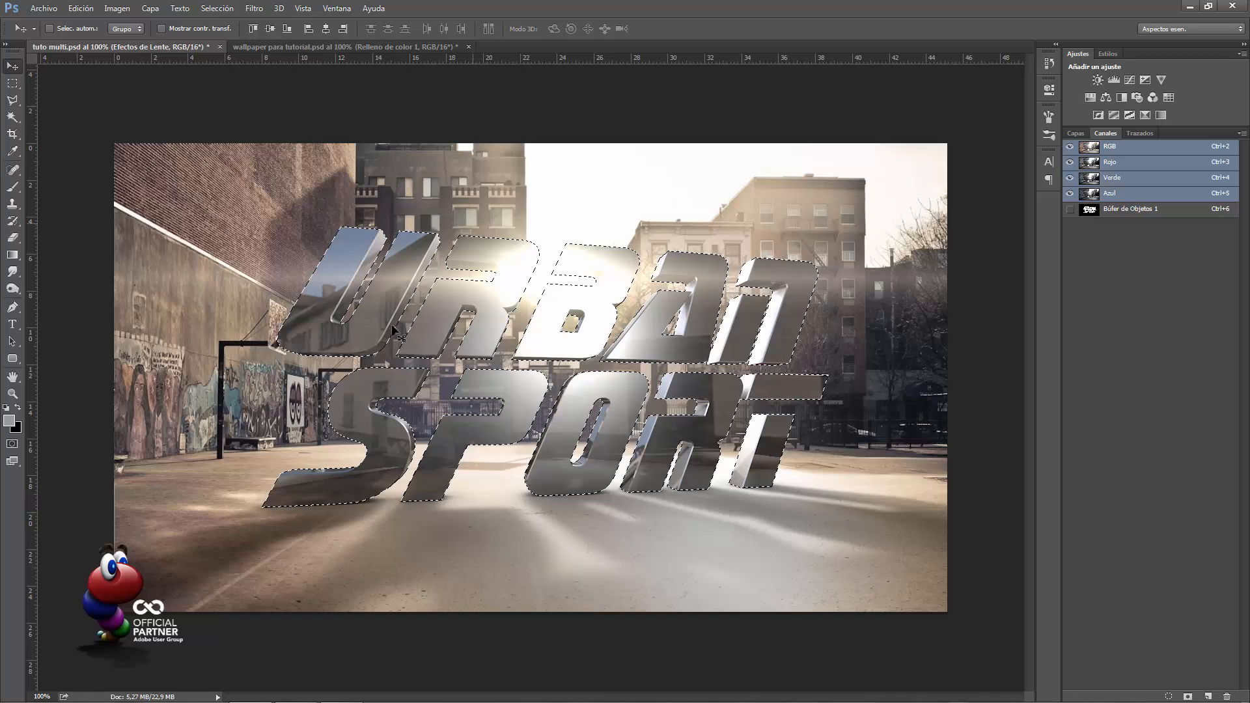
pyautogui.click(1076, 134)
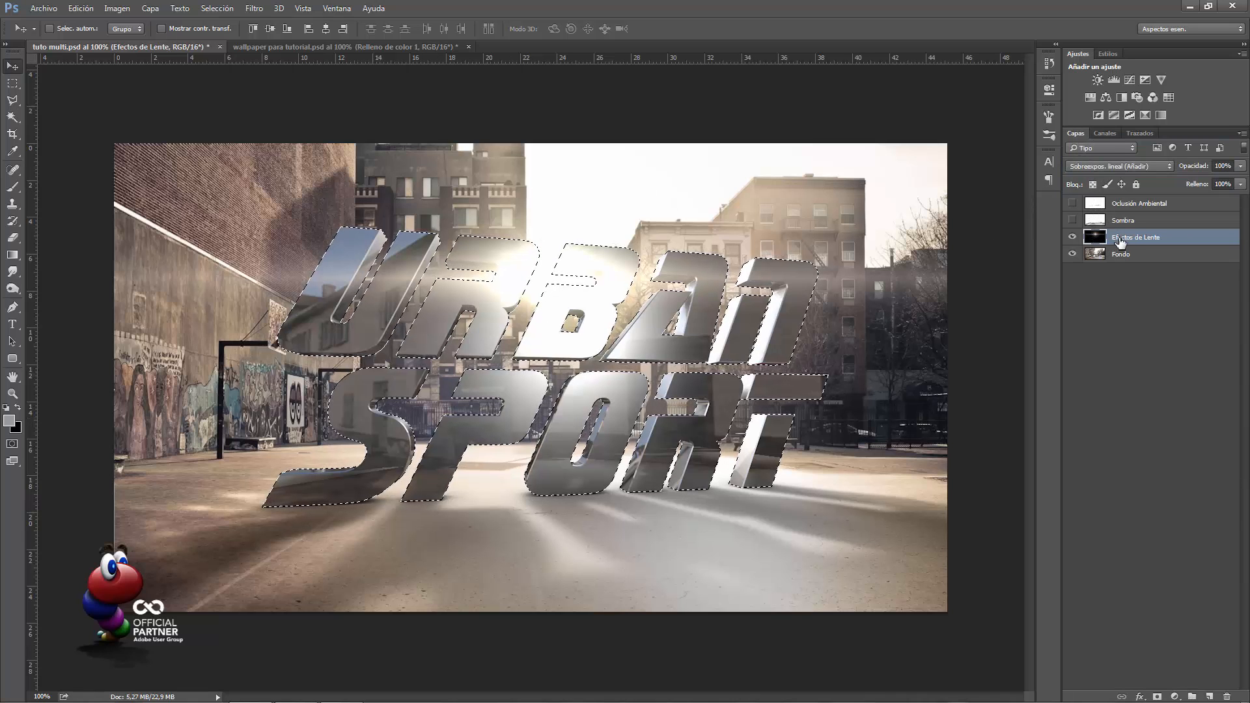
pyautogui.click(233, 12)
pyautogui.click(234, 59)
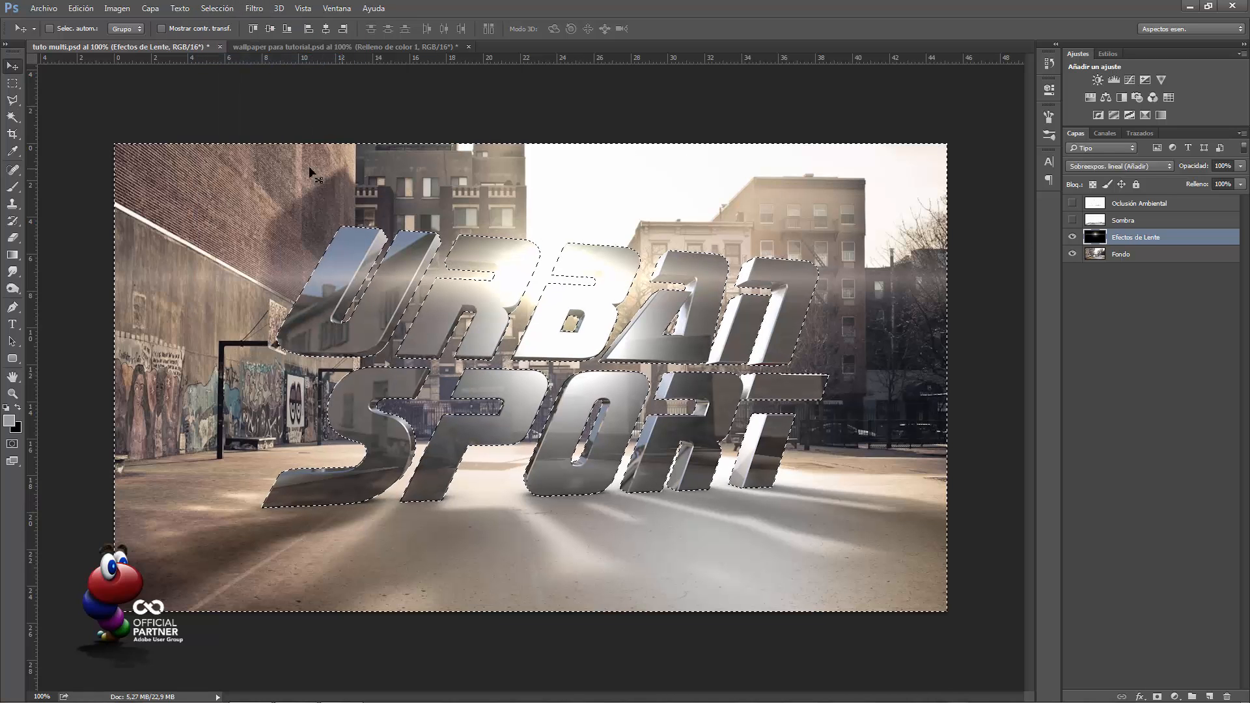
pyautogui.click(1157, 696)
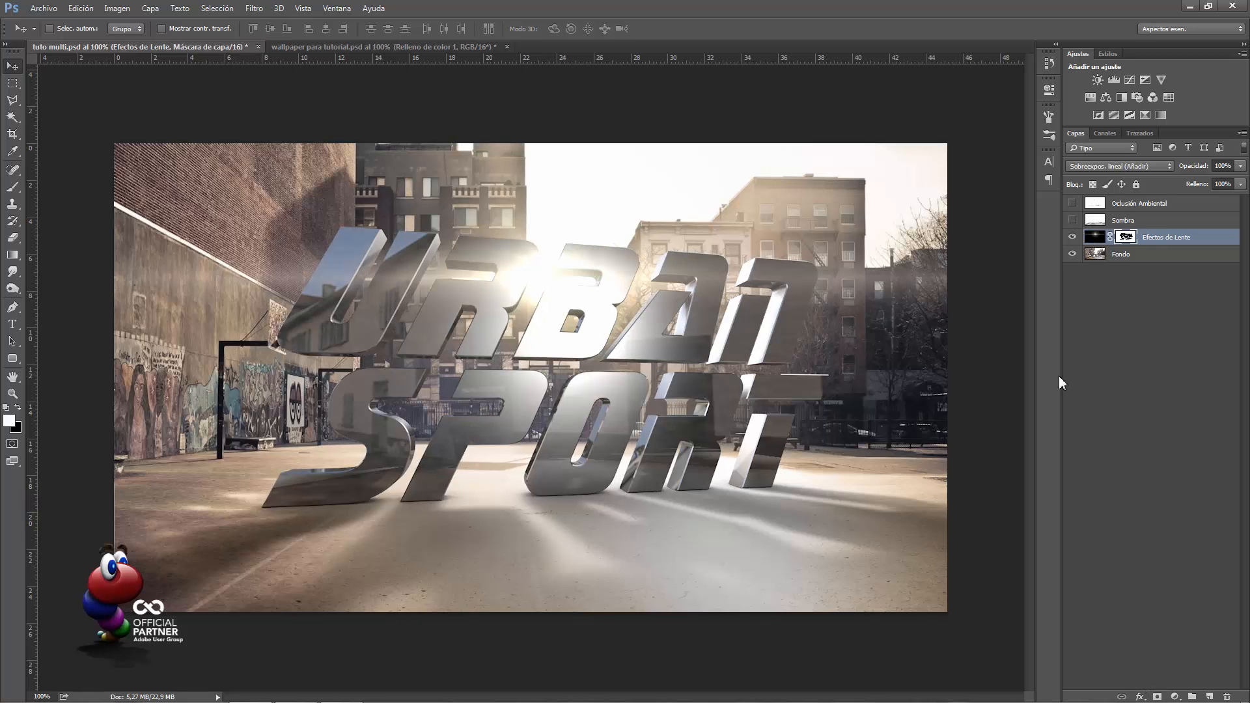
pyautogui.click(1073, 238)
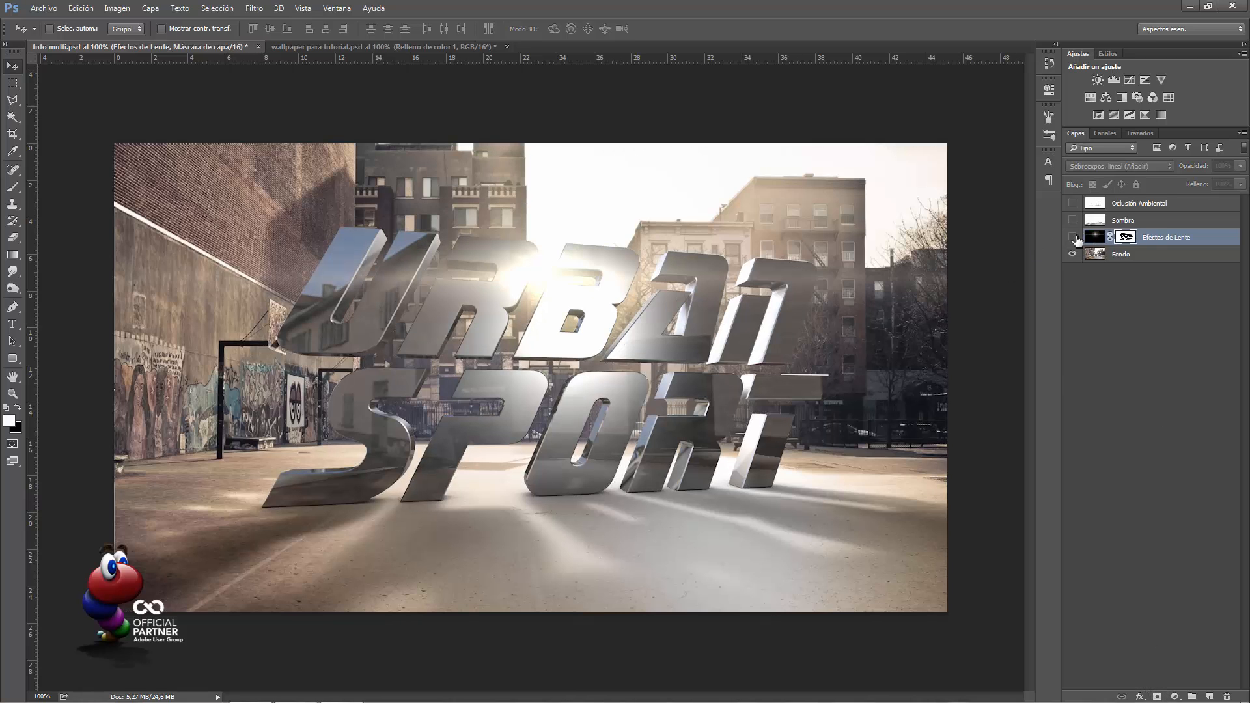
pyautogui.click(1073, 238)
pyautogui.click(1072, 238)
pyautogui.click(1073, 238)
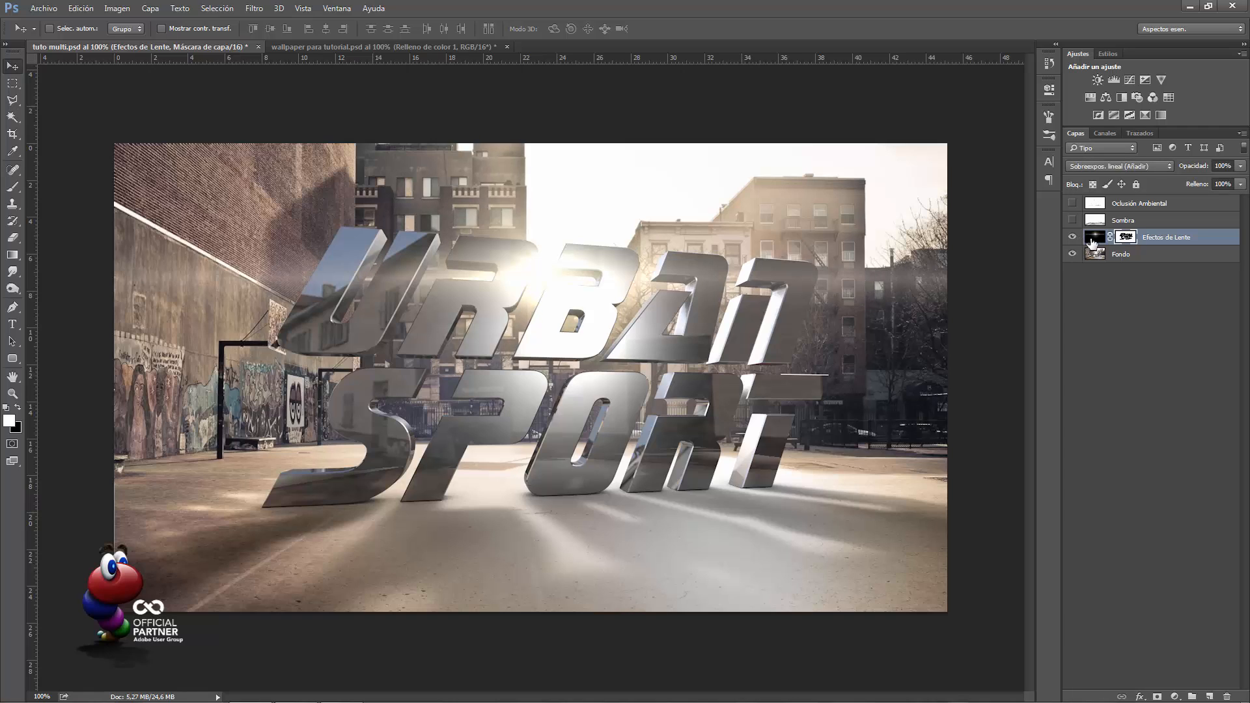
# Add a solid color fill layer in ff3000 above Efectos de Lente and clip it to that layer
pyautogui.click(1094, 238)
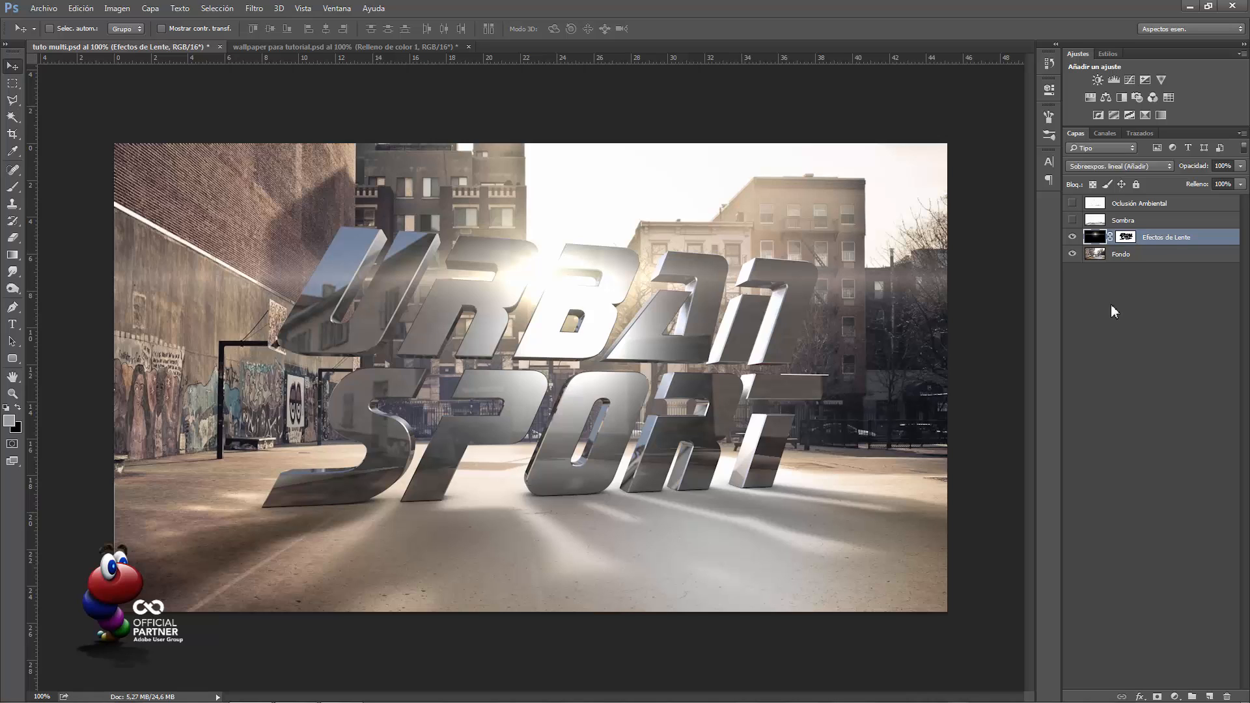
pyautogui.click(1175, 697)
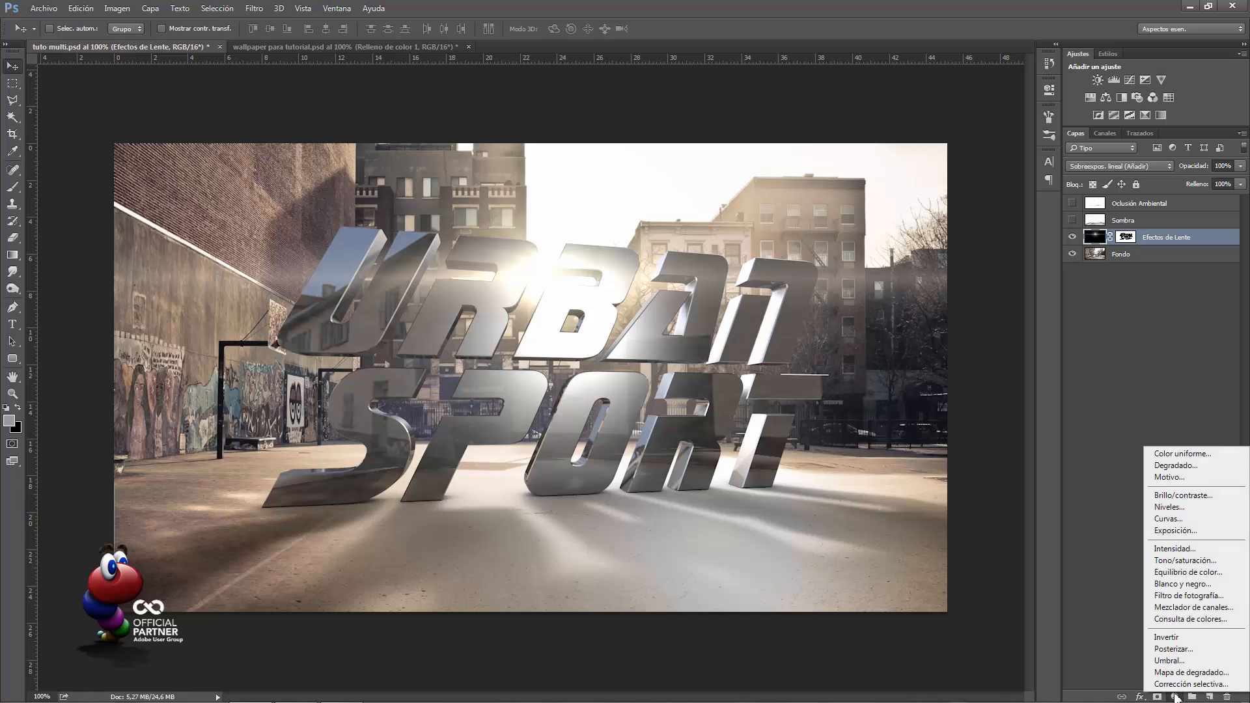
pyautogui.click(1164, 455)
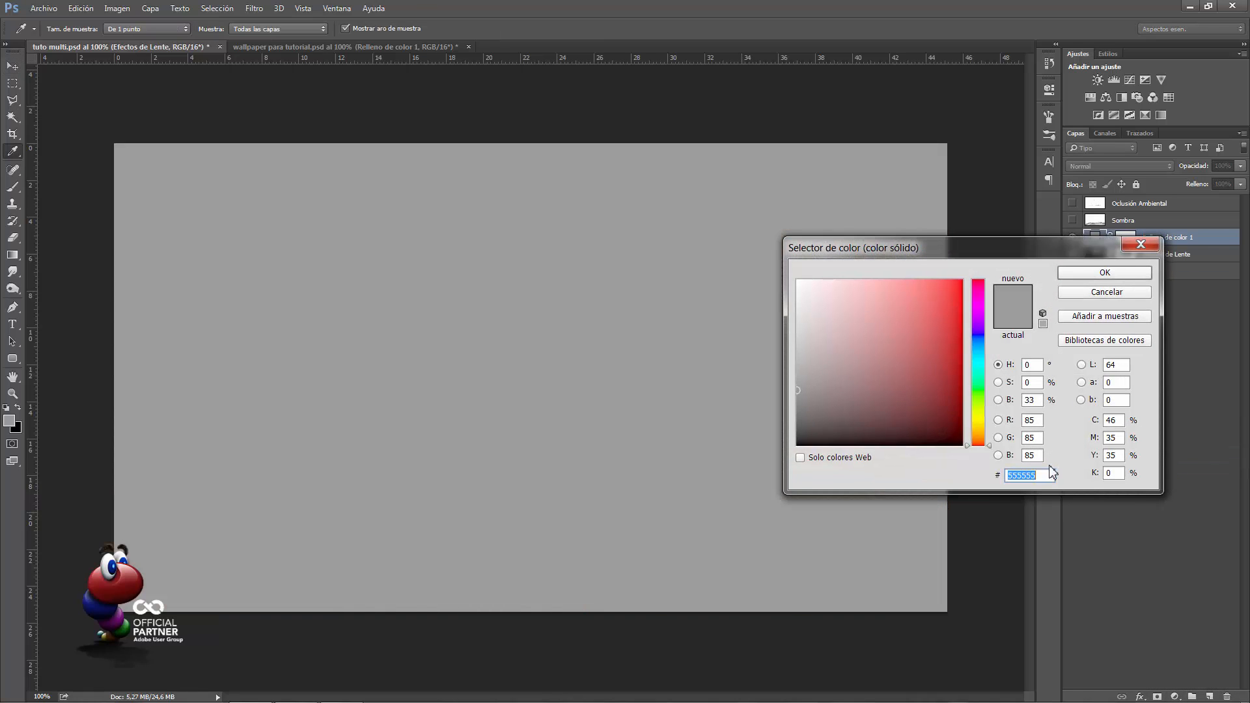
pyautogui.write('ff3000')
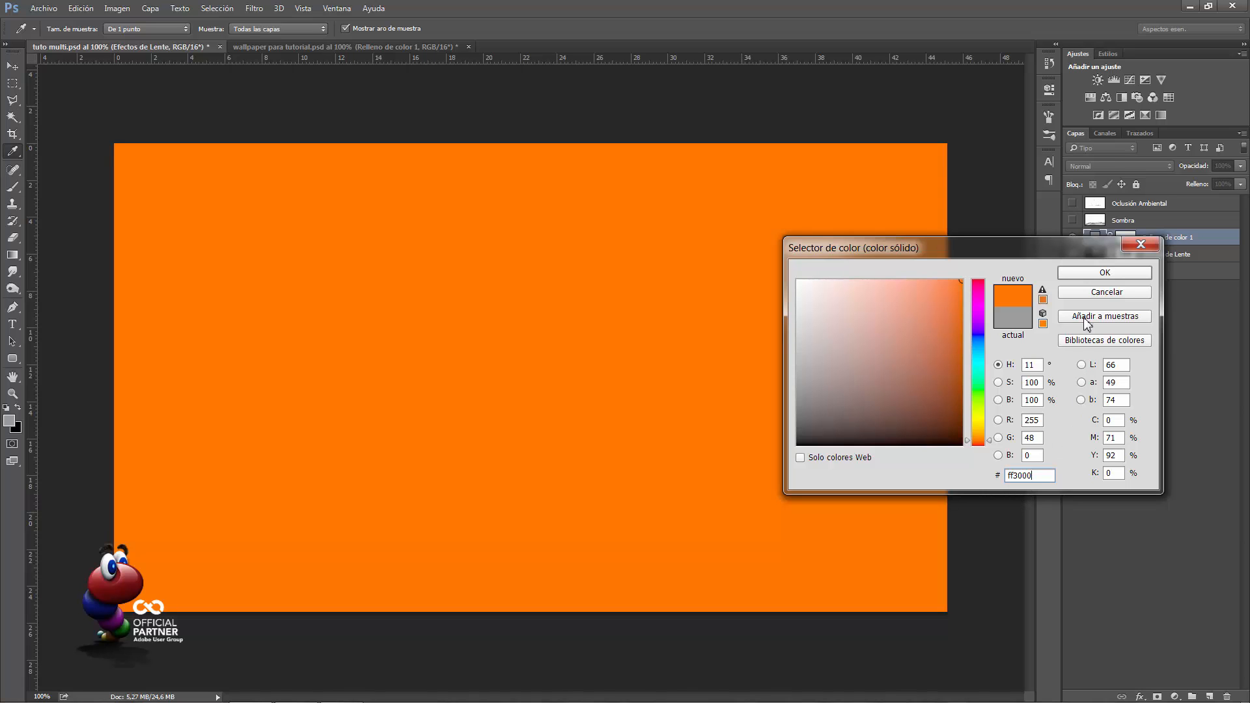
pyautogui.click(1091, 278)
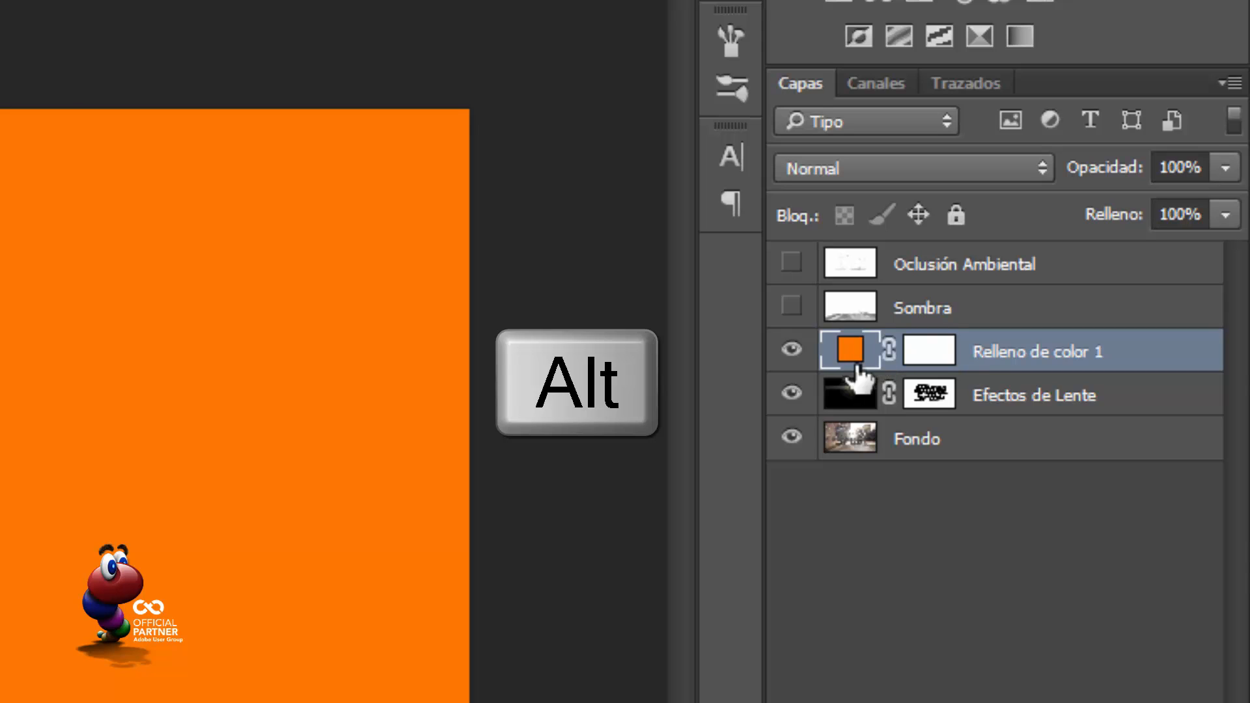
pyautogui.moveTo(856, 368)
pyautogui.mouseDown()
pyautogui.moveTo(857, 396)
pyautogui.moveTo(856, 362)
pyautogui.moveTo(849, 370)
pyautogui.mouseUp()
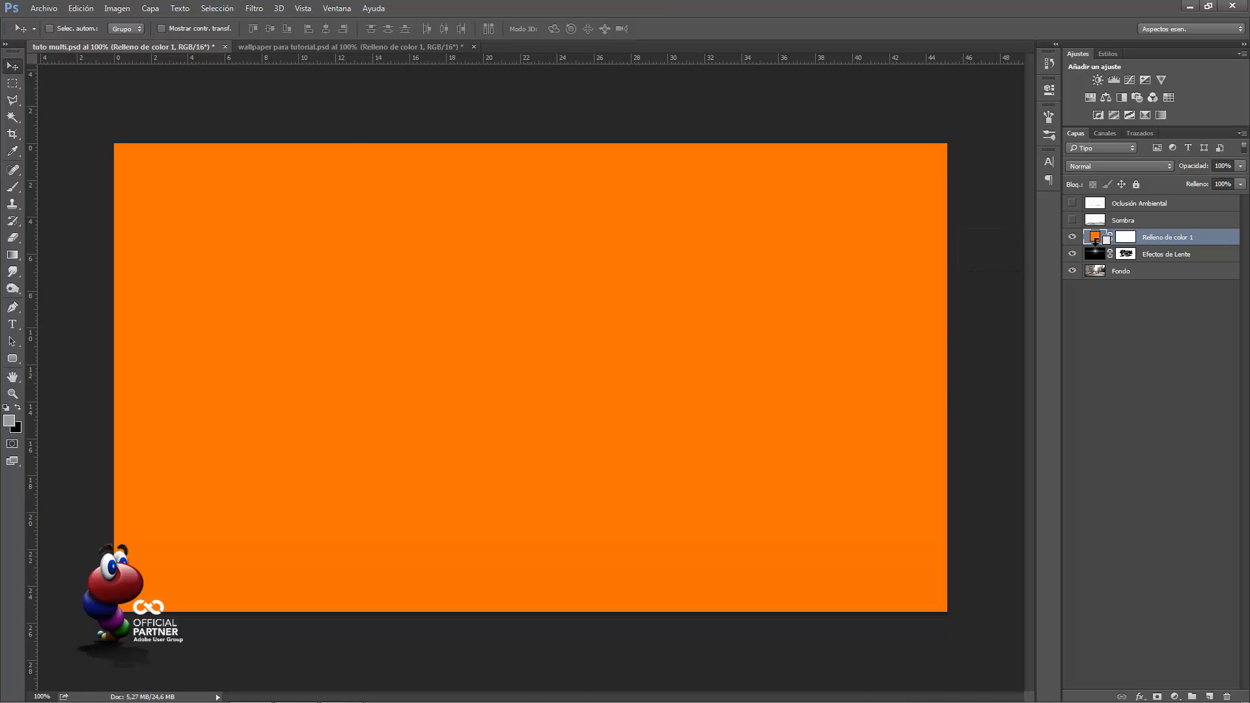
pyautogui.keyDown('alt'); pyautogui.click(1095, 242); pyautogui.keyUp('alt')
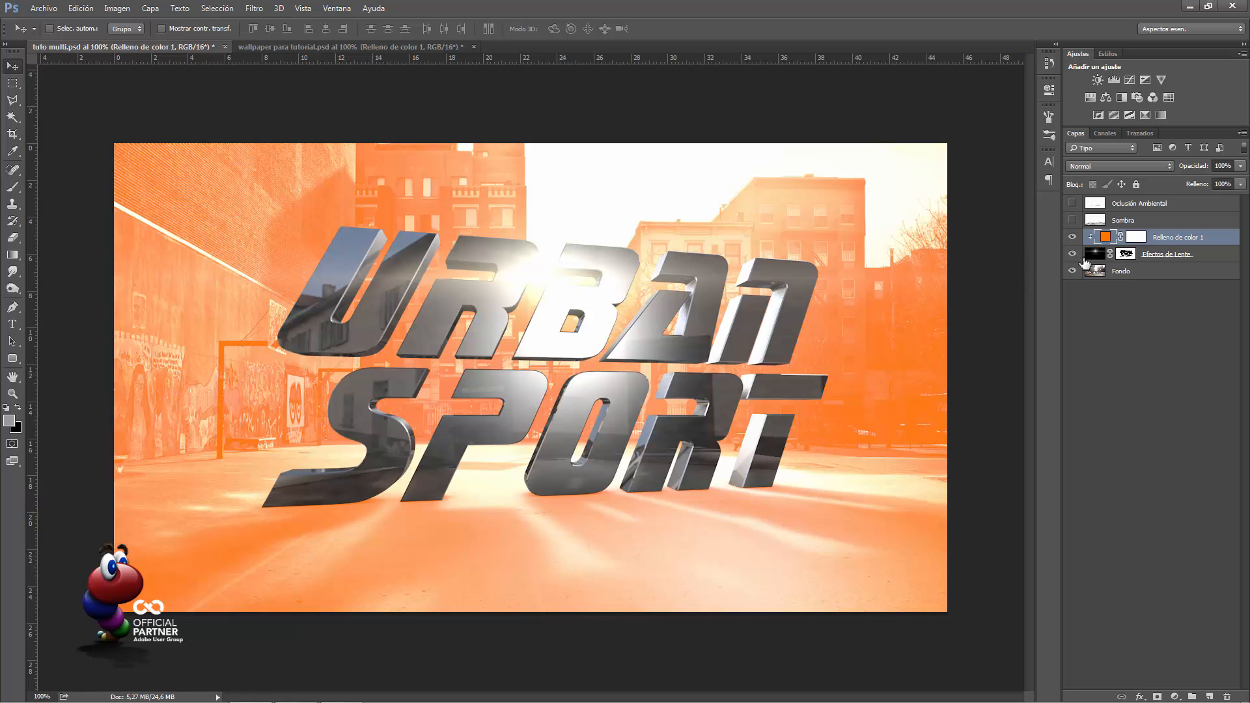
# Set the Relleno de color 1 layer to Color blending at 49% opacity, and compare the image with and without it
pyautogui.click(1128, 168)
pyautogui.click(1091, 411)
pyautogui.click(1216, 166)
pyautogui.write('4')
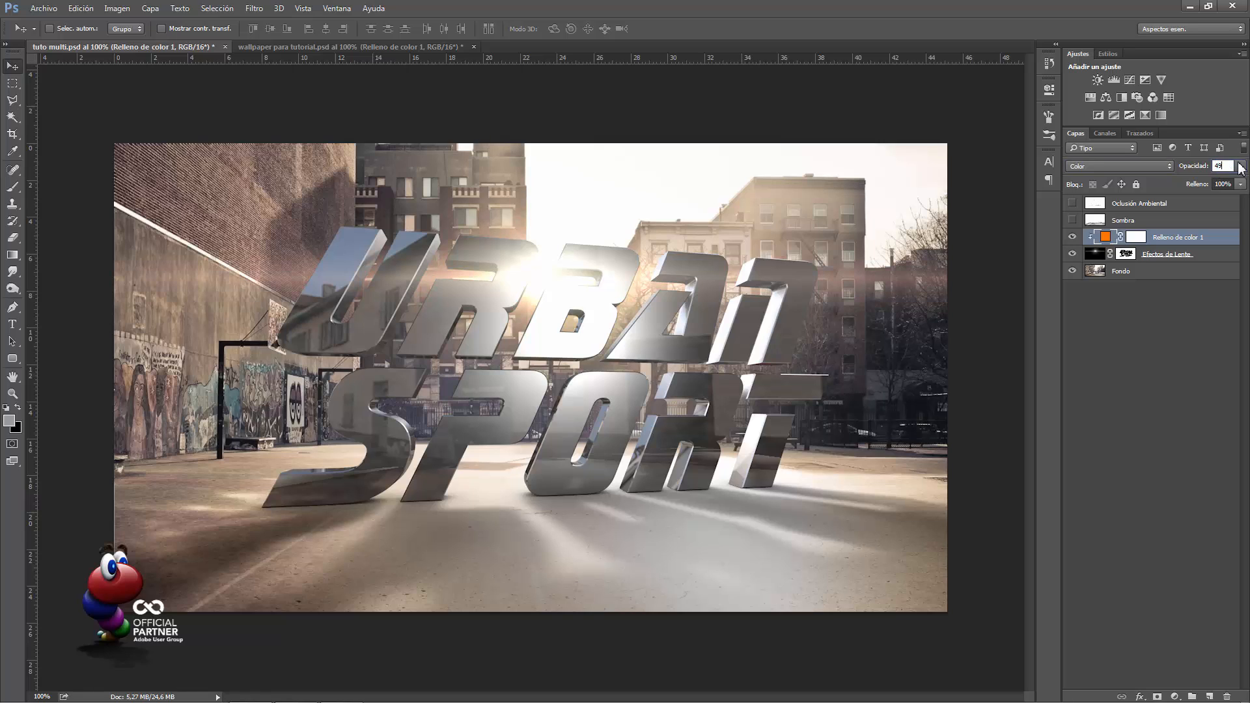
pyautogui.write('9')
pyautogui.press('Return')
pyautogui.click(1073, 238)
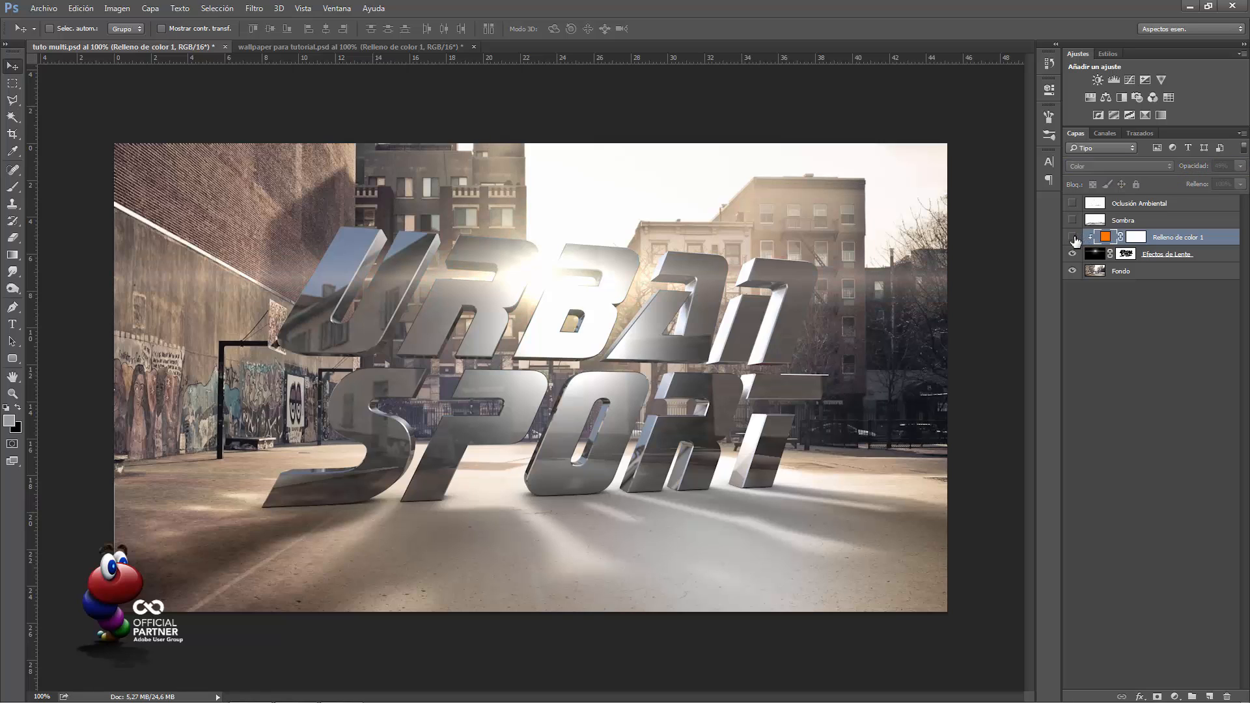
pyautogui.click(1073, 238)
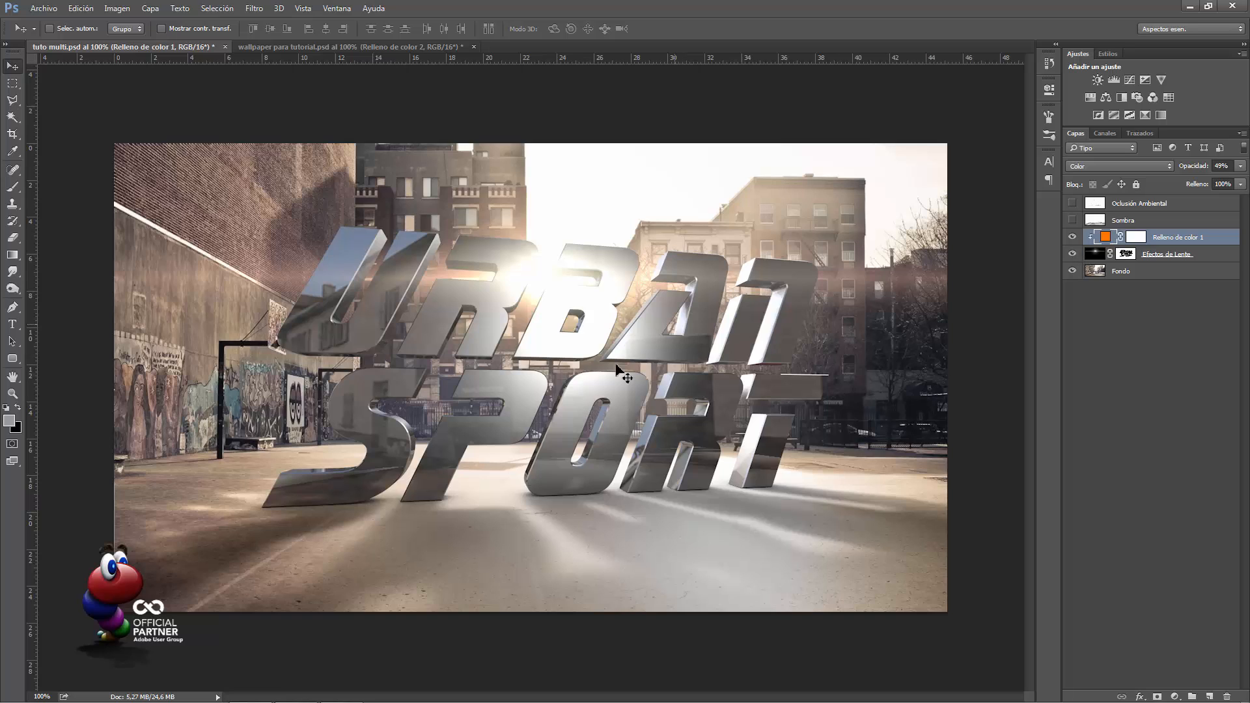
# Show the Sombra layer, set its opacity to 50%, and compare the image with and without it
pyautogui.click(1106, 222)
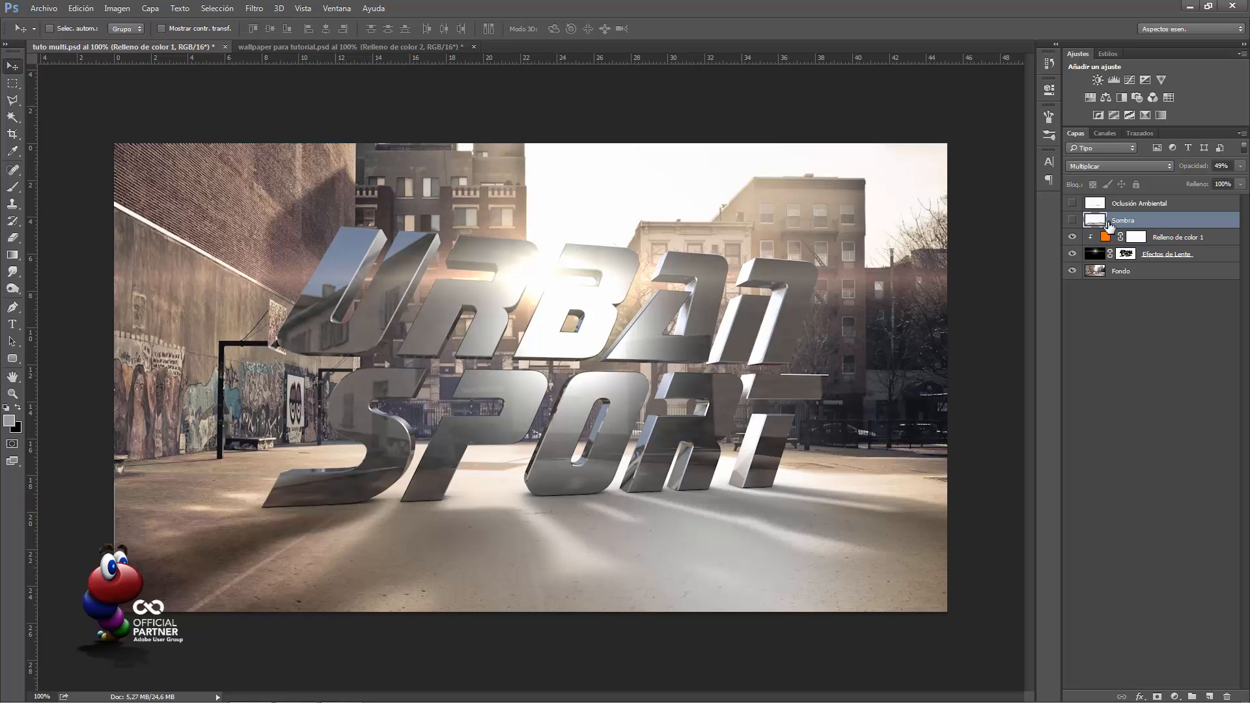
pyautogui.click(1073, 220)
pyautogui.click(1072, 220)
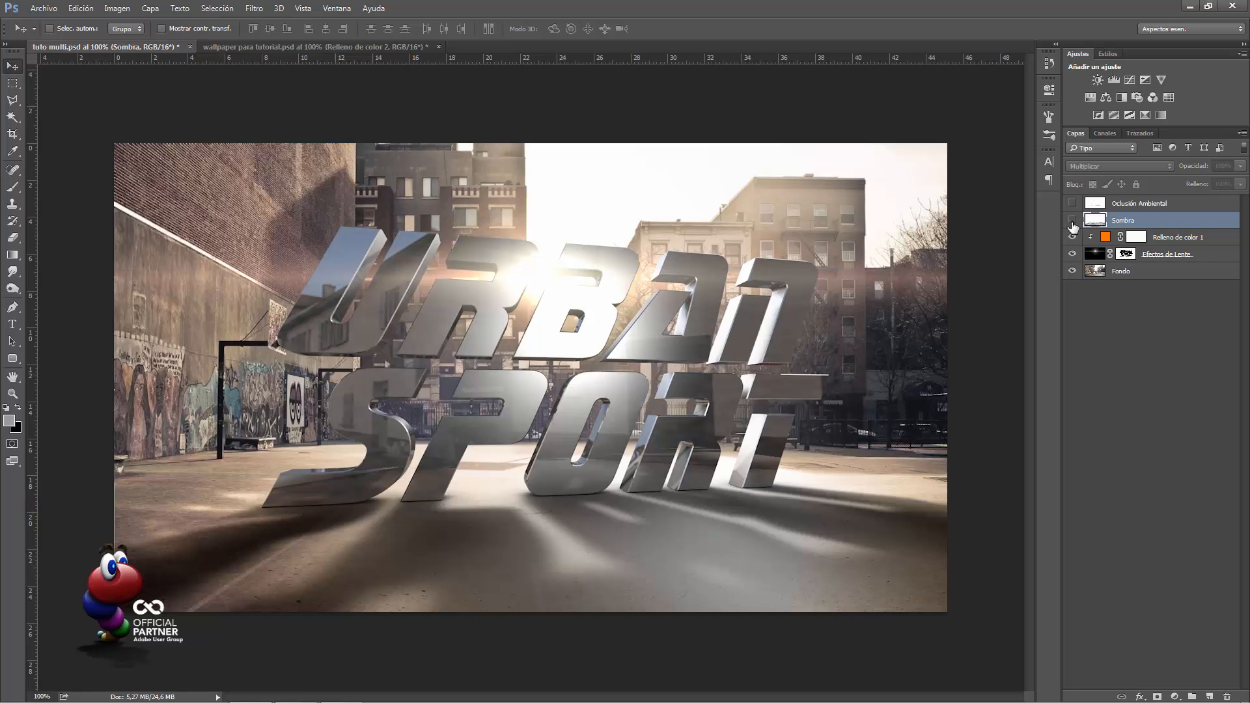
pyautogui.click(1072, 221)
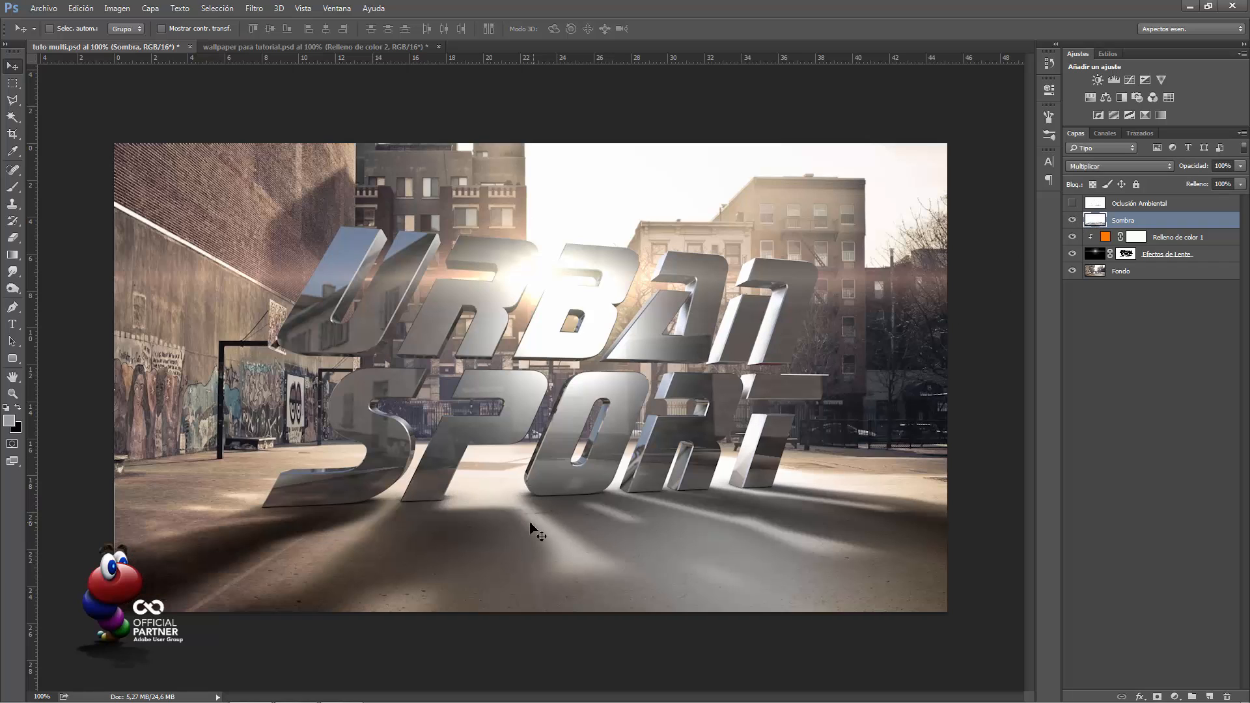
pyautogui.click(1219, 167)
pyautogui.write('50')
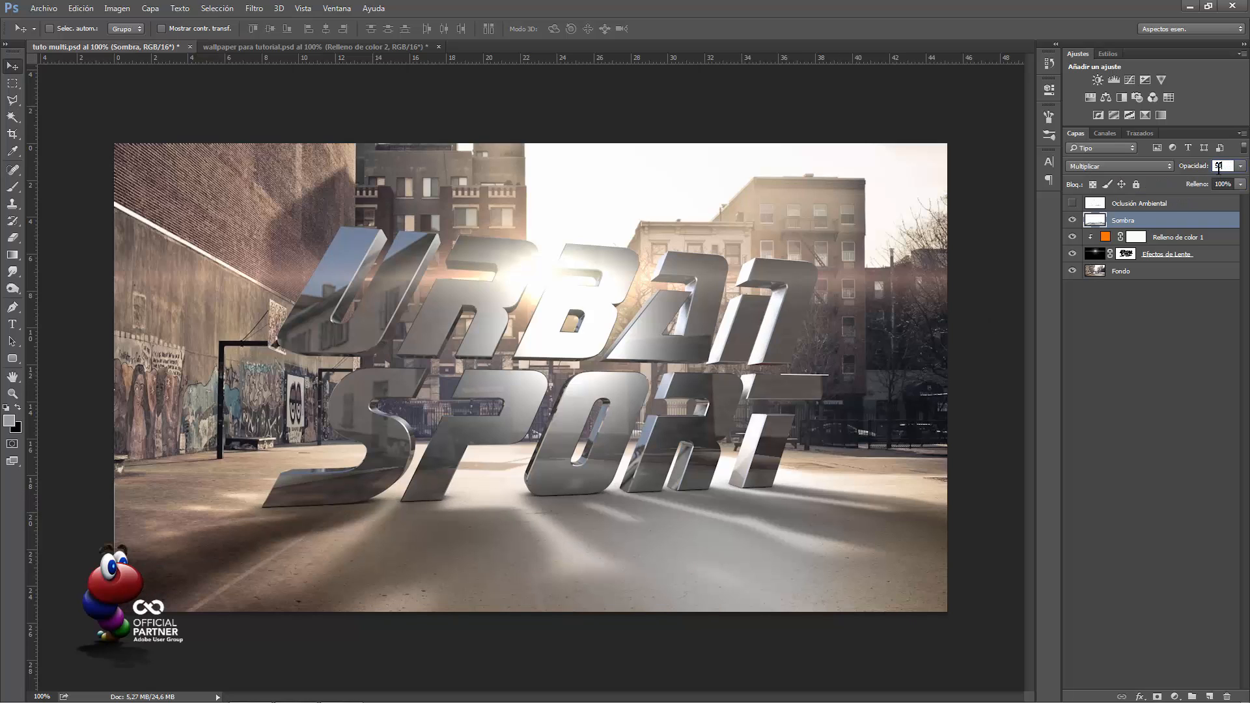
pyautogui.press('Return')
pyautogui.click(1072, 220)
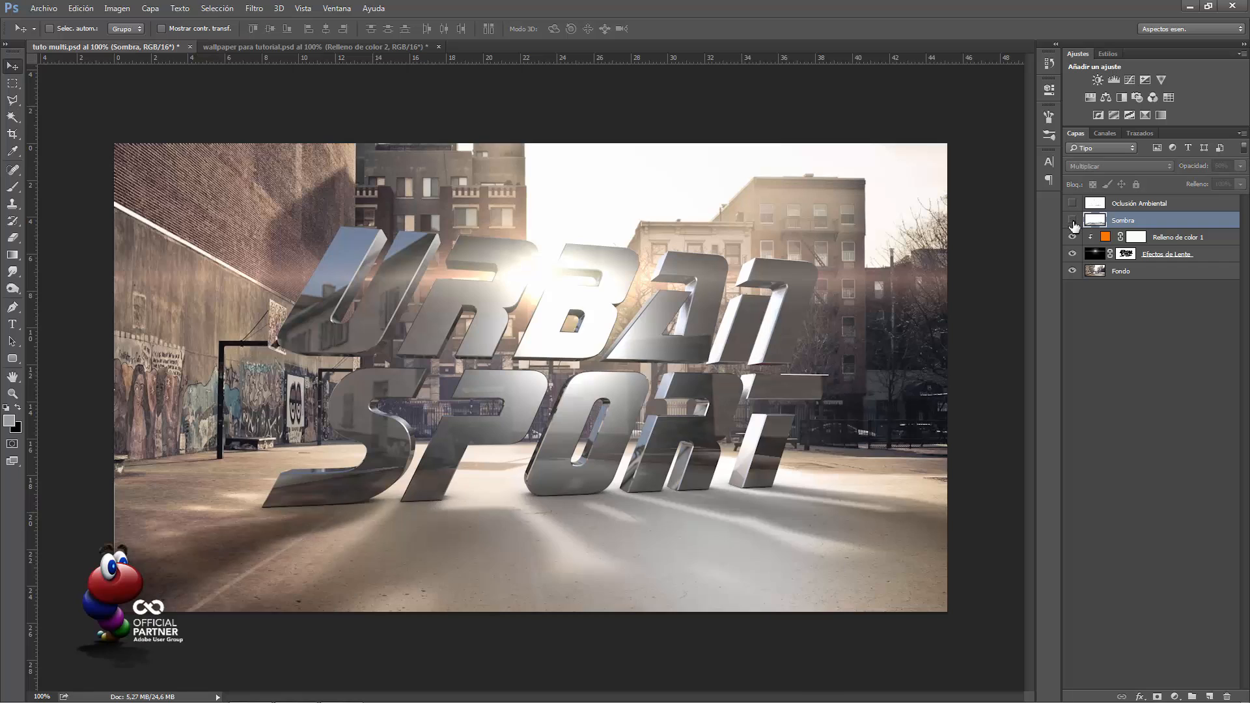
pyautogui.click(1072, 221)
pyautogui.click(1072, 220)
pyautogui.click(1072, 221)
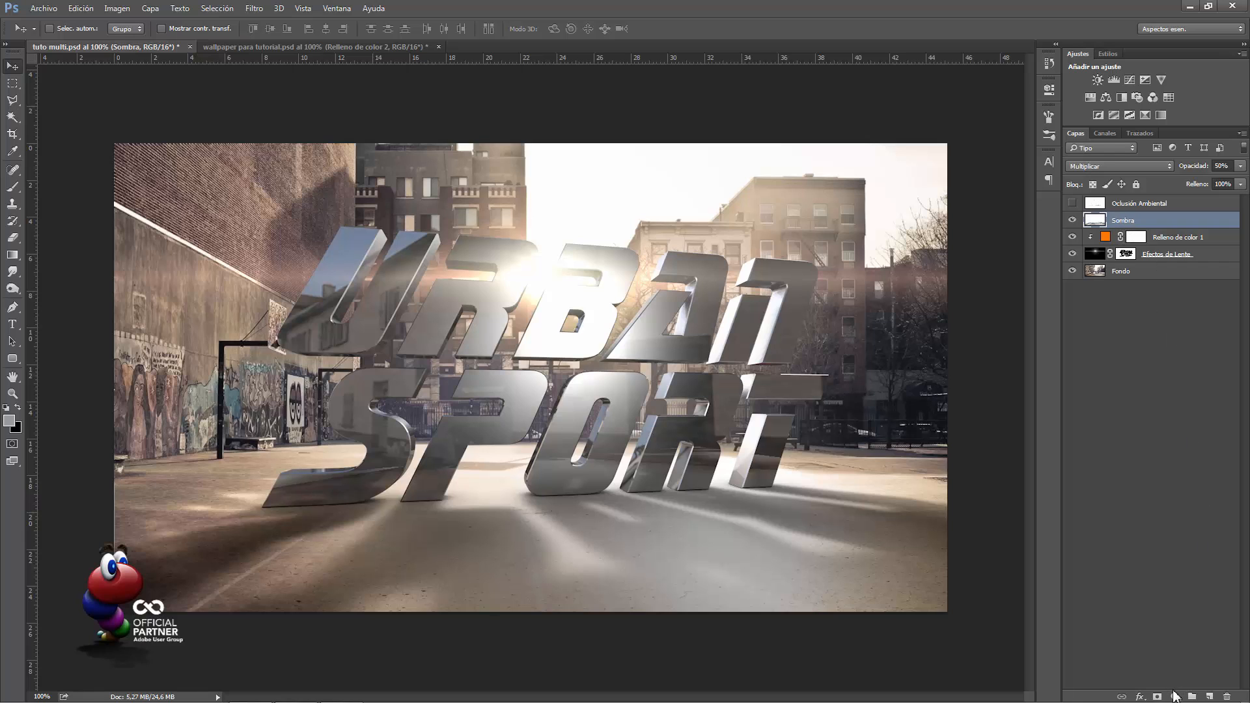
# Add a solid color fill layer in 931f00 above Sombra and clip it to that layer
pyautogui.click(1175, 695)
pyautogui.click(1166, 445)
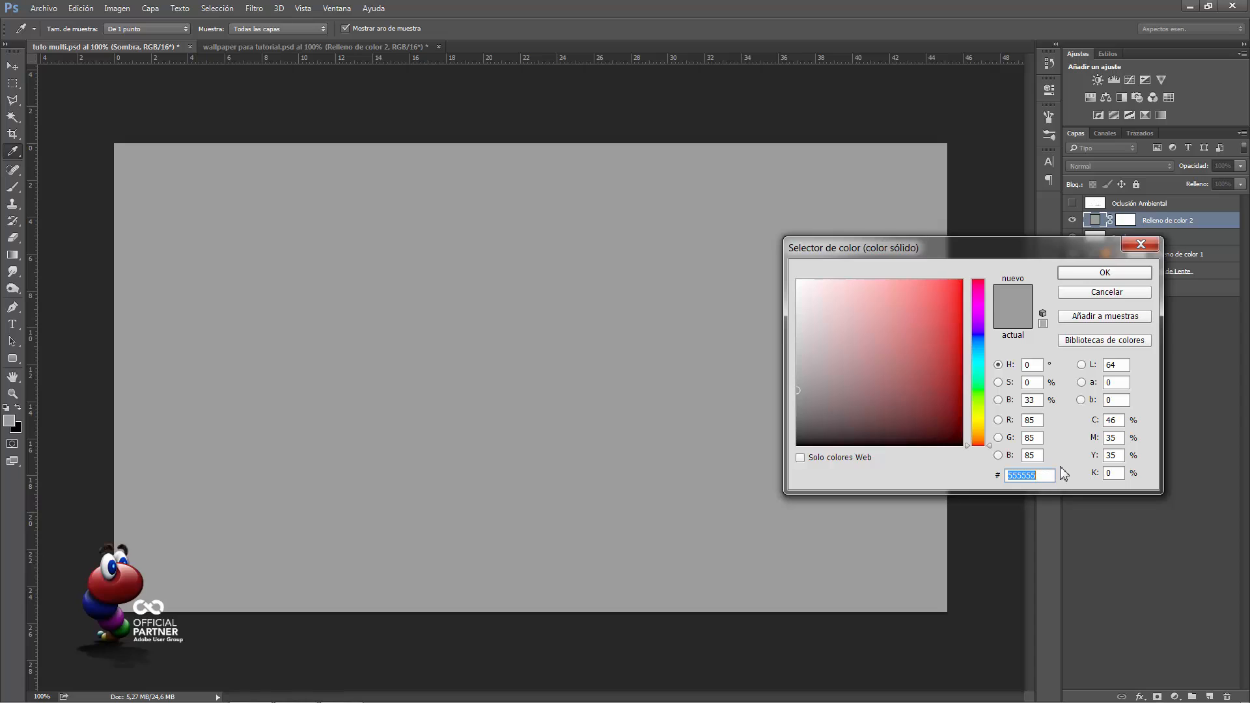
pyautogui.write('931f00')
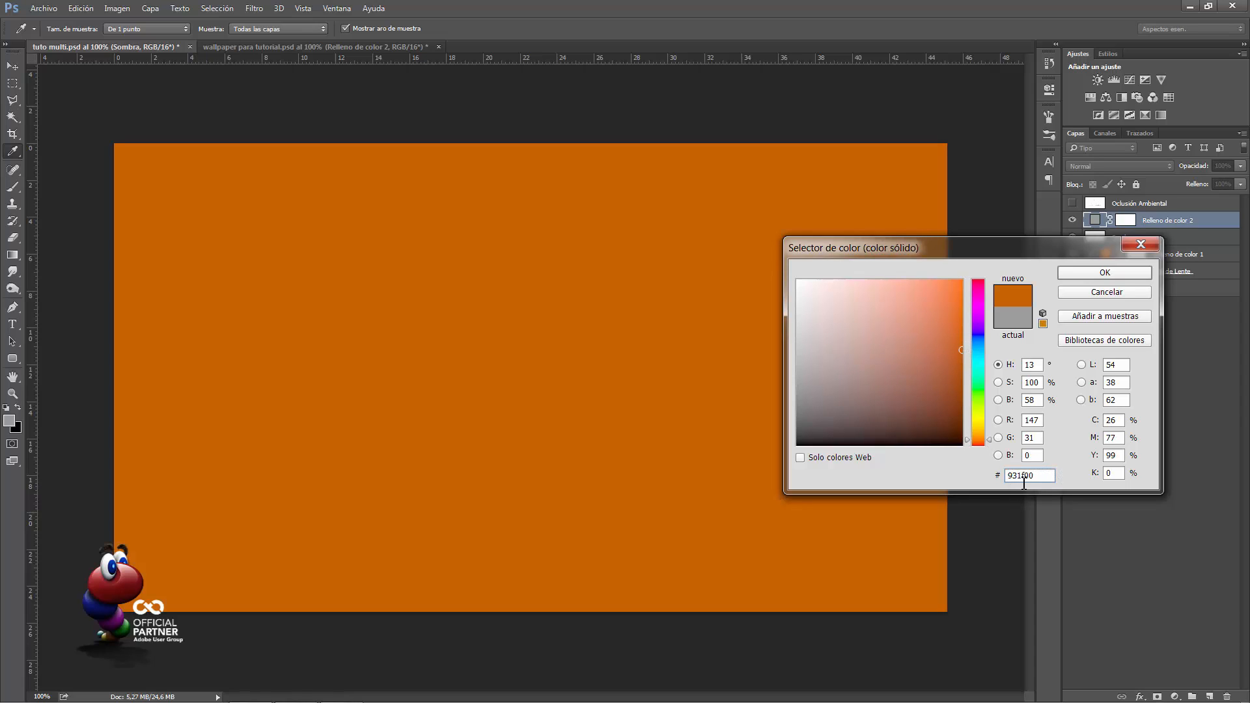
pyautogui.click(1104, 272)
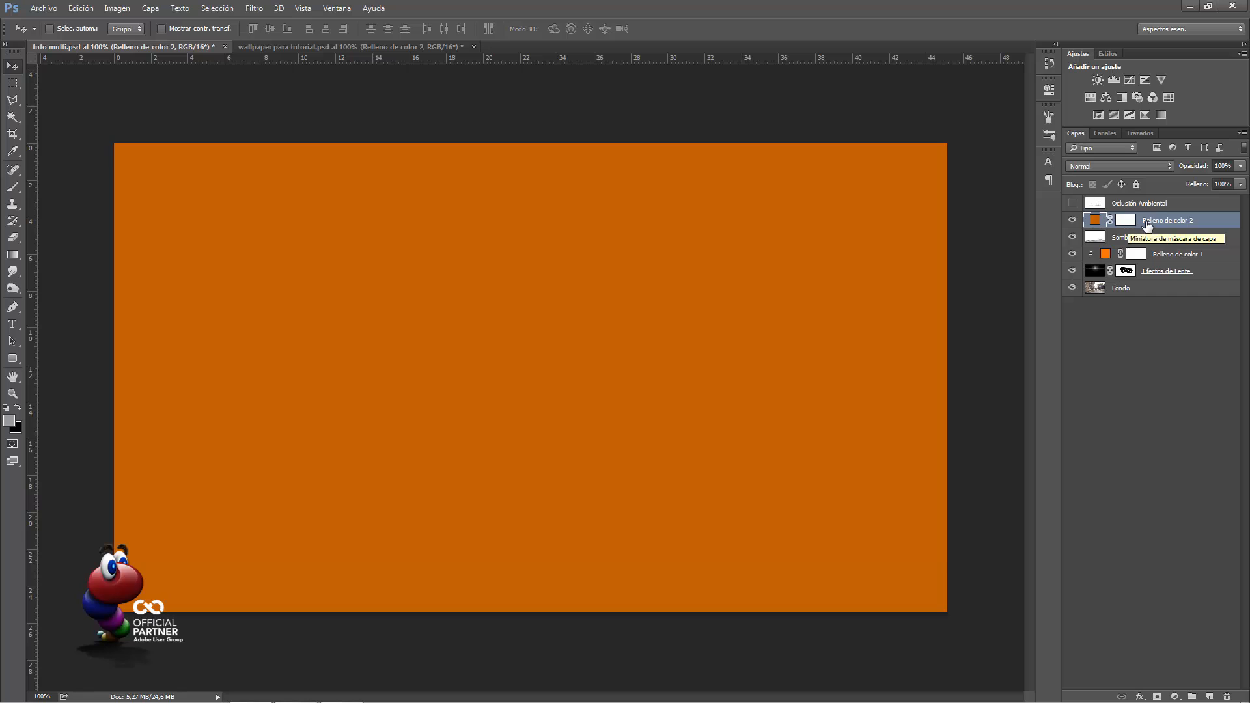
pyautogui.rightClick(1152, 225)
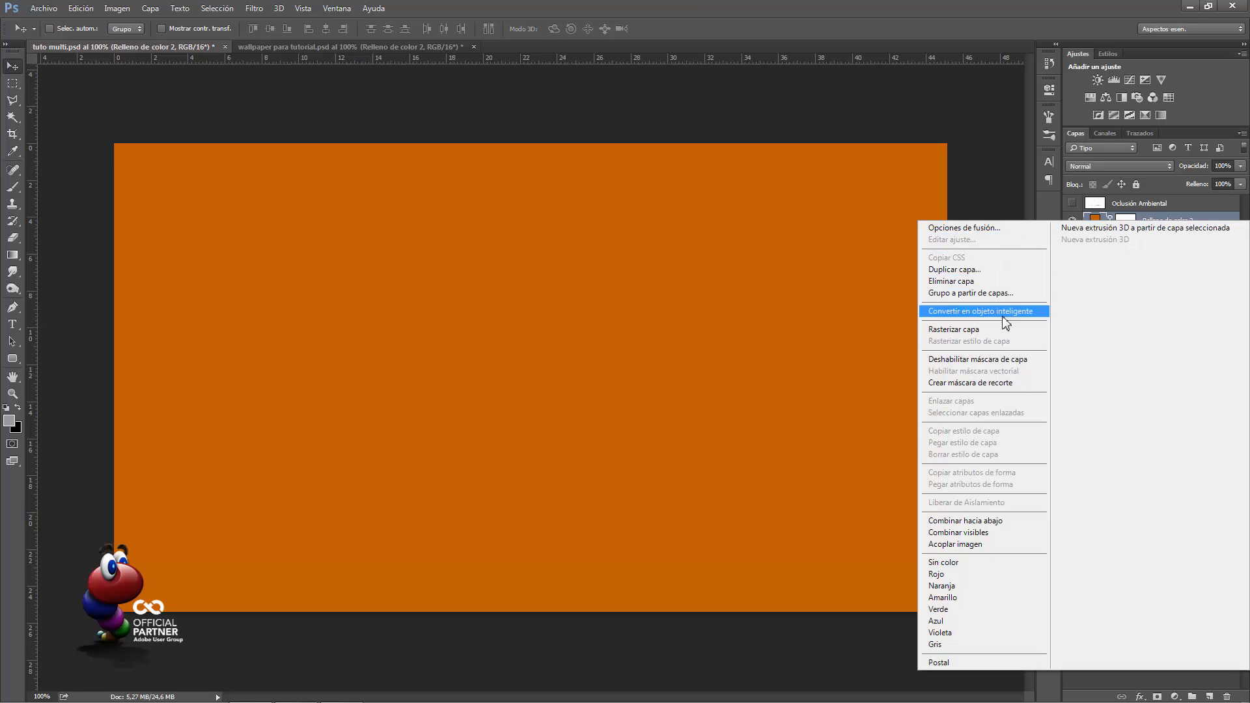
pyautogui.click(962, 384)
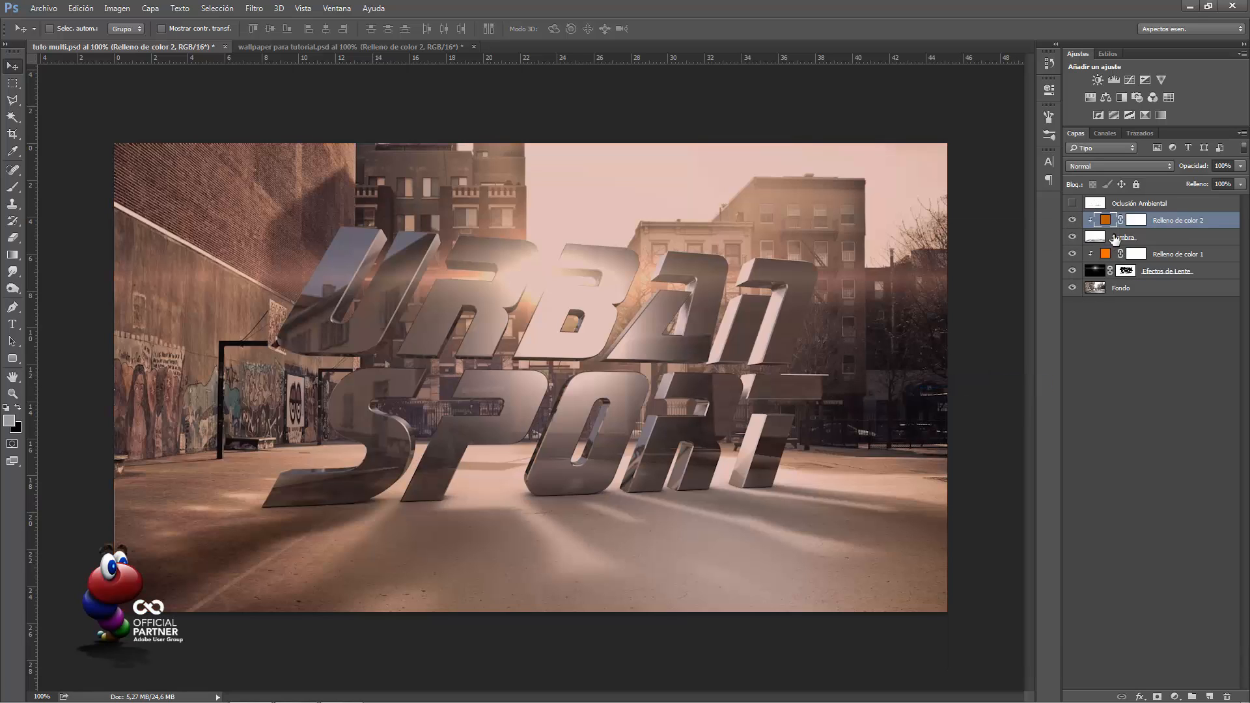
# Set the Relleno de color 2 layer to Color blending at 50% opacity, and check the image with Sombra off and on
pyautogui.click(1130, 167)
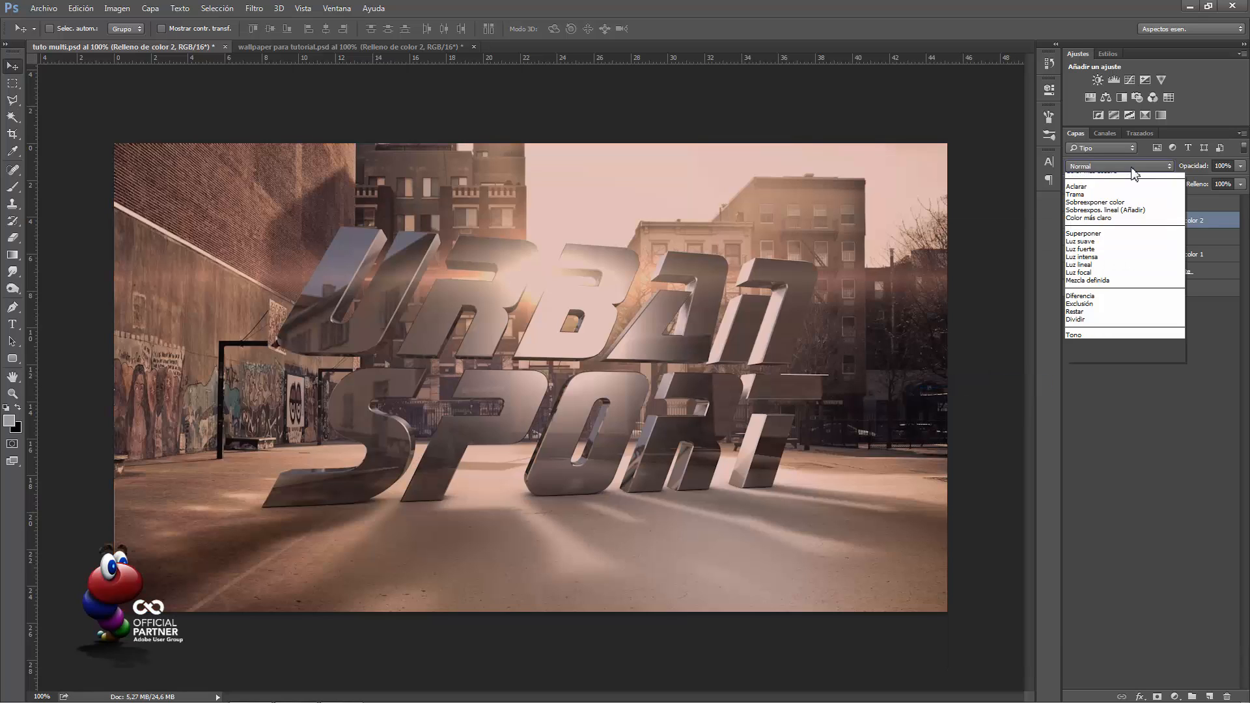
pyautogui.click(1099, 412)
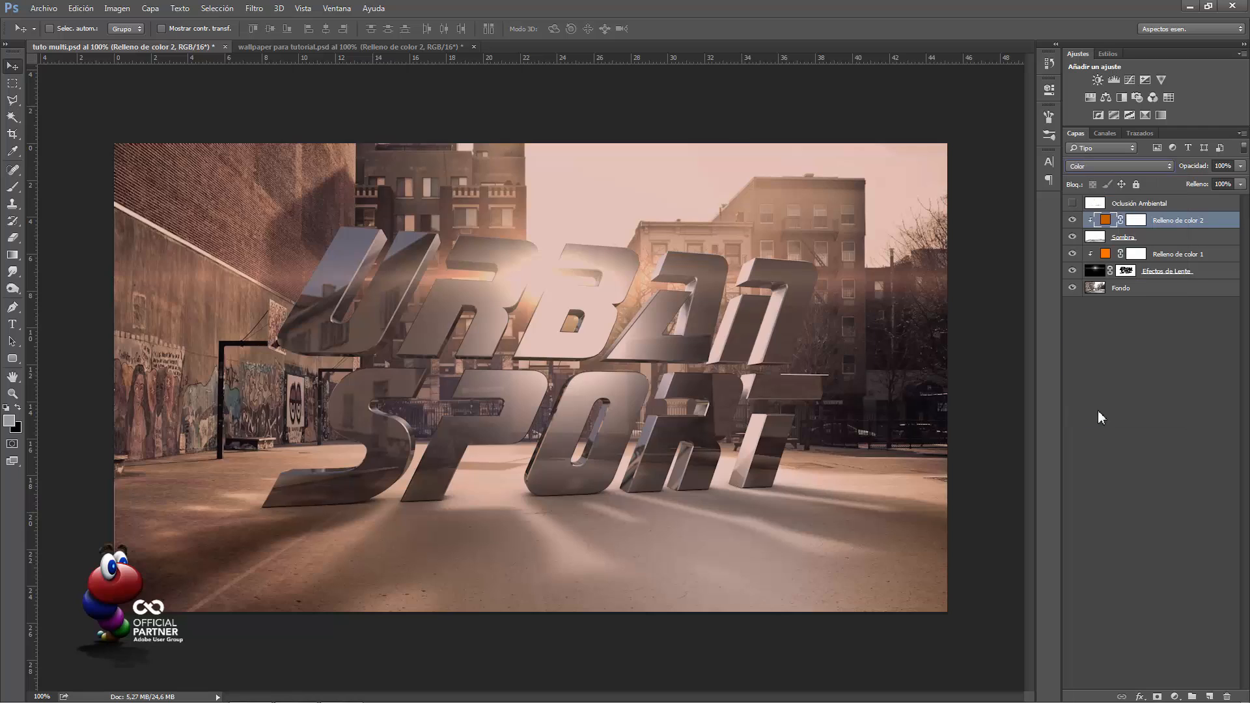
pyautogui.click(1218, 165)
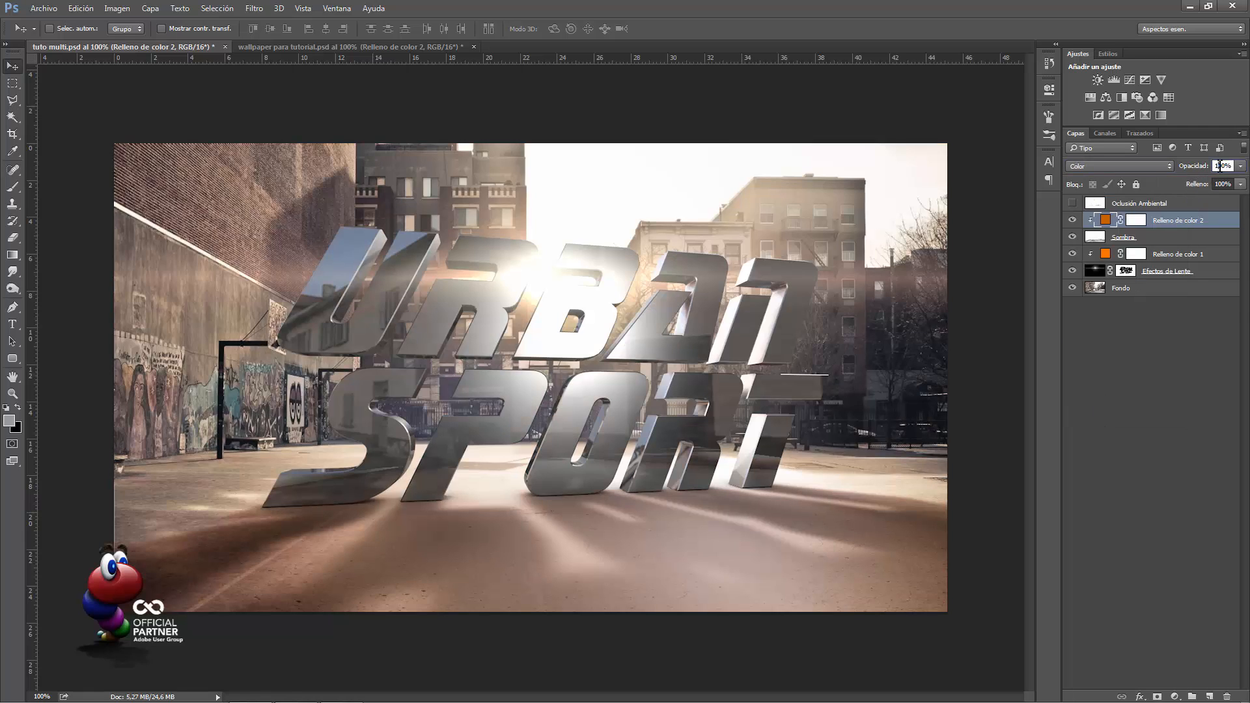
pyautogui.write('50')
pyautogui.click(1072, 236)
pyautogui.click(1072, 237)
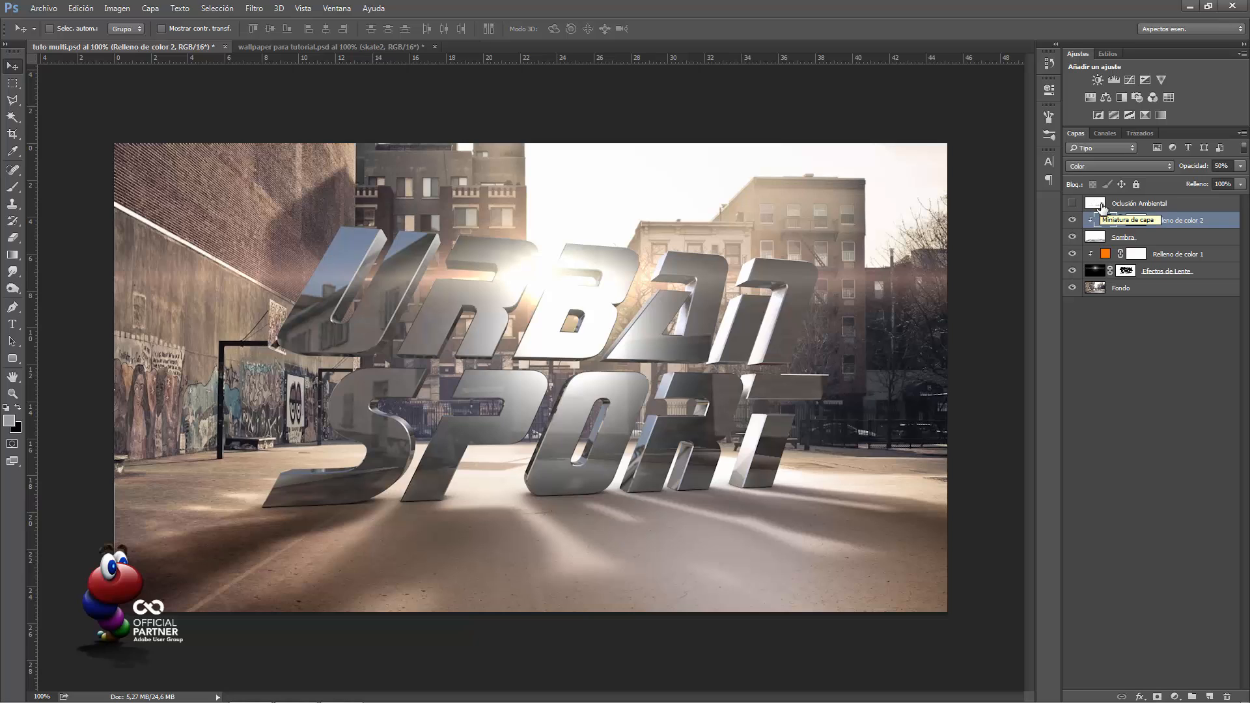
# Select the Oclusión Ambiental layer and compare the image with and without it
pyautogui.click(1082, 208)
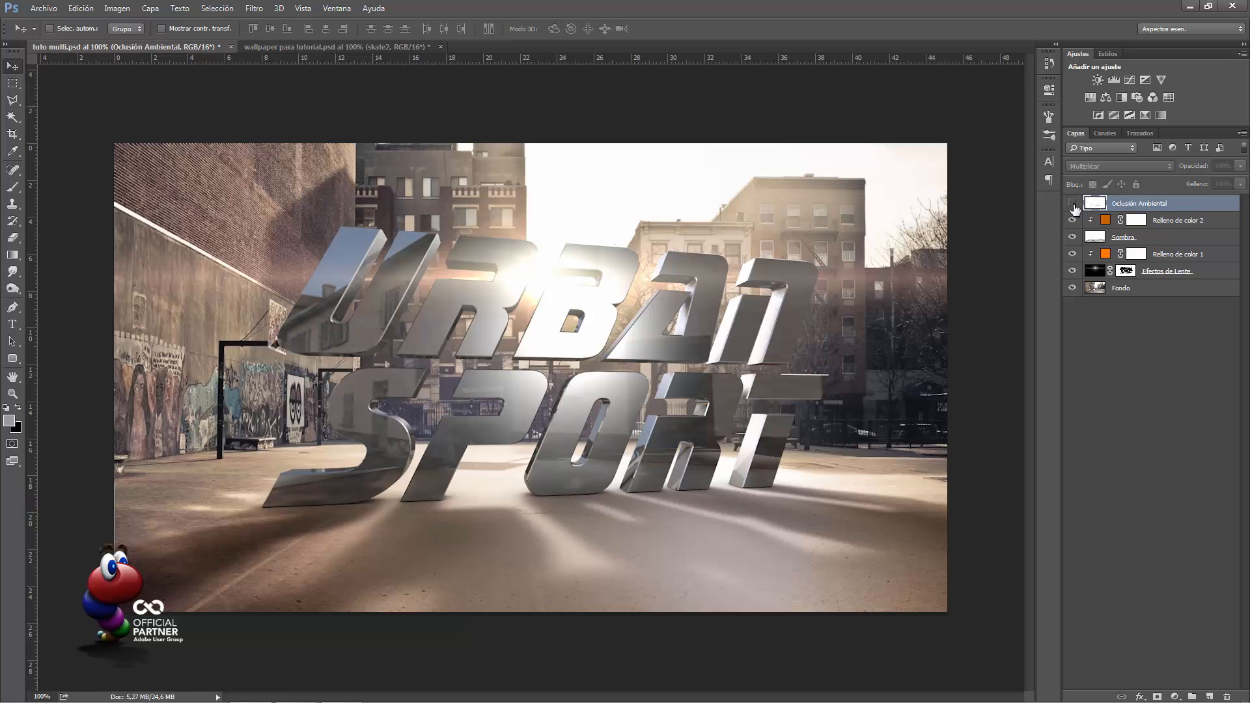
pyautogui.click(1072, 206)
pyautogui.click(1072, 203)
pyautogui.click(1072, 203)
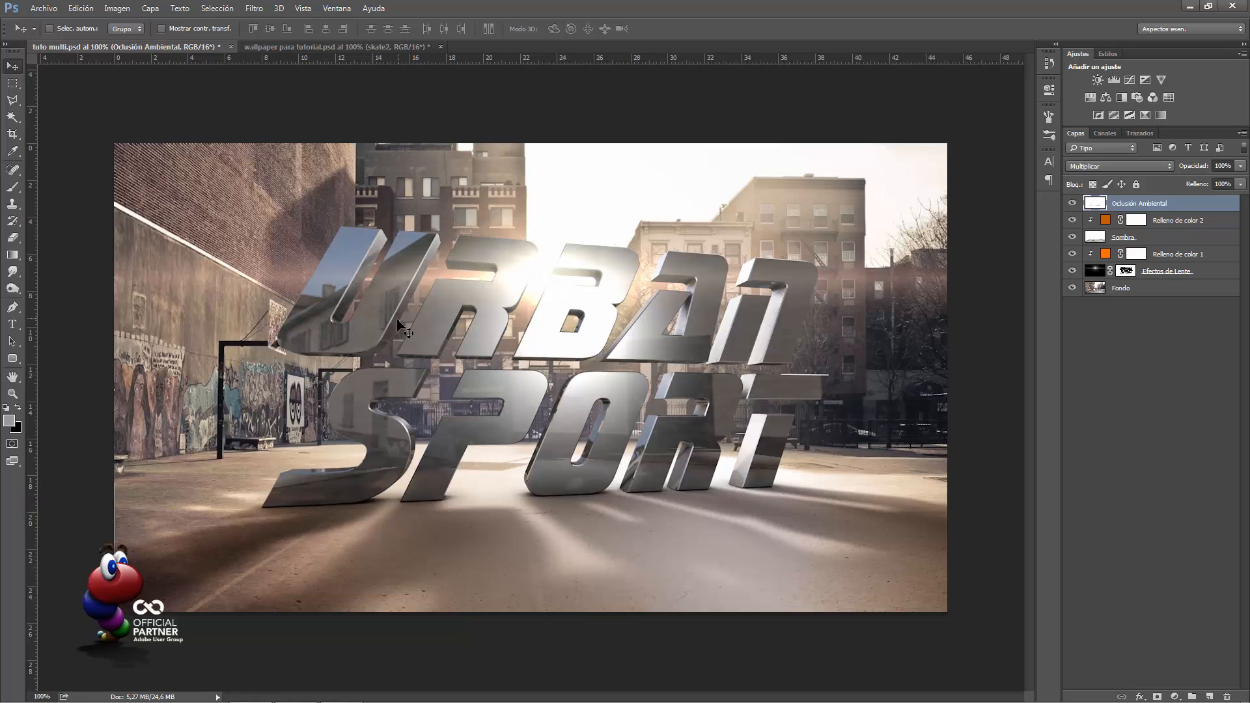
pyautogui.click(1072, 203)
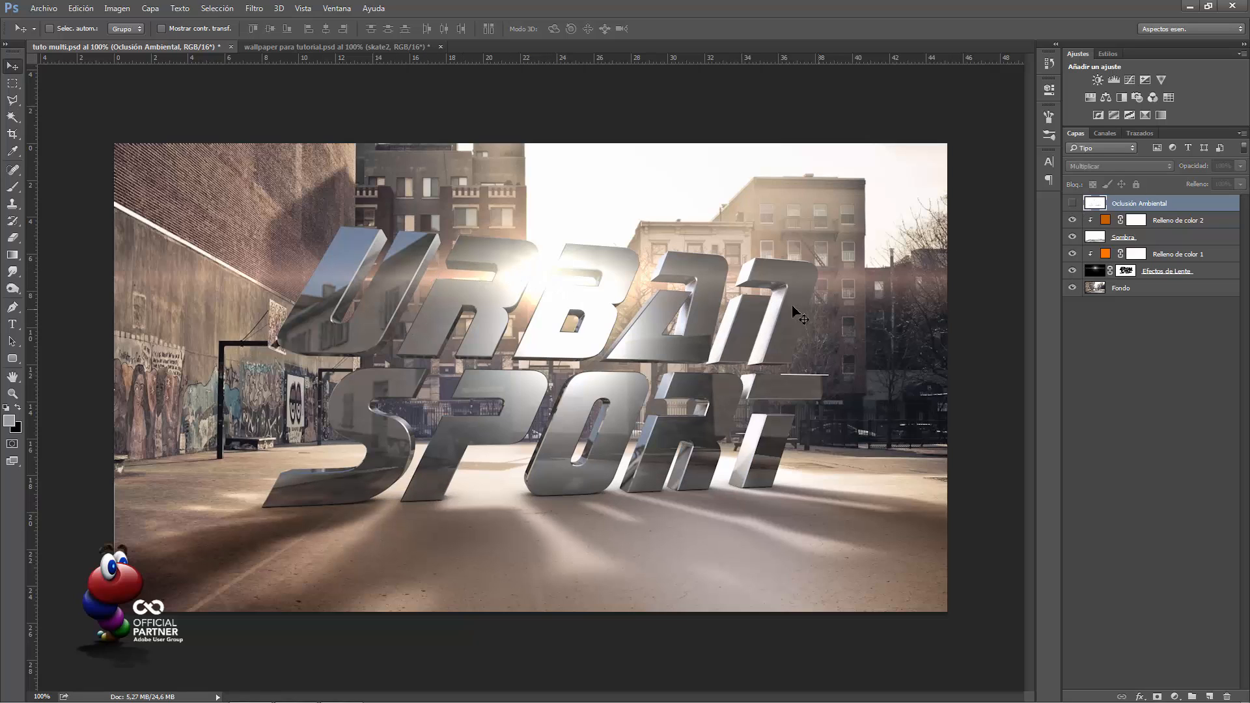
# Compare the image with and without the Oclusión Ambiental layer and set its opacity to 35%
pyautogui.click(1071, 204)
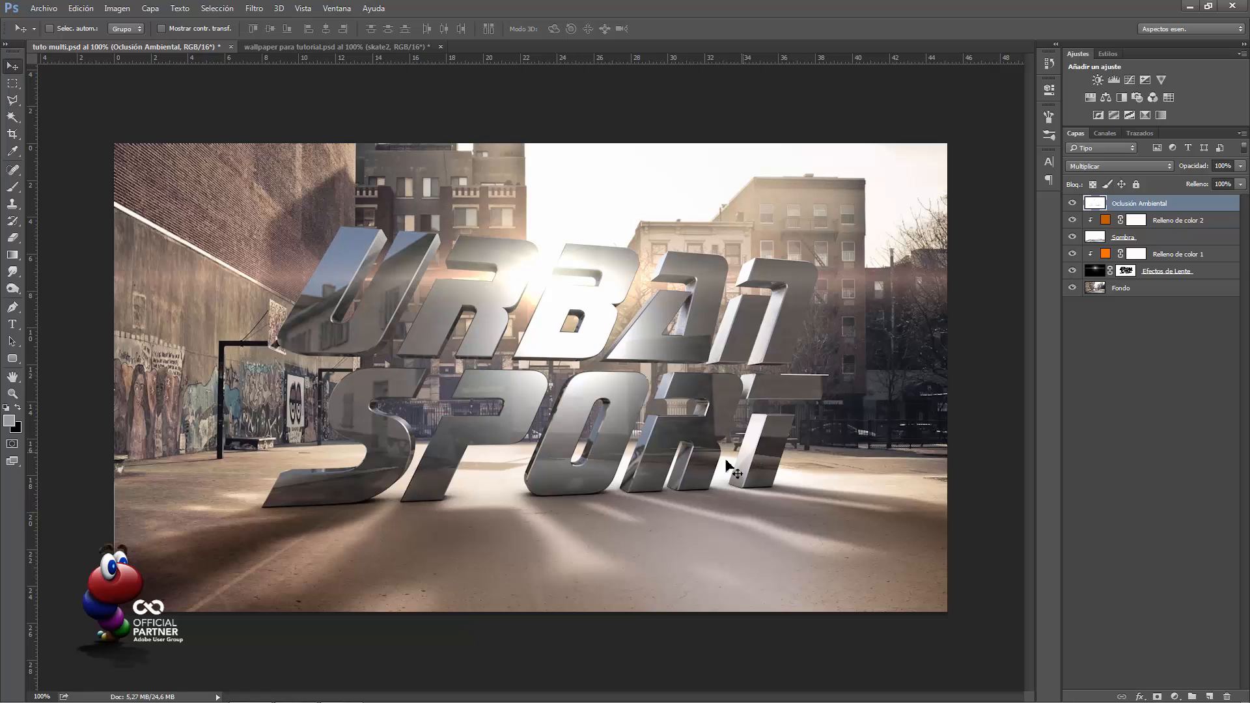
pyautogui.click(1078, 206)
pyautogui.click(1078, 207)
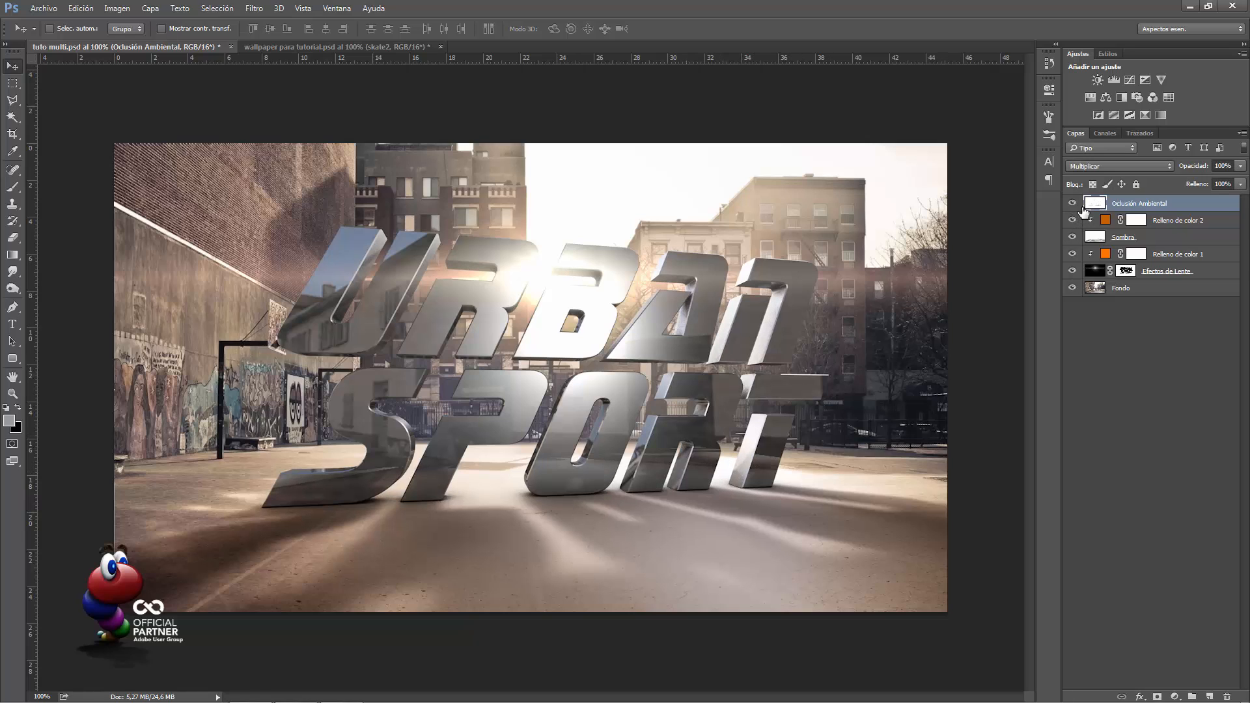
pyautogui.click(1217, 166)
pyautogui.write('35')
pyautogui.press('Return')
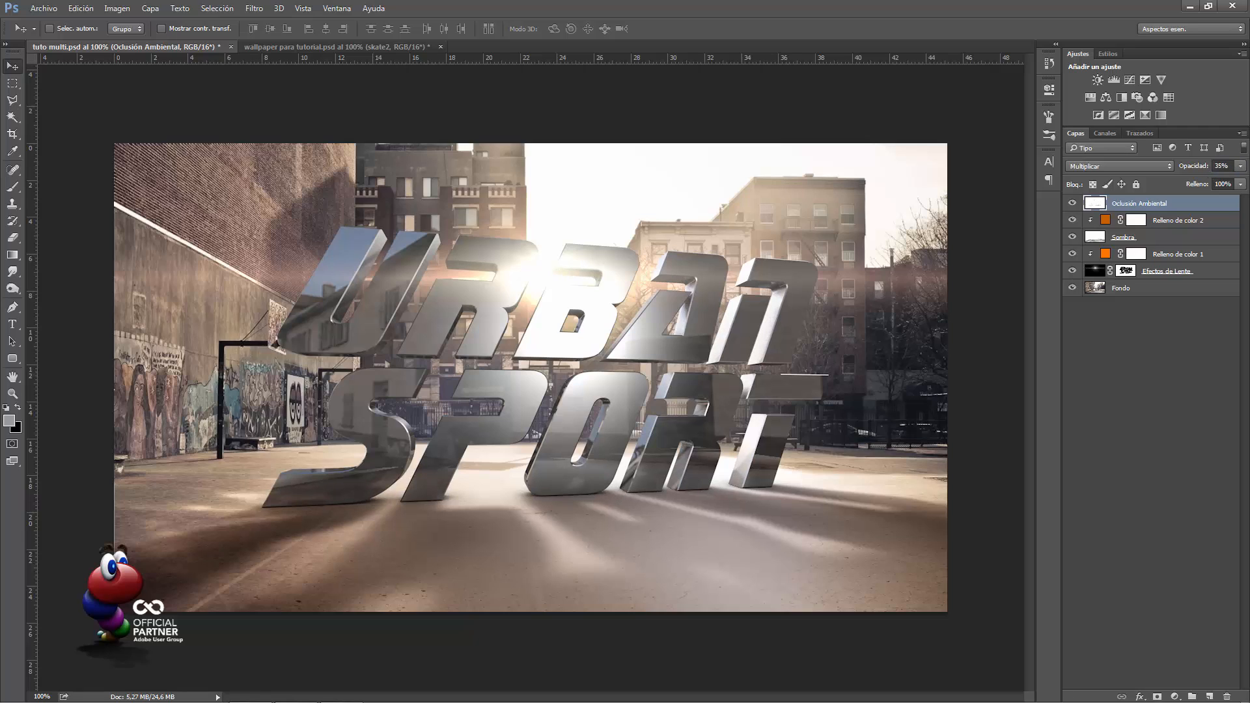
# Reset the foreground and background colors to black and white, and place skate3.png from the urban Sport folder as an embedded element
pyautogui.press('g')
pyautogui.press('d')
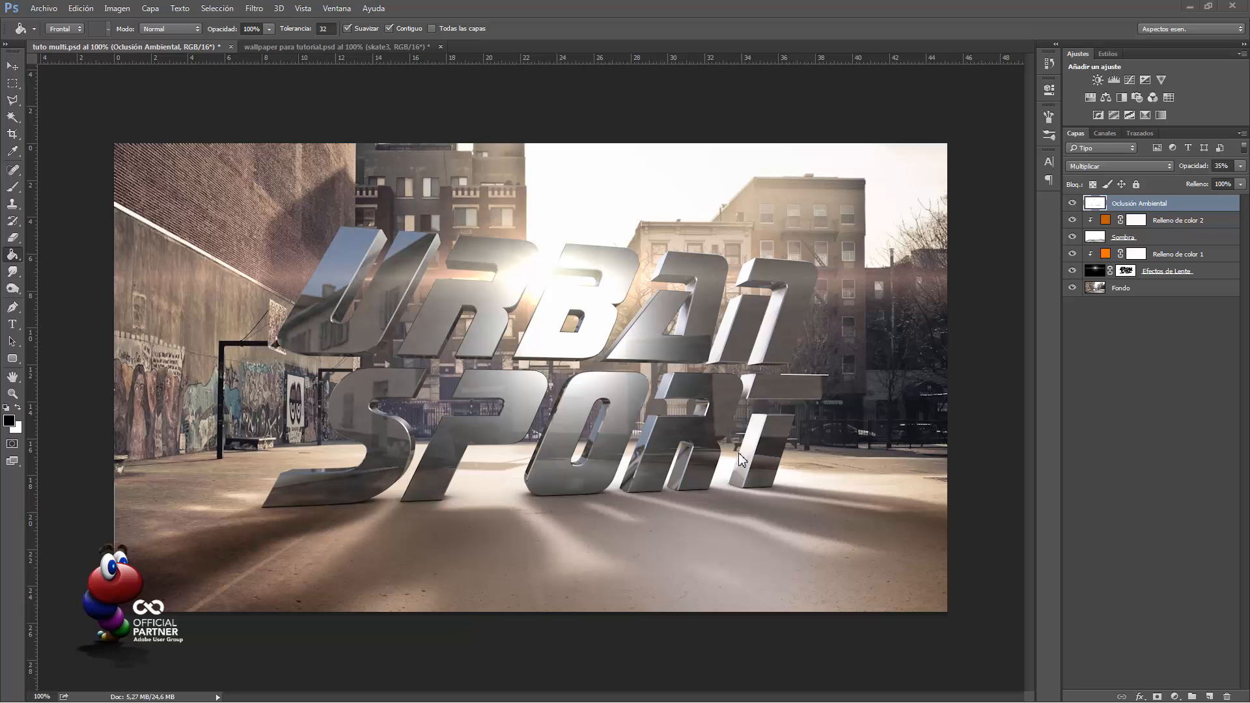
pyautogui.click(44, 8)
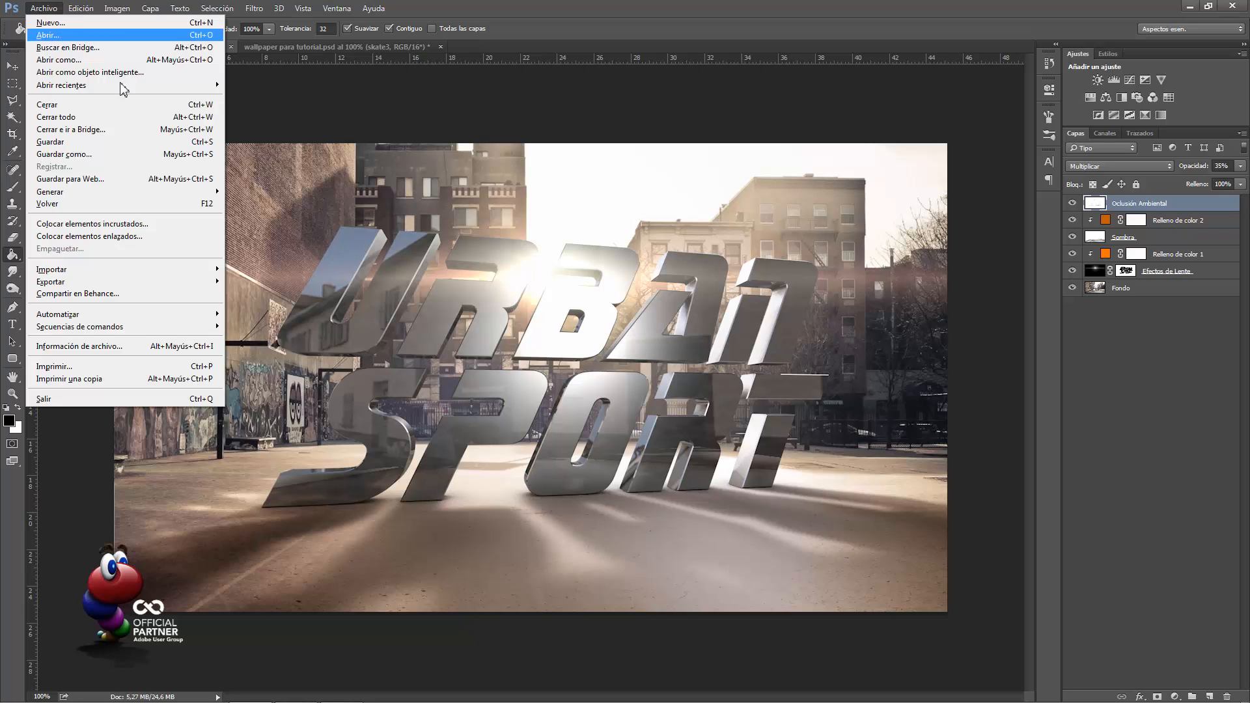
pyautogui.click(93, 225)
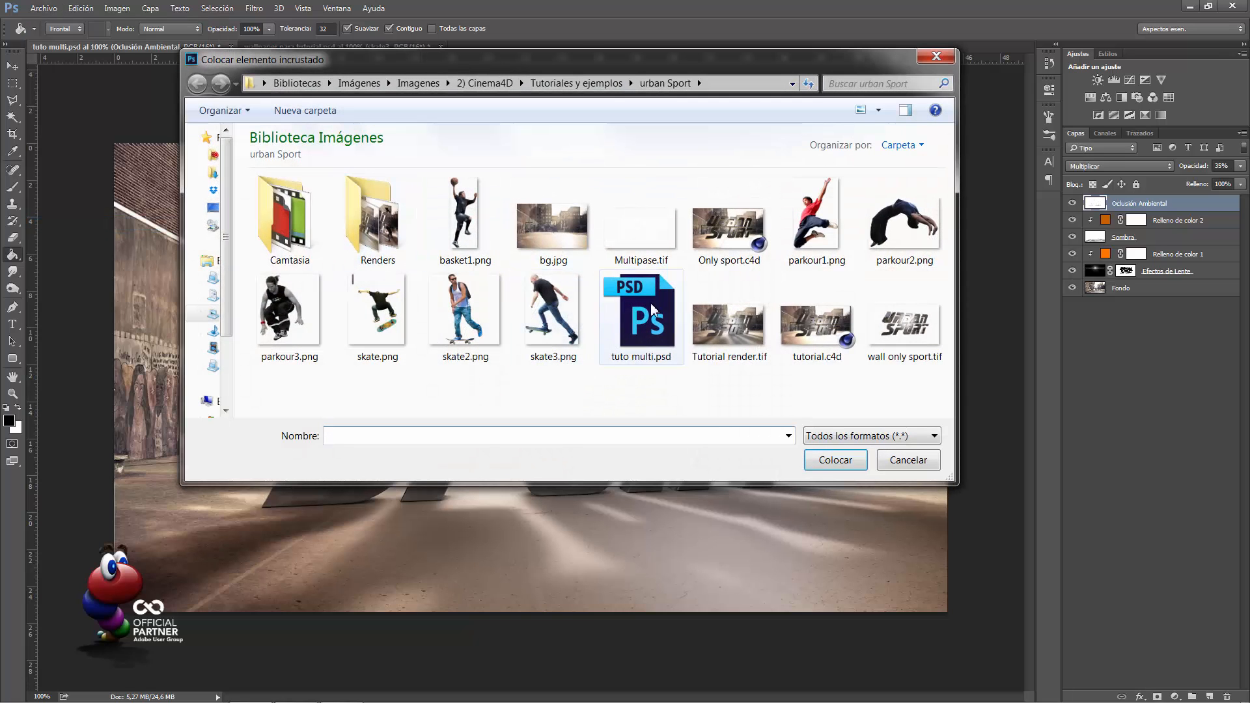
pyautogui.click(559, 323)
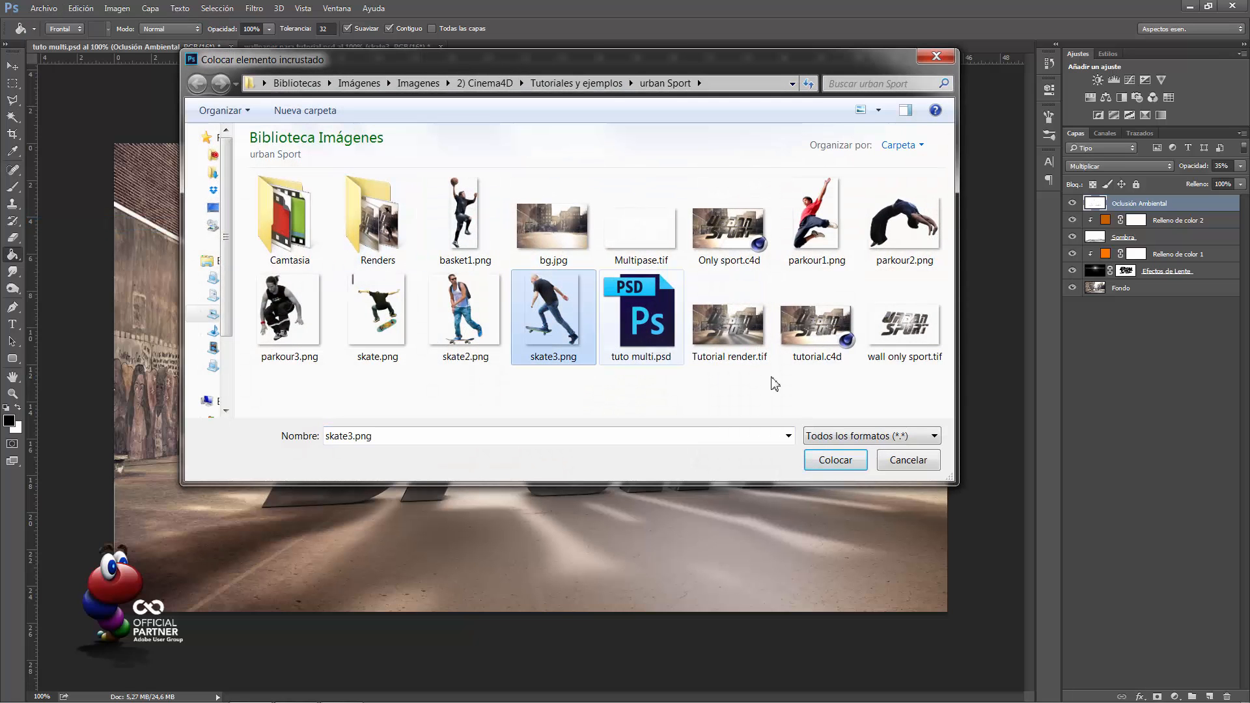
pyautogui.click(835, 459)
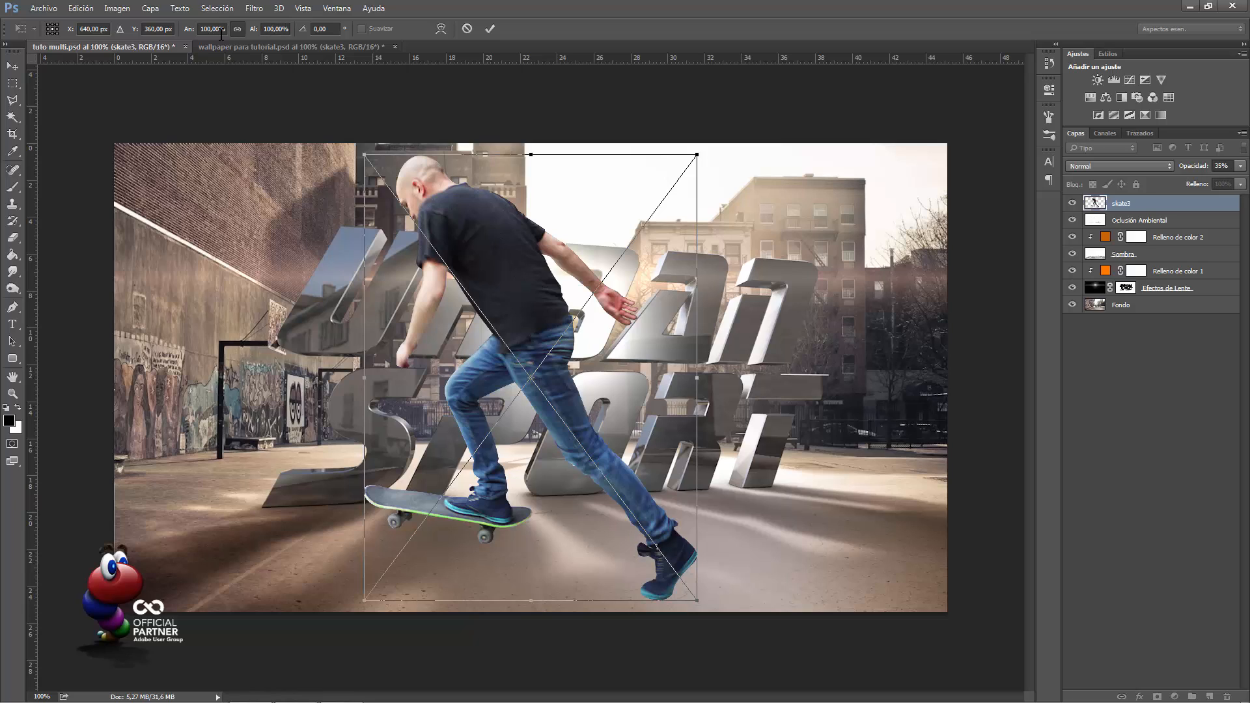
# Scale the placed skater to 50% and position him on the ground beside the final T of SPORT
pyautogui.click(220, 30)
pyautogui.write('50')
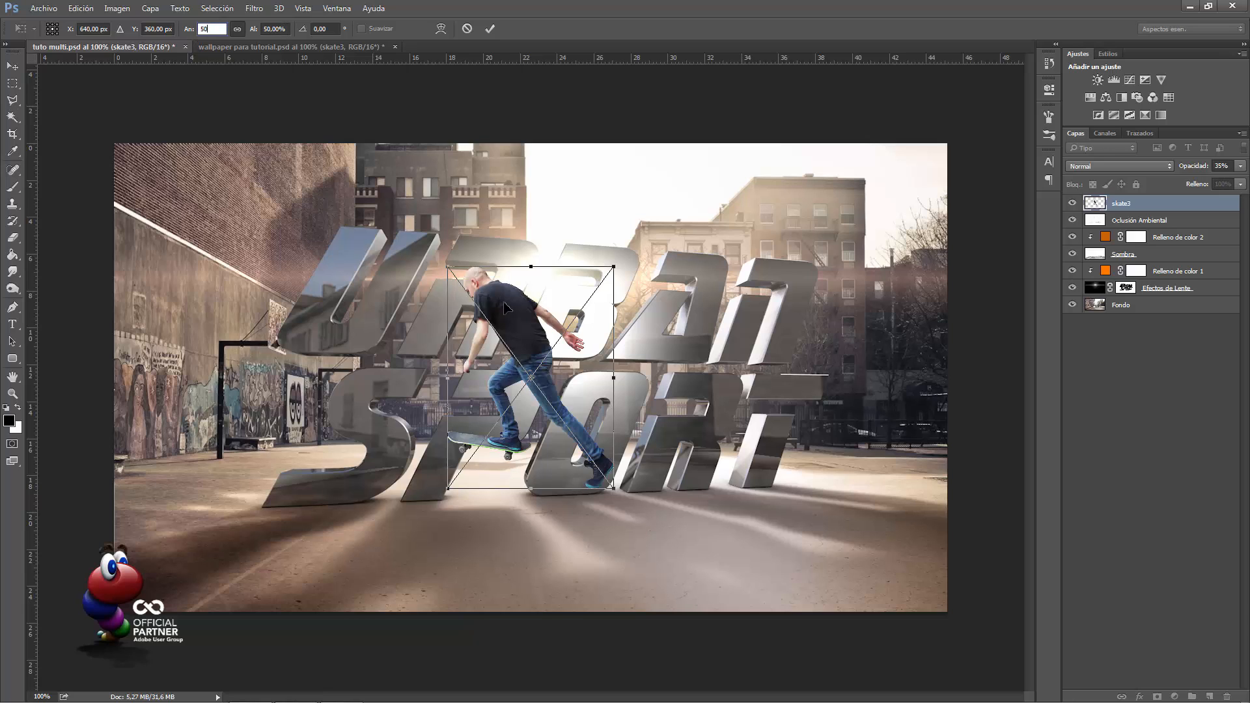
pyautogui.moveTo(505, 307); pyautogui.dragTo(826, 417)
pyautogui.moveTo(944, 486); pyautogui.dragTo(907, 502)
pyautogui.click(490, 29)
# Put the skate3 layer in a new group and add an empty layer below it inside the group
pyautogui.press('g')
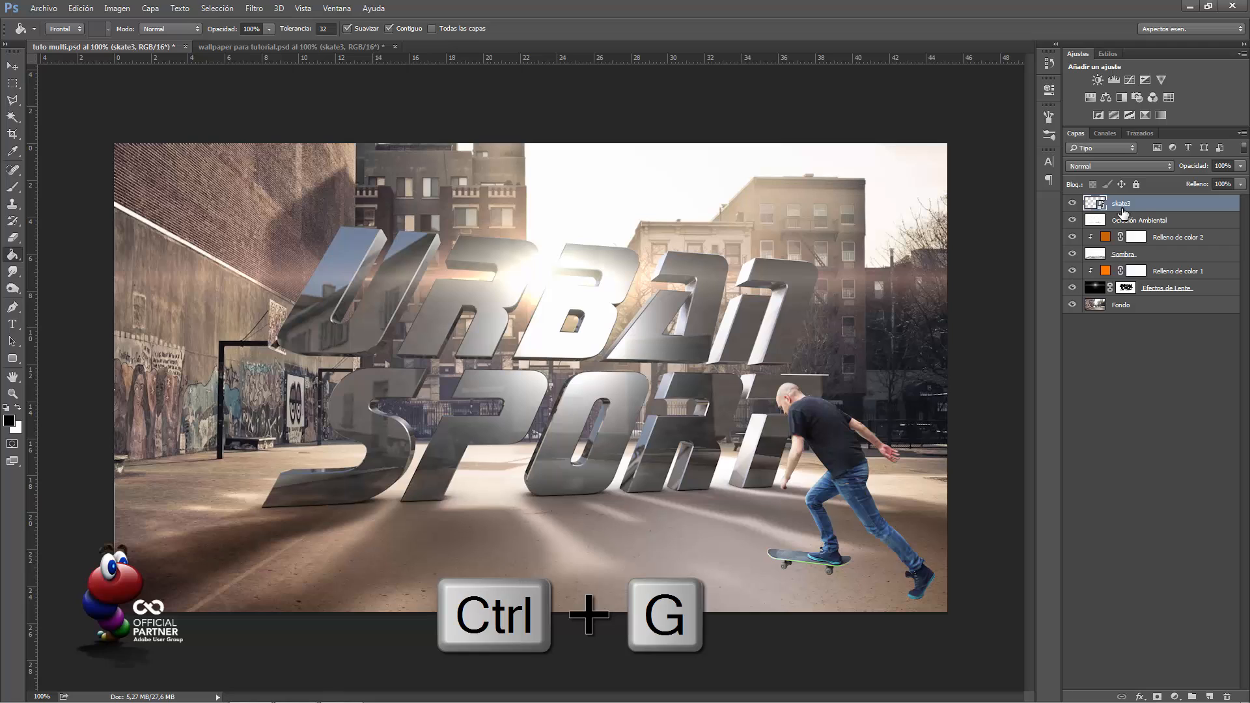
pyautogui.hotkey('ctrl', 'g')
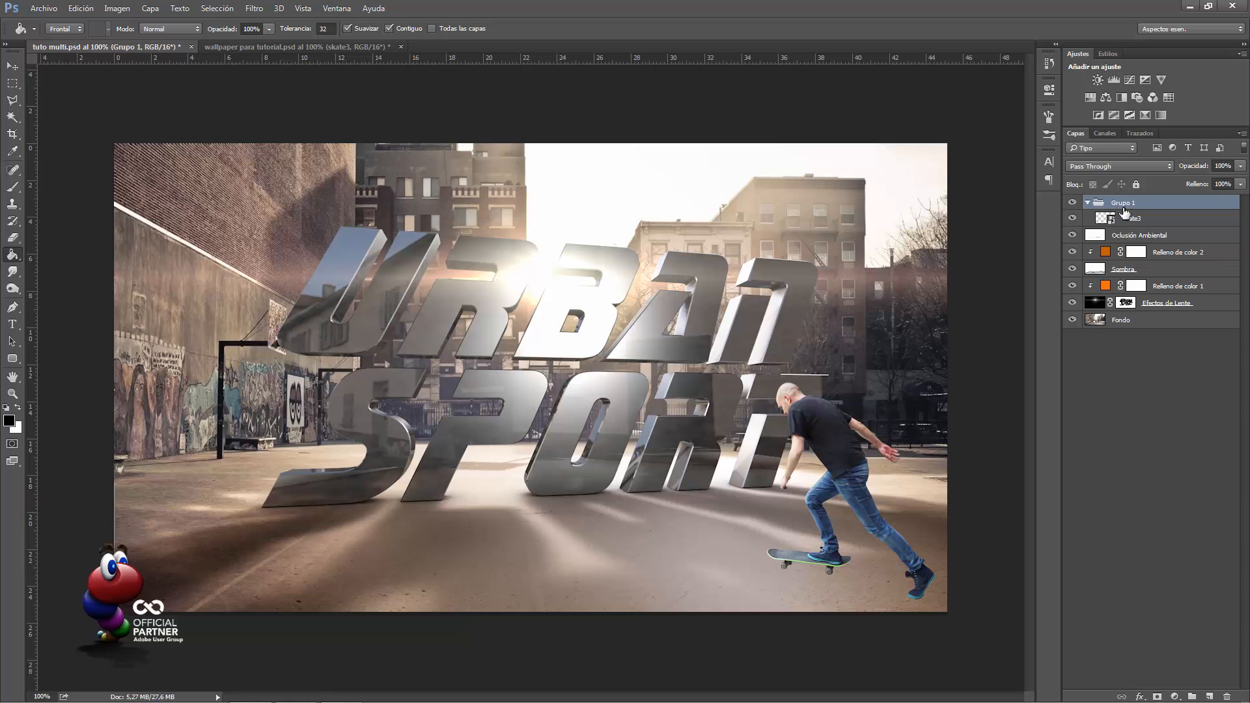
pyautogui.press('b')
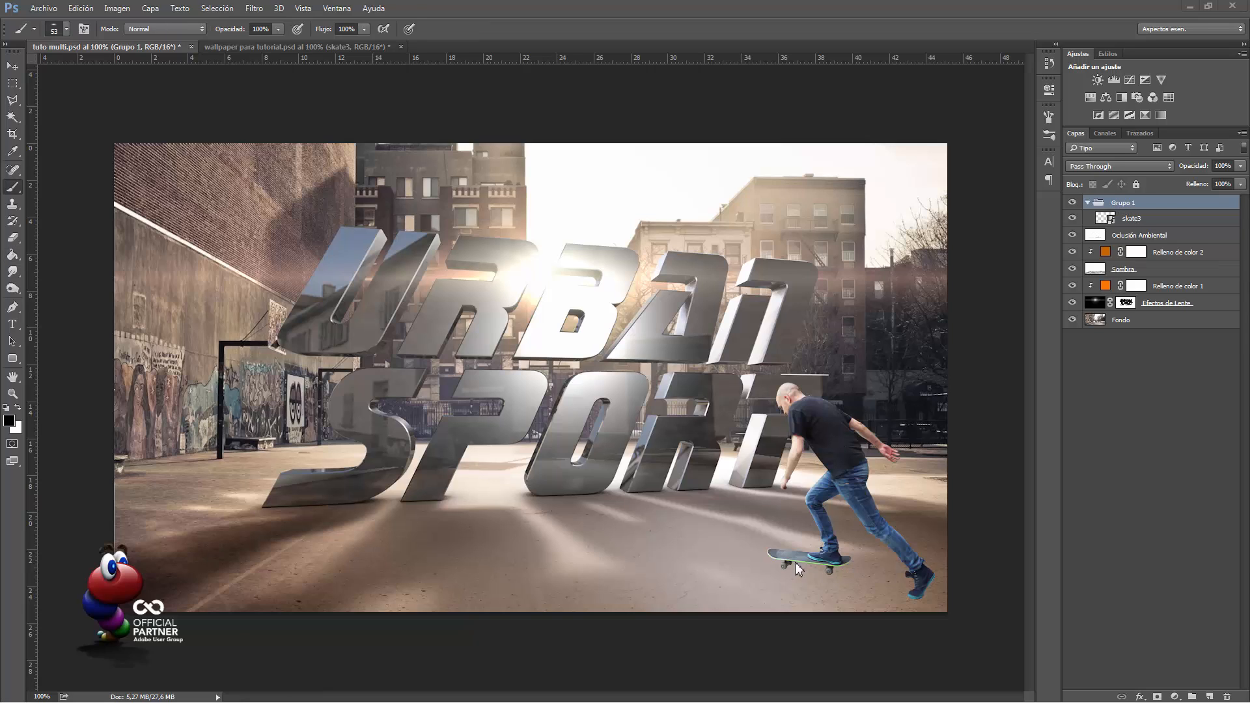
pyautogui.click(1135, 220)
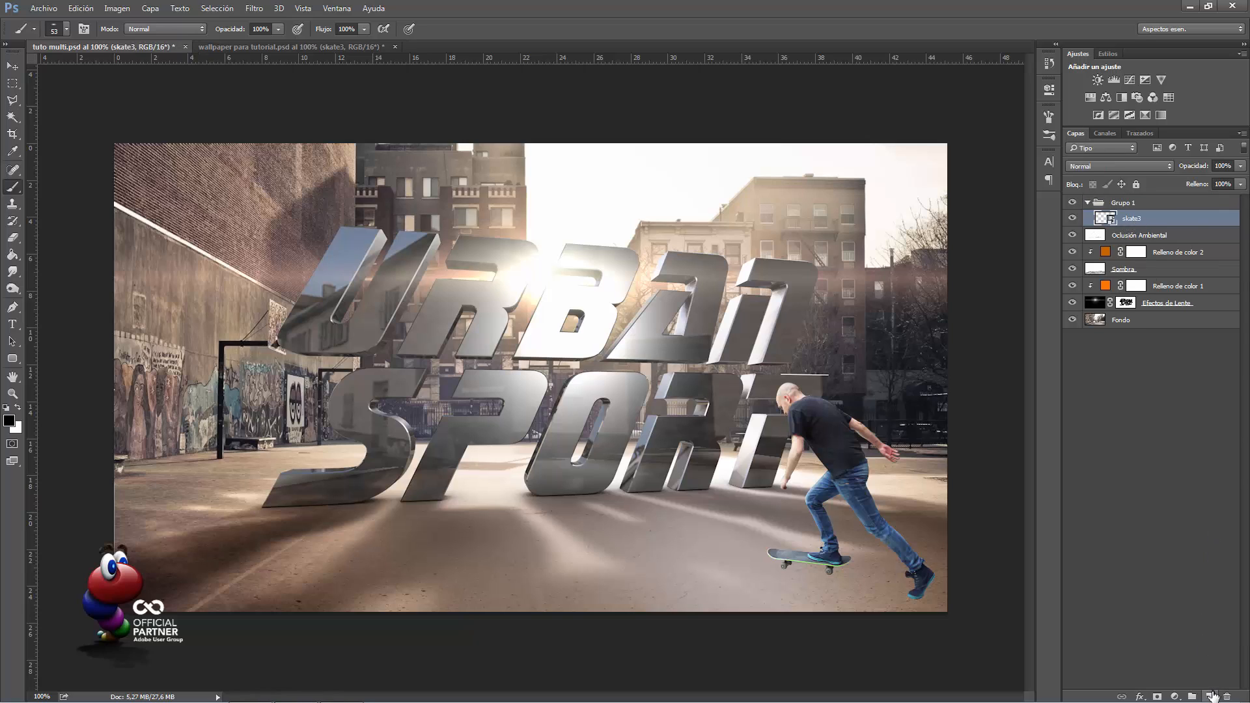
pyautogui.keyDown('ctrl'); pyautogui.click(1210, 695); pyautogui.keyUp('ctrl')
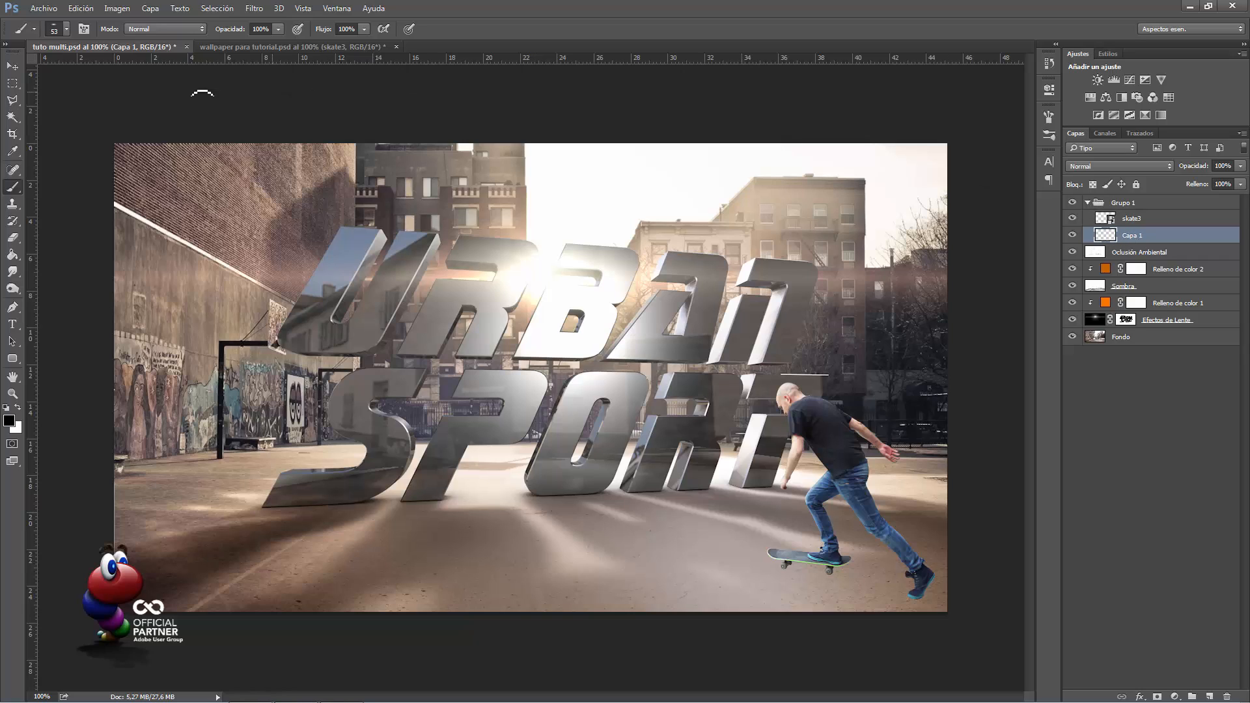
# Outline a ground shadow from the skateboard past the rear foot with the Polygonal Lasso, fill it with black, and deselect
pyautogui.click(13, 101)
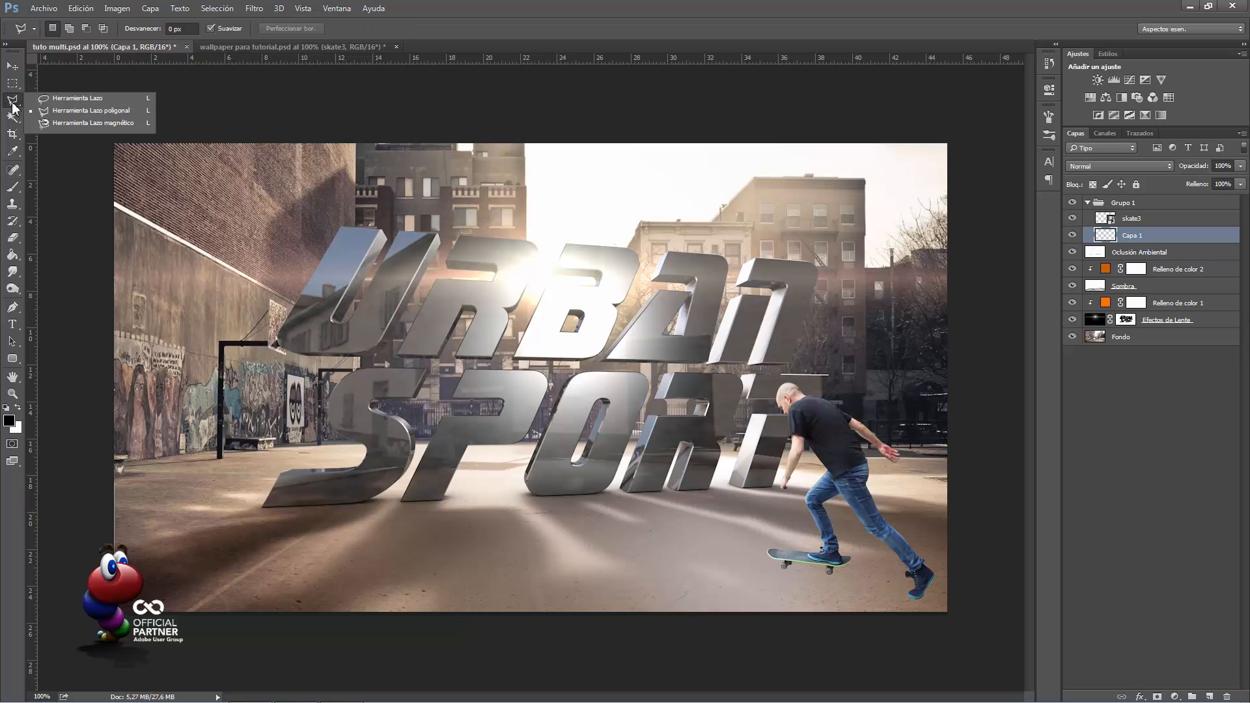
pyautogui.click(60, 113)
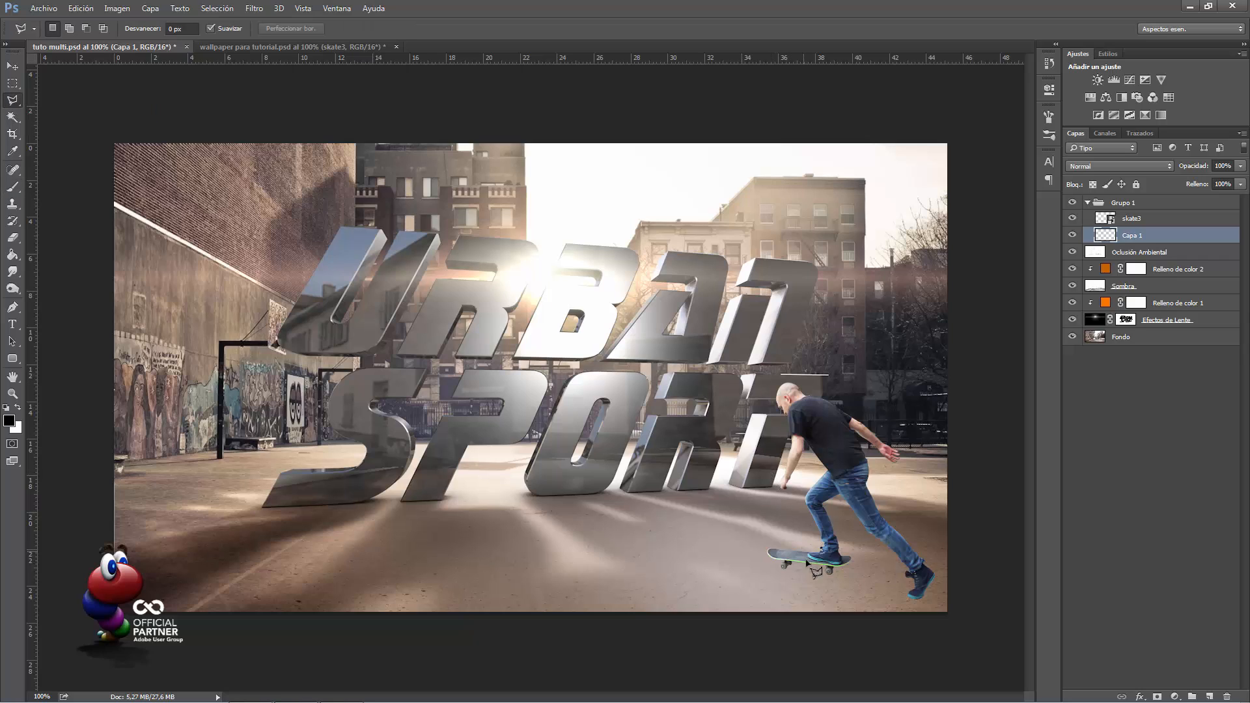
pyautogui.click(784, 570)
pyautogui.click(946, 620)
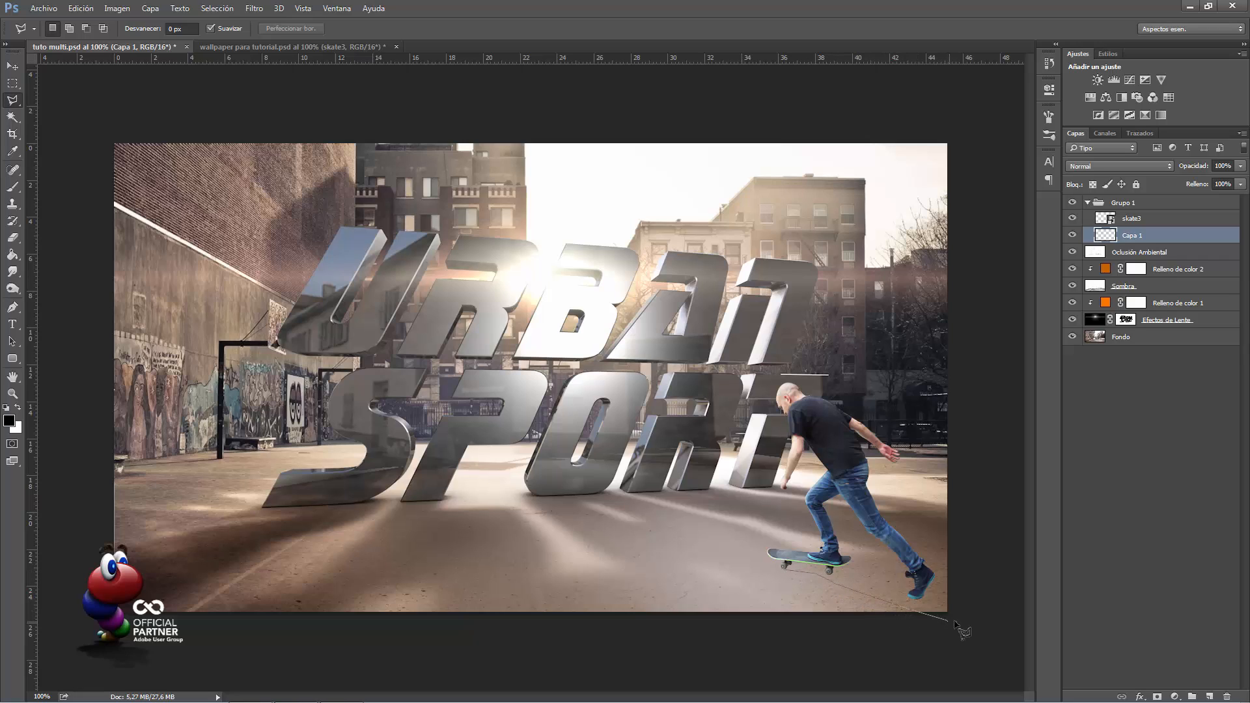
pyautogui.click(1011, 598)
pyautogui.click(925, 589)
pyautogui.click(866, 554)
pyautogui.doubleClick(788, 567)
pyautogui.click(16, 258)
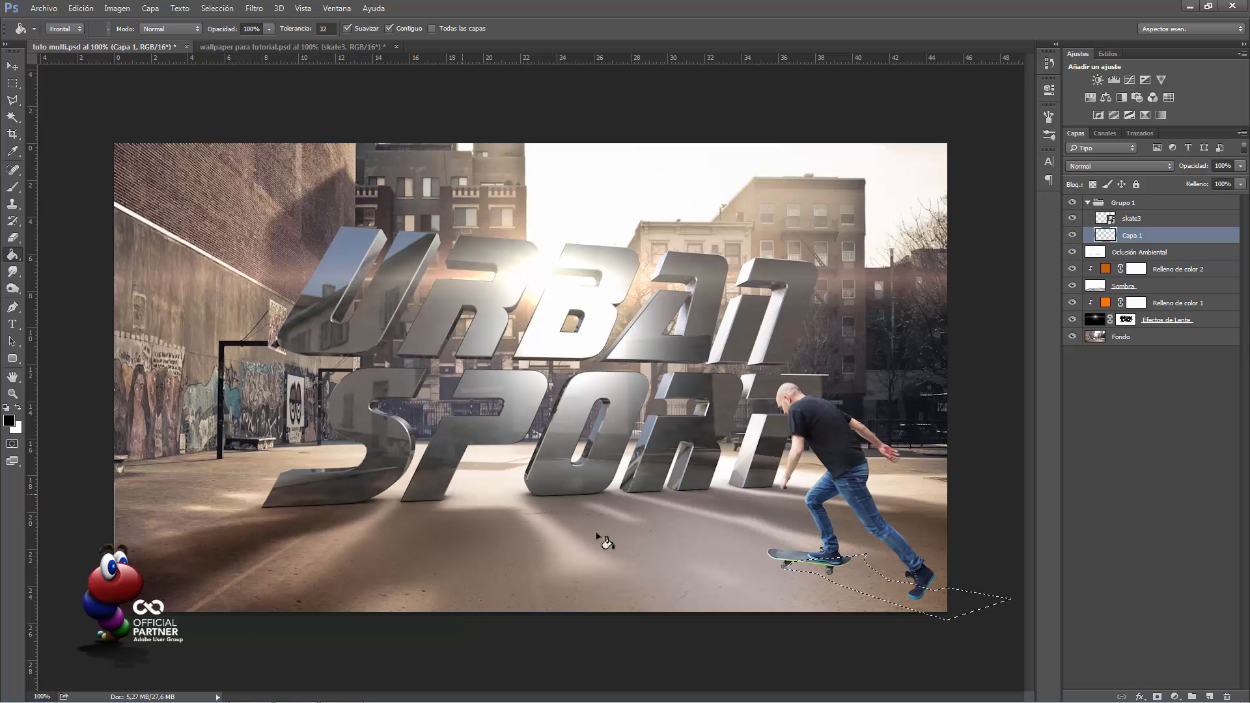
pyautogui.click(918, 607)
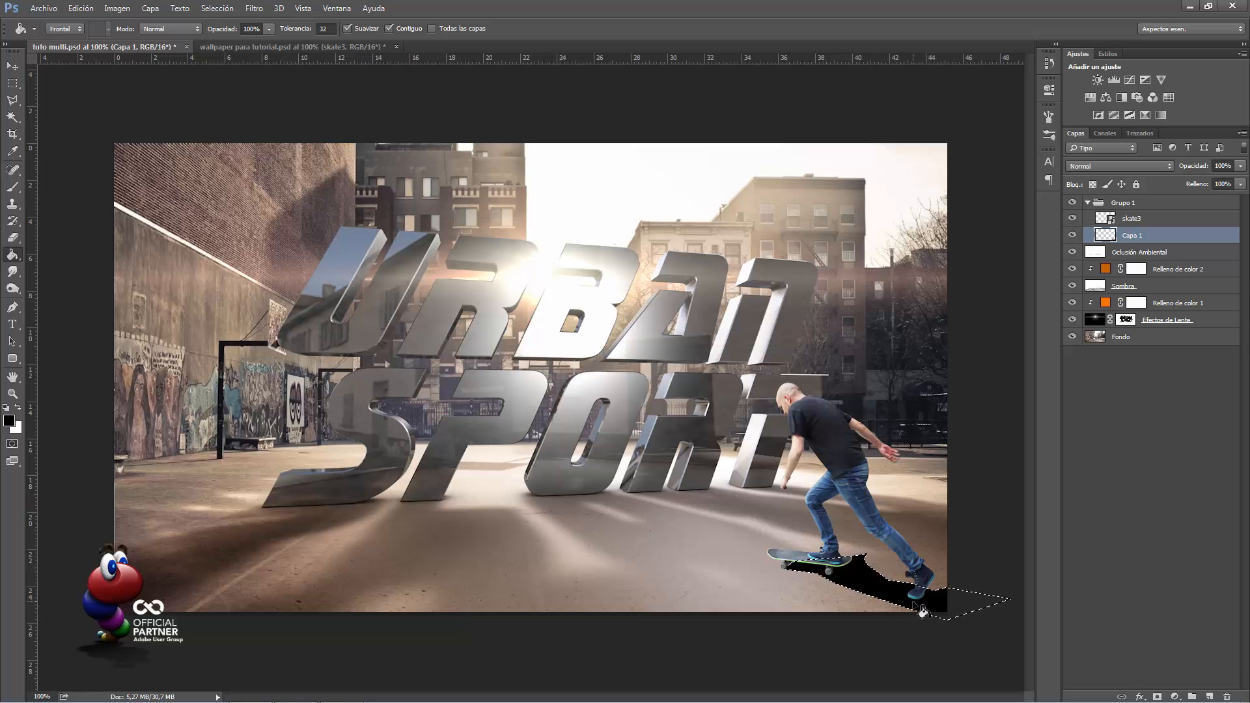
pyautogui.hotkey('ctrl', 'd')
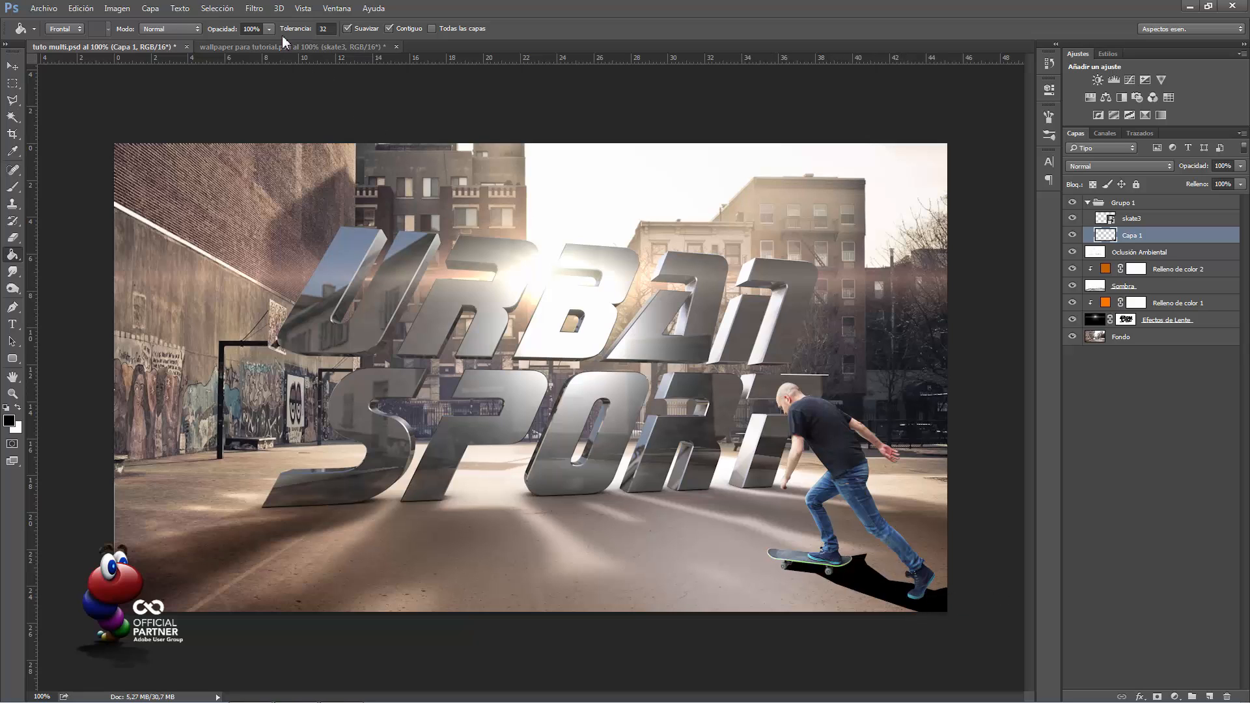
# Soften the skater's shadow on Capa 1 with a 5 px Gaussian Blur
pyautogui.click(254, 7)
pyautogui.moveTo(306, 145)
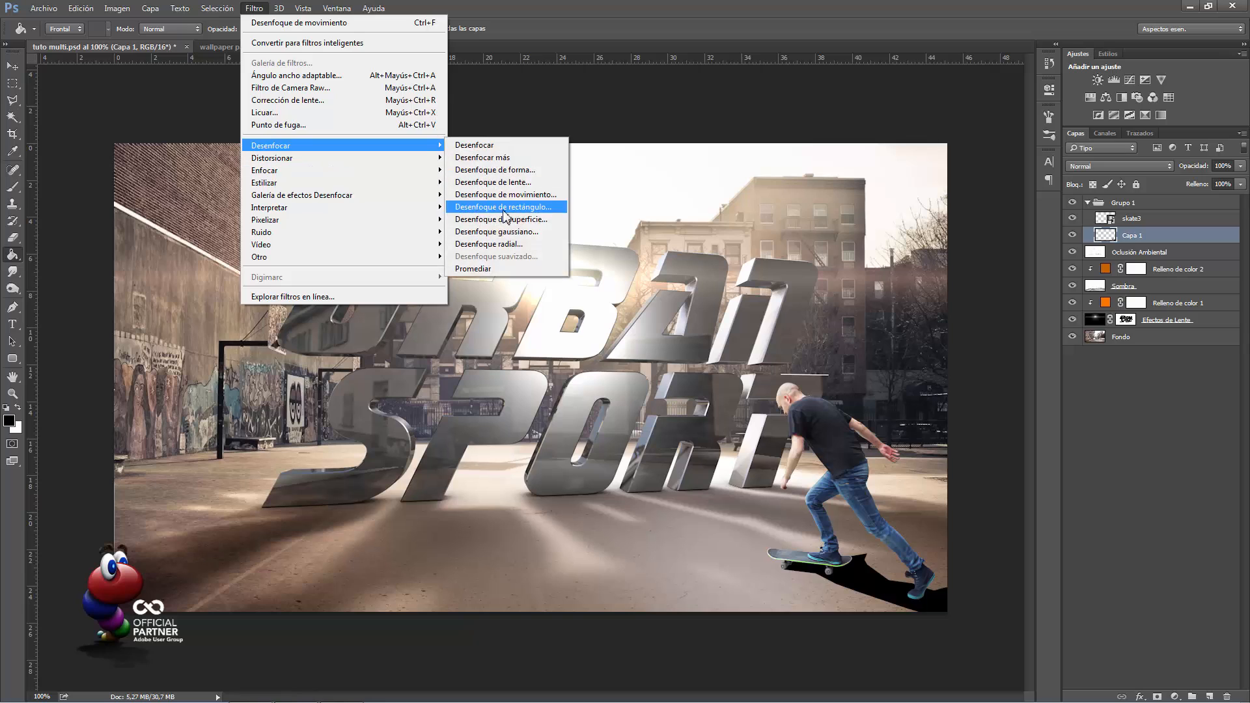
pyautogui.click(496, 231)
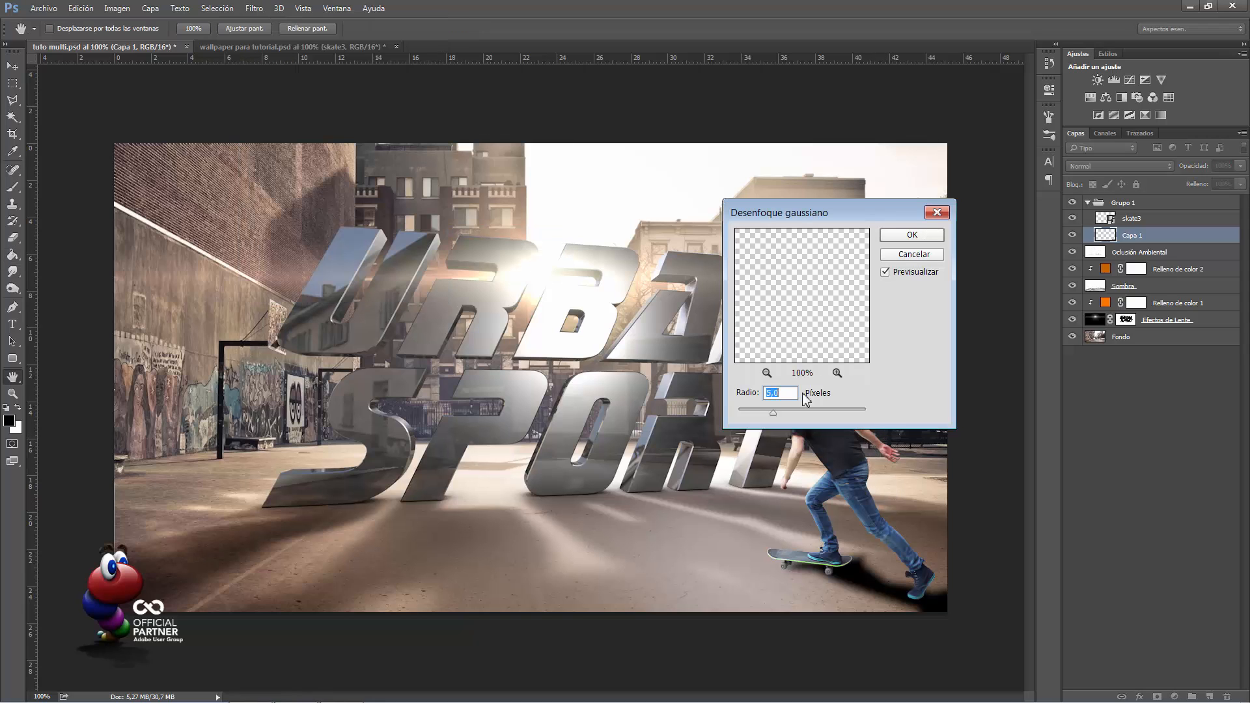
pyautogui.click(919, 240)
# Apply a Motion Blur to the skater's shadow with an angle of -7° and a distance of 145 px
pyautogui.click(254, 8)
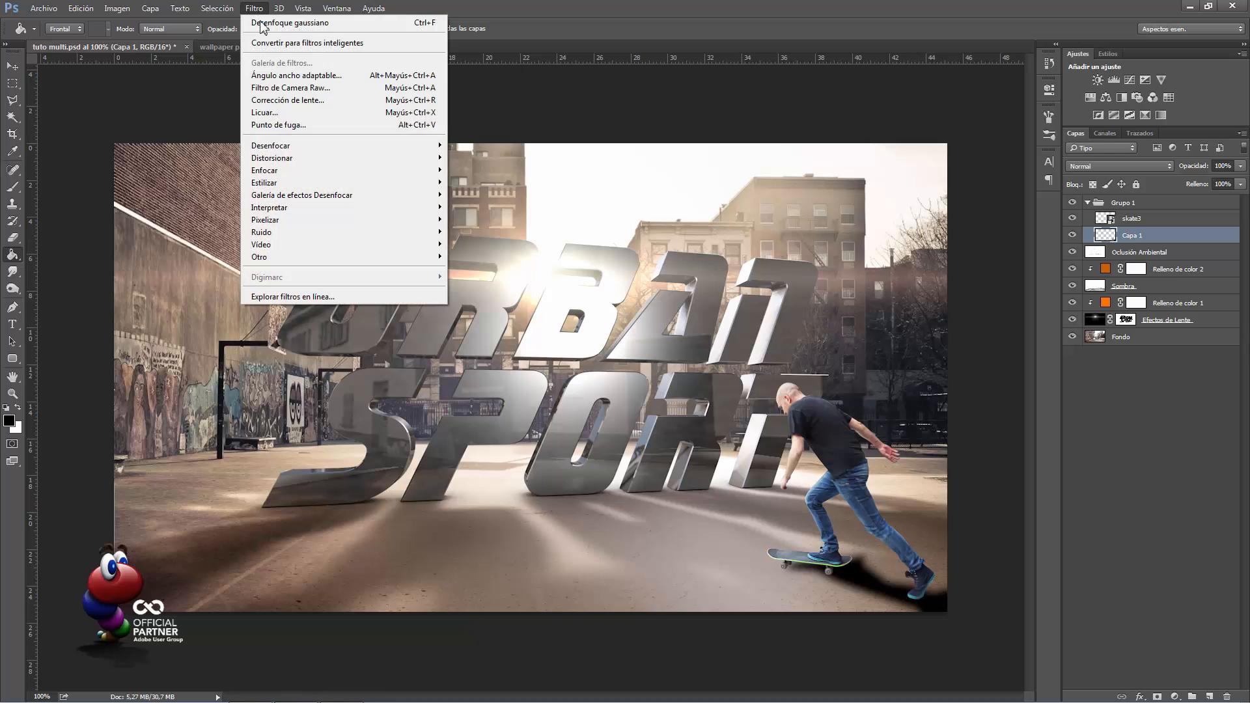
pyautogui.moveTo(300, 146)
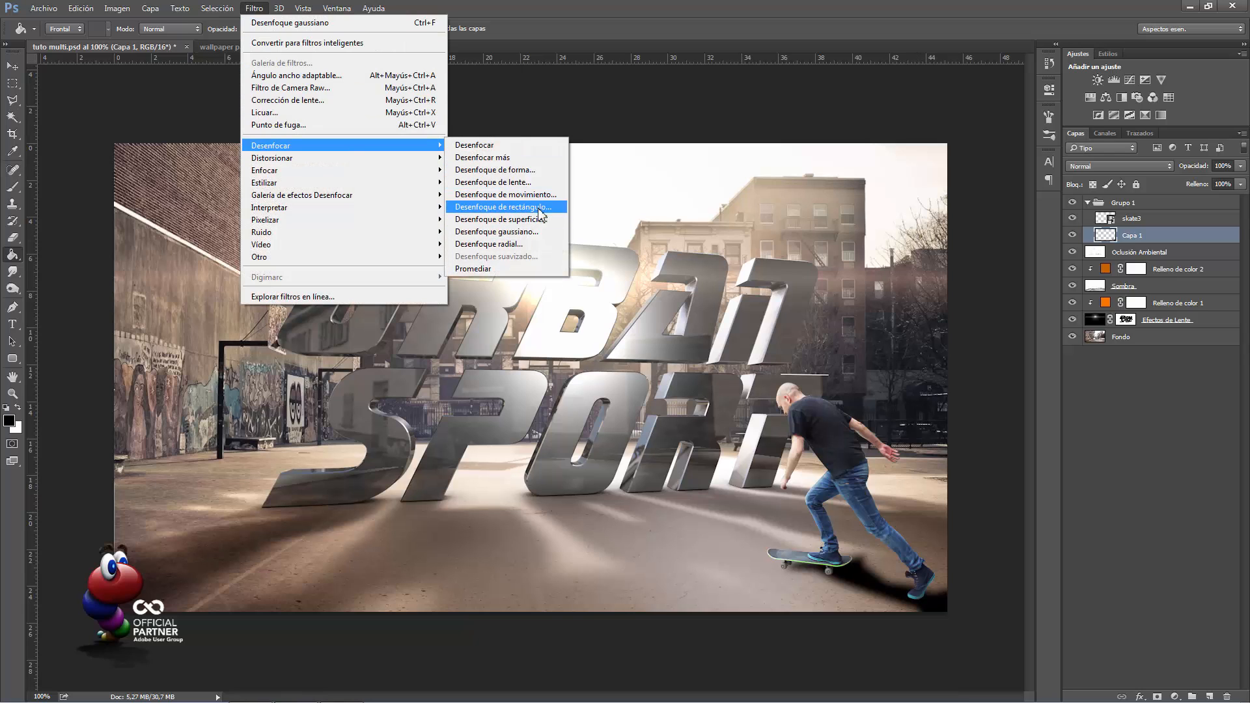
pyautogui.click(506, 194)
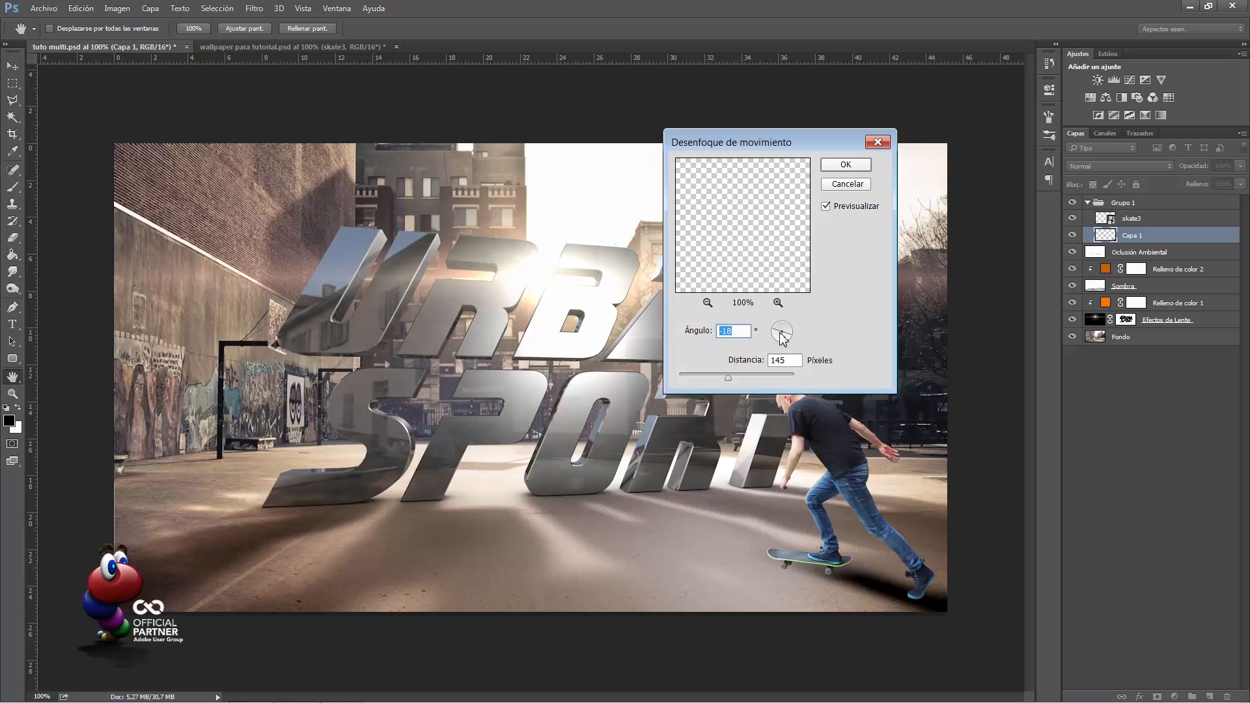
pyautogui.scroll(2, 749, 334)
pyautogui.scroll(1, 749, 334)
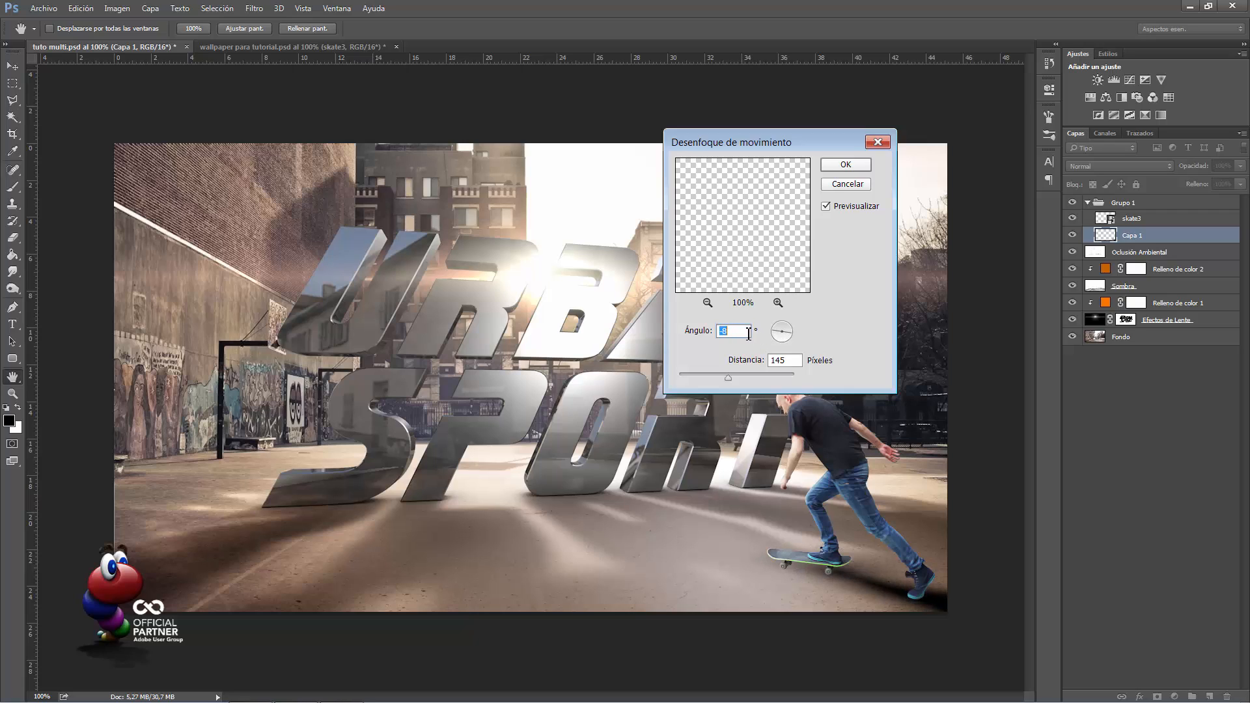
pyautogui.scroll(4, 749, 334)
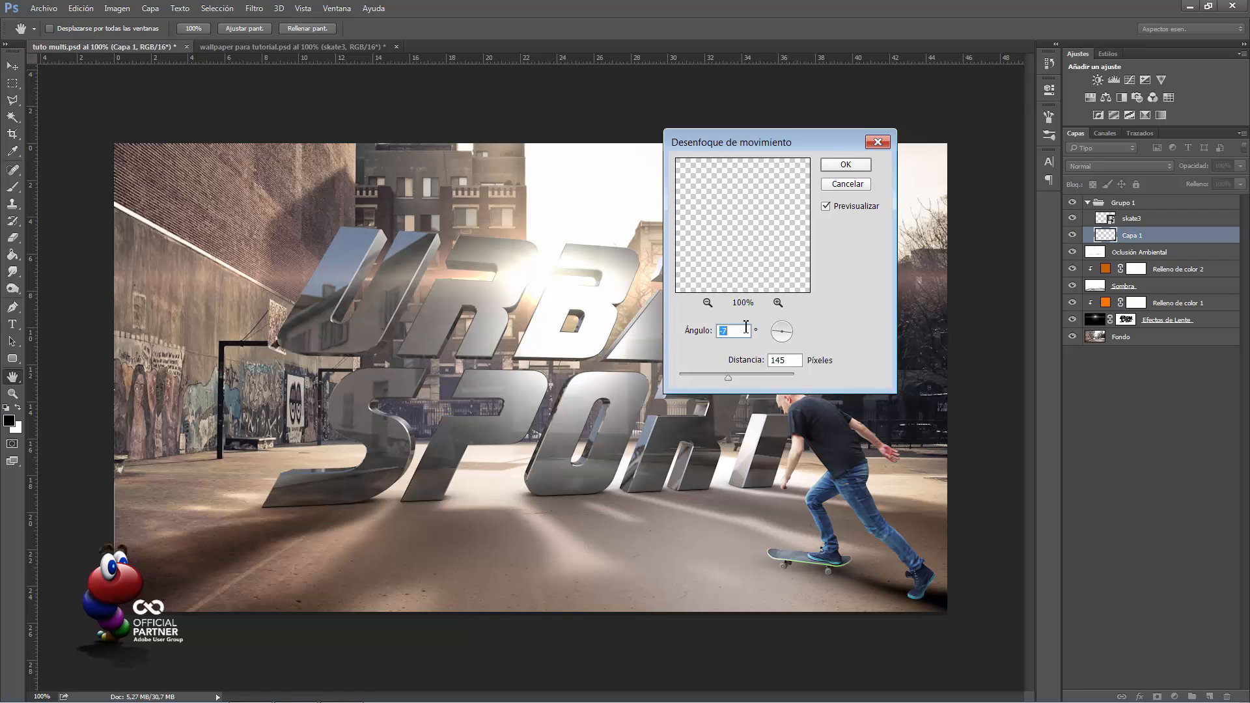
pyautogui.click(846, 165)
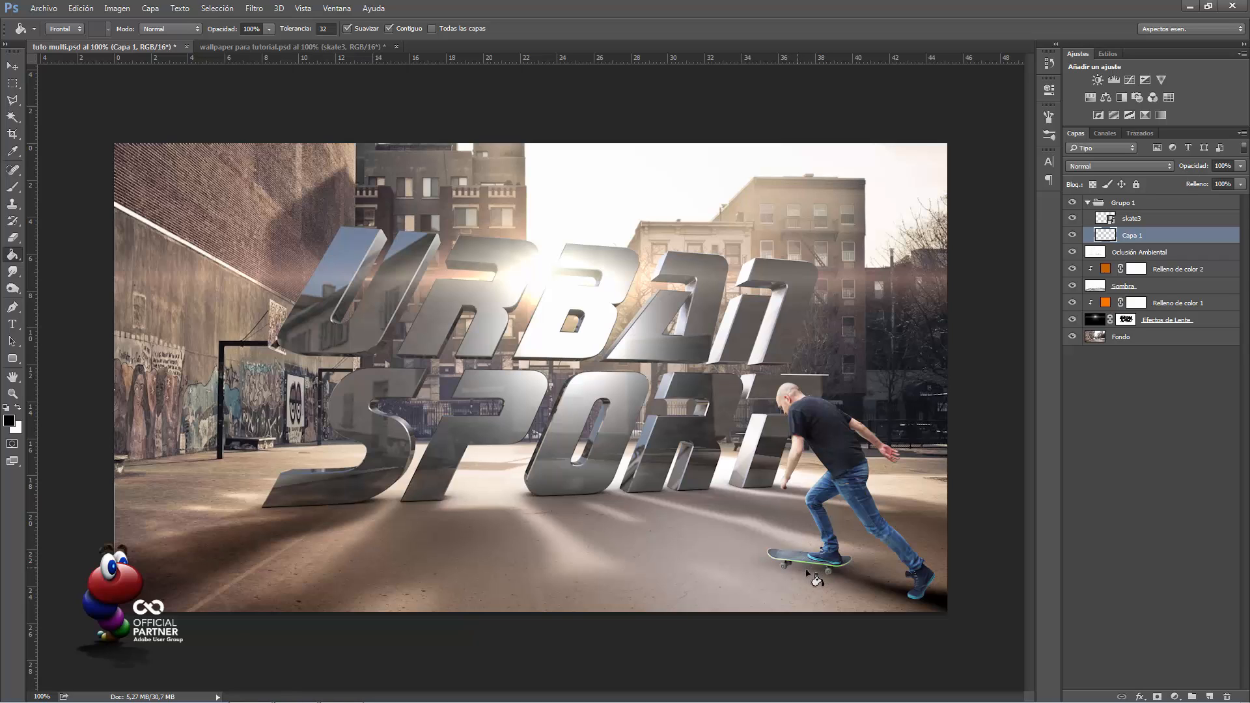
# Paint shadow under the skateboard on Capa 1 with a flattened soft round 99 px brush at 62% opacity
pyautogui.click(13, 187)
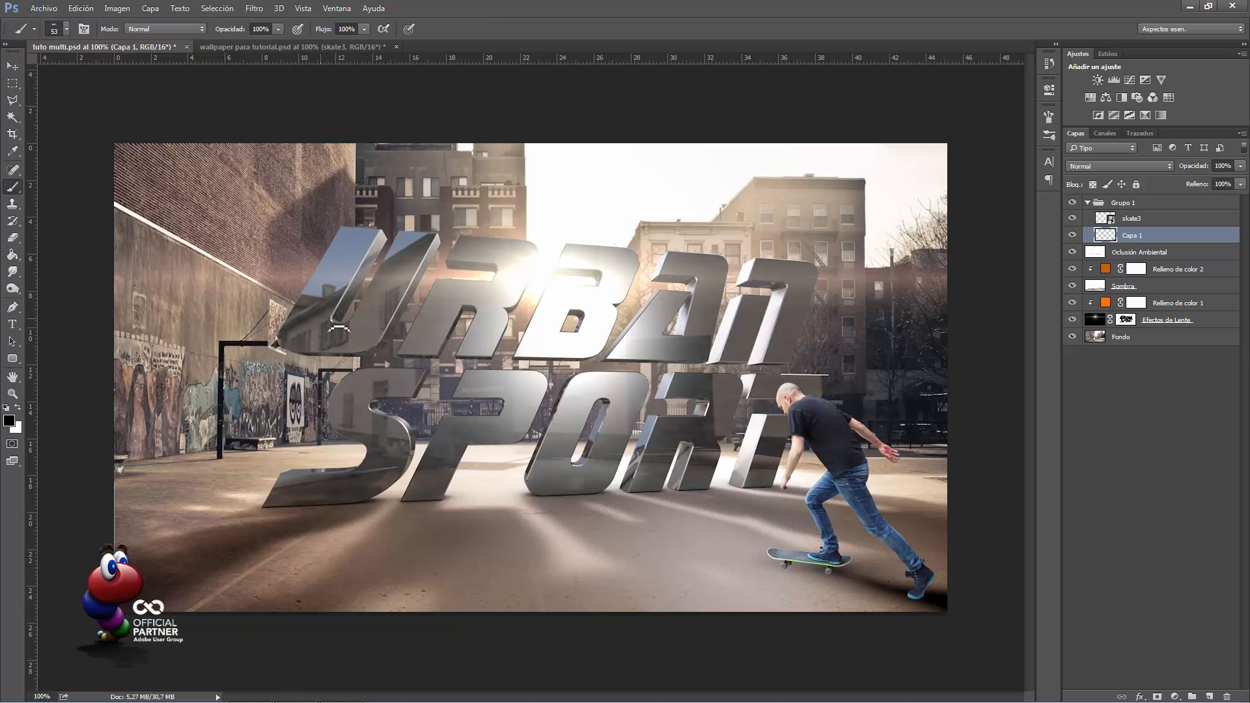
pyautogui.keyDown('alt'); pyautogui.moveTo(338, 329); pyautogui.dragTo(353, 335, button='right'); pyautogui.keyUp('alt')
pyautogui.rightClick(354, 335)
pyautogui.click(400, 268)
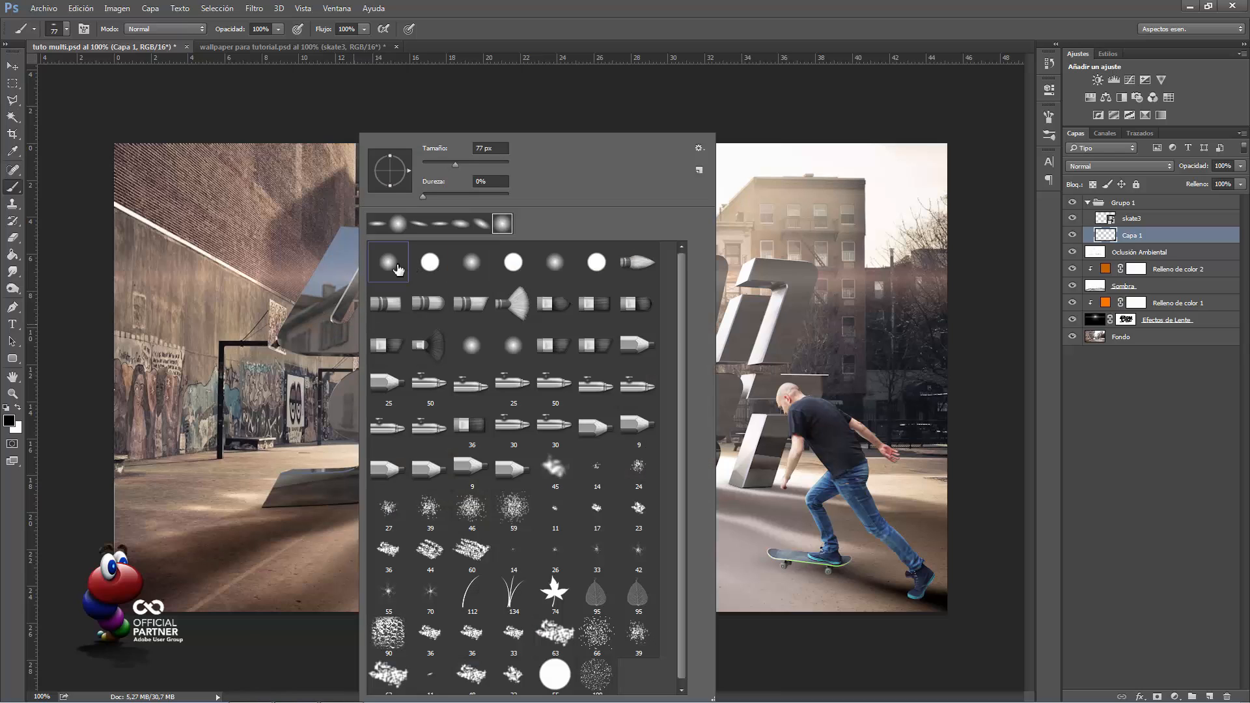
pyautogui.moveTo(390, 157); pyautogui.dragTo(390, 167)
pyautogui.keyDown('alt'); pyautogui.moveTo(729, 448); pyautogui.dragTo(743, 448, button='right'); pyautogui.keyUp('alt')
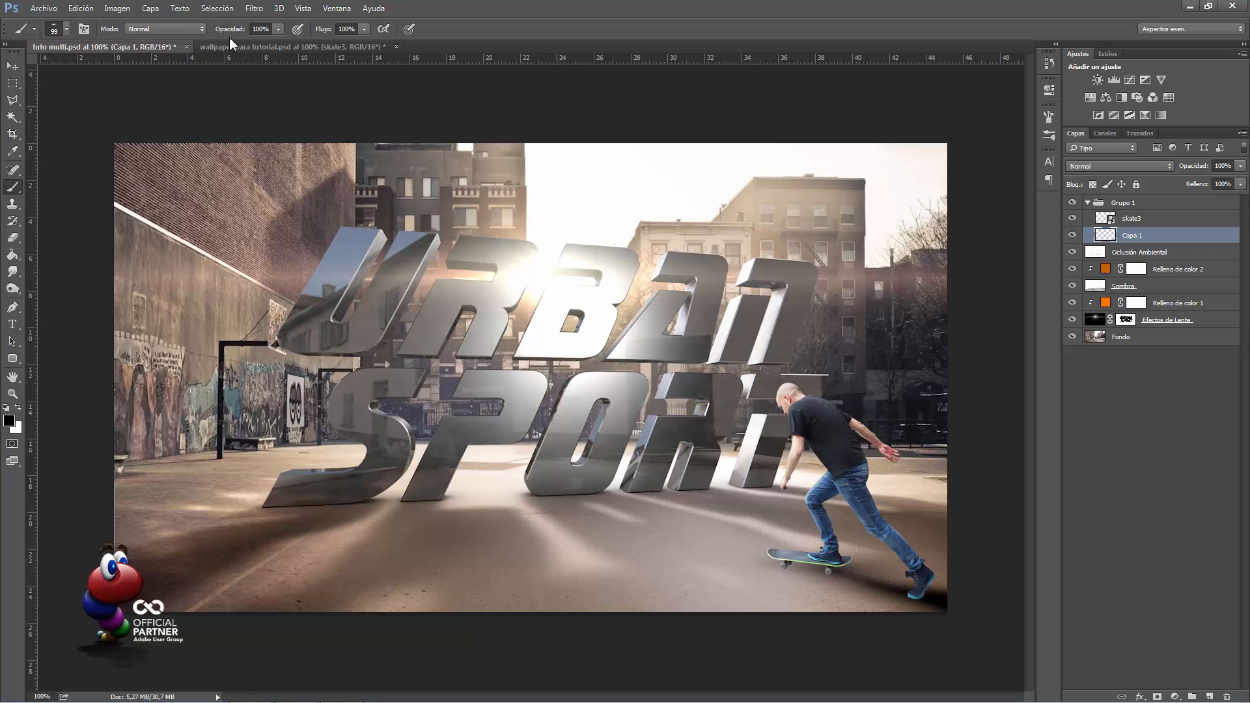
pyautogui.moveTo(232, 30); pyautogui.dragTo(207, 32)
pyautogui.click(787, 567)
# Set the opacity of the Capa 1 shadow layer to 80%
pyautogui.moveTo(1201, 170); pyautogui.dragTo(1184, 170)
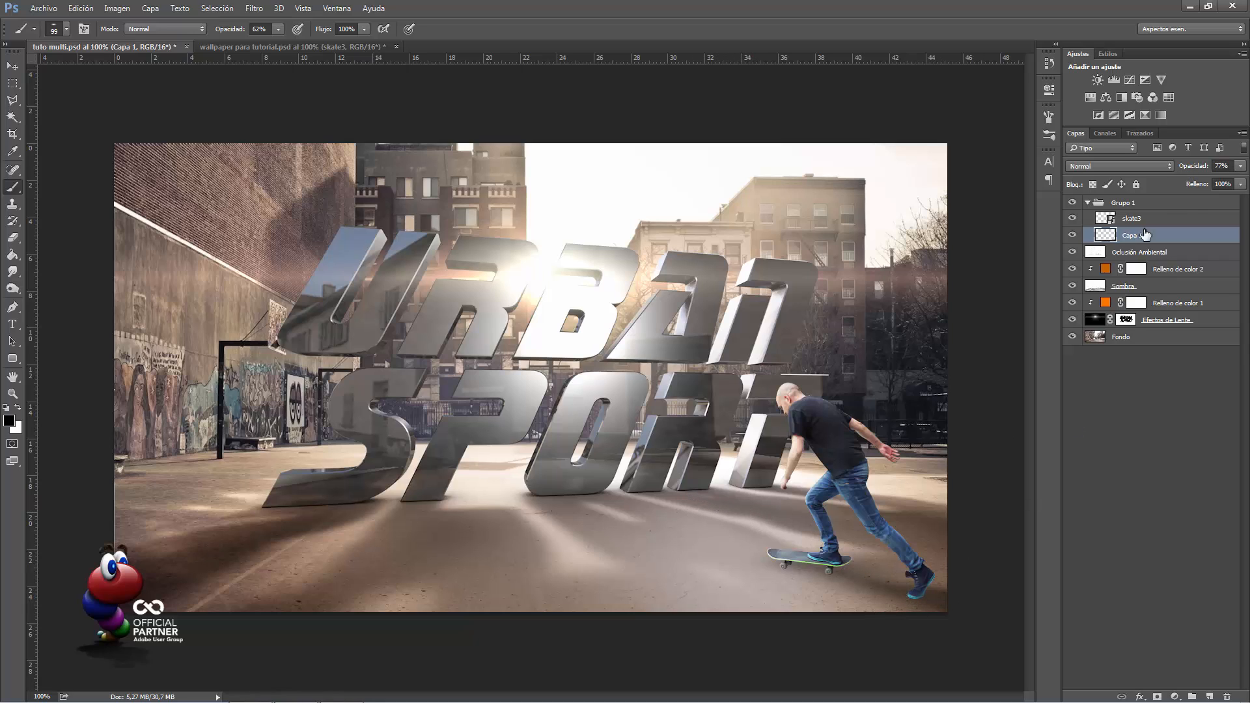
pyautogui.click(1187, 169)
pyautogui.write('80')
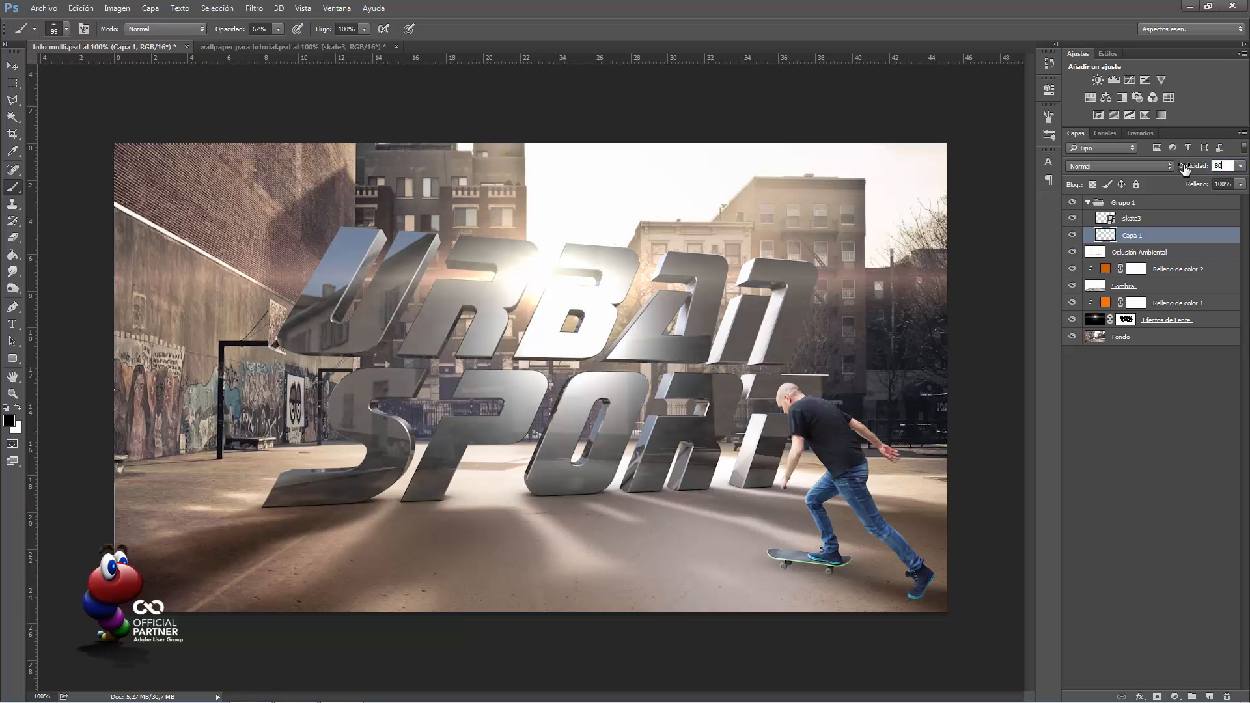
pyautogui.press('Return')
# Create a new layer above Capa 1 and paint a contact shadow under the skateboard with a flattened soft 65 px brush at 62% opacity
pyautogui.click(1209, 695)
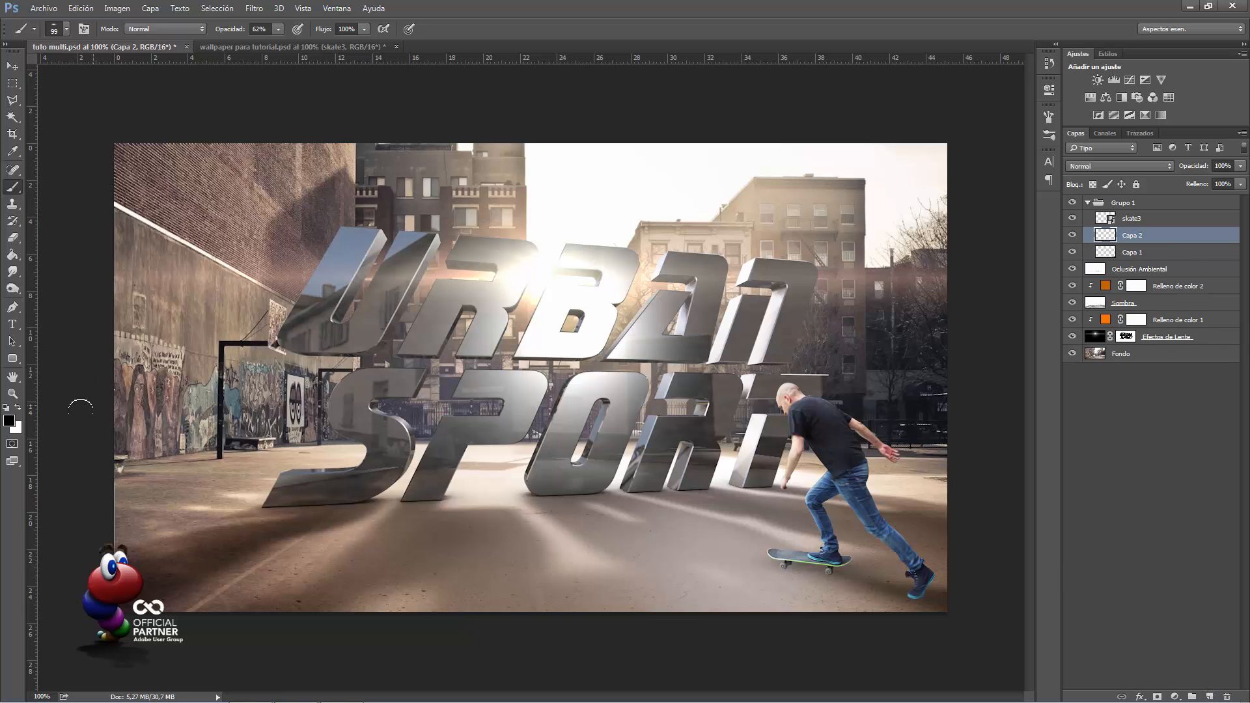
pyautogui.keyDown('alt'); pyautogui.moveTo(756, 451); pyautogui.dragTo(758, 458, button='right'); pyautogui.keyUp('alt')
pyautogui.rightClick(755, 451)
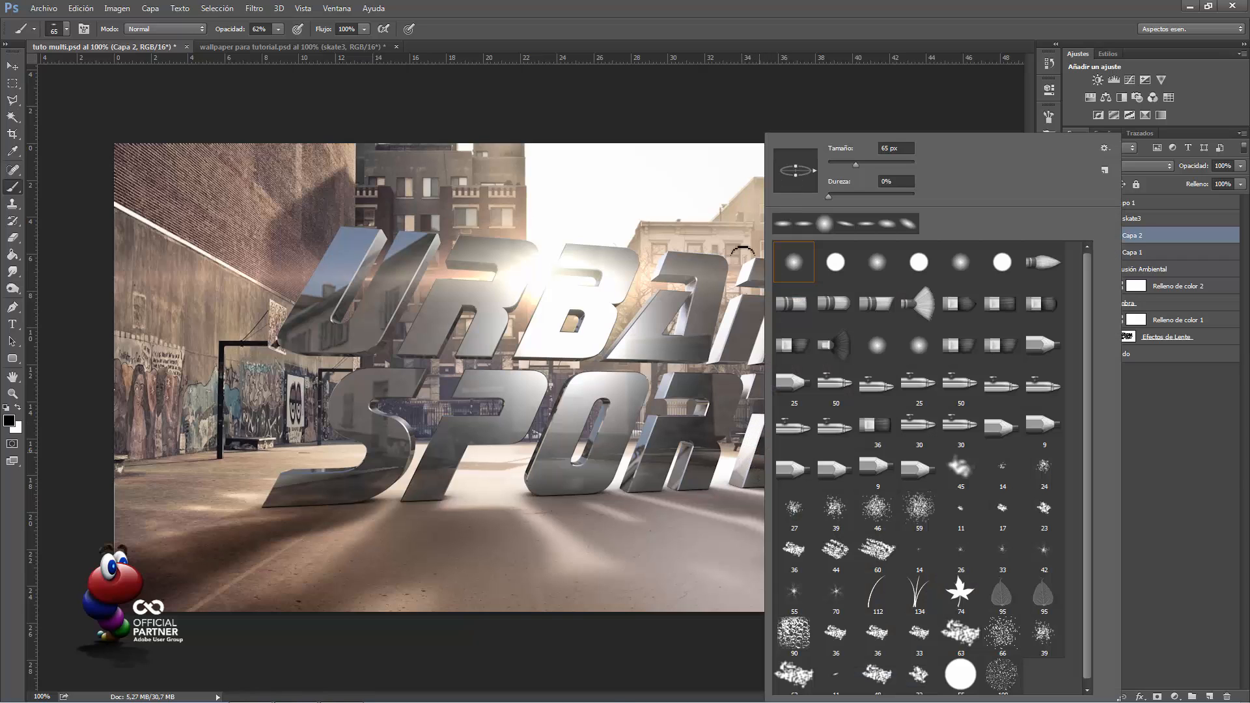
pyautogui.keyDown('alt'); pyautogui.moveTo(708, 326); pyautogui.dragTo(709, 329, button='right'); pyautogui.keyUp('alt')
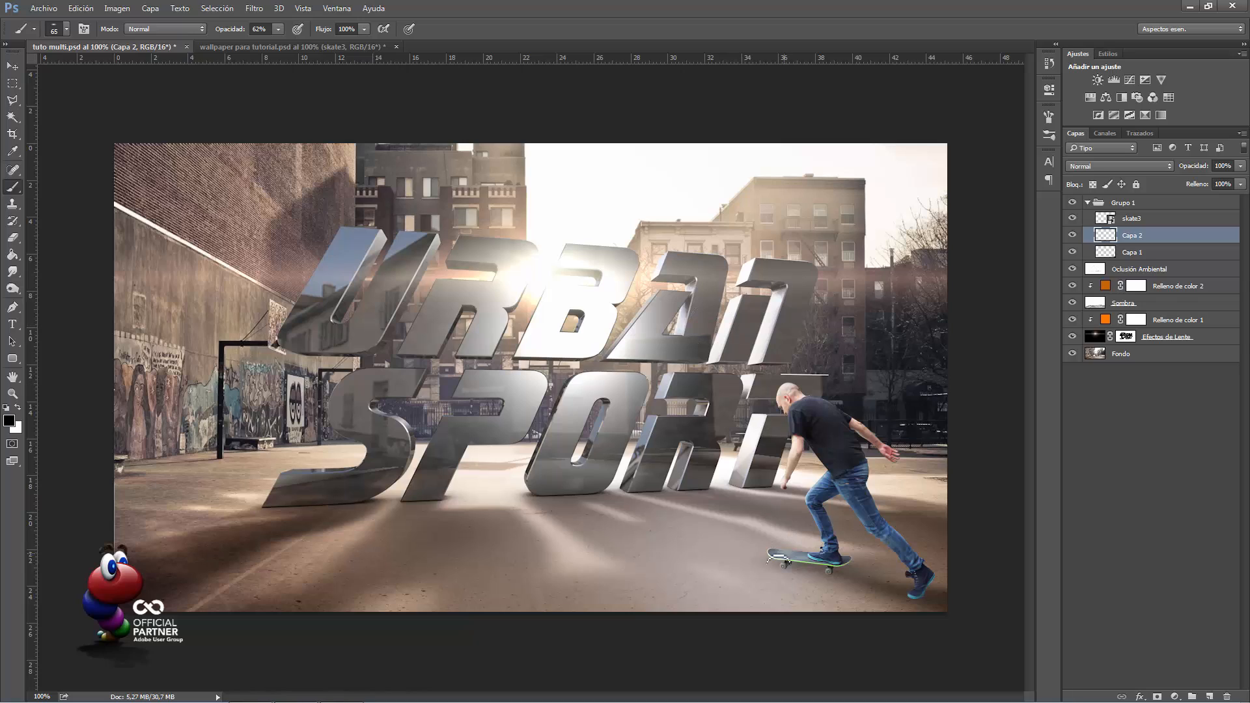
pyautogui.moveTo(781, 564); pyautogui.dragTo(820, 570)
# Enlarge the shadow brush to 99 px at 34% opacity and set the Capa 2 shadow layer's opacity to 65%
pyautogui.rightClick(868, 586)
pyautogui.keyDown('alt'); pyautogui.moveTo(858, 571); pyautogui.dragTo(869, 570, button='right'); pyautogui.keyUp('alt')
pyautogui.moveTo(226, 30); pyautogui.dragTo(208, 31)
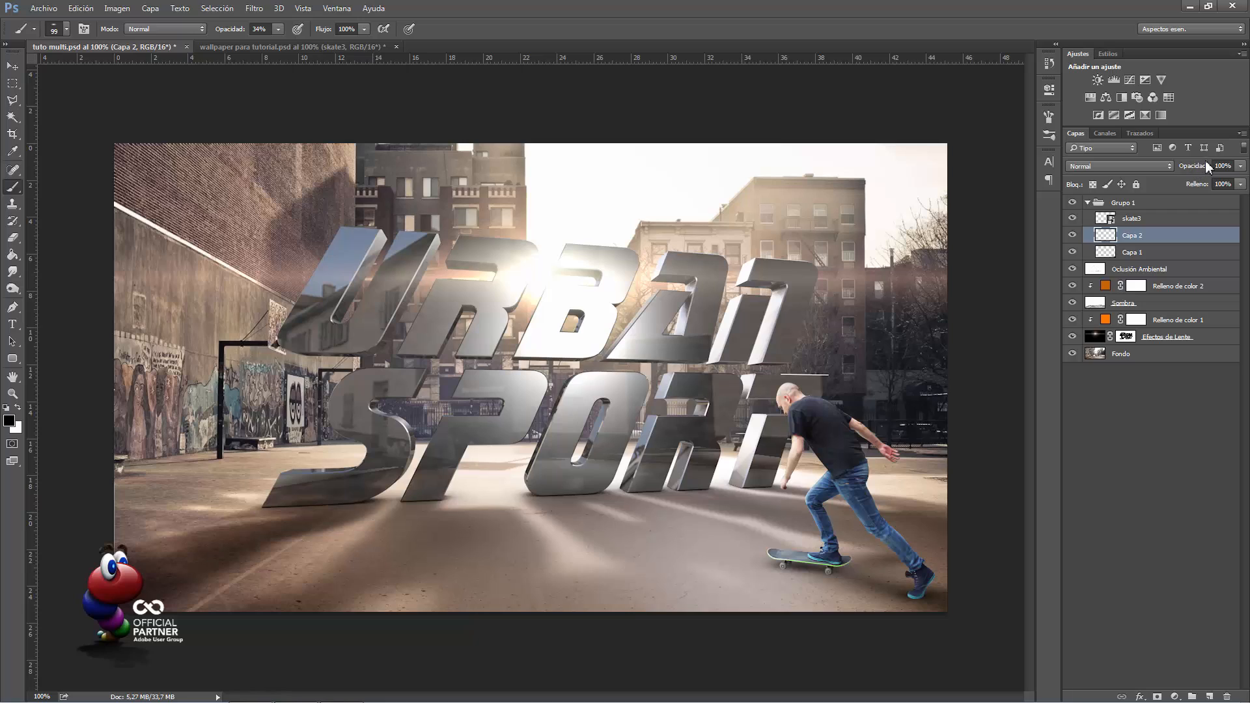
pyautogui.moveTo(1201, 168); pyautogui.dragTo(1192, 169)
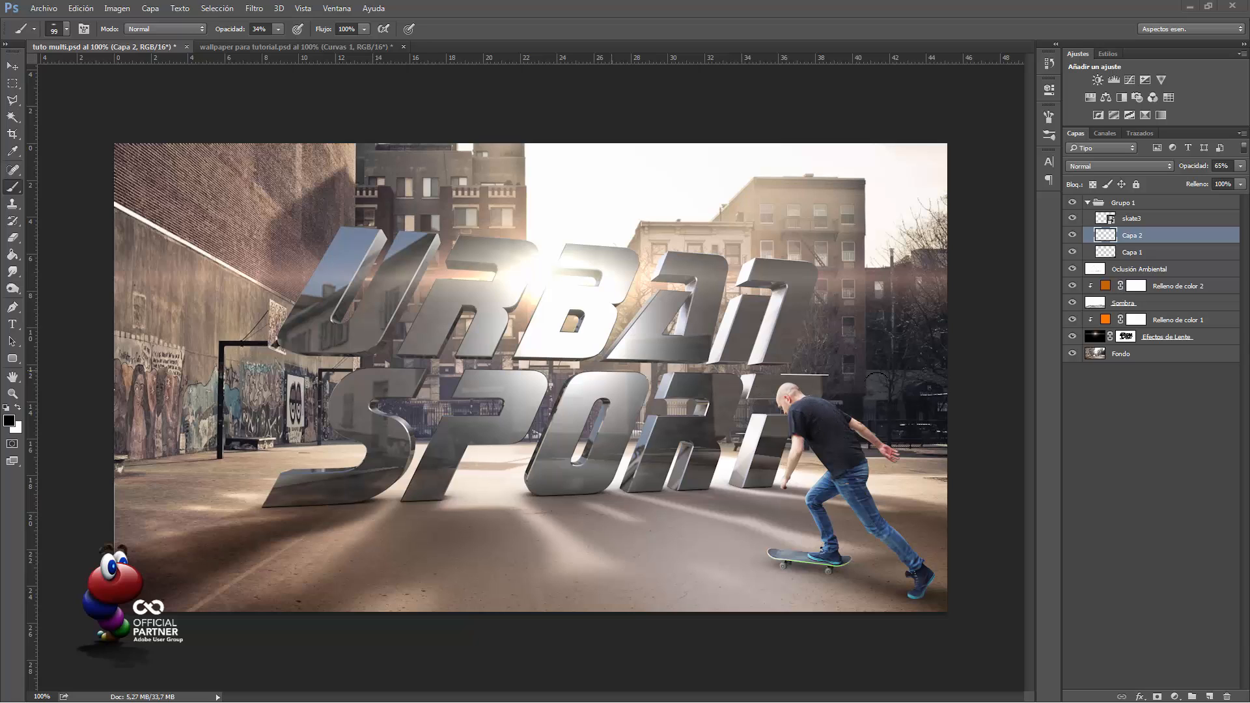
# Add a Curves adjustment above the skate3 layer and brighten the midtones with a point at input 96, output 145
pyautogui.click(1102, 221)
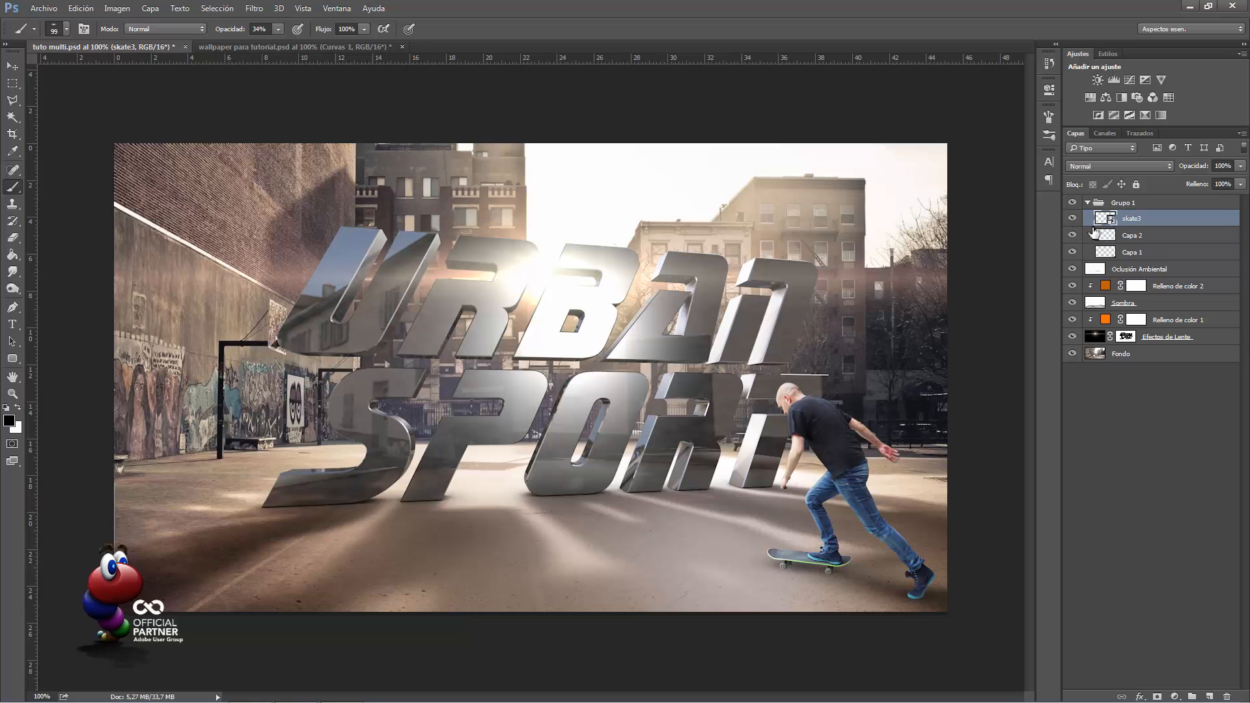
pyautogui.click(1072, 218)
pyautogui.click(1072, 218)
pyautogui.click(1175, 696)
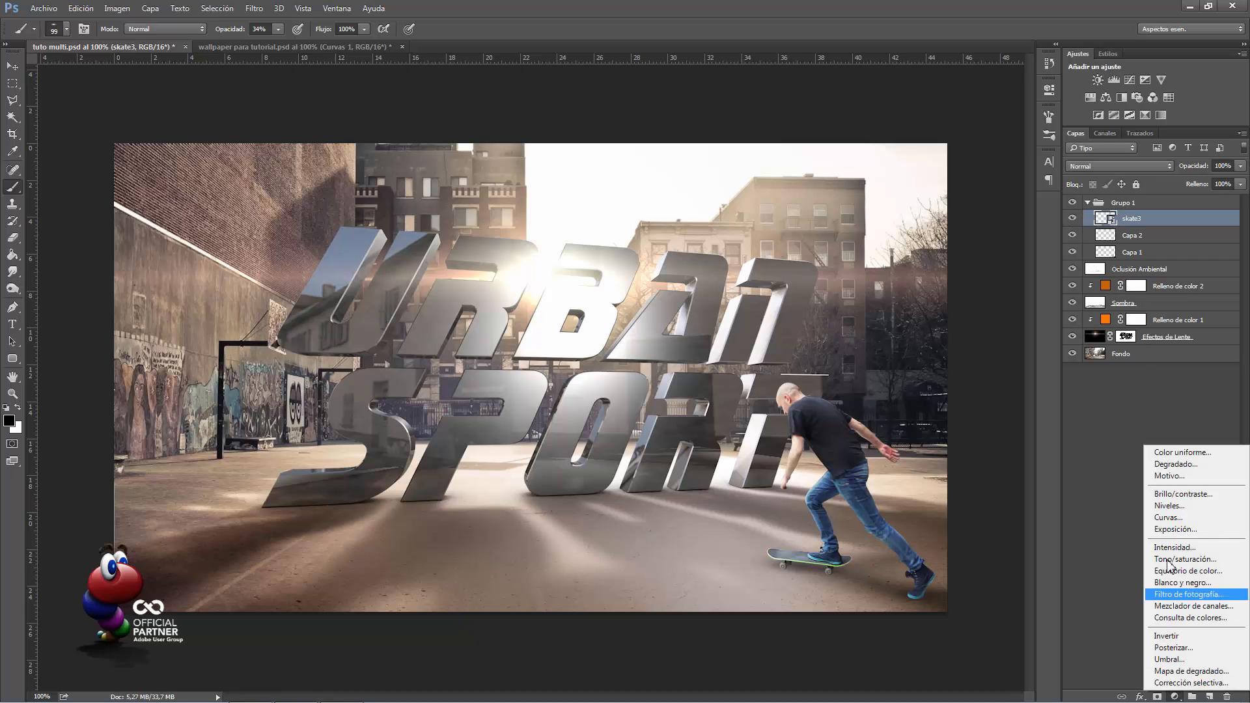
pyautogui.click(1168, 517)
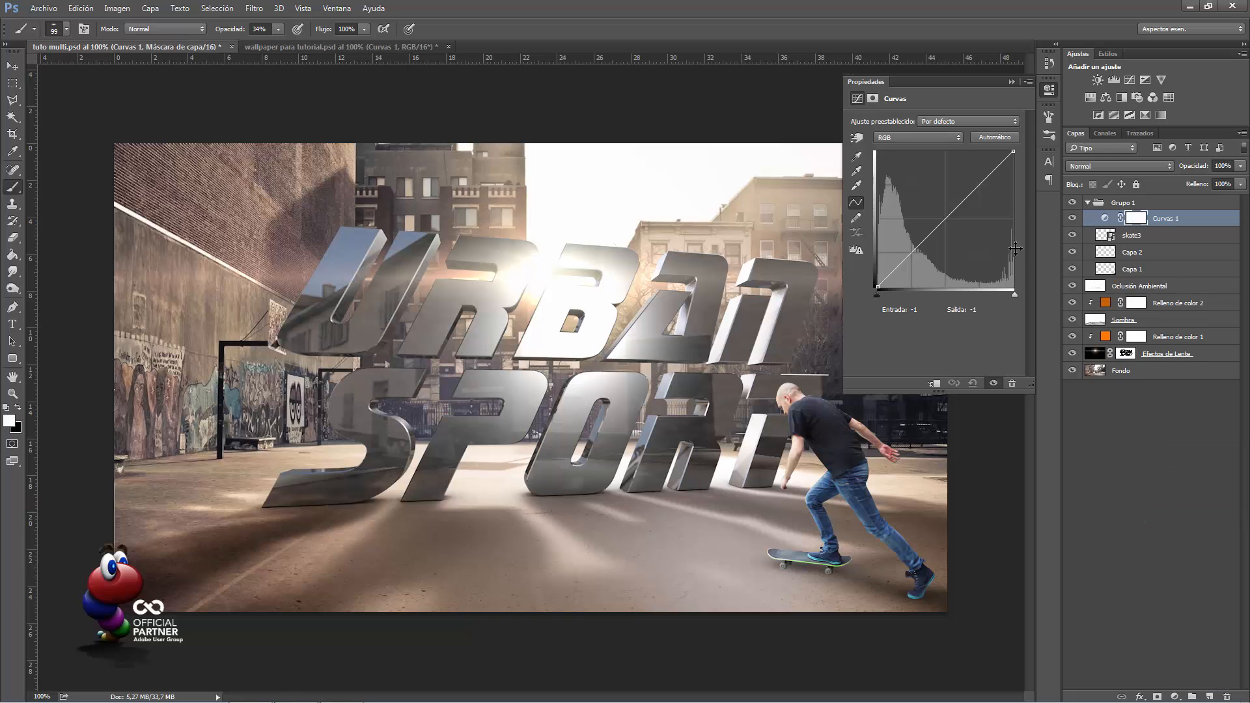
pyautogui.moveTo(944, 225); pyautogui.dragTo(928, 210)
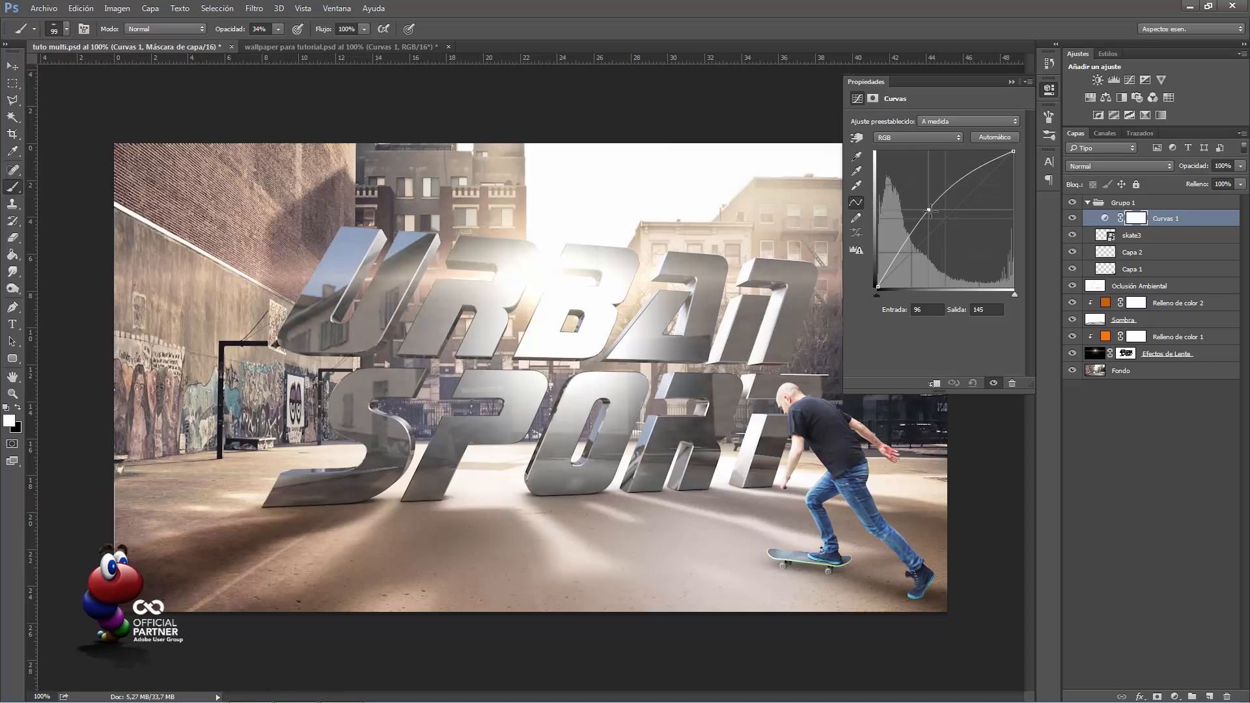
# Clip the Curves adjustment to the skate3 layer and invert its layer mask to black
pyautogui.rightClick(1147, 225)
pyautogui.rightClick(1171, 222)
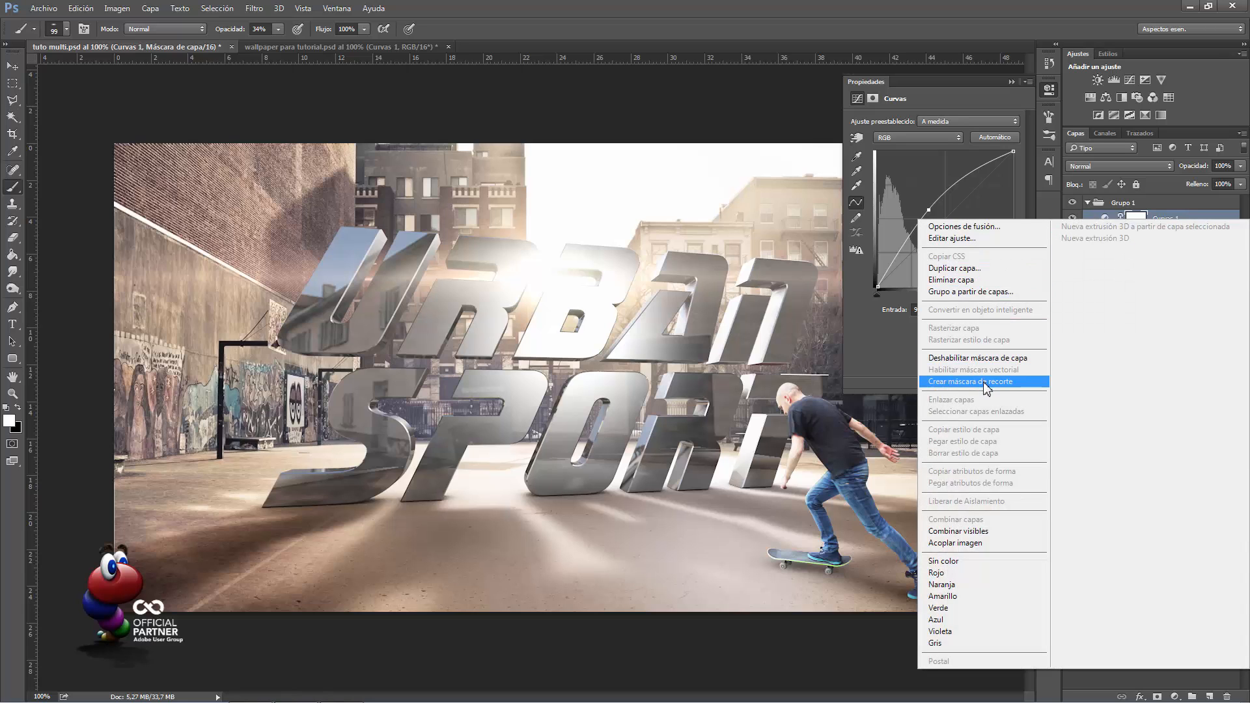
pyautogui.click(1035, 382)
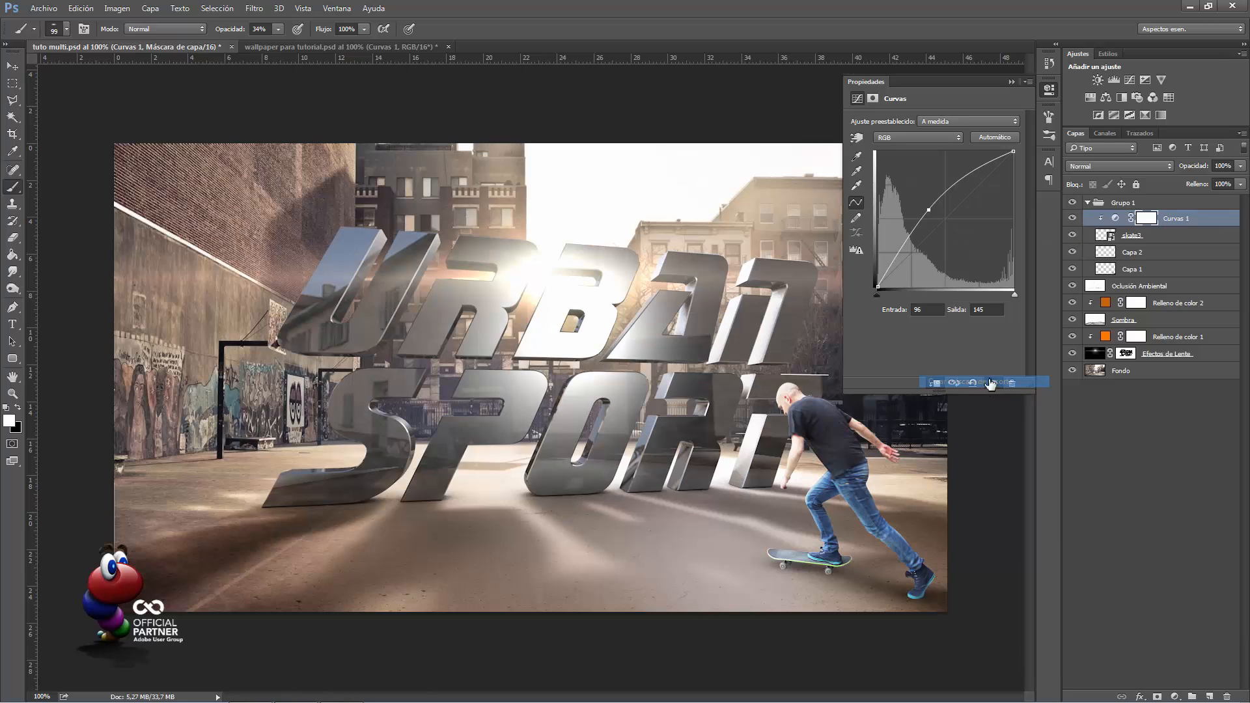
pyautogui.click(1147, 220)
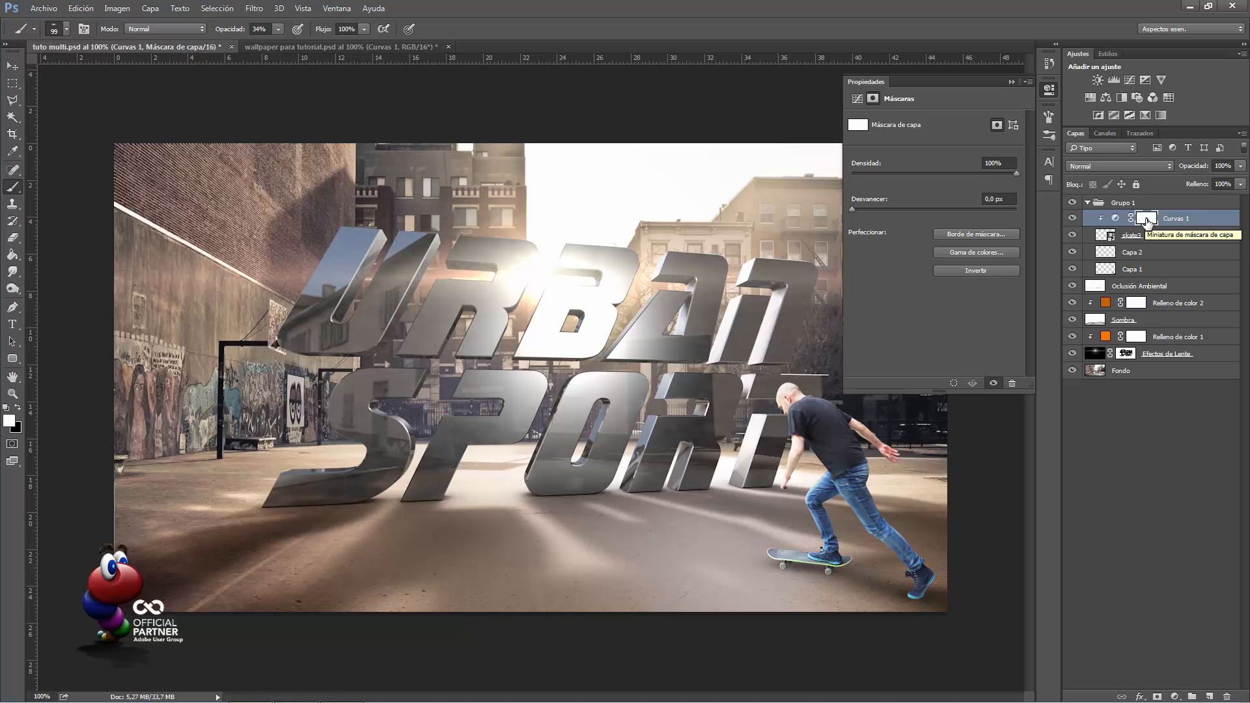
pyautogui.hotkey('ctrl', 'i')
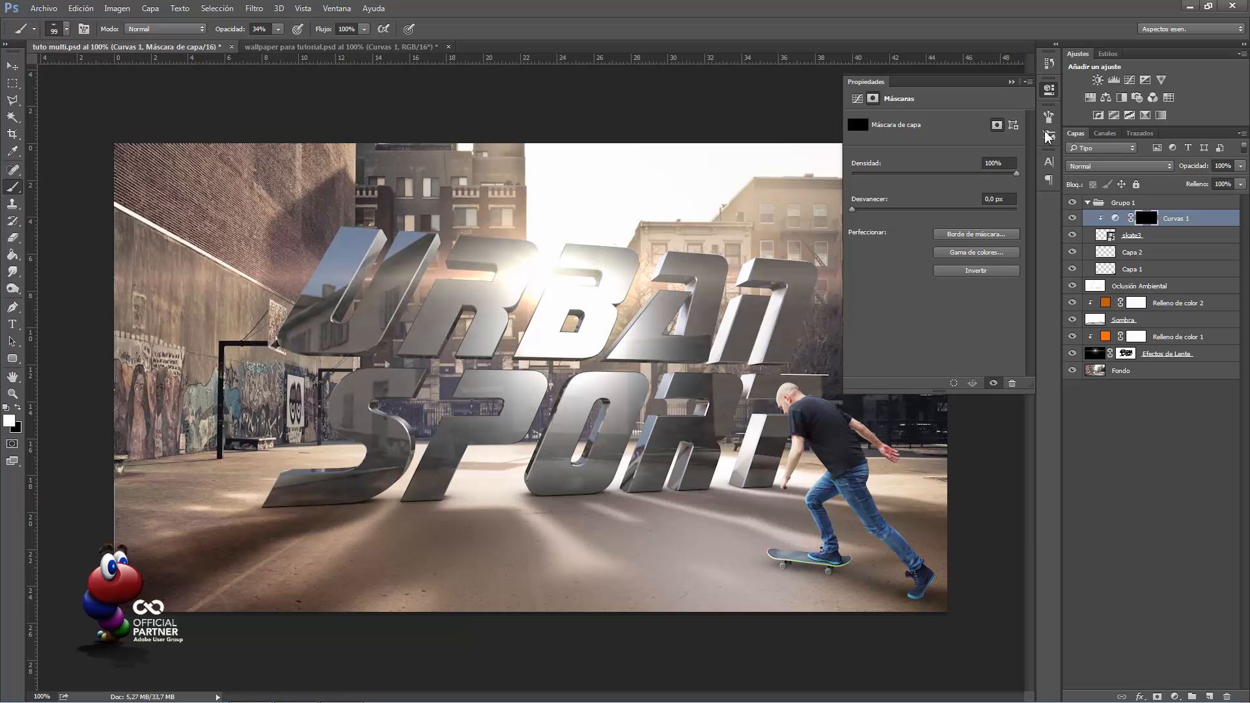
pyautogui.click(1011, 82)
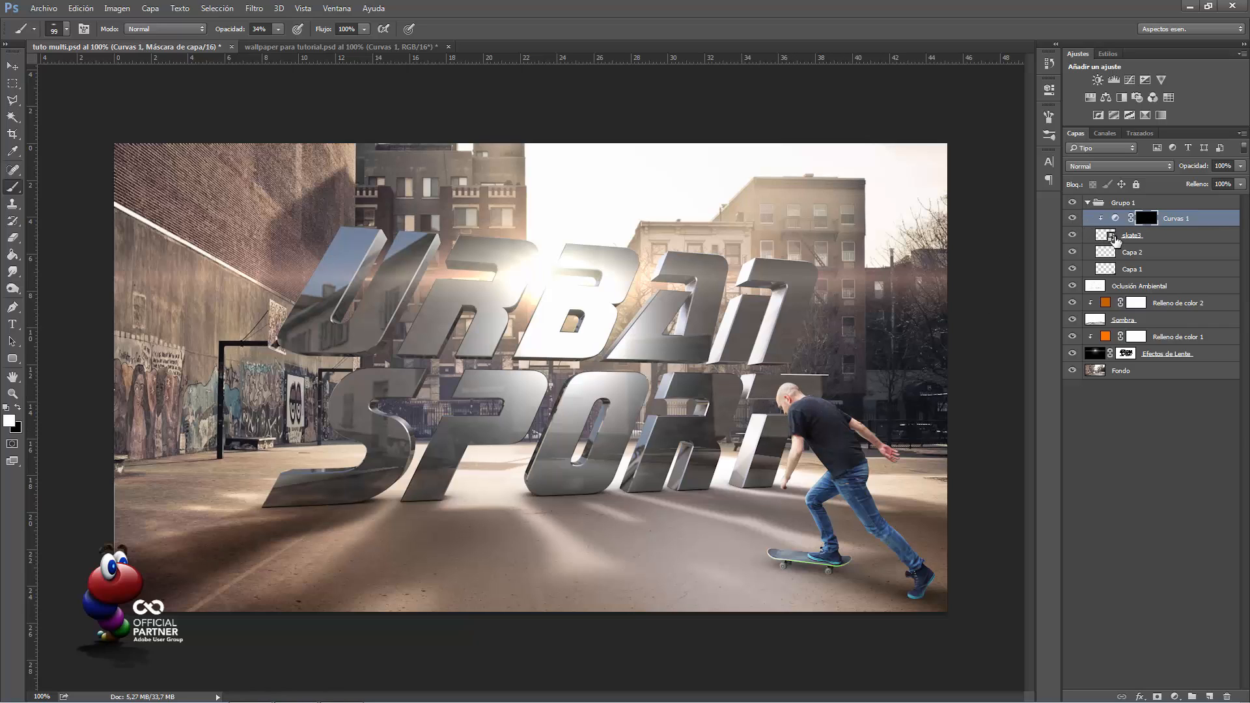
# Load the skater's outline from skate3 as a selection and nudge it 8 px right and 4 px down
pyautogui.moveTo(1110, 238); pyautogui.dragTo(1110, 239)
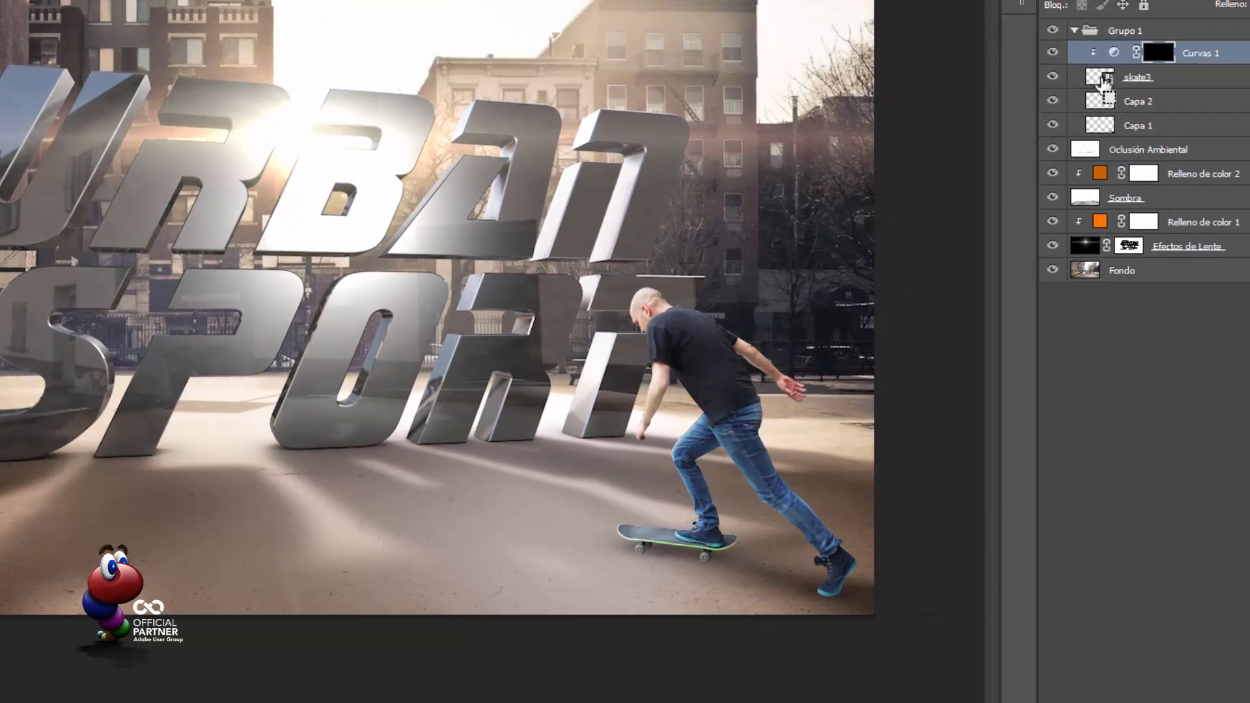
pyautogui.keyDown('ctrl'); pyautogui.click(1109, 238); pyautogui.keyUp('ctrl')
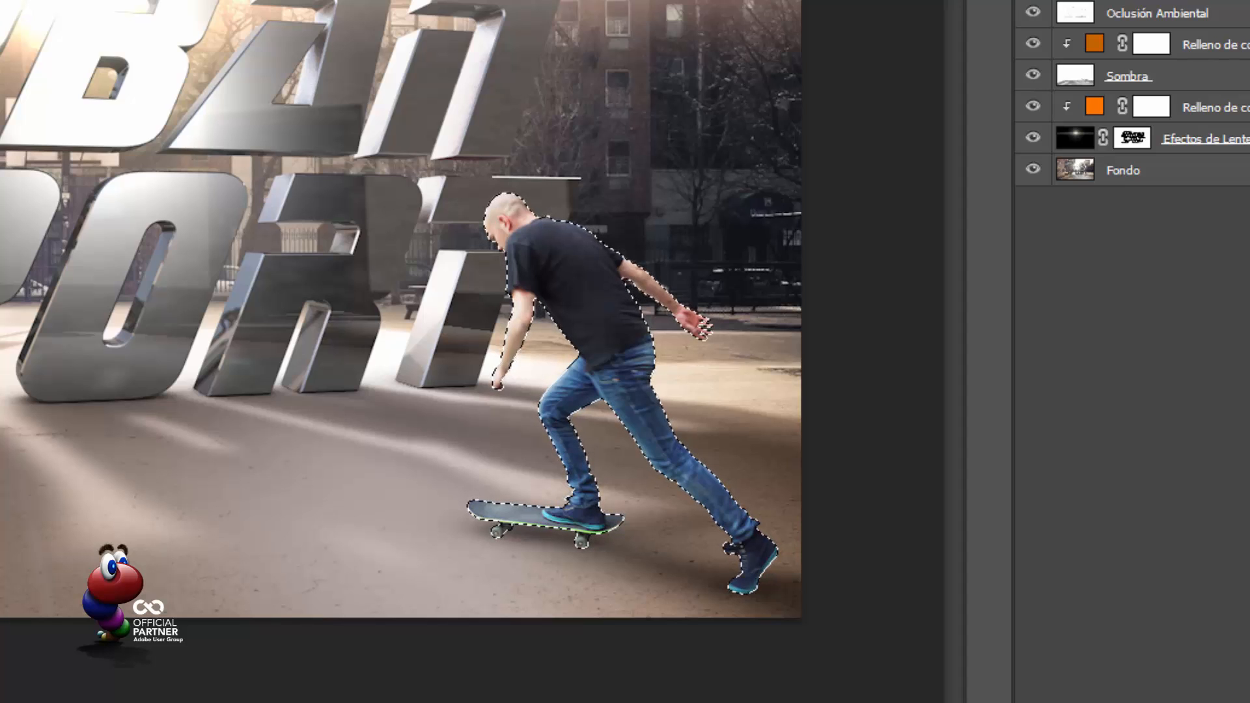
pyautogui.press('Right')
pyautogui.press('Right')
pyautogui.press('Right')
pyautogui.press('Right')
pyautogui.press('Right')
pyautogui.press('Right')
pyautogui.press('Right')
pyautogui.press('Right')
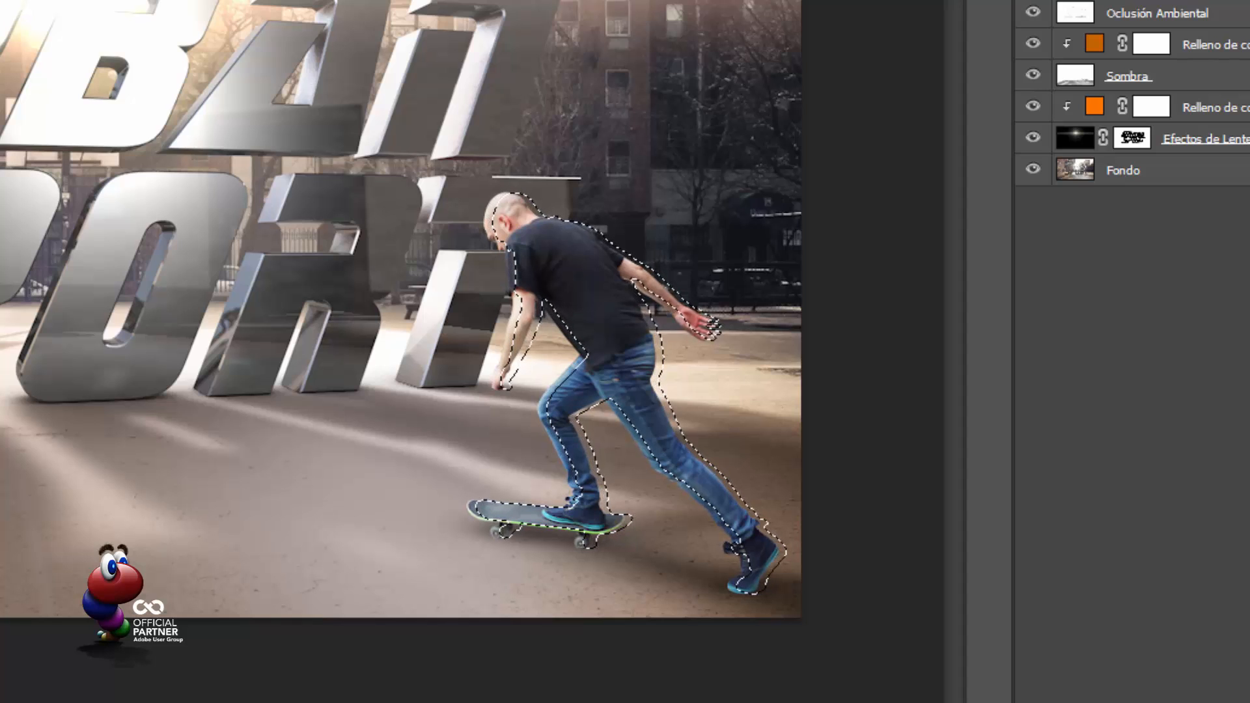
pyautogui.press('Down')
pyautogui.press('Down')
pyautogui.press('Down')
pyautogui.press('Down')
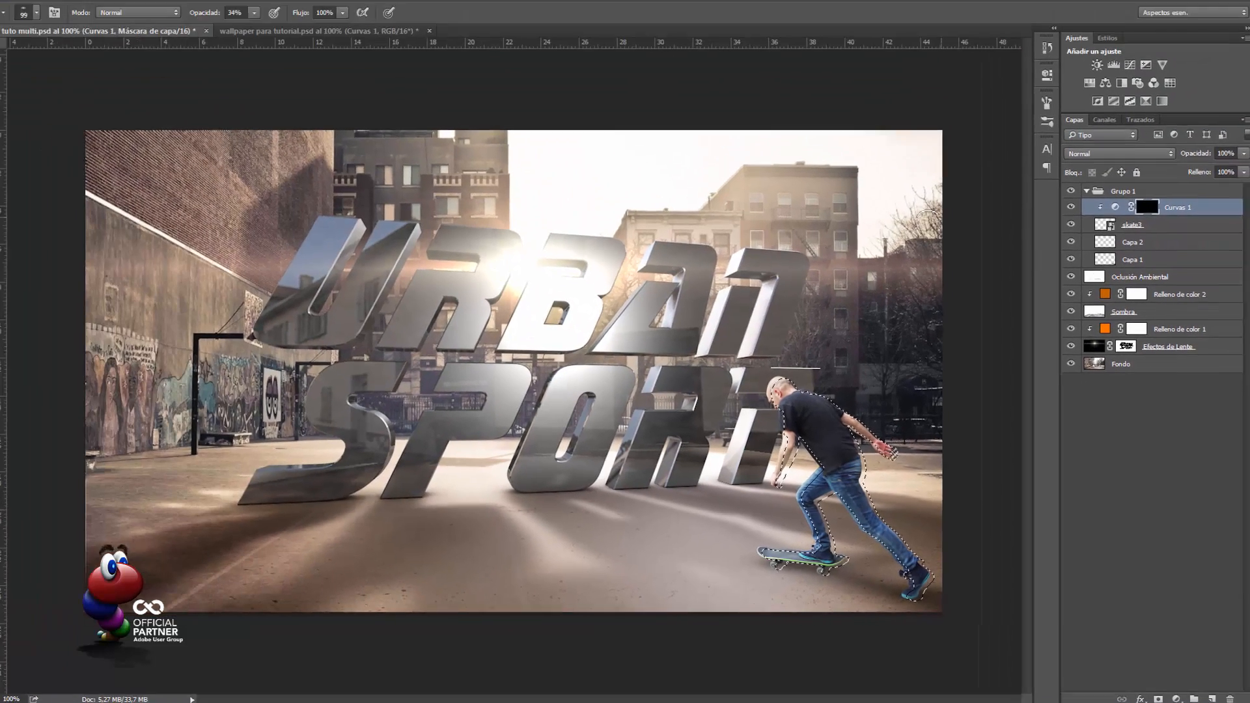
# Feather the offset skater selection by 3 px and invert it
pyautogui.hotkey('shift', 'F6')
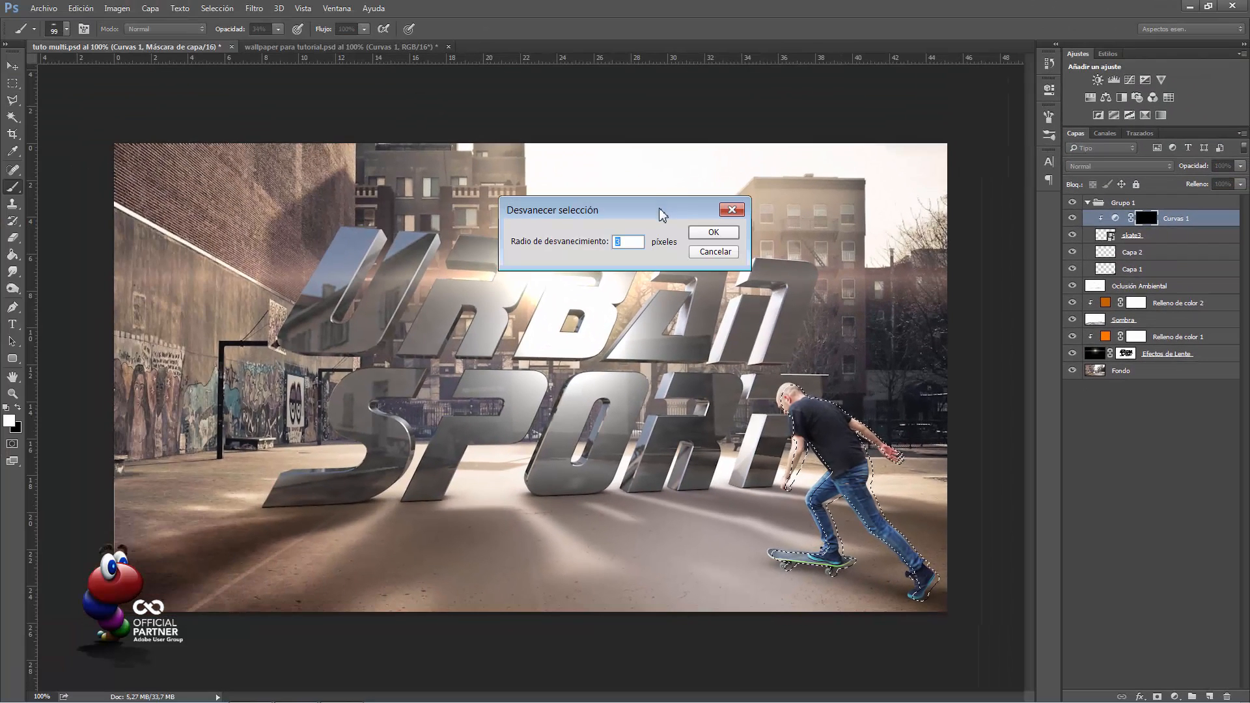
pyautogui.moveTo(661, 210); pyautogui.dragTo(654, 228)
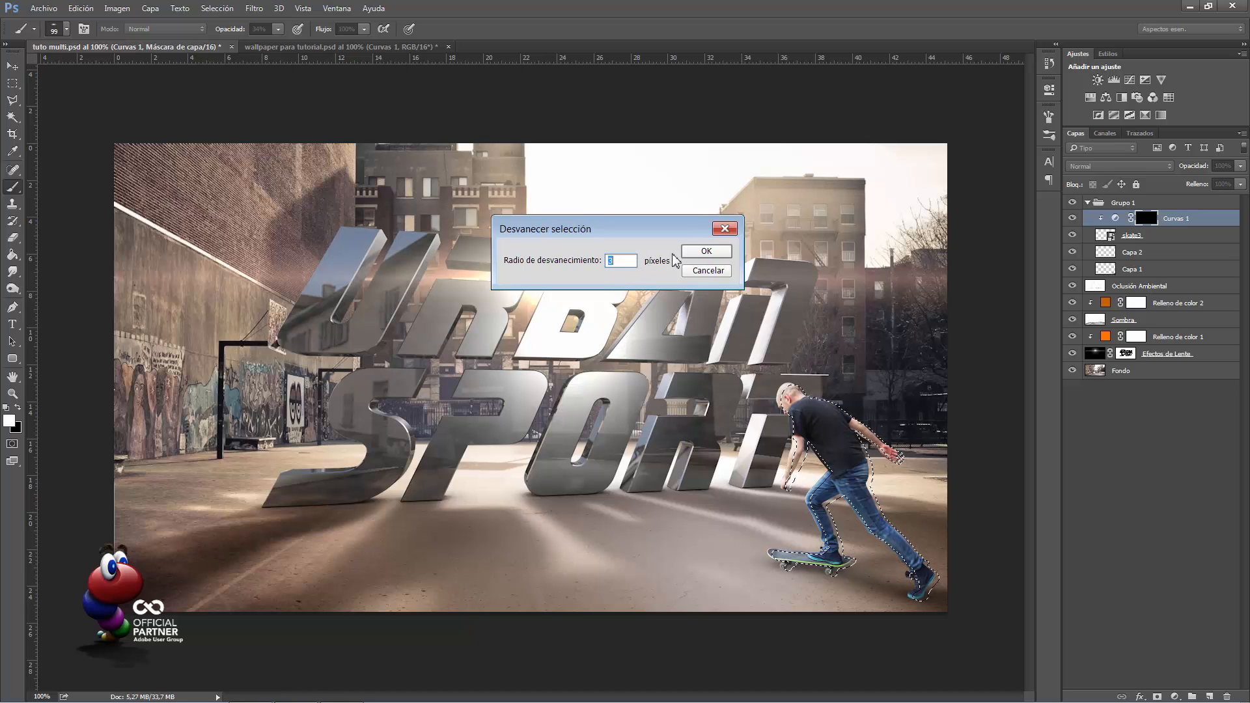
pyautogui.click(706, 253)
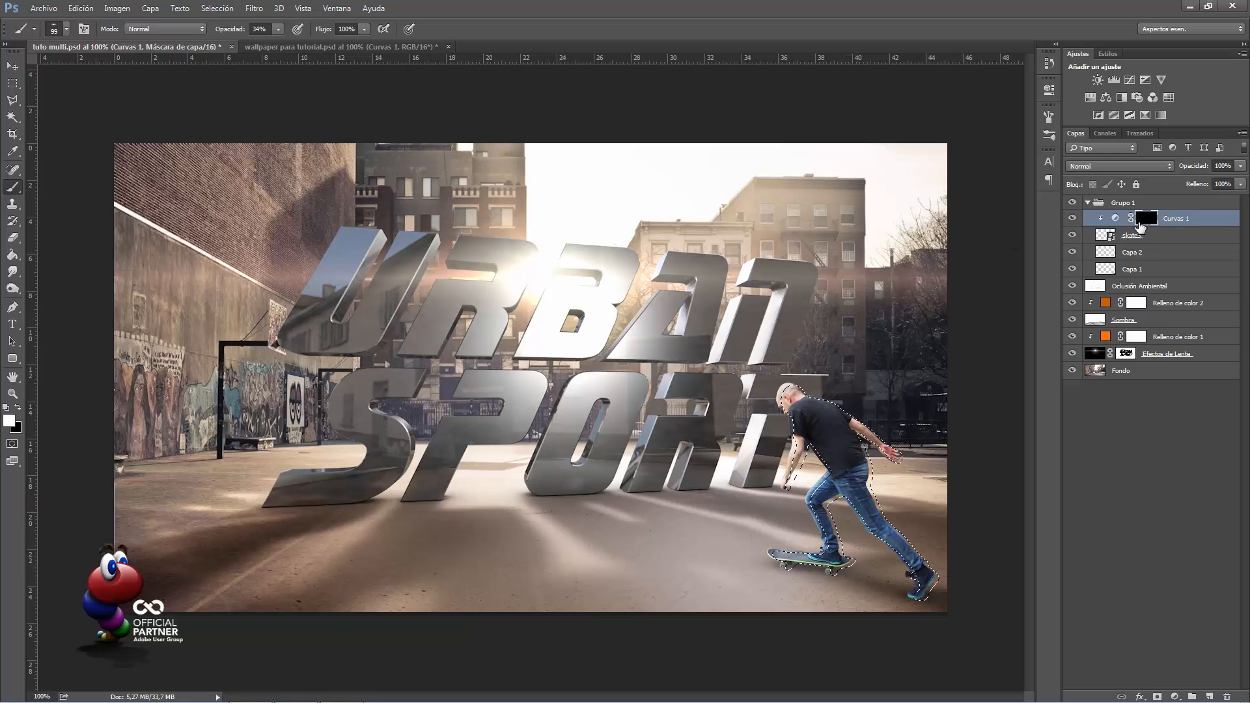
pyautogui.click(217, 8)
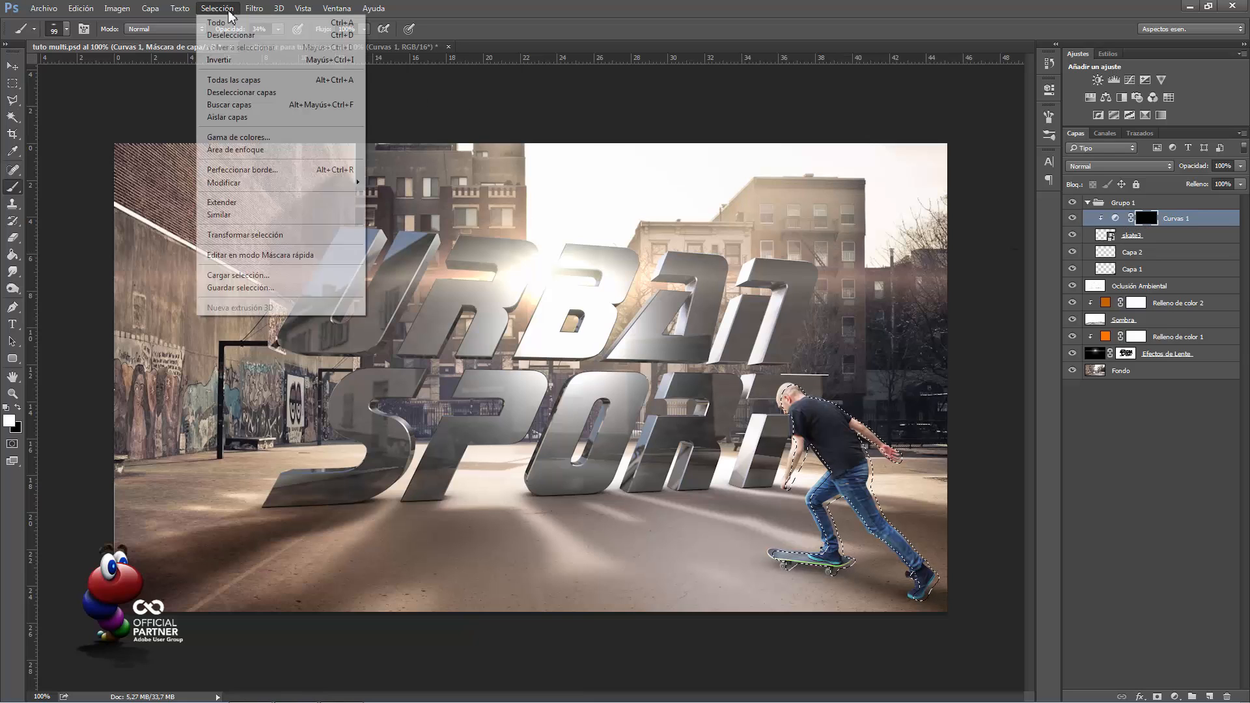
pyautogui.click(247, 56)
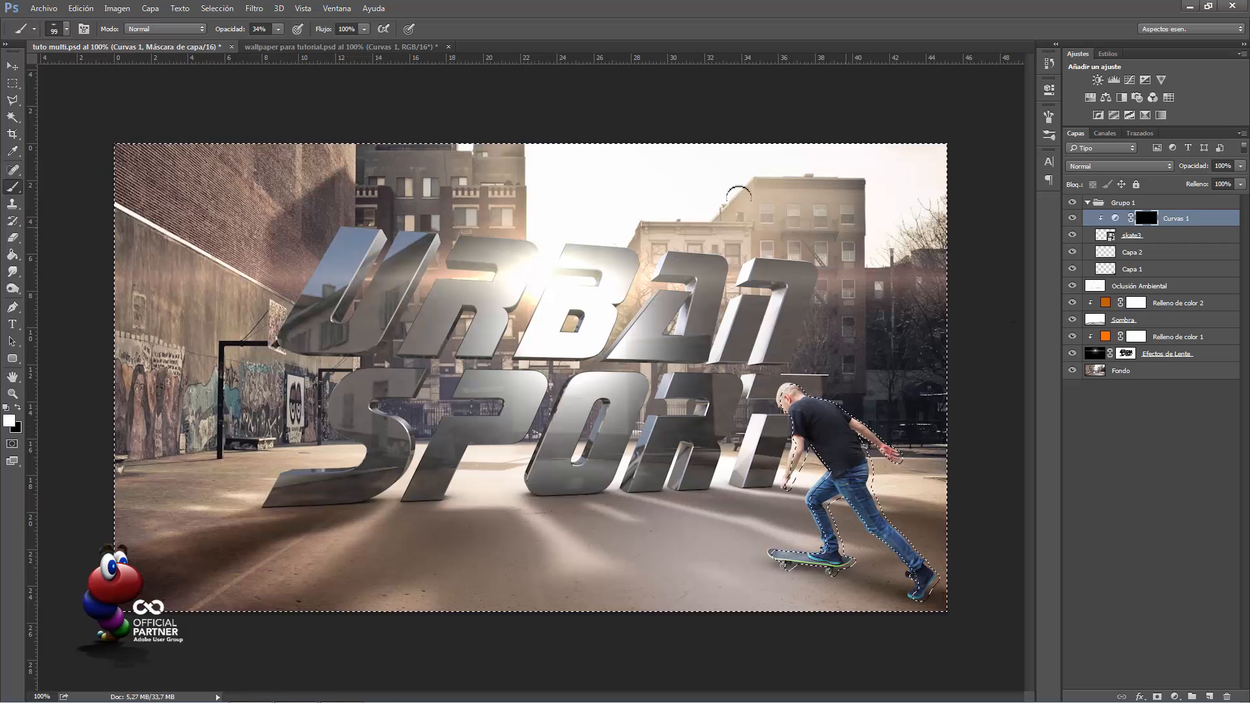
# Fill the inverted selection with white on the Curves mask to reveal a rim light along the skater's edge
pyautogui.click(81, 8)
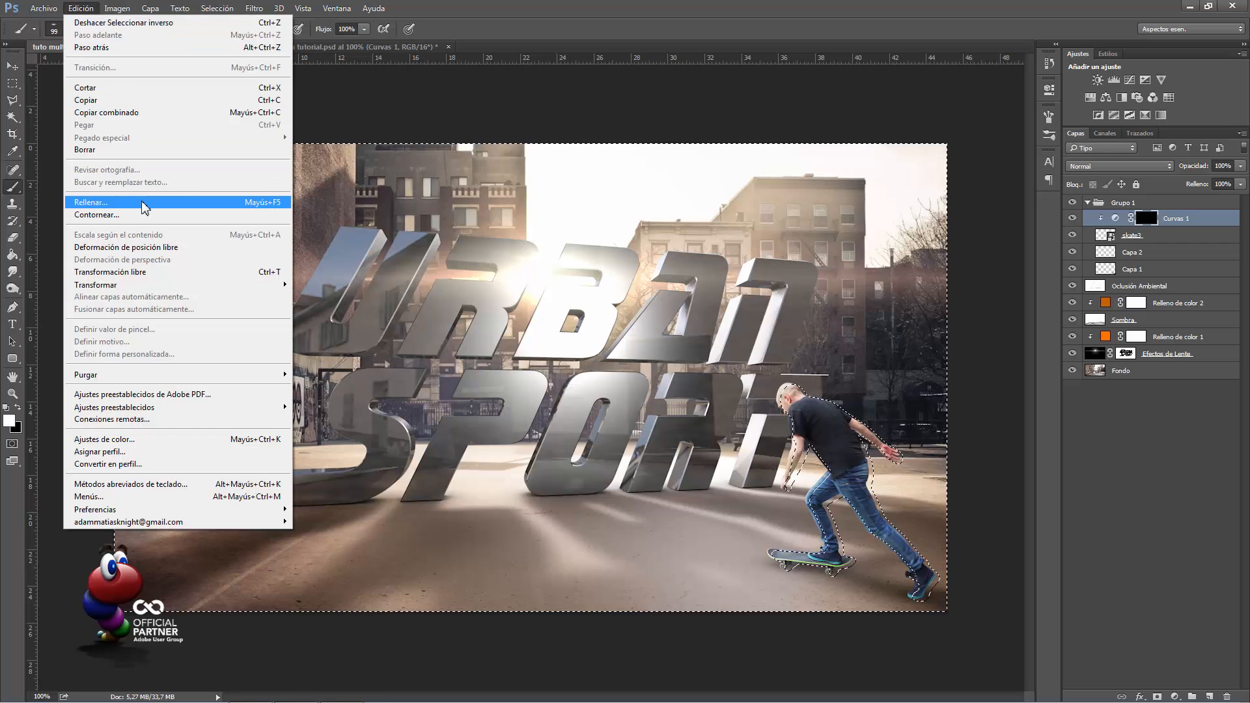
pyautogui.click(143, 202)
pyautogui.click(615, 206)
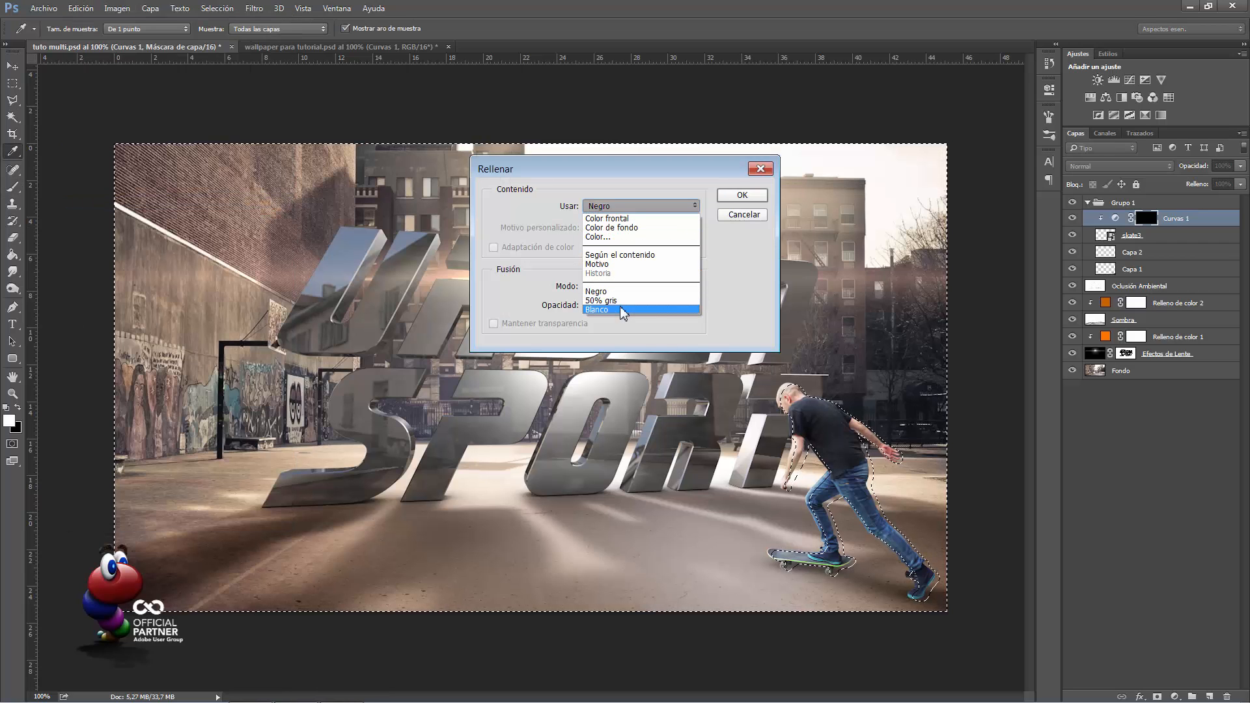
pyautogui.click(596, 309)
pyautogui.click(741, 195)
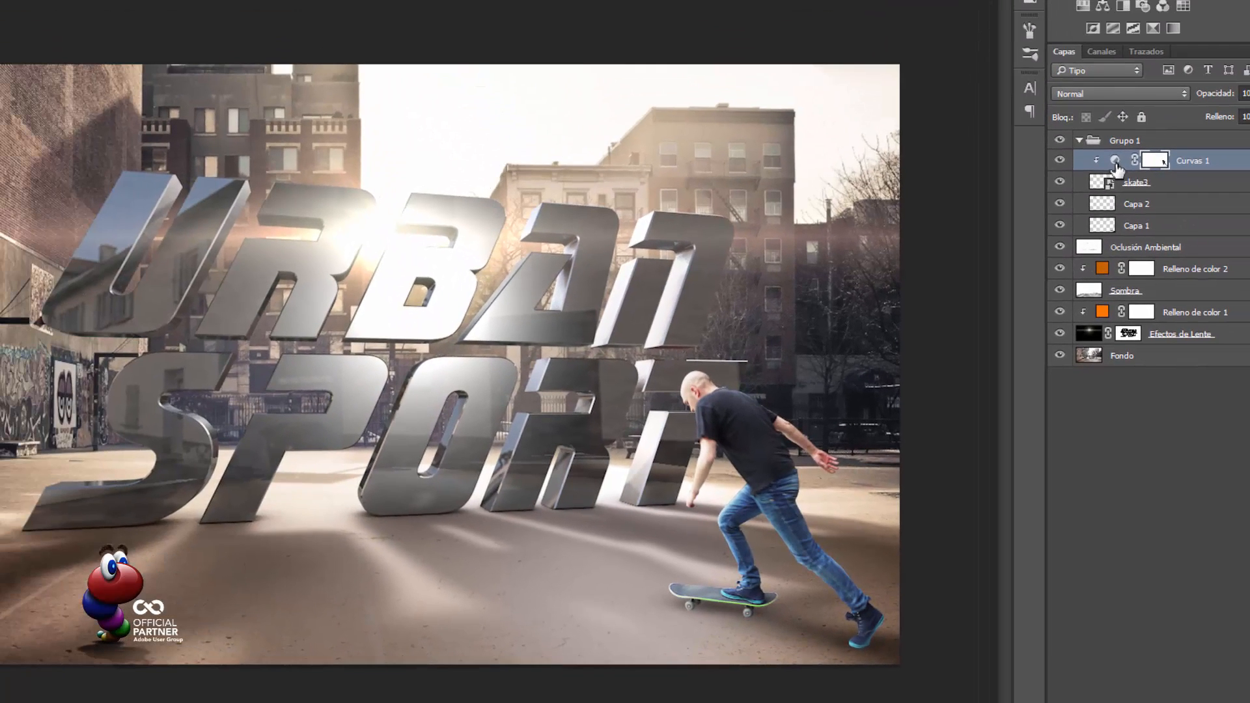
# Set the Curves 1 layer's blend mode to Linear Dodge (Add) at 87% opacity and inspect its mask
pyautogui.click(1087, 93)
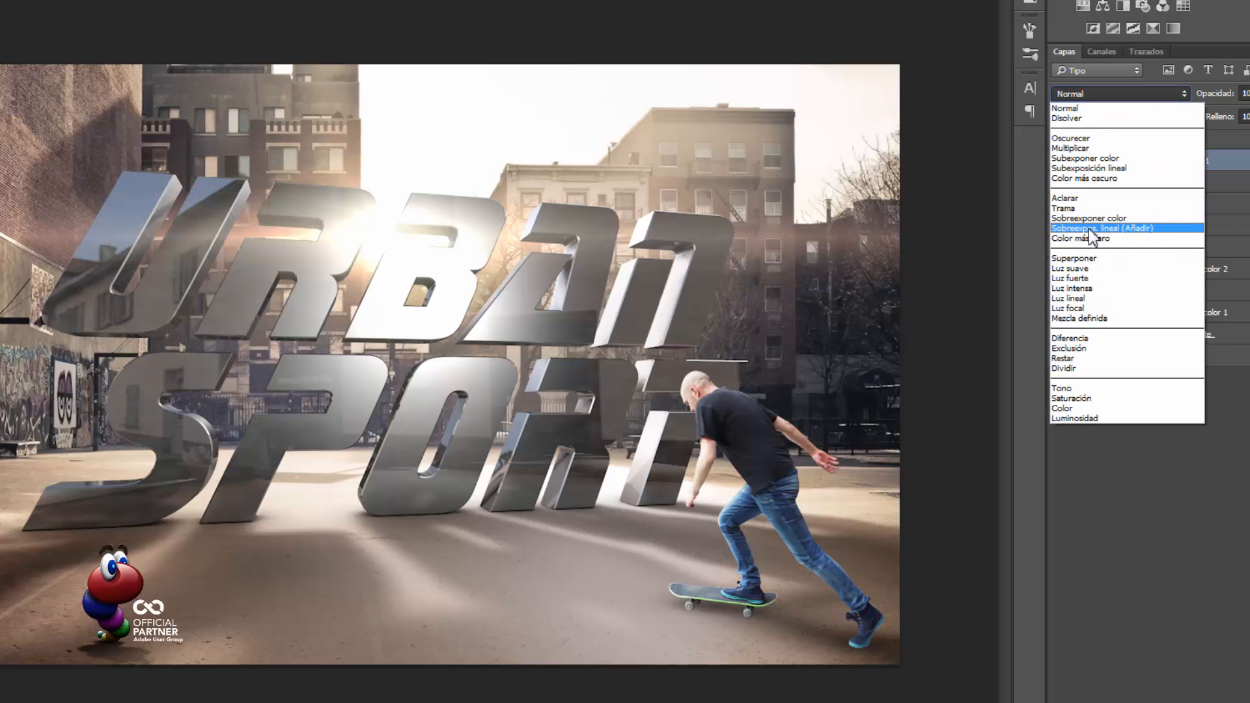
pyautogui.click(1088, 228)
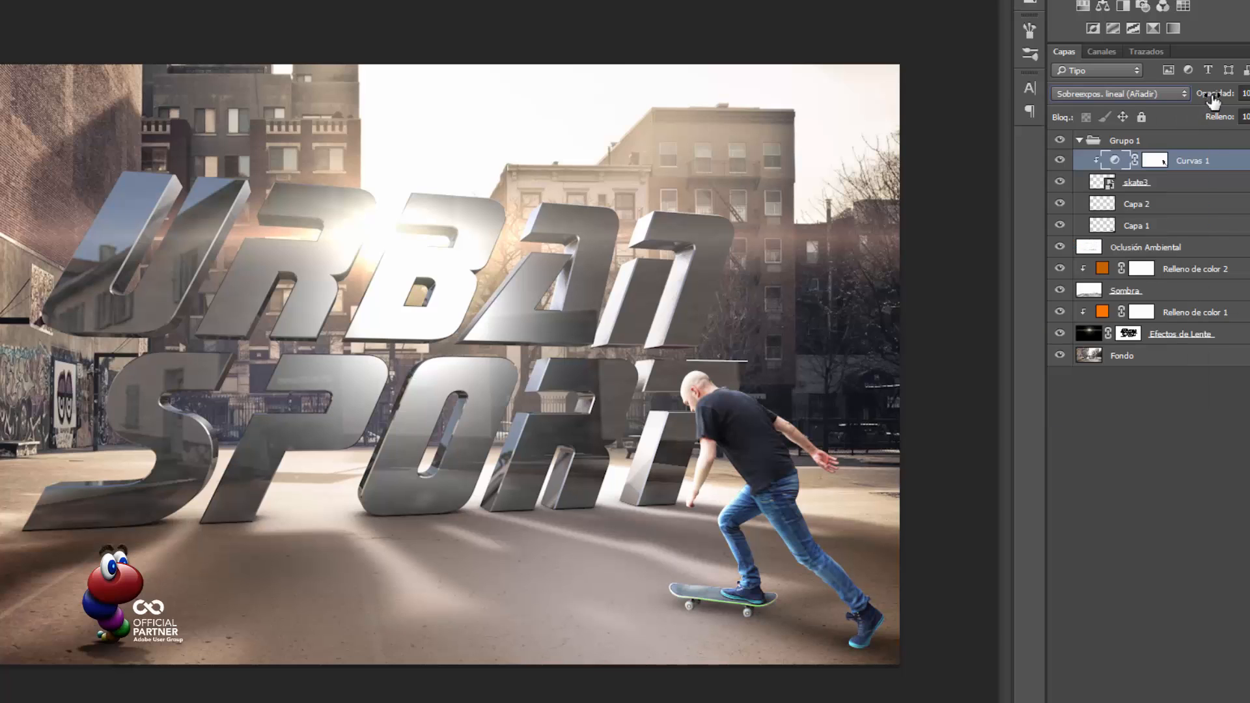
pyautogui.moveTo(1212, 98); pyautogui.dragTo(1203, 98)
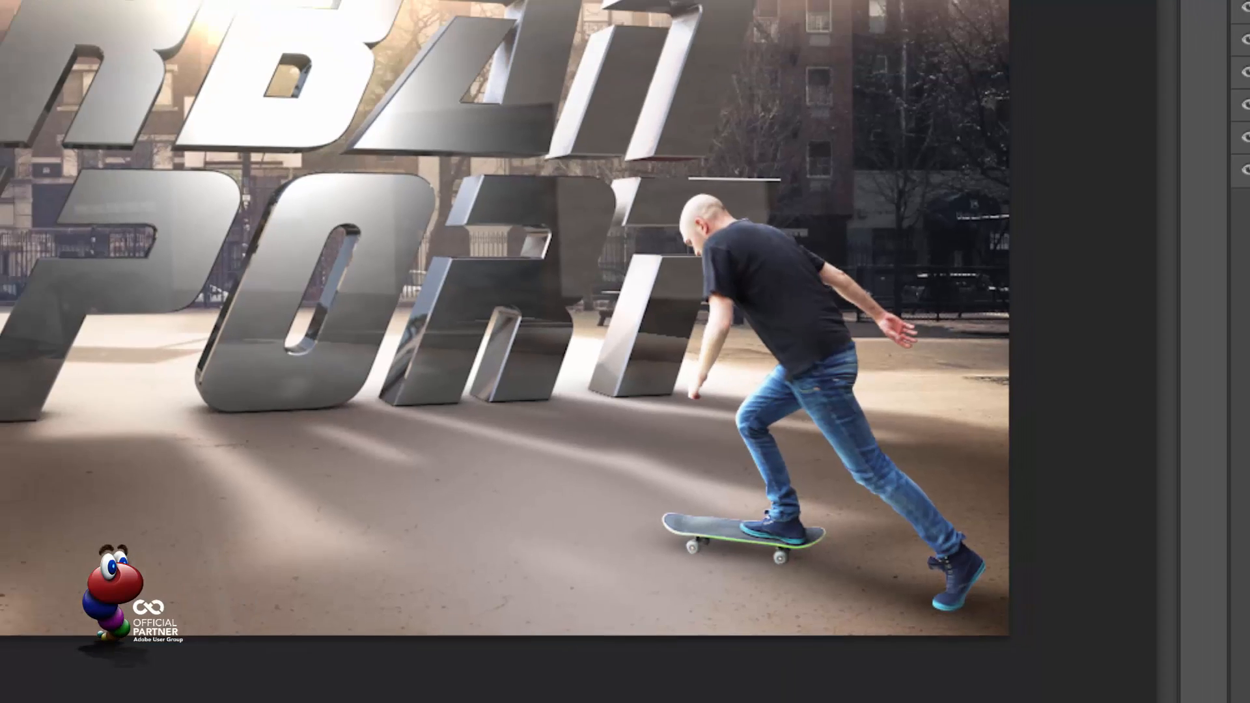
pyautogui.keyDown('alt'); pyautogui.click(1224, 97); pyautogui.keyUp('alt')
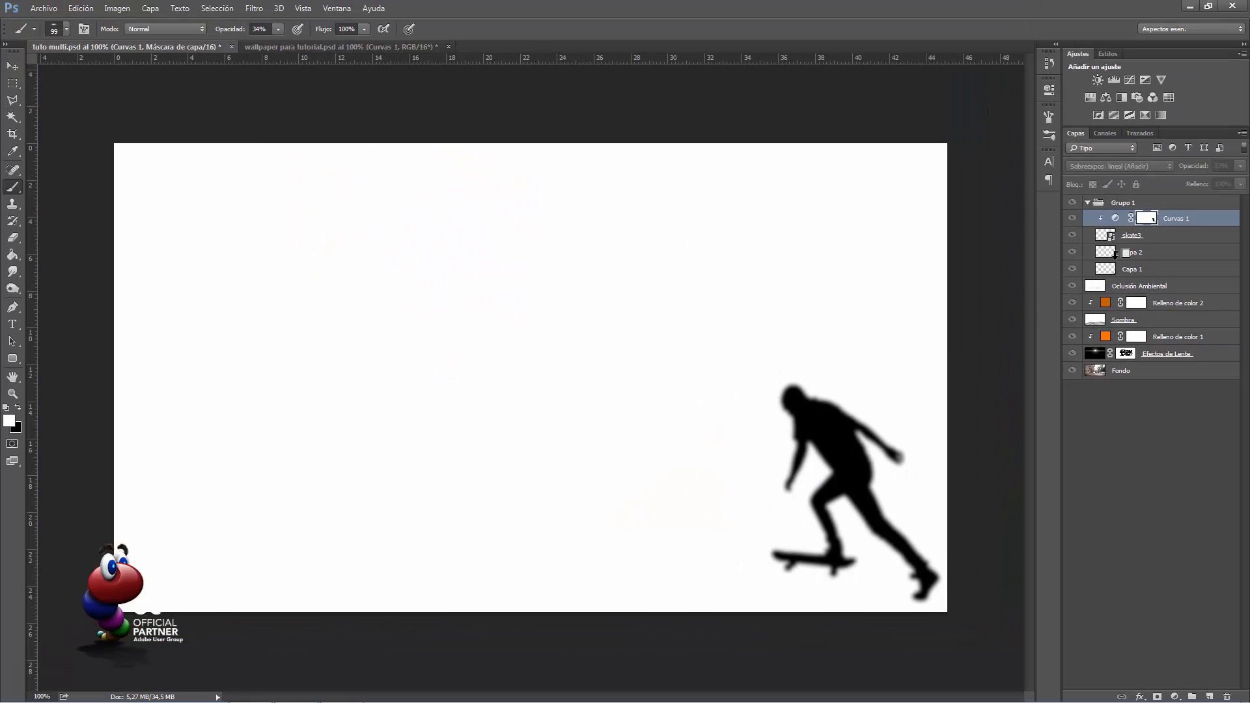
pyautogui.keyDown('alt'); pyautogui.click(1140, 223); pyautogui.keyUp('alt')
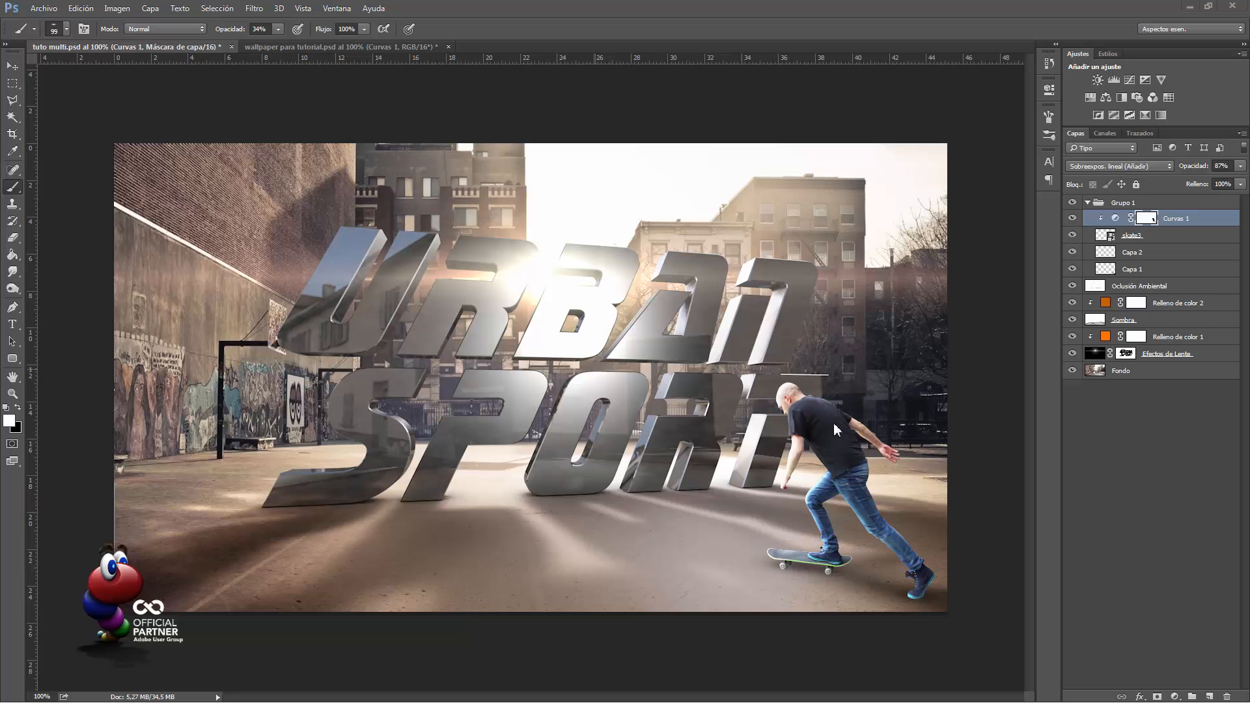
# Add a Hue/Saturation adjustment clipped to the skater, with saturation -33 and lightness -34
pyautogui.click(1174, 696)
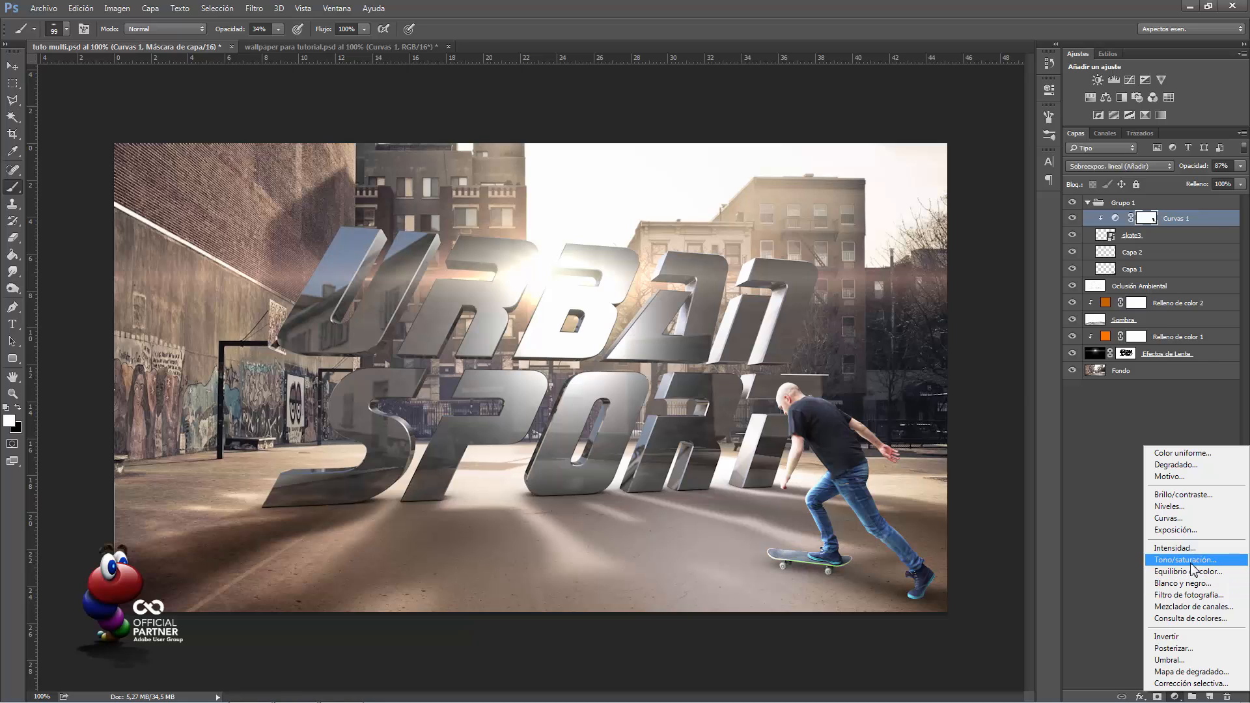
pyautogui.click(1186, 560)
pyautogui.moveTo(934, 199); pyautogui.dragTo(915, 202)
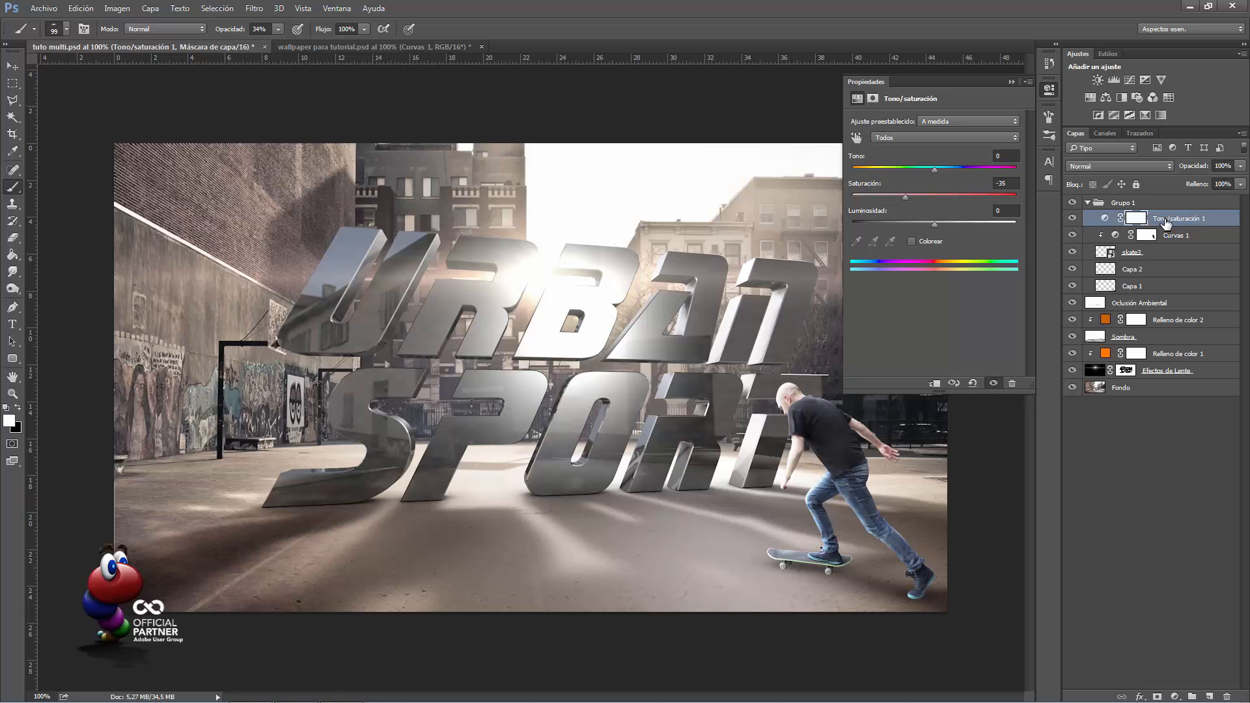
pyautogui.rightClick(1162, 221)
pyautogui.click(1021, 386)
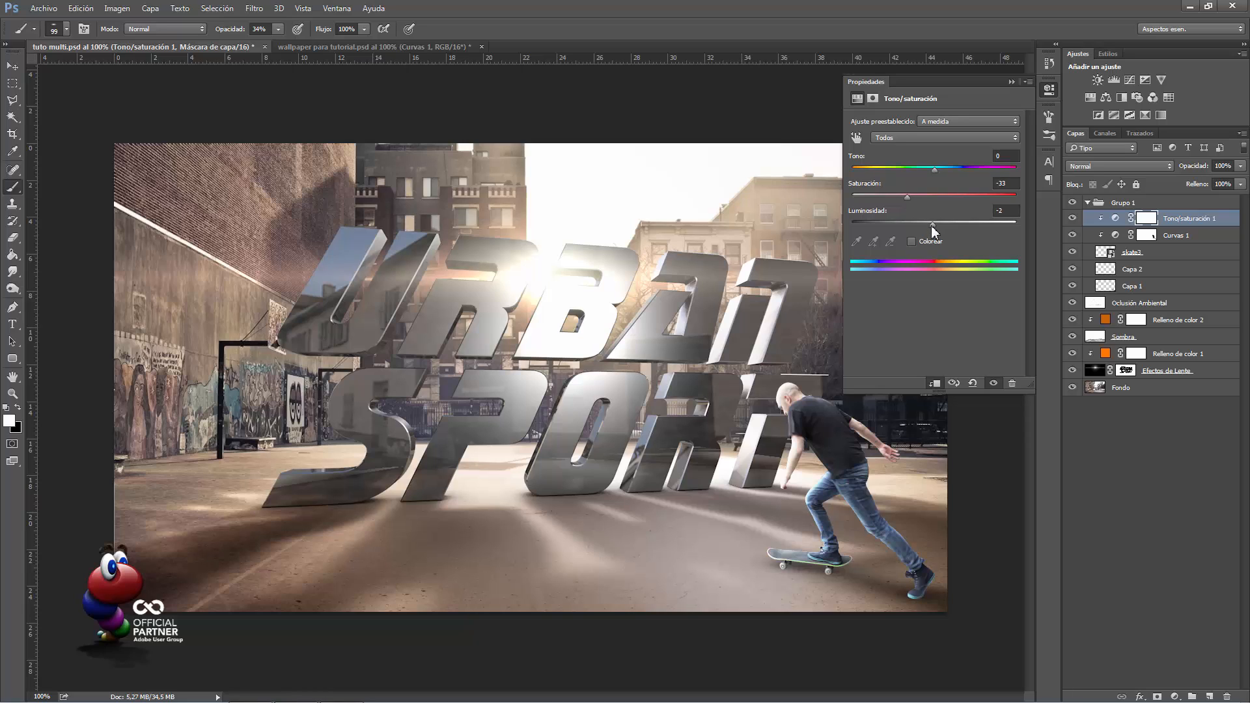
pyautogui.moveTo(932, 226); pyautogui.dragTo(923, 227)
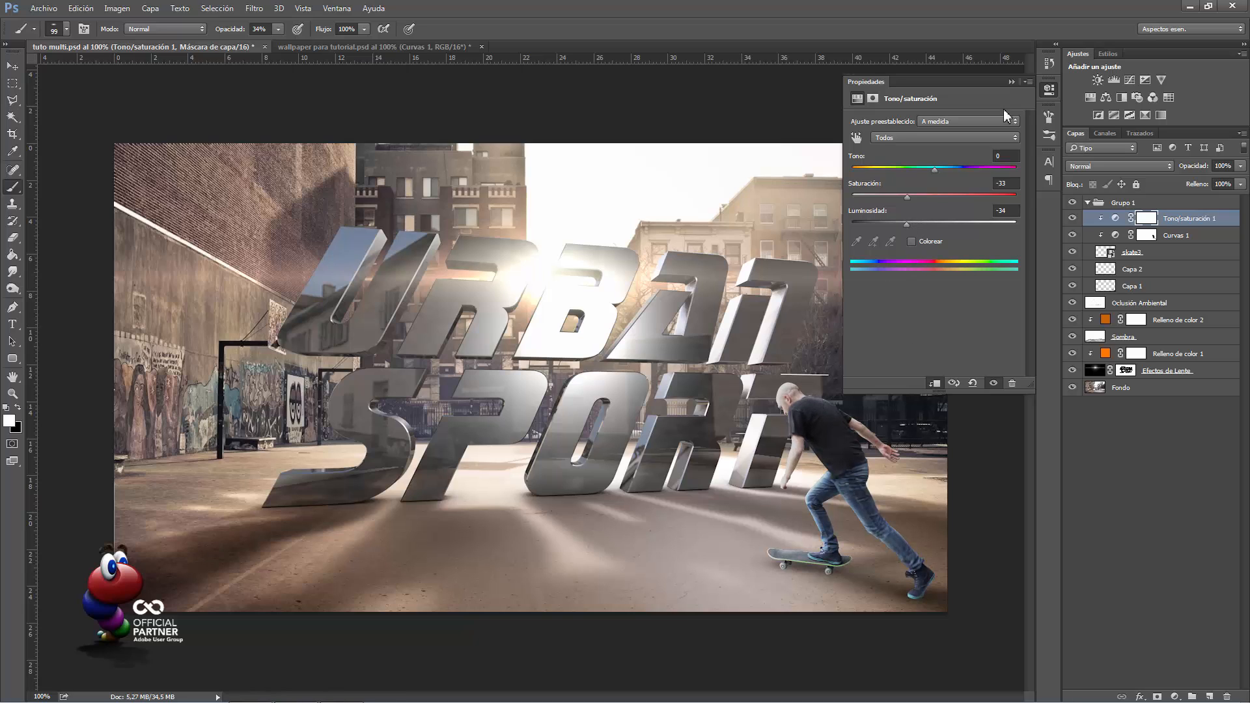
# Collapse the Hue/Saturation properties and compare the skater with the Curves 1 rim light hidden and shown
pyautogui.click(1011, 82)
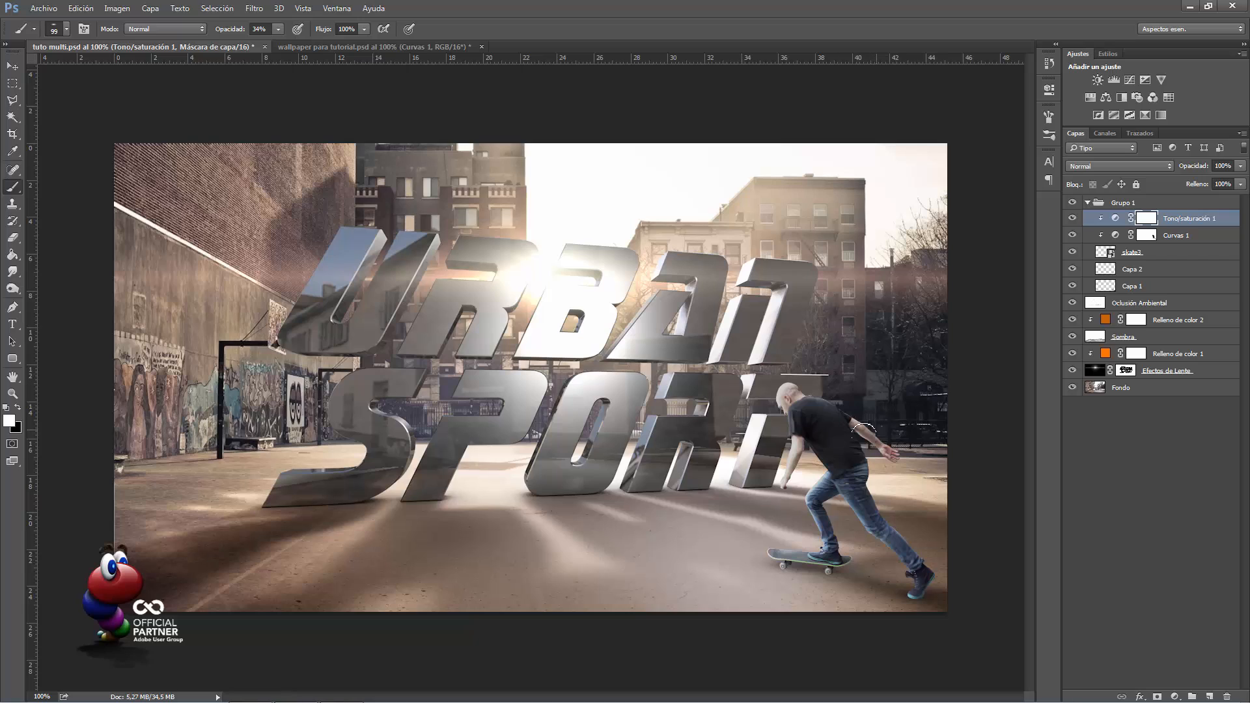
pyautogui.click(1073, 236)
pyautogui.click(1073, 236)
pyautogui.click(1073, 237)
# Collapse the skater's layer group and rename it as skate
pyautogui.click(1087, 202)
pyautogui.doubleClick(1119, 202)
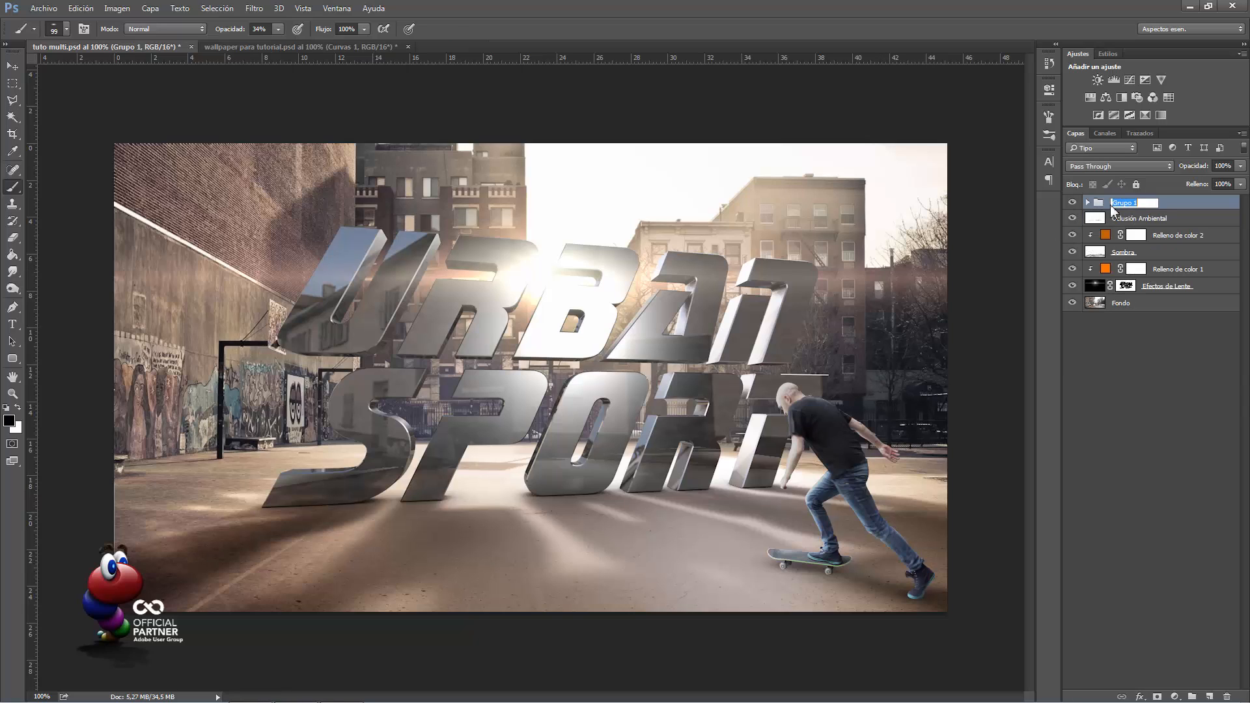
pyautogui.write('skate')
pyautogui.press('Return')
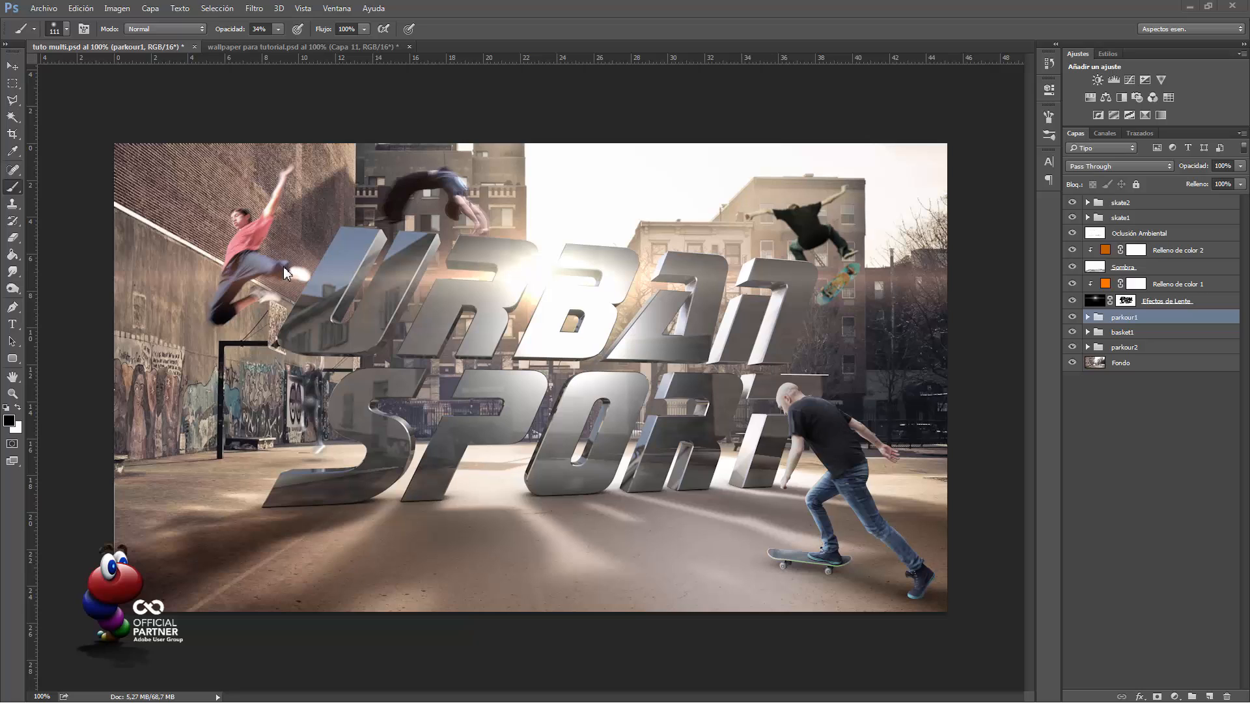
# Expand the parkour1 group and compare the image with the Capa 6 figure hidden and shown
pyautogui.click(1087, 317)
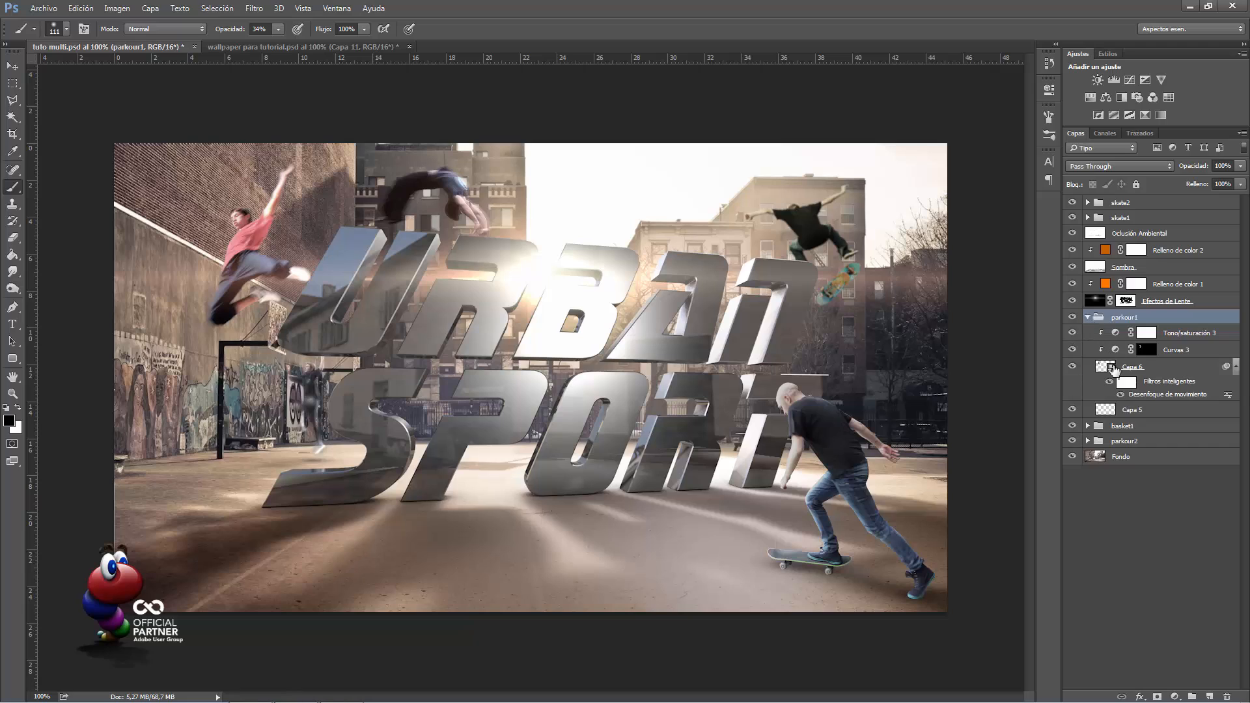
pyautogui.click(1112, 368)
pyautogui.click(1077, 370)
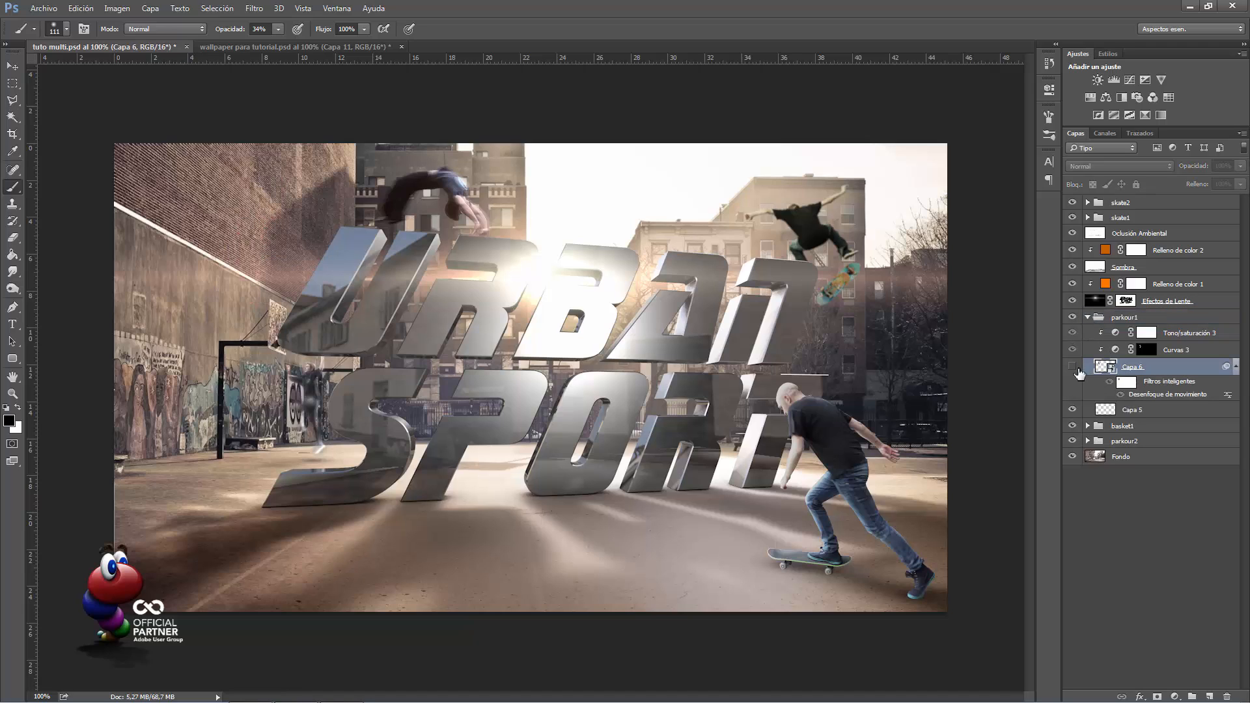
pyautogui.click(1078, 371)
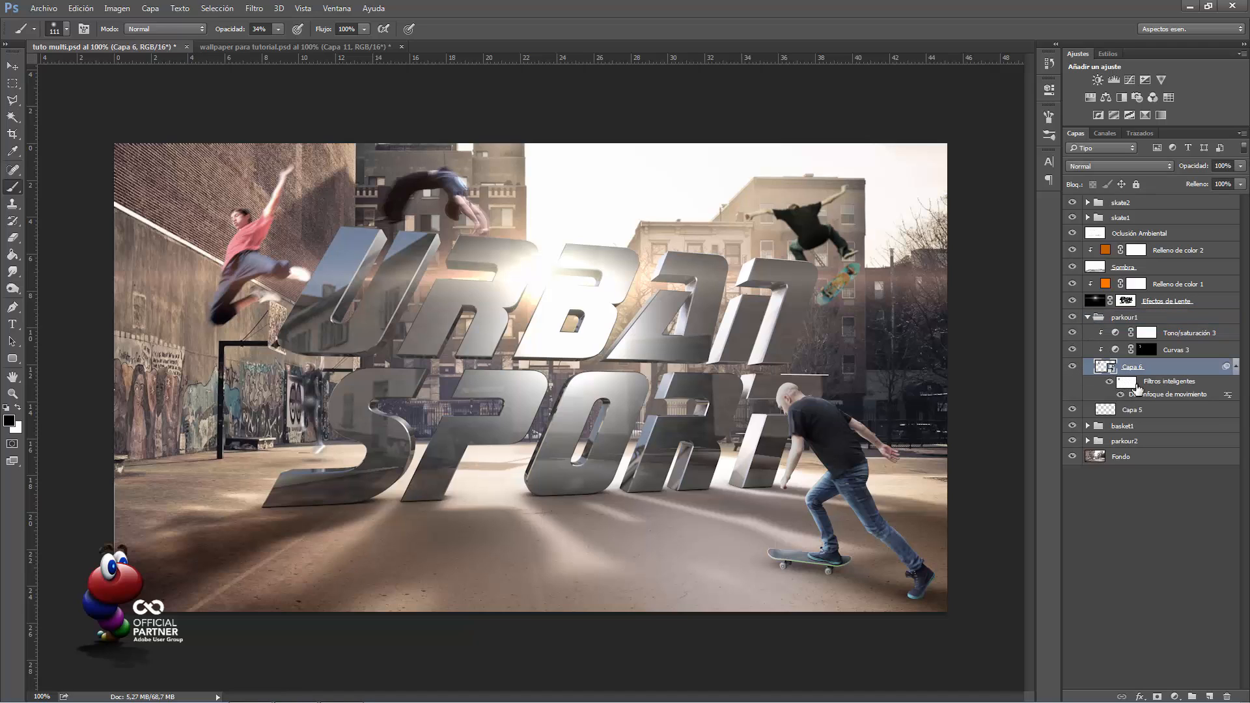
# Compare the parkour figure with and without its motion blur smart filter, check the filter mask, and collapse the group
pyautogui.click(1120, 395)
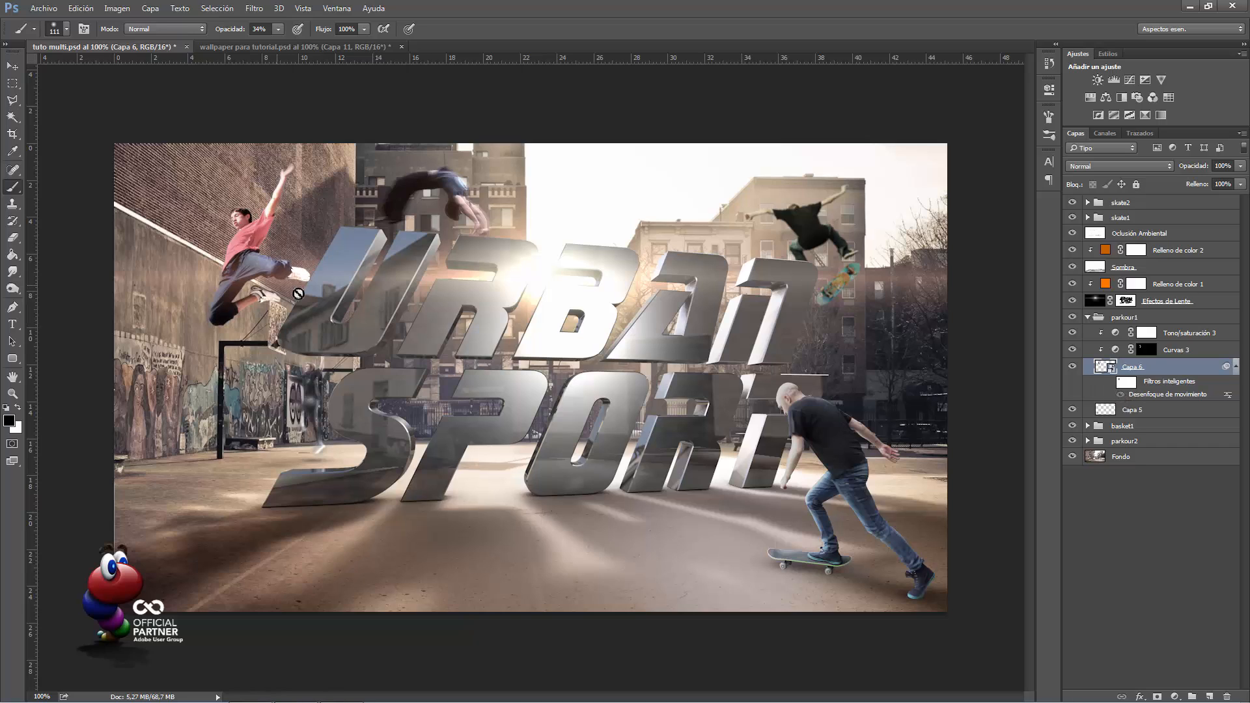
pyautogui.click(1109, 385)
pyautogui.click(1122, 383)
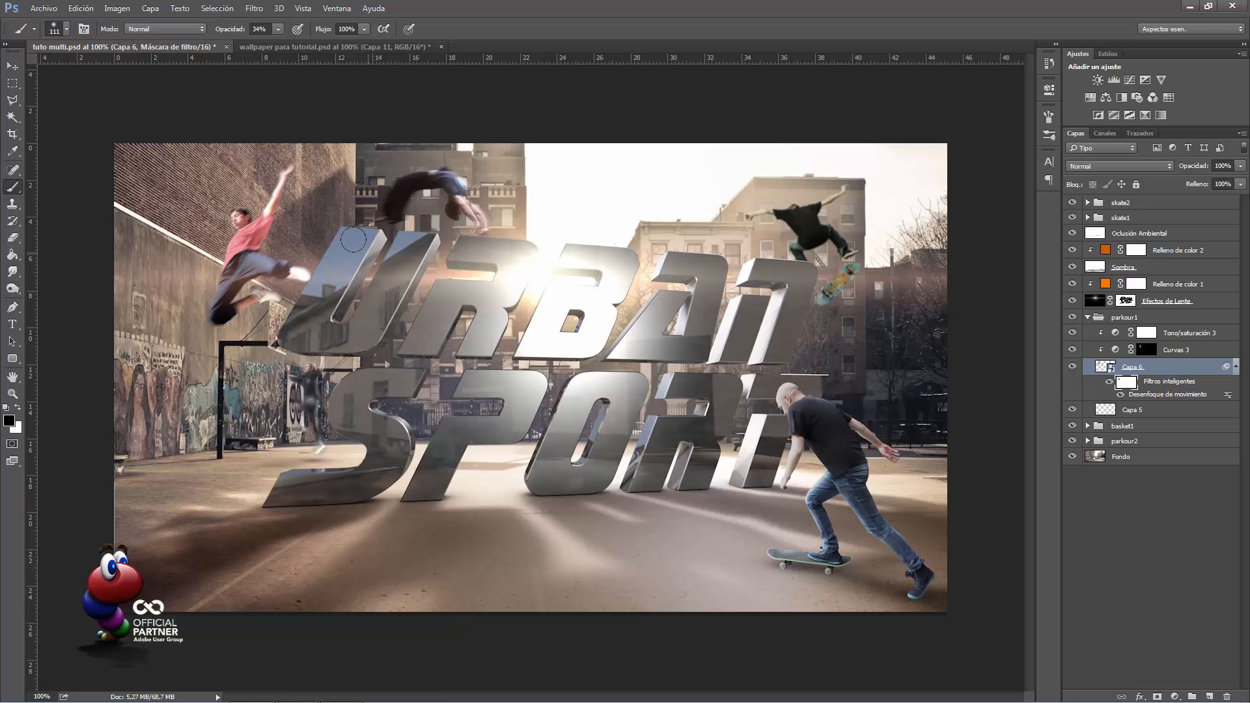
pyautogui.hotkey('ctrl', '2')
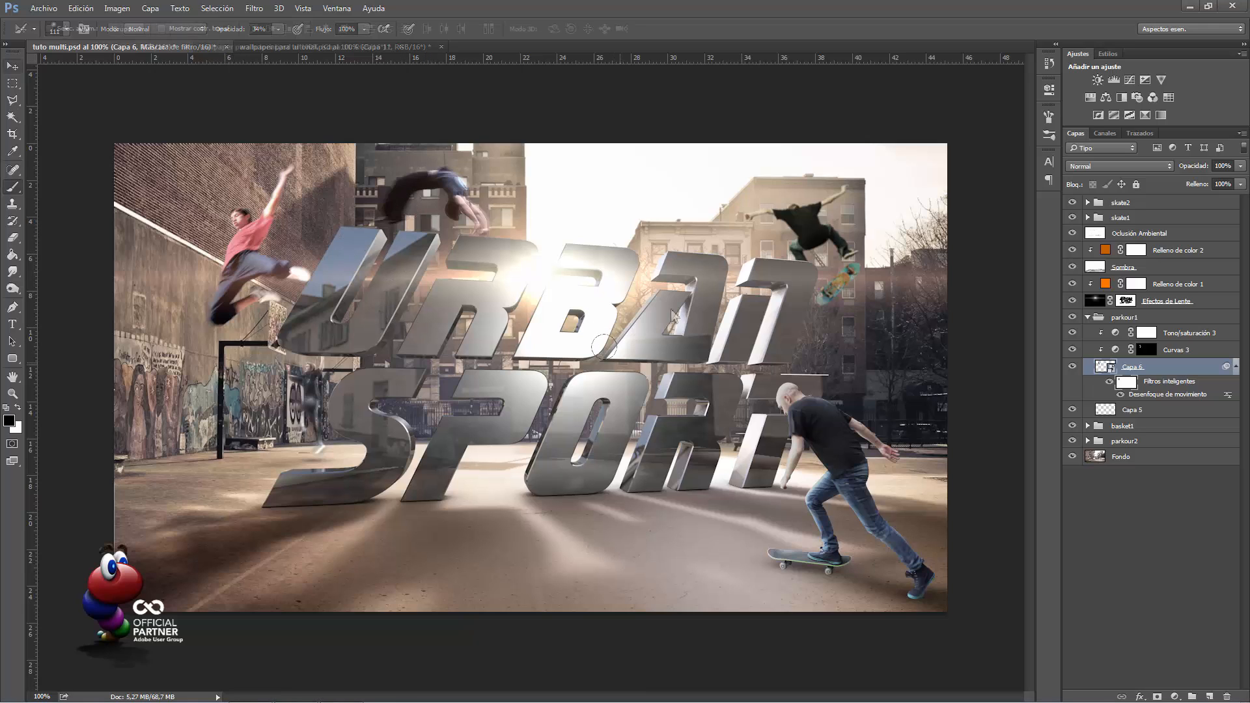
pyautogui.press('v')
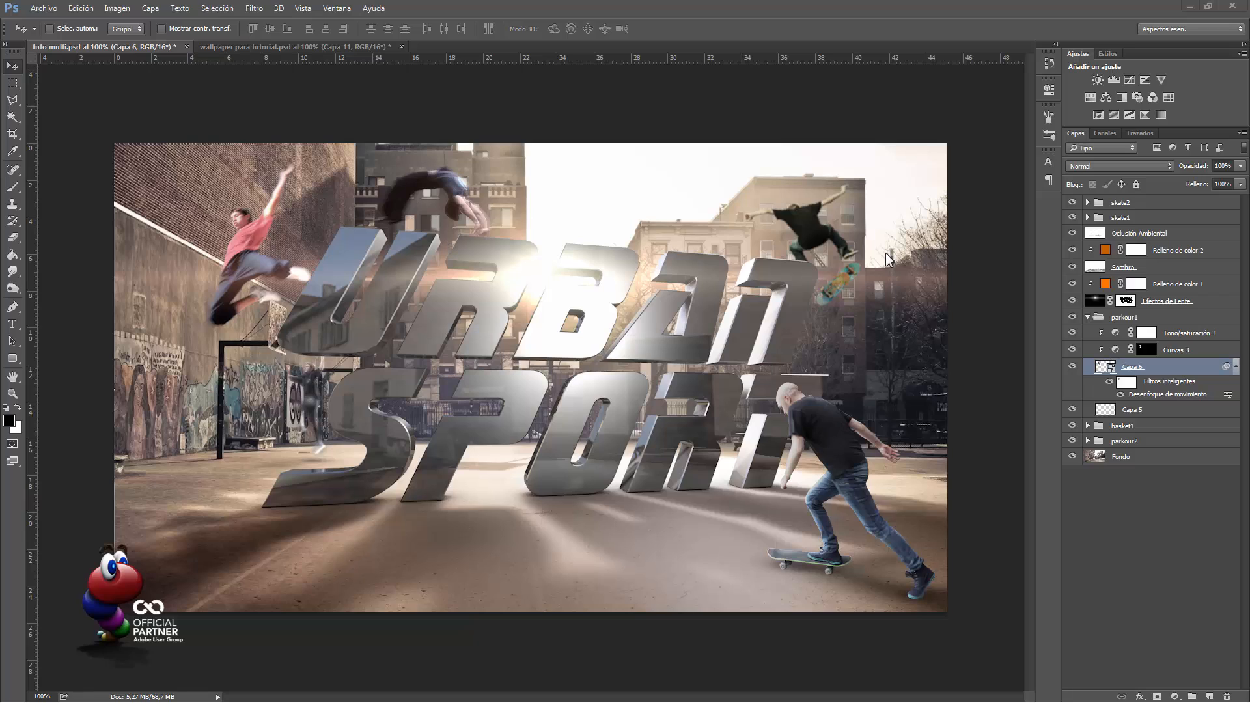
pyautogui.click(1087, 317)
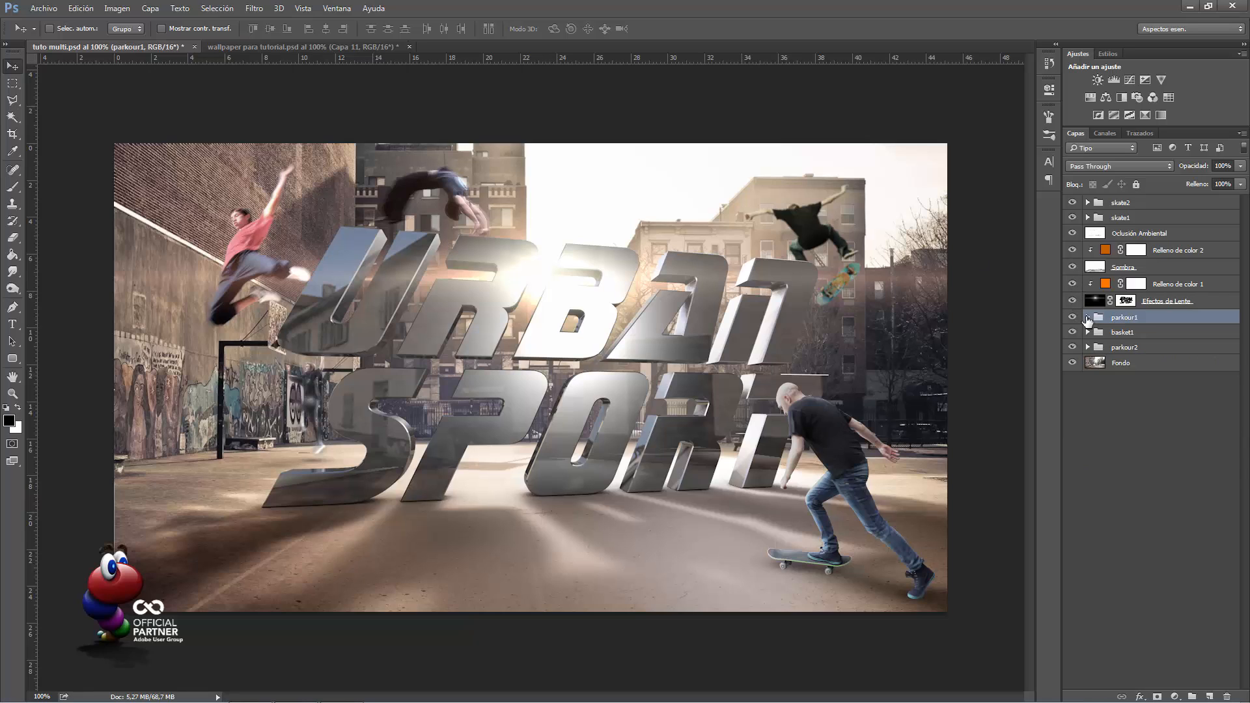
# Add a new layer above Fondo and choose the 2488 smoke brush preset for the Brush tool
pyautogui.click(1118, 368)
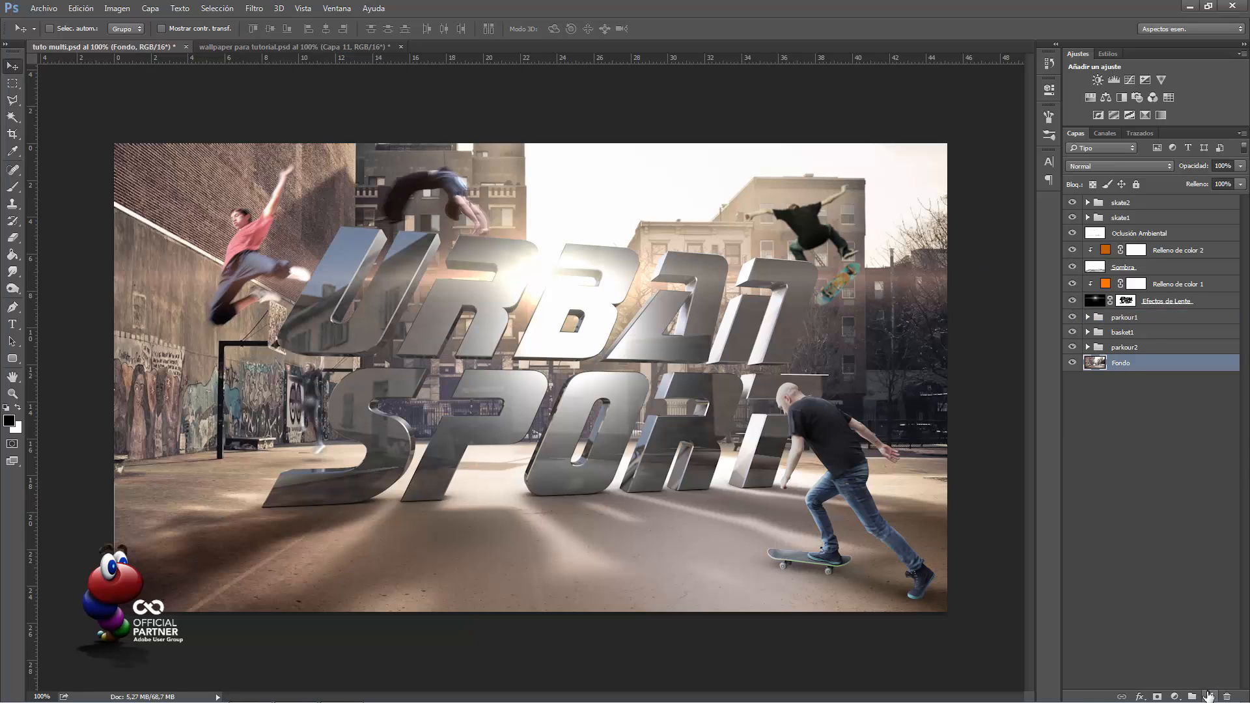
pyautogui.click(1209, 696)
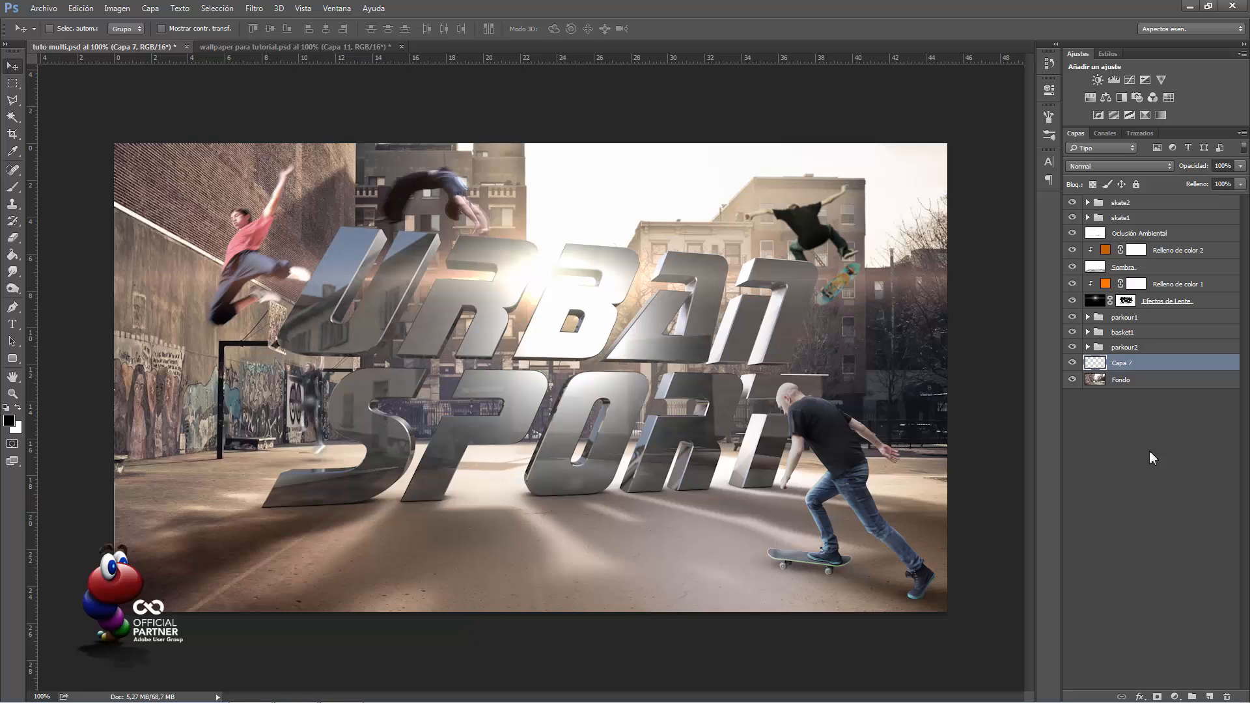
pyautogui.click(13, 186)
pyautogui.click(67, 29)
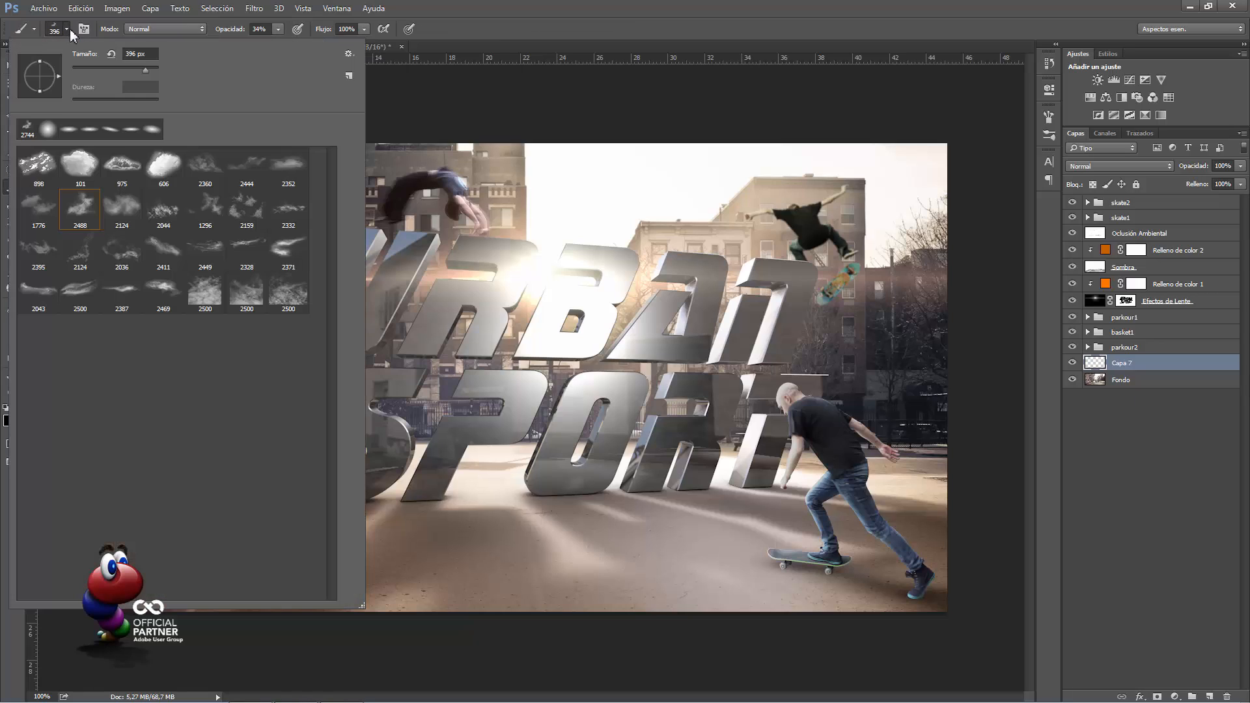
pyautogui.click(88, 221)
pyautogui.click(96, 67)
pyautogui.click(472, 8)
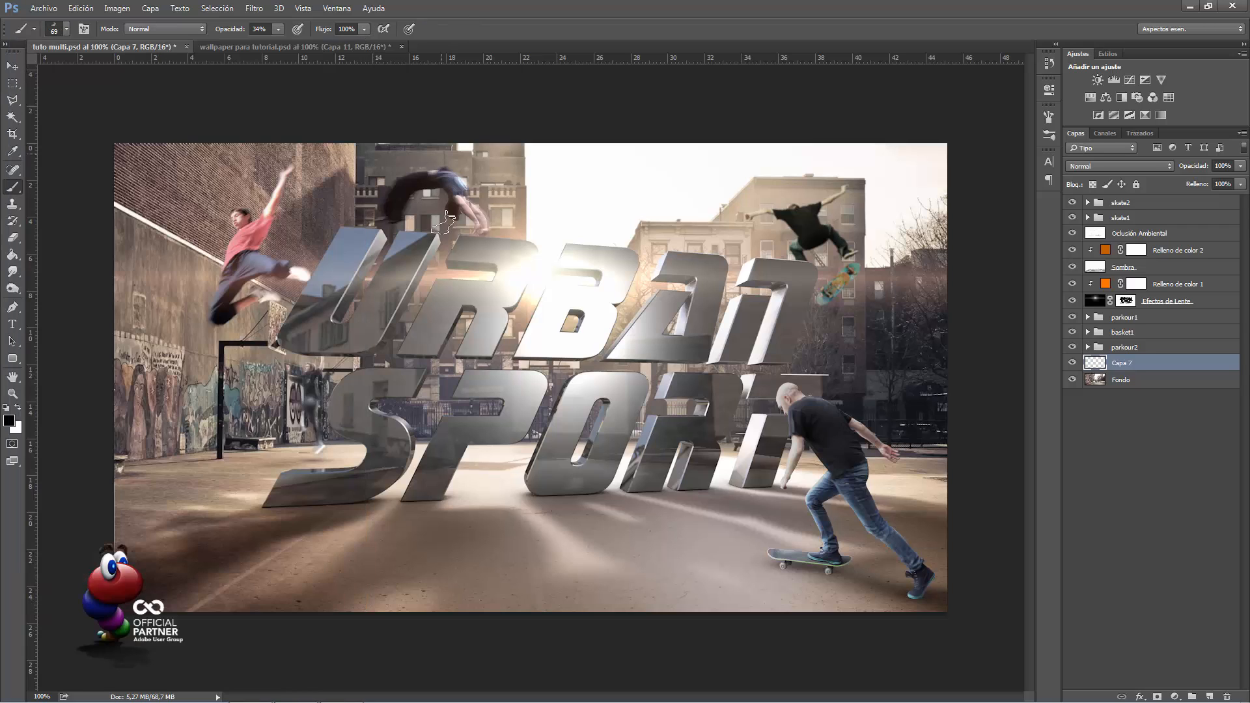
# Switch the foreground color to white, resize the smoke brush to about 413 px, and undo a test dab near the skateboard
pyautogui.keyDown('alt'); pyautogui.moveTo(449, 265); pyautogui.dragTo(509, 265, button='right'); pyautogui.keyUp('alt')
pyautogui.click(18, 407)
pyautogui.keyDown('alt'); pyautogui.moveTo(500, 357); pyautogui.dragTo(554, 354, button='right'); pyautogui.keyUp('alt')
pyautogui.click(847, 544)
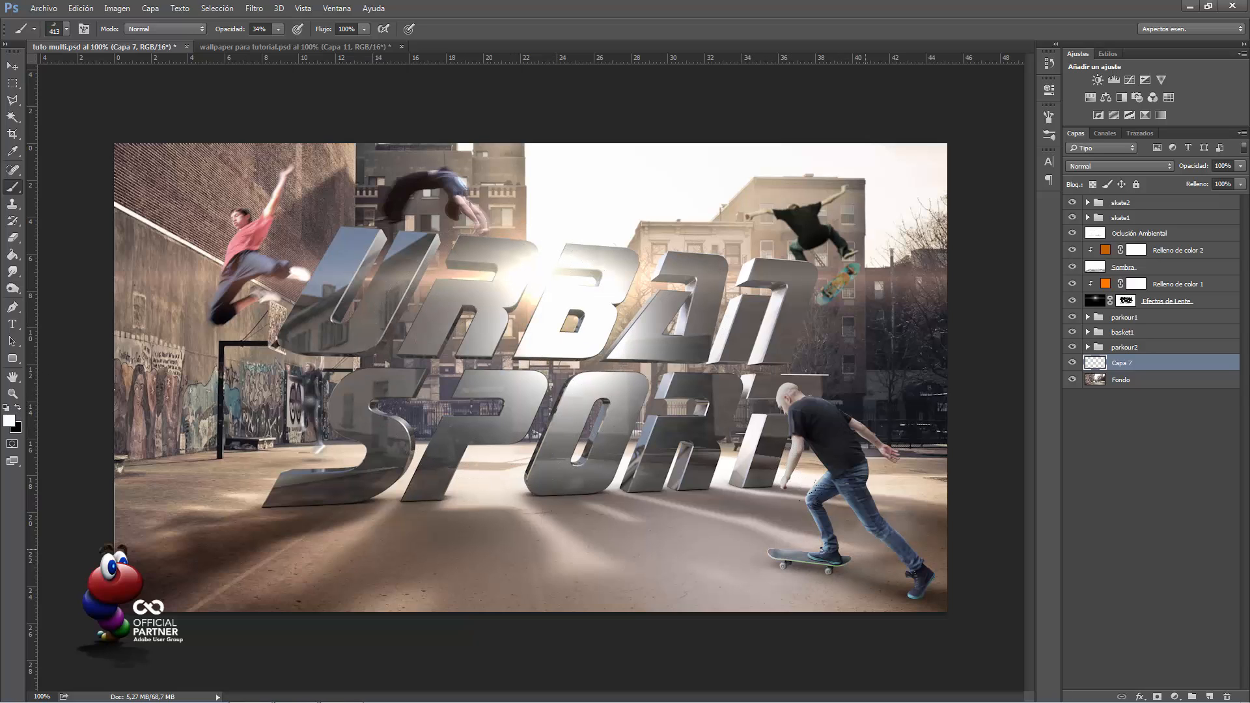
pyautogui.hotkey('ctrl', 'z')
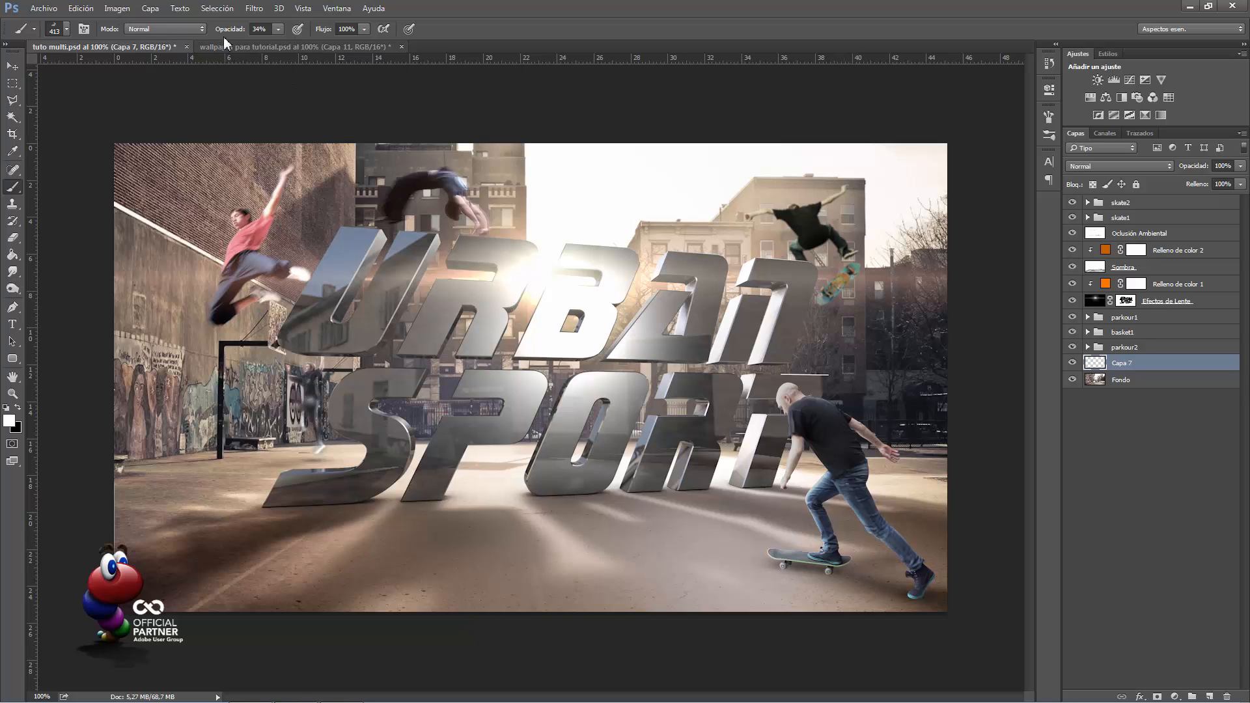
# Set the brush opacity to 100% and size to about 589 px, and paint smoke over the ground around the letter S
pyautogui.moveTo(225, 32); pyautogui.dragTo(418, 38)
pyautogui.keyDown('alt'); pyautogui.moveTo(180, 489); pyautogui.dragTo(274, 491, button='right'); pyautogui.keyUp('alt')
pyautogui.click(187, 477)
pyautogui.moveTo(212, 481); pyautogui.dragTo(384, 506)
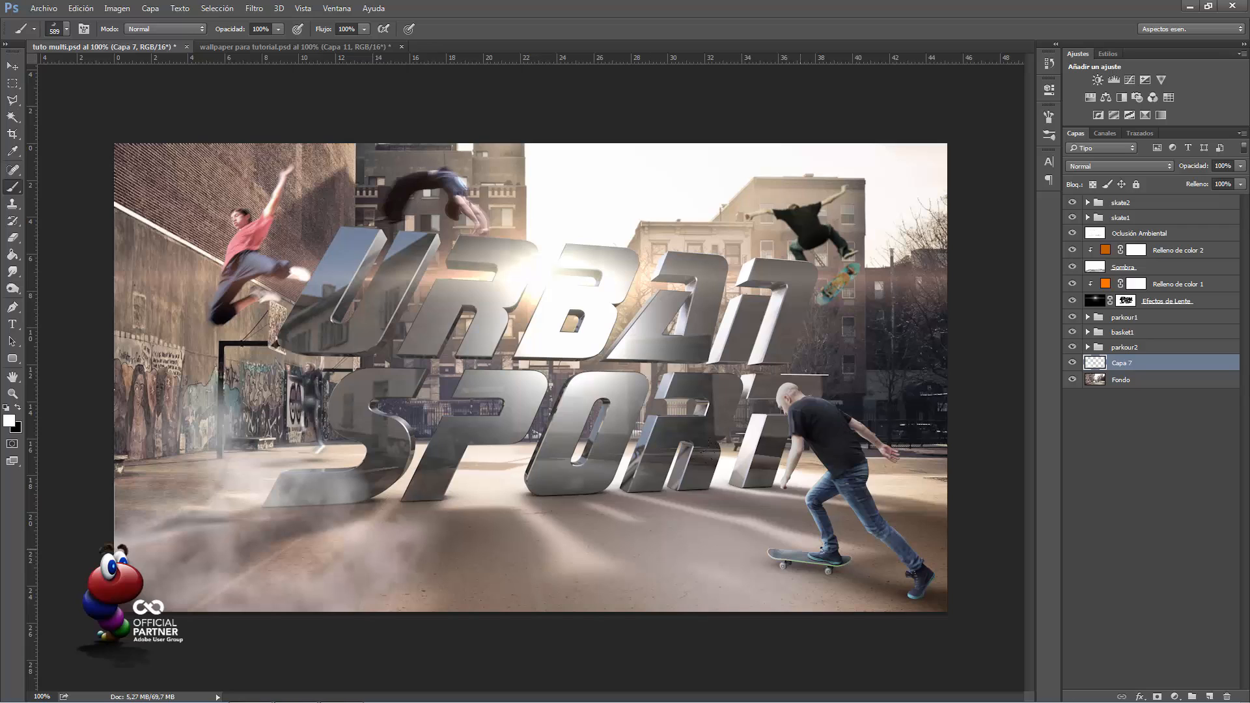
# Rotate the smoke brush tip and continue painting smoke across the ground beneath the lettering and around the skater
pyautogui.rightClick(689, 134)
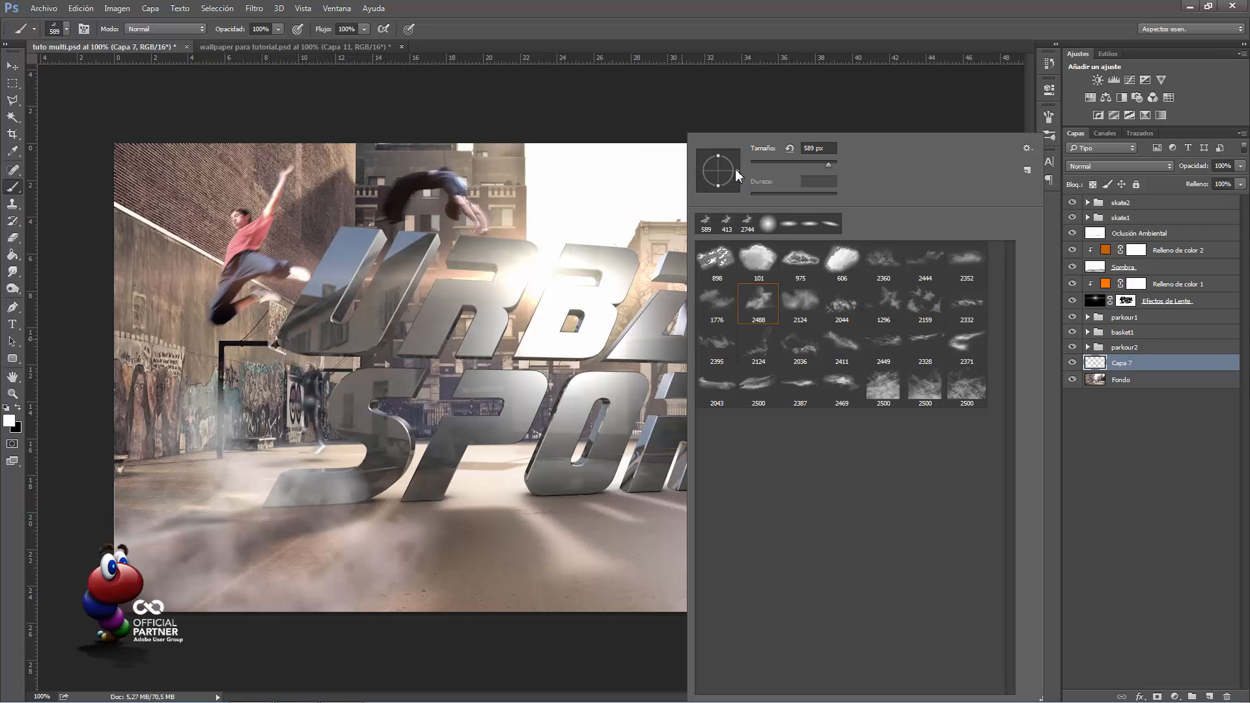
pyautogui.moveTo(674, 514); pyautogui.dragTo(759, 580)
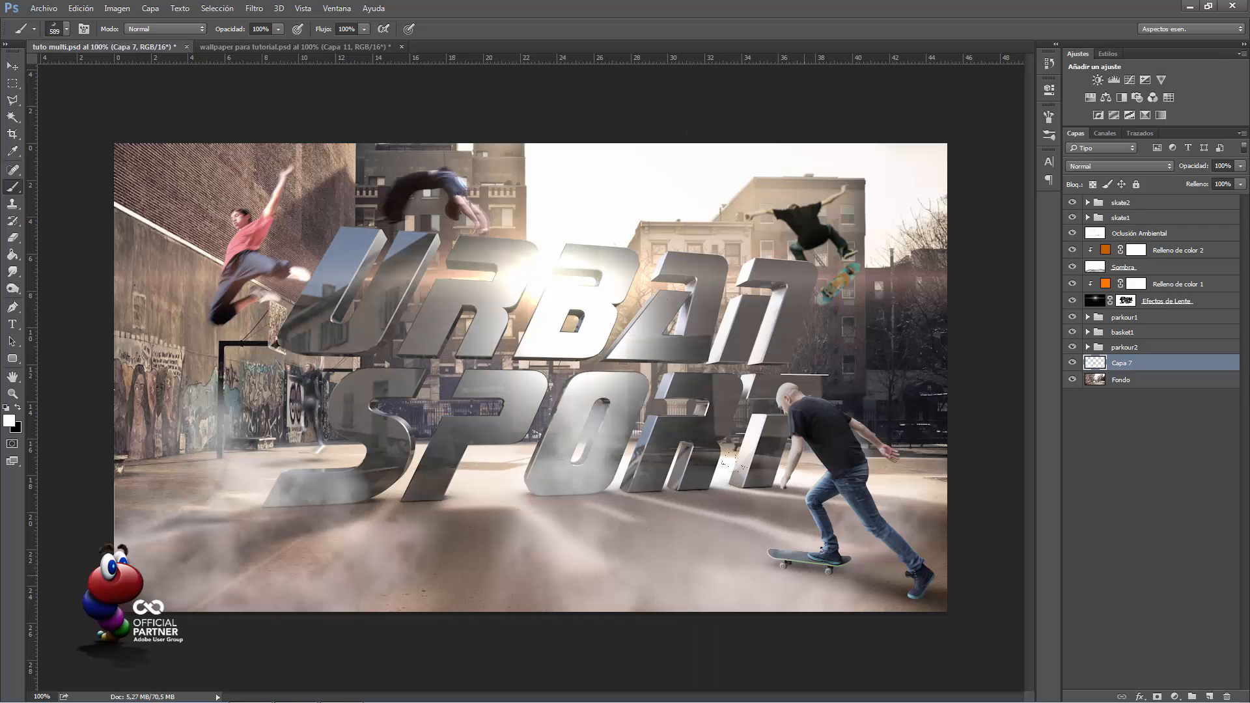
pyautogui.moveTo(732, 463); pyautogui.dragTo(887, 482)
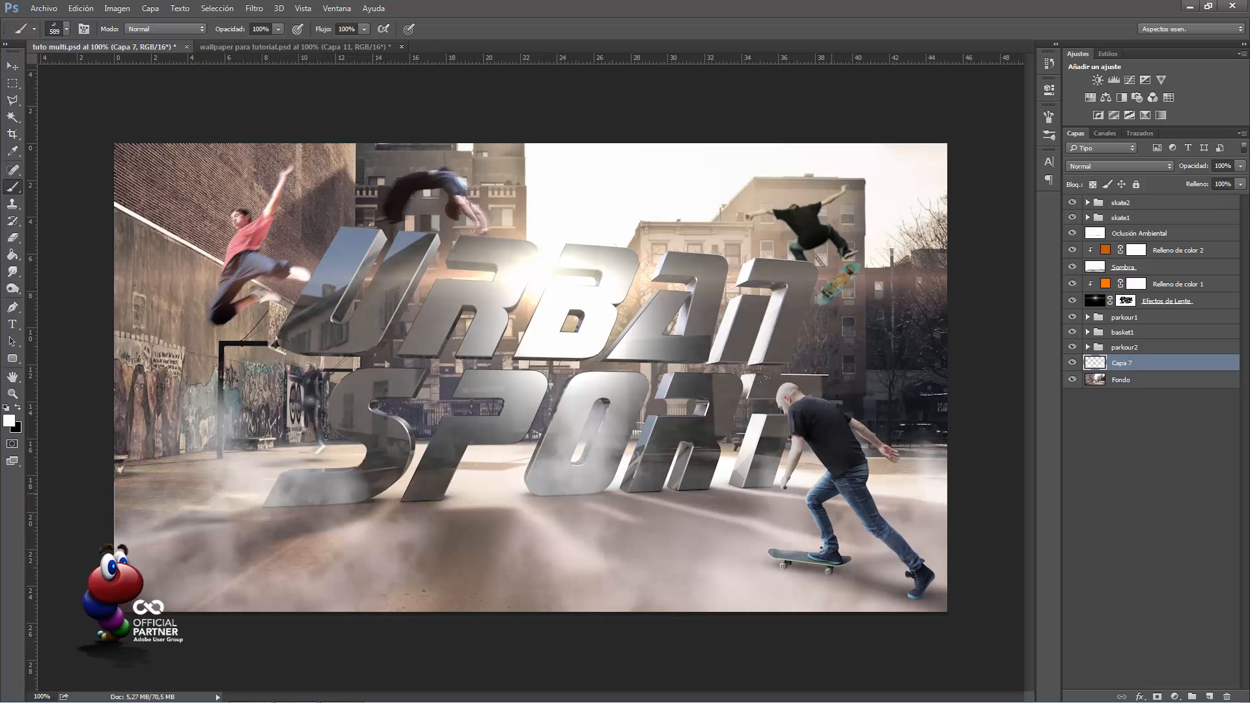
# Add a new layer above the skate2 group and paint smoke over the skater's rear foot, undoing an unwanted stroke
pyautogui.click(1142, 203)
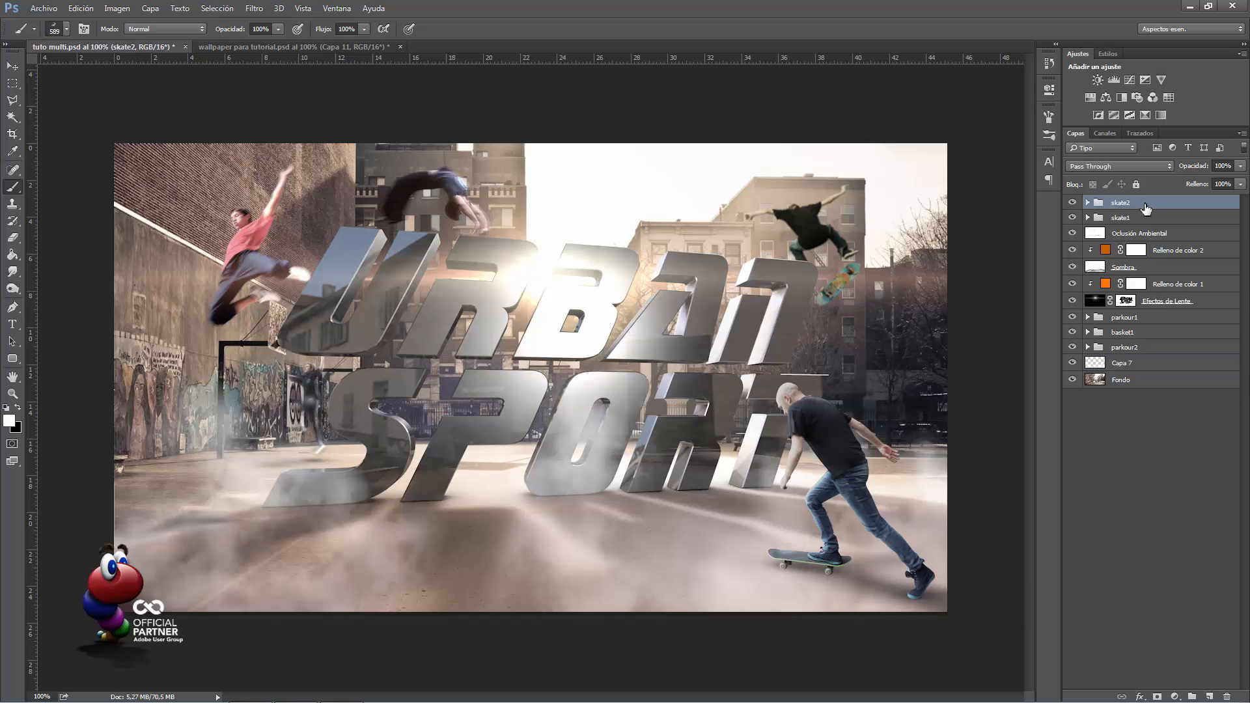
pyautogui.click(1209, 696)
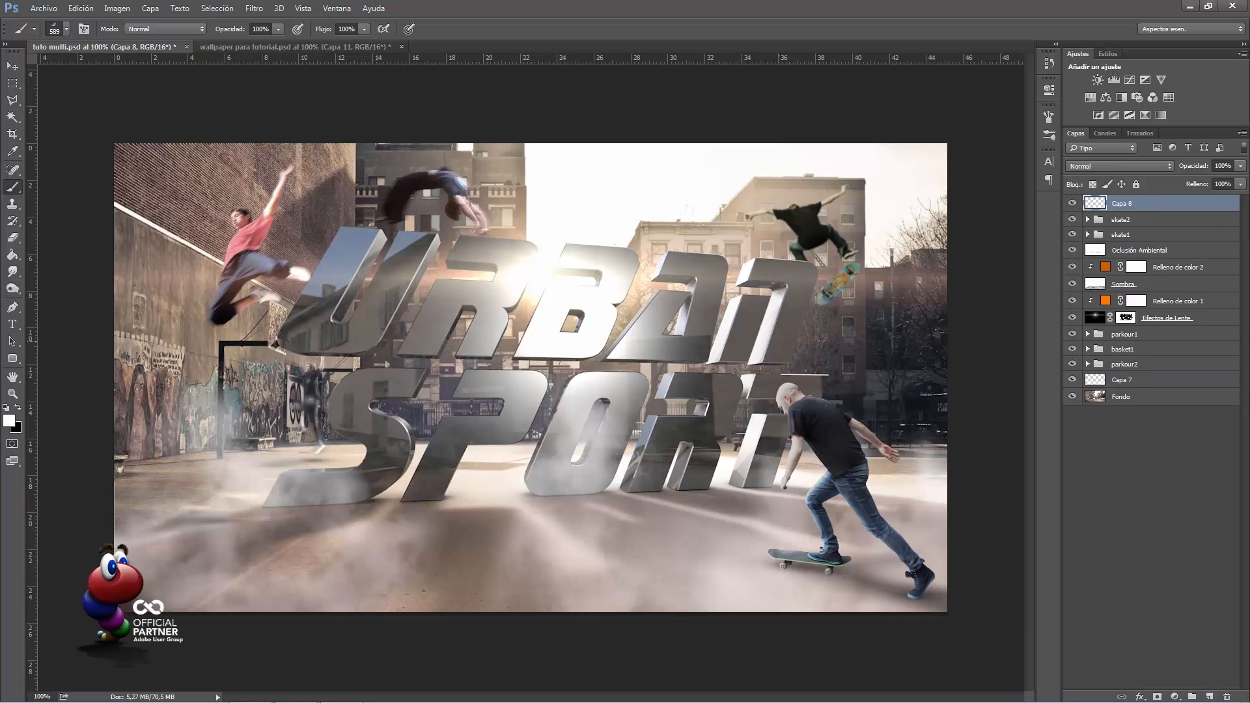
pyautogui.moveTo(840, 534); pyautogui.dragTo(916, 481)
pyautogui.hotkey('ctrl', 'z')
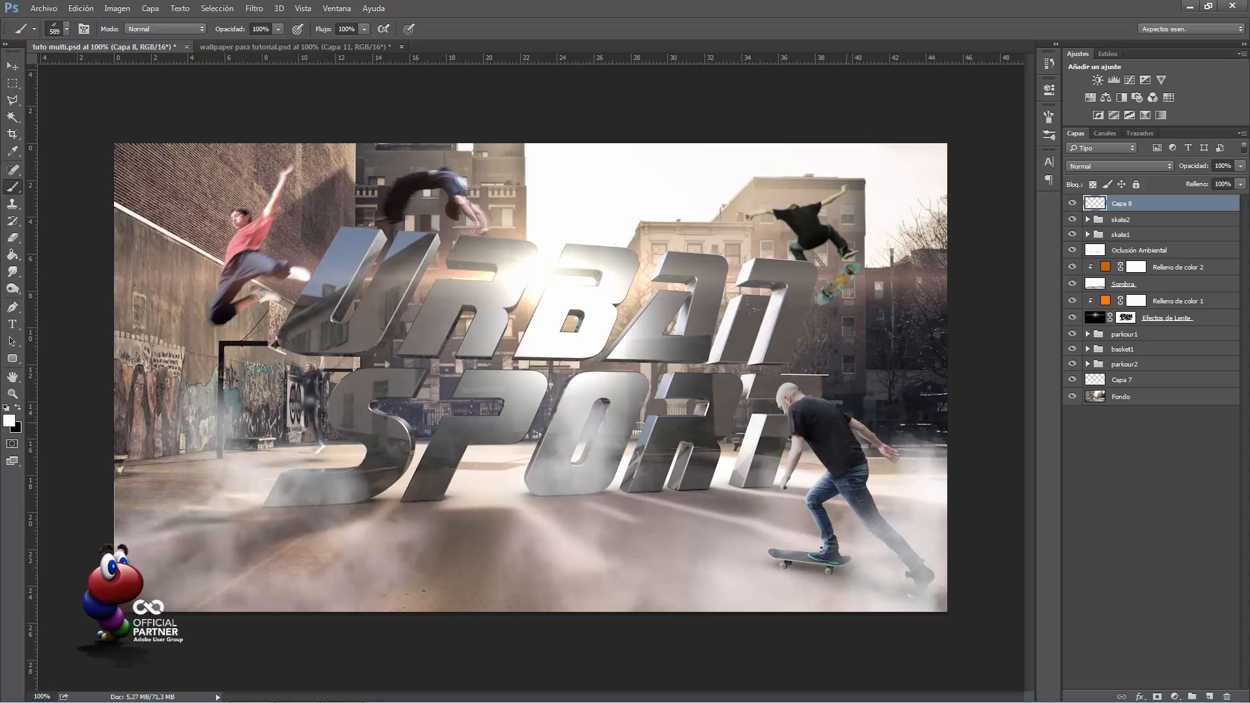
# Add another new layer directly above Fondo and rotate the smoke brush tip to a different angle
pyautogui.click(1102, 384)
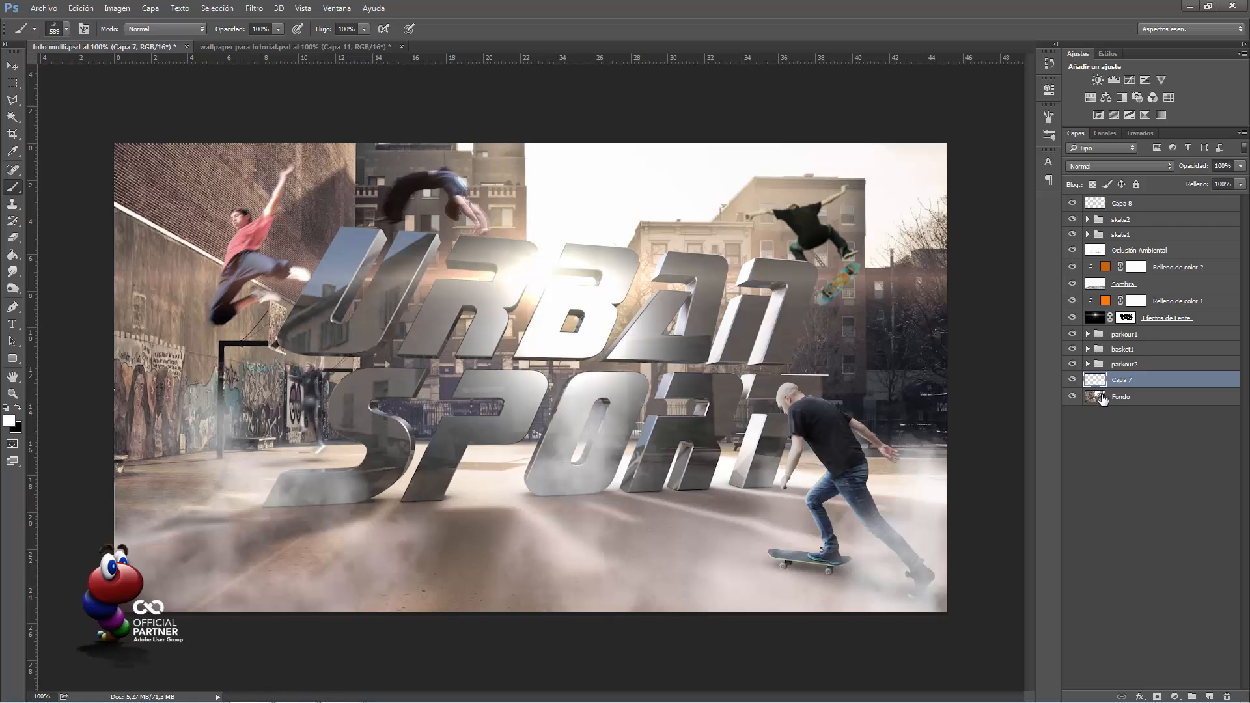
pyautogui.click(1107, 398)
pyautogui.click(1209, 696)
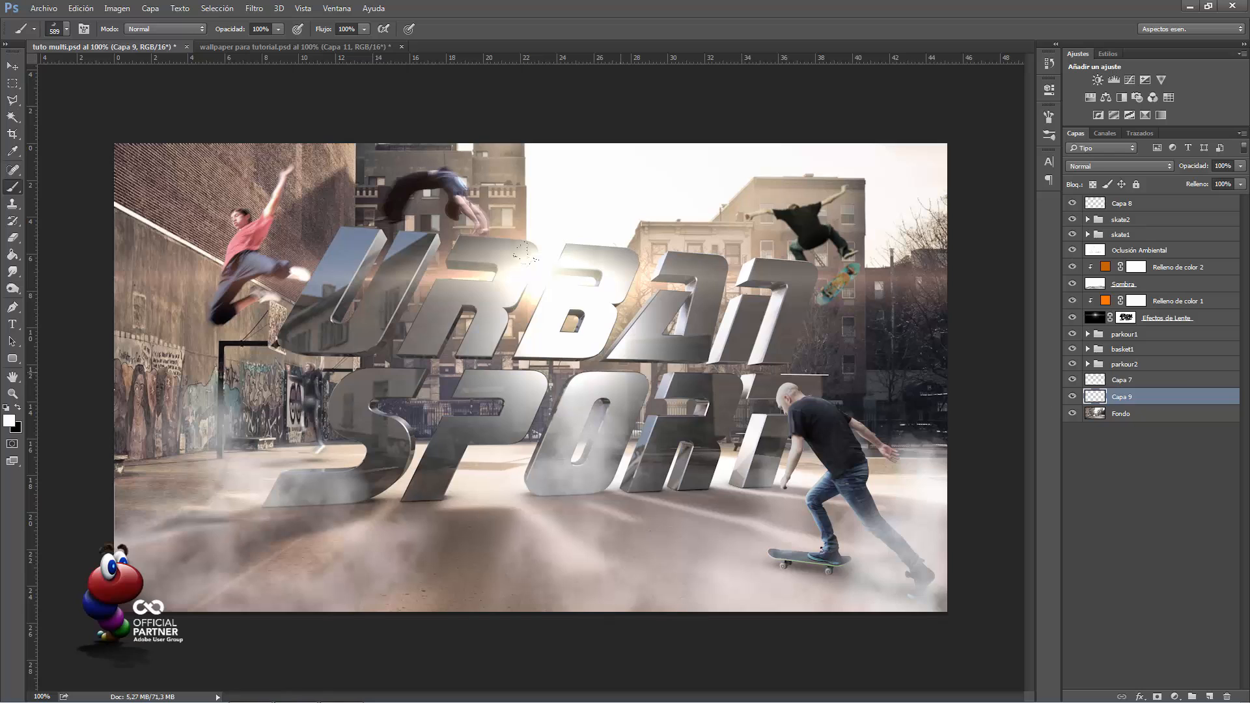
pyautogui.rightClick(603, 372)
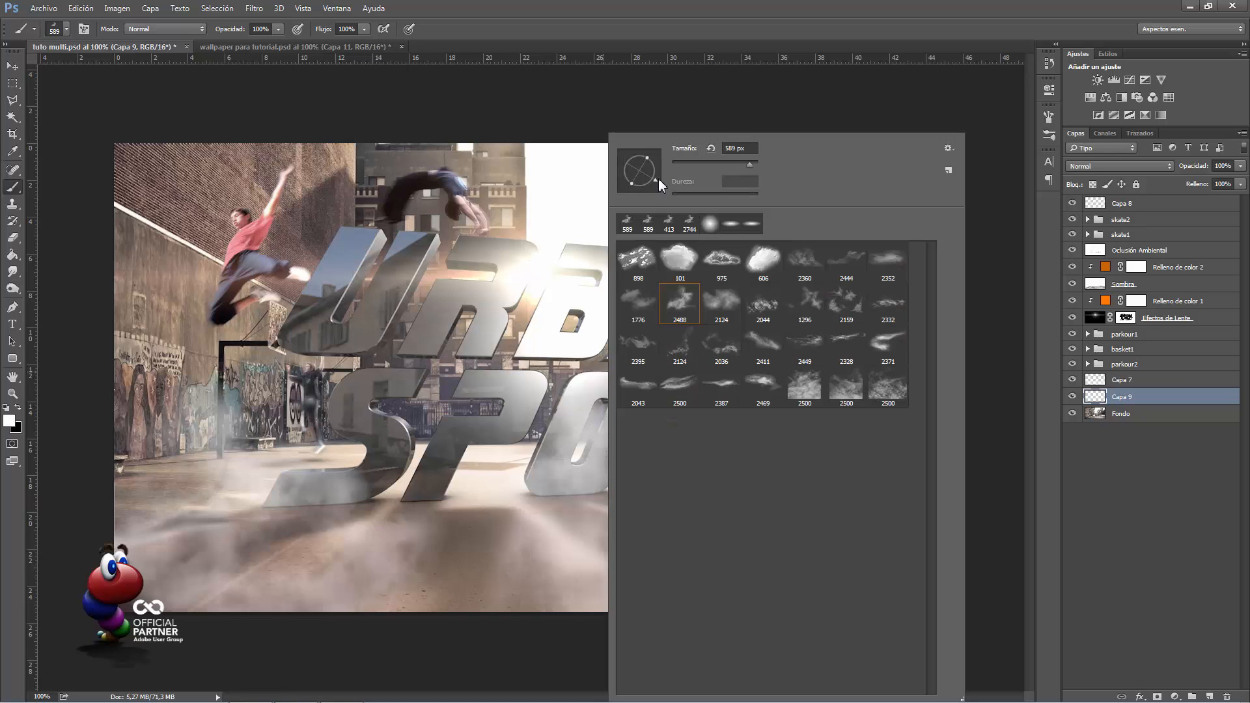
pyautogui.moveTo(656, 174); pyautogui.dragTo(659, 165)
pyautogui.press('Return')
# Paint smoke across the SPORT letters with the brush at about 409 px on S and P and about 267 px on R and T
pyautogui.keyDown('alt'); pyautogui.moveTo(444, 371); pyautogui.dragTo(384, 387, button='right'); pyautogui.keyUp('alt')
pyautogui.click(365, 418)
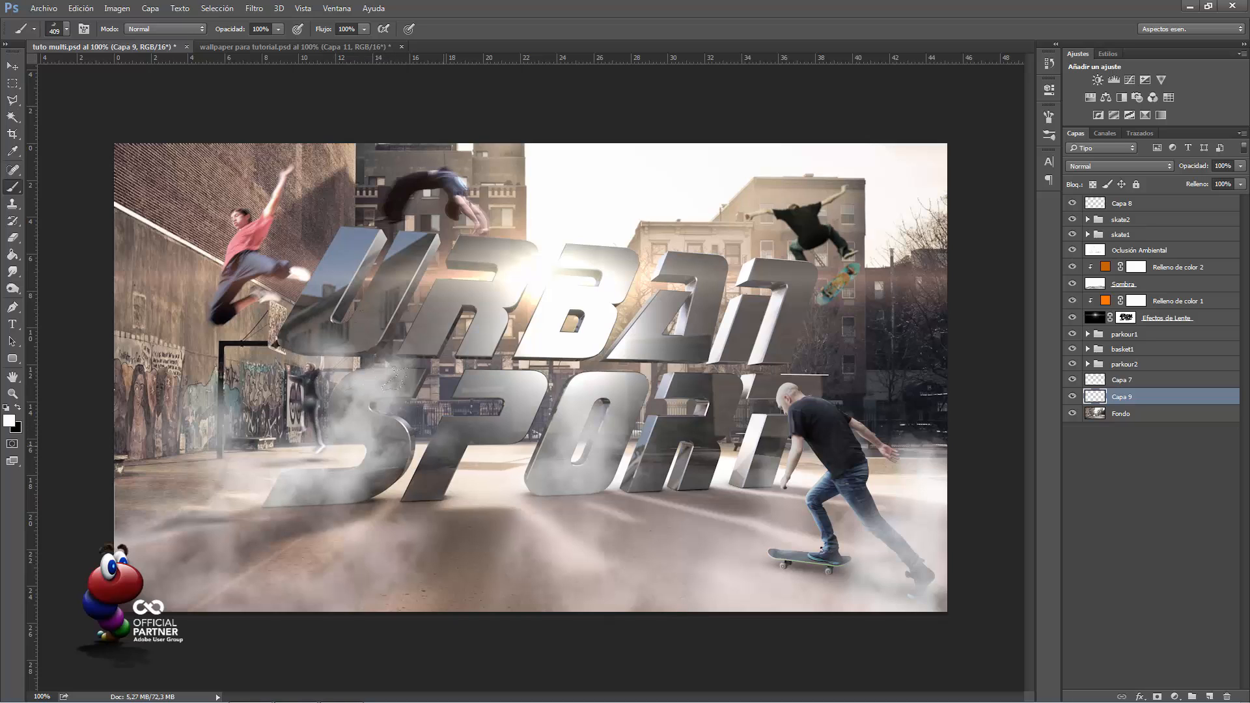
pyautogui.click(466, 374)
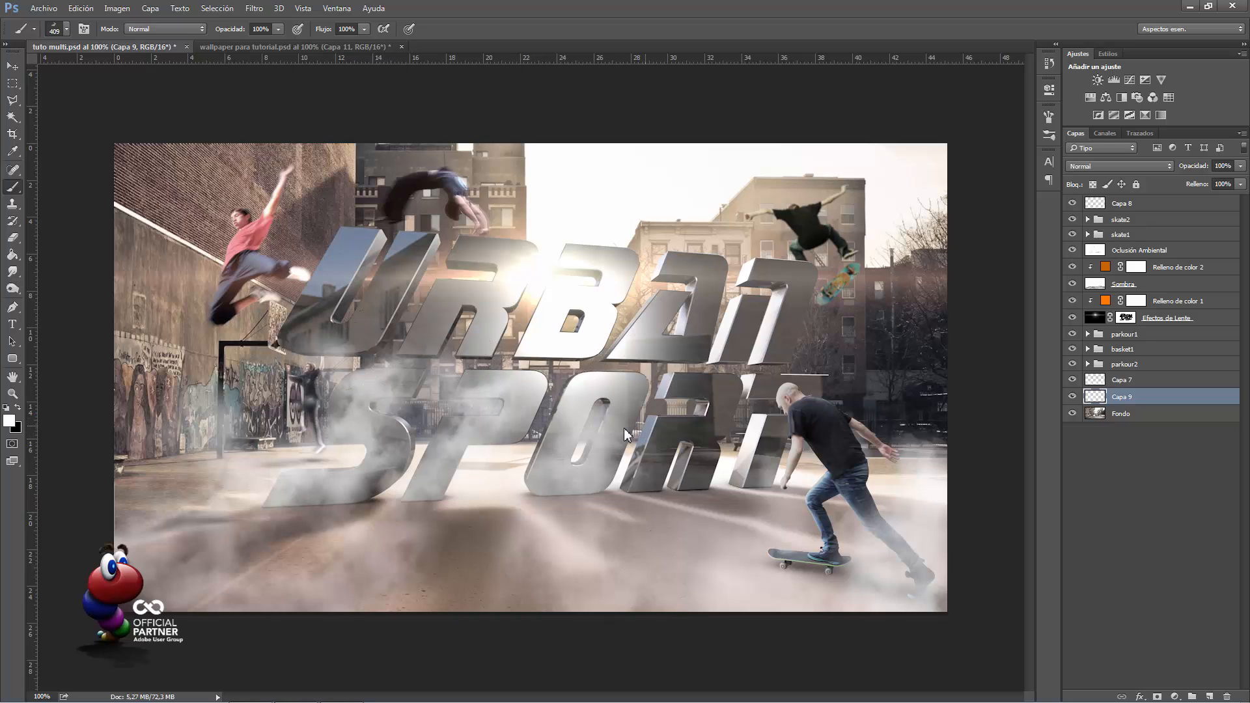
pyautogui.keyDown('alt'); pyautogui.moveTo(623, 427); pyautogui.dragTo(599, 432, button='right'); pyautogui.keyUp('alt')
pyautogui.click(650, 440)
pyautogui.click(732, 447)
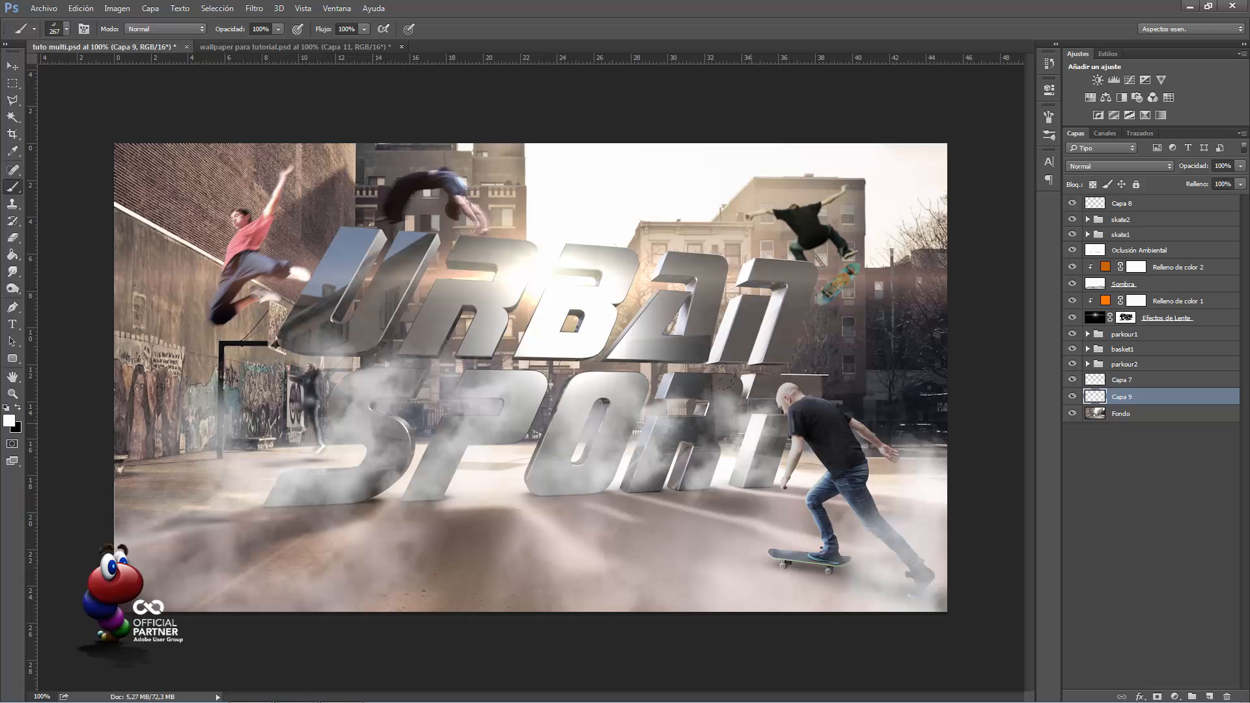
pyautogui.click(683, 384)
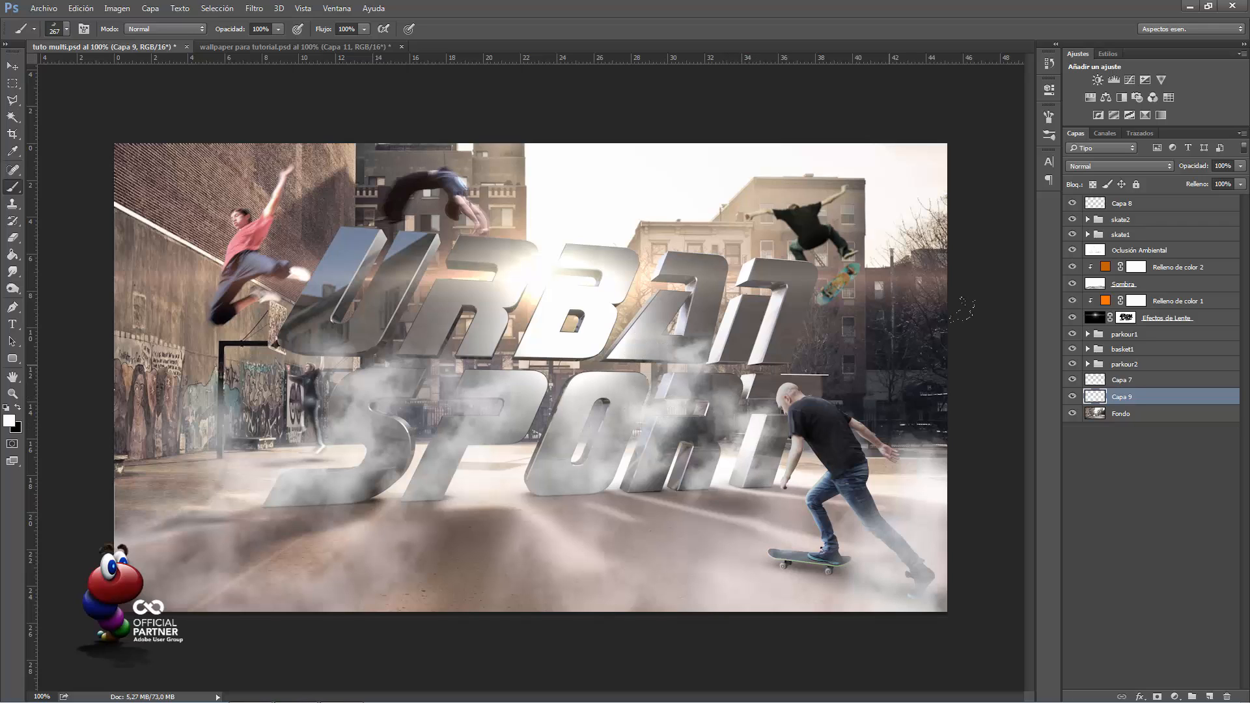
# Load the lettering selection from the Búfer de Objetos 1 channel and invert it with the Capa 9 smoke layer active
pyautogui.click(1101, 134)
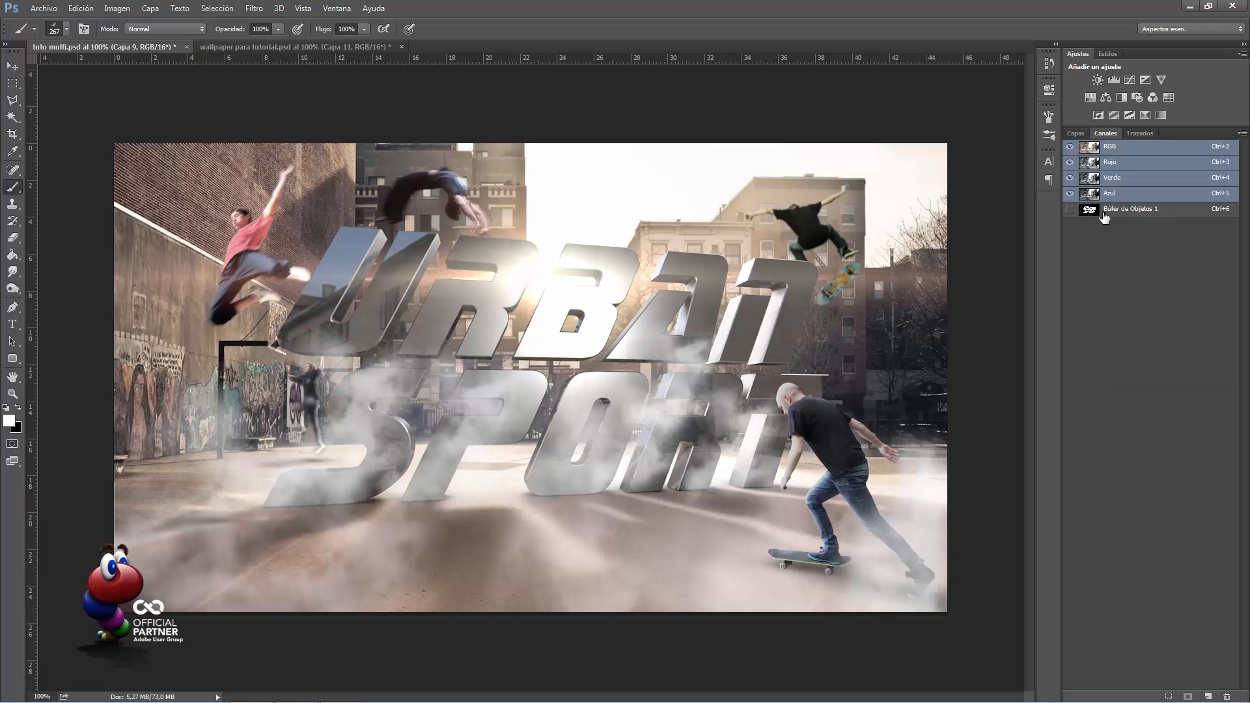
pyautogui.keyDown('ctrl'); pyautogui.click(1098, 215); pyautogui.keyUp('ctrl')
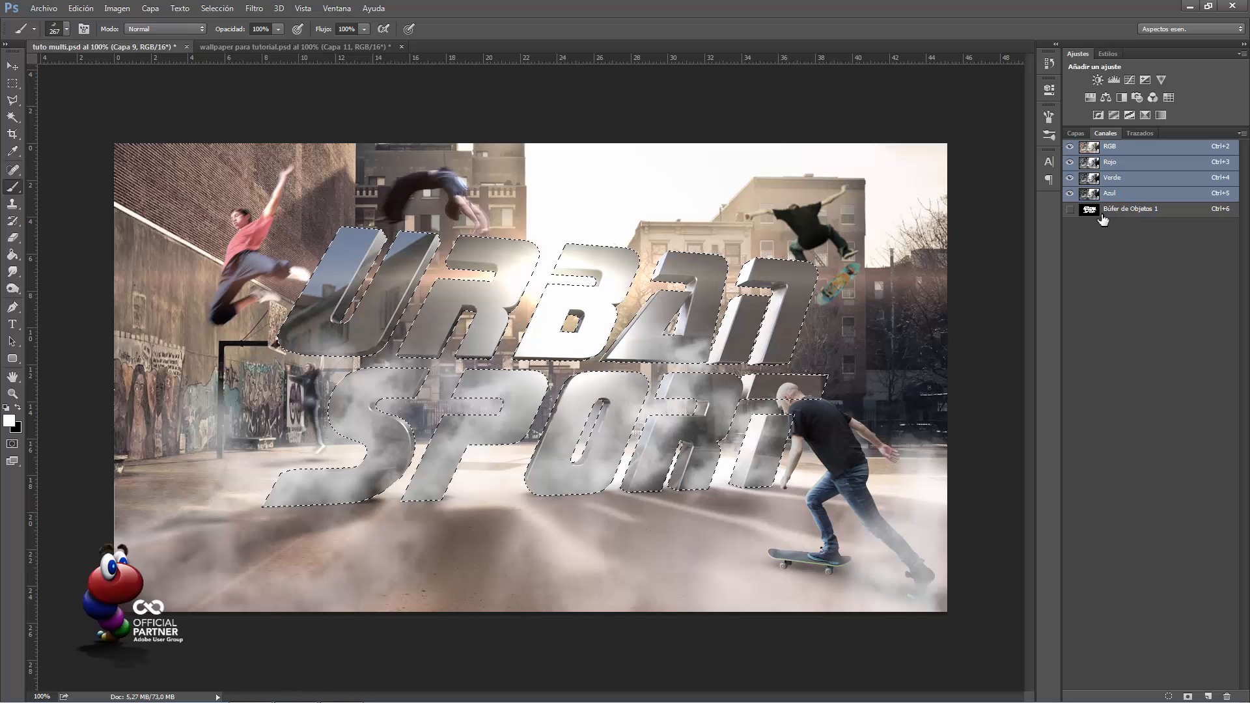
pyautogui.click(1077, 133)
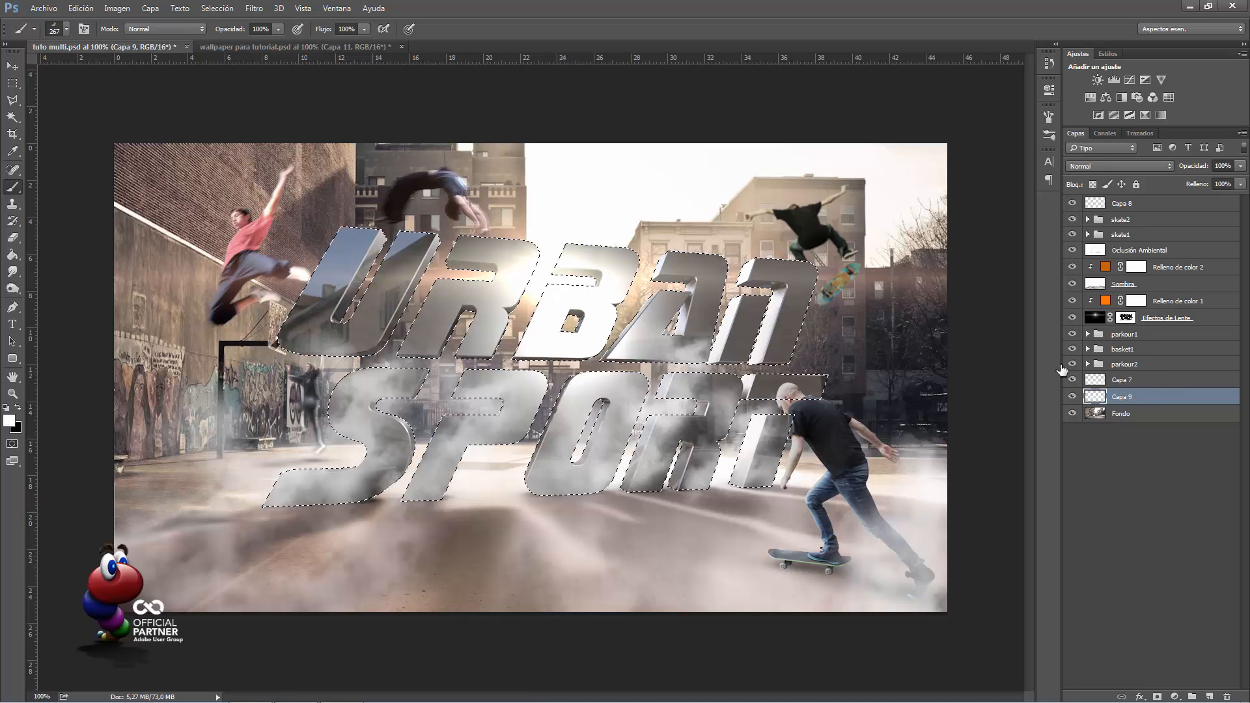
pyautogui.click(217, 8)
pyautogui.click(233, 54)
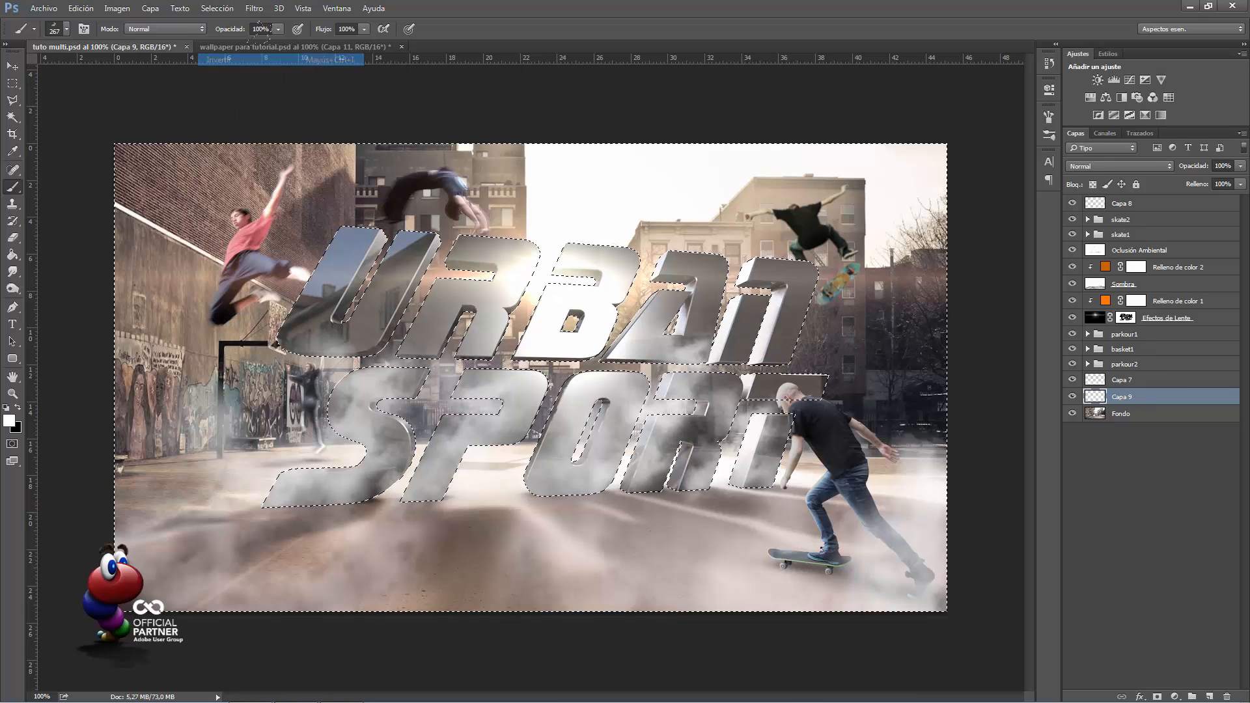
# Mask the Capa 9 smoke layer with the active selection and lower the layer's opacity to 78%
pyautogui.click(1157, 695)
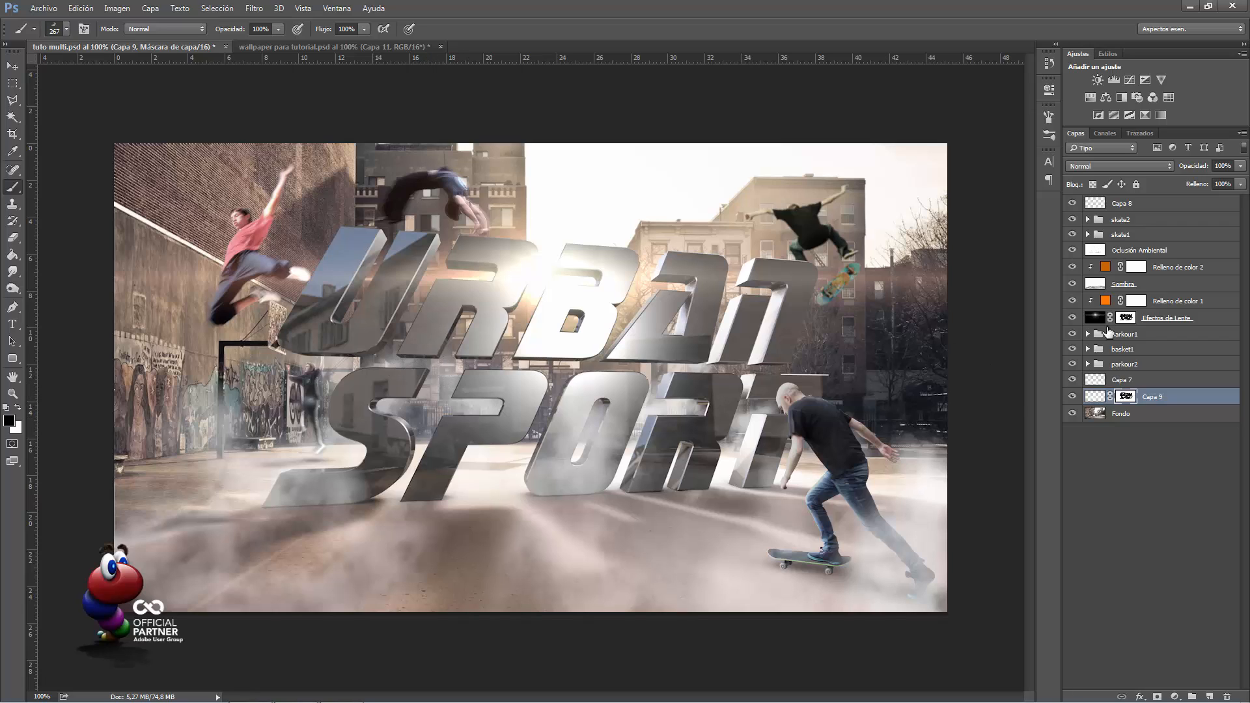
pyautogui.click(1095, 396)
pyautogui.press('x')
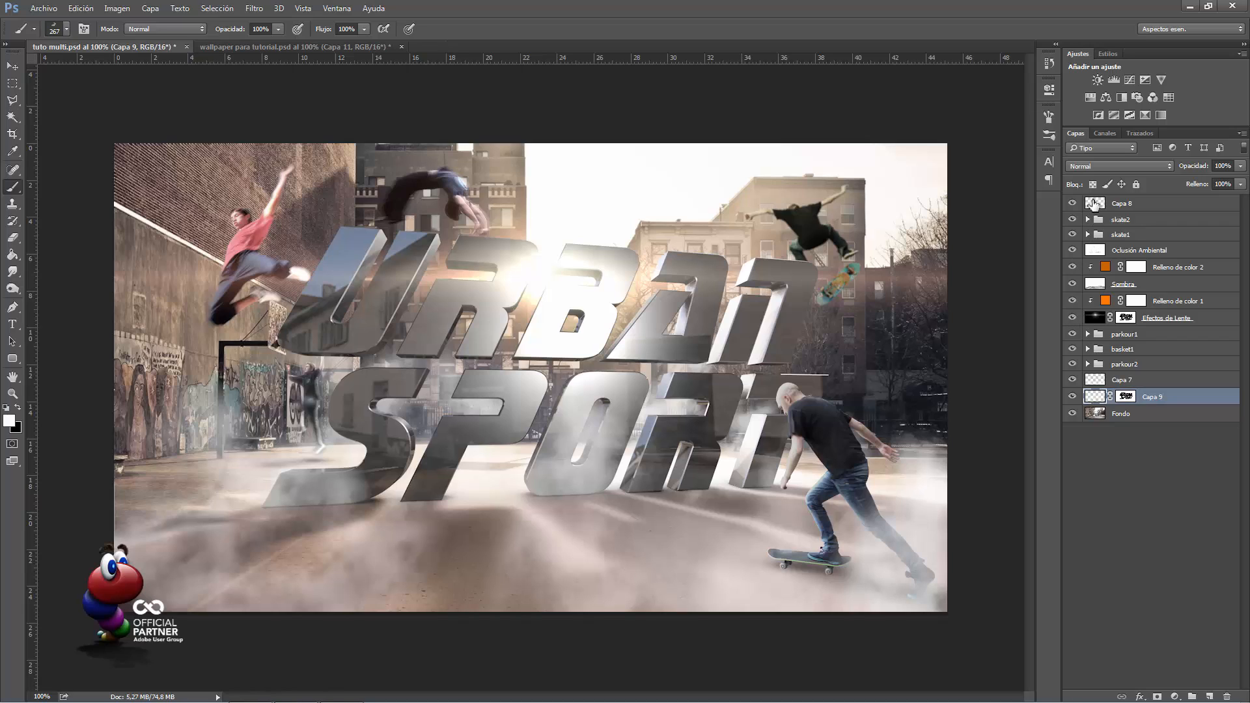
pyautogui.moveTo(1195, 168); pyautogui.dragTo(1183, 171)
# Apply a Gaussian blur with a radius of 1 pixel to Capa 9, and reduce the Capa 7 smoke layer's opacity to 62%
pyautogui.click(253, 8)
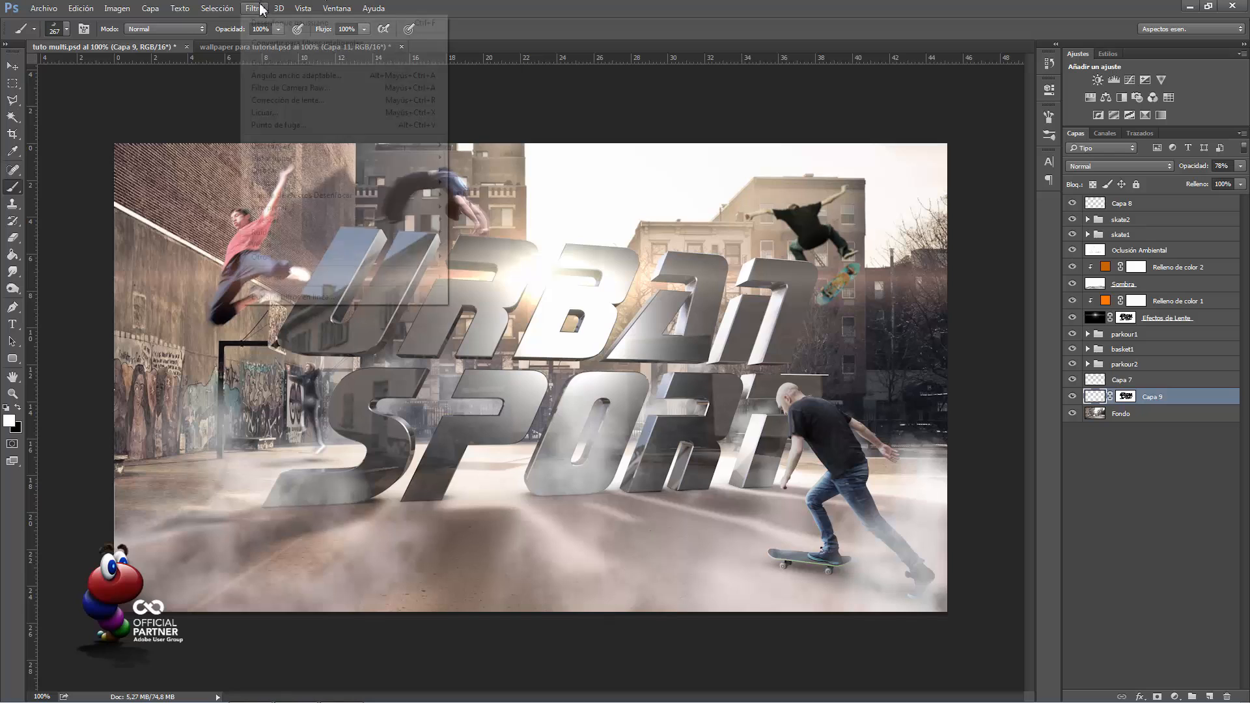
pyautogui.moveTo(295, 146)
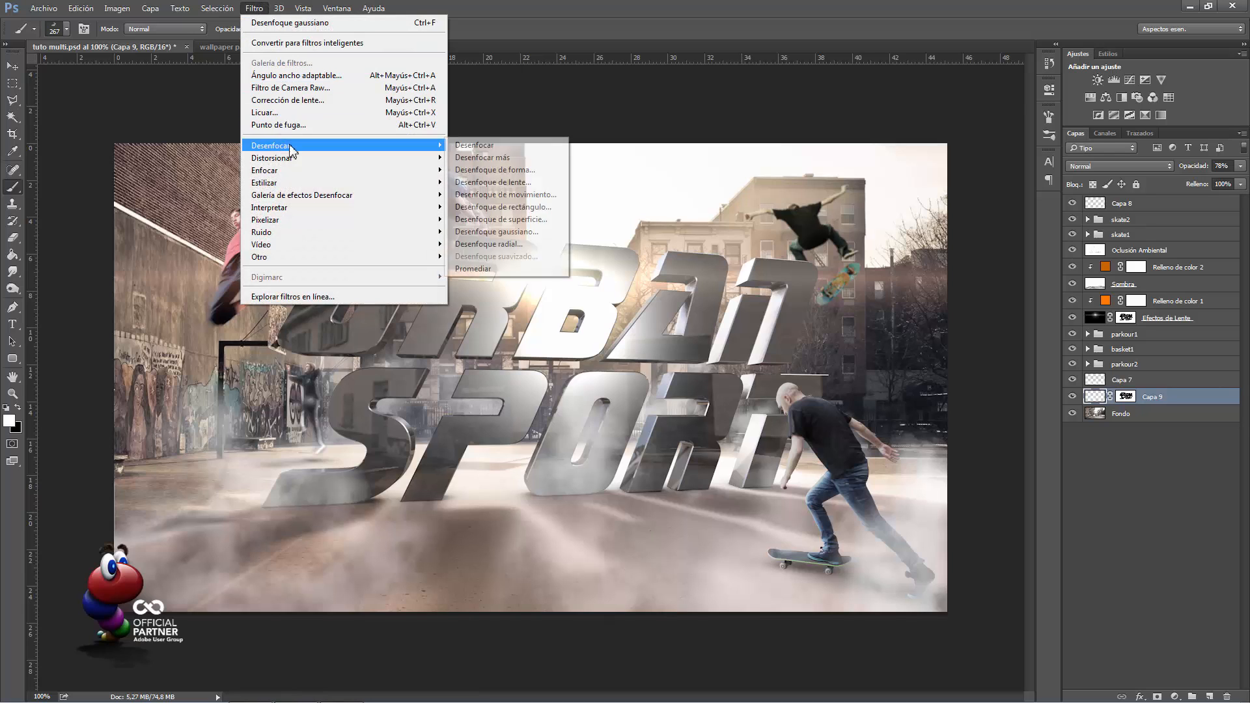
pyautogui.click(503, 233)
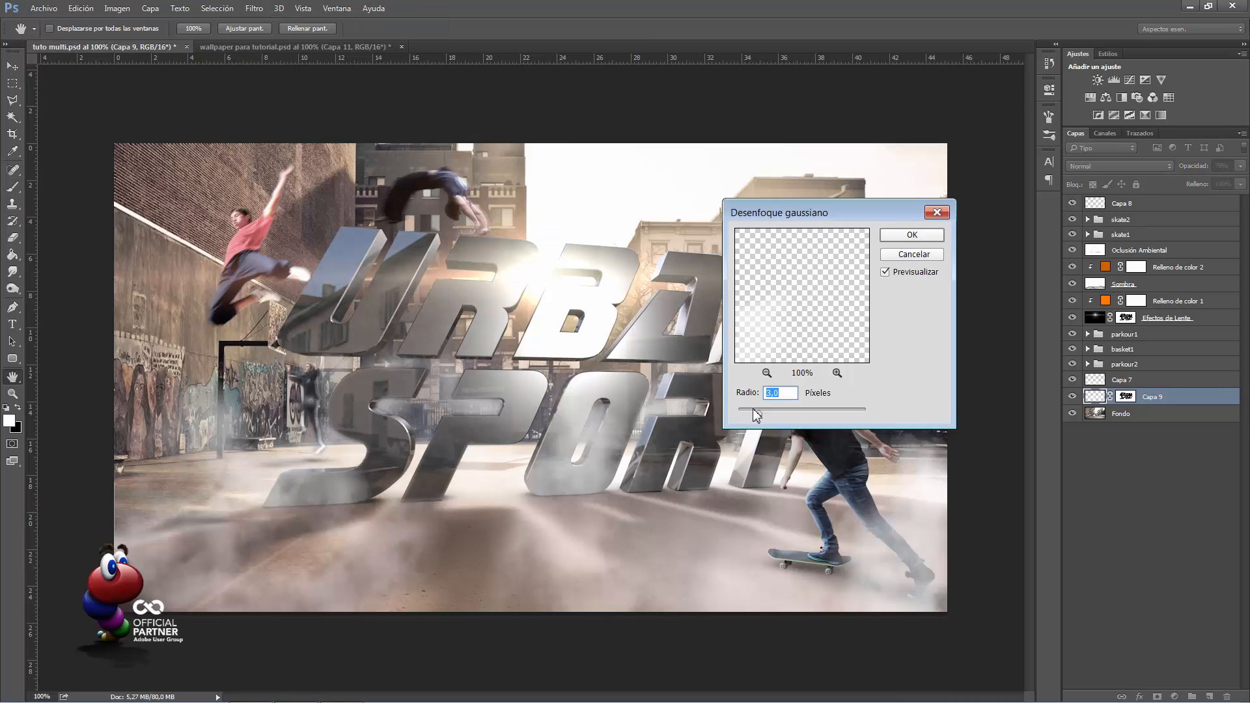
pyautogui.write('1')
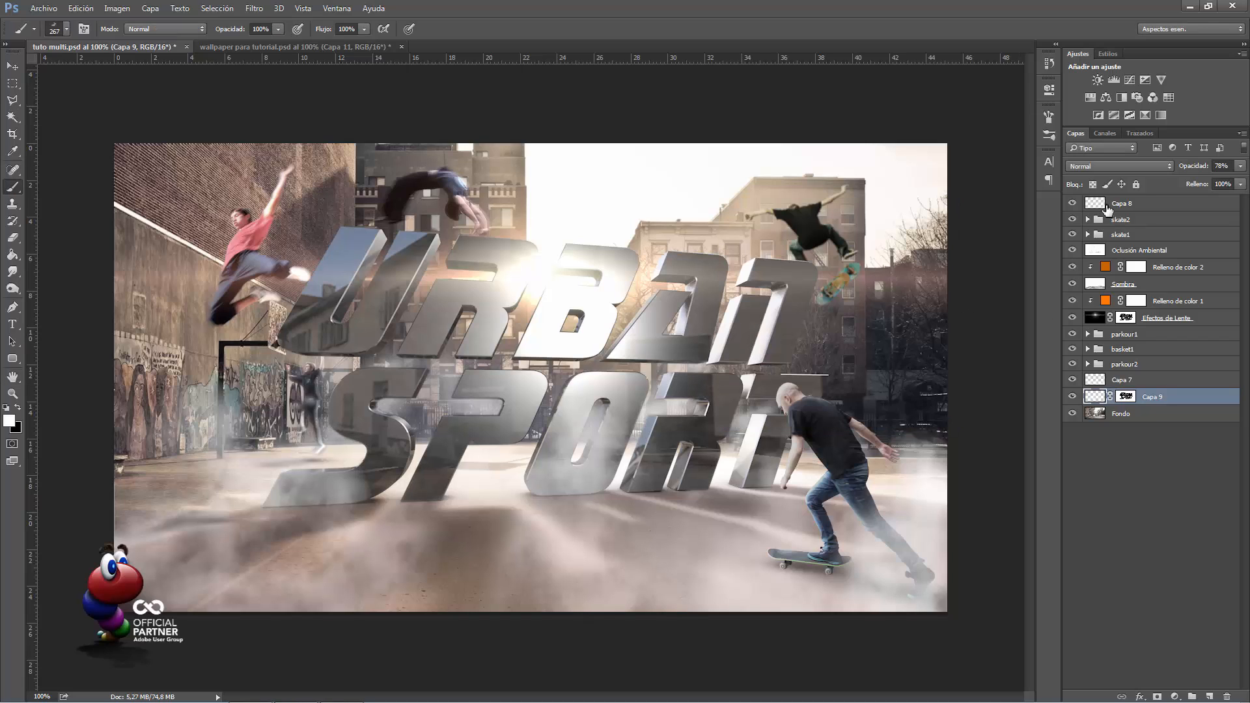
pyautogui.click(1116, 383)
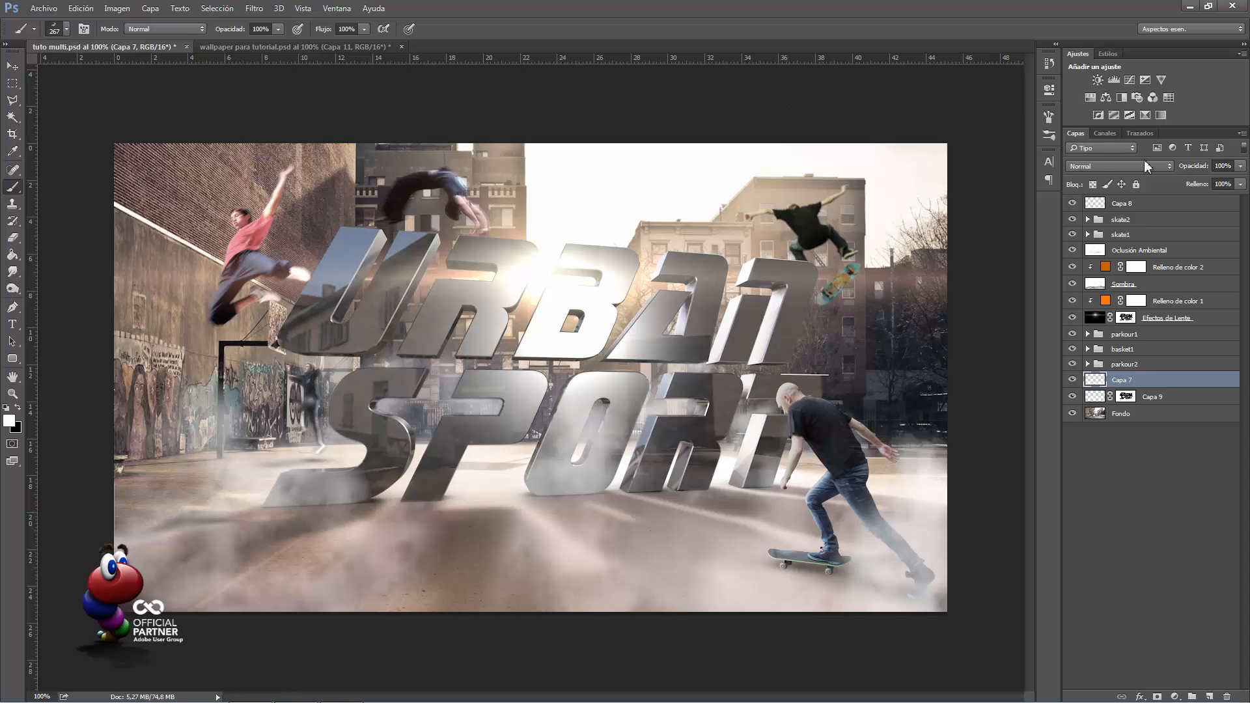
pyautogui.moveTo(1195, 170); pyautogui.dragTo(1170, 170)
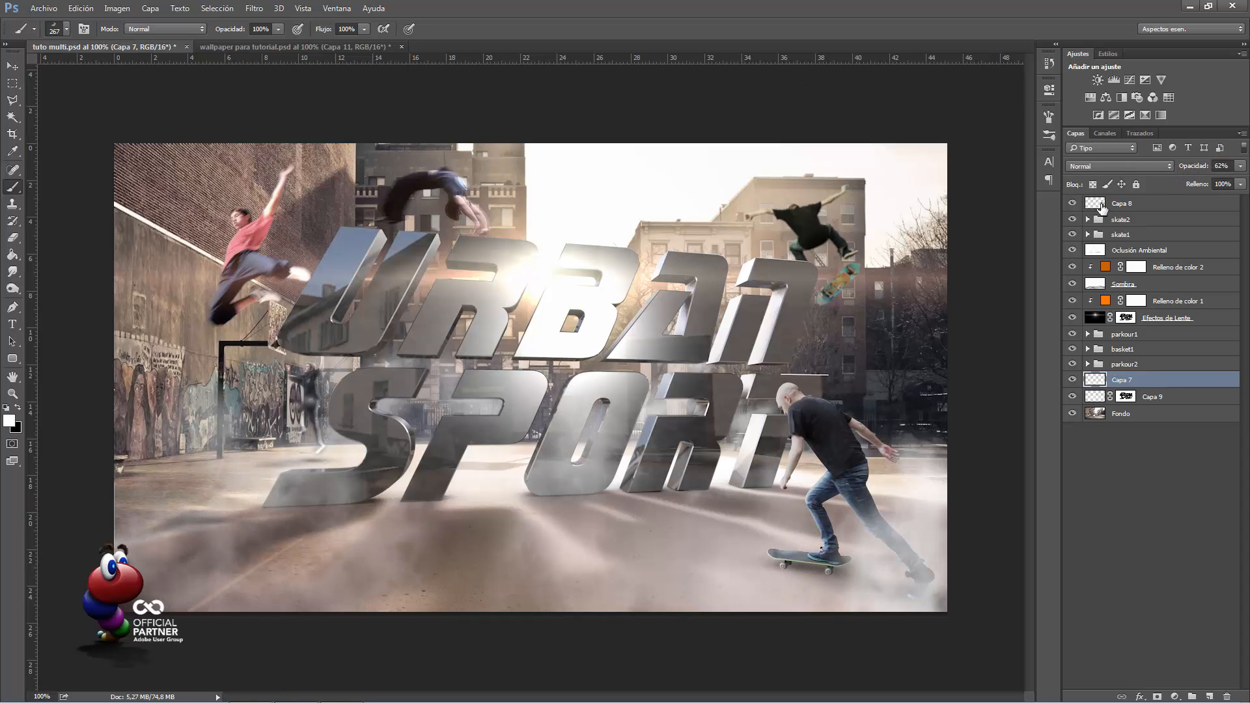
pyautogui.click(1101, 206)
pyautogui.click(254, 8)
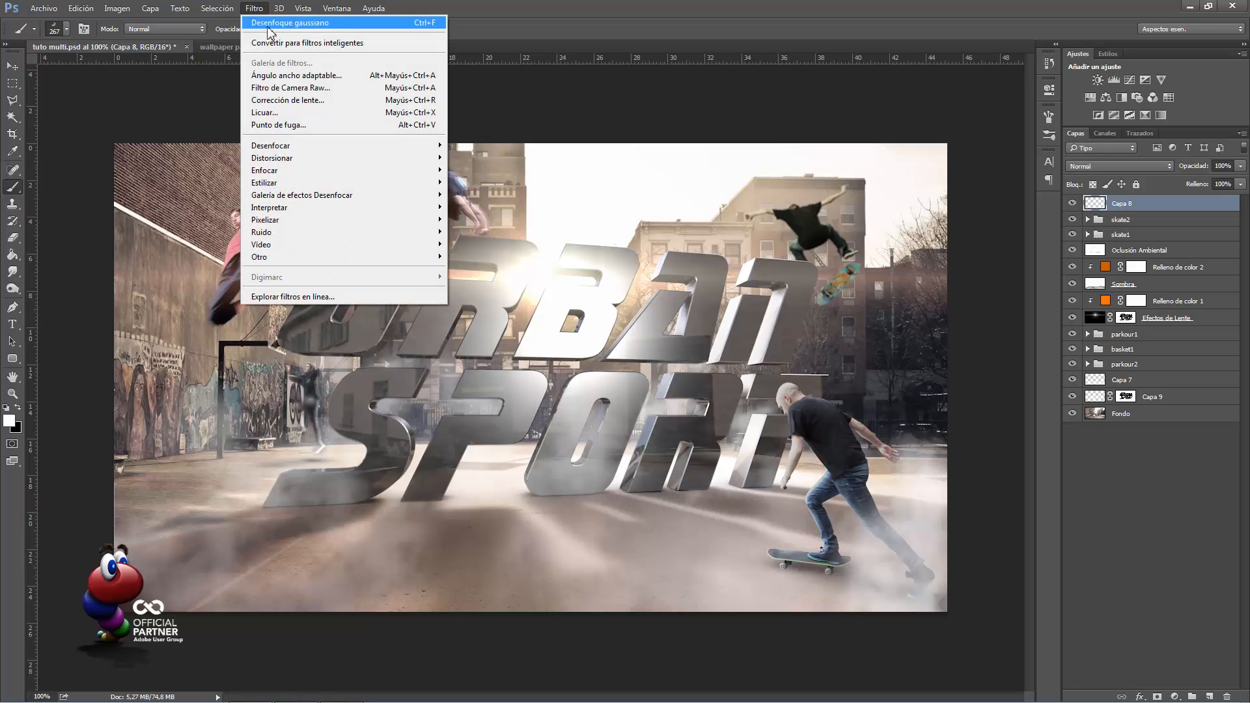
pyautogui.moveTo(285, 146)
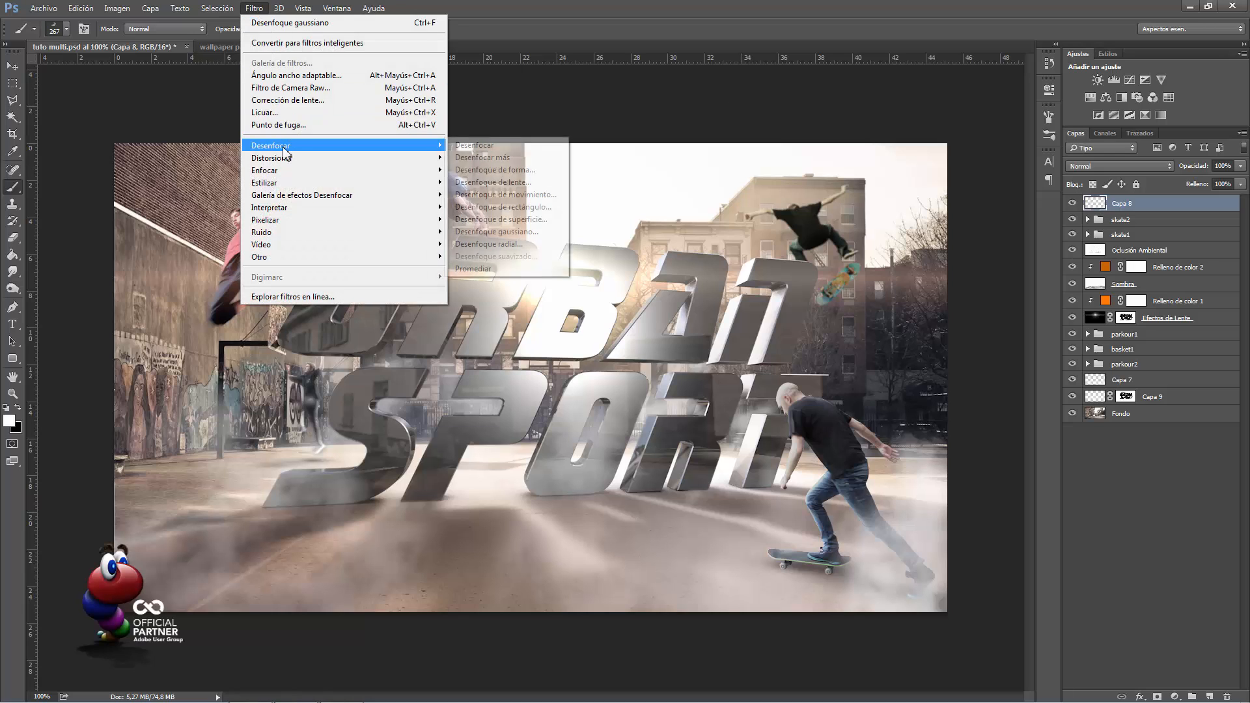
pyautogui.click(531, 232)
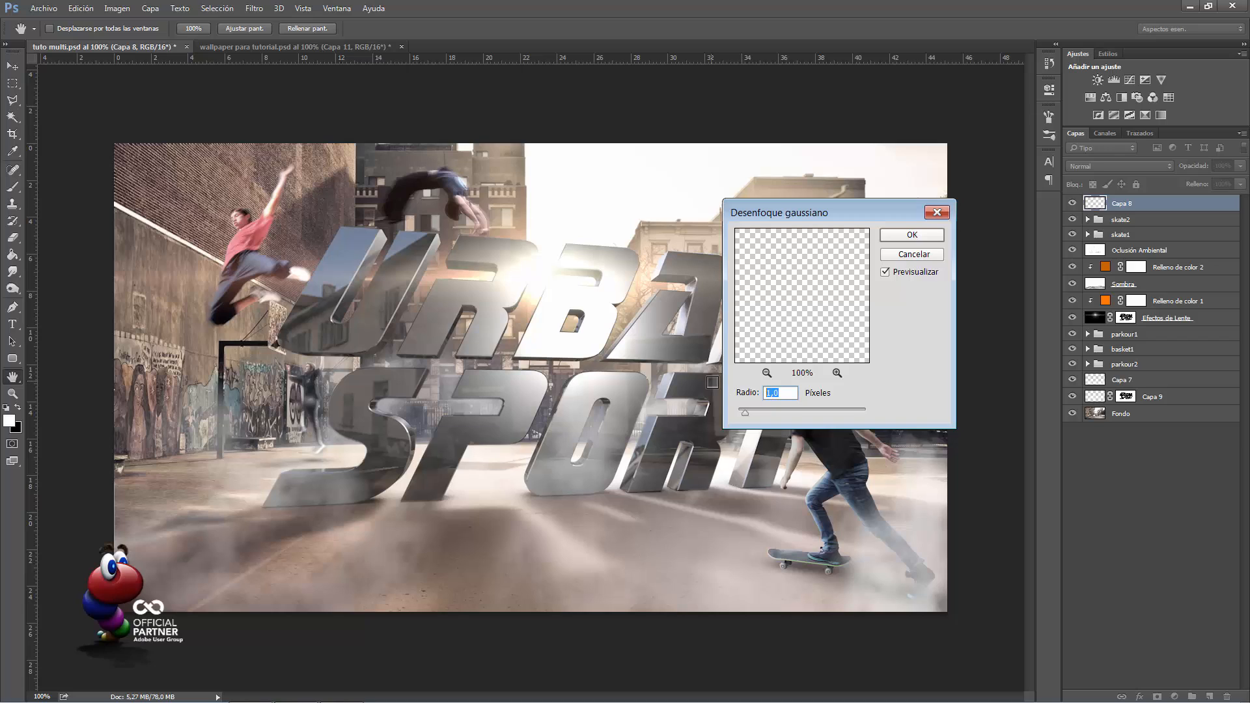
pyautogui.press('Escape')
pyautogui.press('b')
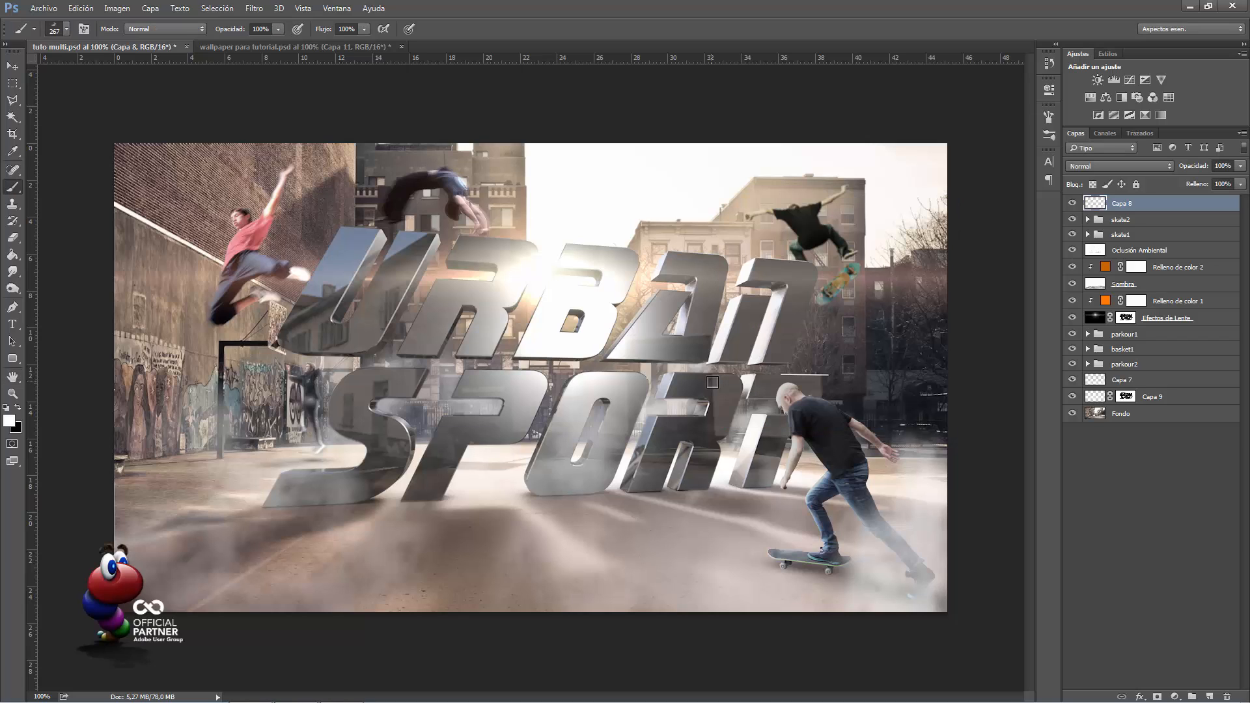
# Compare Capa 8 hidden and shown, and paint more smoke on it over the ground around the letter S at about 625 px
pyautogui.click(1072, 206)
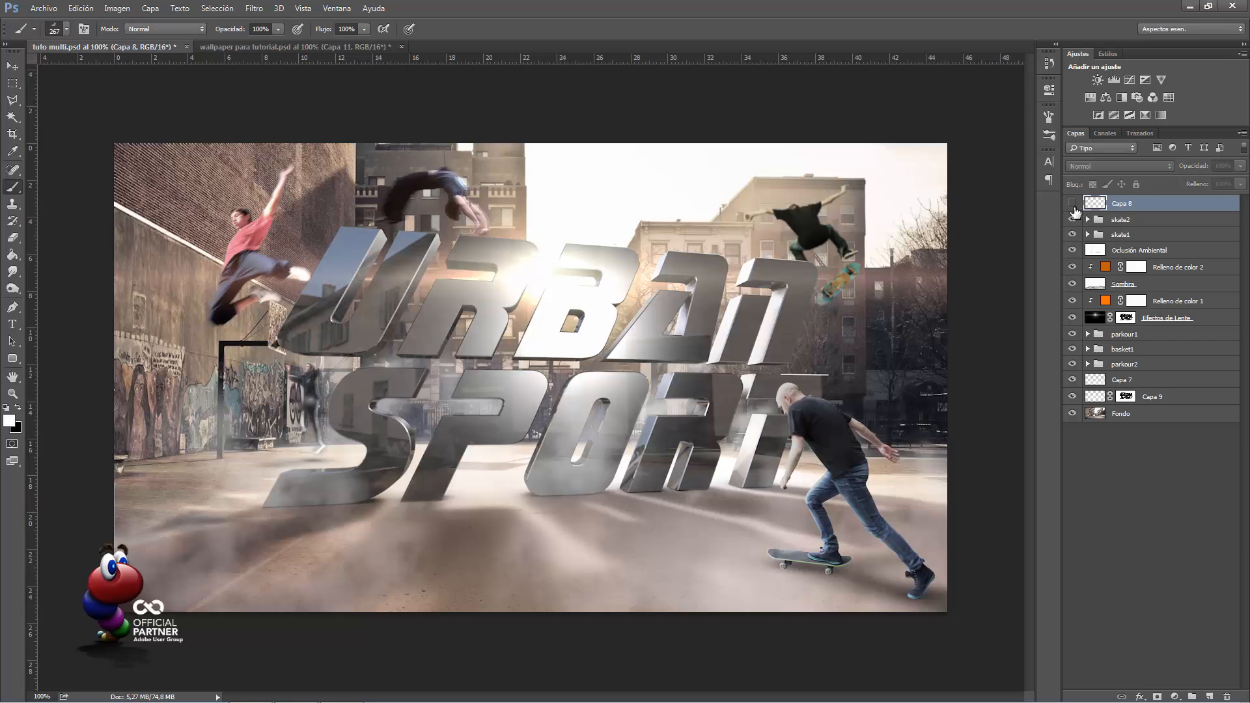
pyautogui.click(1072, 206)
pyautogui.click(1073, 205)
pyautogui.click(1072, 205)
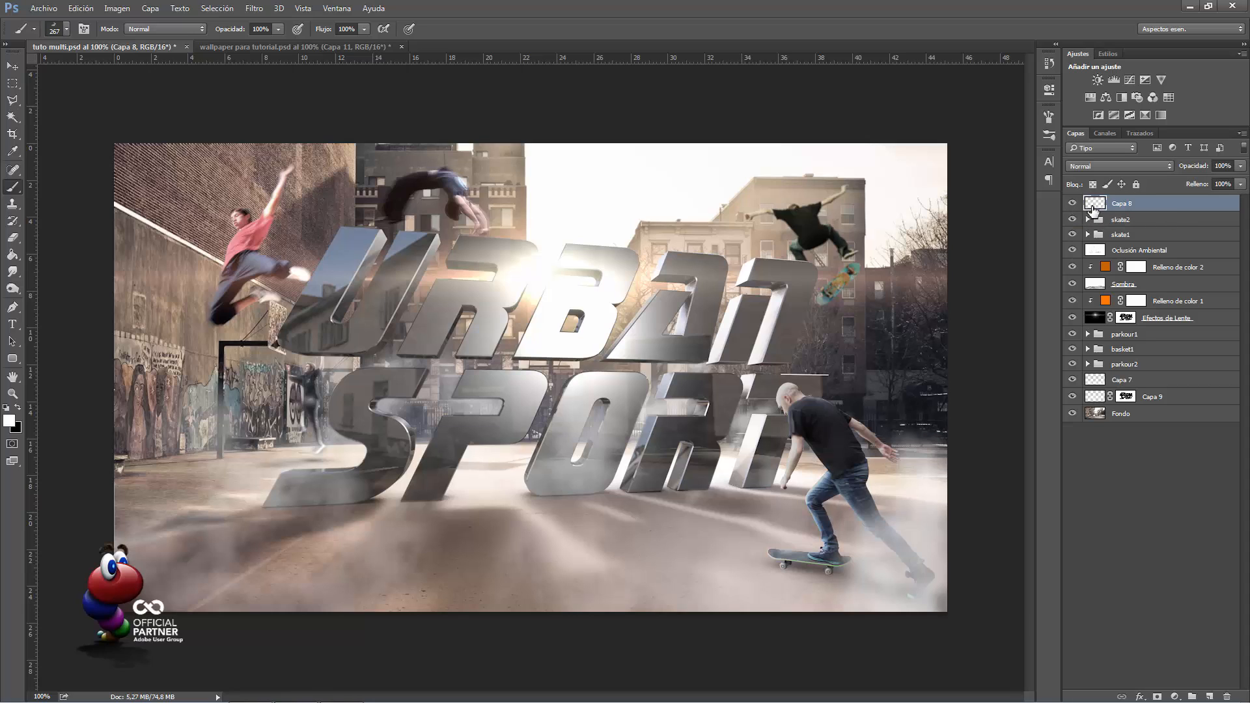
pyautogui.keyDown('alt'); pyautogui.moveTo(160, 515); pyautogui.dragTo(208, 515, button='right'); pyautogui.keyUp('alt')
pyautogui.click(232, 492)
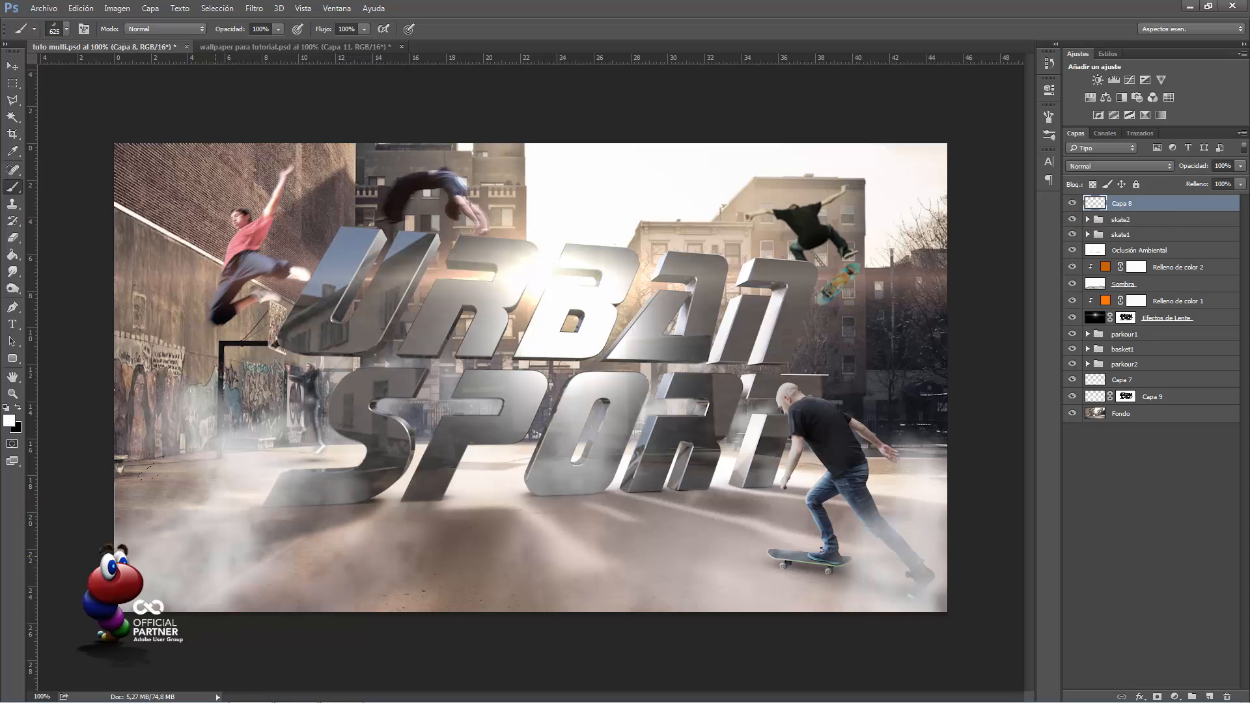
pyautogui.click(294, 523)
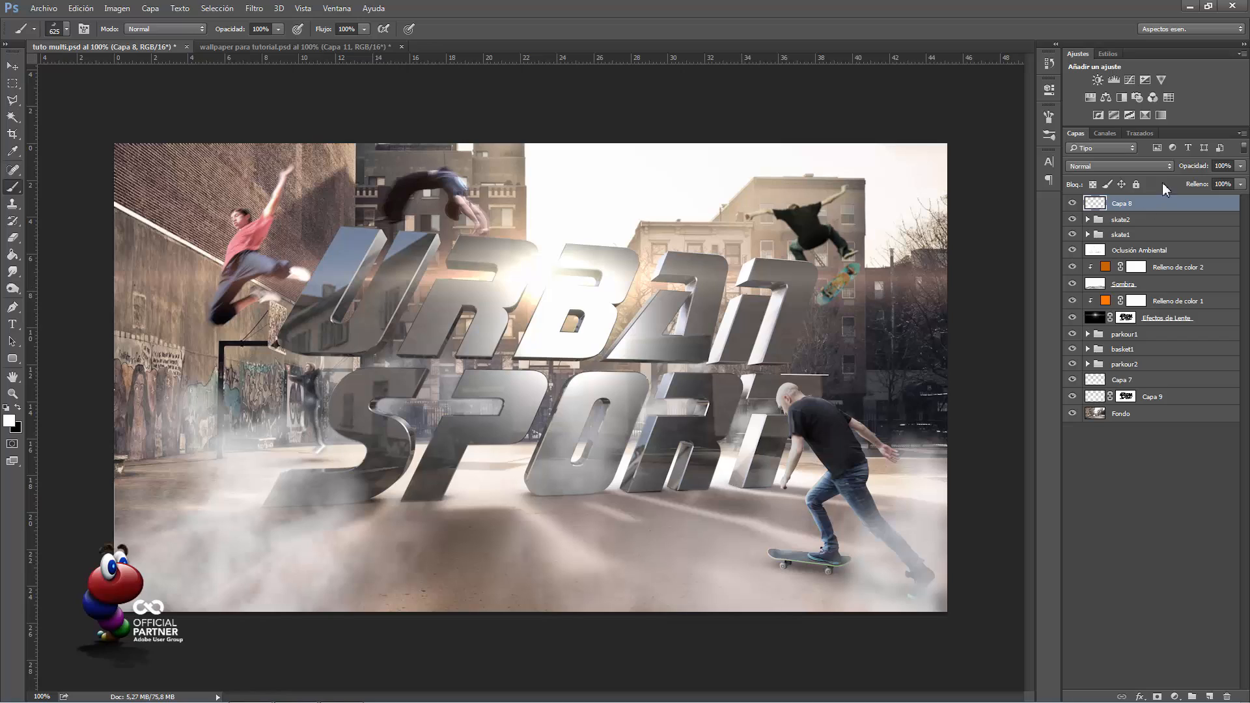
# Set the opacity of the Capa 8 smoke layer to 80%
pyautogui.click(1222, 166)
pyautogui.write('80')
pyautogui.press('Return')
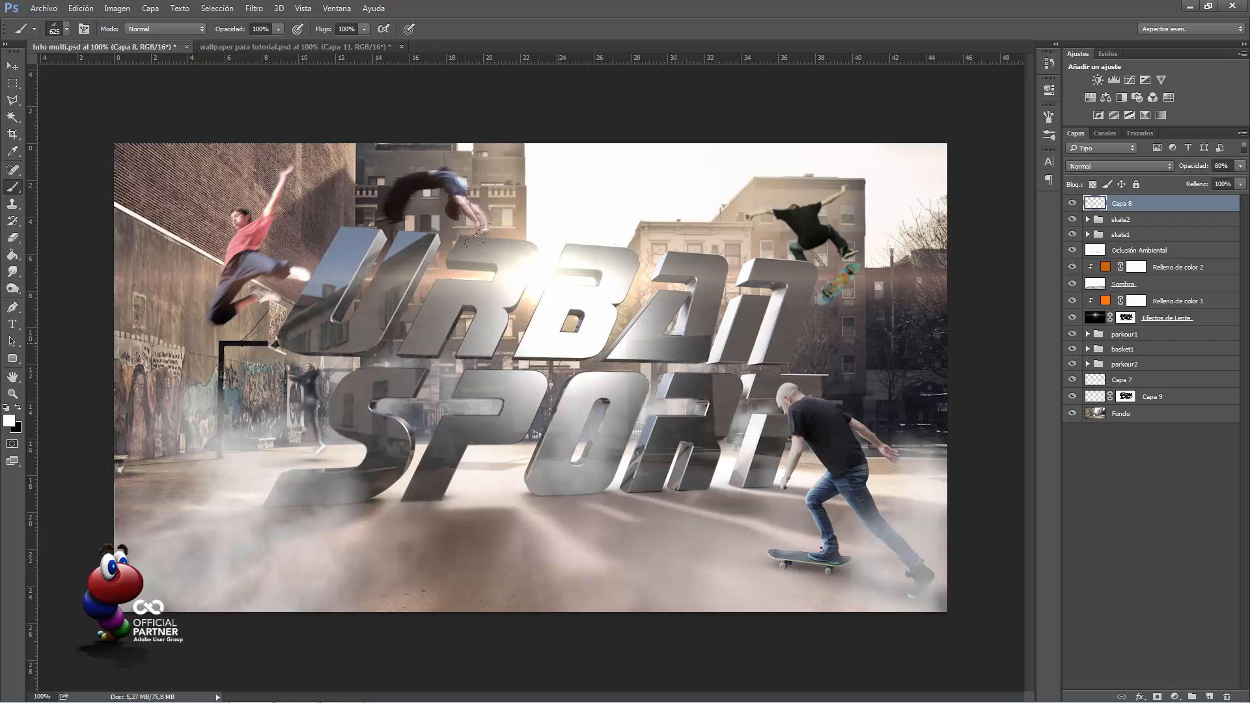
# Add a gradient map adjustment layer above Capa 8 using the black-to-white gradient preset
pyautogui.press('v')
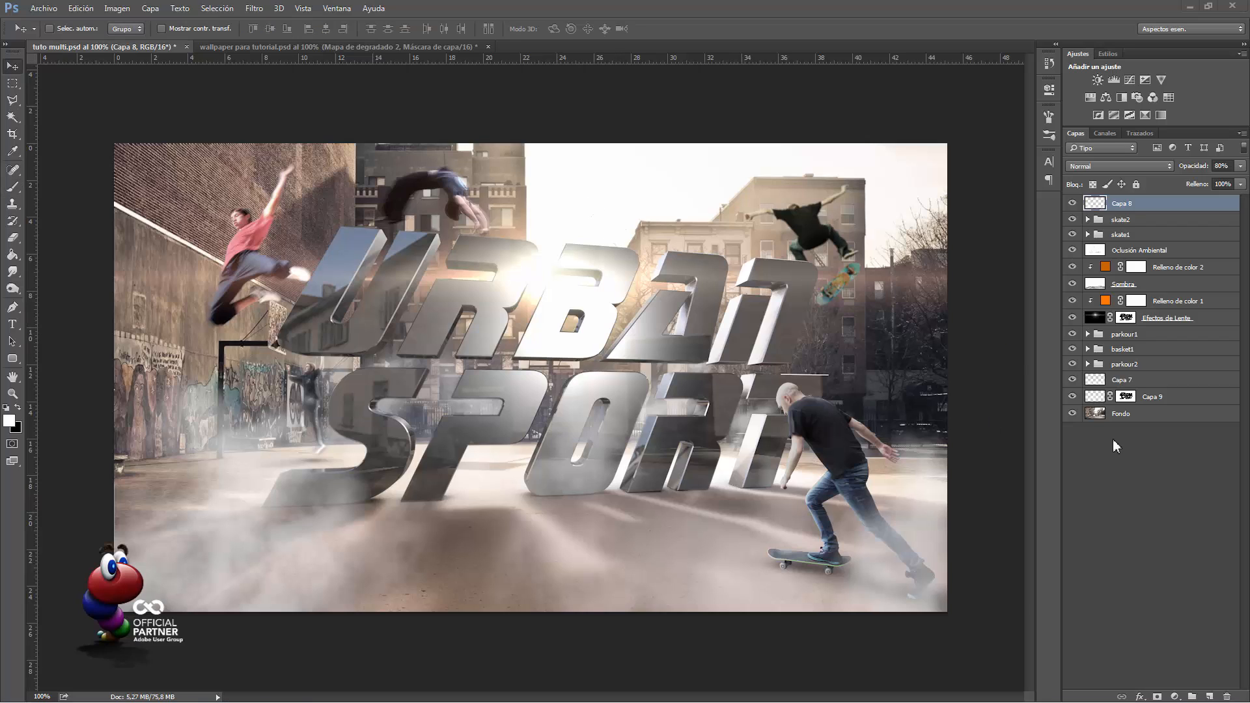
pyautogui.click(1174, 695)
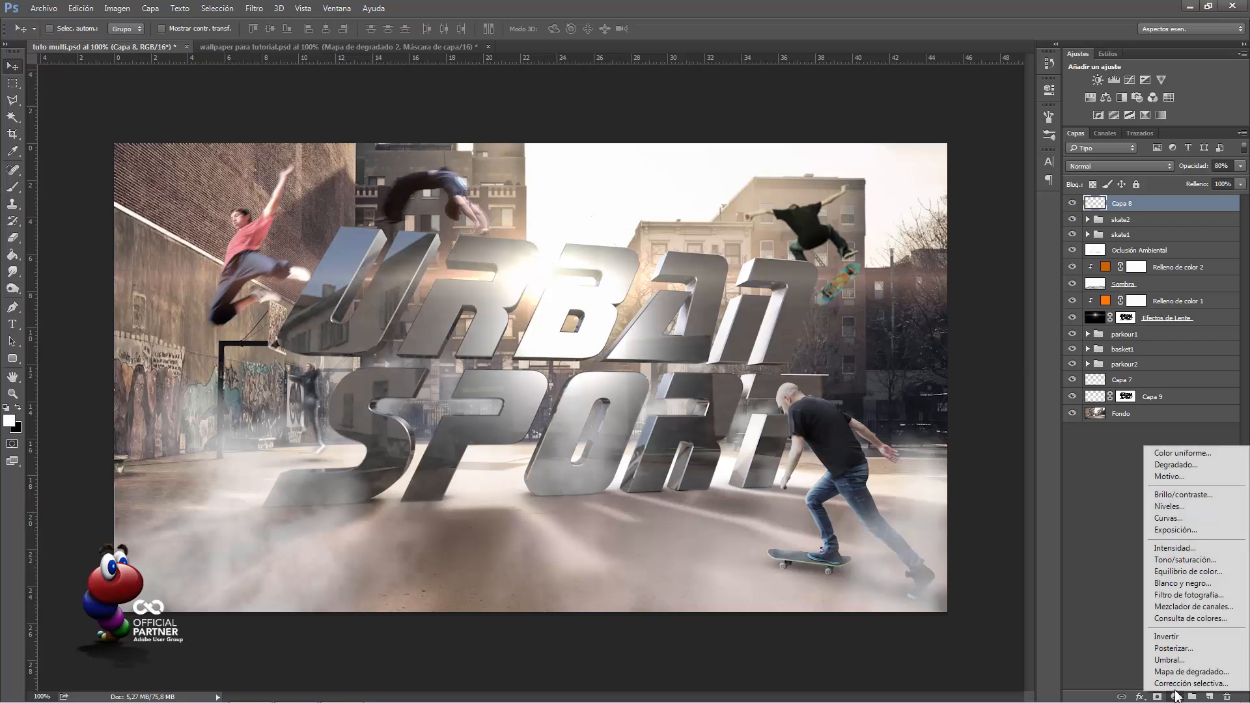
pyautogui.click(1189, 671)
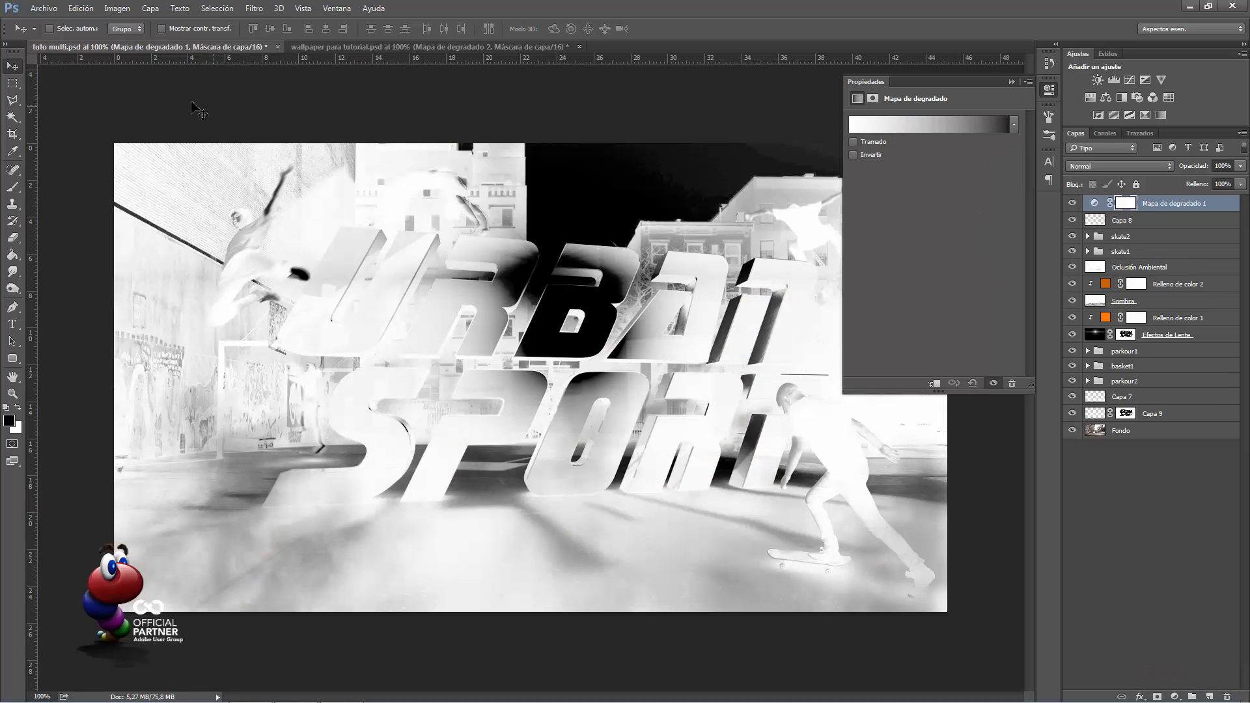
pyautogui.click(1014, 125)
pyautogui.click(868, 158)
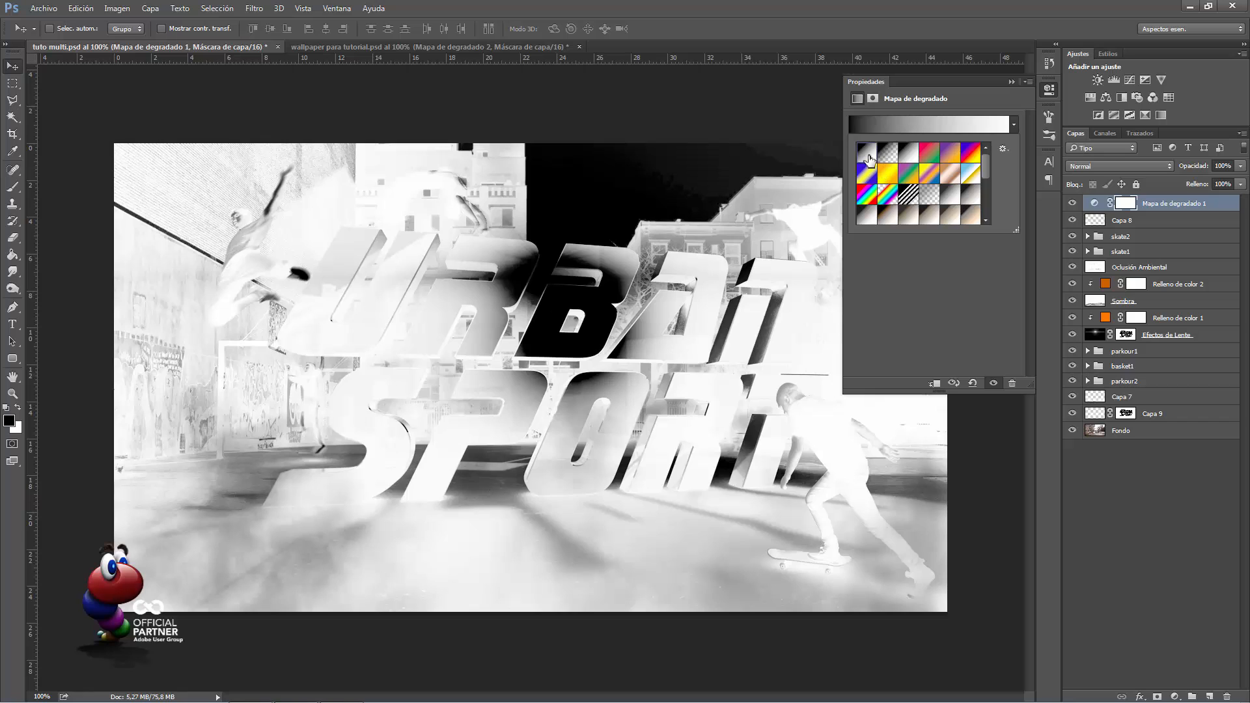
pyautogui.click(924, 300)
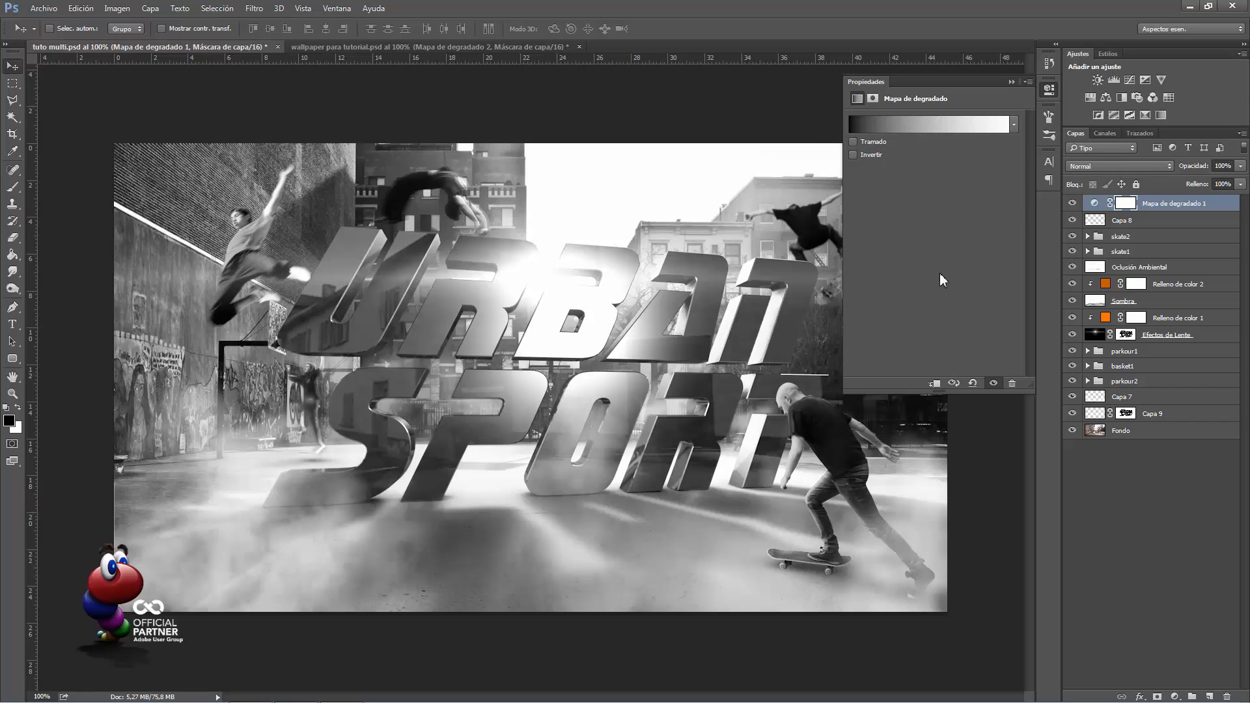
# Blend the black-to-white gradient map in Luz suave mode at 25% opacity and collapse its properties
pyautogui.click(1135, 164)
pyautogui.click(1107, 314)
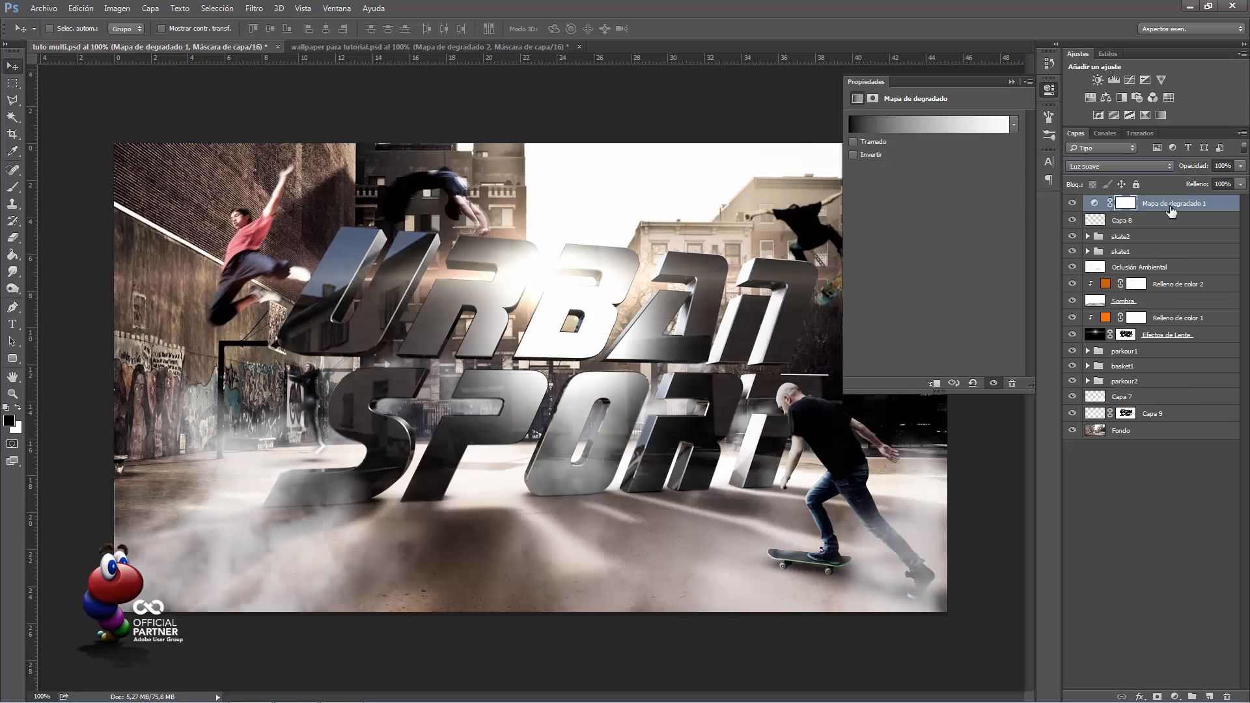
pyautogui.click(1222, 166)
pyautogui.write('25')
pyautogui.press('Return')
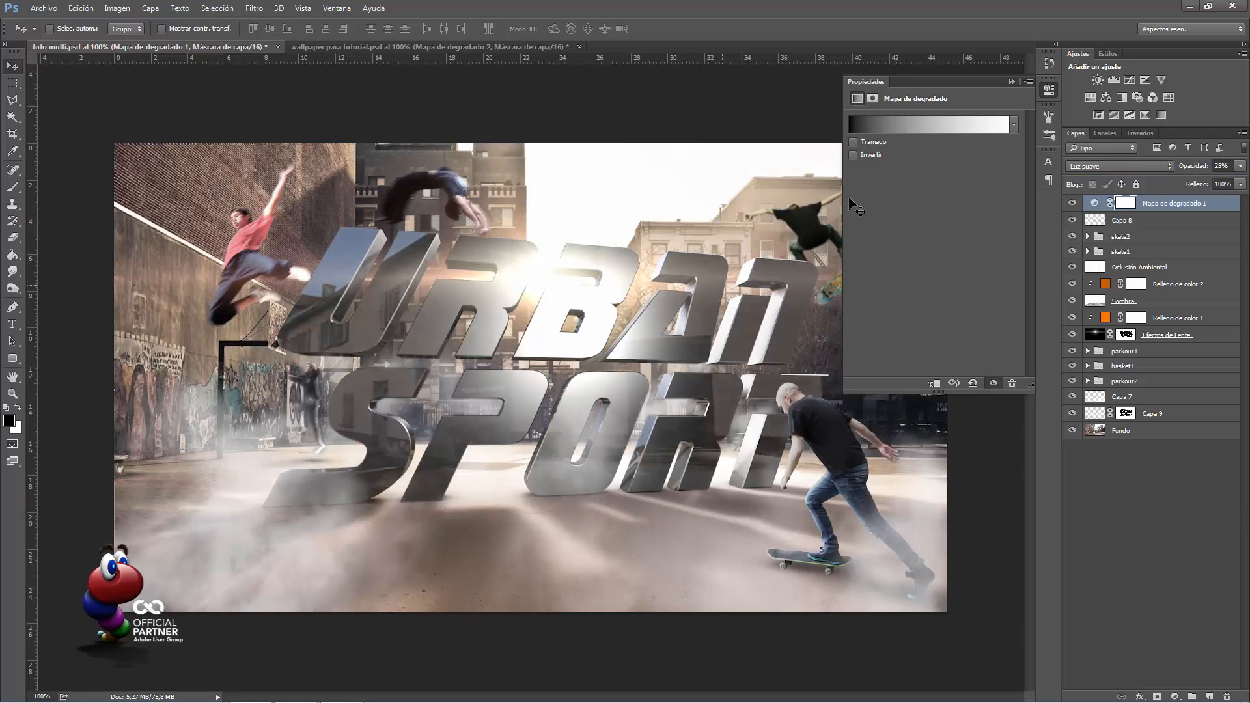
pyautogui.click(1011, 82)
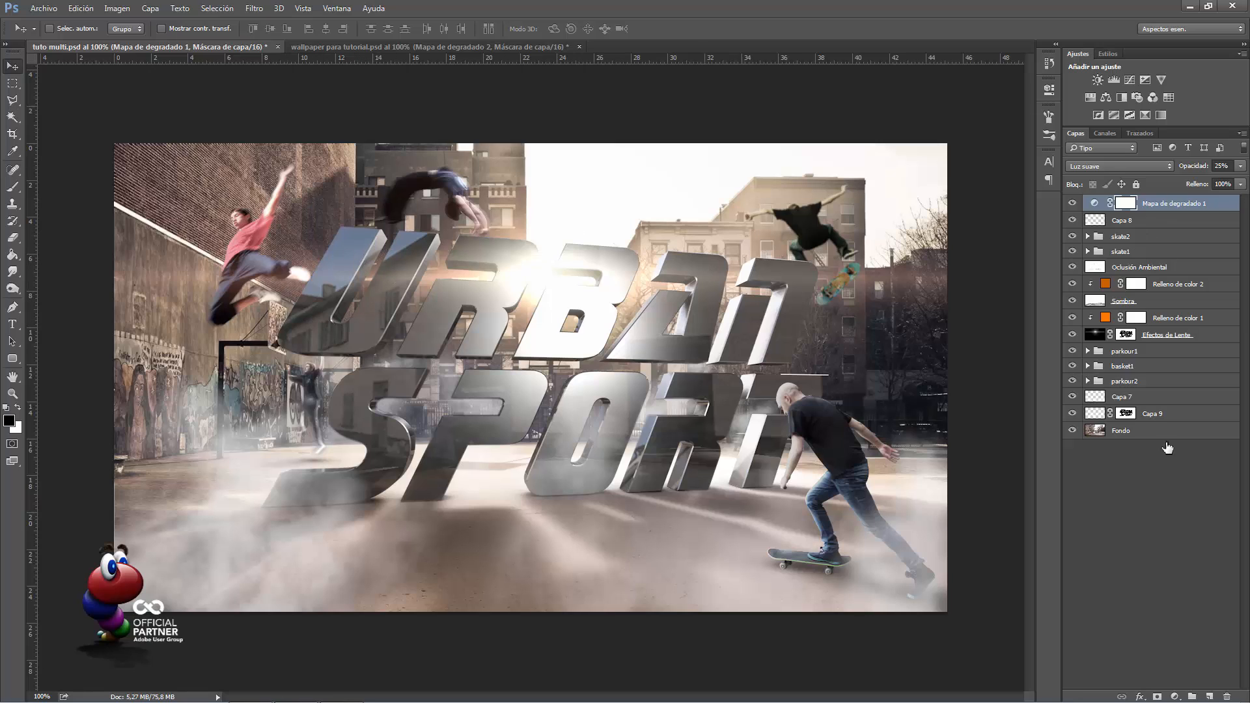
# Add a second gradient map adjustment above the first, using a dark-grey-to-beige gradient preset
pyautogui.click(1174, 696)
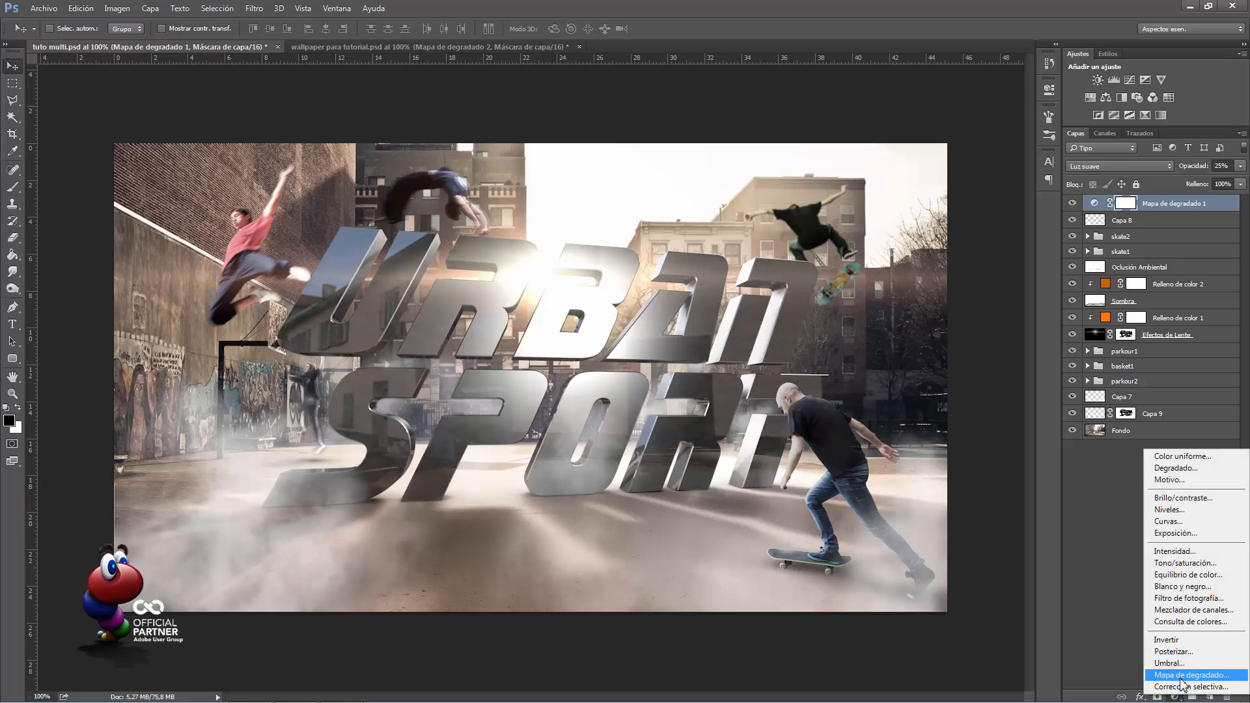
pyautogui.click(1182, 675)
pyautogui.click(1014, 125)
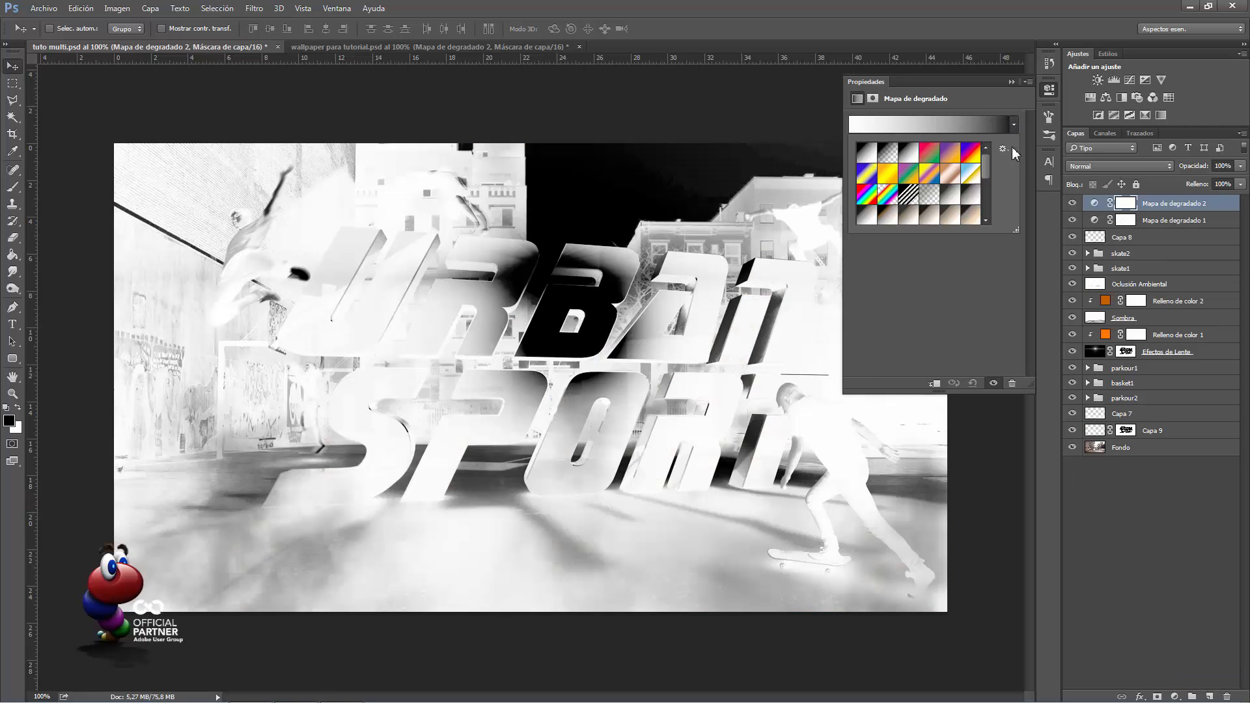
pyautogui.click(975, 212)
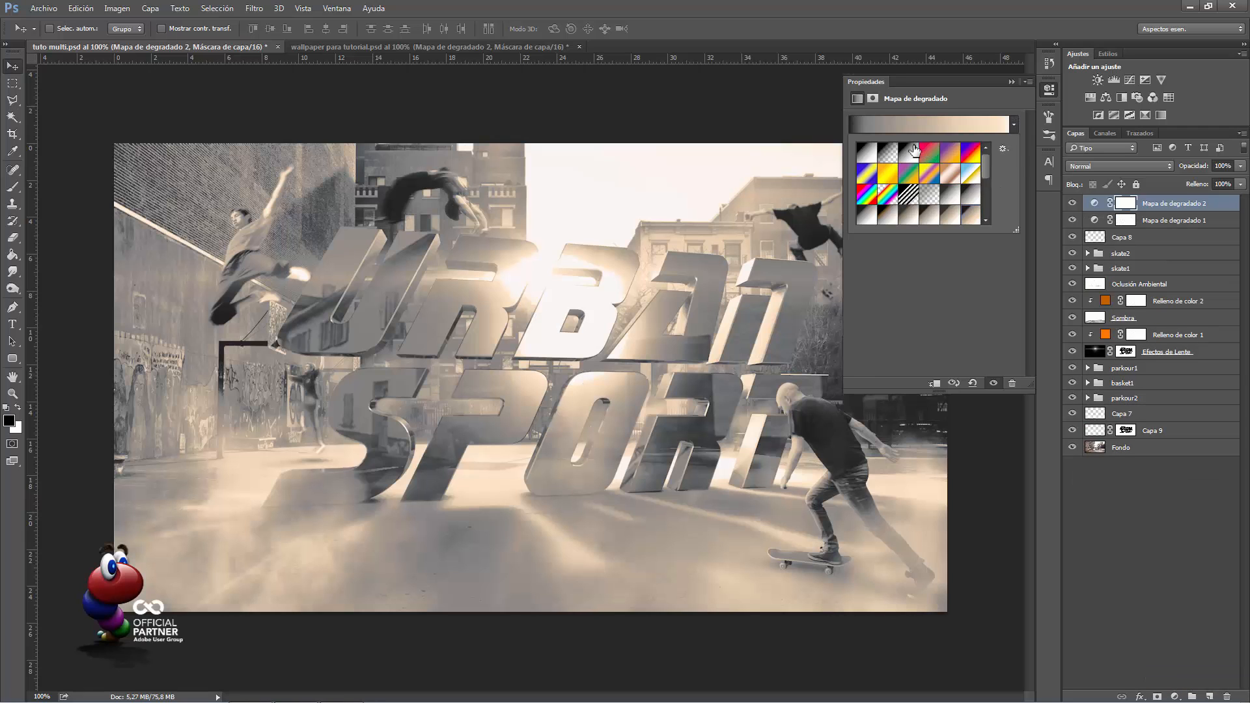
# Set the second gradient map's blend mode to Multiplicar and its opacity to 65%
pyautogui.click(1124, 168)
pyautogui.click(1123, 168)
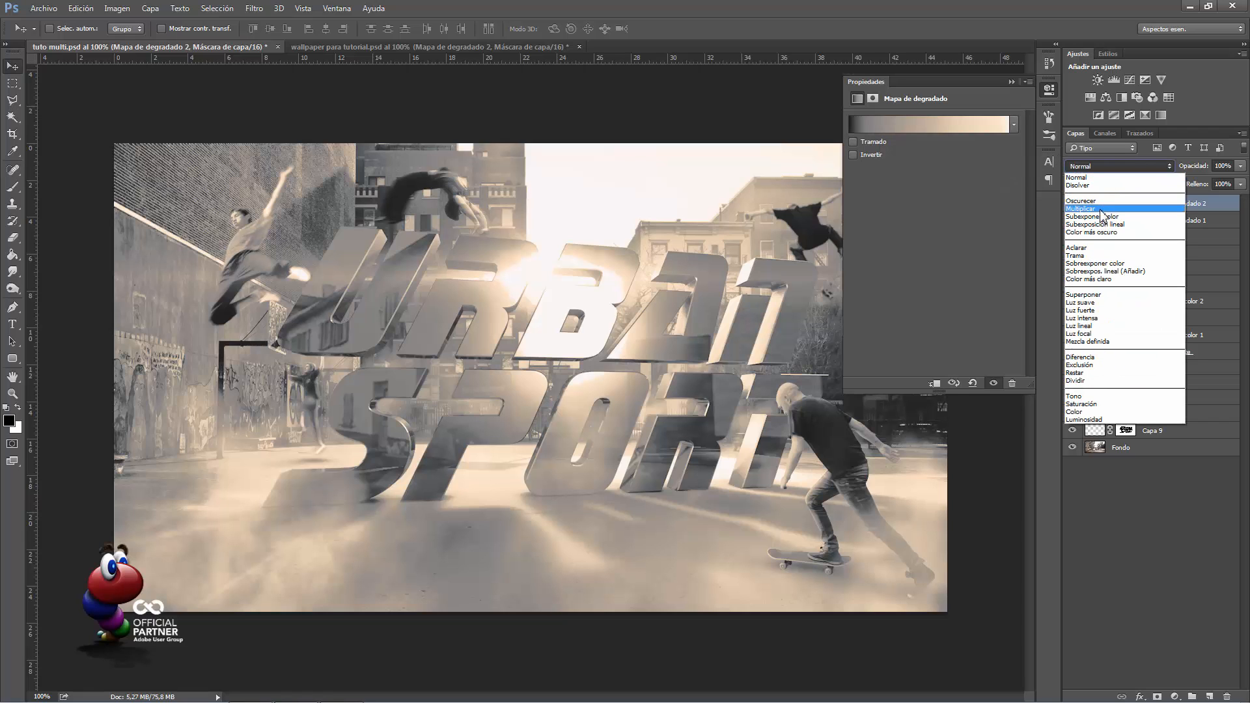
pyautogui.click(1099, 209)
pyautogui.click(1225, 166)
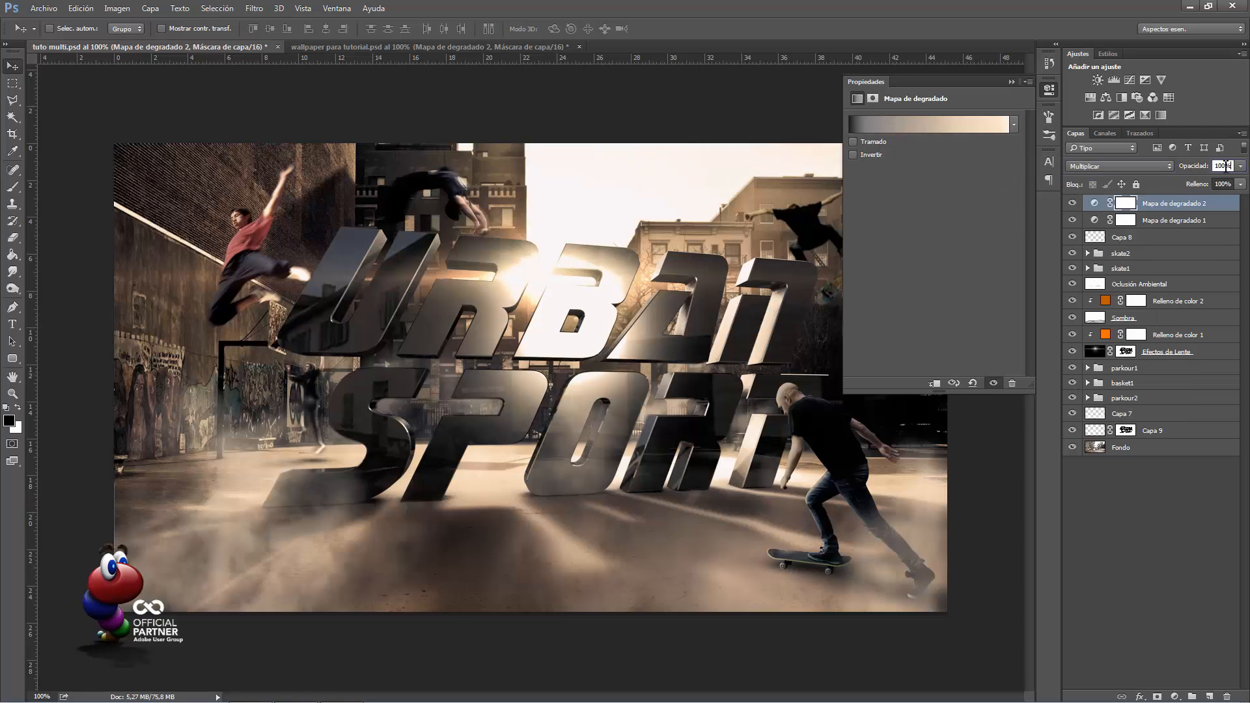
pyautogui.write('65')
pyautogui.press('Return')
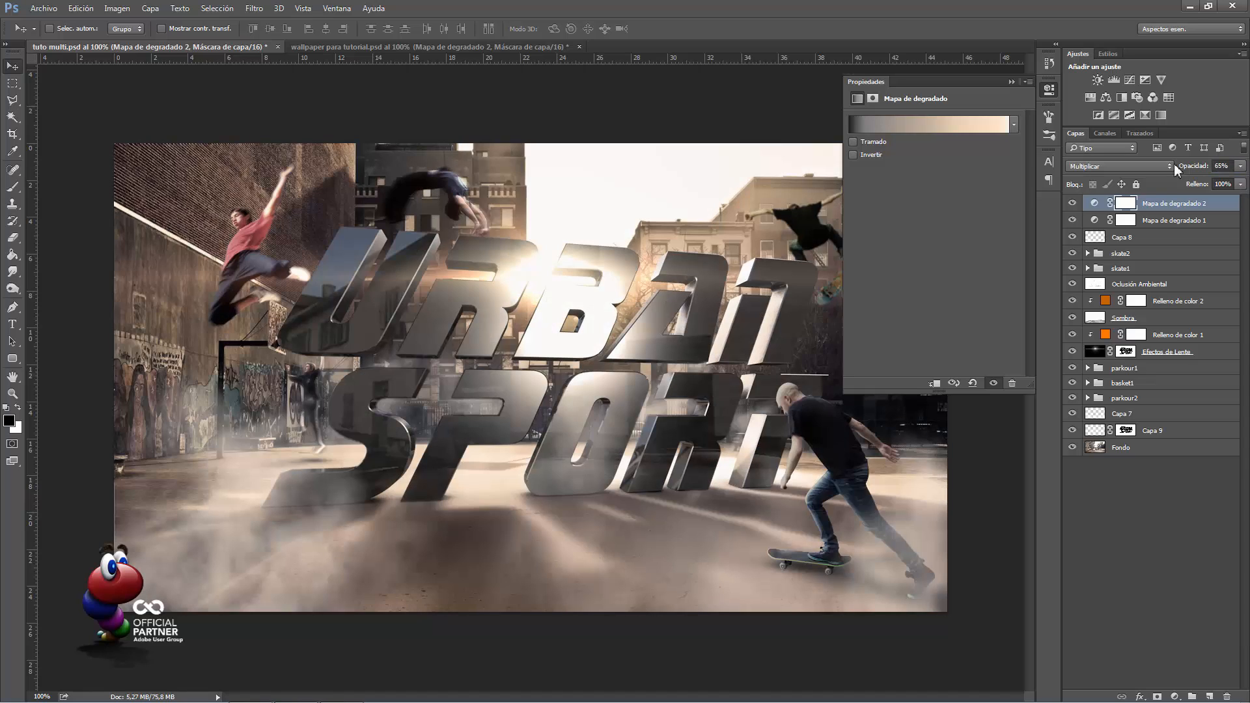
# Switch the second gradient map to a preset that runs from golden brown through grey to pale cream
pyautogui.click(1012, 126)
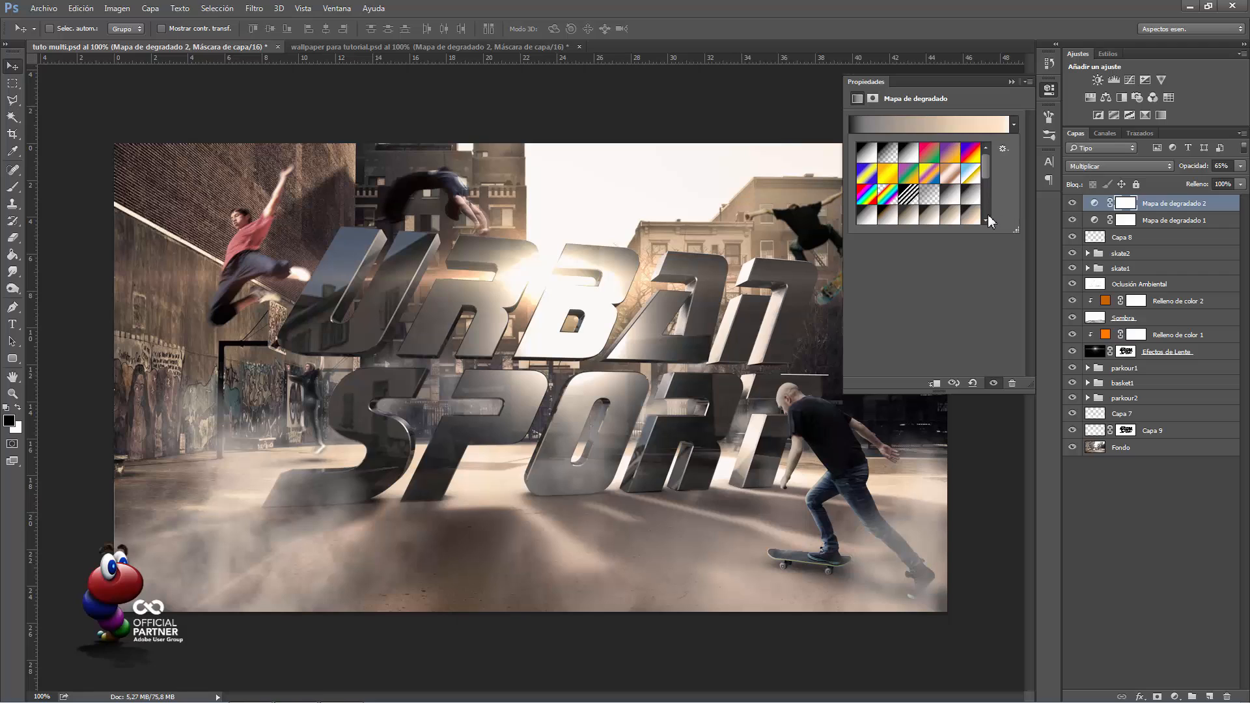
pyautogui.click(988, 218)
pyautogui.click(988, 218)
pyautogui.click(988, 218)
pyautogui.click(988, 218)
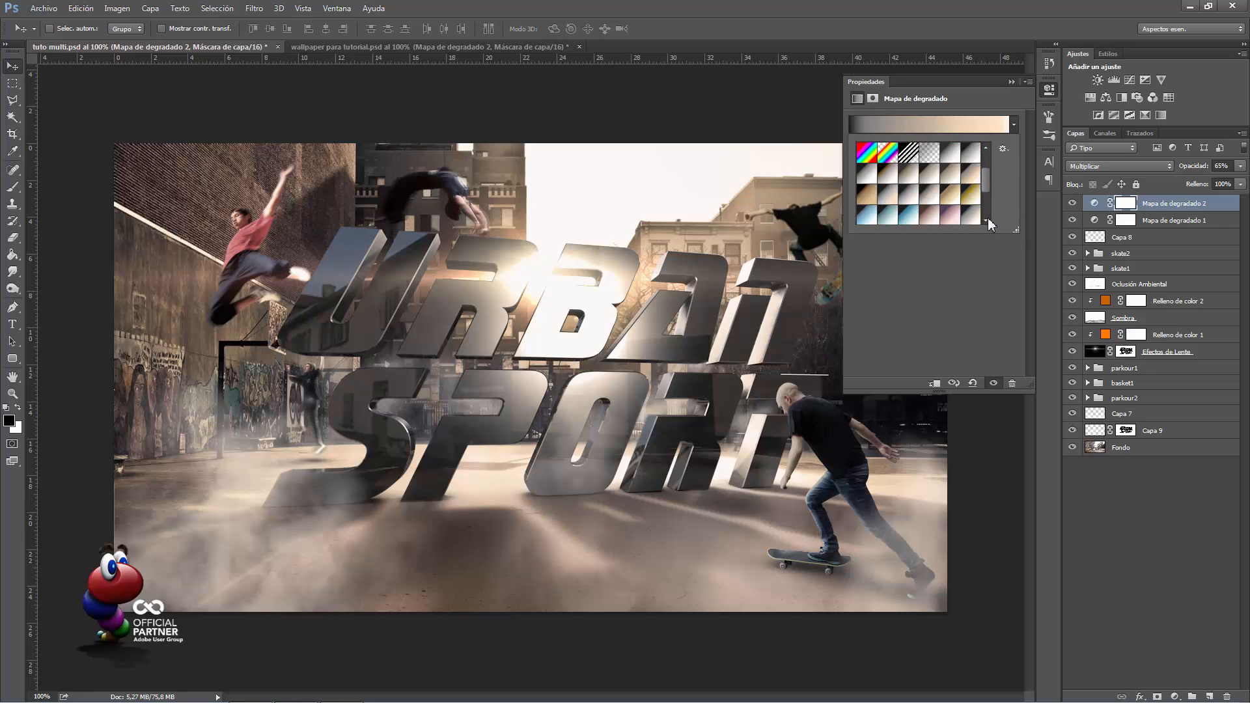
pyautogui.click(986, 218)
pyautogui.click(987, 219)
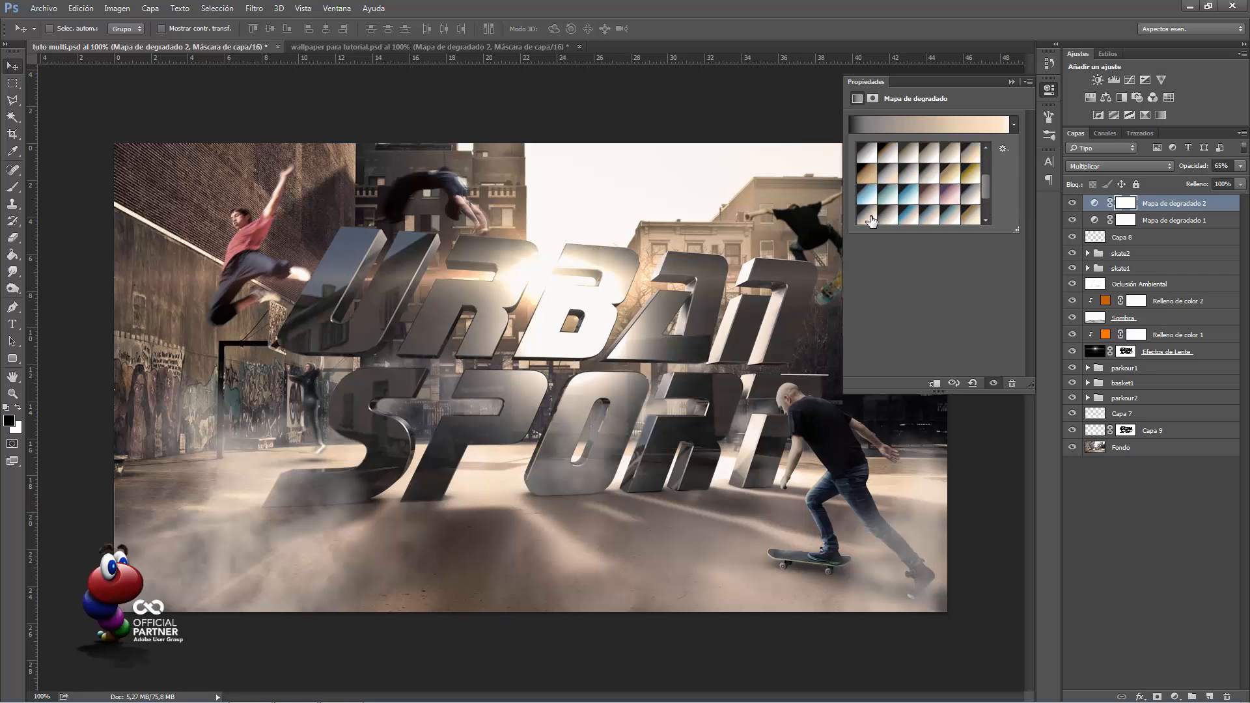
pyautogui.click(870, 219)
pyautogui.click(969, 216)
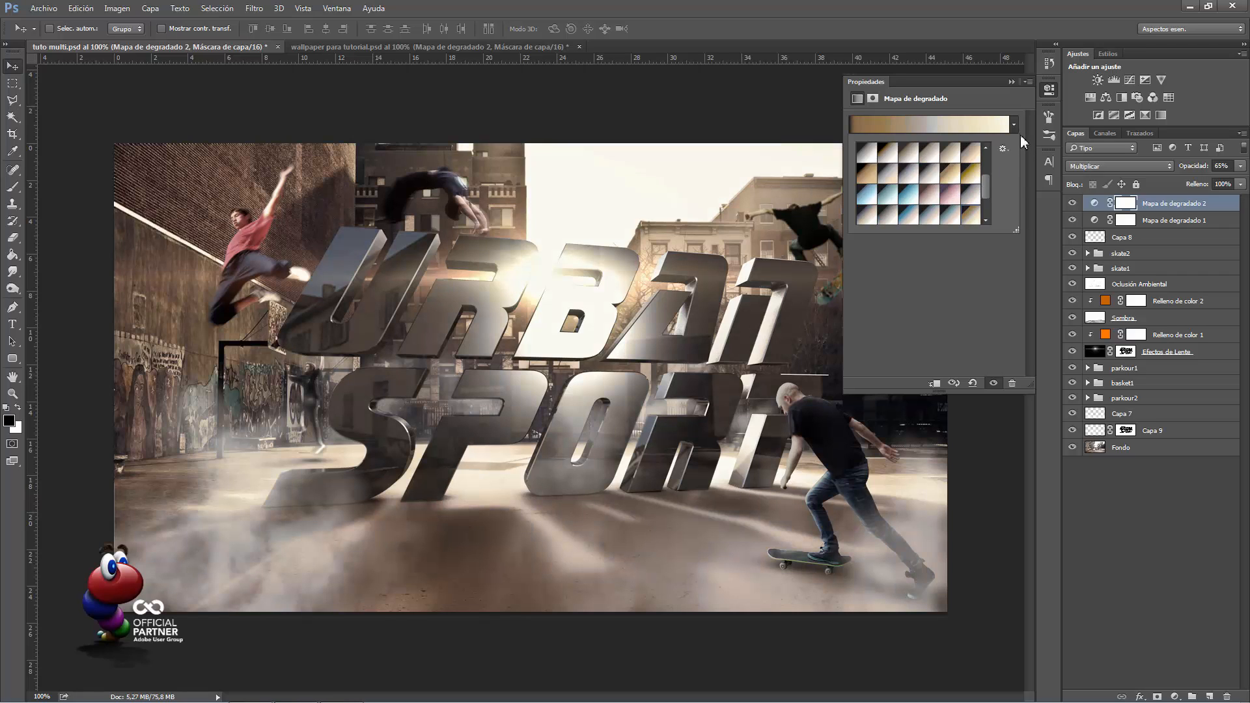
# Inspect the second gradient map's colour stops in the gradient editor and leave it without changes
pyautogui.click(1008, 100)
pyautogui.click(931, 124)
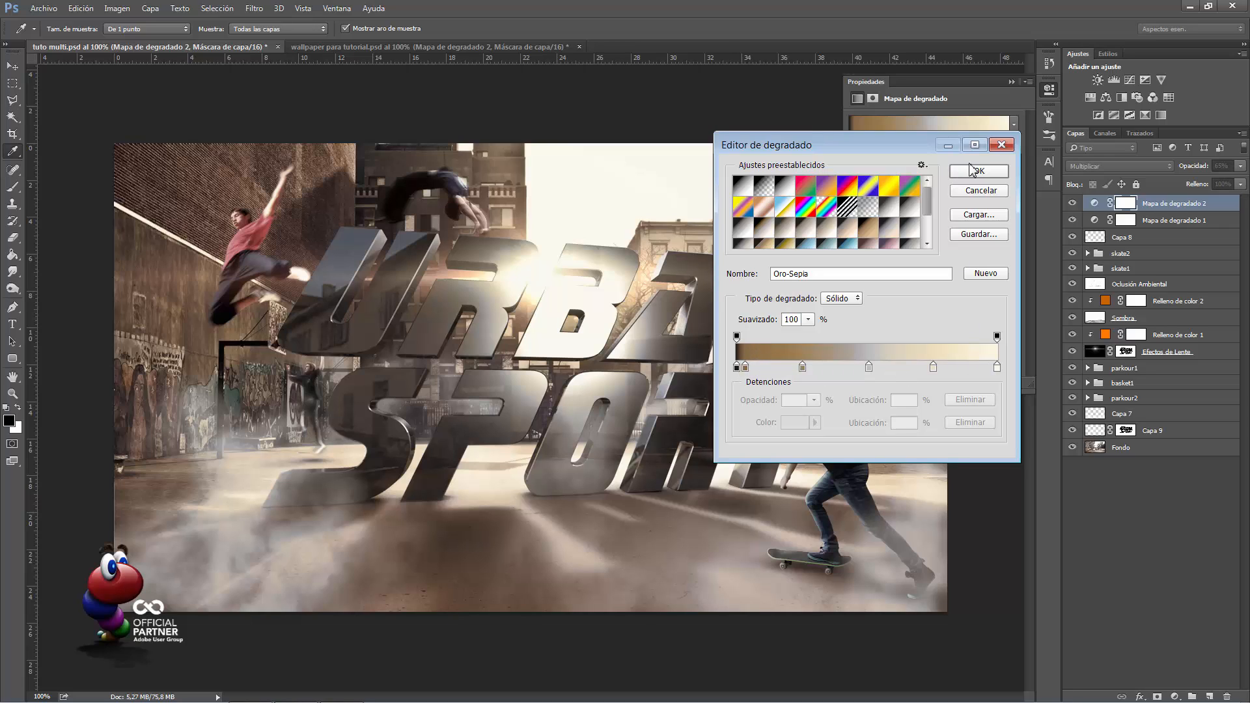
pyautogui.click(1001, 144)
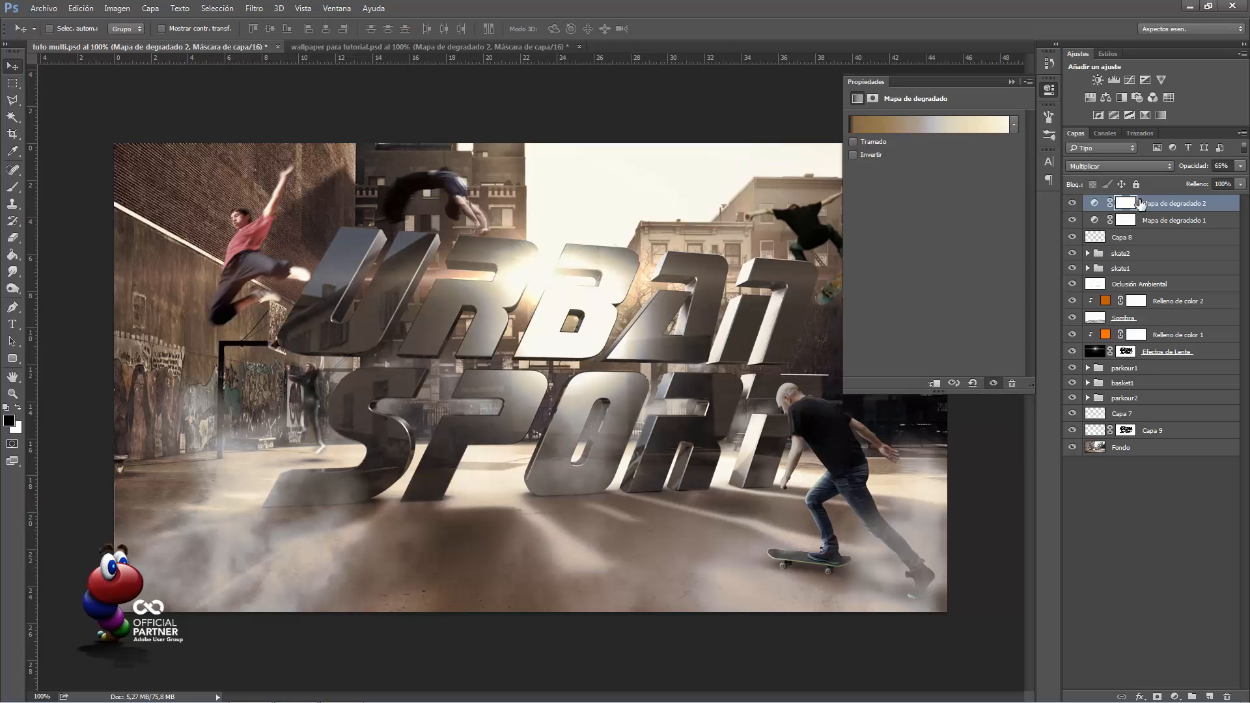
# Set the second gradient map's opacity to 50%
pyautogui.click(1230, 166)
pyautogui.write('50')
pyautogui.press('Return')
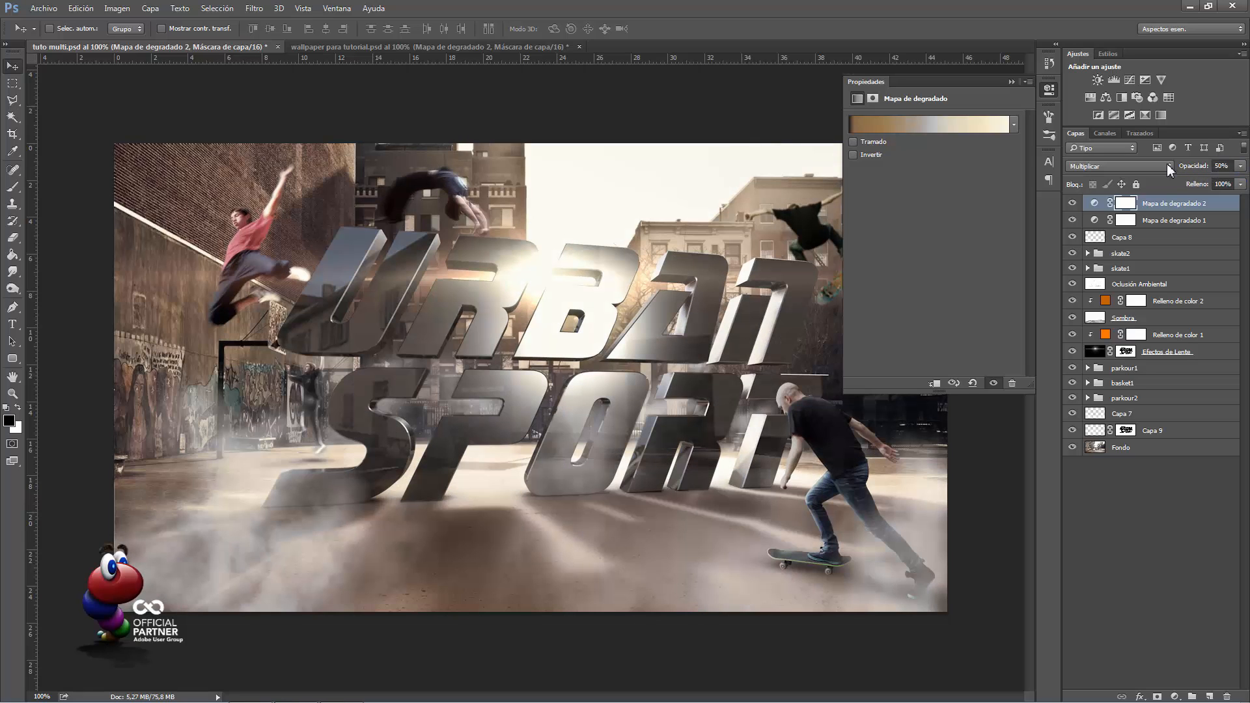
# Target the second gradient map's layer mask with the Brush tool and reset the brush presets to the default set
pyautogui.click(1124, 203)
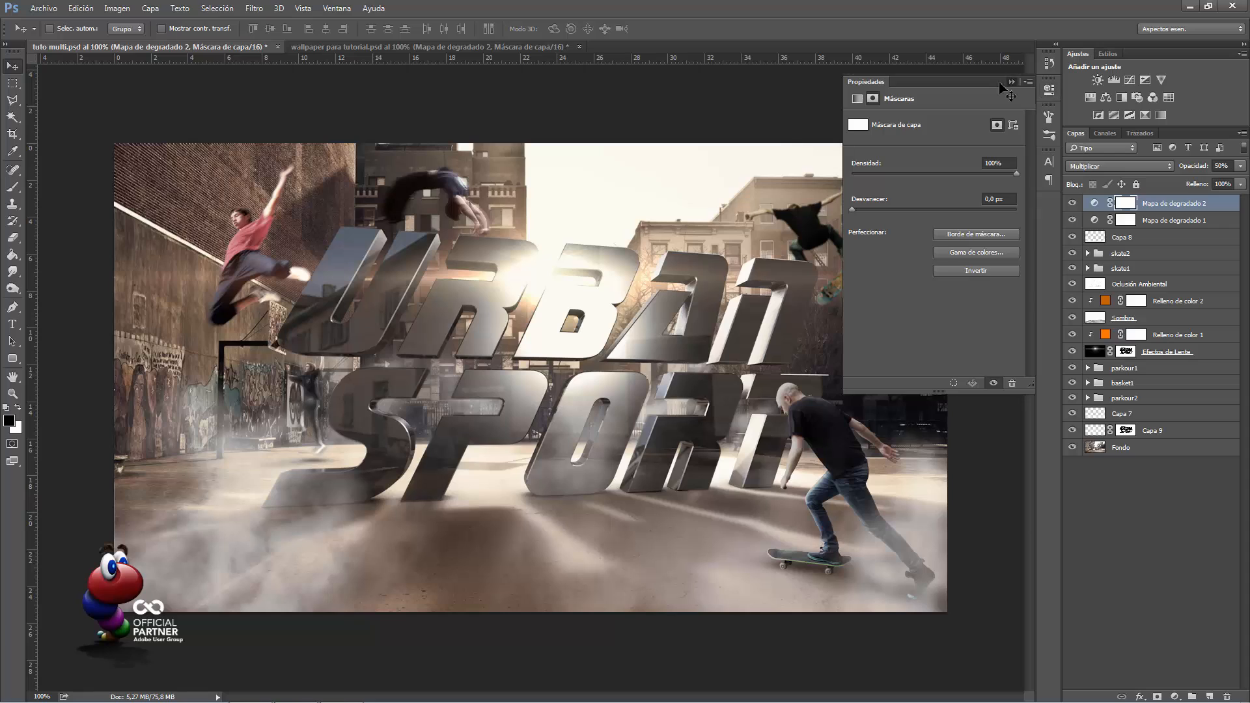
pyautogui.click(1049, 89)
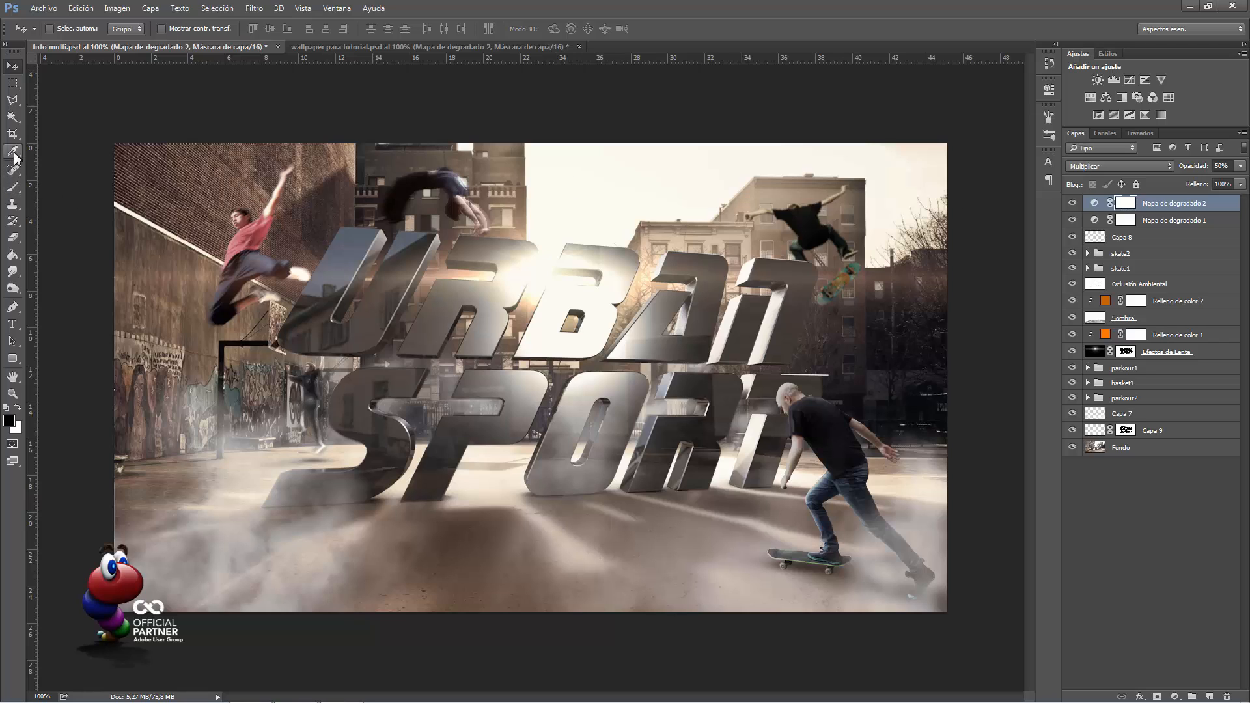
pyautogui.click(15, 183)
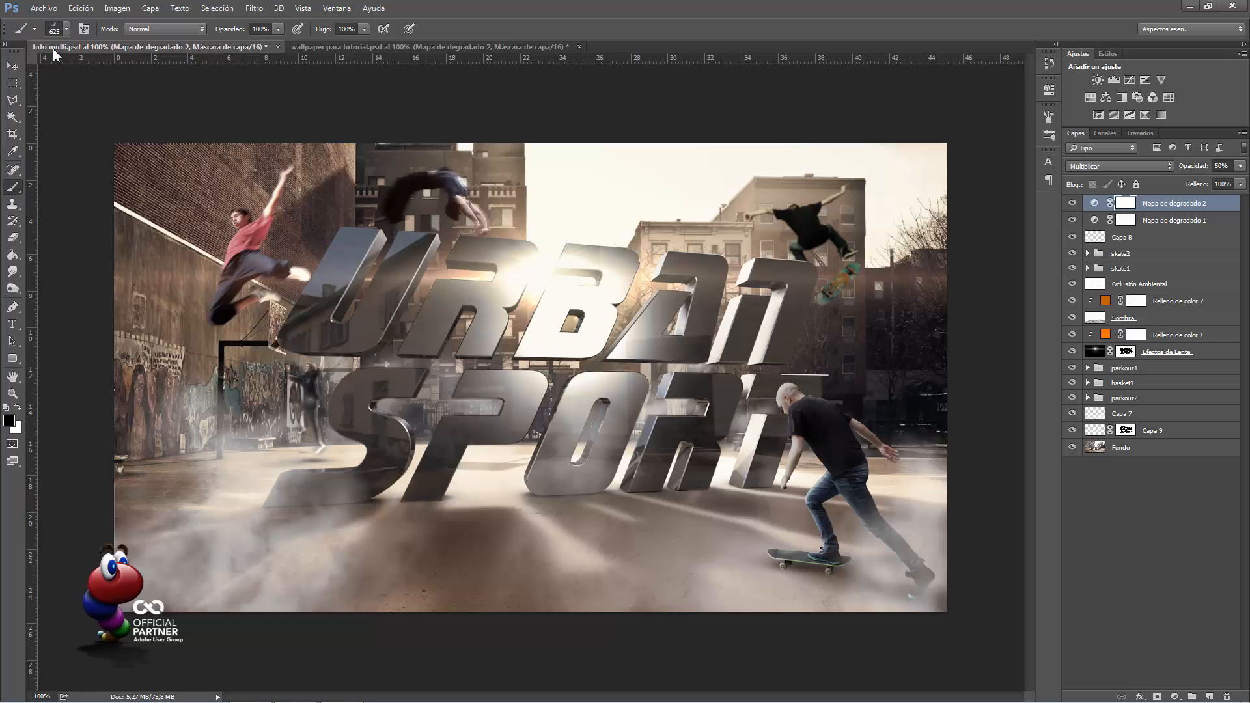
pyautogui.click(66, 29)
pyautogui.click(348, 58)
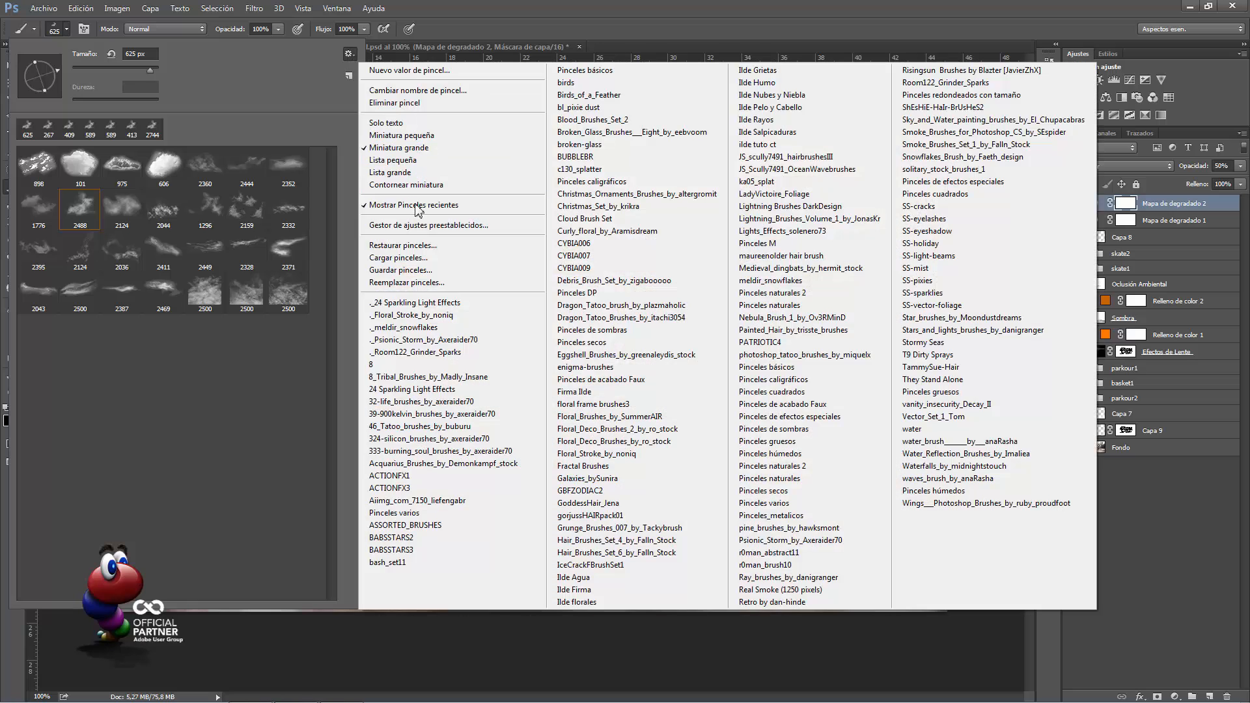
pyautogui.click(410, 241)
pyautogui.click(571, 270)
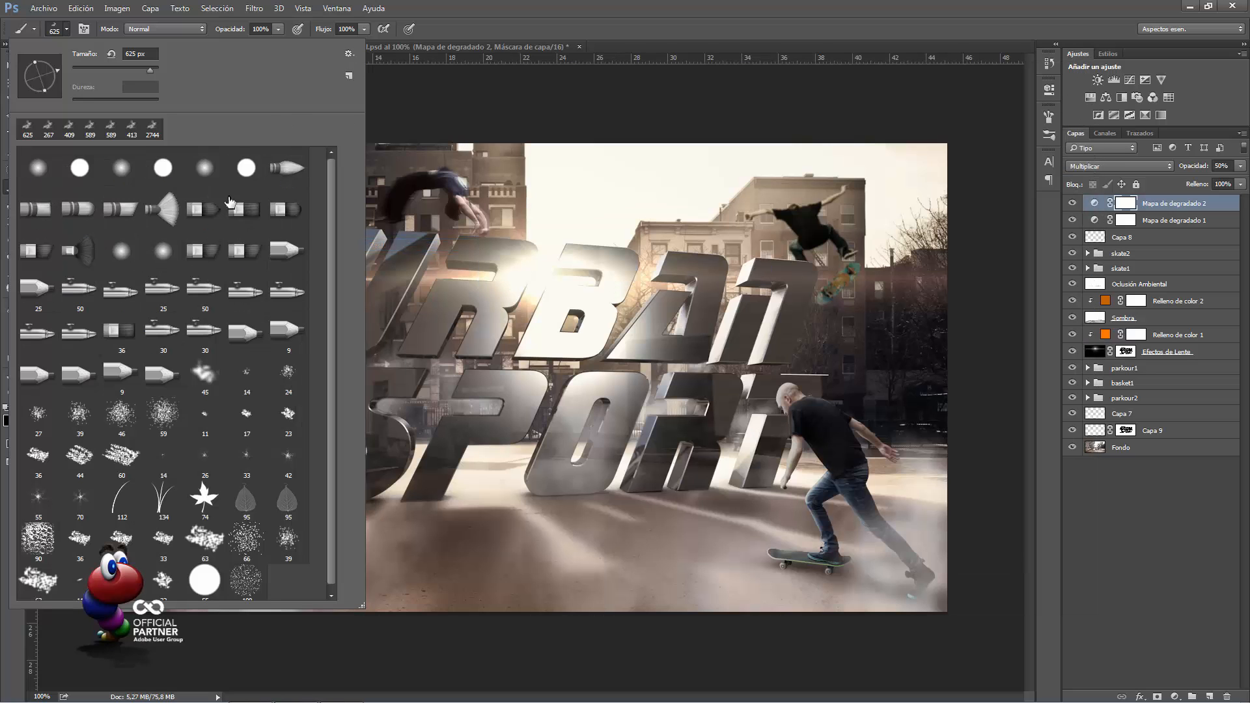
# Mask the centre of the second gradient map with one black soft-round dab of about 1055 px and set its opacity to 90%
pyautogui.click(122, 172)
pyautogui.keyDown('alt'); pyautogui.moveTo(541, 291); pyautogui.dragTo(591, 292, button='right'); pyautogui.keyUp('alt')
pyautogui.keyDown('alt'); pyautogui.moveTo(541, 359); pyautogui.dragTo(611, 360, button='right'); pyautogui.keyUp('alt')
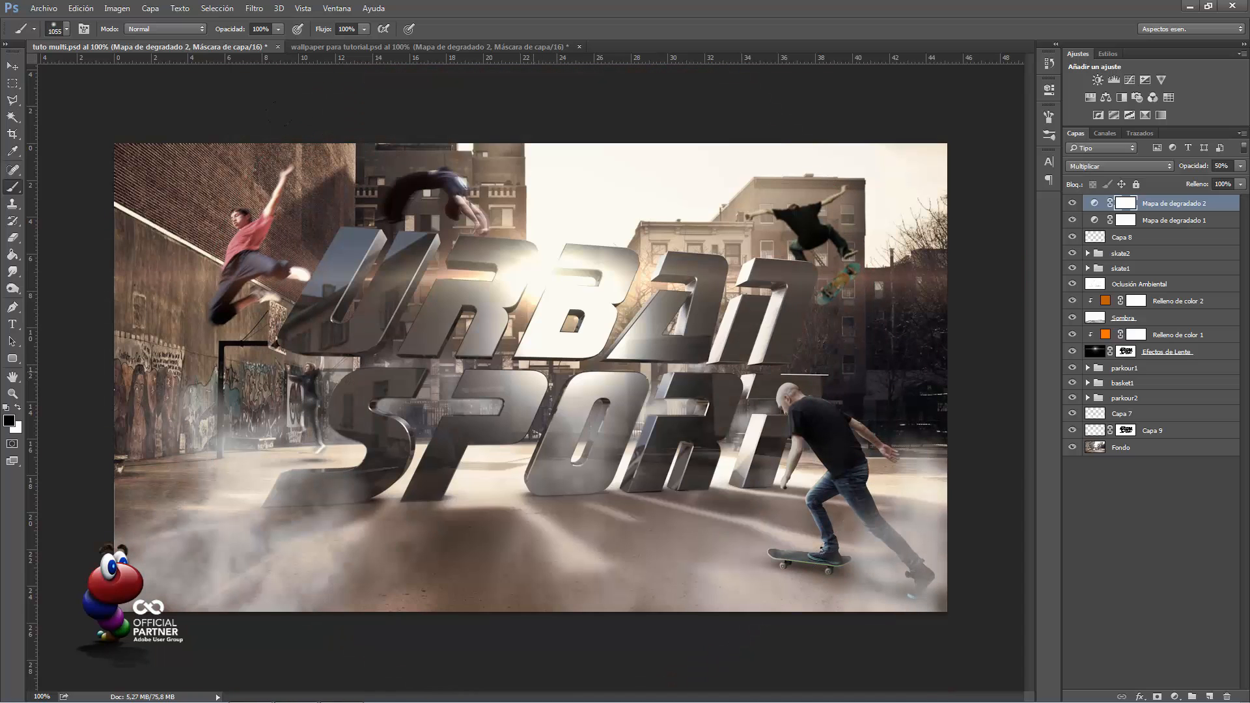
pyautogui.click(539, 376)
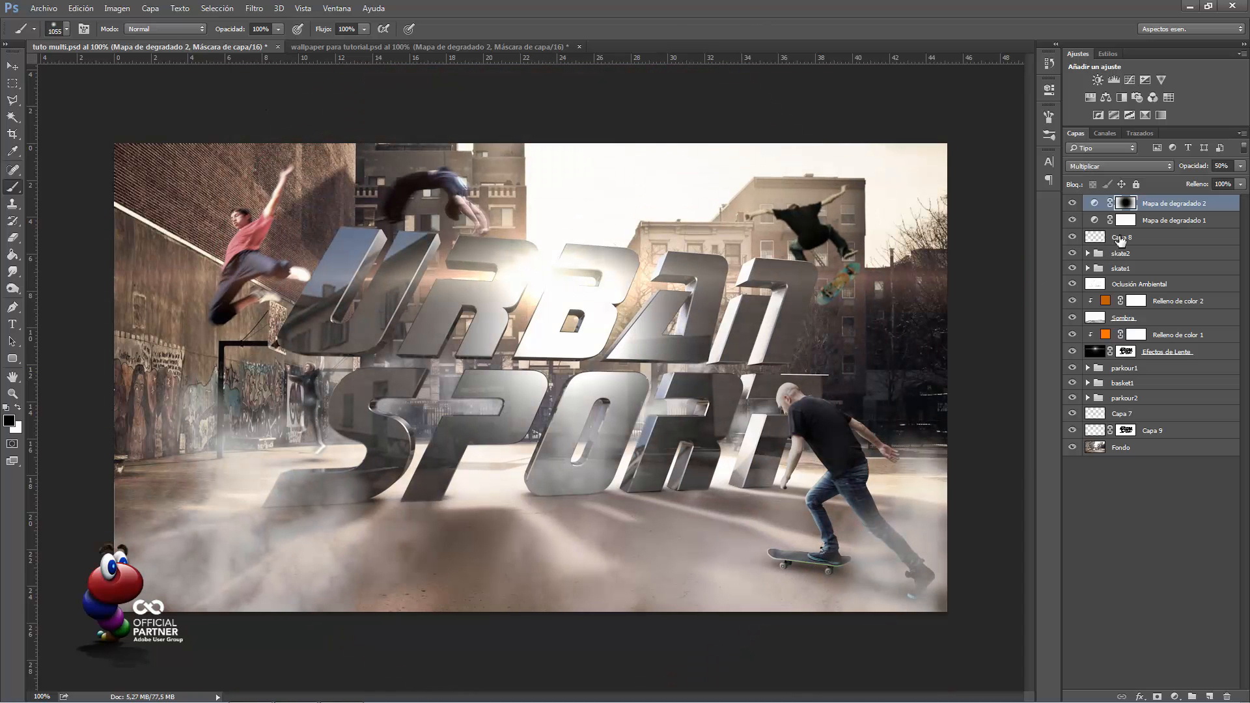
pyautogui.moveTo(1188, 168); pyautogui.dragTo(1216, 168)
pyautogui.keyDown('alt'); pyautogui.moveTo(559, 343); pyautogui.dragTo(437, 357, button='right'); pyautogui.keyUp('alt')
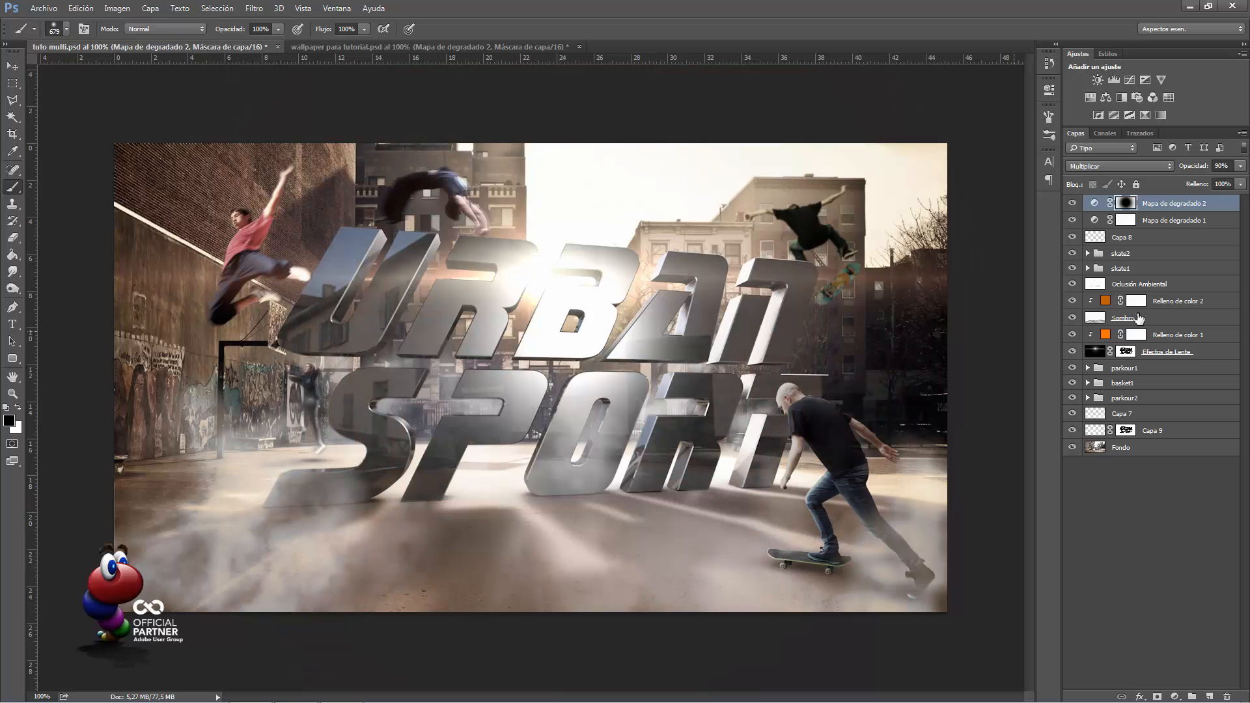
# Add a third gradient map adjustment above the second, using the red-to-green gradient preset
pyautogui.click(1176, 695)
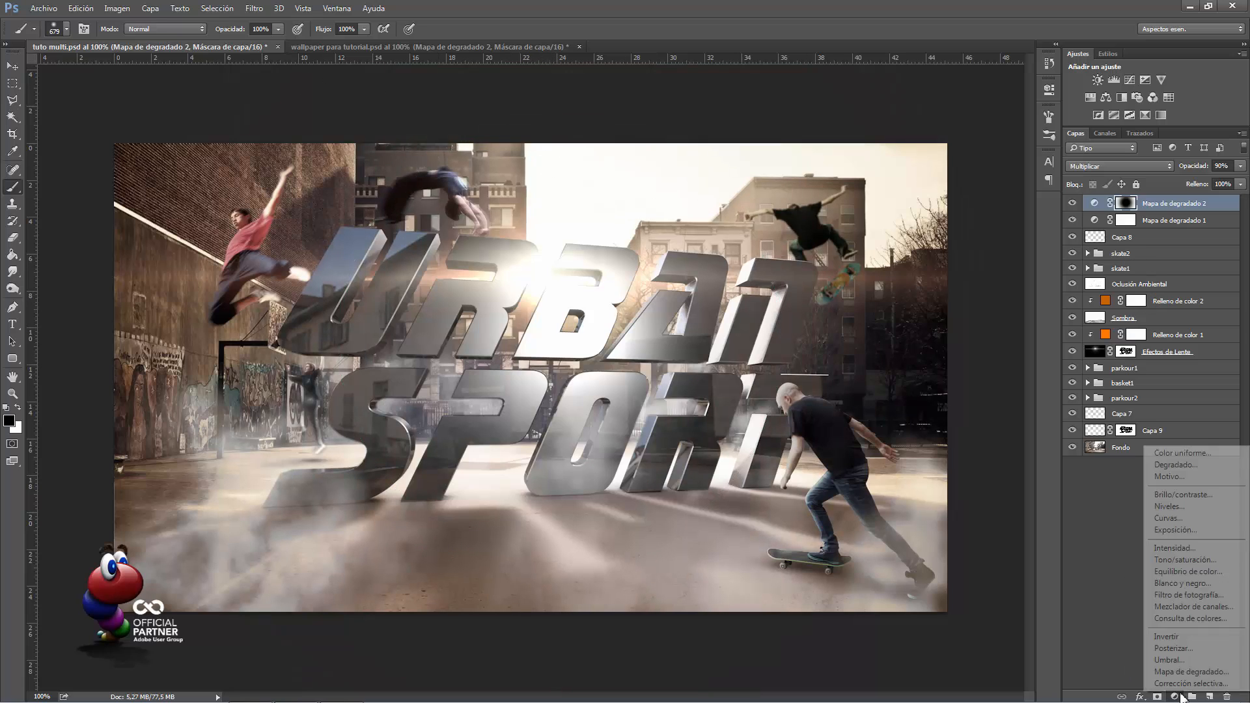
pyautogui.click(1171, 672)
pyautogui.click(1012, 125)
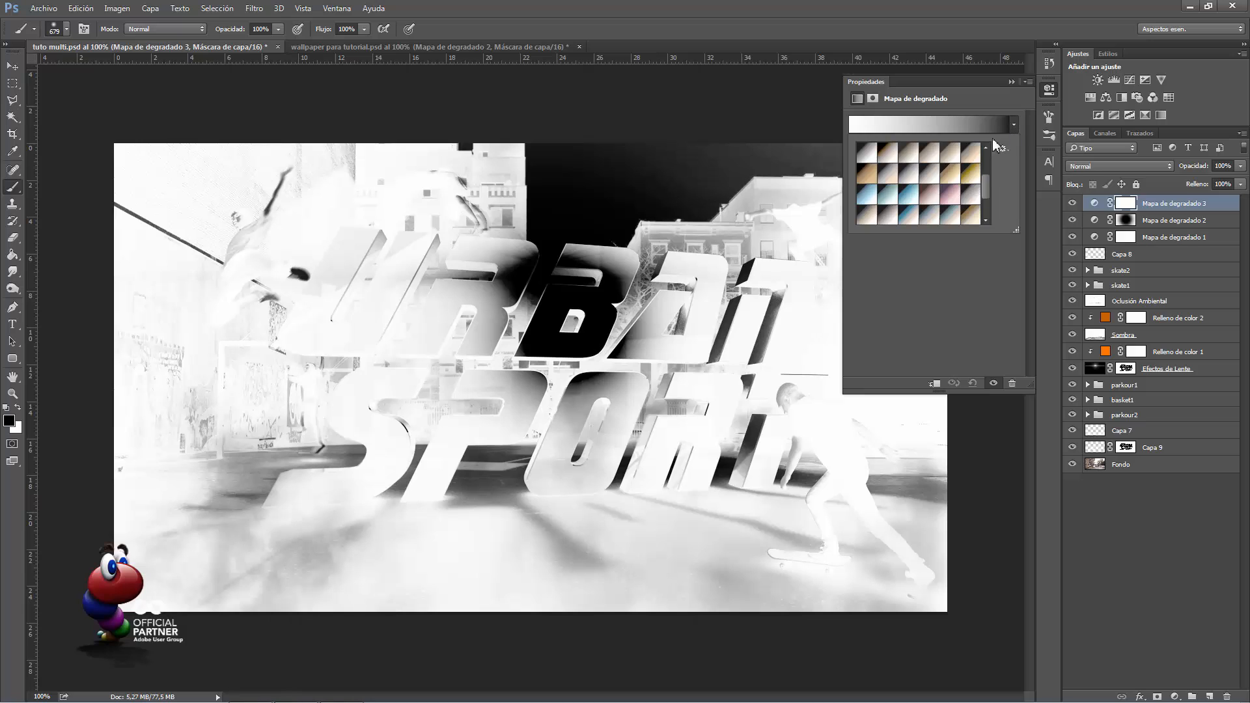
pyautogui.moveTo(989, 197); pyautogui.dragTo(985, 156)
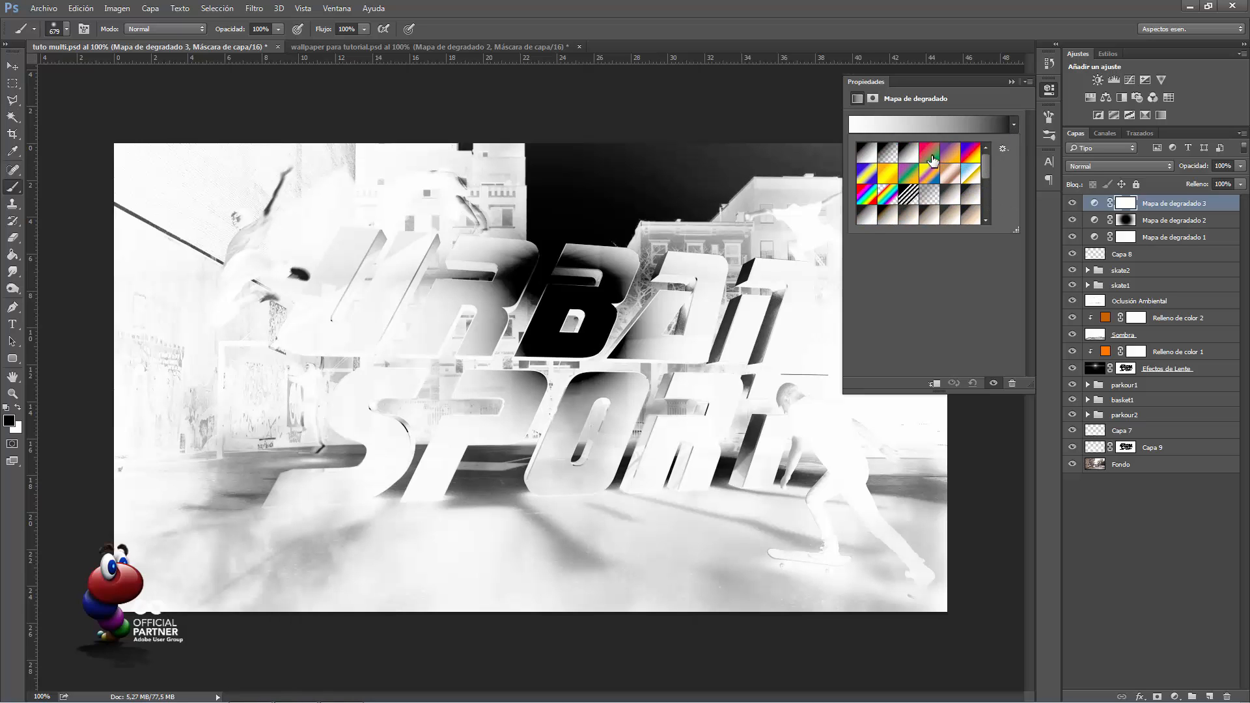
pyautogui.click(929, 152)
# Blend the third gradient map in Luz suave mode at 15% opacity and collapse its properties
pyautogui.click(1118, 166)
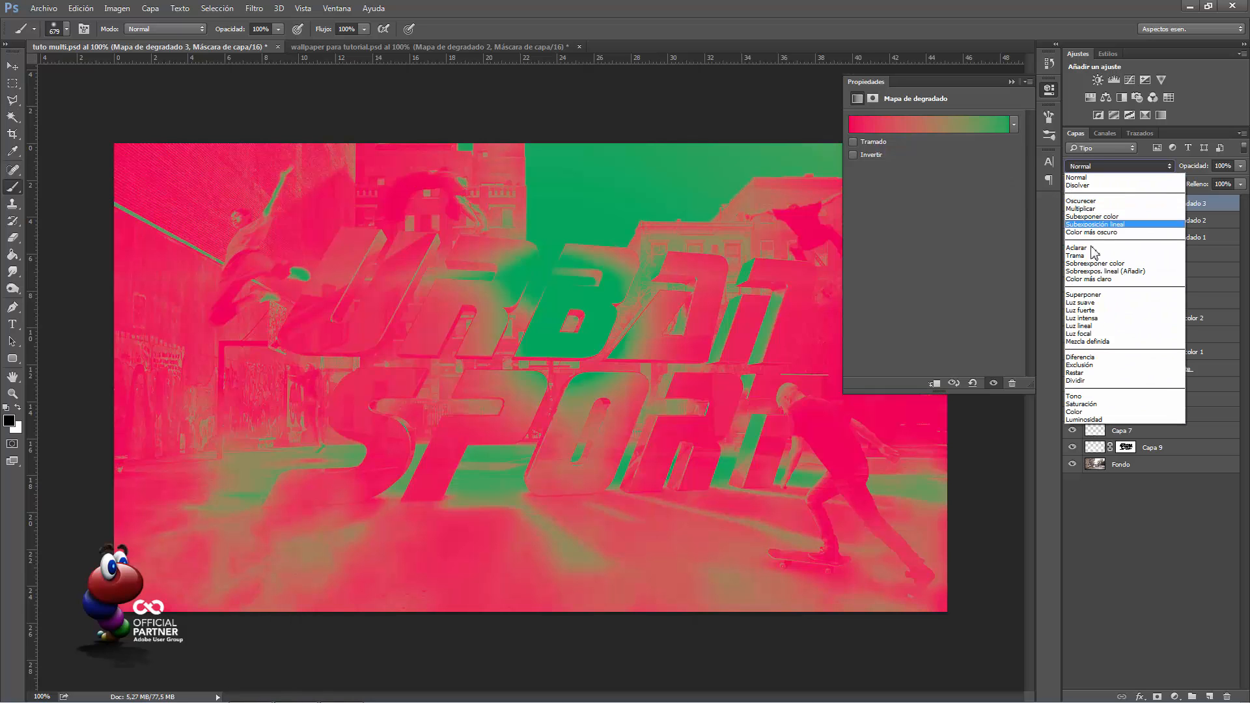
pyautogui.click(1081, 303)
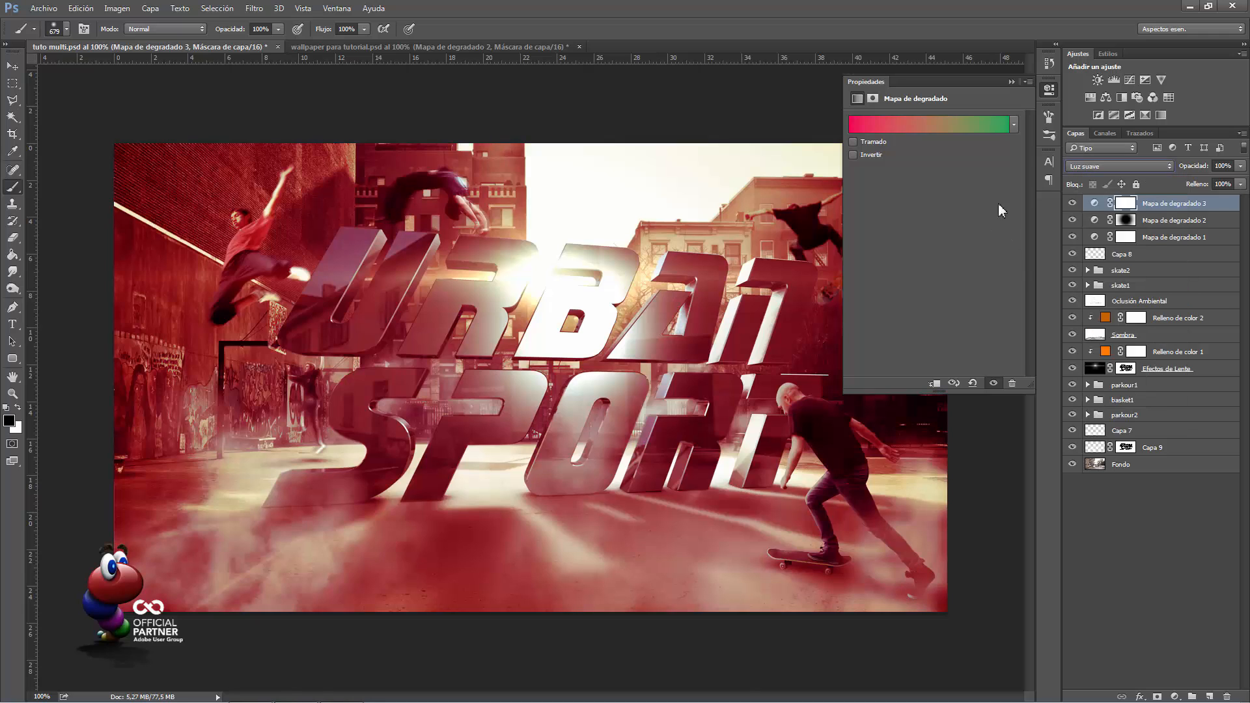
pyautogui.click(1224, 166)
pyautogui.write('15')
pyautogui.press('Return')
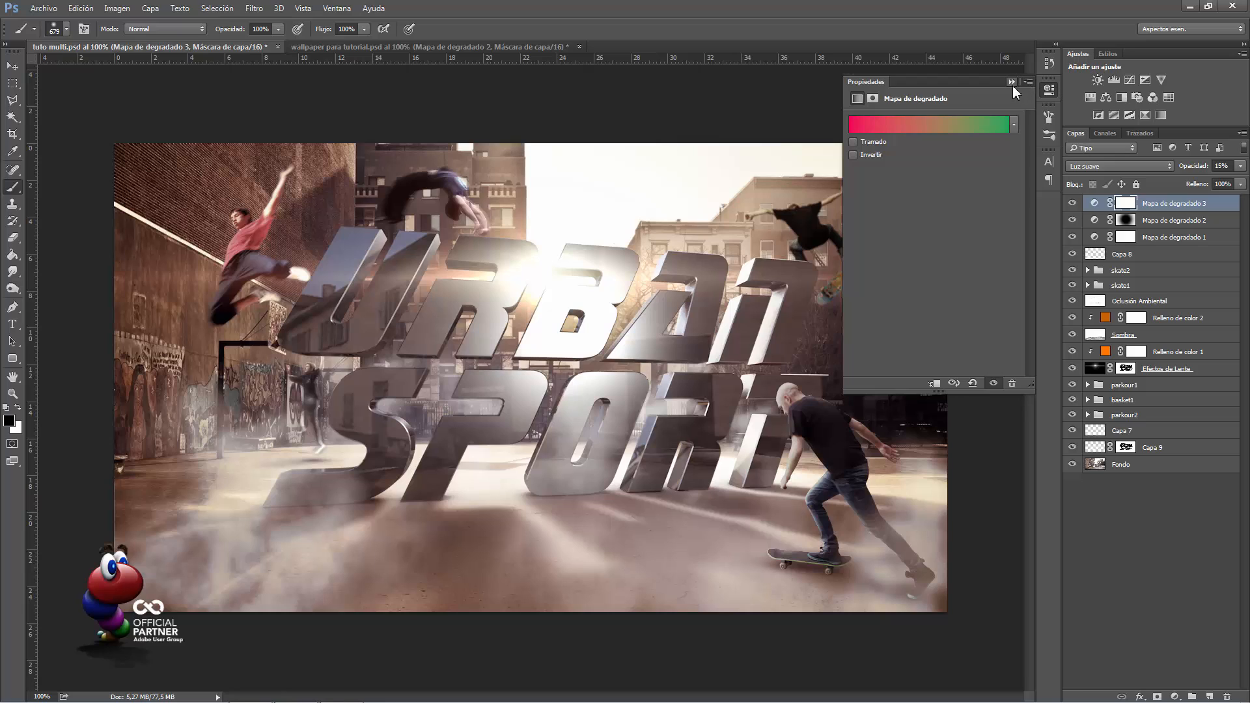
pyautogui.click(1011, 82)
# Switch to the wallpaper para tutorial.psd document and hide and reshow Grupo 2 to compare the image with and without its effects
pyautogui.press('v')
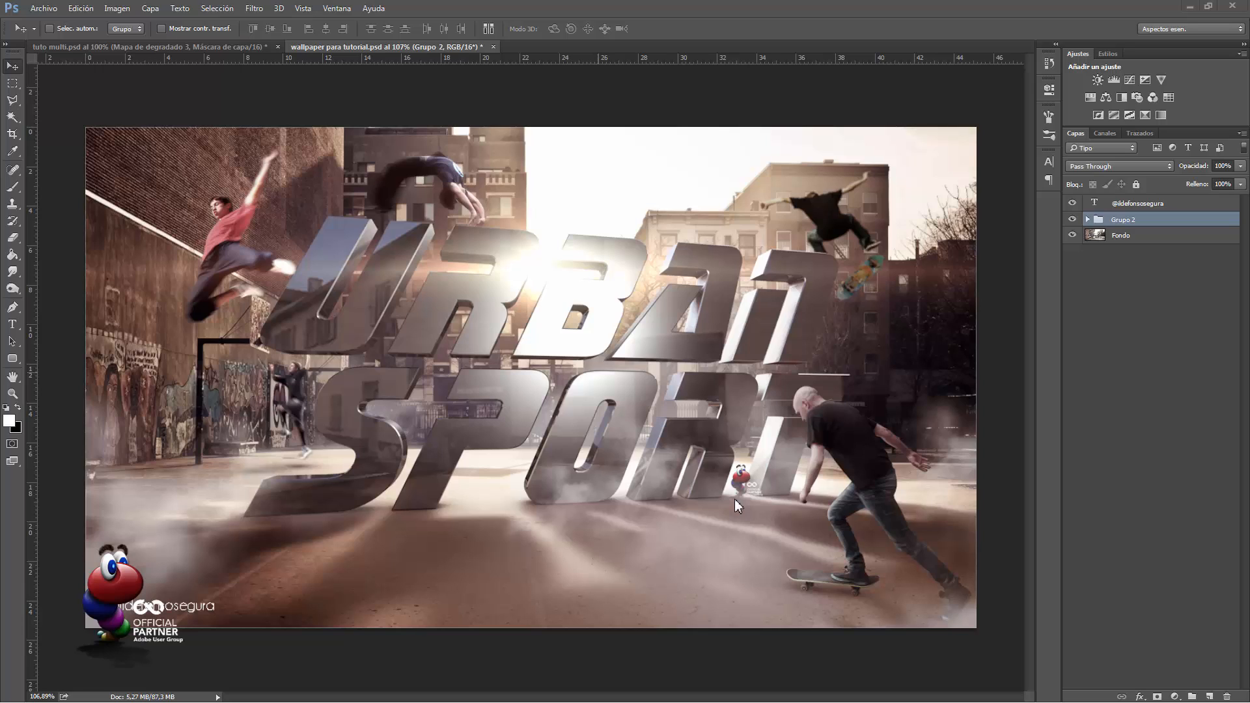
pyautogui.click(1072, 220)
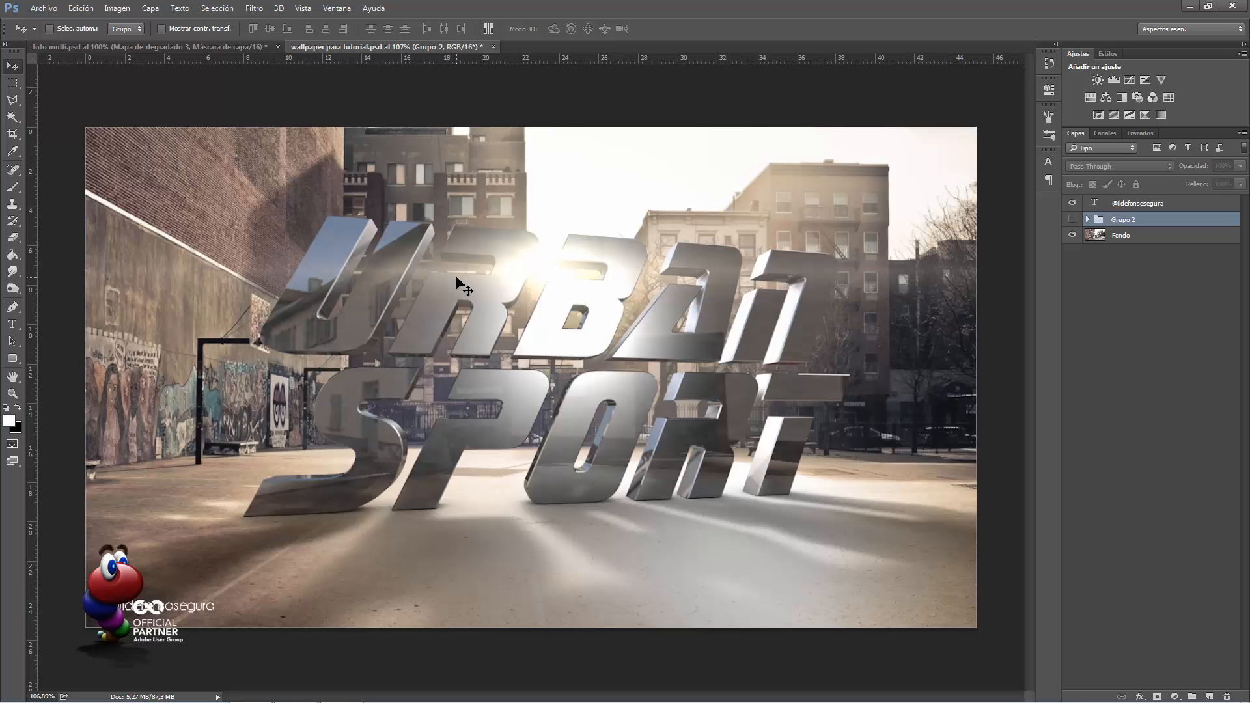
pyautogui.click(1072, 220)
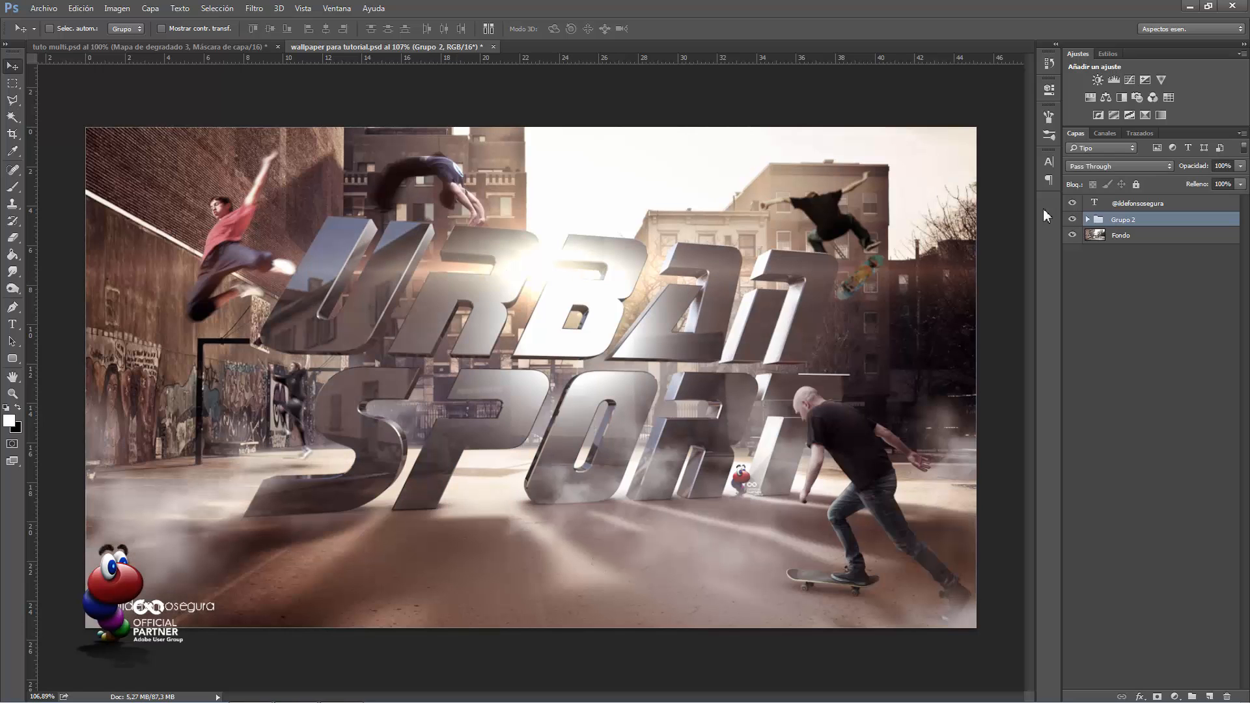